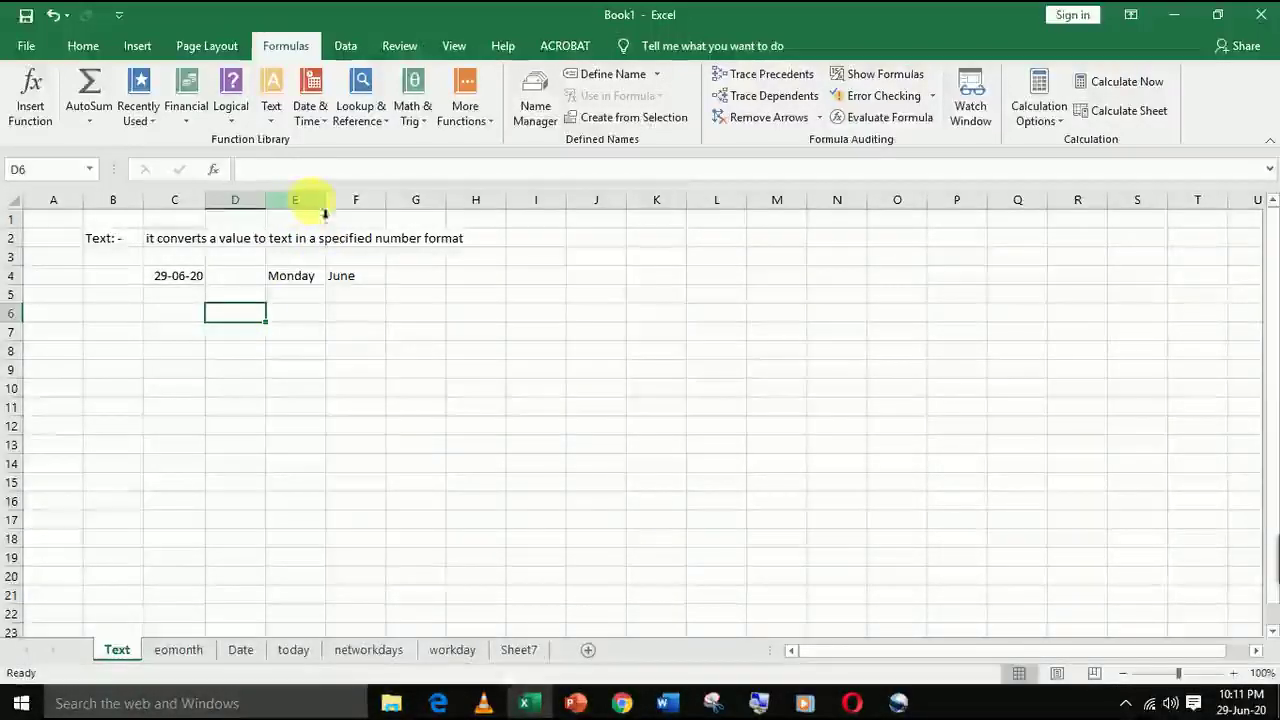
Browse the Math & Trig function list.
{"action": "left_click", "coordinate": [422, 128]}
{"action": "scroll", "coordinate": [500, 270], "scroll_direction": "down", "scroll_amount": 6}
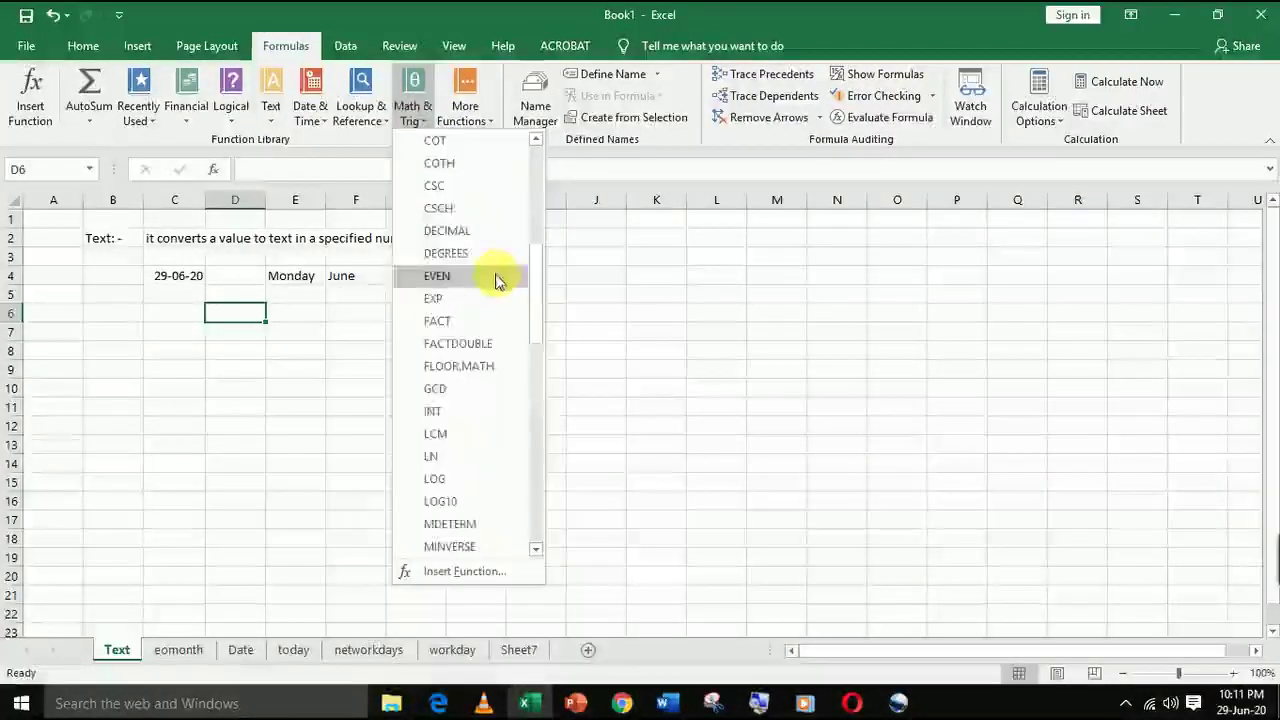
{"action": "scroll", "coordinate": [492, 290], "scroll_direction": "down", "scroll_amount": 5}
{"action": "scroll", "coordinate": [492, 308], "scroll_direction": "down", "scroll_amount": 7}
{"action": "scroll", "coordinate": [485, 312], "scroll_direction": "up", "scroll_amount": 12}
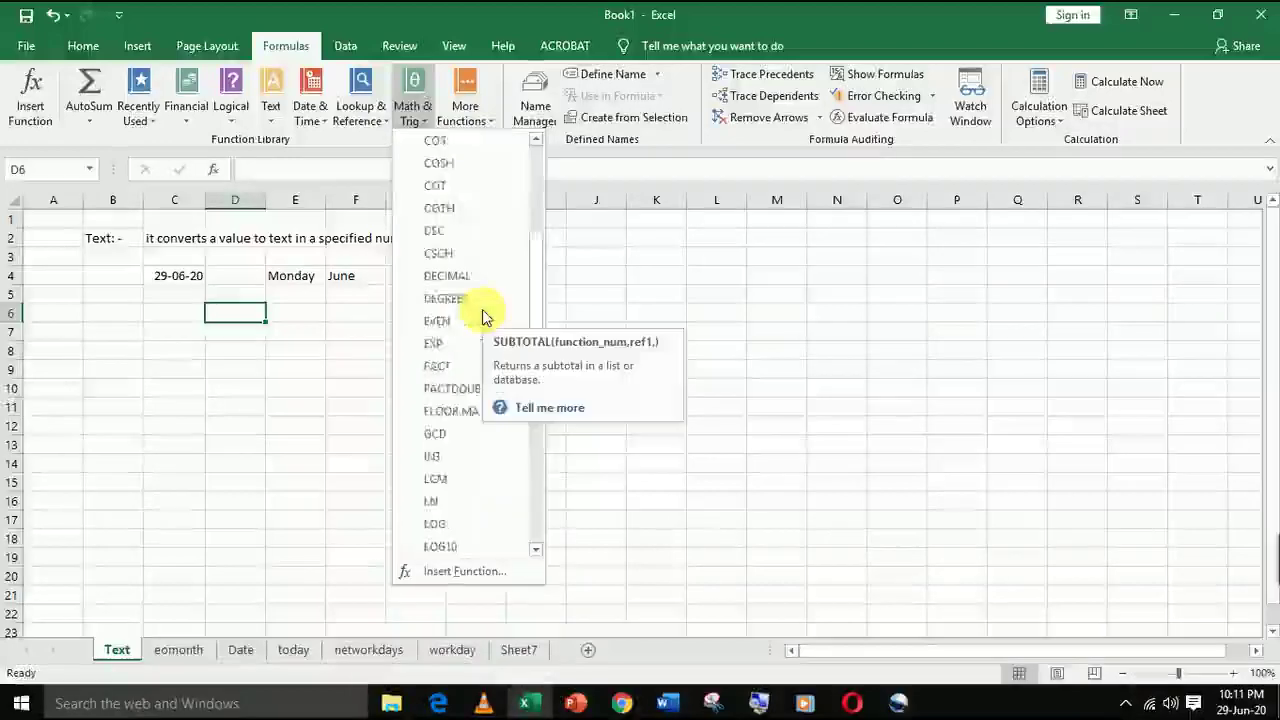
{"action": "scroll", "coordinate": [483, 316], "scroll_direction": "up", "scroll_amount": 6}
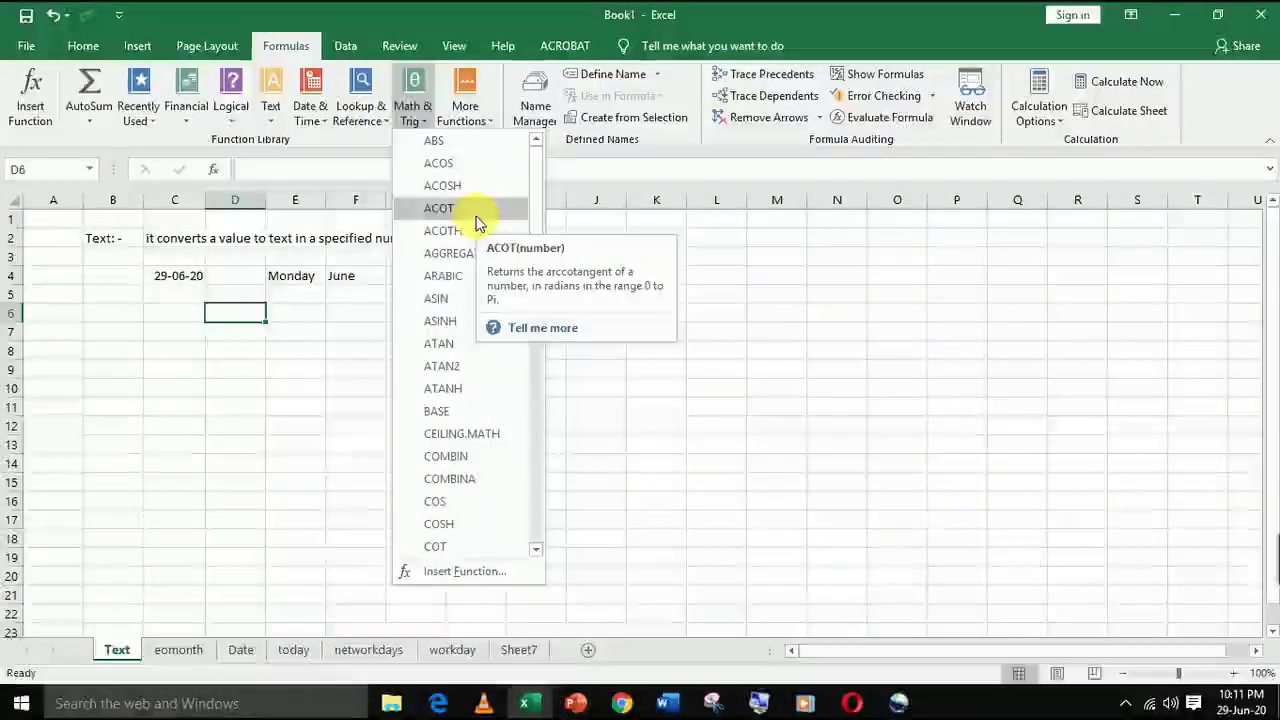
{"action": "left_click", "coordinate": [419, 124]}
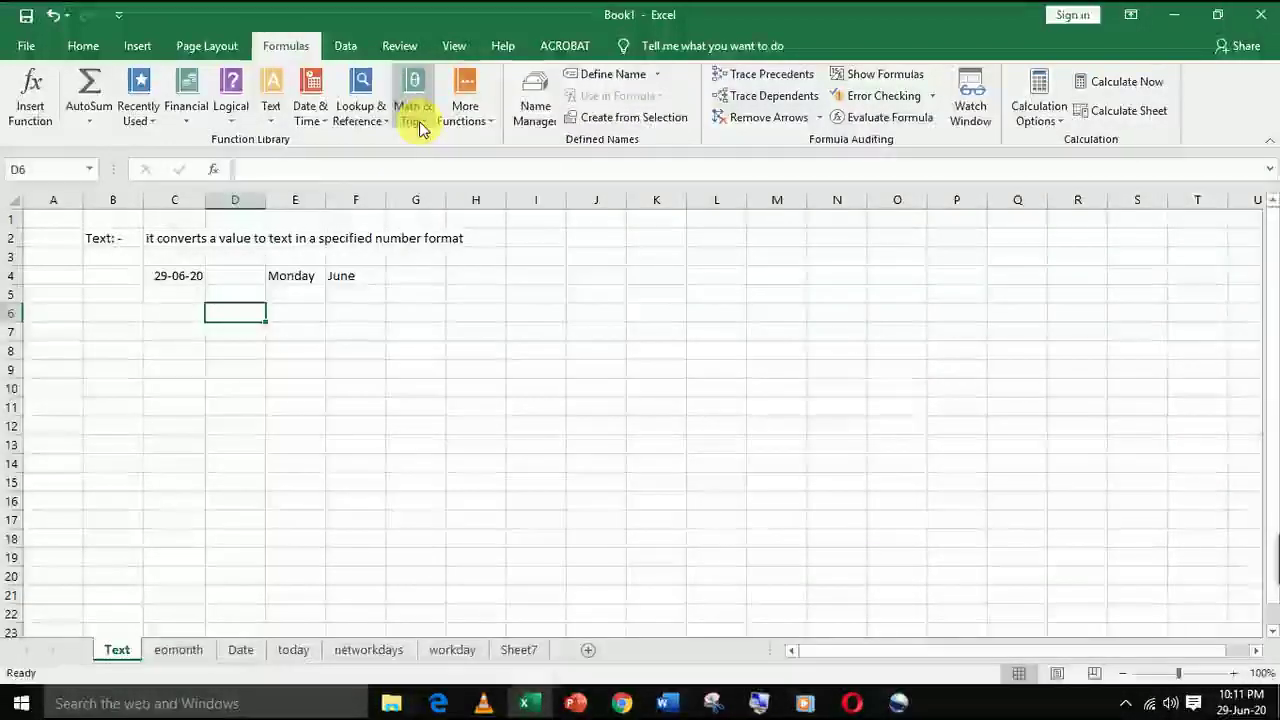
Browse the Logical, Text and Date & Time function lists.
{"action": "left_click", "coordinate": [231, 112]}
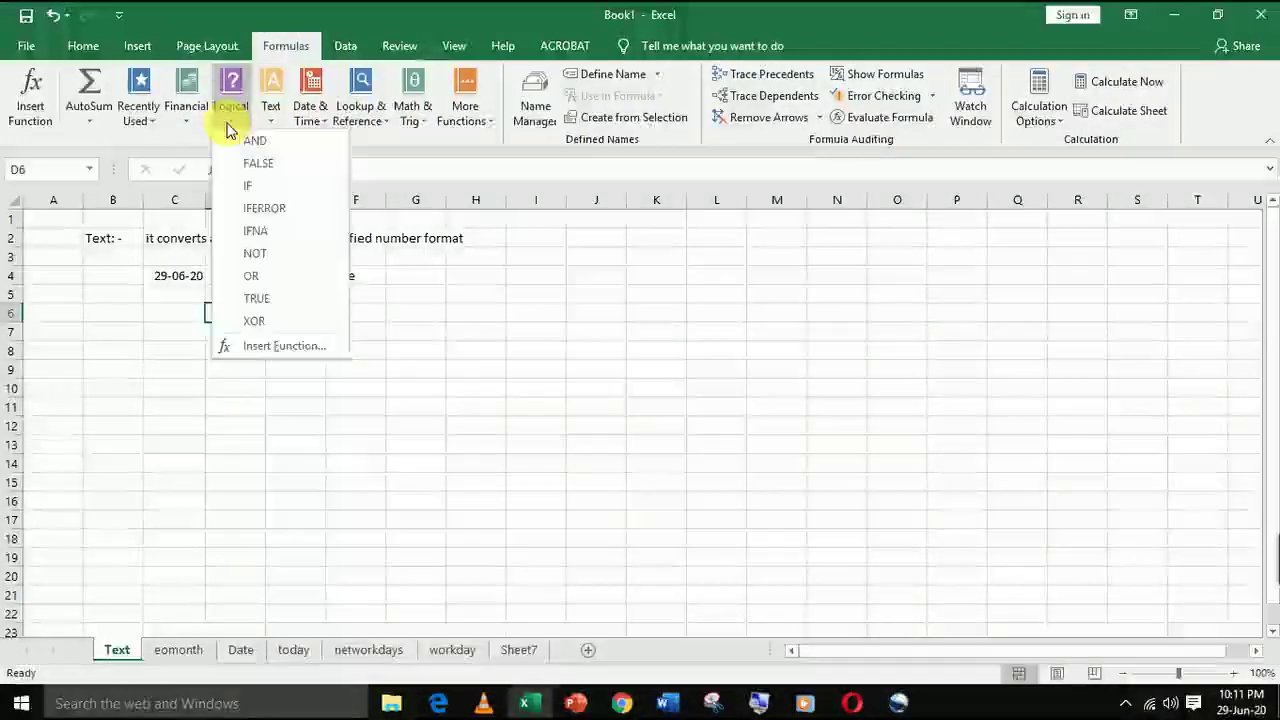
{"action": "left_click", "coordinate": [274, 116]}
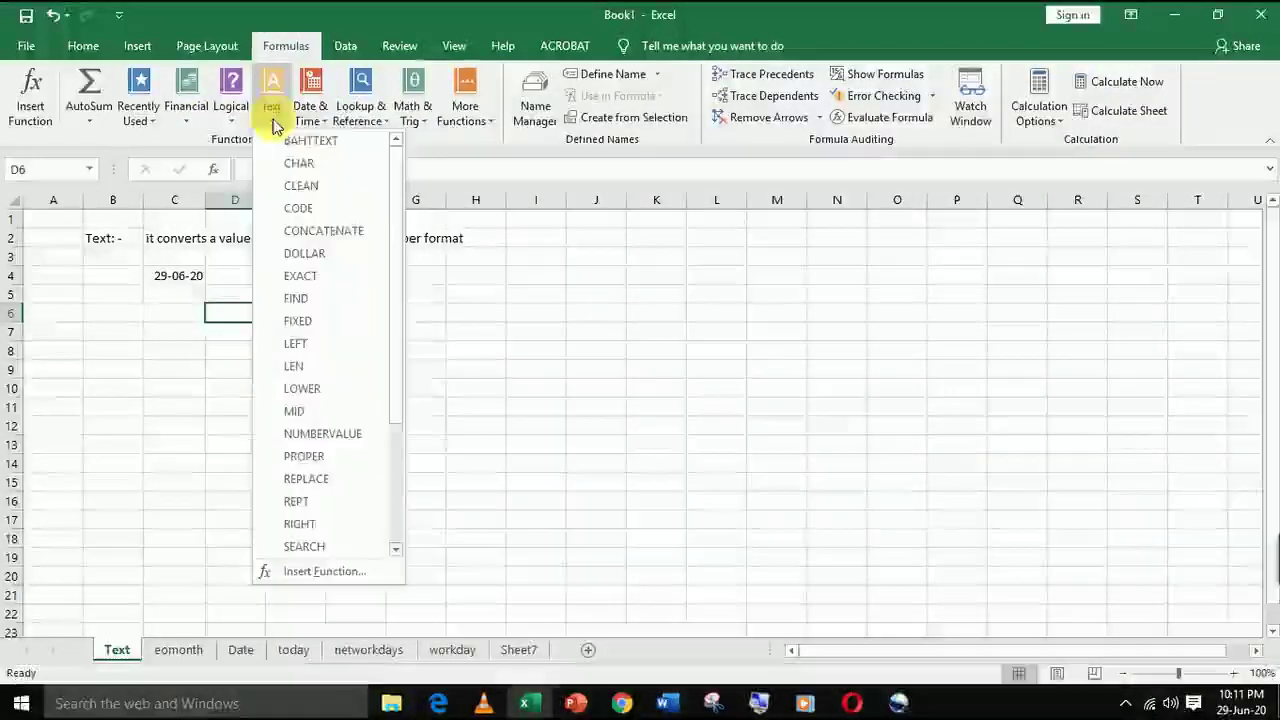
{"action": "scroll", "coordinate": [329, 380], "scroll_direction": "down", "scroll_amount": 3}
{"action": "scroll", "coordinate": [329, 300], "scroll_direction": "up", "scroll_amount": 3}
{"action": "left_click", "coordinate": [310, 112]}
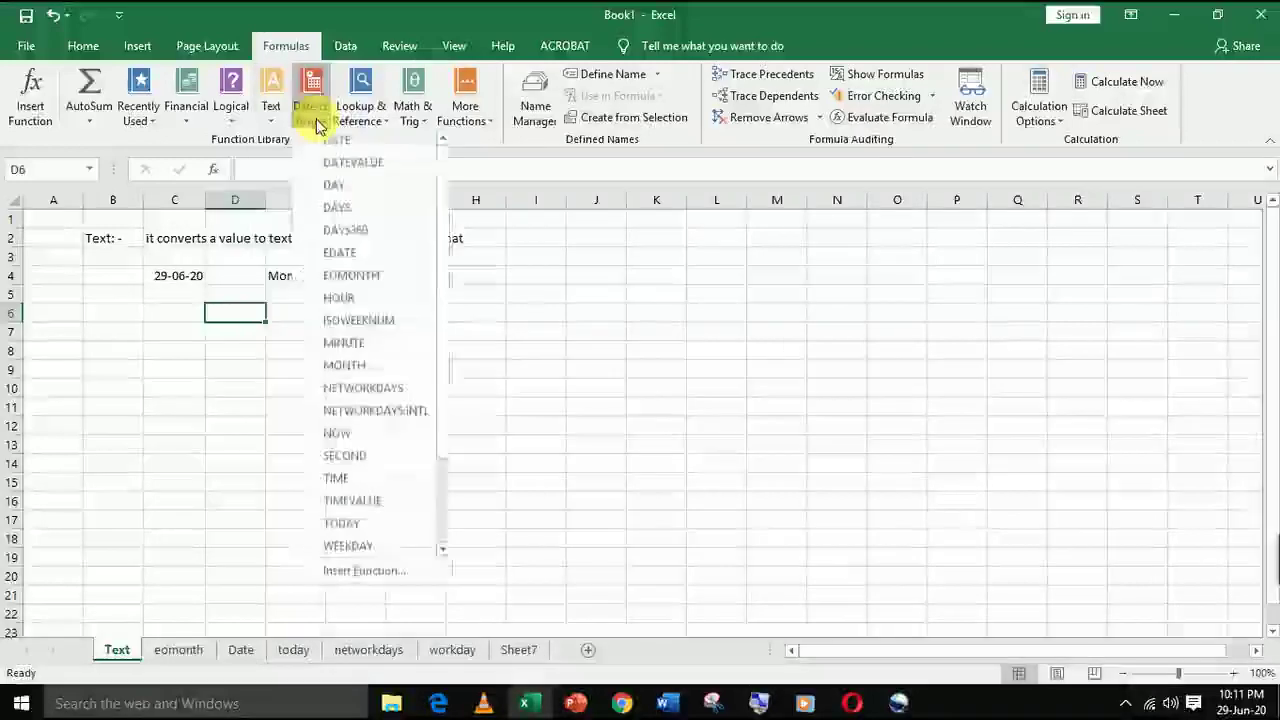
{"action": "scroll", "coordinate": [345, 320], "scroll_direction": "down", "scroll_amount": 2}
{"action": "scroll", "coordinate": [345, 320], "scroll_direction": "up", "scroll_amount": 2}
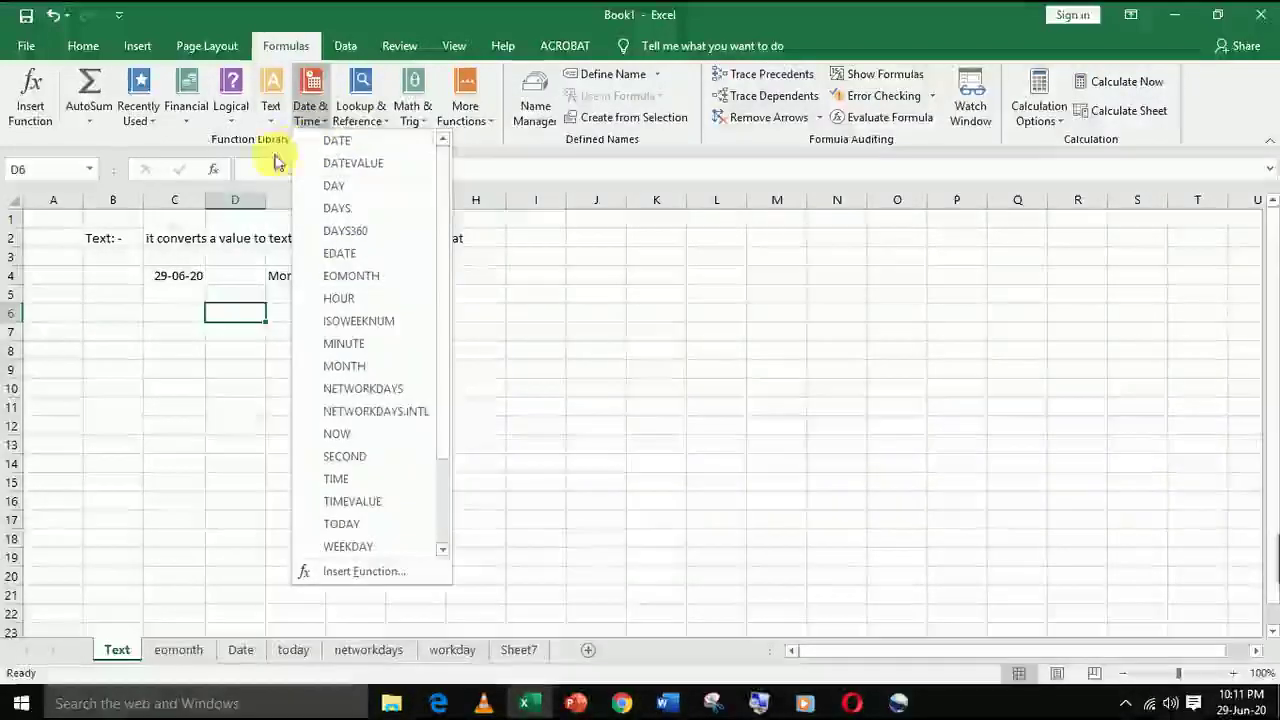
{"action": "left_click", "coordinate": [251, 294]}
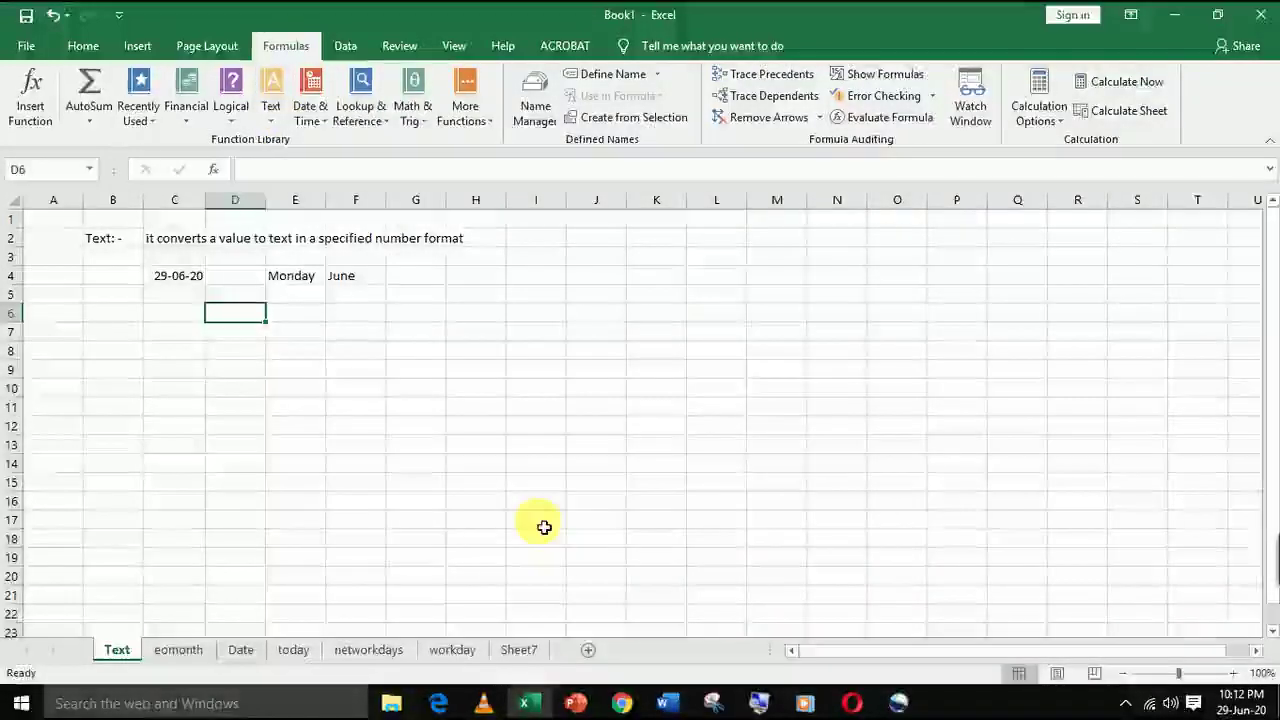
Look up the TEXT function's description in the Text function list.
{"action": "left_click", "coordinate": [274, 118]}
{"action": "scroll", "coordinate": [320, 240], "scroll_direction": "down", "scroll_amount": 3}
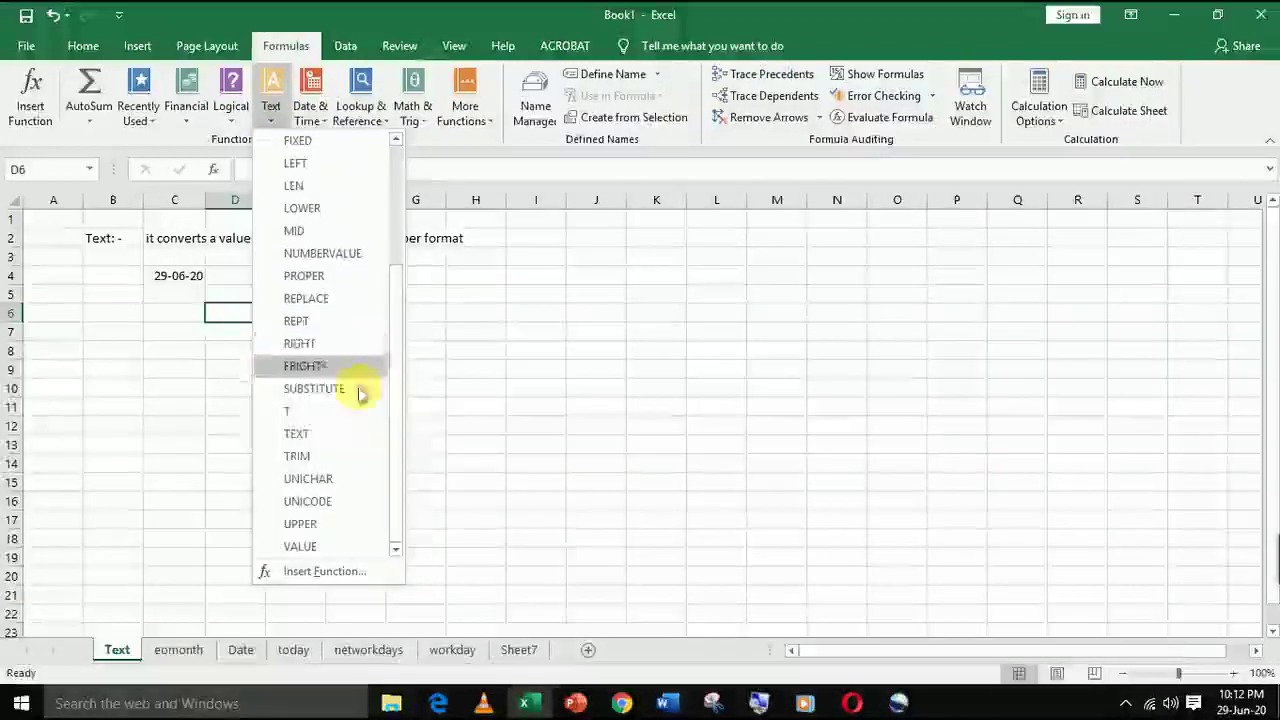
{"action": "left_click", "coordinate": [629, 409]}
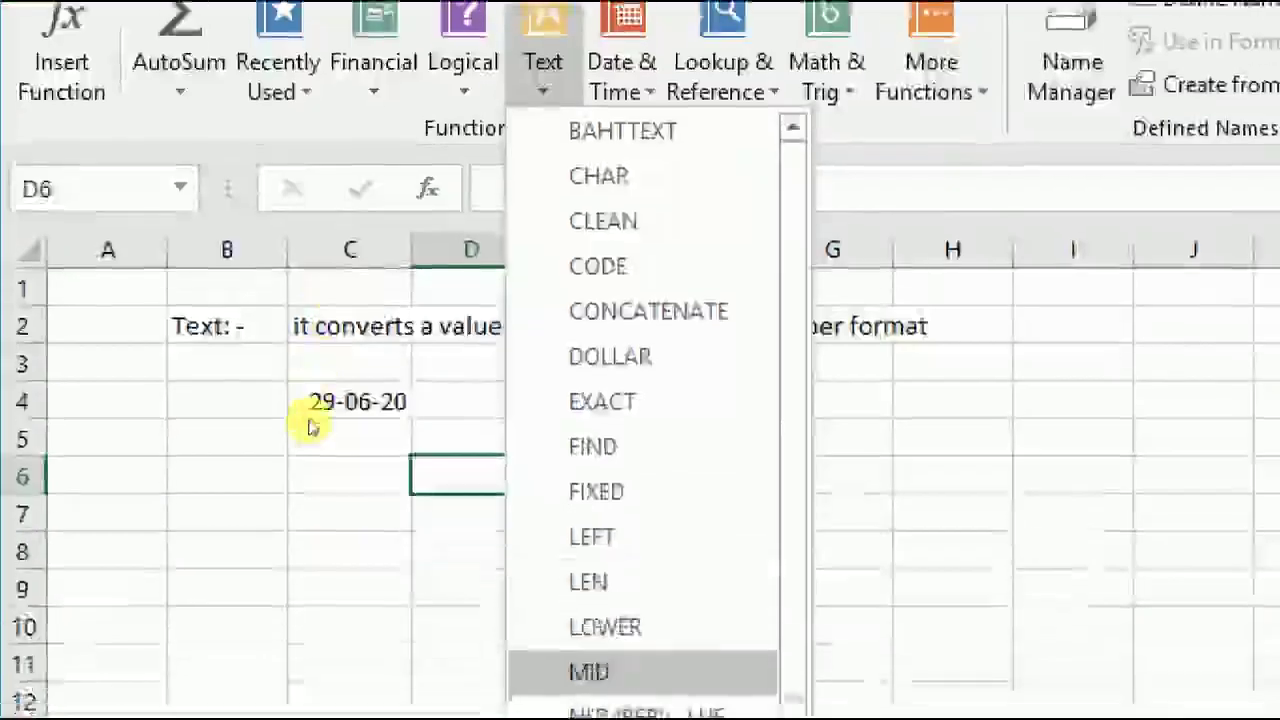
{"action": "key", "text": "Down"}
{"action": "key", "text": "Down"}
{"action": "key", "text": "Down"}
{"action": "key", "text": "Down"}
{"action": "key", "text": "Down"}
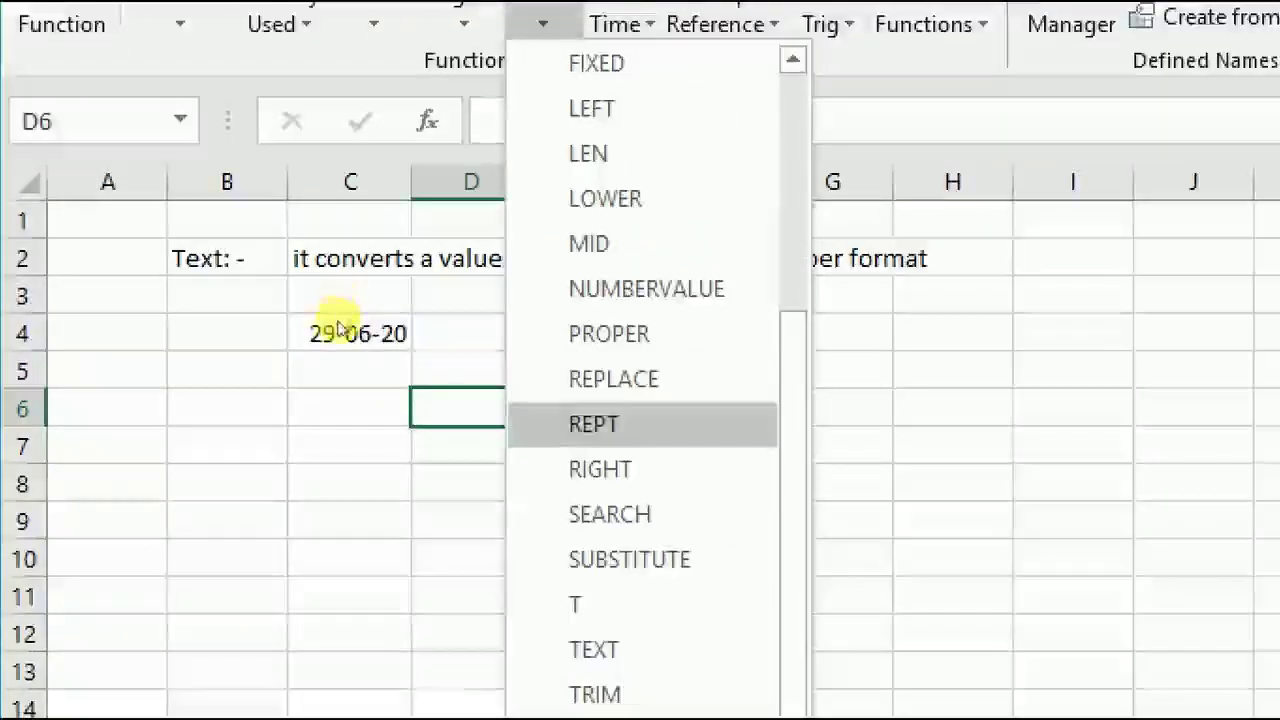
{"action": "key", "text": "Down"}
{"action": "key", "text": "Down"}
{"action": "key", "text": "Down"}
{"action": "key", "text": "Down"}
{"action": "key", "text": "Down"}
{"action": "key", "text": "Up"}
{"action": "key", "text": "Up"}
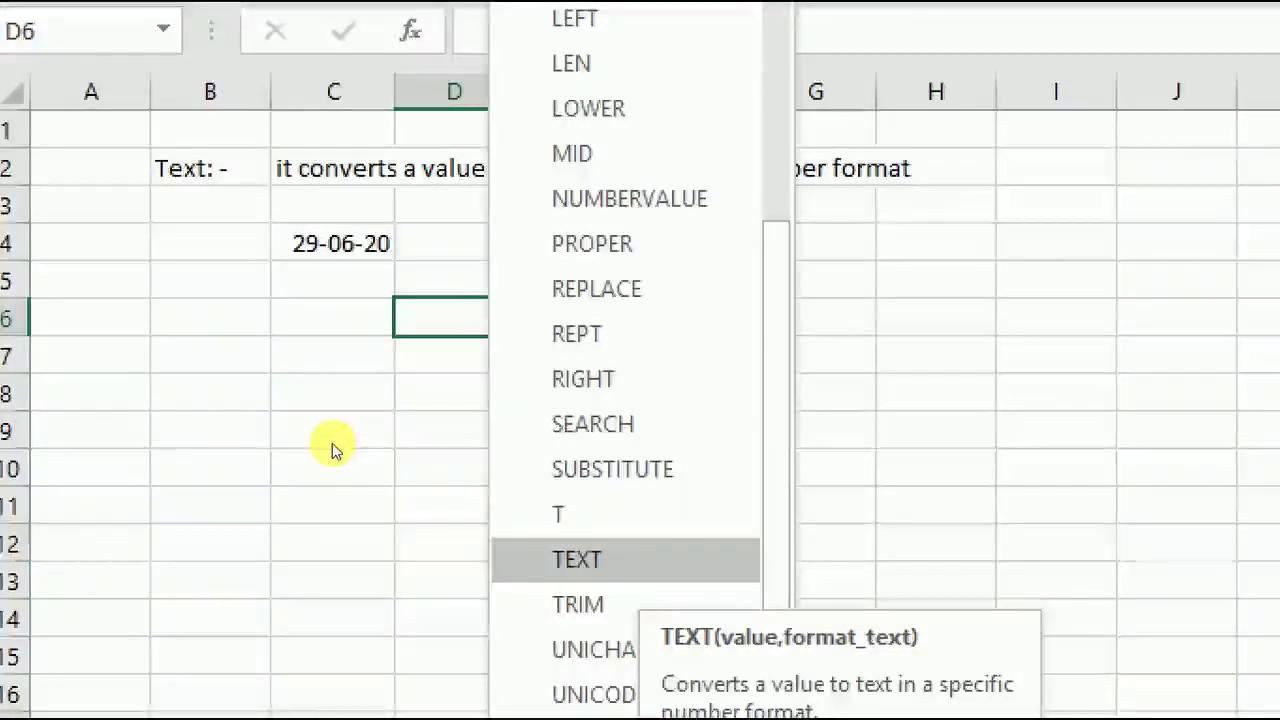
{"action": "left_click", "coordinate": [80, 309]}
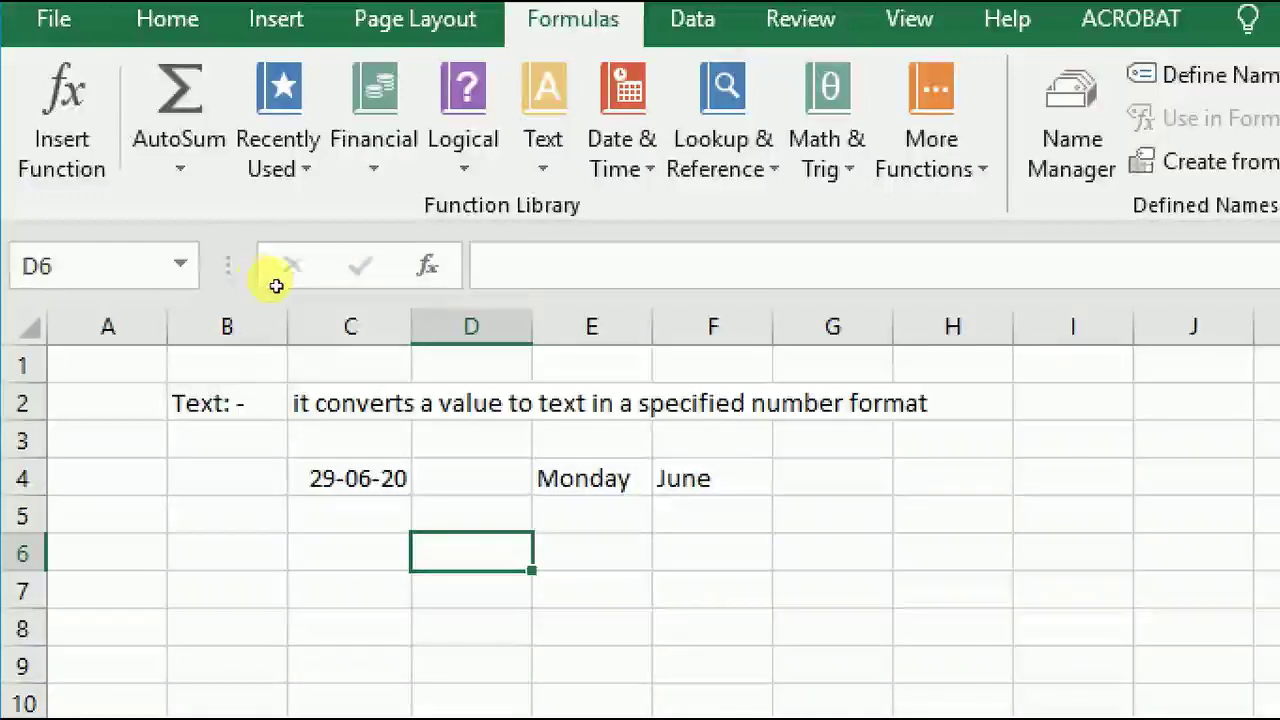
Clear the Monday and June results from E4:F4.
{"action": "key", "text": "Up"}
{"action": "key", "text": "Up"}
{"action": "key", "text": "Right"}
{"action": "key", "text": "shift+Right"}
{"action": "key", "text": "Delete"}
Return the selection to the date 29-06-2020 in C4.
{"action": "key", "text": "Down"}
{"action": "key", "text": "Down"}
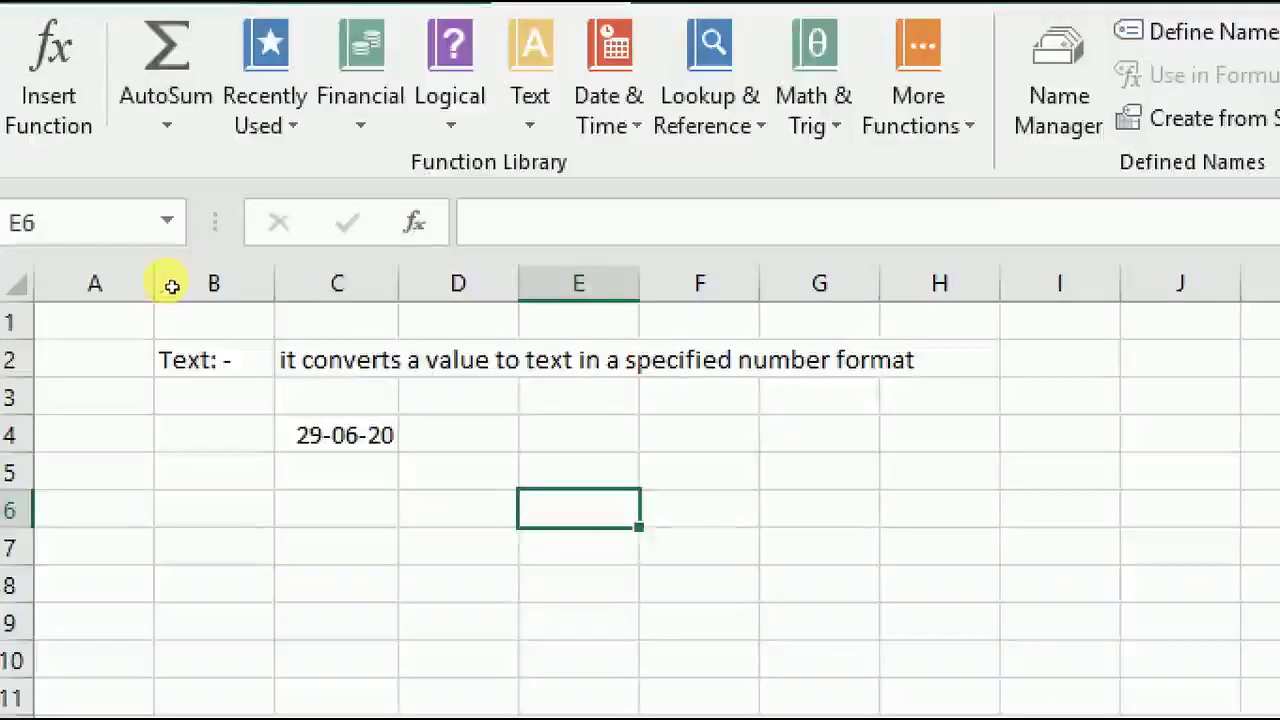
{"action": "key", "text": "Up"}
{"action": "key", "text": "Up"}
{"action": "key", "text": "Left"}
{"action": "key", "text": "Left"}
{"action": "key", "text": "Down"}
{"action": "key", "text": "Down"}
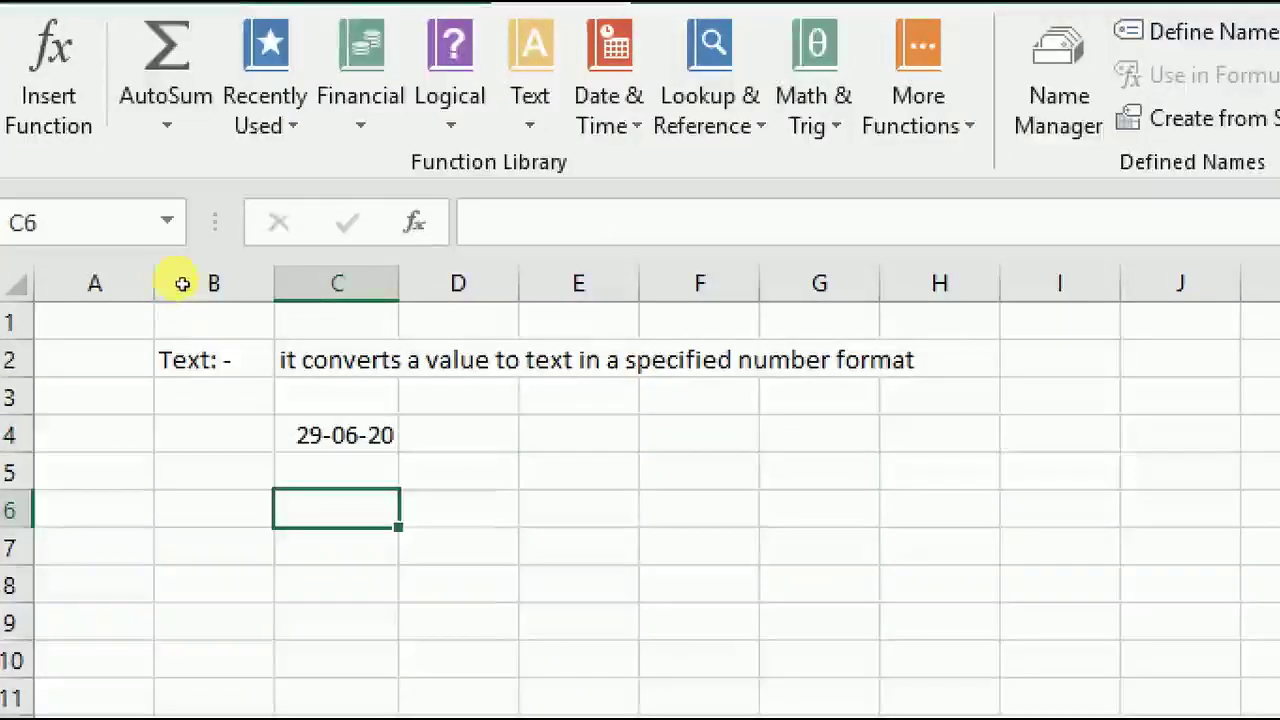
{"action": "key", "text": "Up"}
{"action": "key", "text": "Up"}
{"action": "key", "text": "Down"}
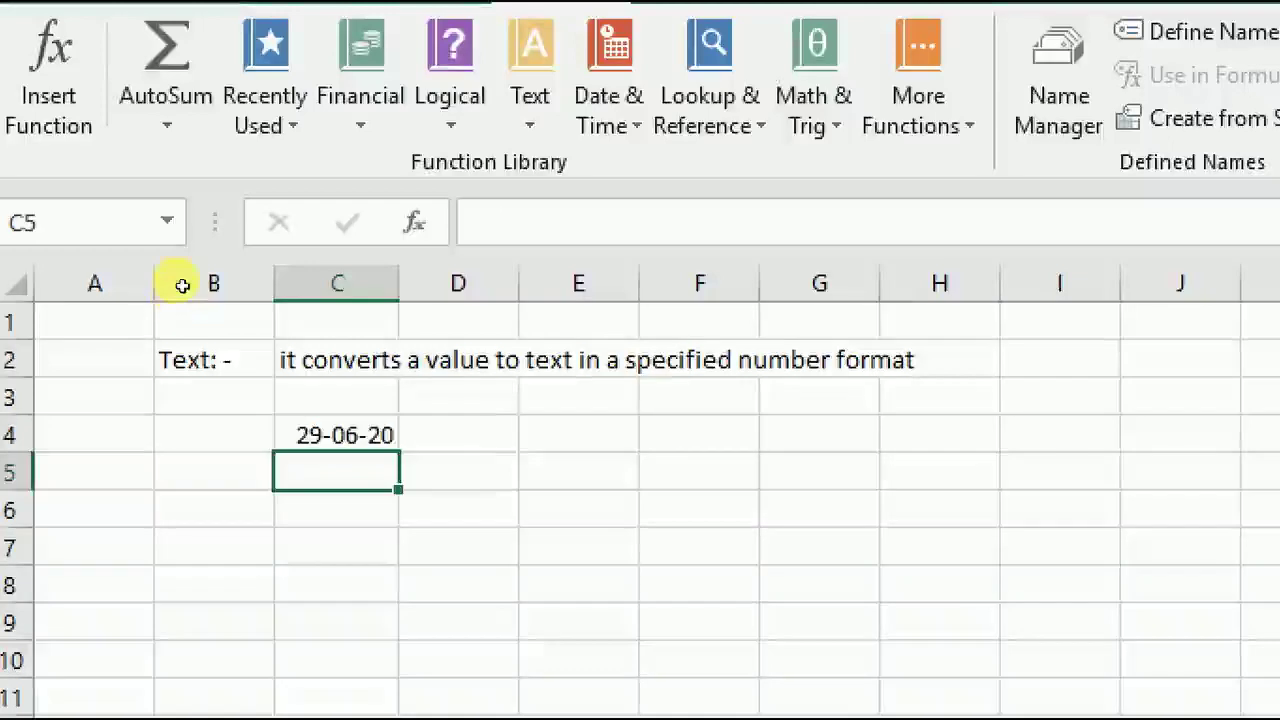
{"action": "key", "text": "Up"}
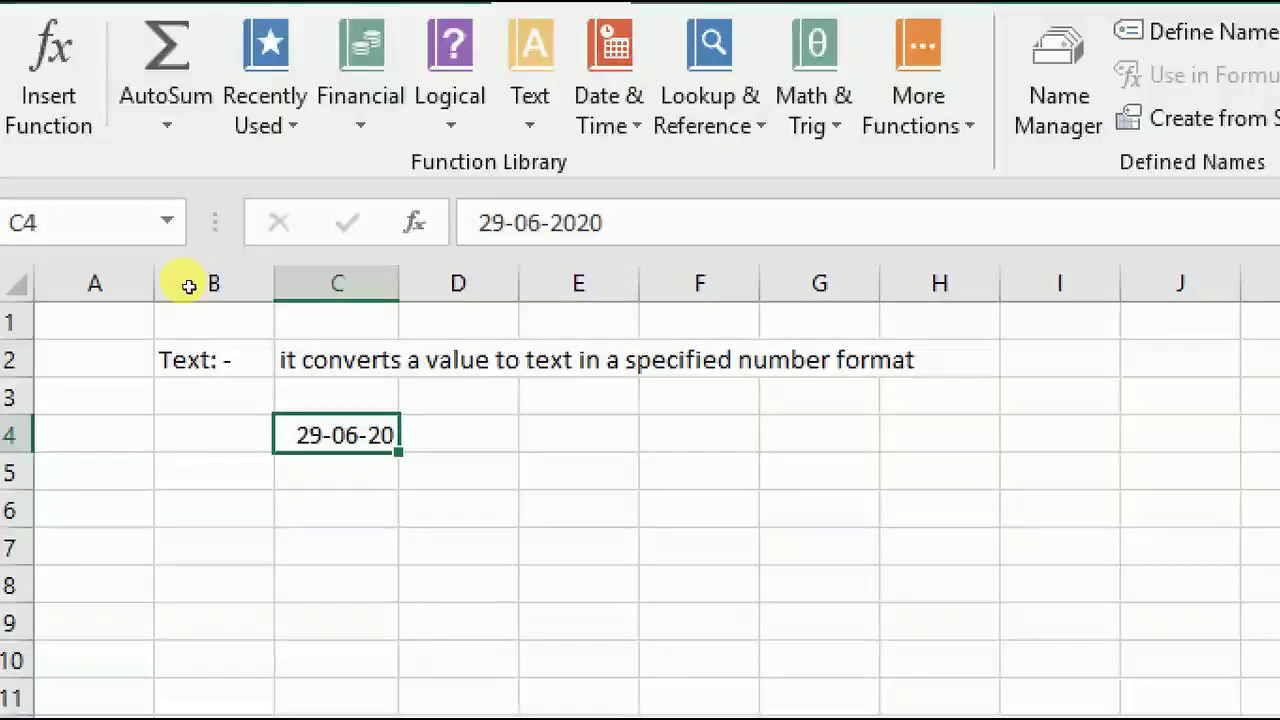
Enter =TEXT(C4,"dddd") in E4 so it displays the weekday Monday.
{"action": "key", "text": "Right"}
{"action": "key", "text": "Right"}
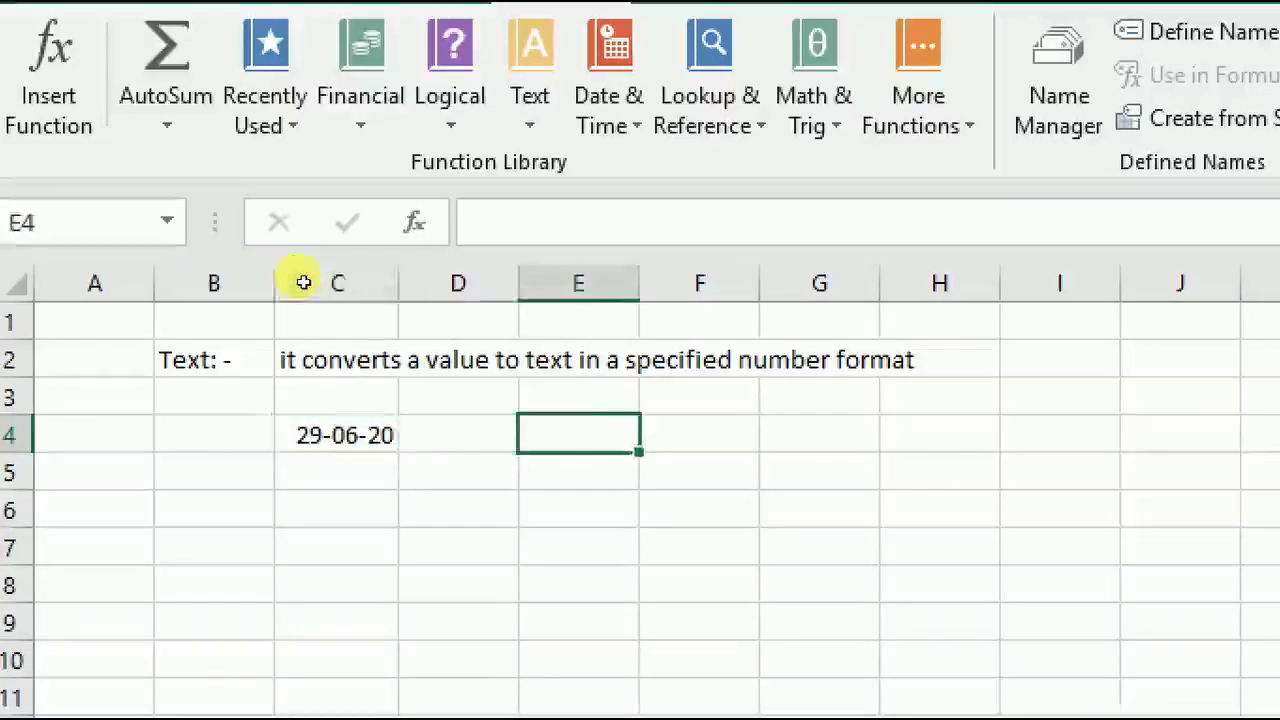
{"action": "type", "text": "="}
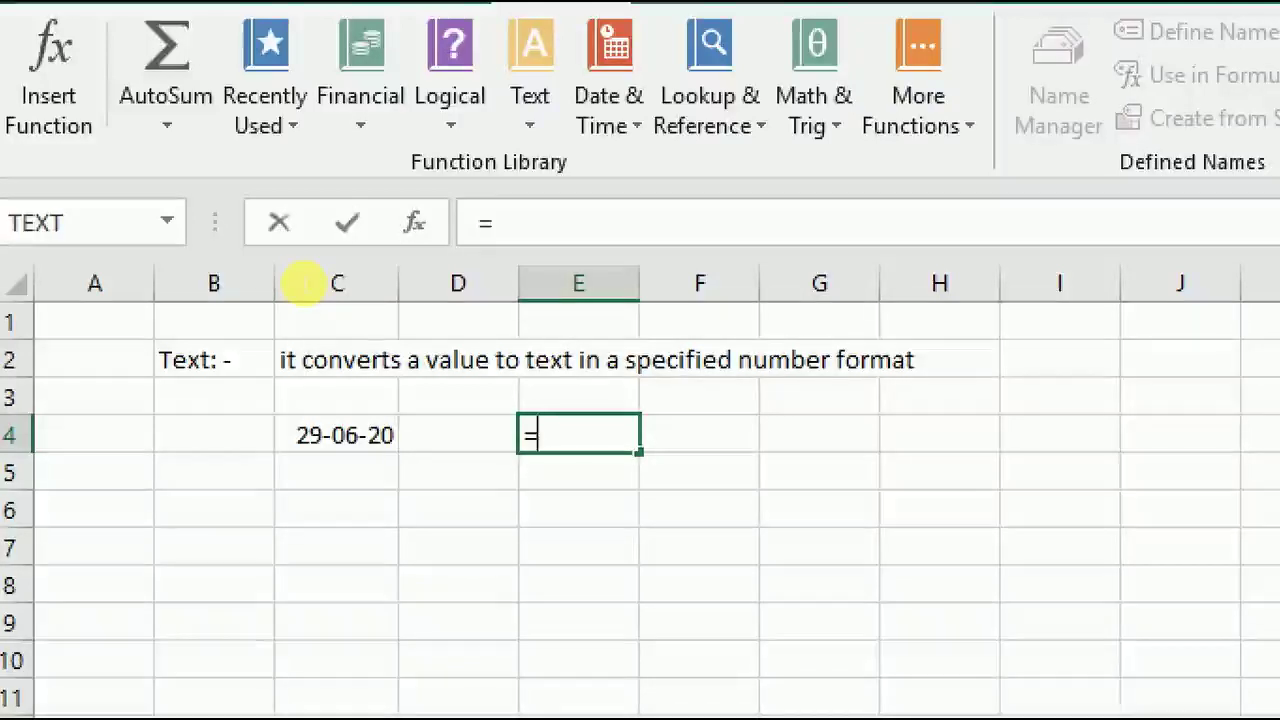
{"action": "type", "text": "tex"}
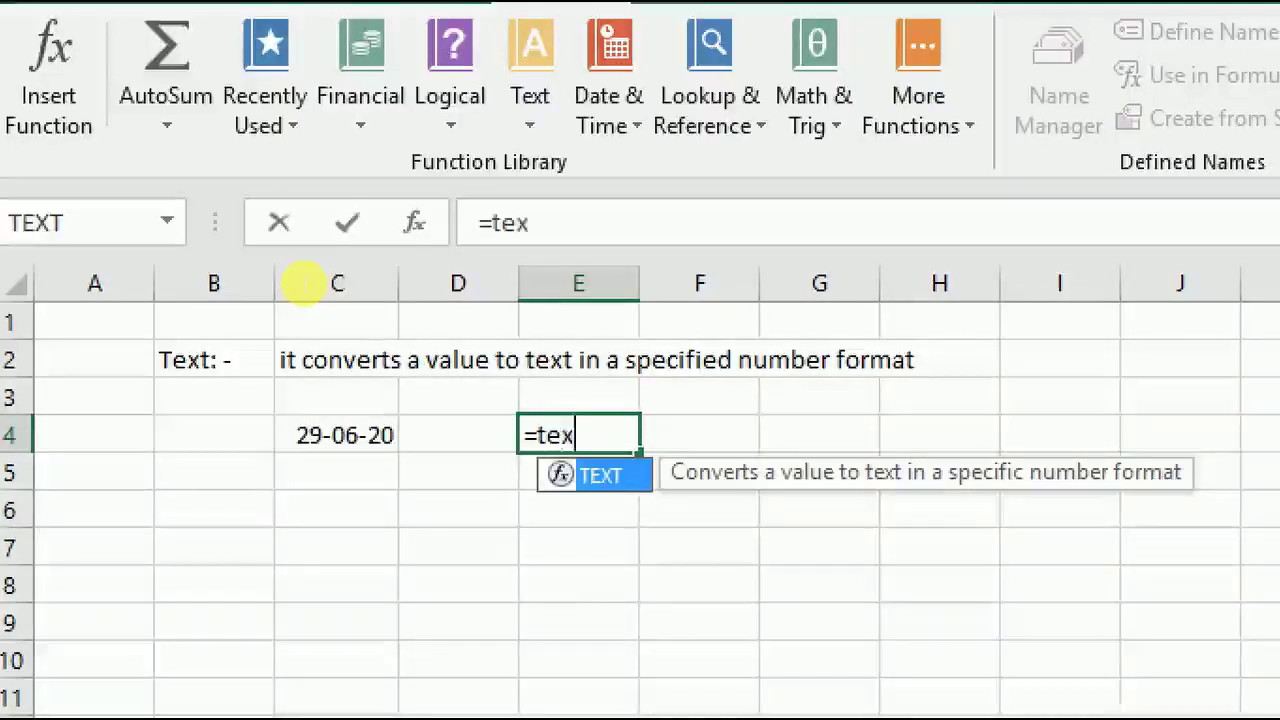
{"action": "key", "text": "Tab"}
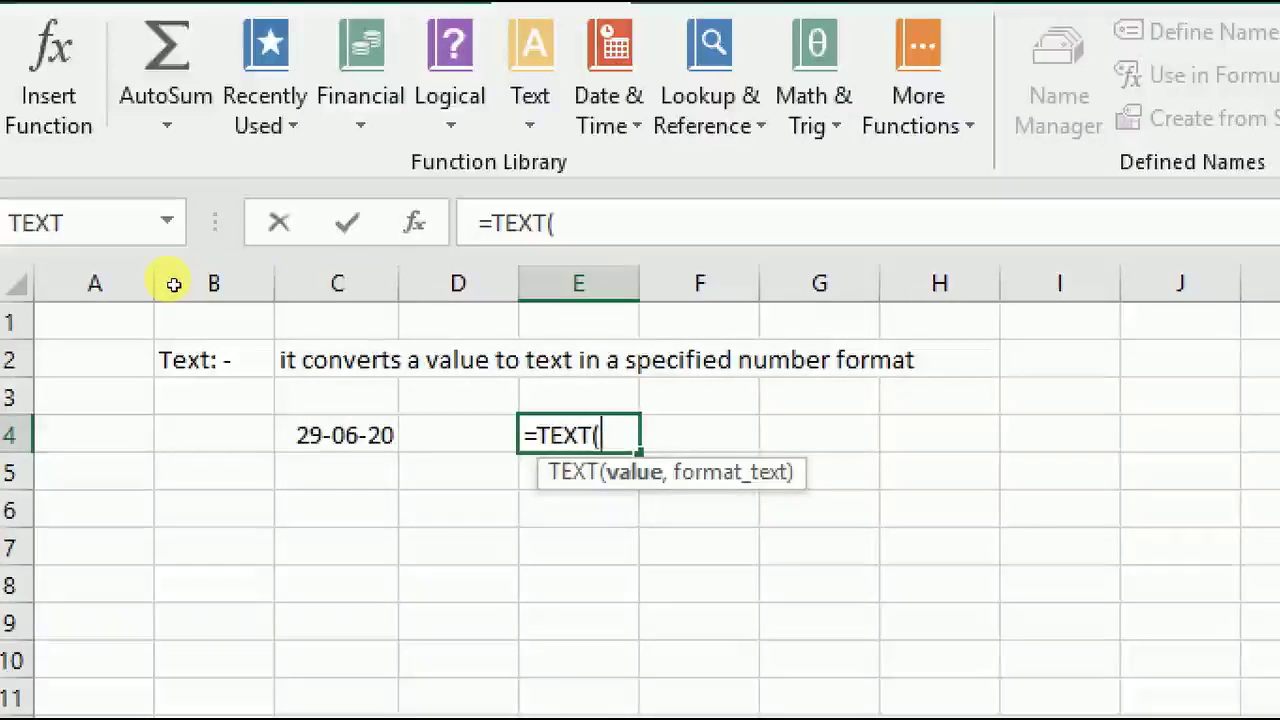
{"action": "key", "text": "Left"}
{"action": "key", "text": "Left"}
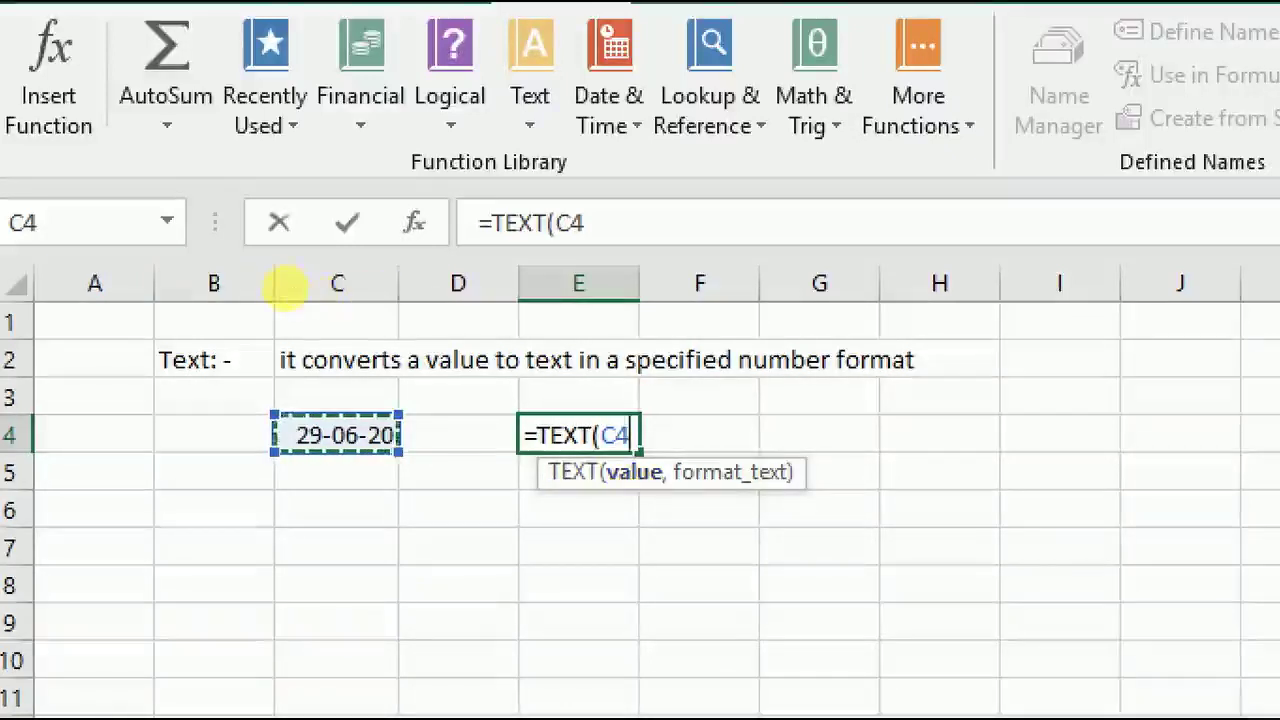
{"action": "type", "text": ","}
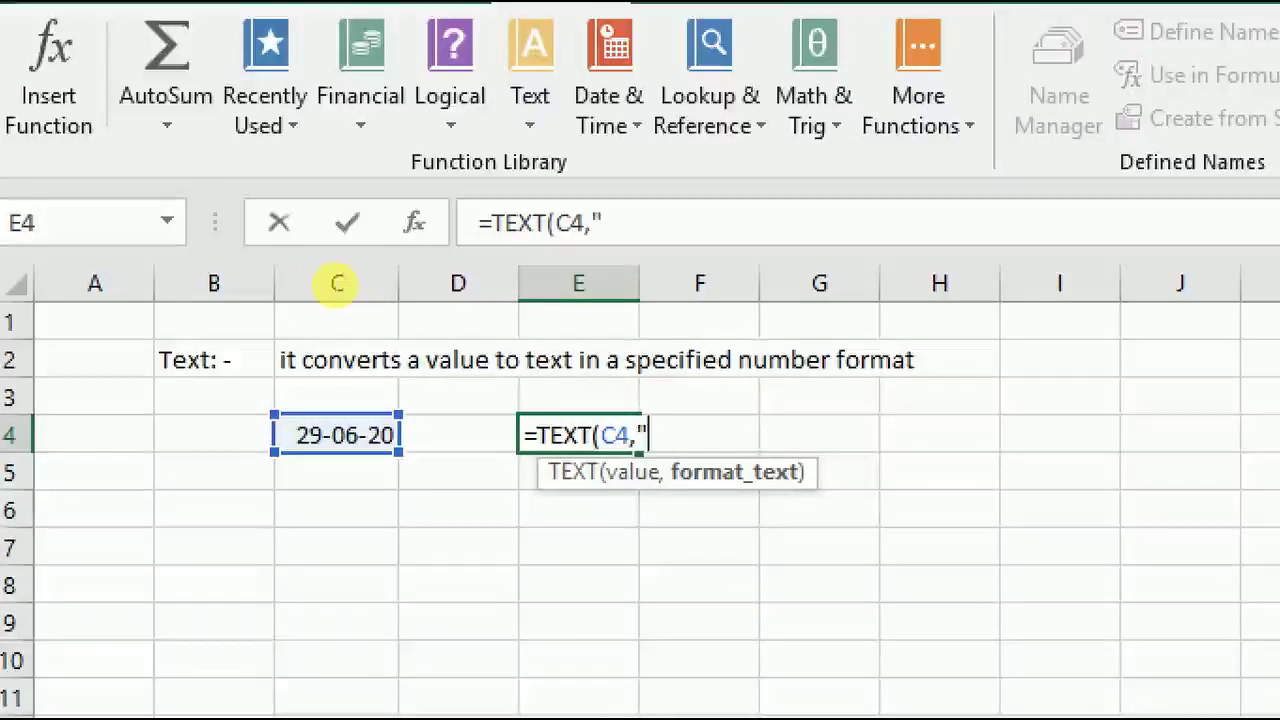
{"action": "type", "text": "dddd"}
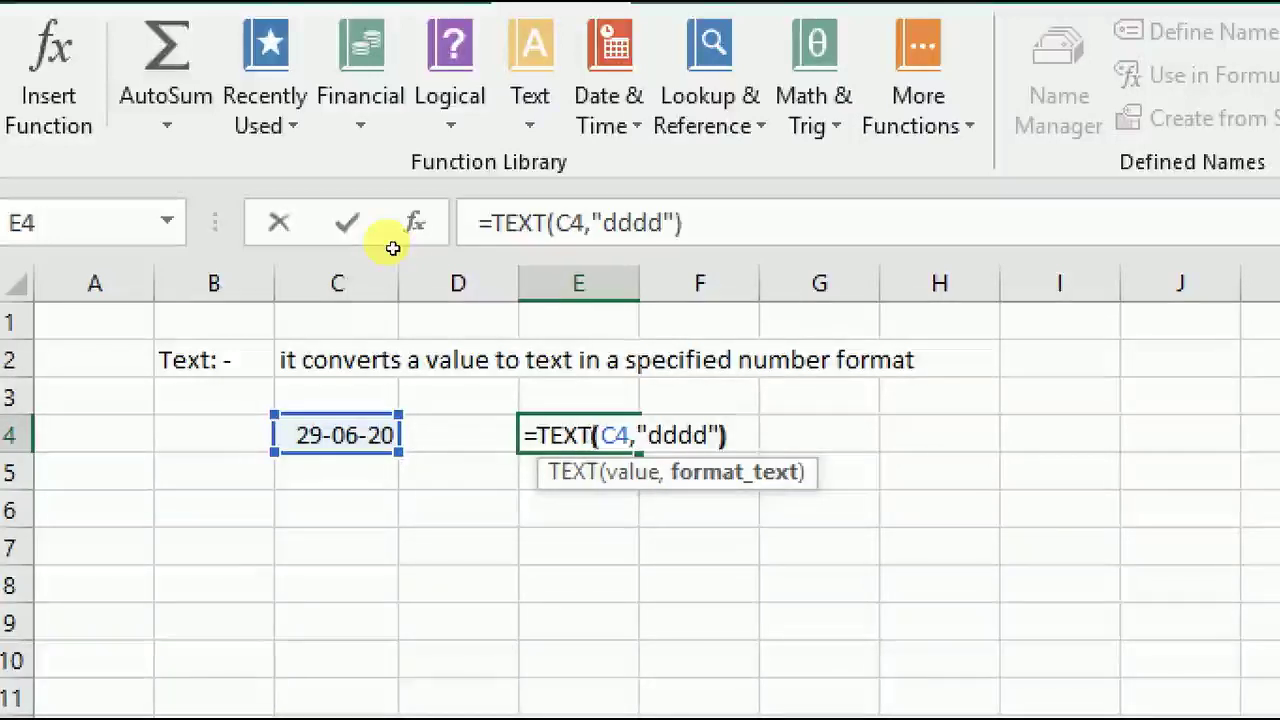
{"action": "key", "text": "Return"}
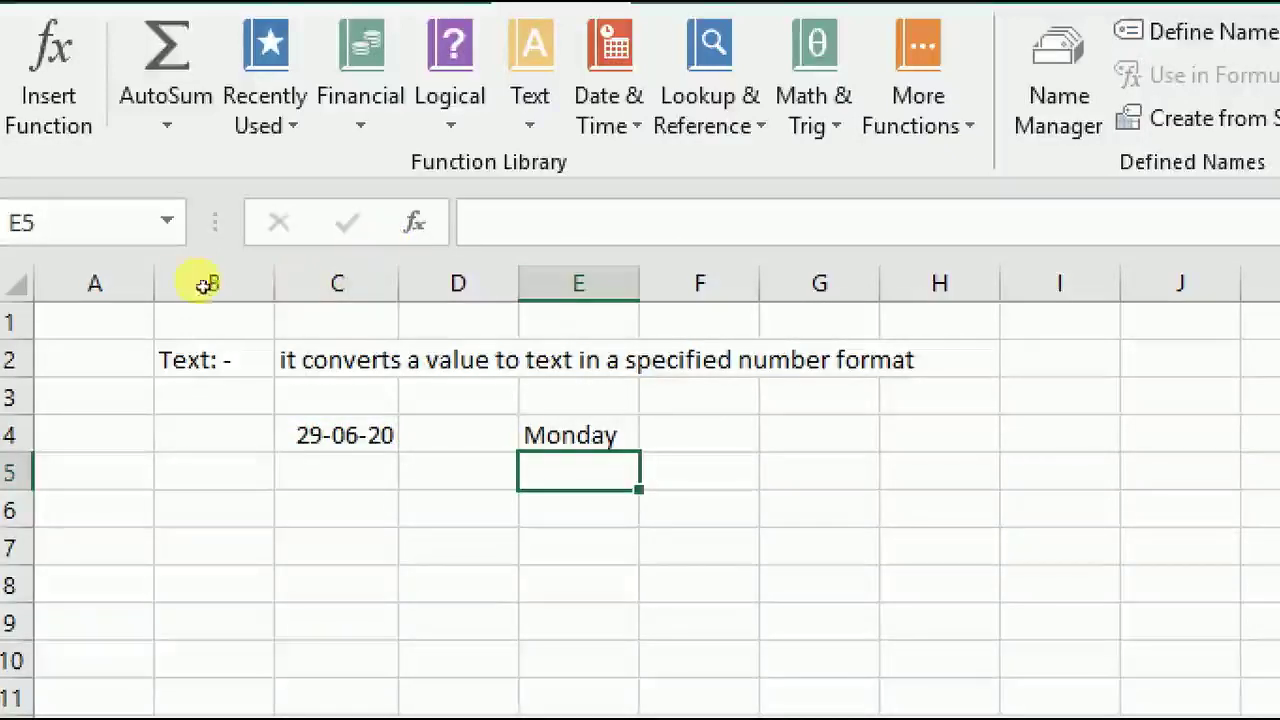
Try shorter E4 format codes: abbreviated weekday, then dd showing day number 29.
{"action": "key", "text": "Up"}
{"action": "key", "text": "Left"}
{"action": "key", "text": "Left"}
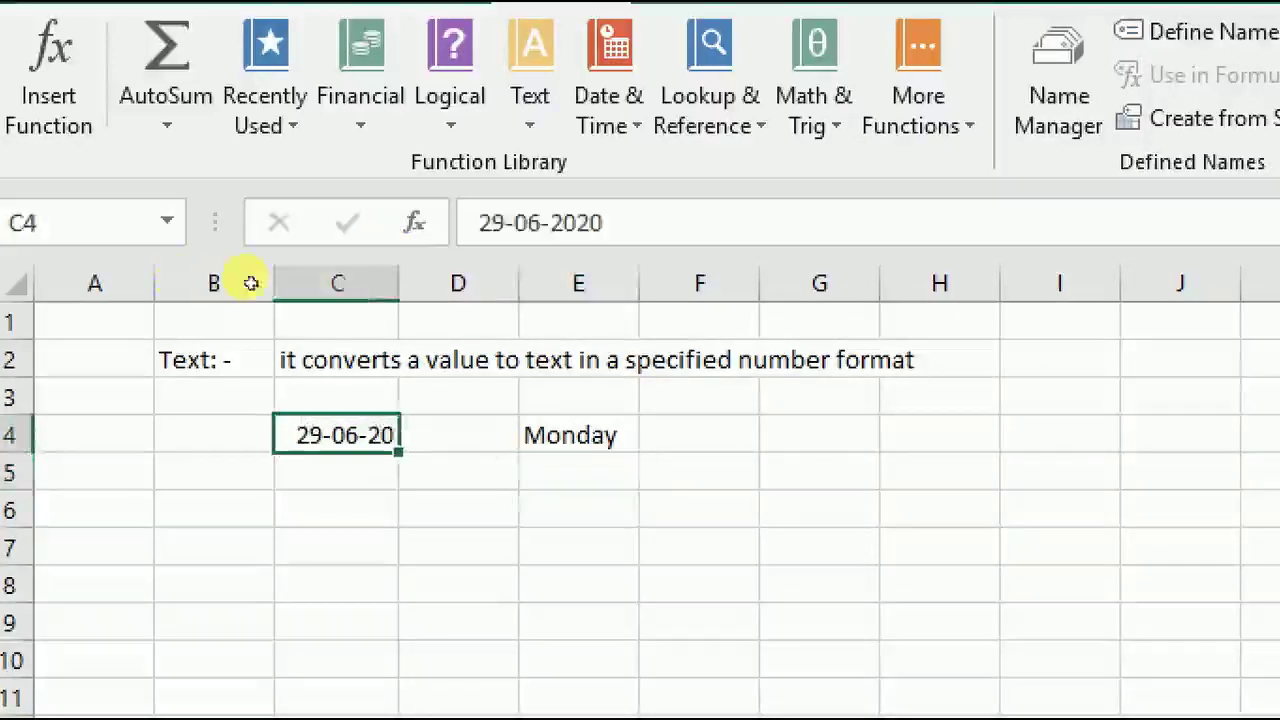
{"action": "key", "text": "Right"}
{"action": "key", "text": "Right"}
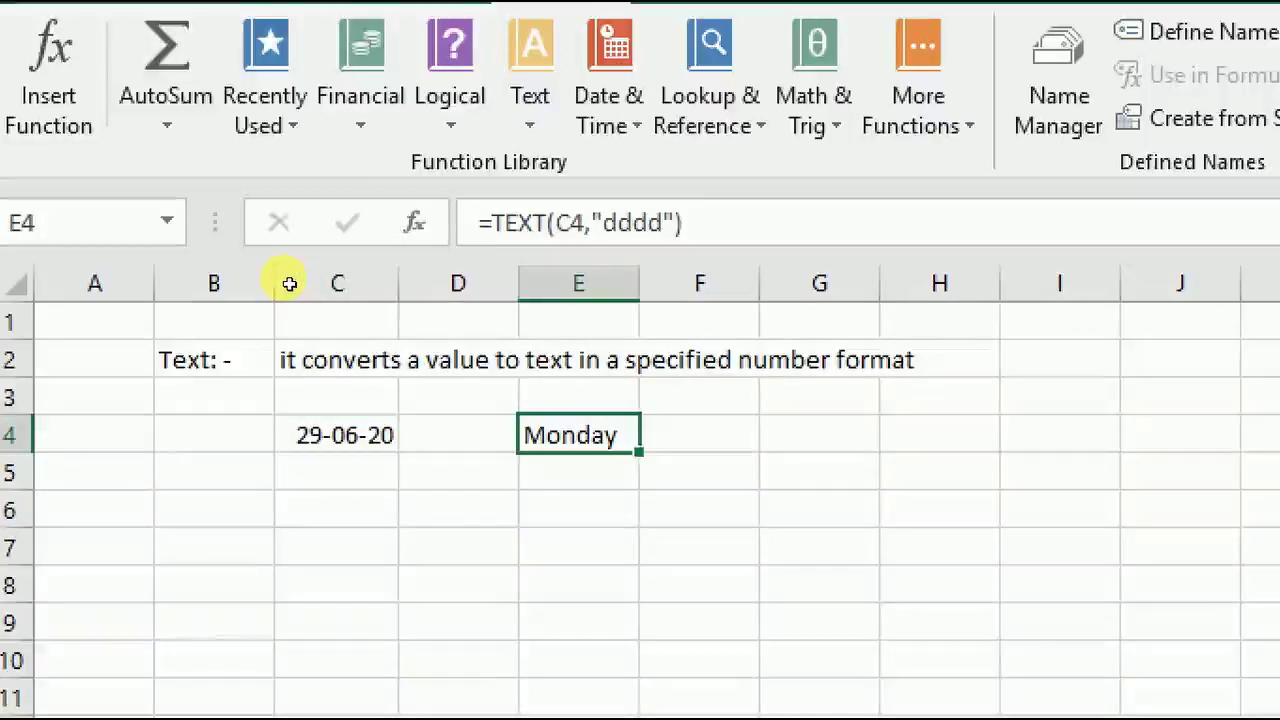
{"action": "key", "text": "F2"}
{"action": "key", "text": "Left"}
{"action": "key", "text": "Left"}
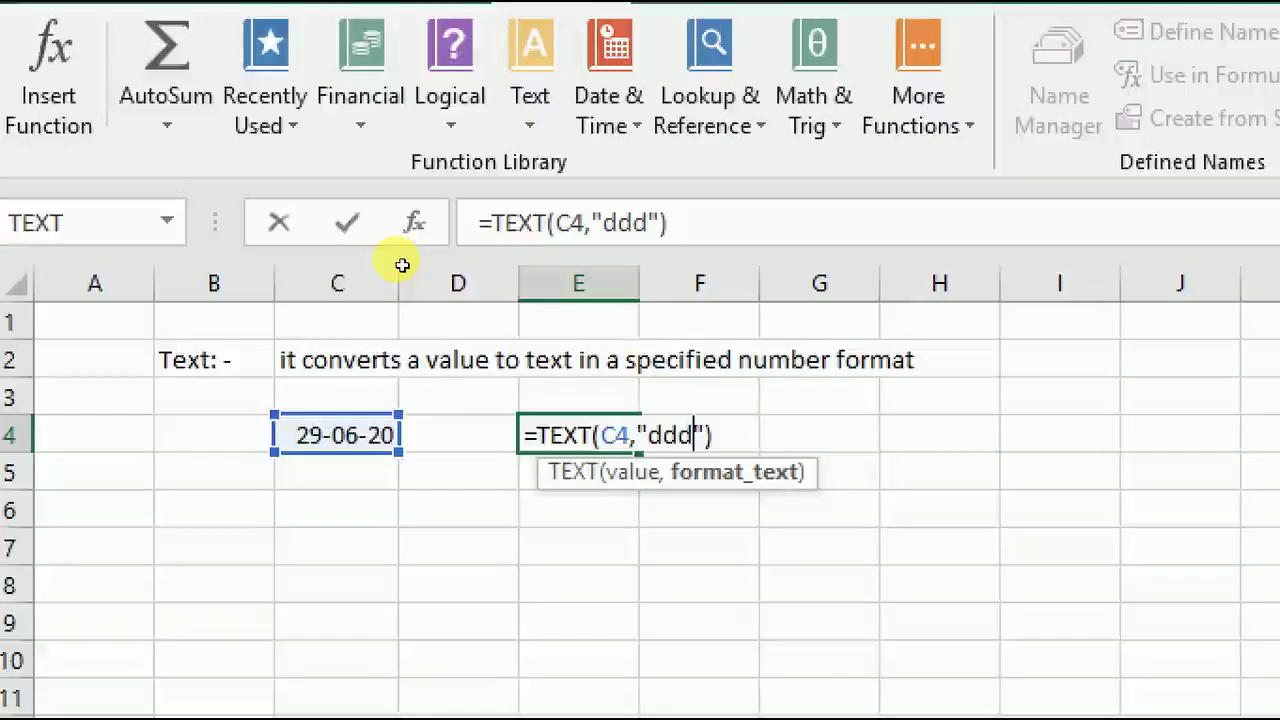
{"action": "key", "text": "Return"}
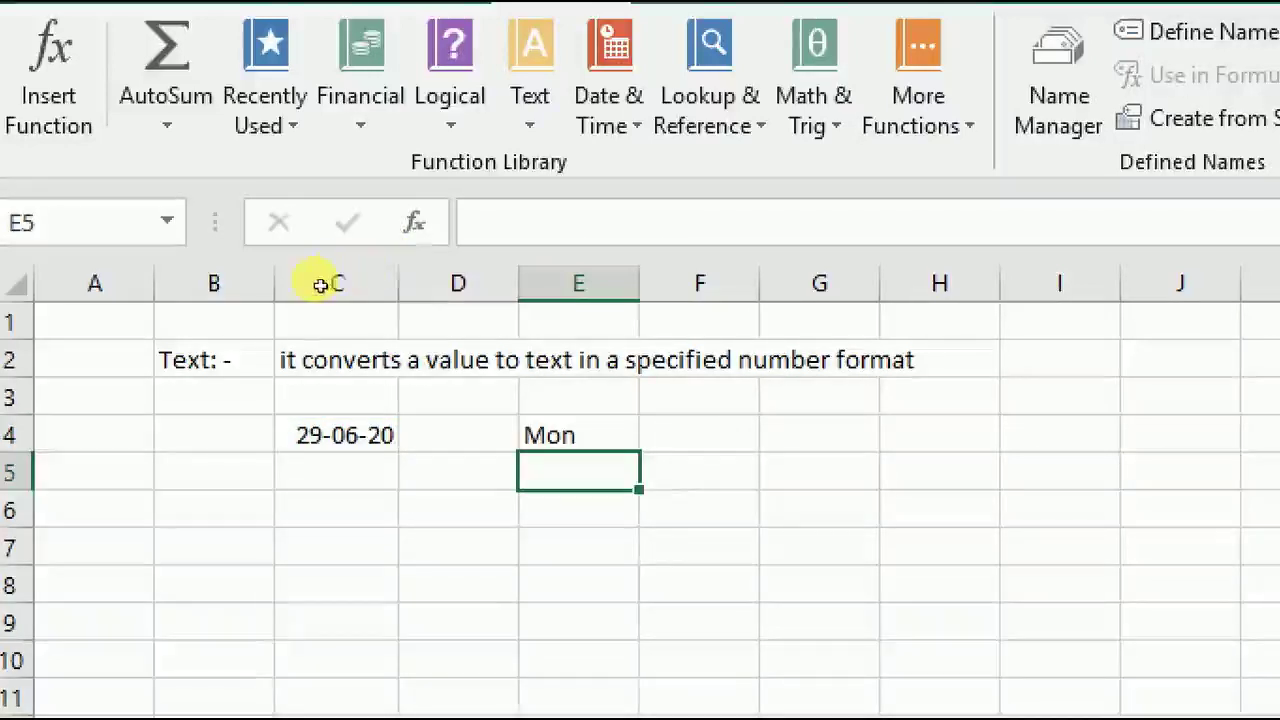
{"action": "key", "text": "Up"}
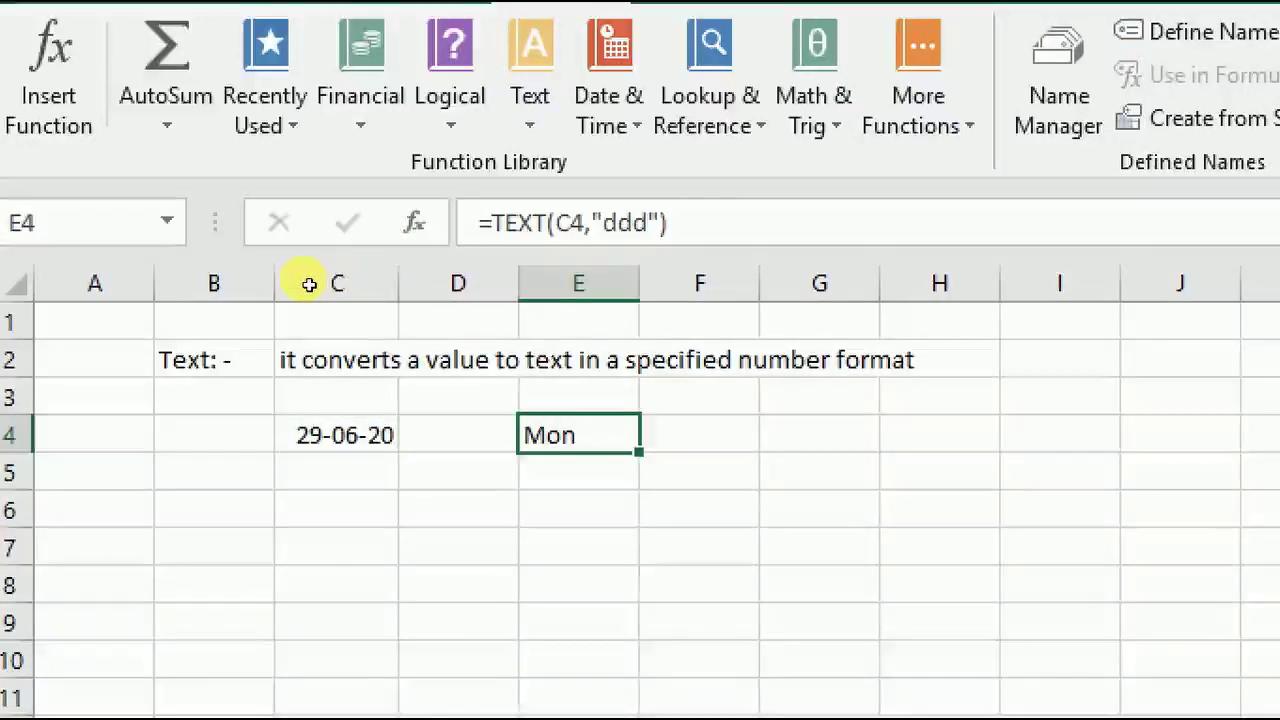
{"action": "key", "text": "F2"}
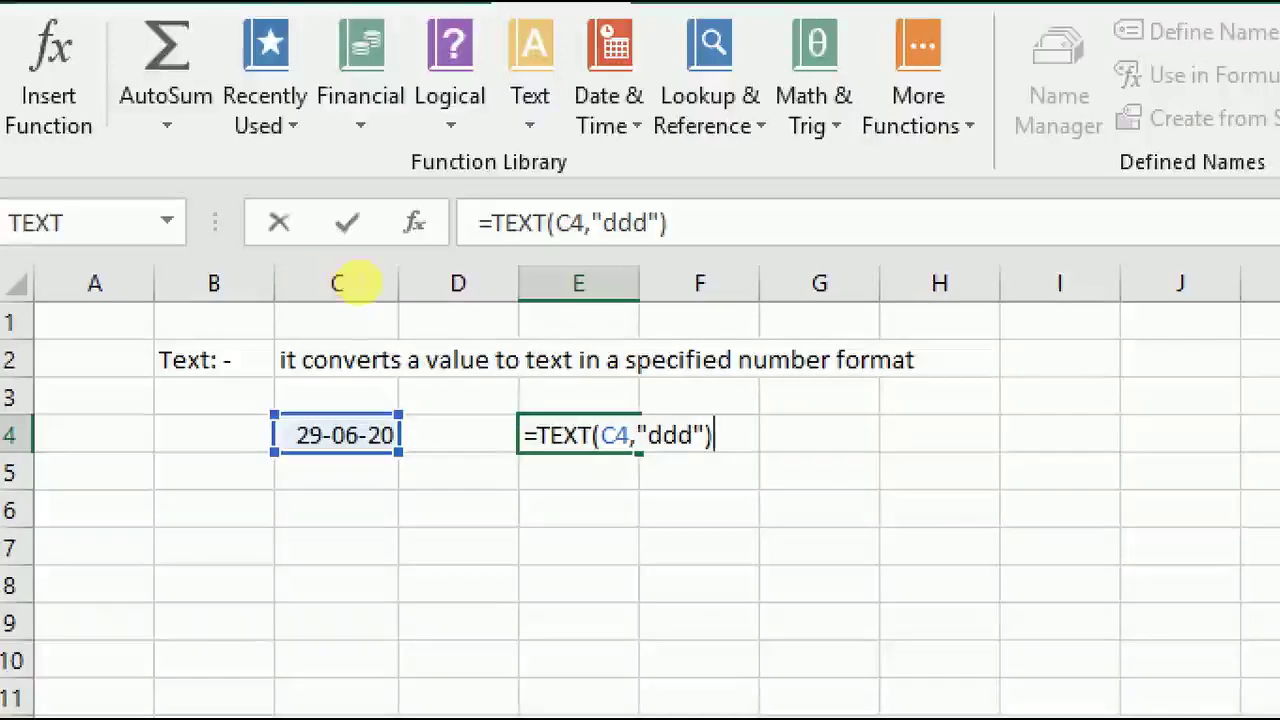
{"action": "key", "text": "Left"}
{"action": "key", "text": "Left"}
{"action": "key", "text": "BackSpace"}
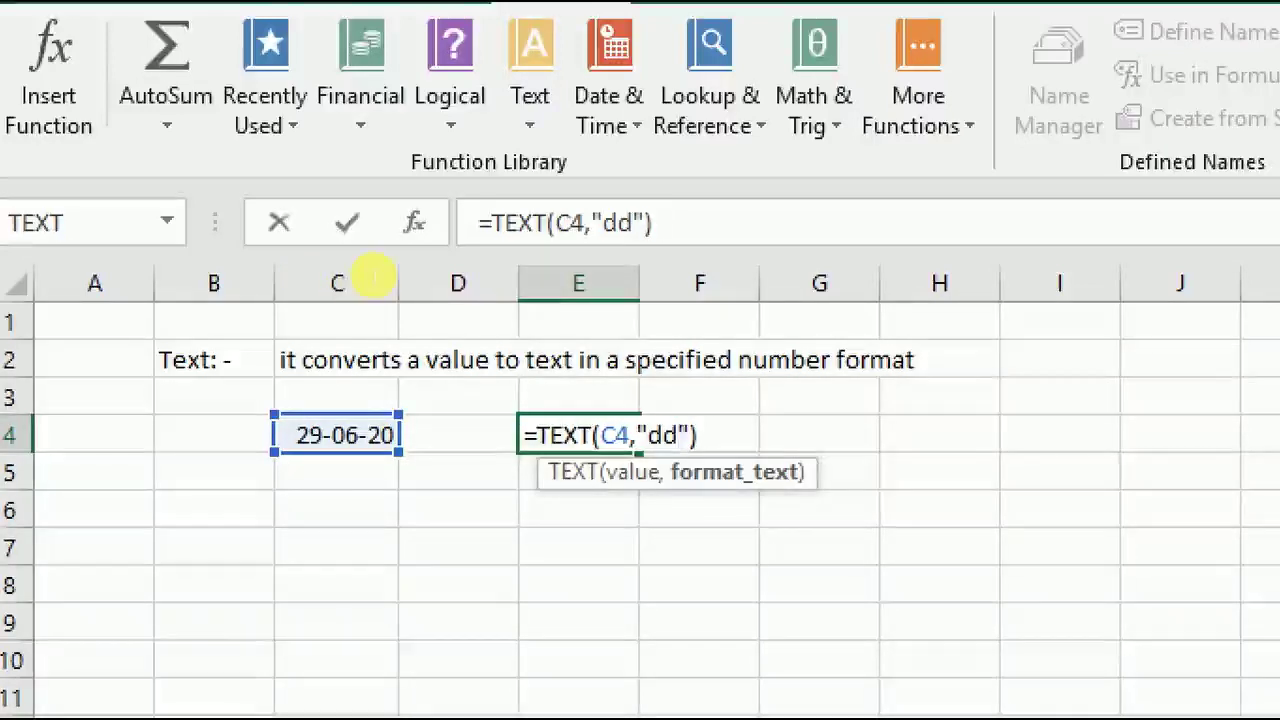
{"action": "key", "text": "Return"}
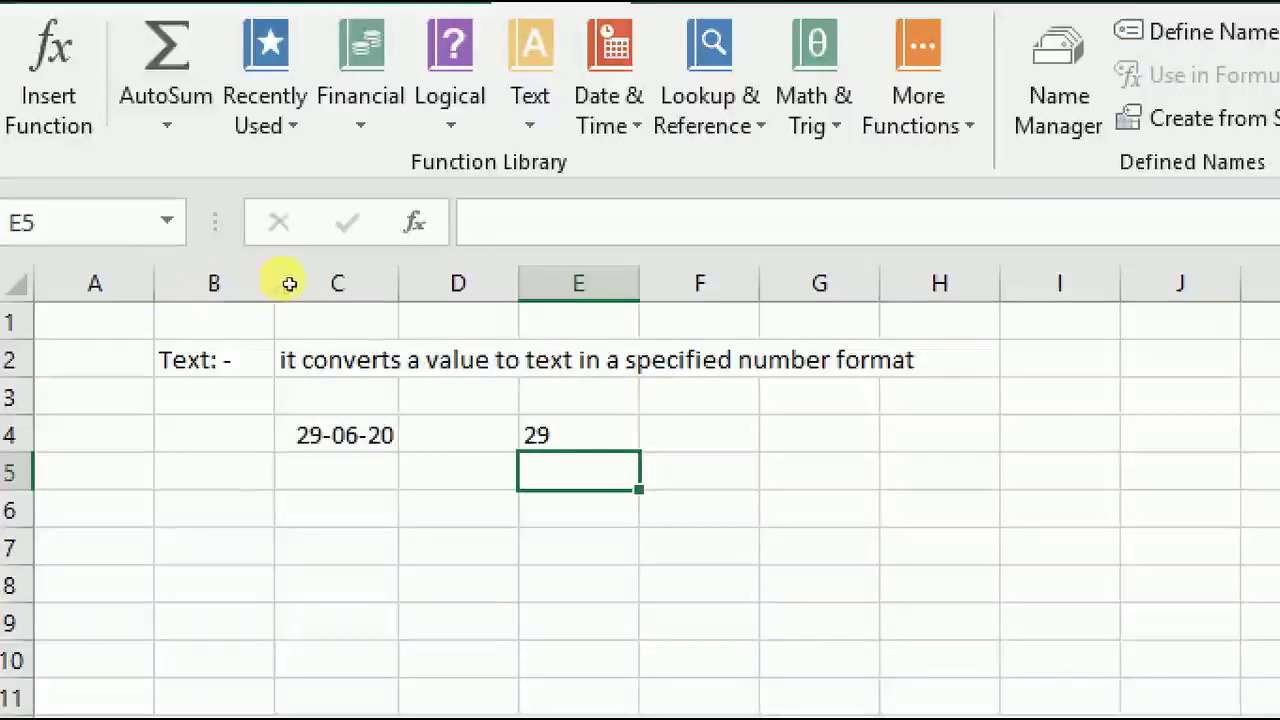
Restore E4's format code to dddd so it shows Monday again.
{"action": "key", "text": "Up"}
{"action": "key", "text": "F2"}
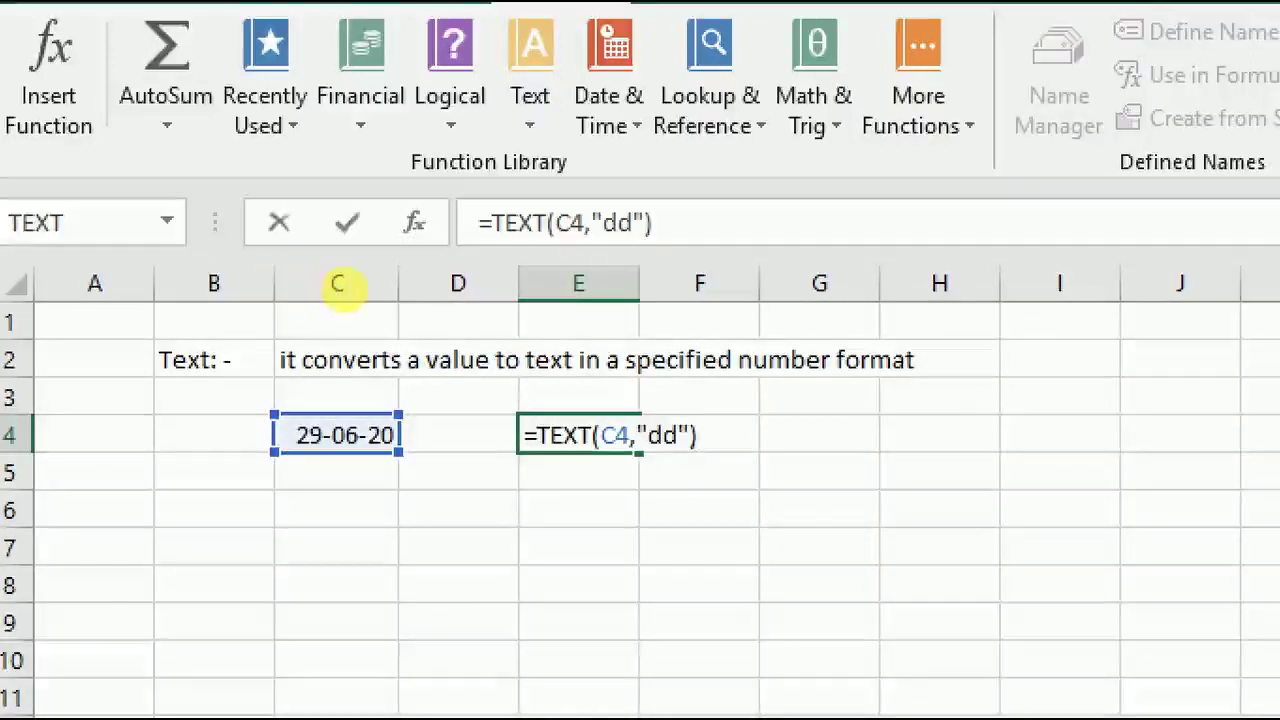
{"action": "key", "text": "Left"}
{"action": "key", "text": "Left"}
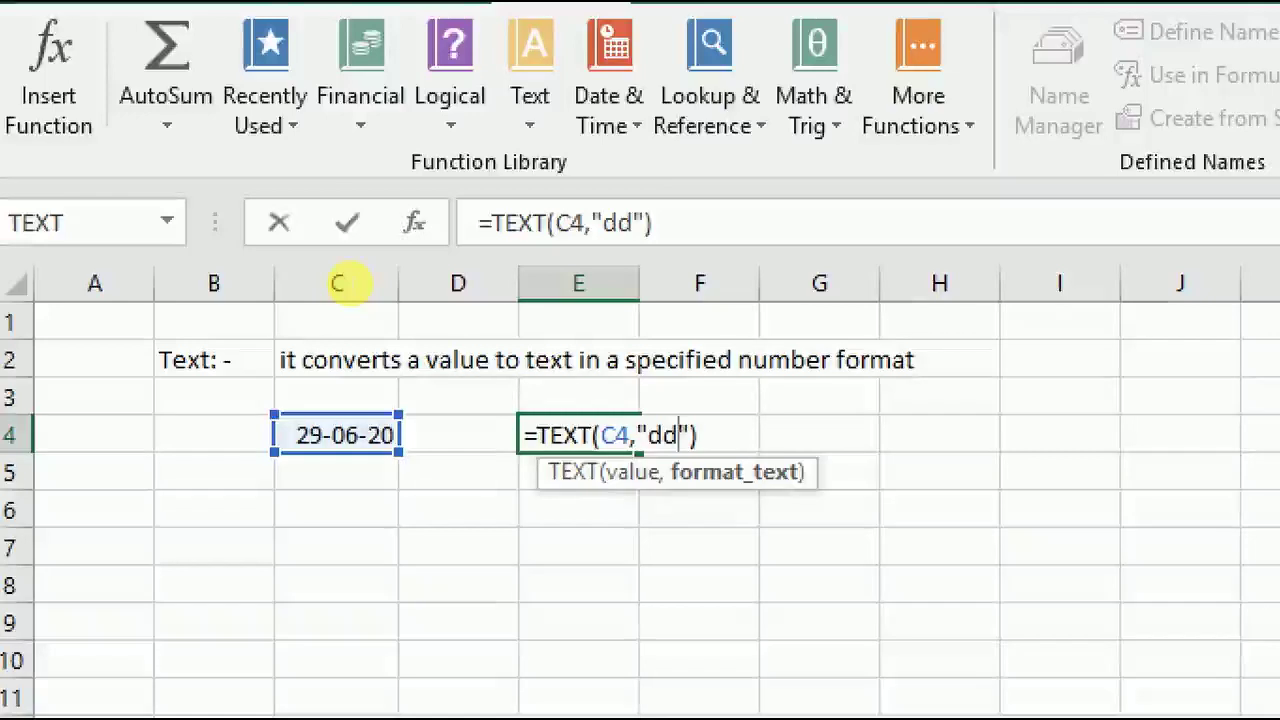
{"action": "key", "text": "Return"}
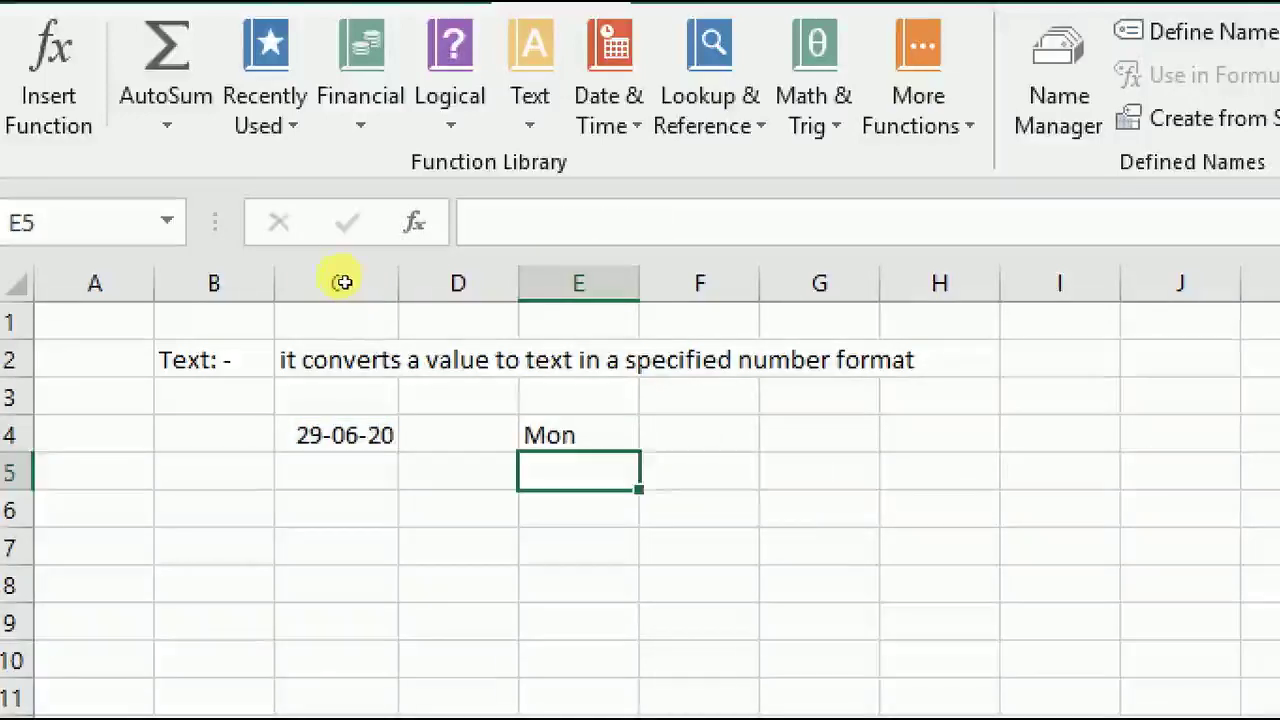
{"action": "key", "text": "Up"}
{"action": "key", "text": "F2"}
{"action": "key", "text": "Left"}
{"action": "key", "text": "Left"}
{"action": "key", "text": "Left"}
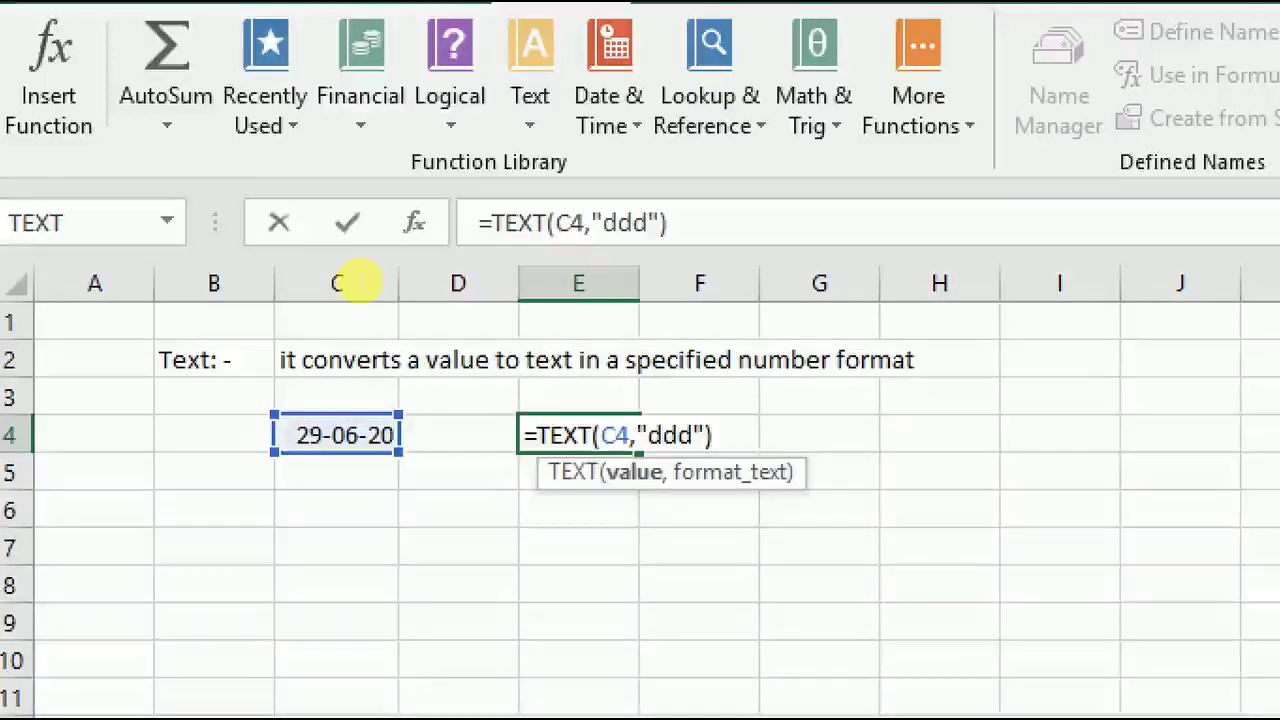
{"action": "key", "text": "Right"}
{"action": "key", "text": "Right"}
{"action": "key", "text": "Right"}
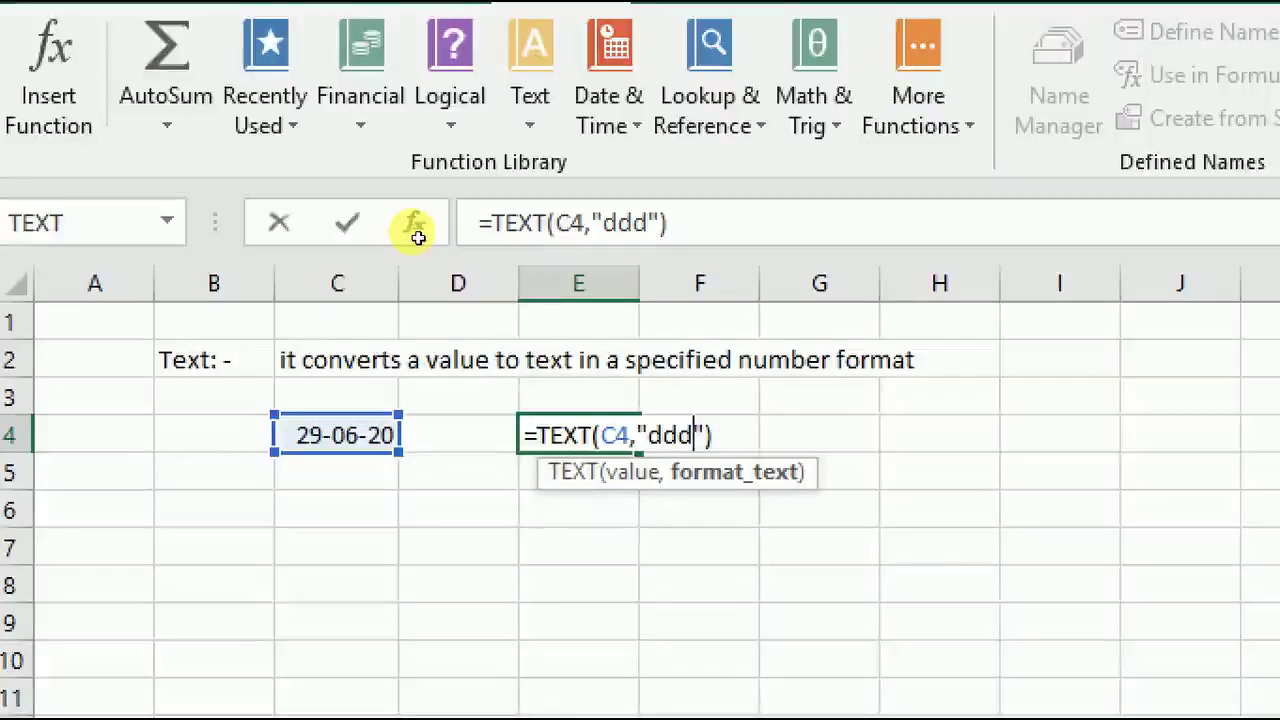
{"action": "type", "text": "d"}
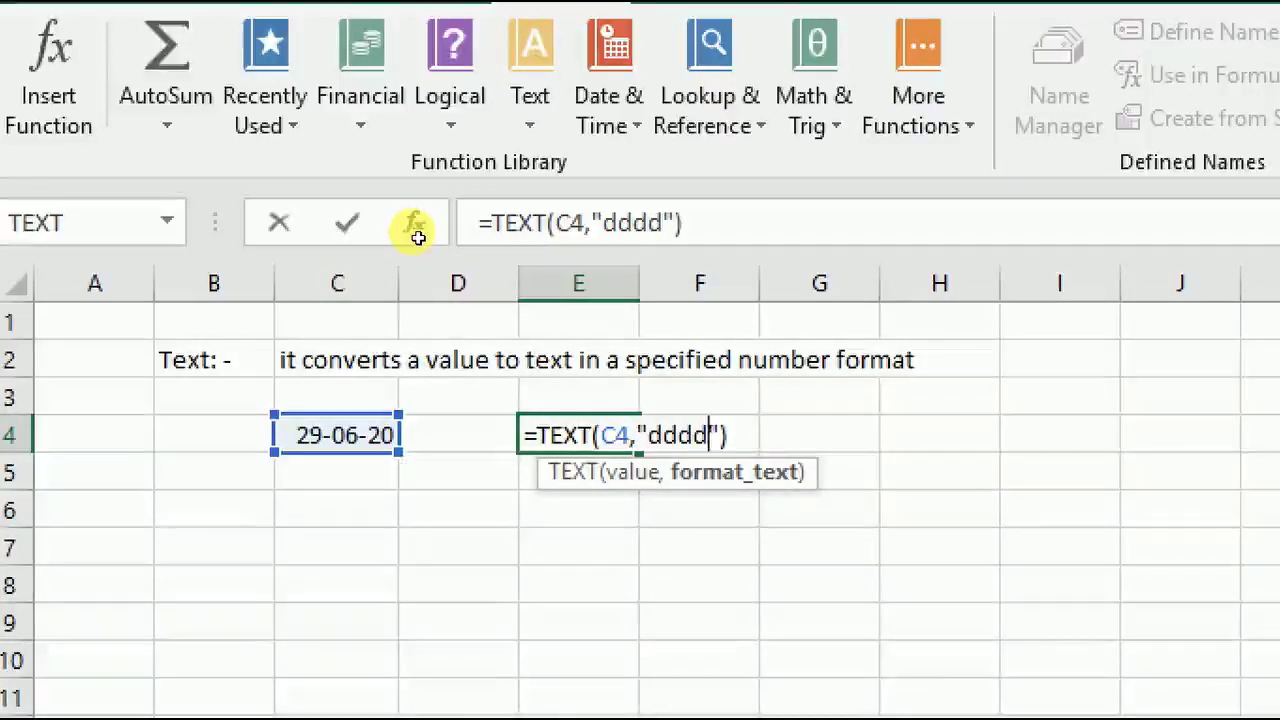
{"action": "key", "text": "Return"}
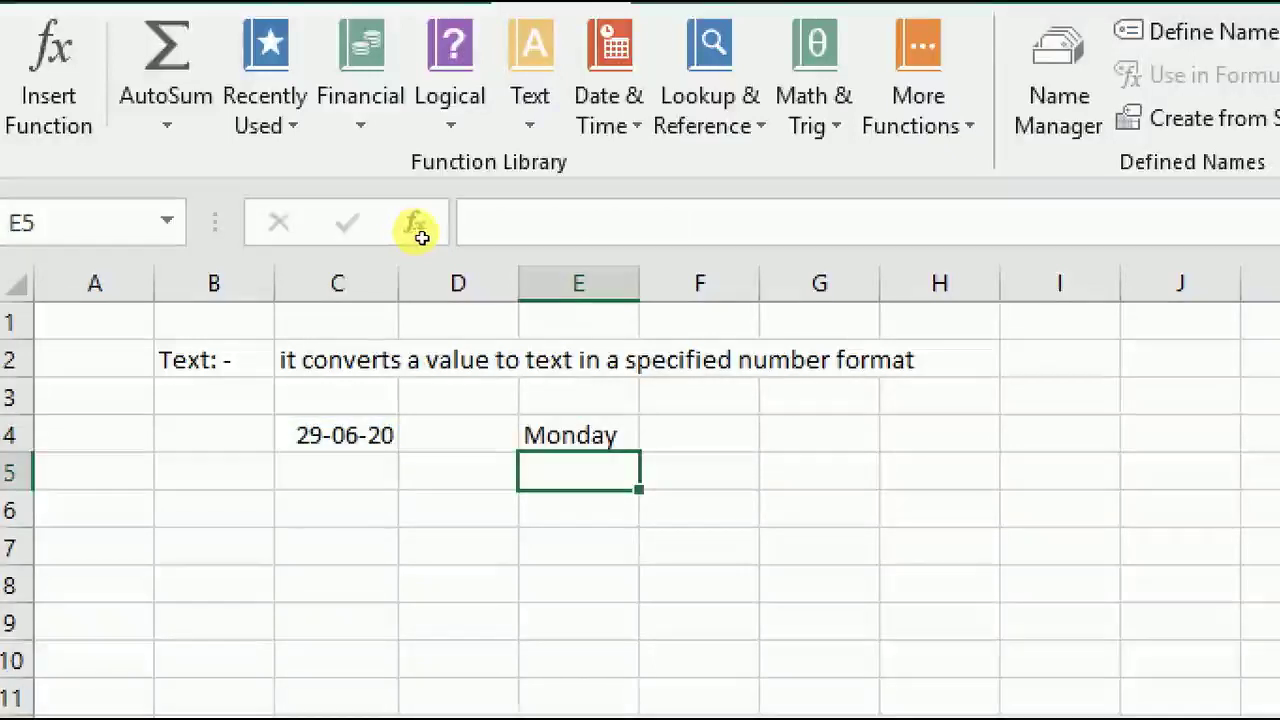
Change the C4 date to 02-06-2020 so E4 shows Tuesday.
{"action": "key", "text": "Left"}
{"action": "key", "text": "Left"}
{"action": "key", "text": "Up"}
{"action": "key", "text": "F2"}
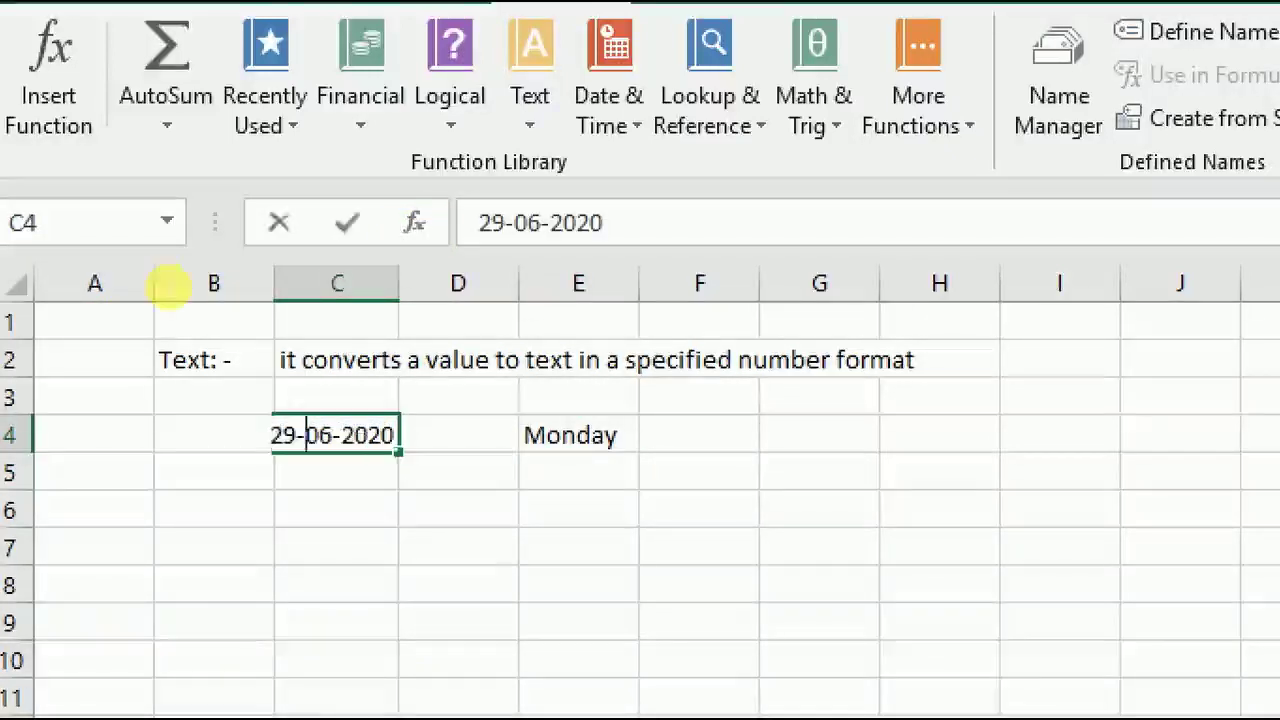
{"action": "key", "text": "BackSpace"}
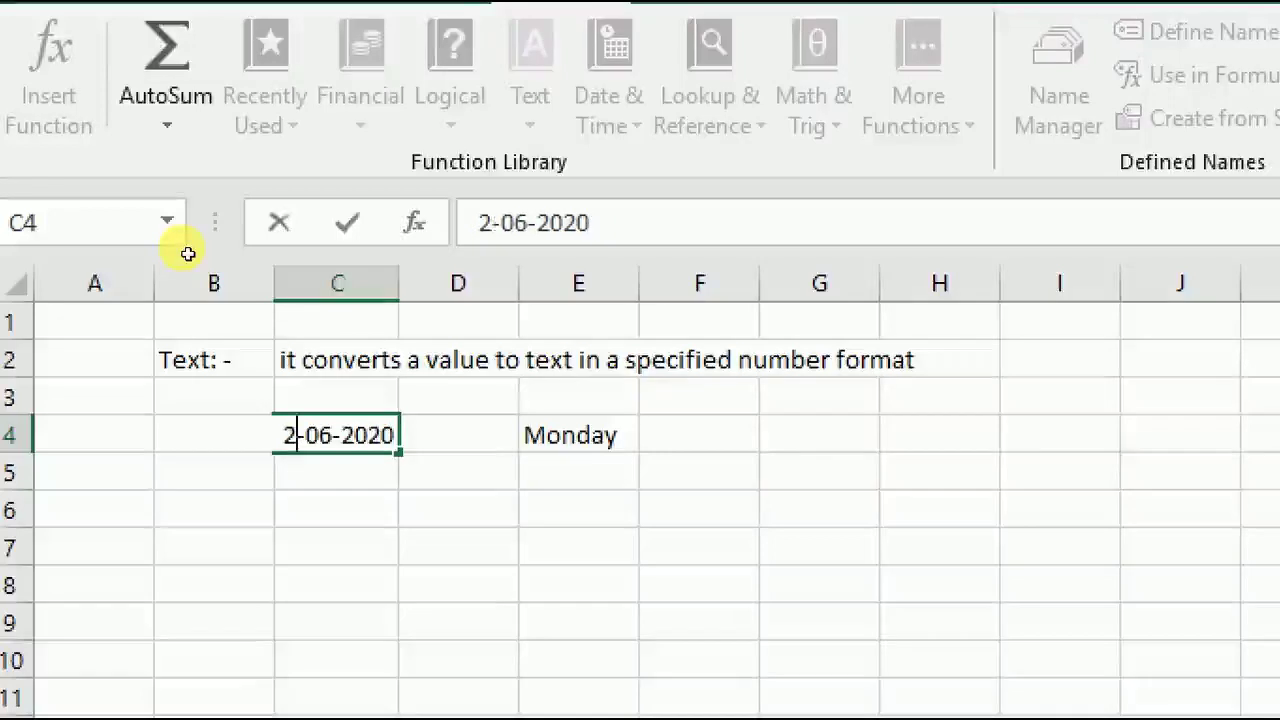
{"action": "key", "text": "Return"}
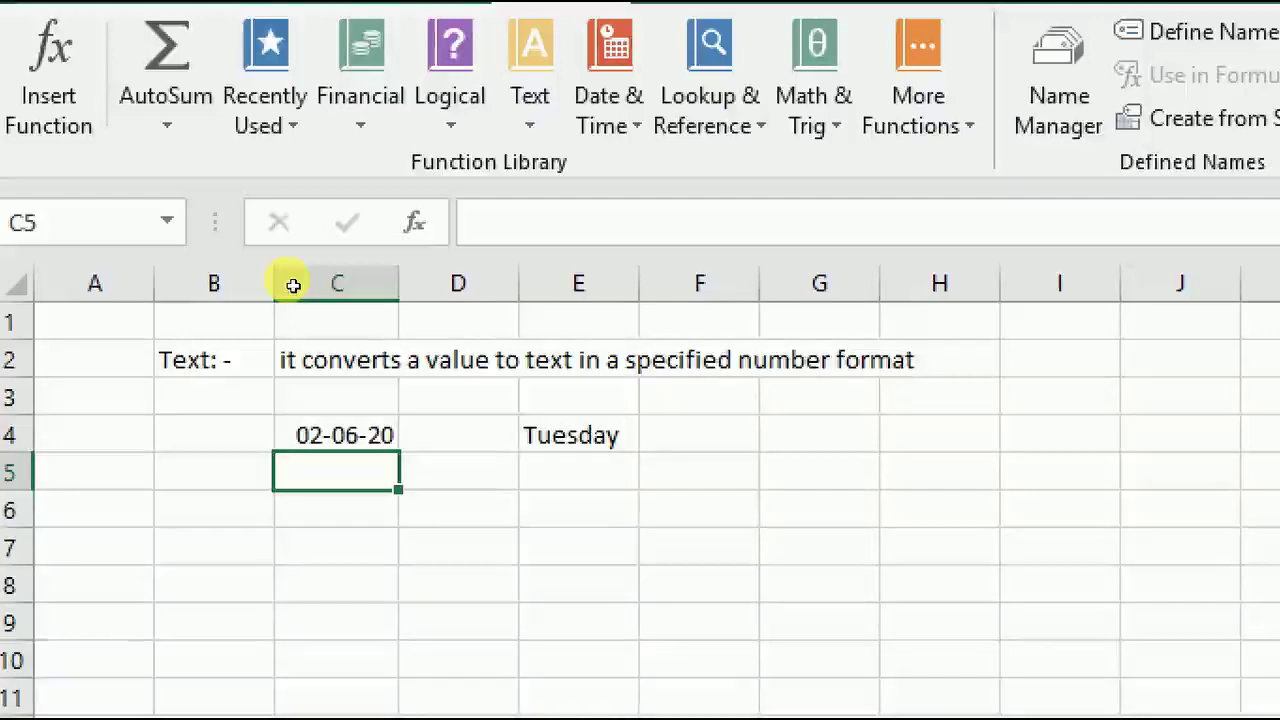
{"action": "key", "text": "alt+m"}
{"action": "key", "text": "t"}
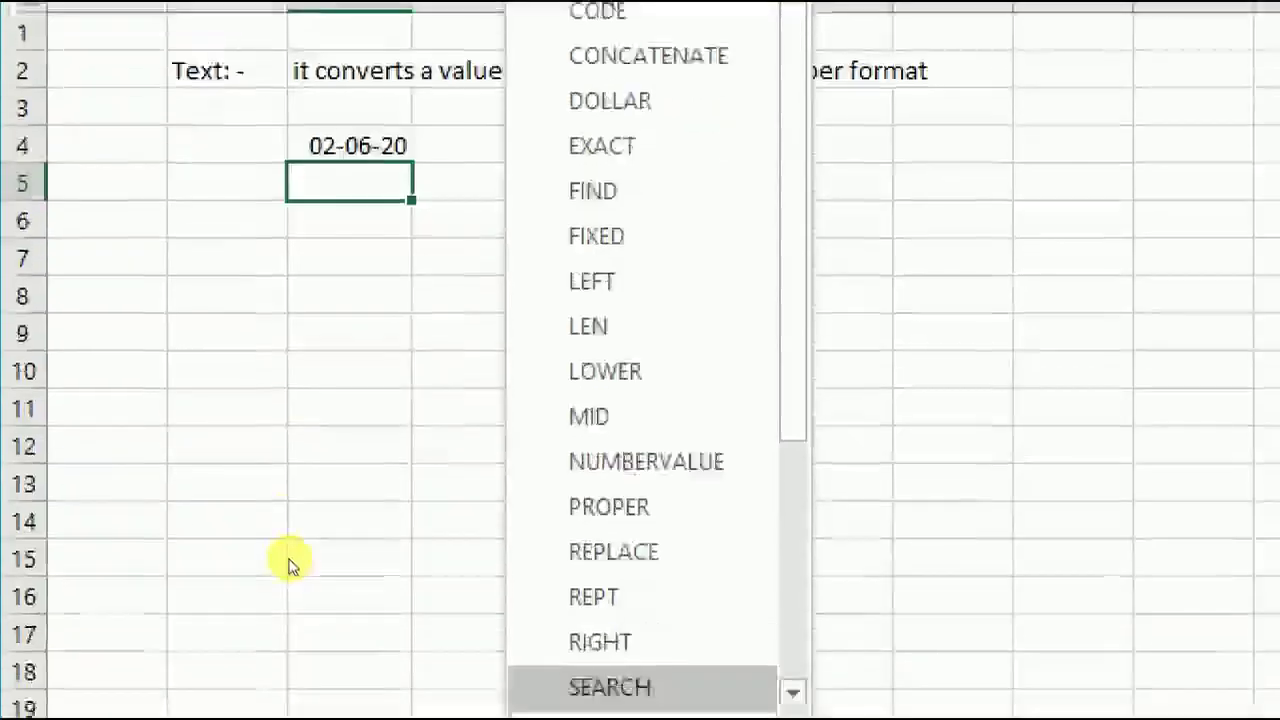
{"action": "key", "text": "Right"}
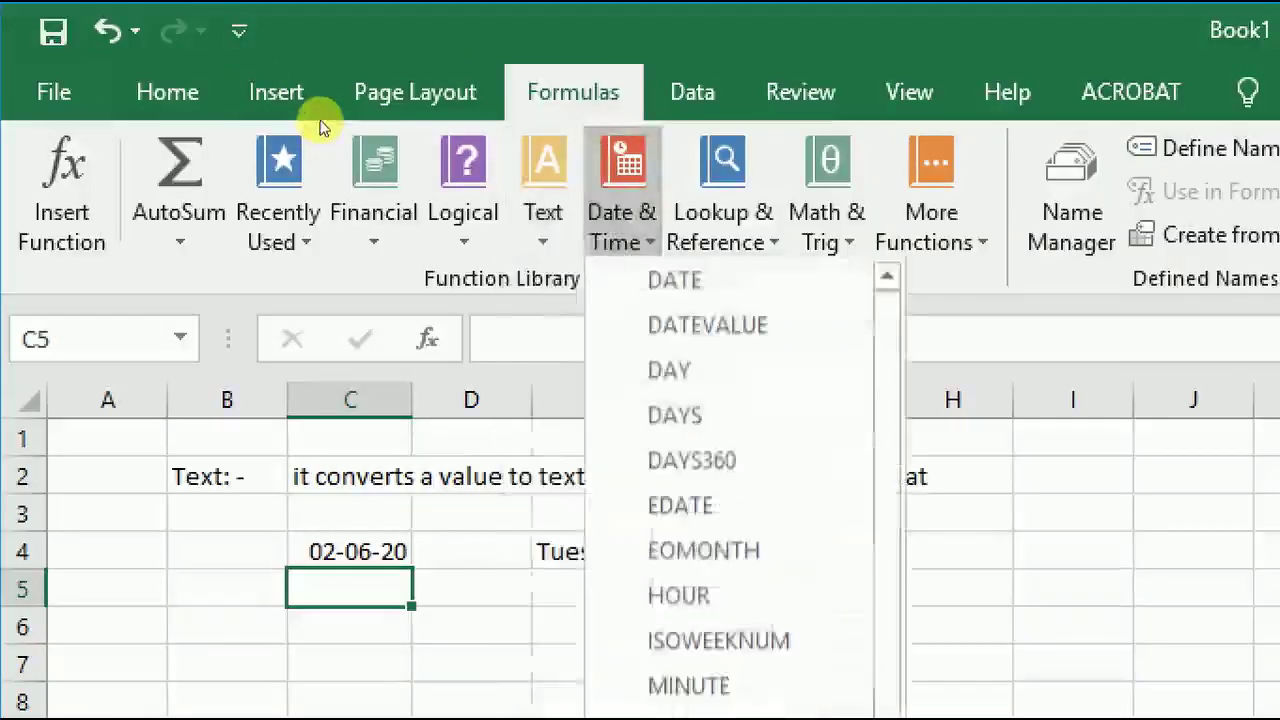
{"action": "key", "text": "Down"}
{"action": "key", "text": "Down"}
{"action": "key", "text": "Down"}
{"action": "key", "text": "Down"}
{"action": "key", "text": "Down"}
{"action": "key", "text": "Down"}
{"action": "key", "text": "Down"}
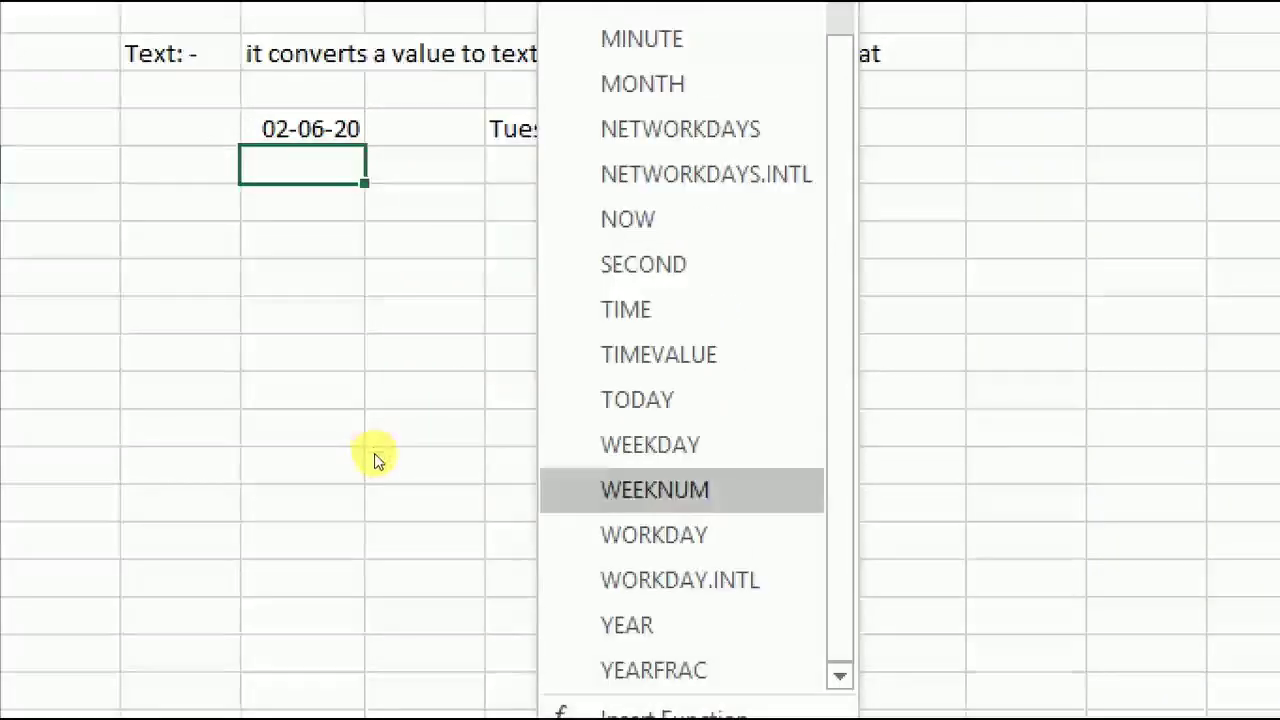
{"action": "key", "text": "Down"}
{"action": "key", "text": "Down"}
{"action": "key", "text": "Down"}
{"action": "key", "text": "Up"}
{"action": "key", "text": "Up"}
{"action": "key", "text": "Up"}
{"action": "key", "text": "Up"}
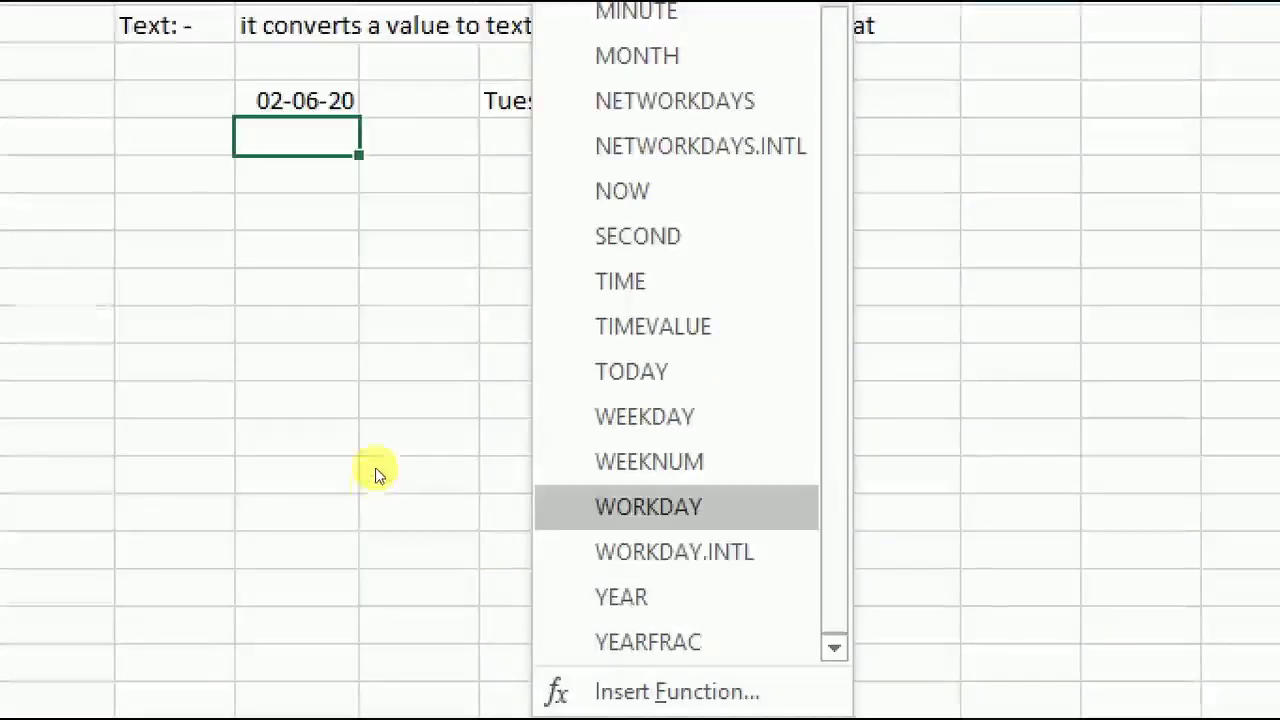
{"action": "key", "text": "Up"}
{"action": "key", "text": "Up"}
{"action": "key", "text": "Up"}
{"action": "key", "text": "Down"}
{"action": "key", "text": "Down"}
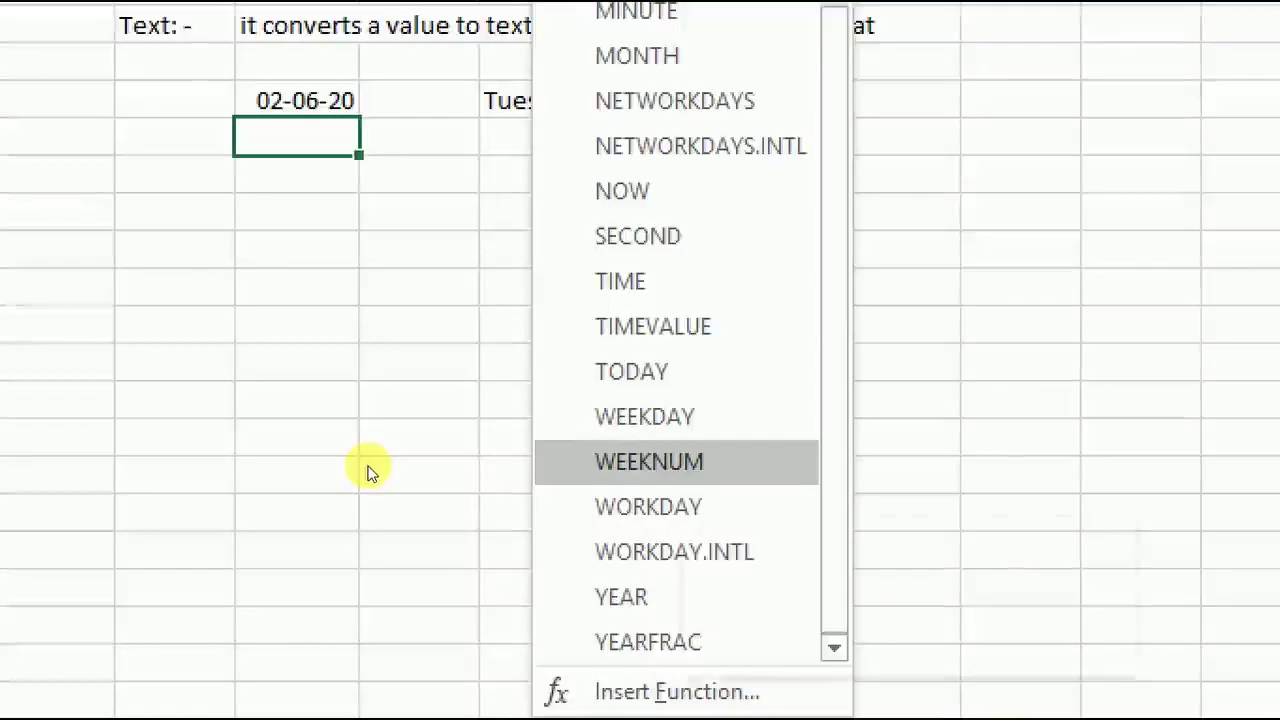
{"action": "key", "text": "Down"}
{"action": "key", "text": "Up"}
{"action": "key", "text": "Up"}
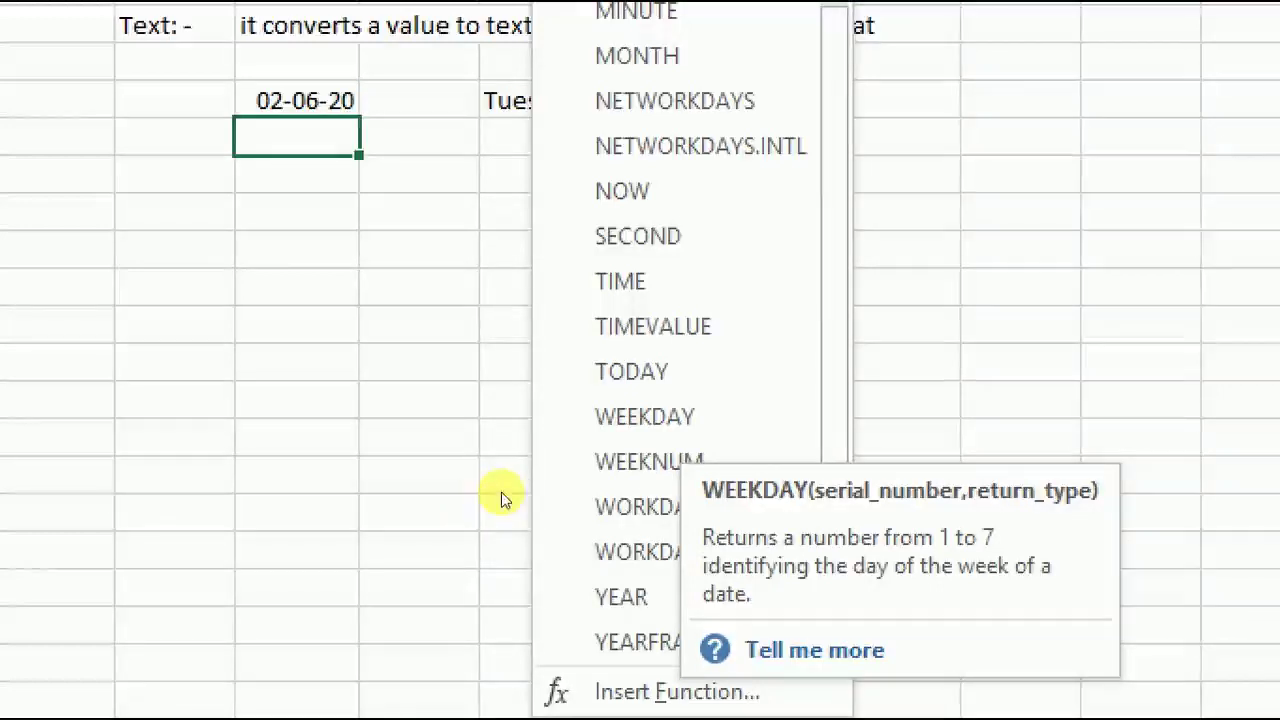
{"action": "left_click", "coordinate": [251, 348]}
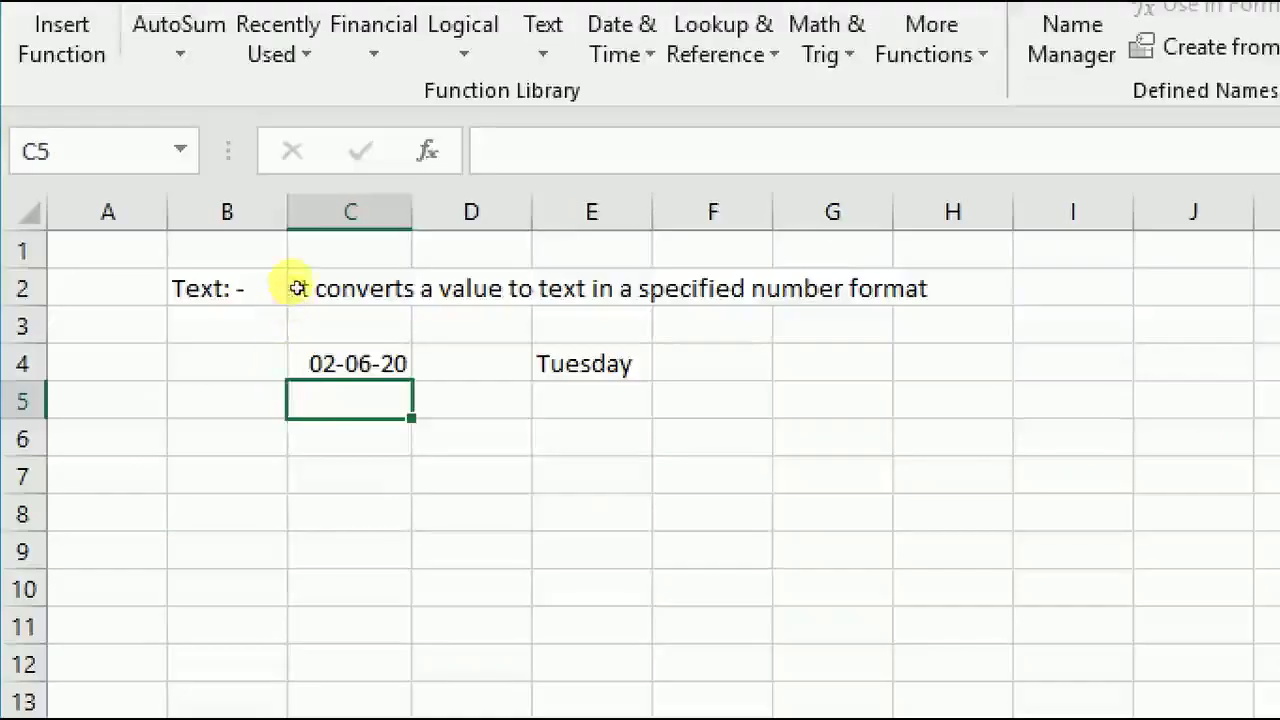
Enter =TEXT(C4,"mmmm") in F4 to show the month June.
{"action": "key", "text": "Up"}
{"action": "key", "text": "Right"}
{"action": "key", "text": "Right"}
{"action": "key", "text": "Right"}
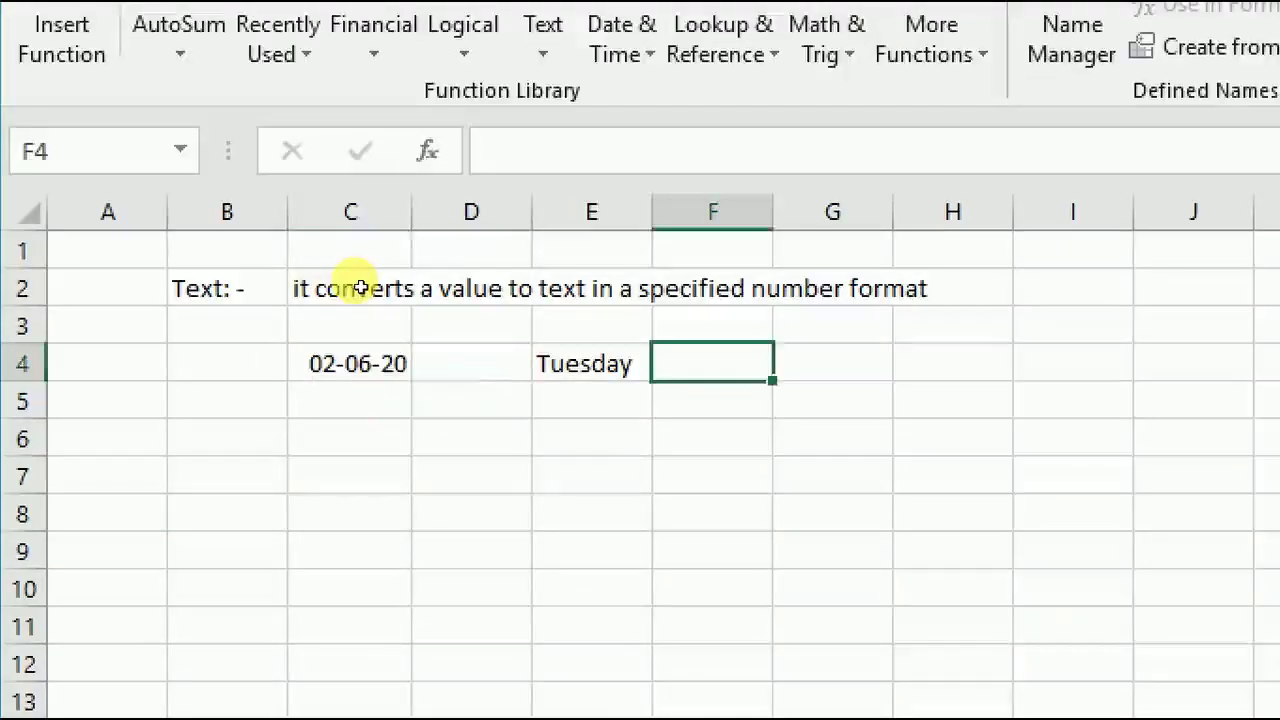
{"action": "type", "text": "="}
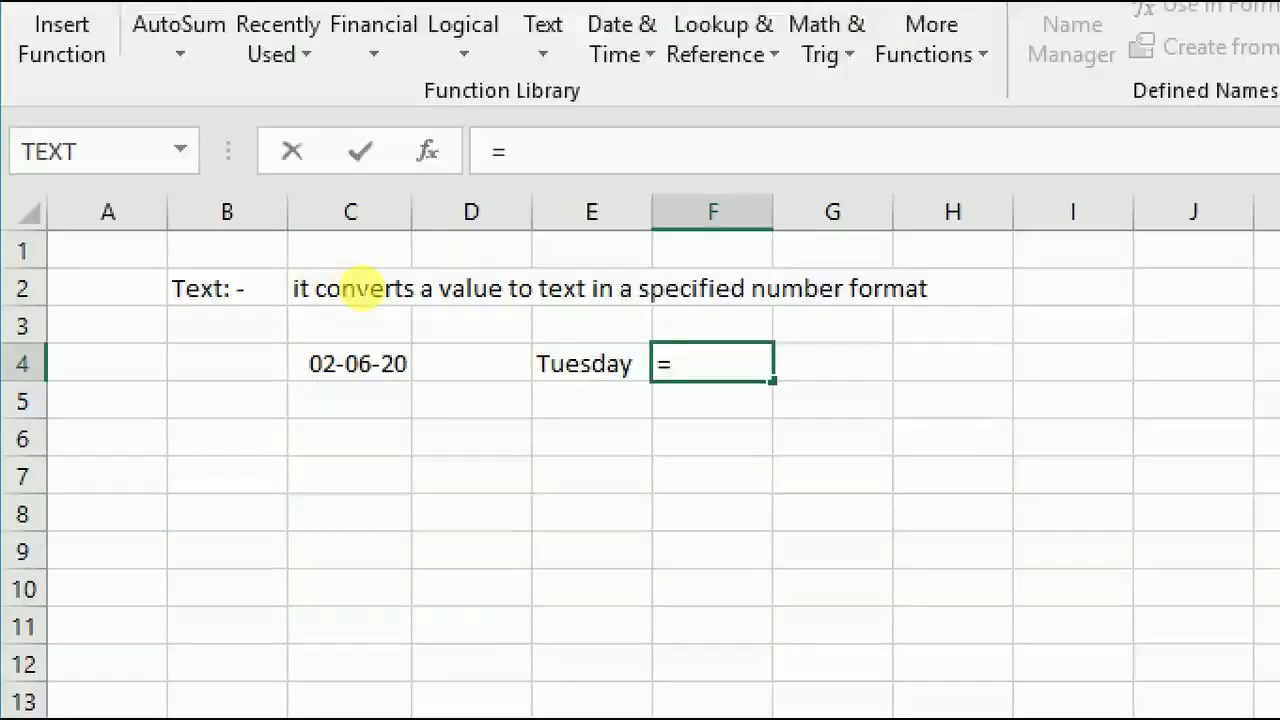
{"action": "type", "text": "text"}
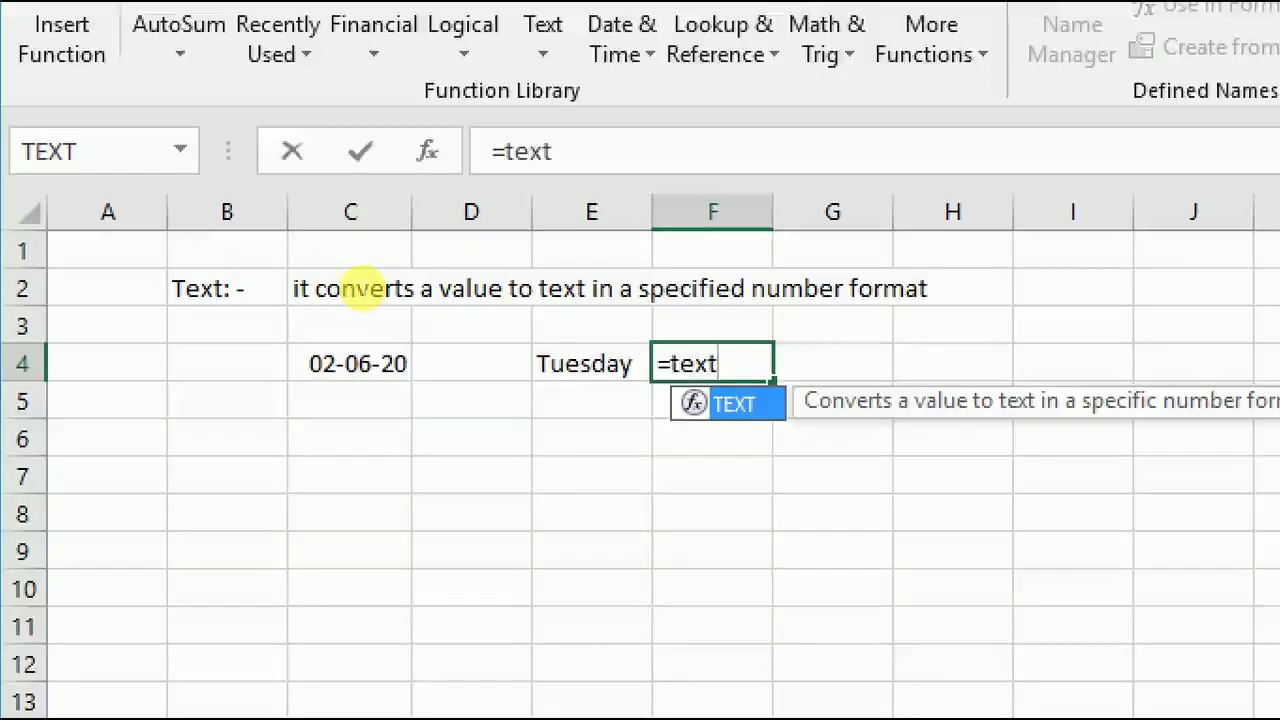
{"action": "key", "text": "Tab"}
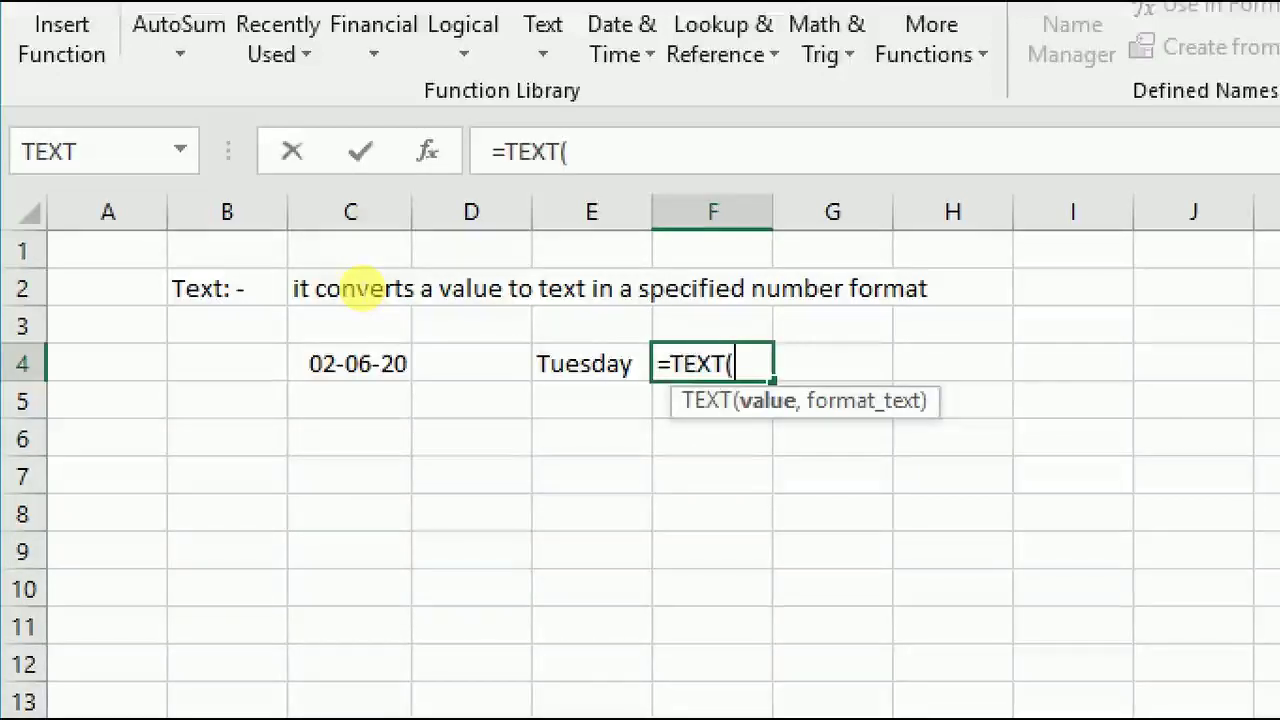
{"action": "key", "text": "Left"}
{"action": "key", "text": "Left"}
{"action": "key", "text": "Left"}
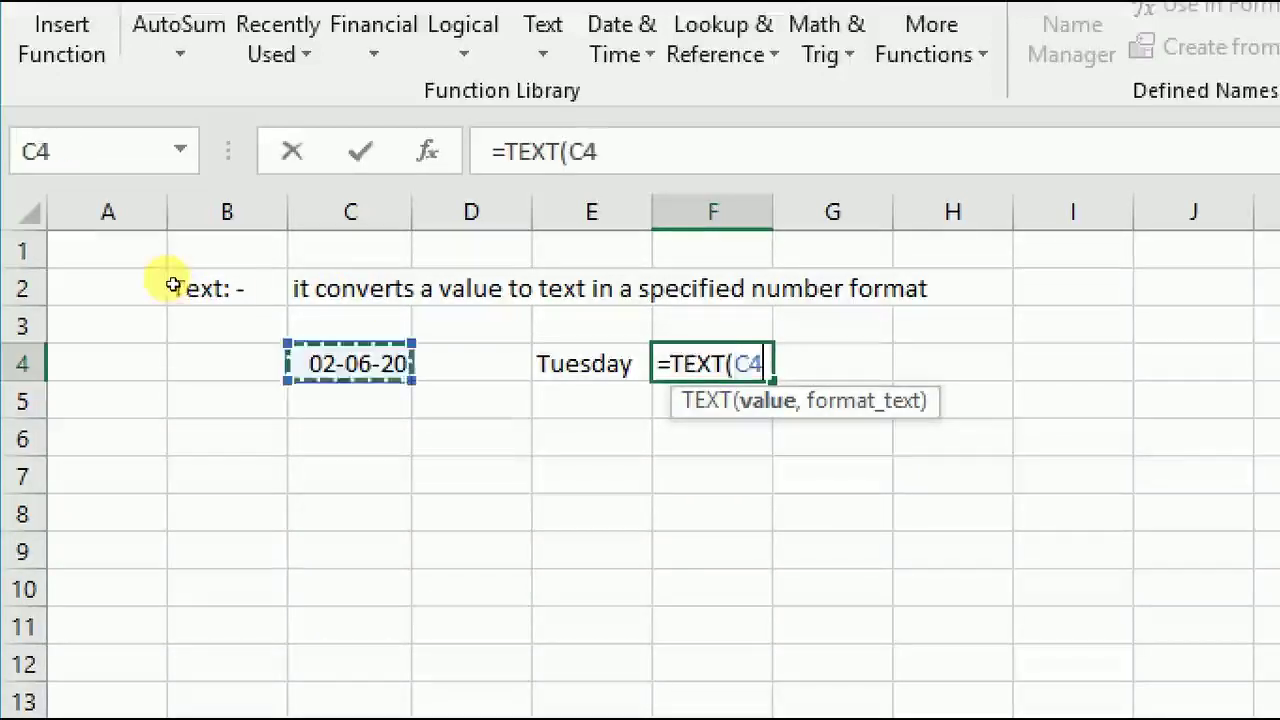
{"action": "type", "text": ",\""}
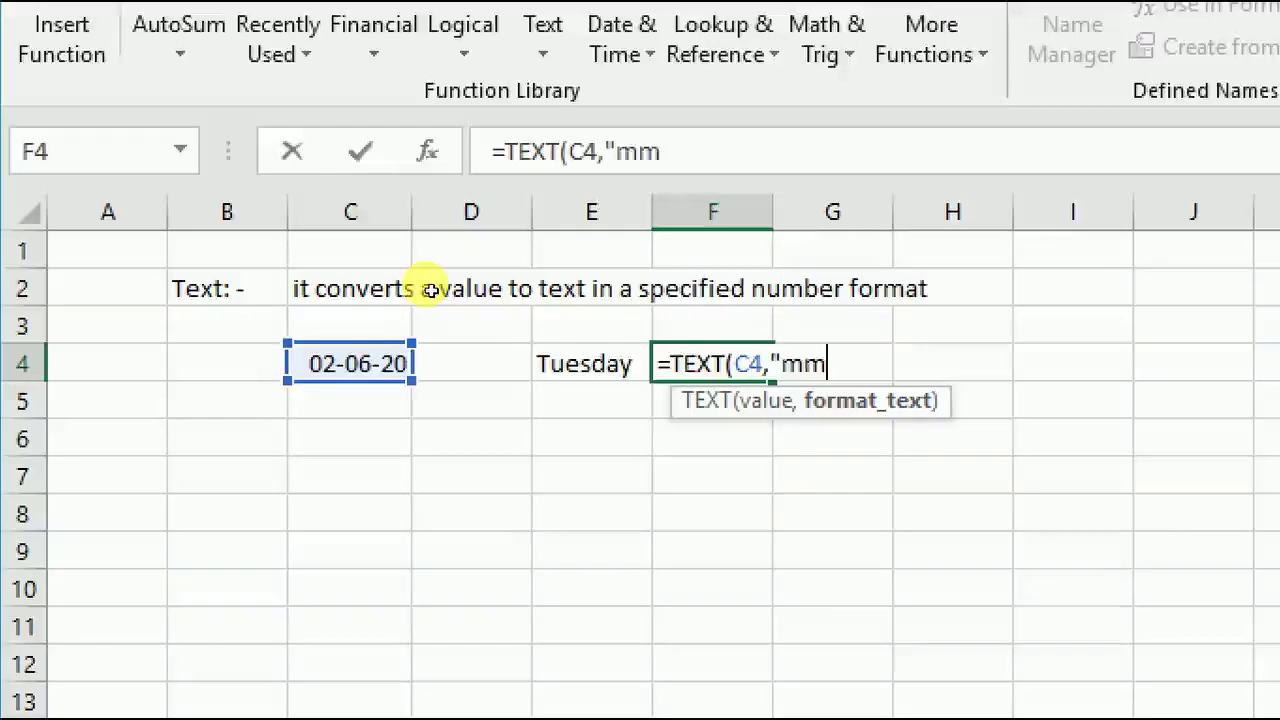
{"action": "type", "text": "mm"}
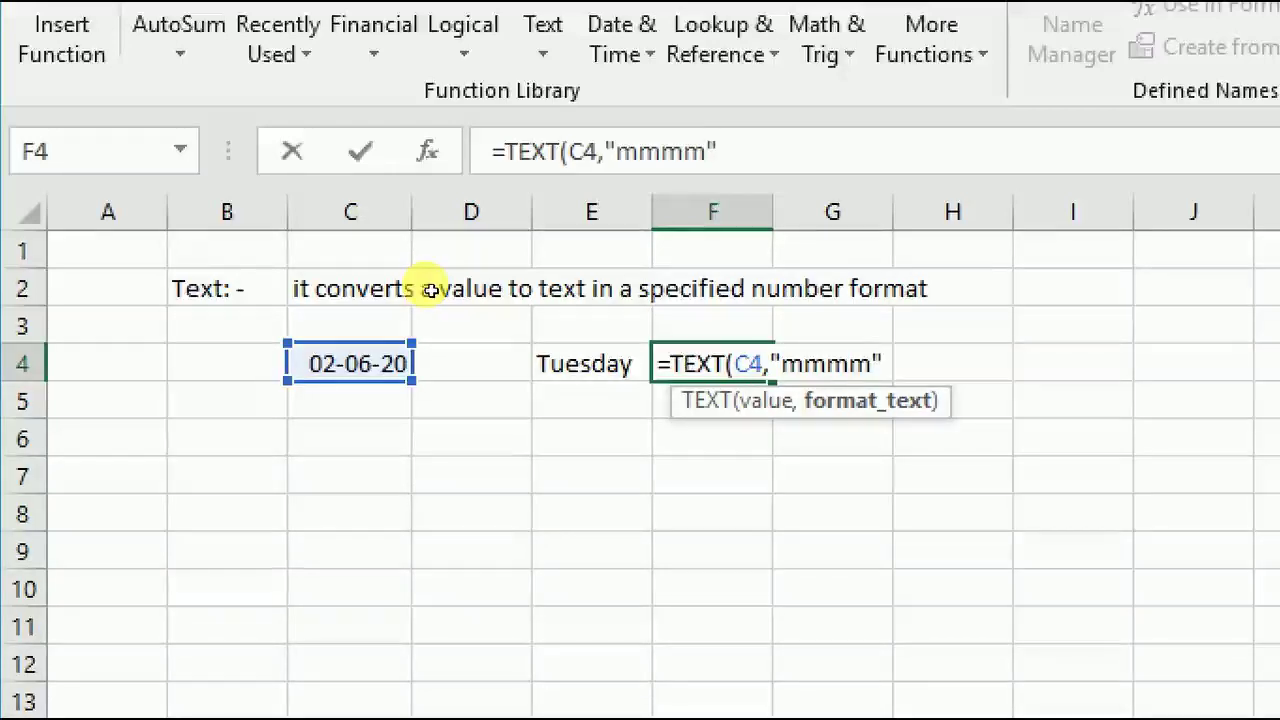
{"action": "key", "text": "Return"}
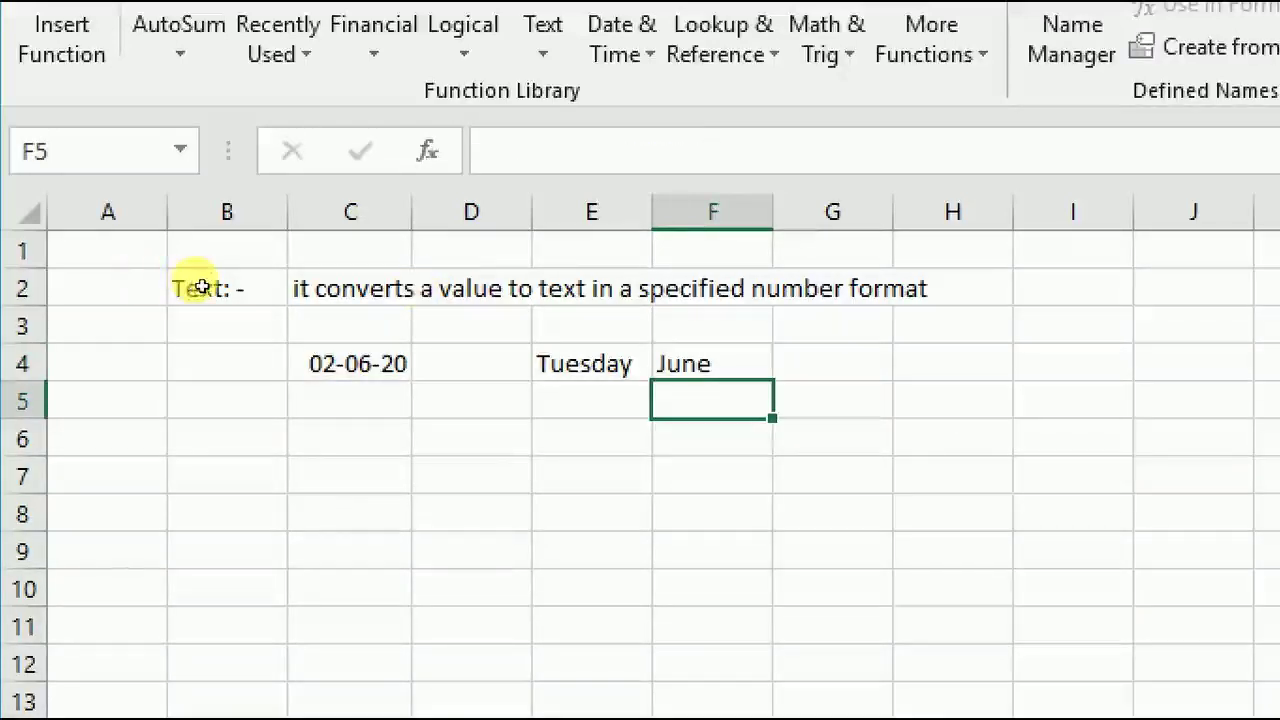
Put the C4 date into edit mode with the caret after the month digit.
{"action": "key", "text": "Up"}
{"action": "key", "text": "Left"}
{"action": "key", "text": "Left"}
{"action": "key", "text": "Left"}
{"action": "key", "text": "F2"}
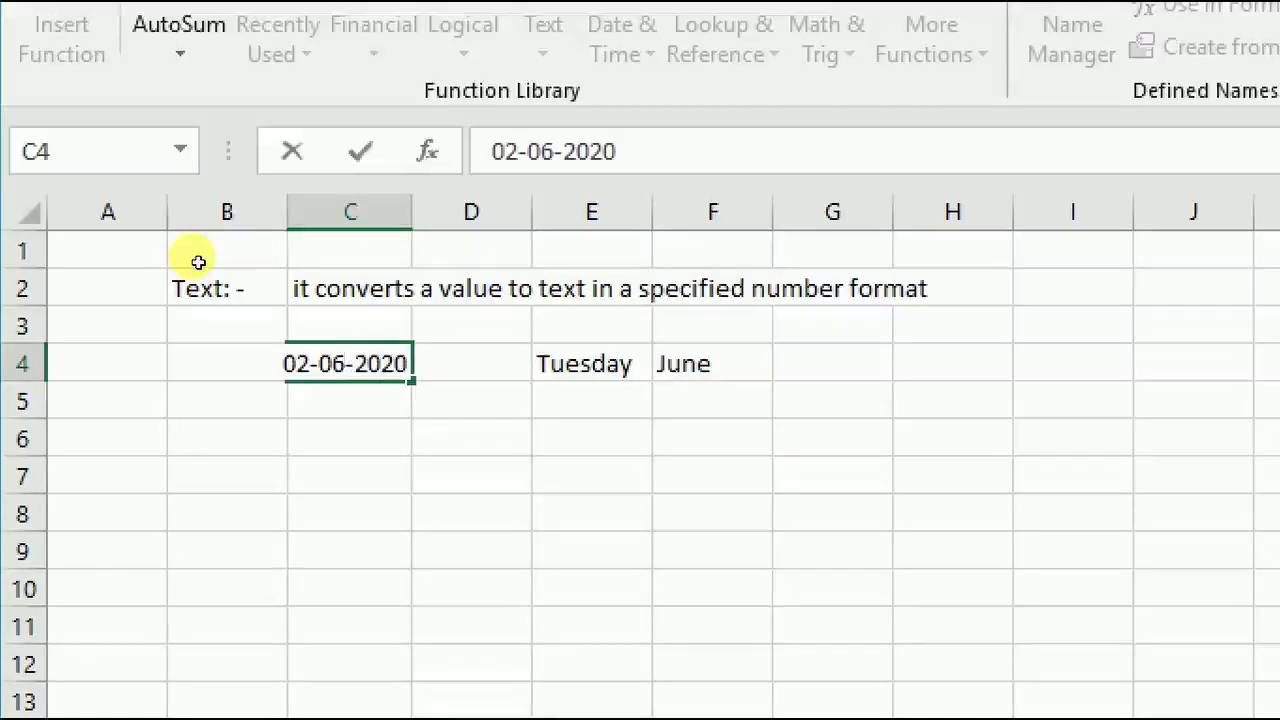
Change the C4 date to 02-01-2020.
{"action": "key", "text": "BackSpace"}
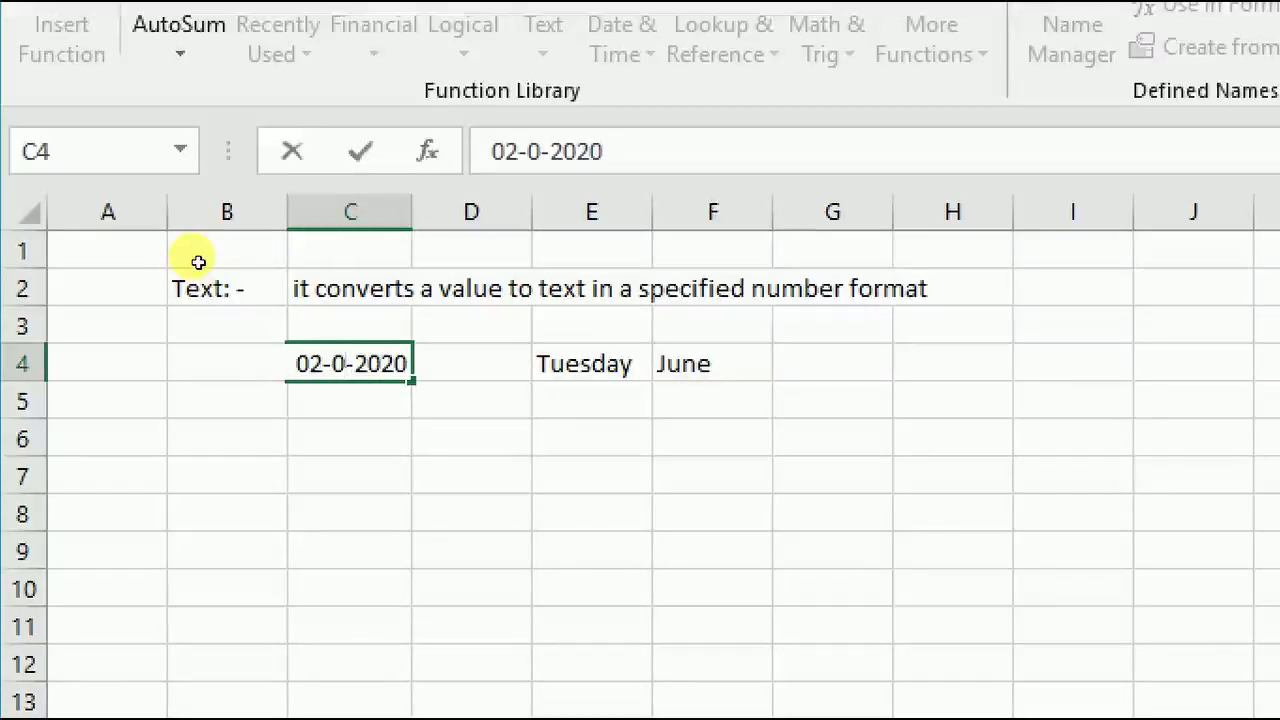
{"action": "type", "text": "1"}
{"action": "key", "text": "Return"}
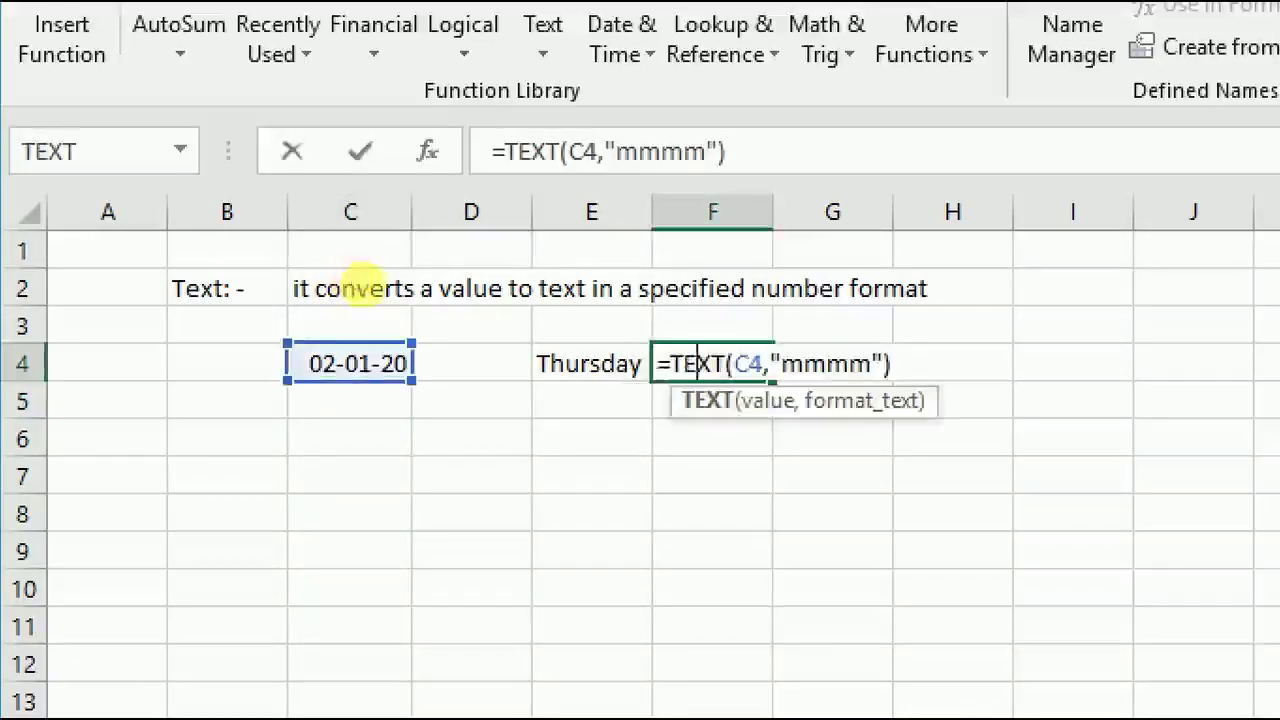
Try F4 month format codes mmm (Jan) and mm (01).
{"action": "key", "text": "End"}
{"action": "key", "text": "Left"}
{"action": "key", "text": "Left"}
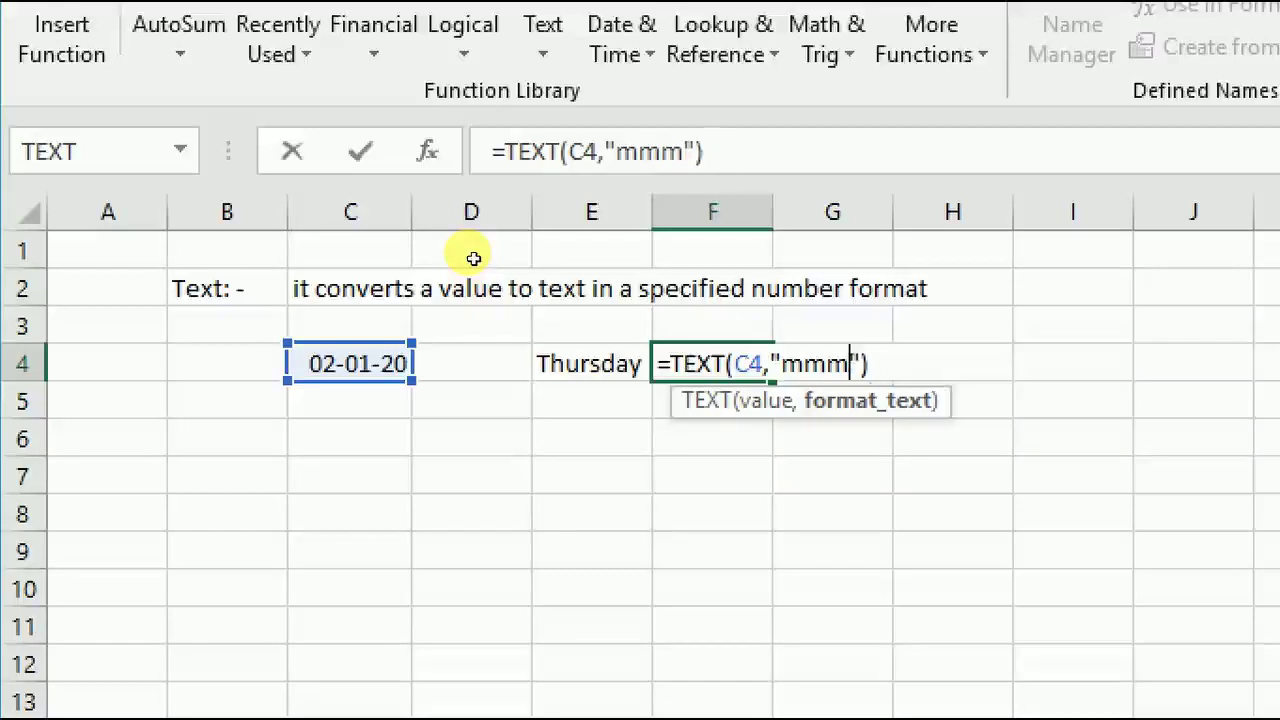
{"action": "key", "text": "Return"}
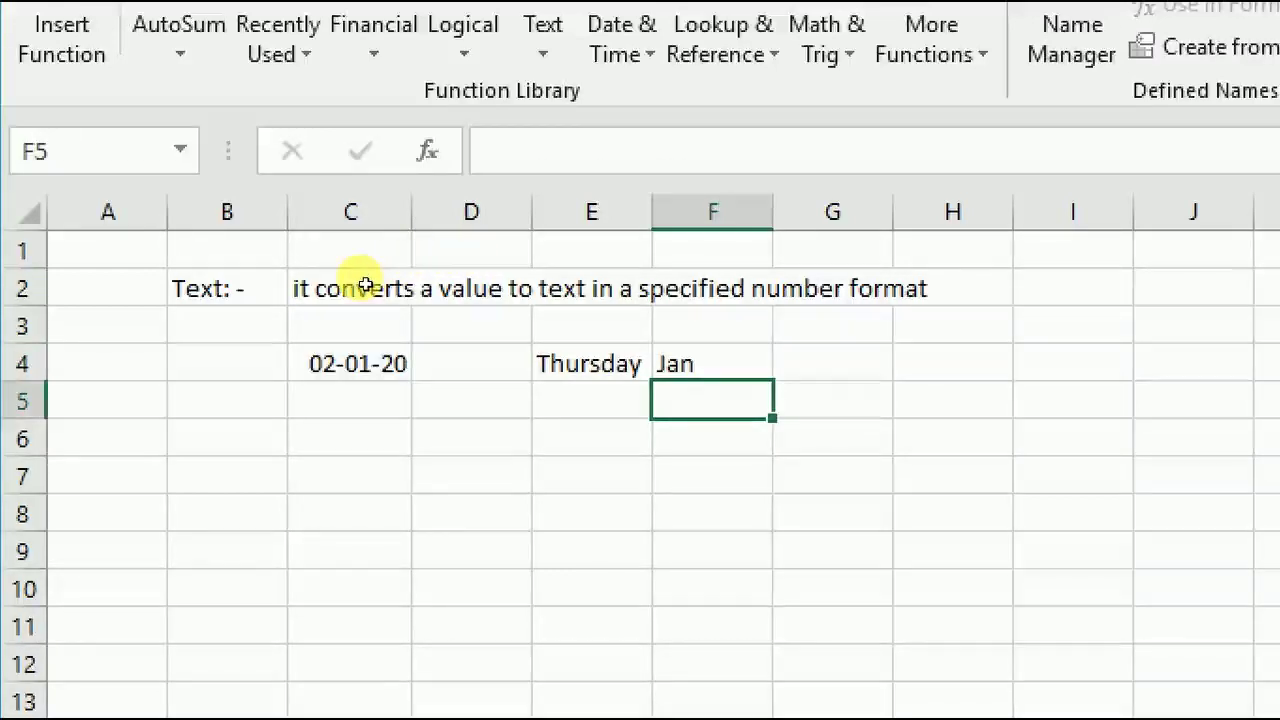
{"action": "key", "text": "Up"}
{"action": "key", "text": "F2"}
{"action": "key", "text": "Left"}
{"action": "key", "text": "Left"}
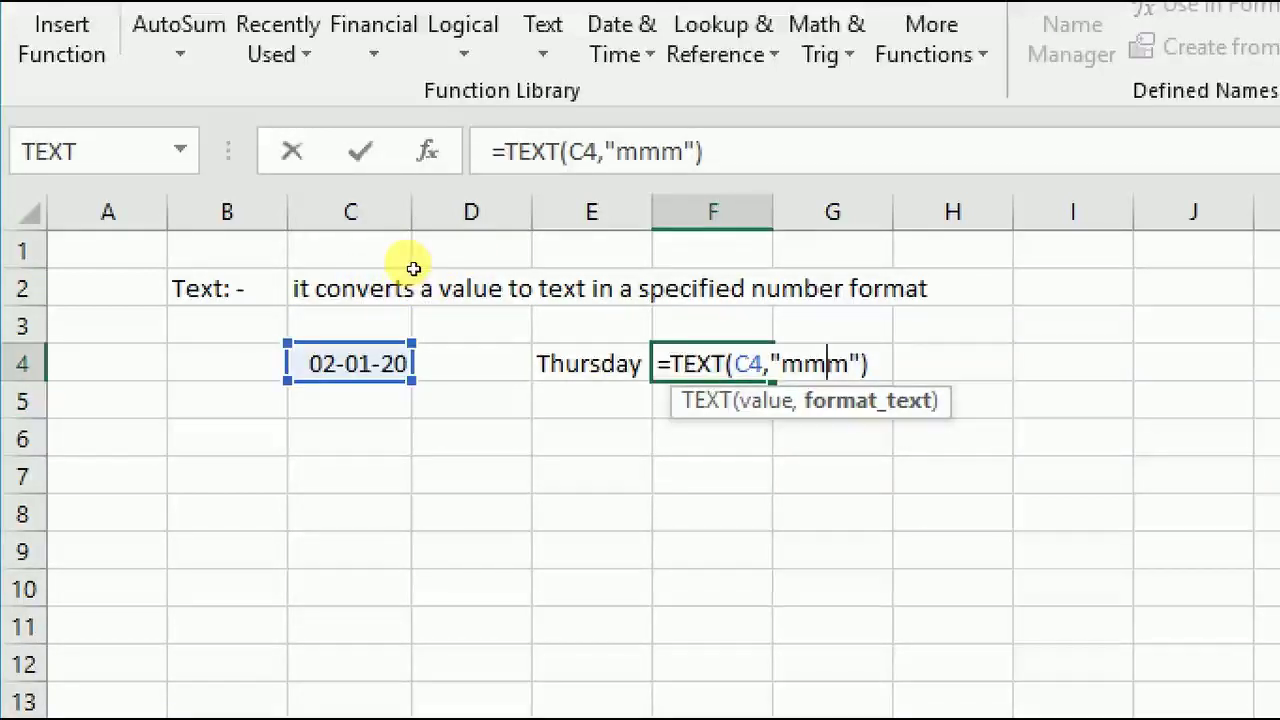
{"action": "key", "text": "BackSpace"}
{"action": "key", "text": "Return"}
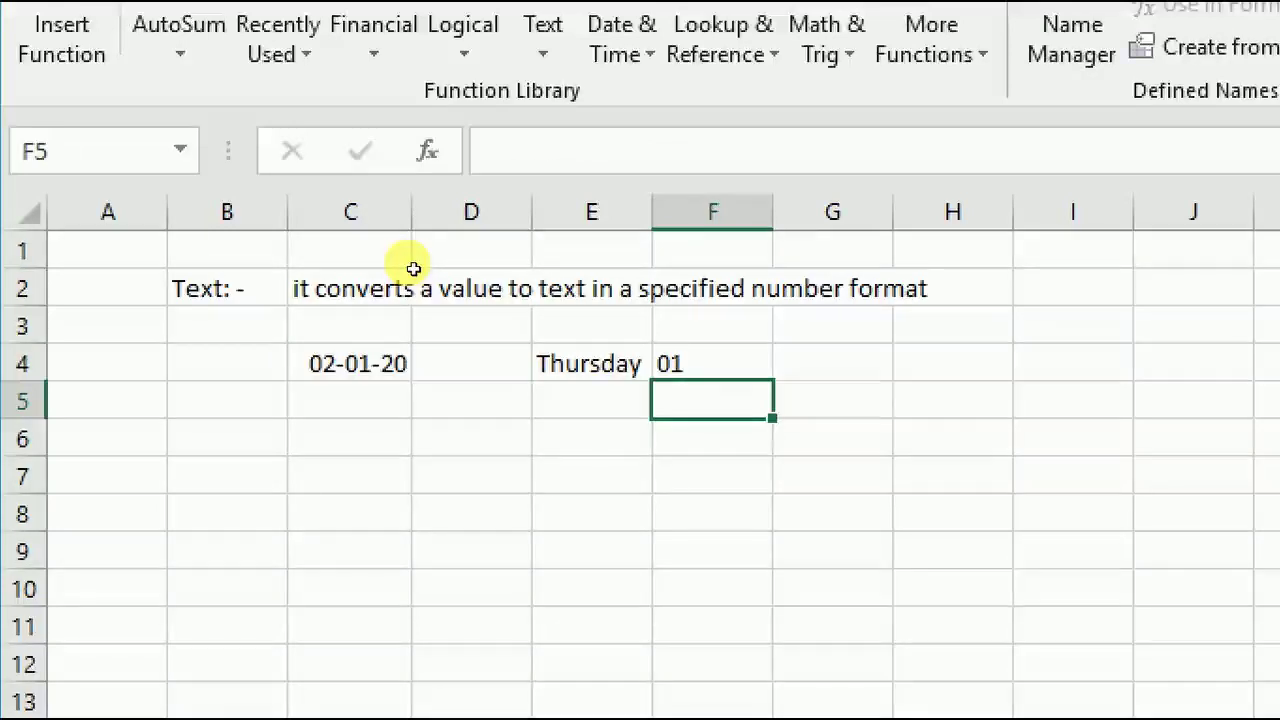
Restore F4's format code to mmmm so it shows January.
{"action": "key", "text": "Up"}
{"action": "key", "text": "F2"}
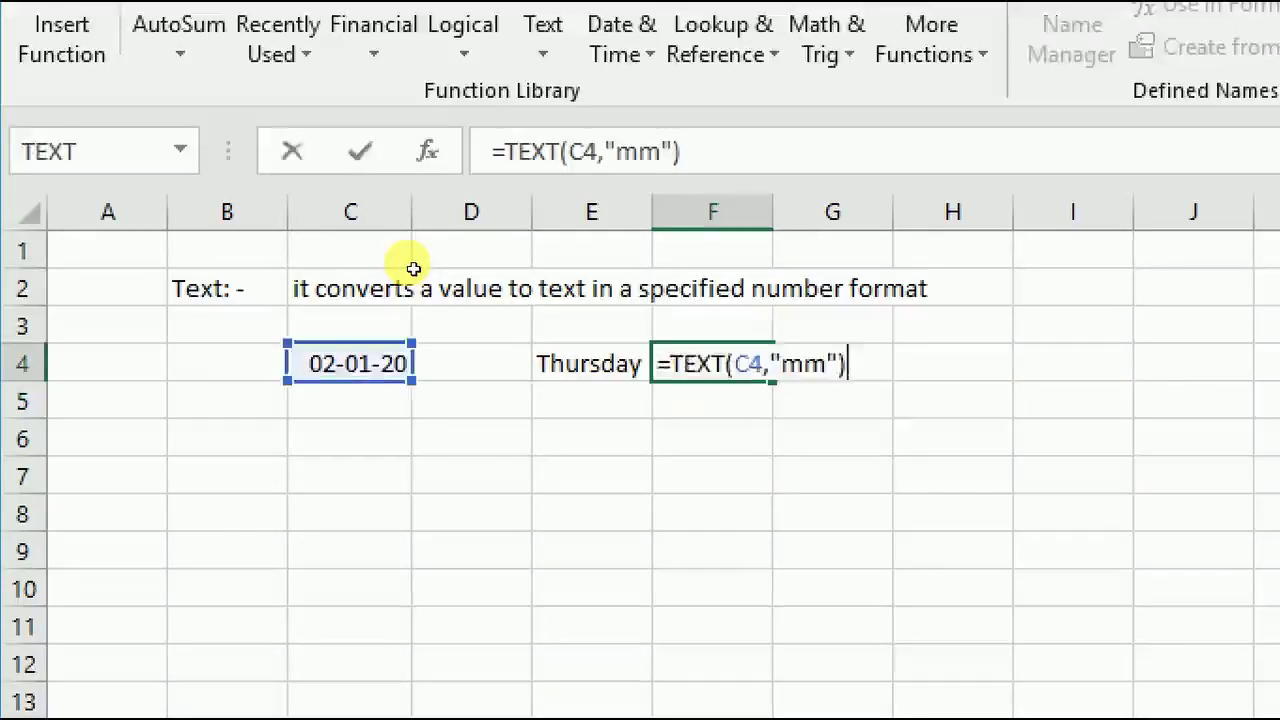
{"action": "key", "text": "Left"}
{"action": "key", "text": "Left"}
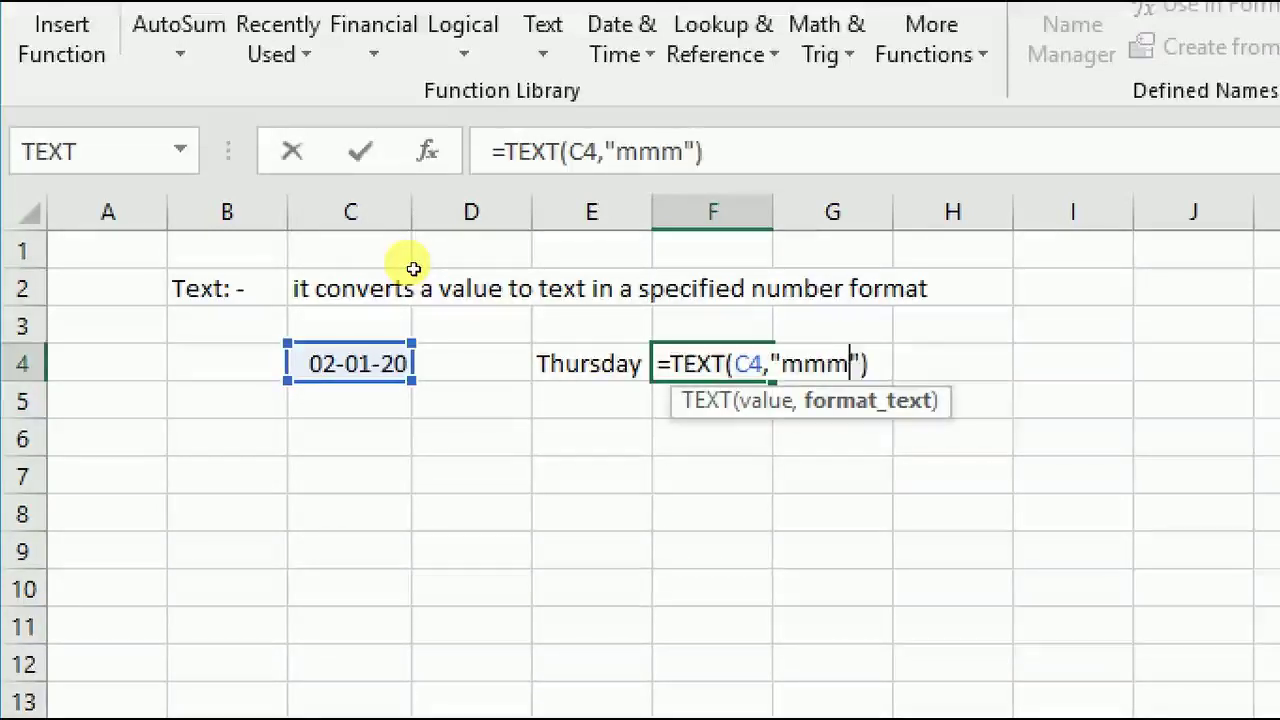
{"action": "type", "text": "m"}
{"action": "key", "text": "Return"}
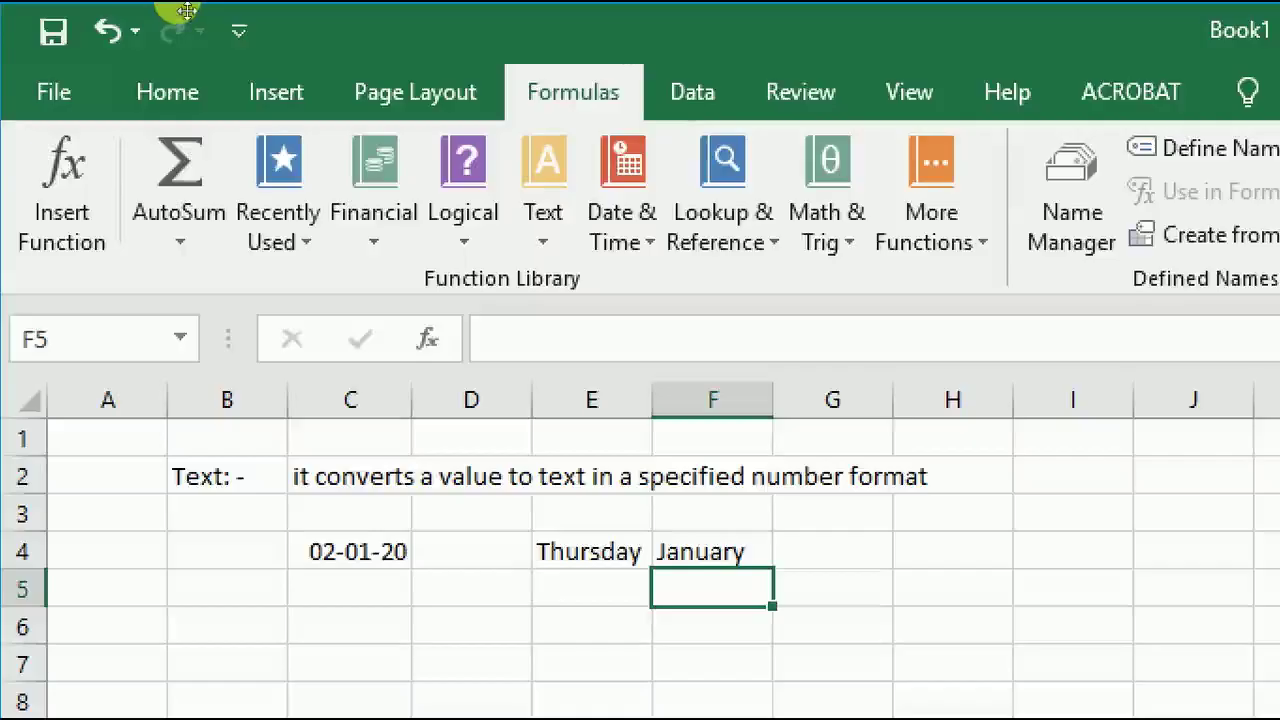
Browse the Text function list, then switch to the eomonth sheet.
{"action": "key", "text": "alt+m"}
{"action": "key", "text": "t"}
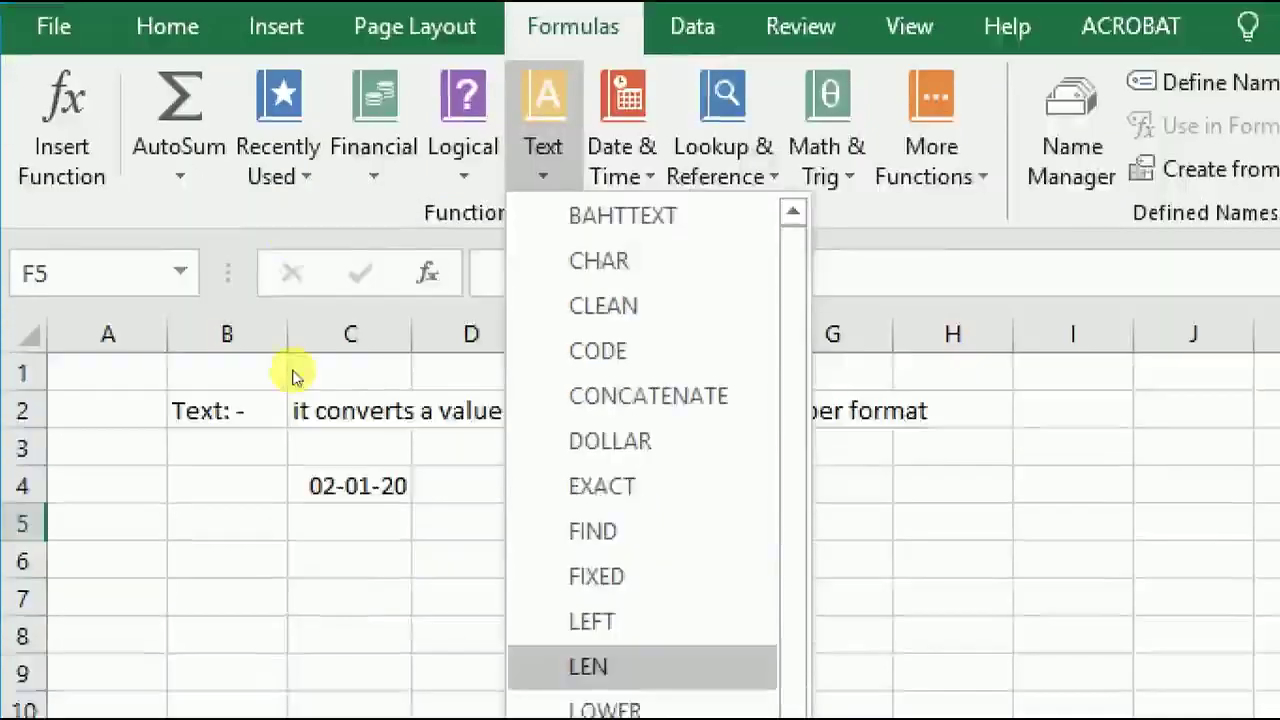
{"action": "scroll", "coordinate": [408, 297], "scroll_direction": "down", "scroll_amount": 1}
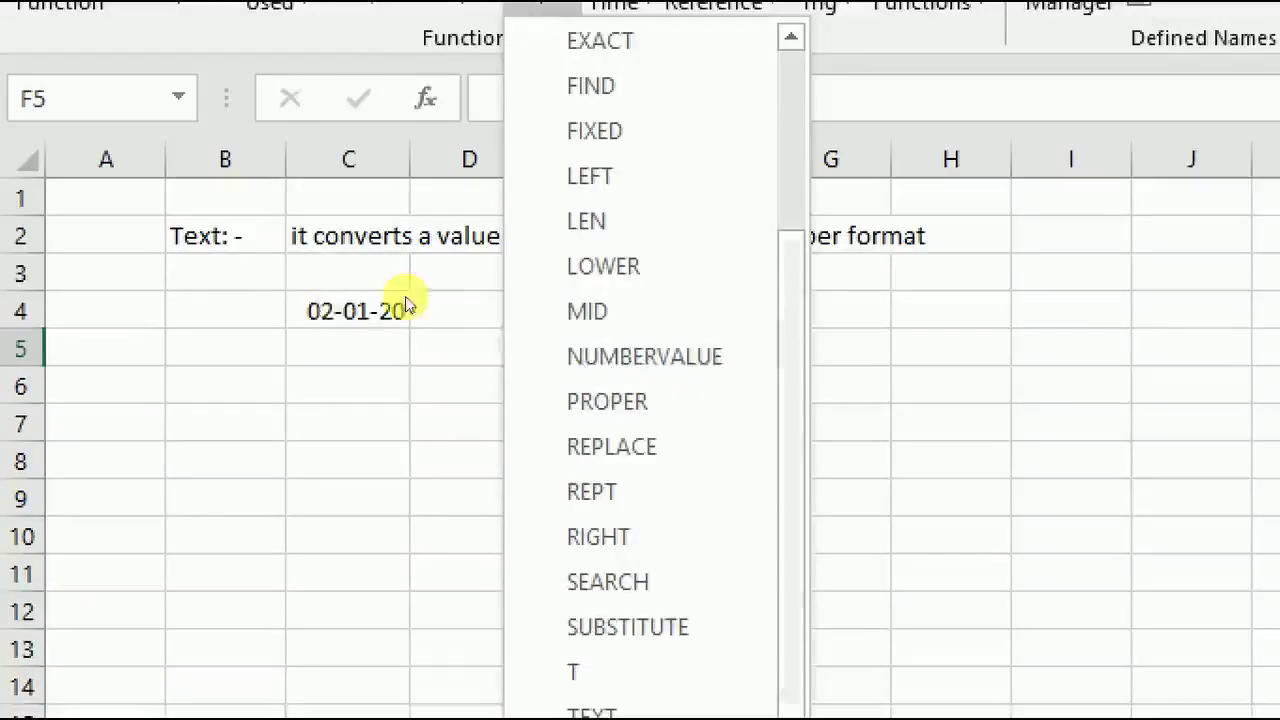
{"action": "left_click", "coordinate": [457, 286]}
{"action": "key", "text": "Up"}
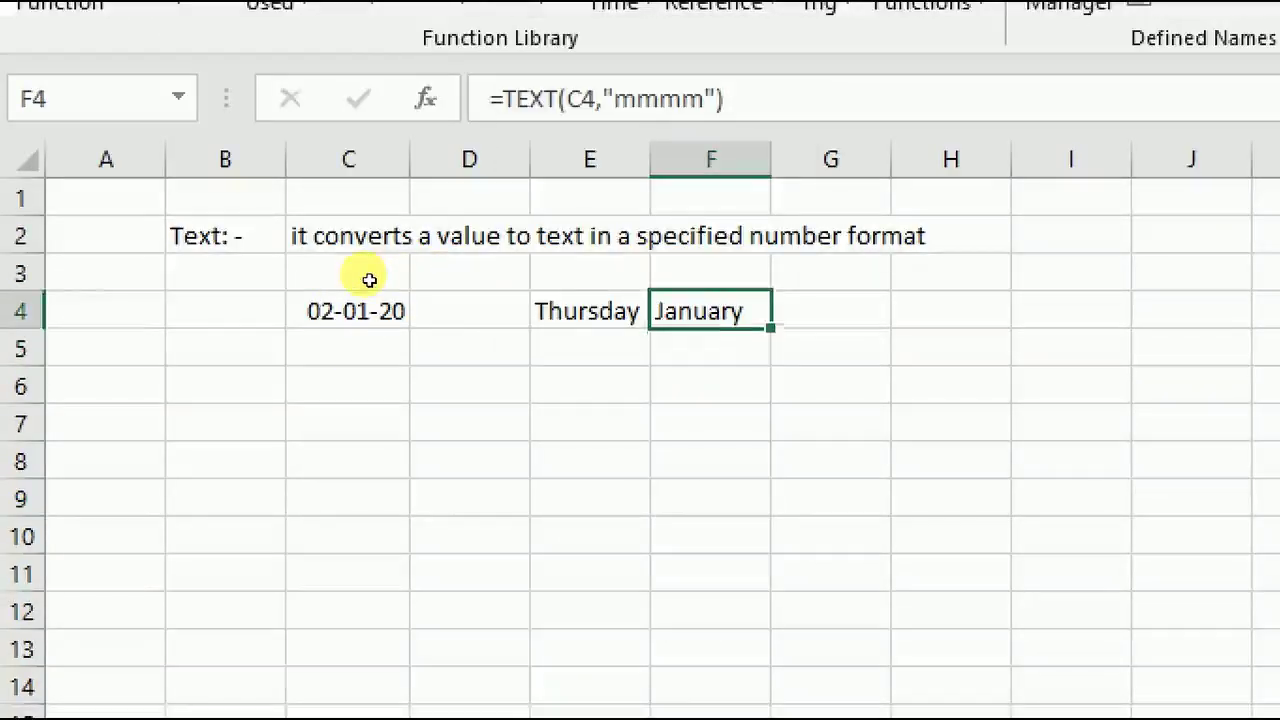
{"action": "key", "text": "ctrl+Page_Down"}
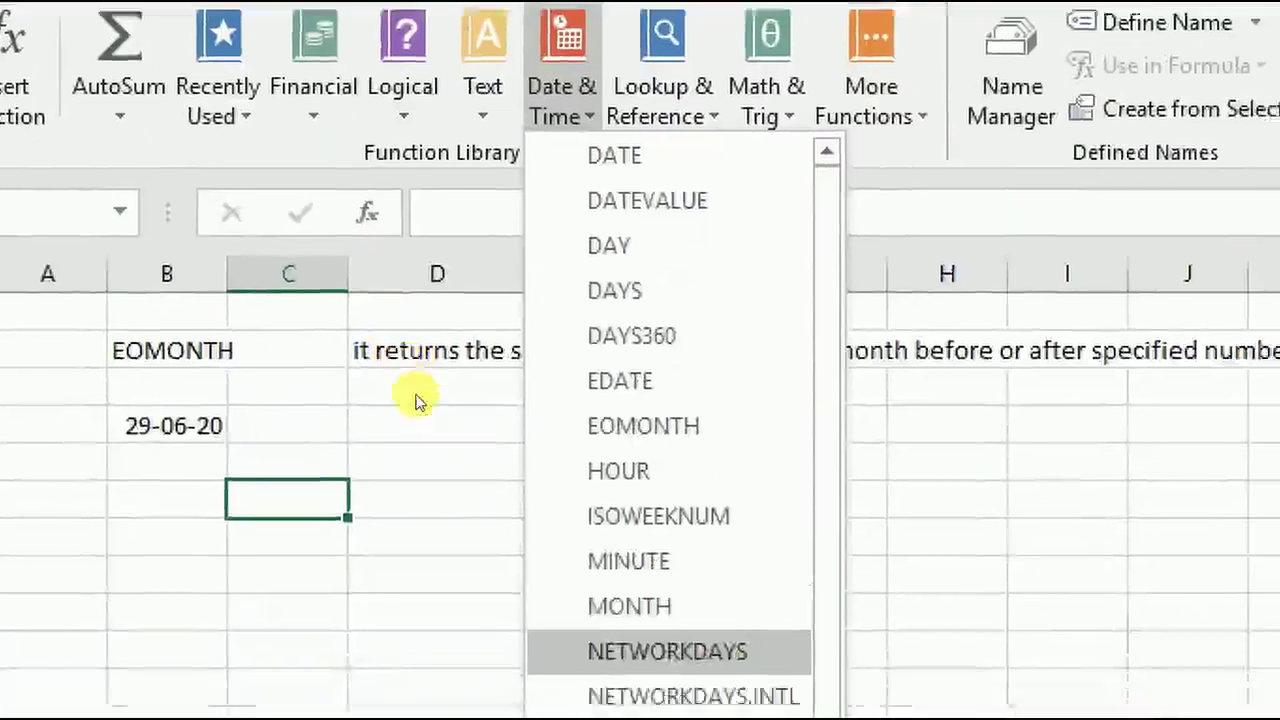
{"action": "scroll", "coordinate": [730, 550], "scroll_direction": "down", "scroll_amount": 1}
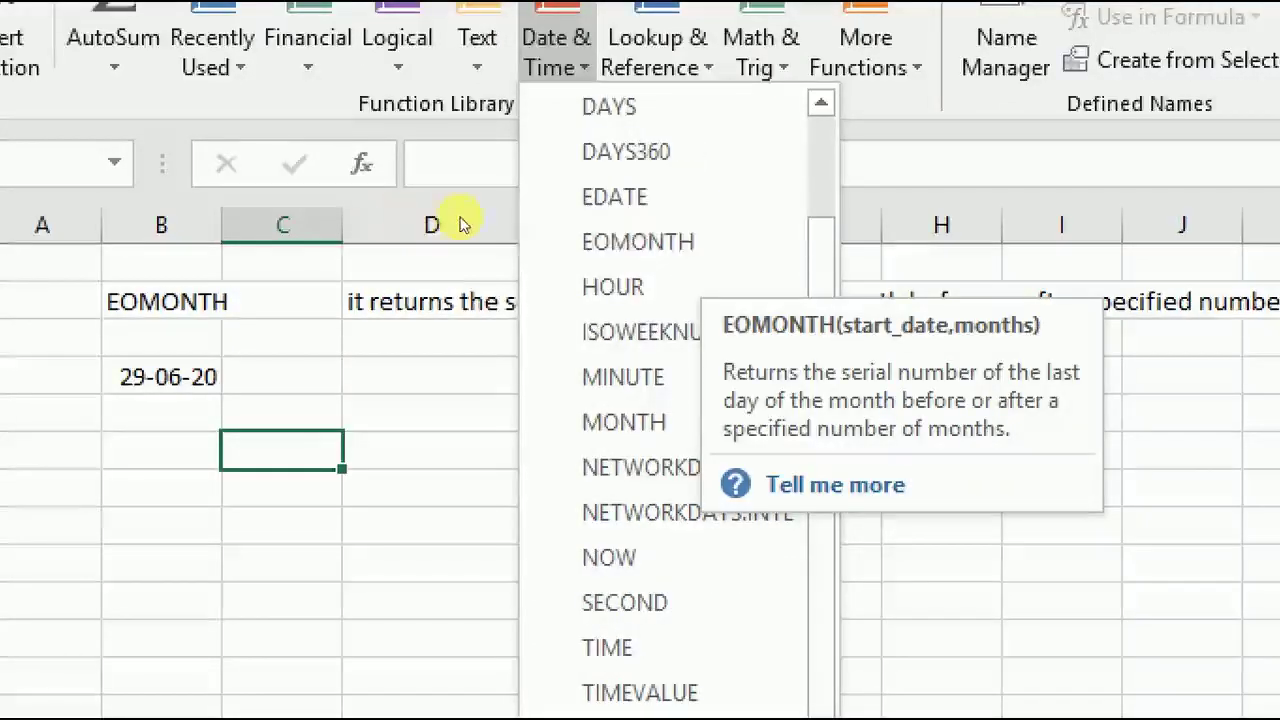
{"action": "key", "text": "Escape"}
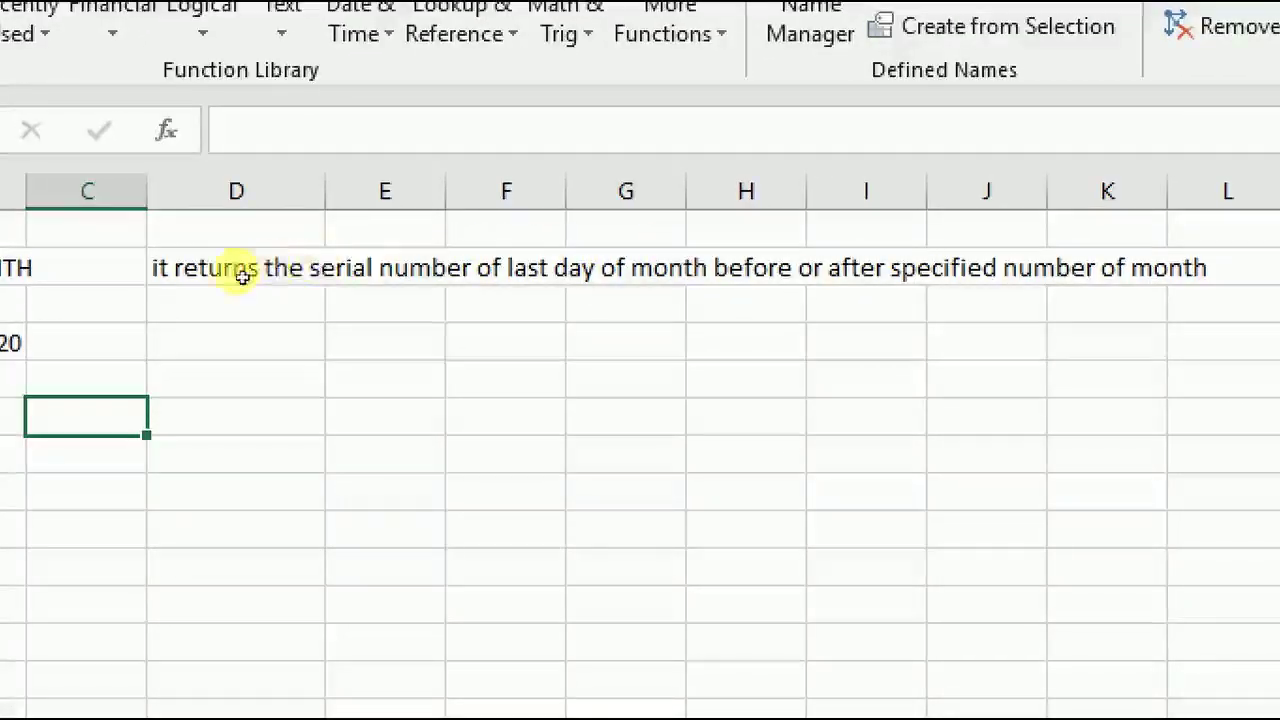
{"action": "key", "text": "Up"}
{"action": "key", "text": "Up"}
{"action": "key", "text": "Left"}
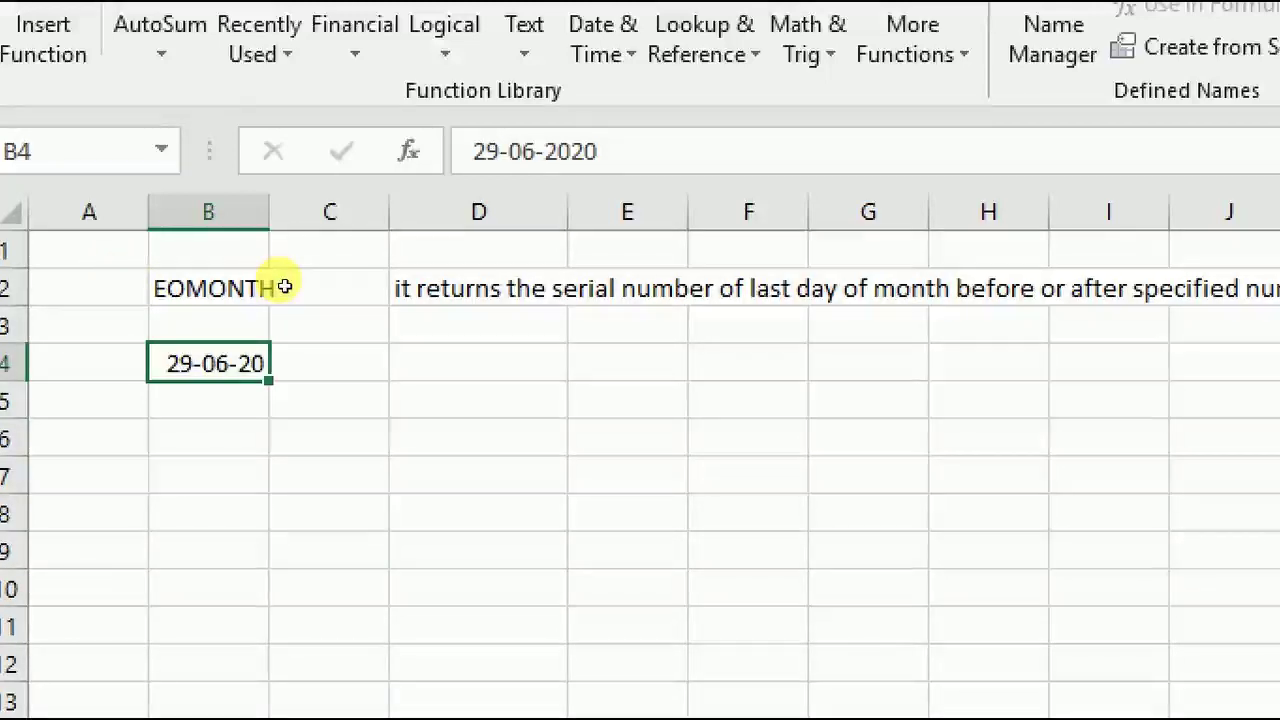
{"action": "key", "text": "Right"}
{"action": "key", "text": "Right"}
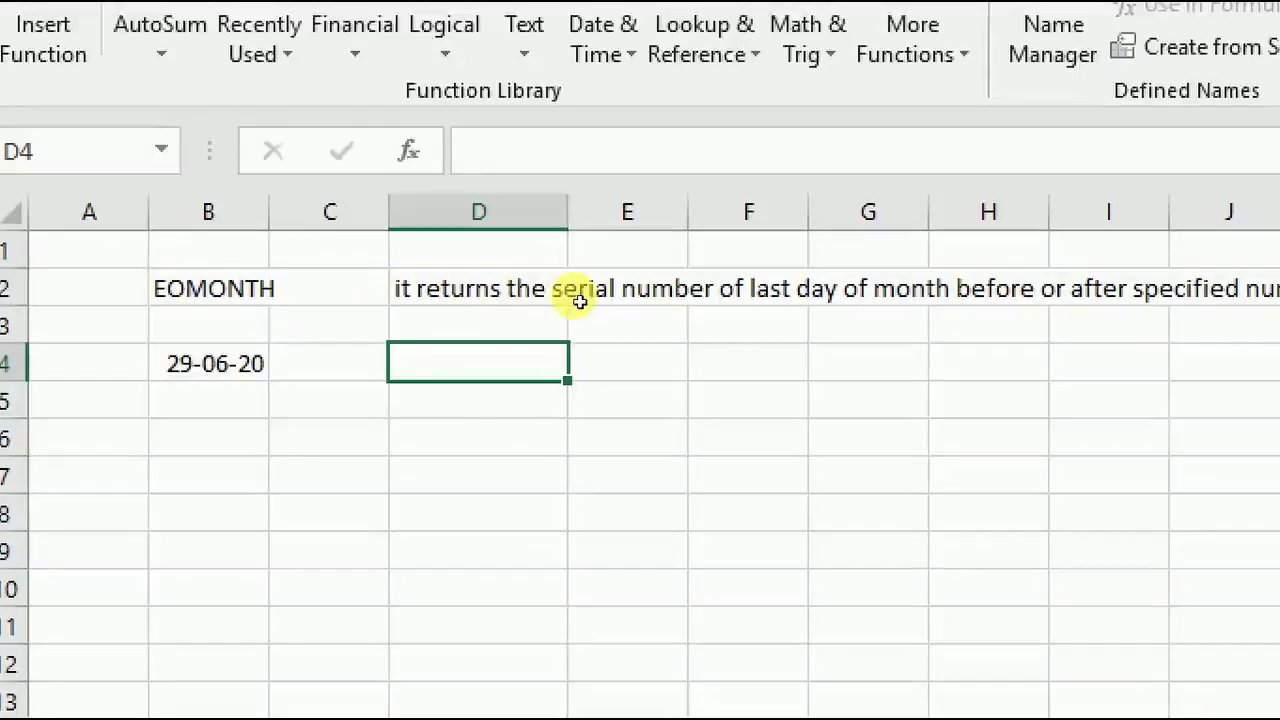
Enter an EOMONTH formula on B4 in D4, showing 30-06-20.
{"action": "type", "text": "="}
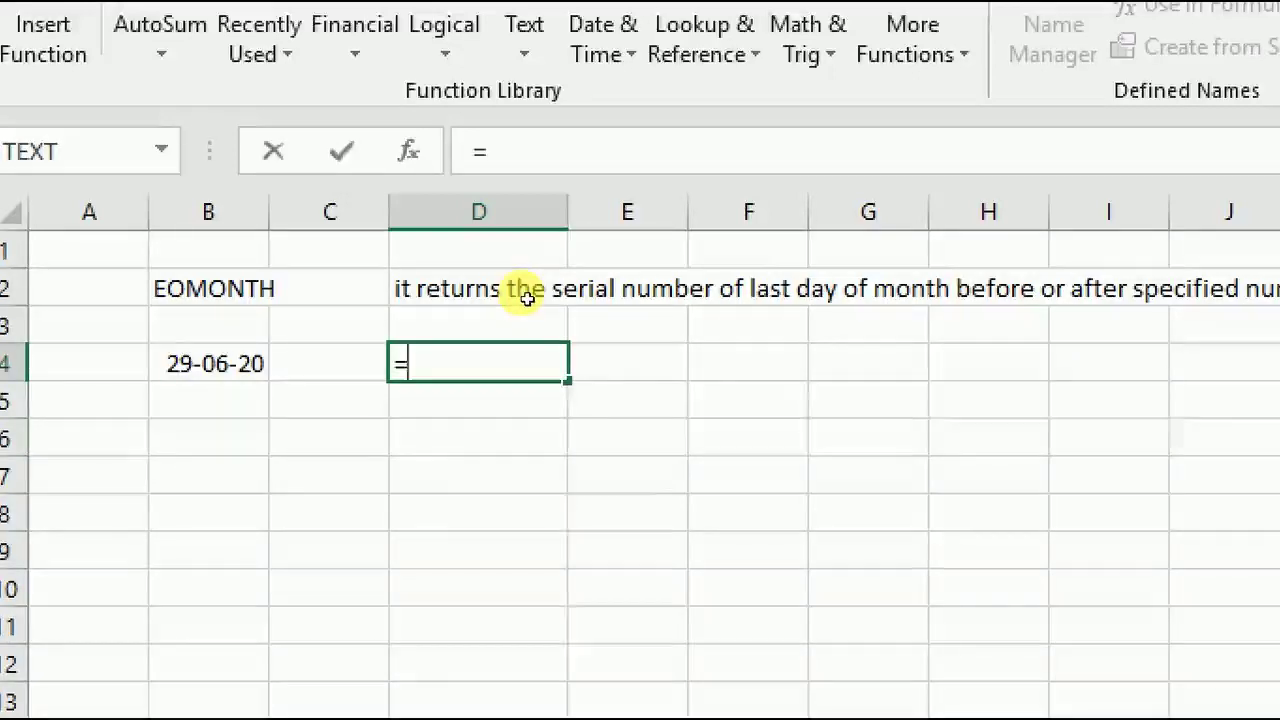
{"action": "type", "text": "eo"}
{"action": "key", "text": "Tab"}
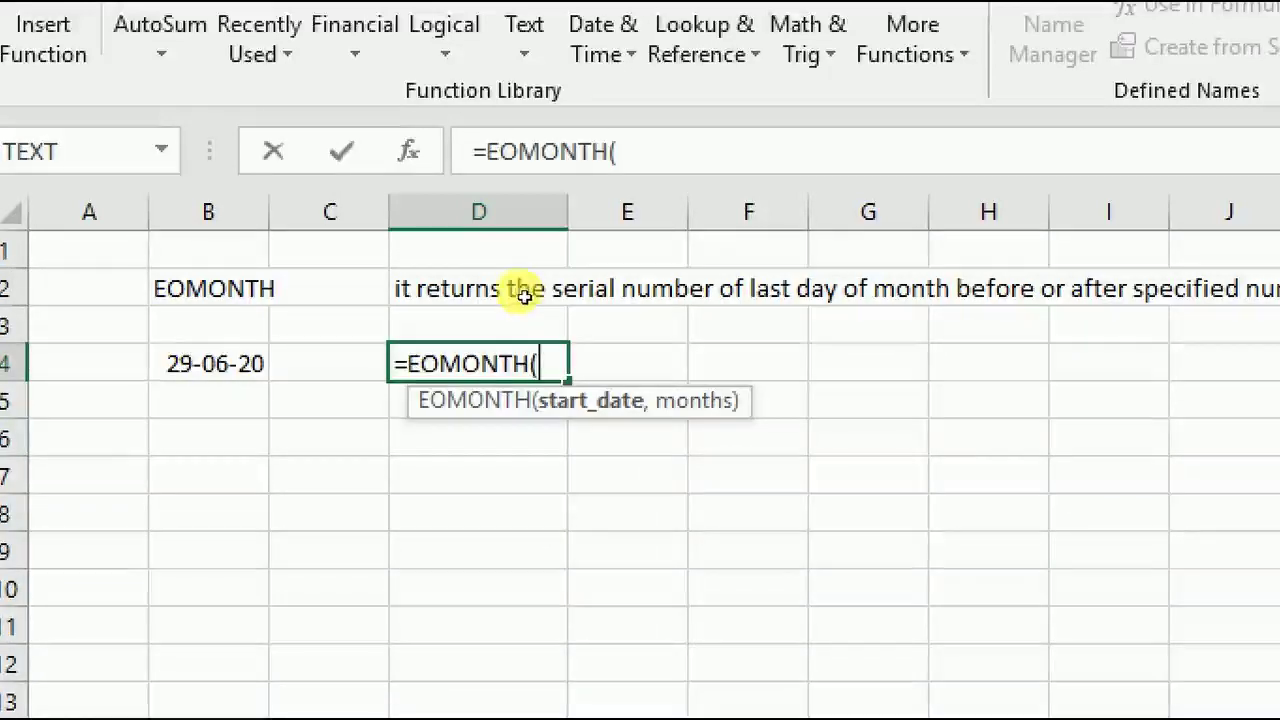
{"action": "key", "text": "Left"}
{"action": "key", "text": "Left"}
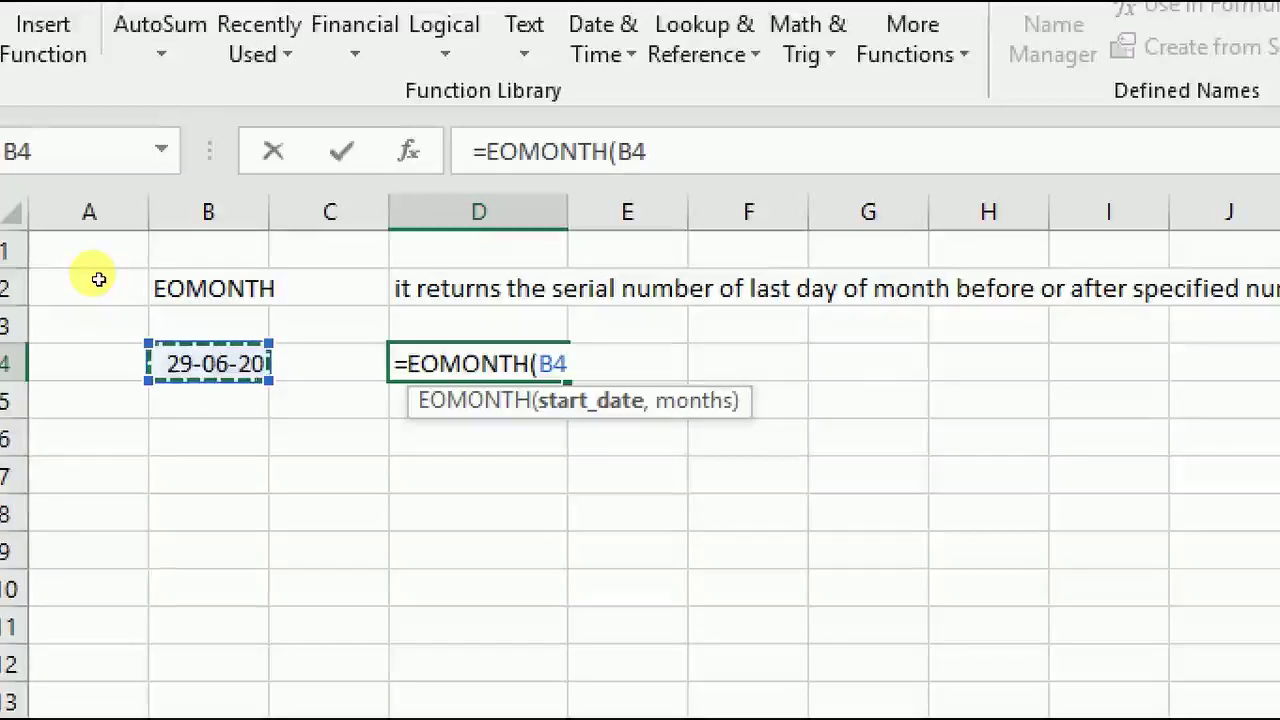
{"action": "type", "text": ",0"}
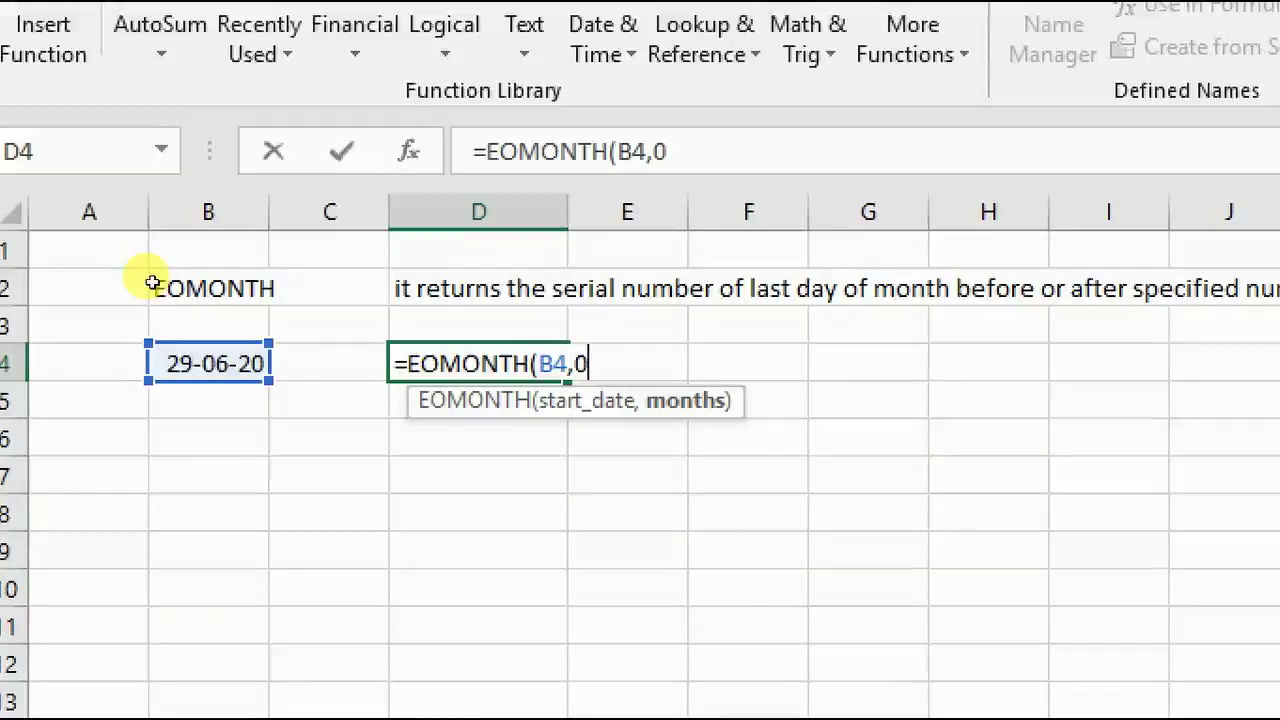
{"action": "key", "text": "Return"}
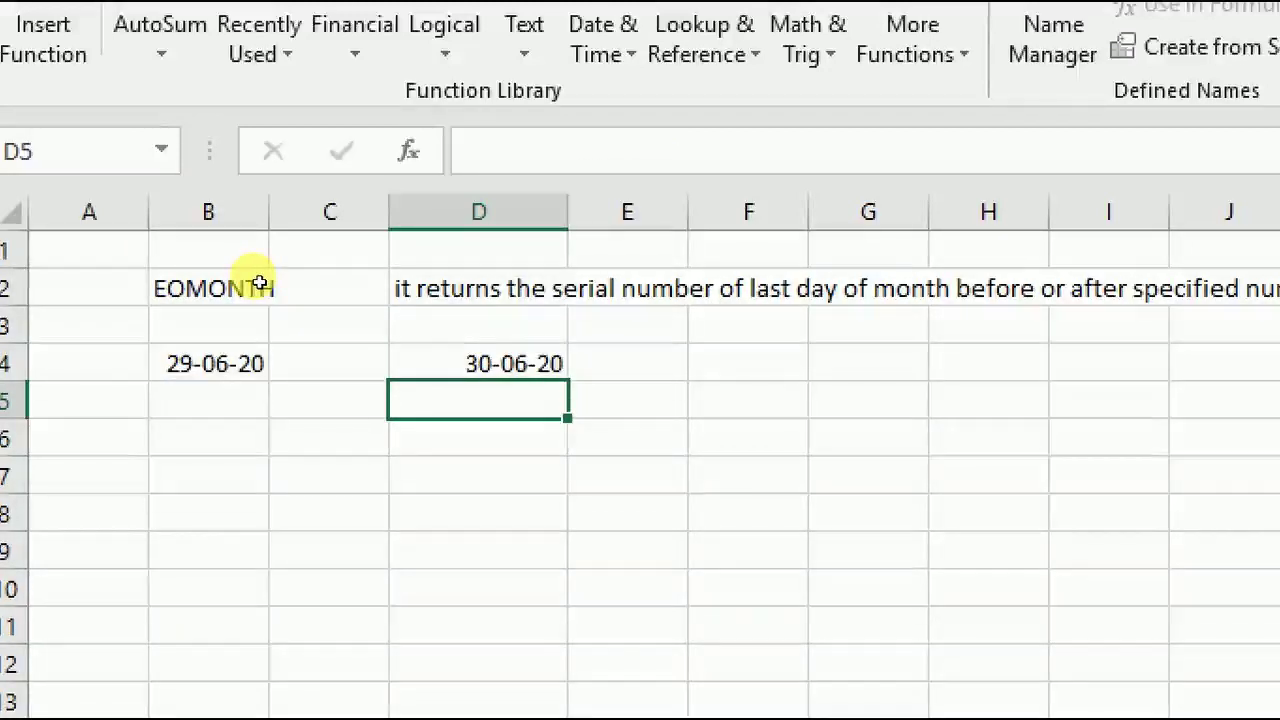
Change the months argument to 1 so D4 shows 31-07-20.
{"action": "key", "text": "Up"}
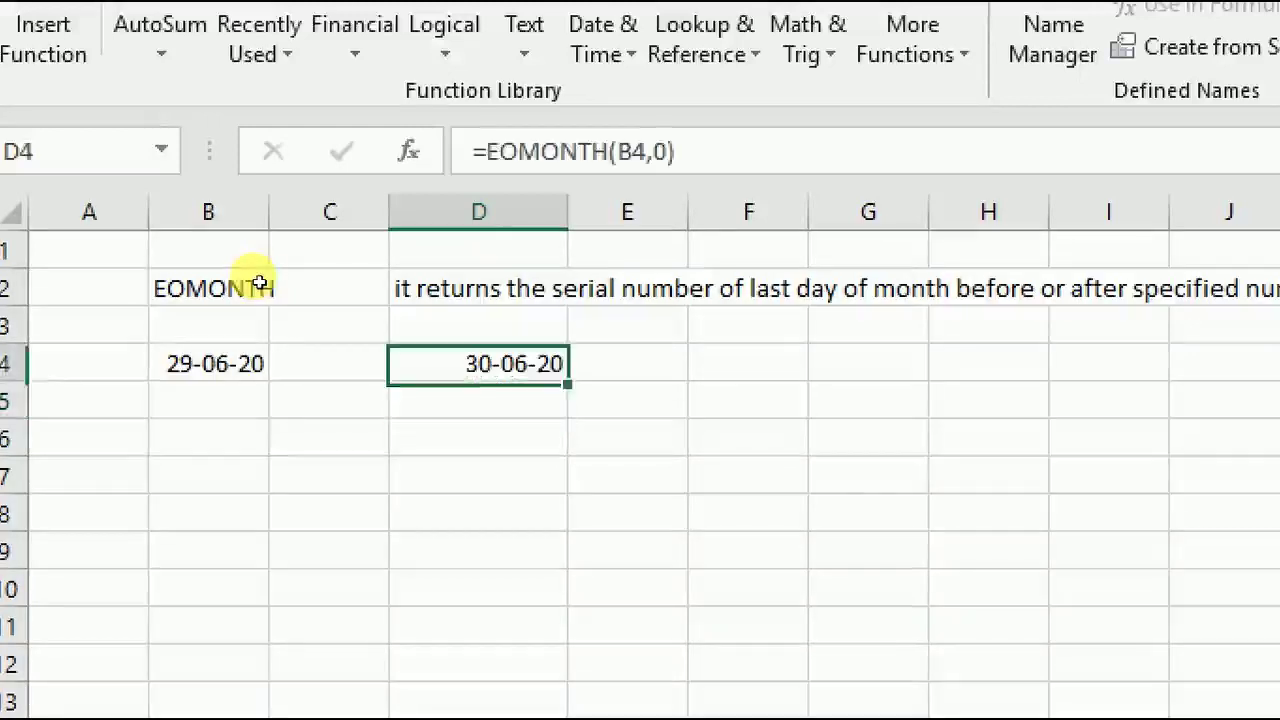
{"action": "key", "text": "F2"}
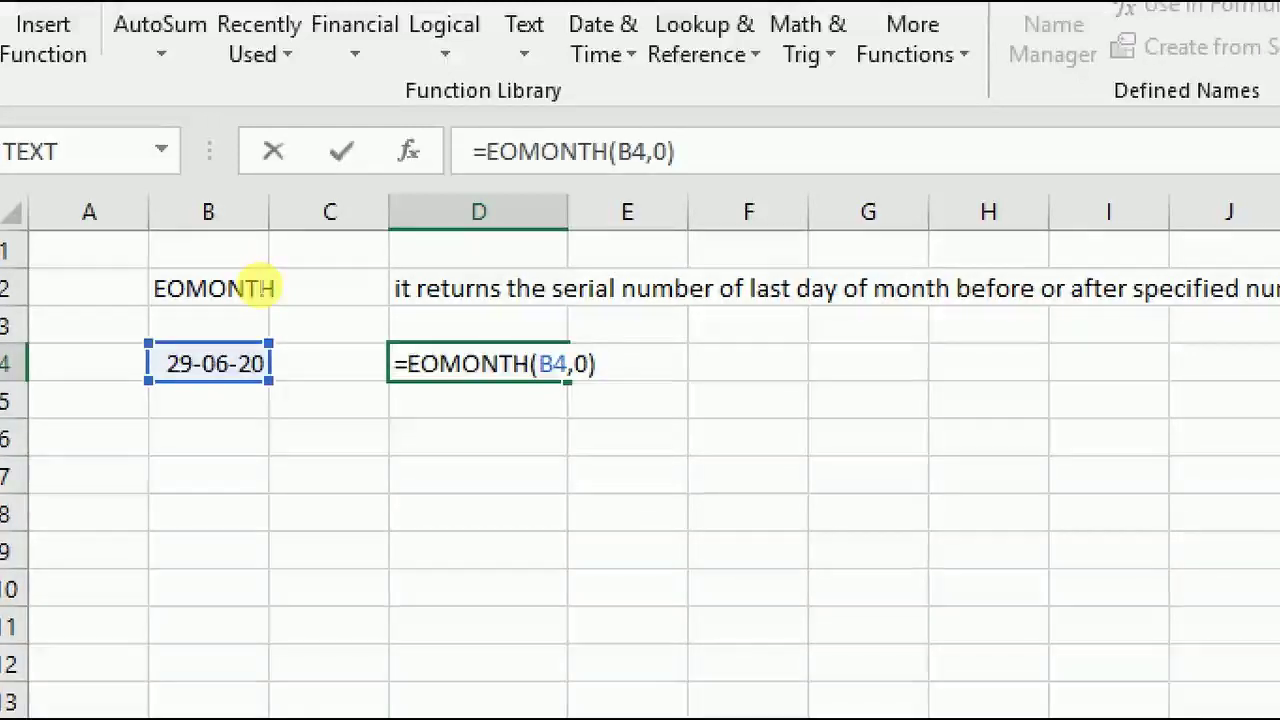
{"action": "key", "text": "Left"}
{"action": "key", "text": "BackSpace"}
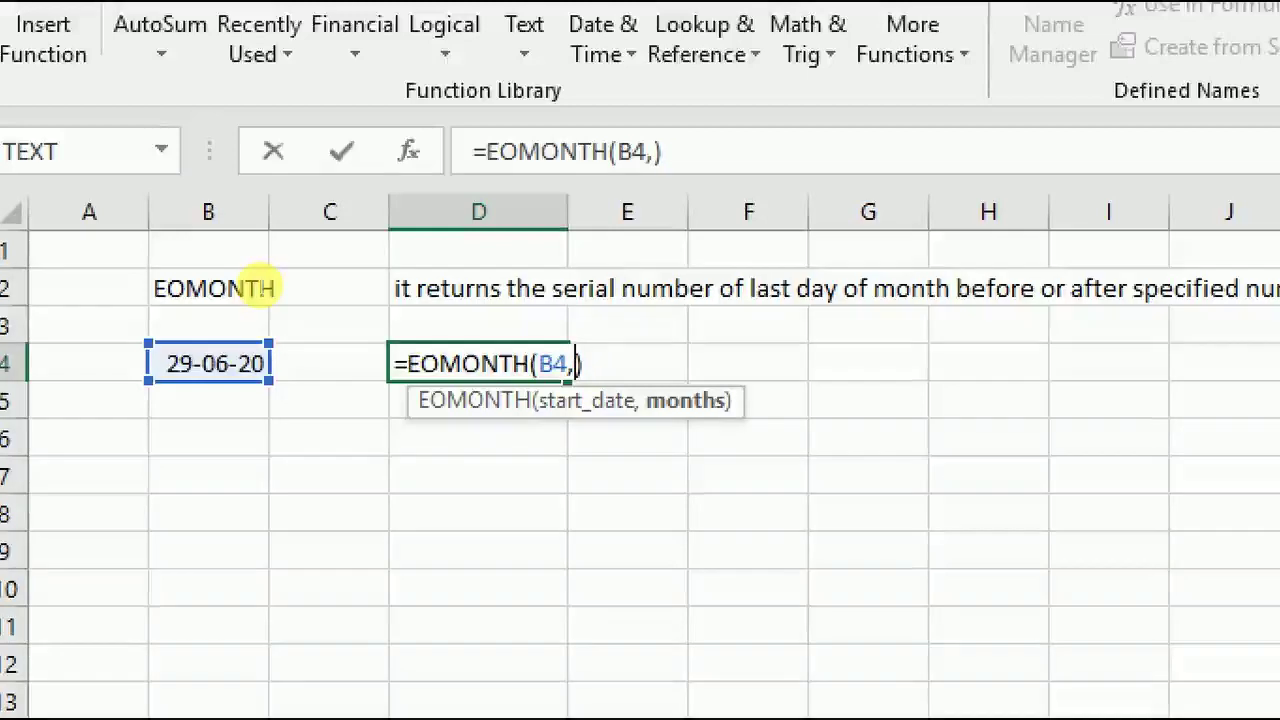
{"action": "type", "text": "1"}
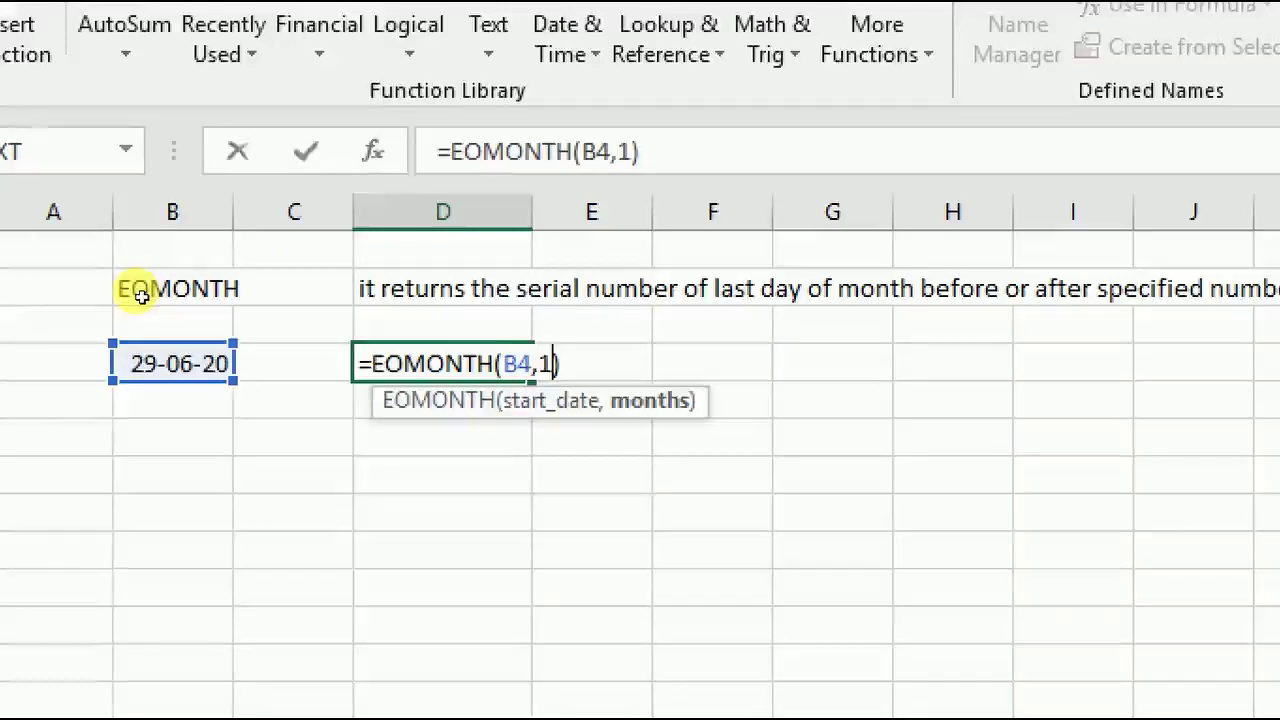
{"action": "key", "text": "Return"}
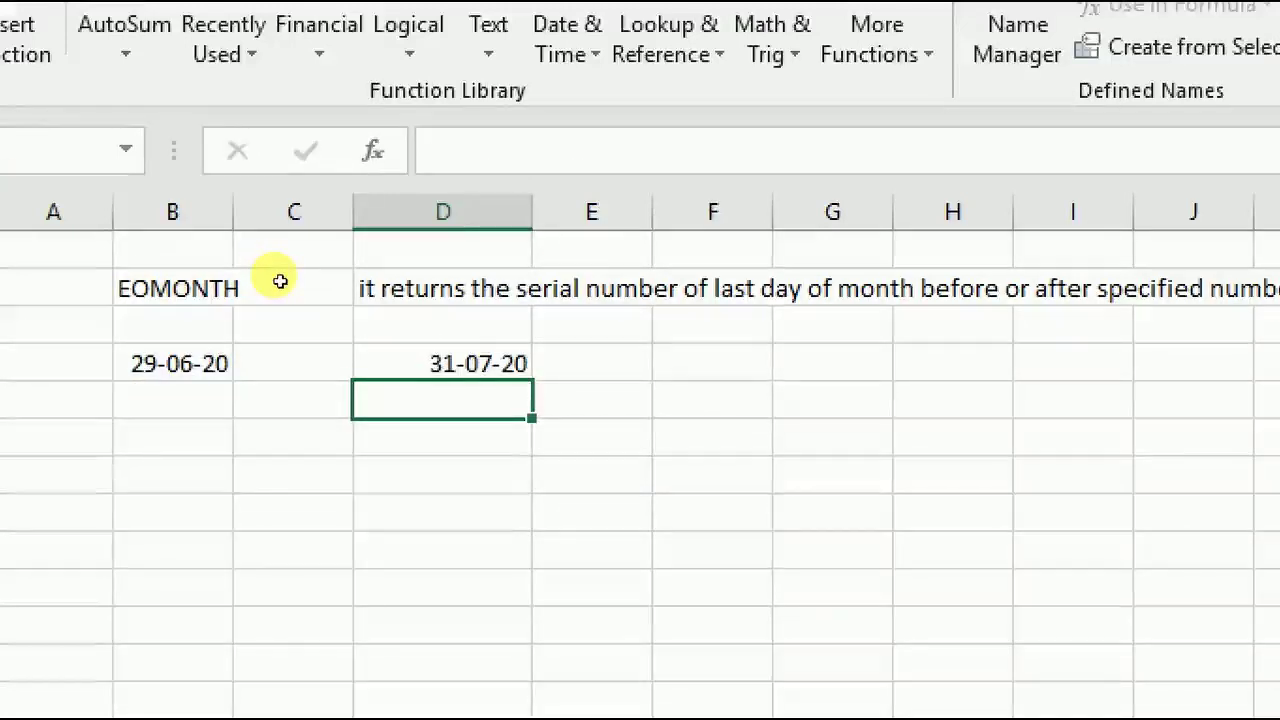
Try a -4 months offset, then a blank months argument.
{"action": "key", "text": "Up"}
{"action": "key", "text": "F2"}
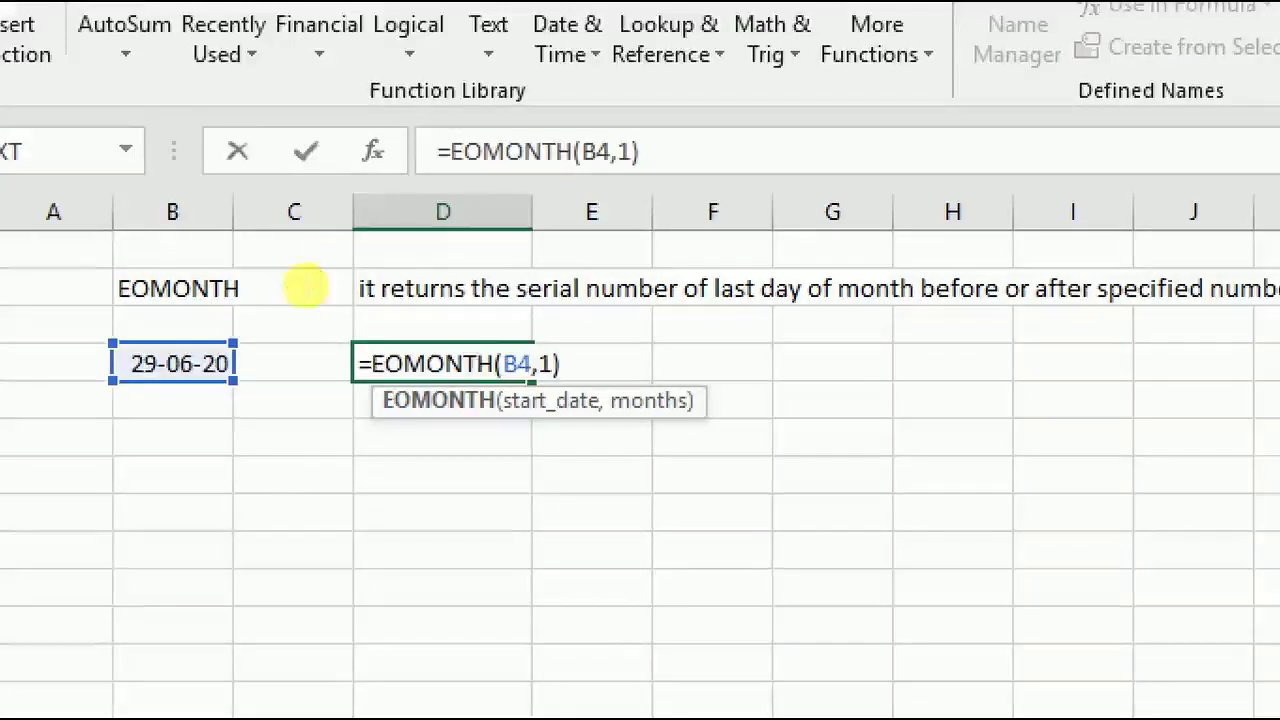
{"action": "key", "text": "Left"}
{"action": "key", "text": "Left"}
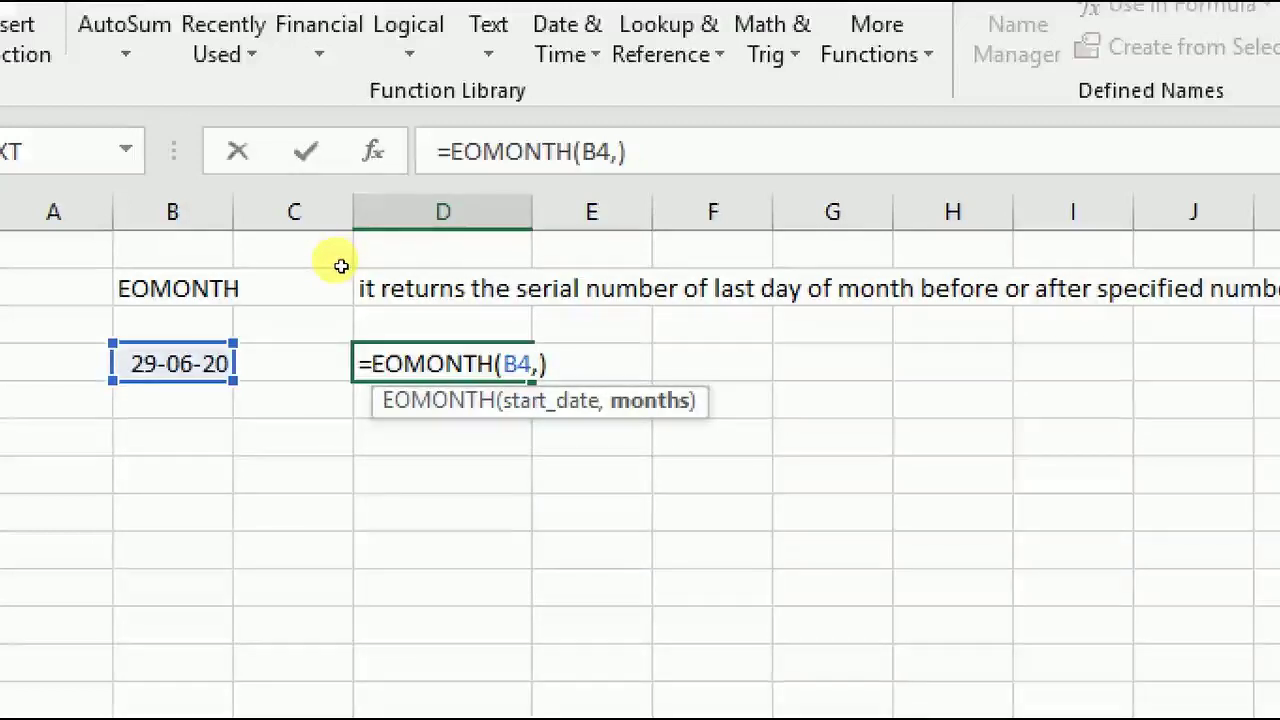
{"action": "type", "text": "-4"}
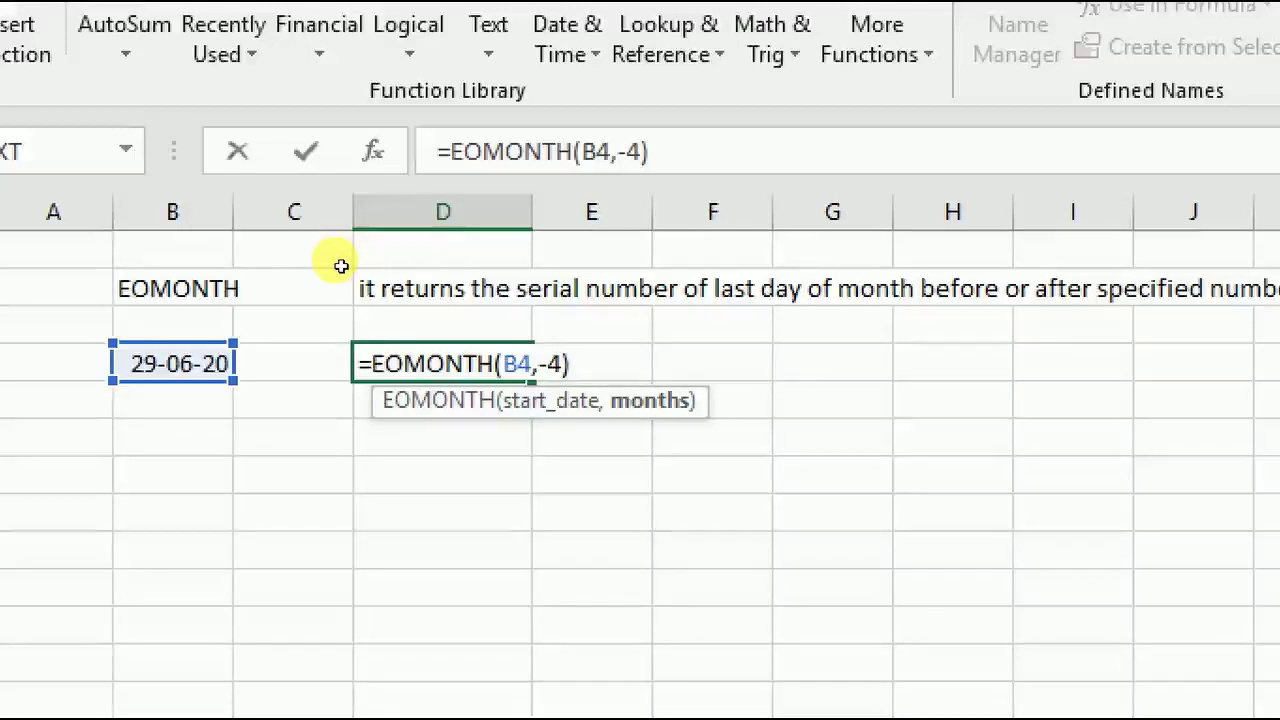
{"action": "key", "text": "Return"}
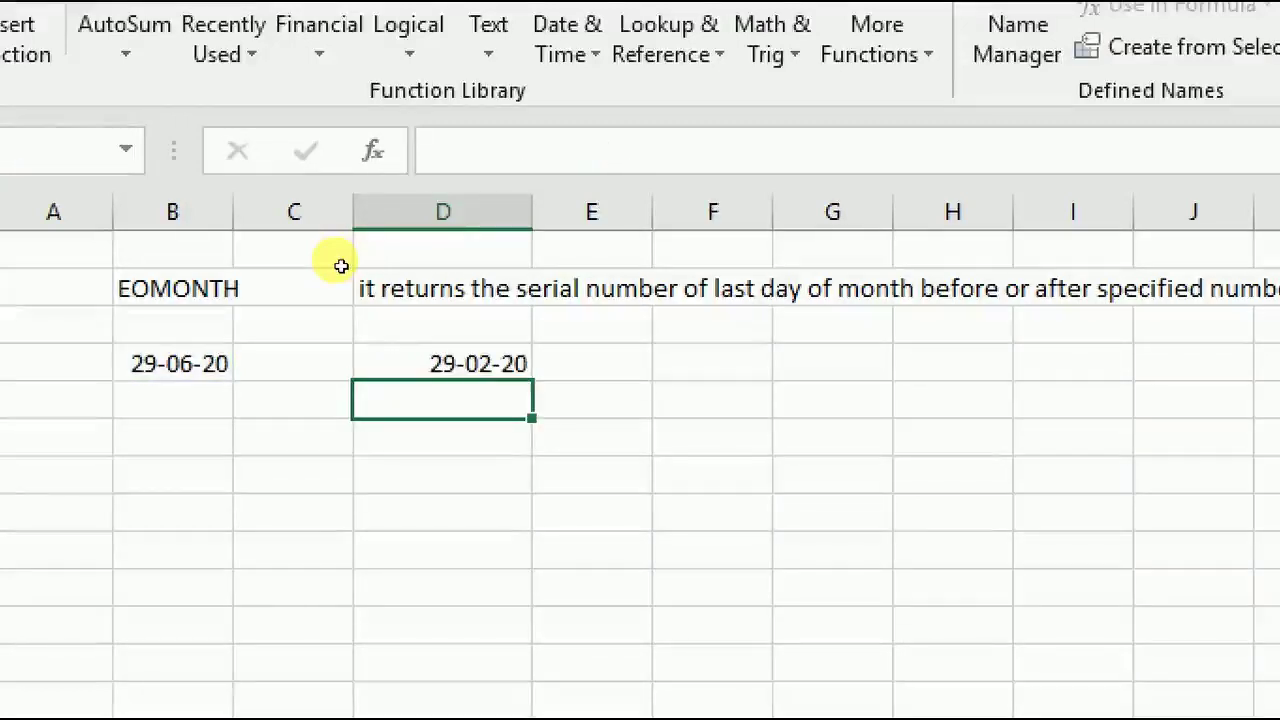
{"action": "key", "text": "Up"}
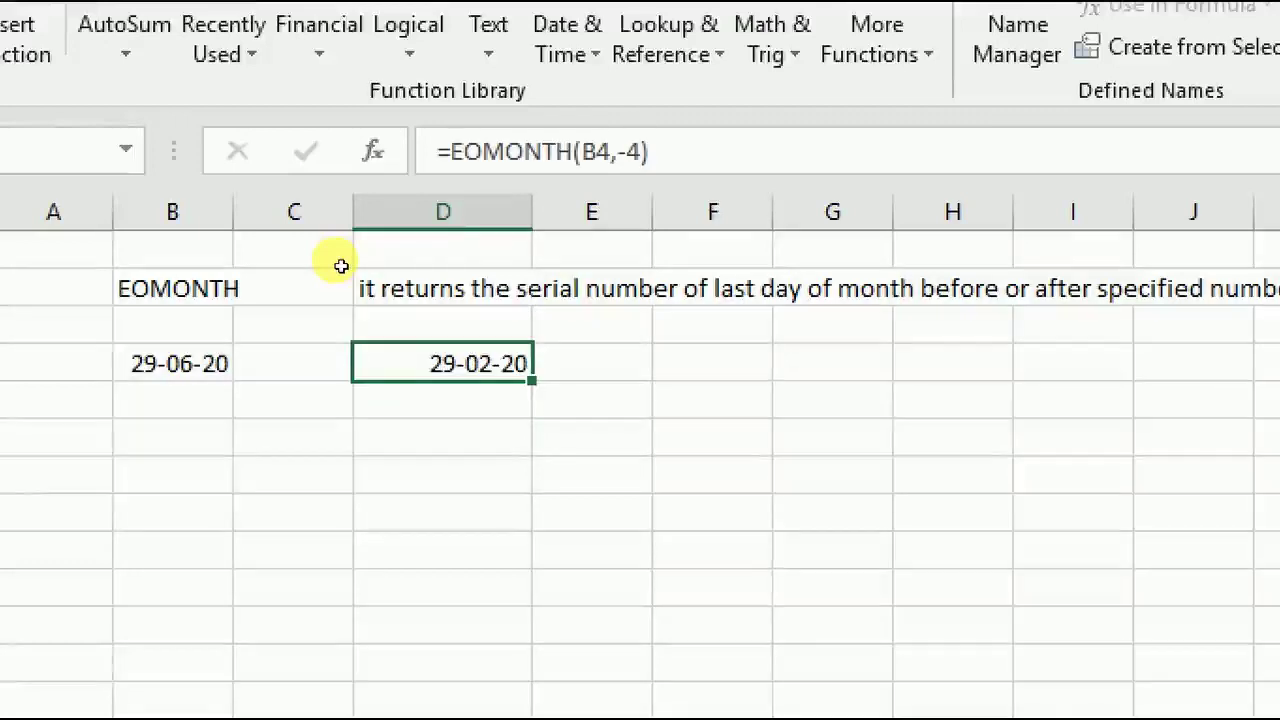
{"action": "key", "text": "F2"}
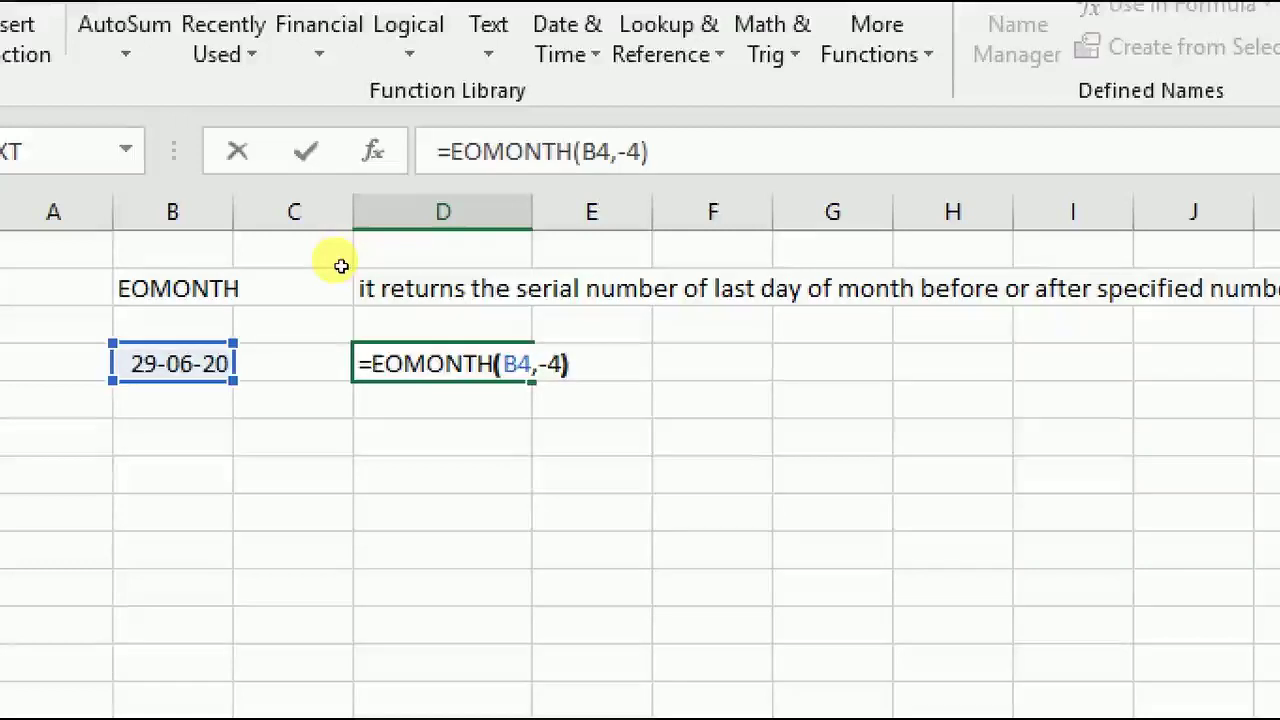
{"action": "key", "text": "Left"}
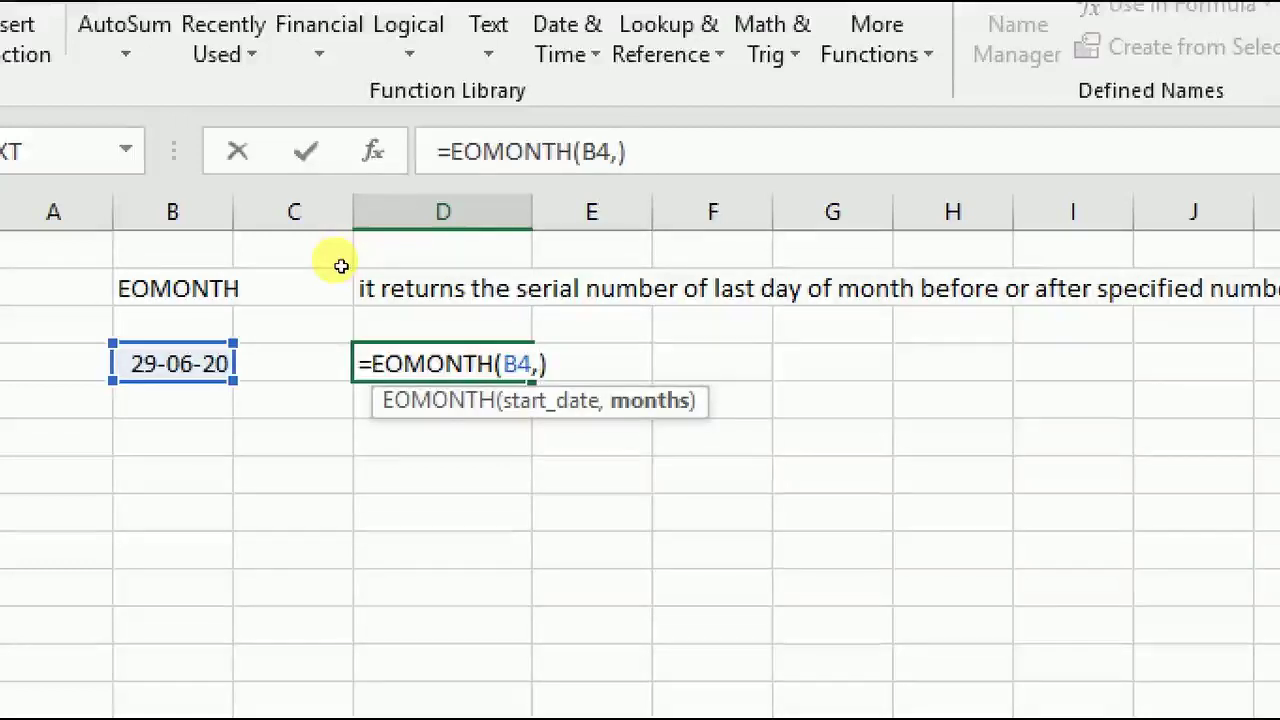
{"action": "key", "text": "Return"}
Set the months argument to 0, giving =EOMONTH(B4,0).
{"action": "key", "text": "Up"}
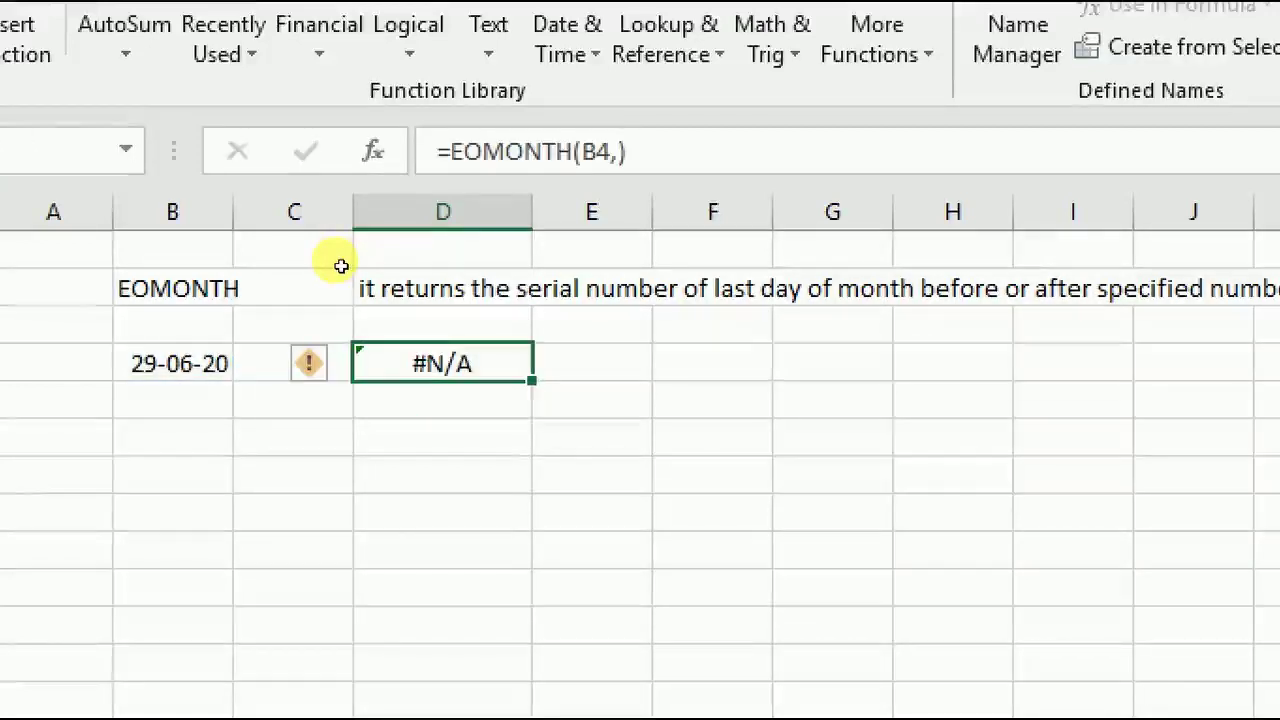
{"action": "key", "text": "F2"}
{"action": "key", "text": "Left"}
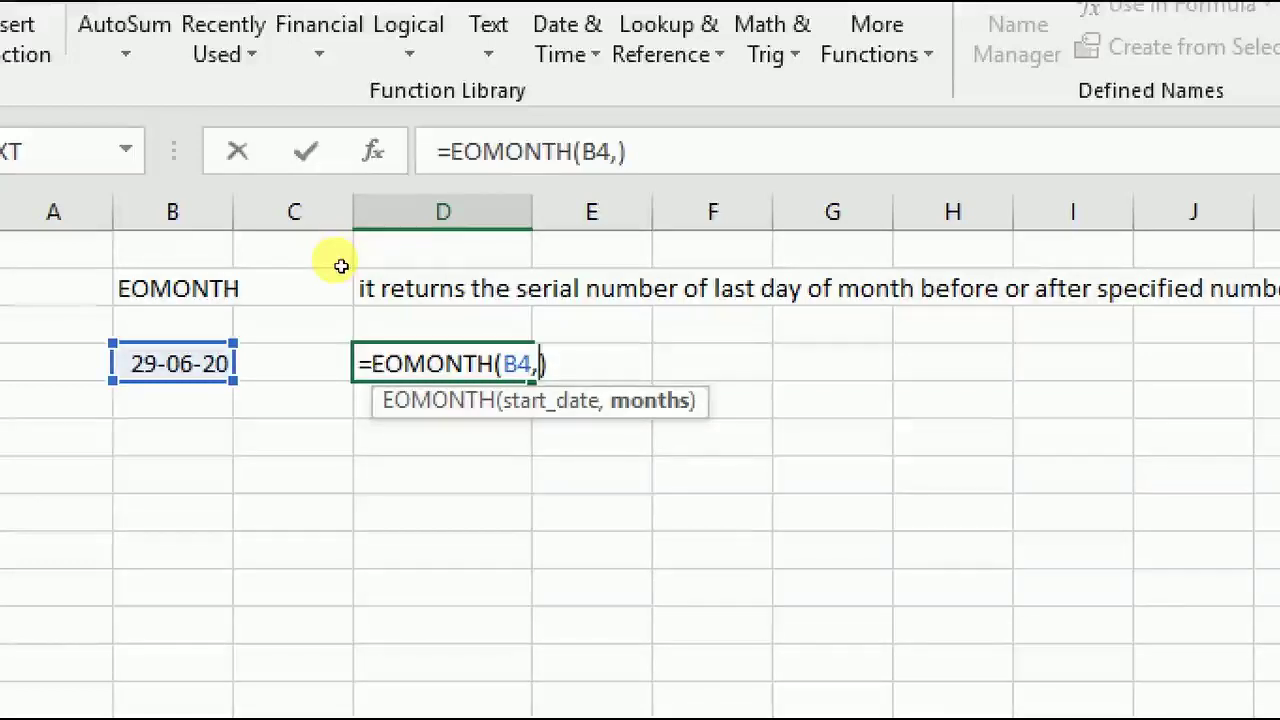
{"action": "type", "text": "0"}
{"action": "key", "text": "Return"}
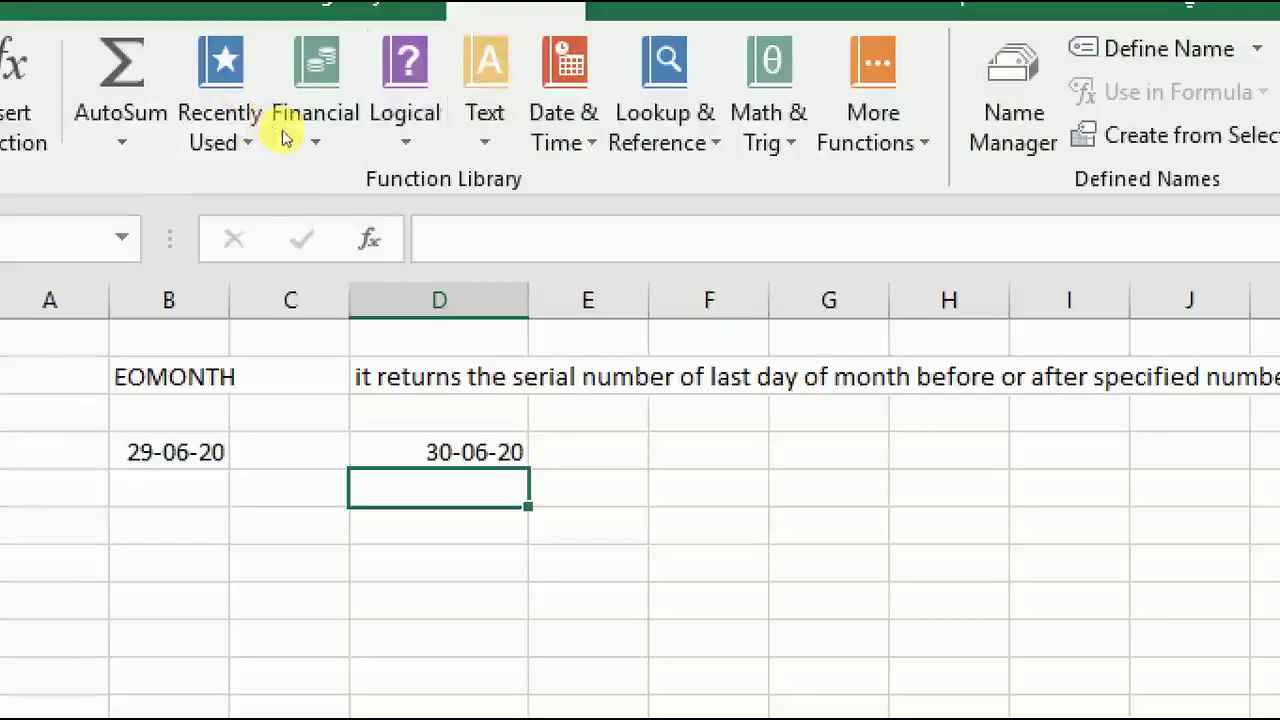
{"action": "left_click", "coordinate": [563, 127]}
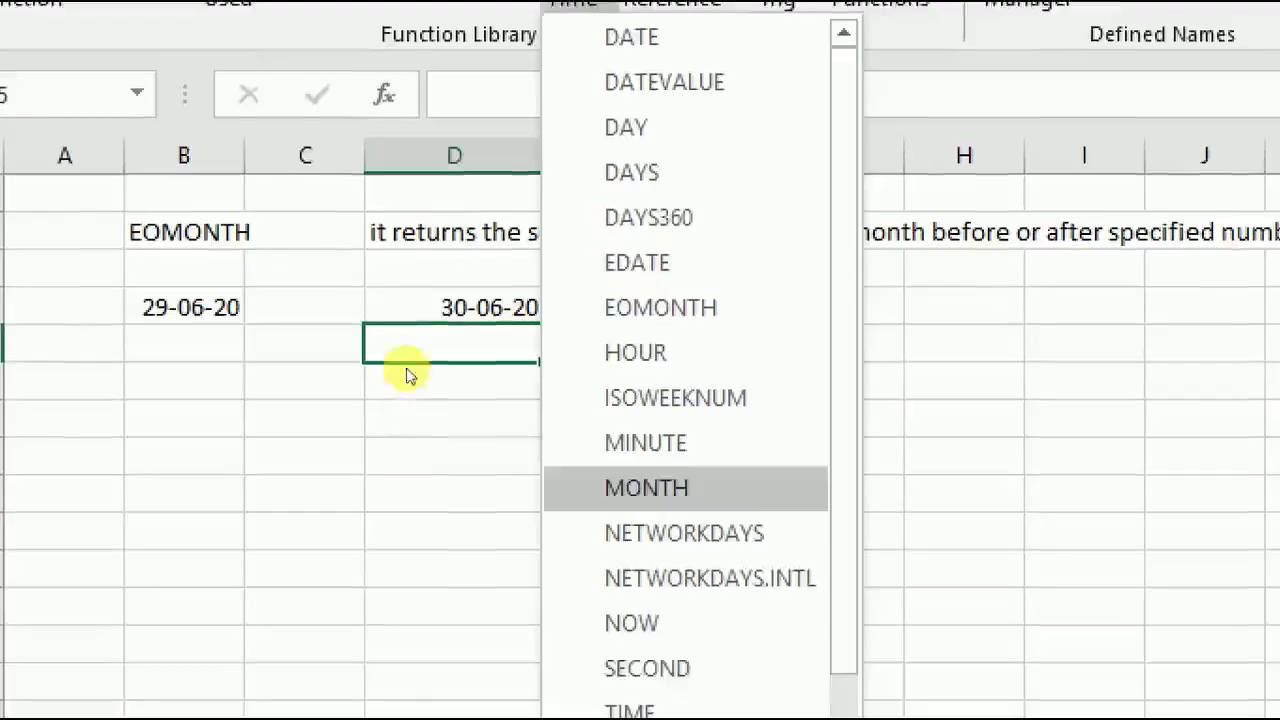
{"action": "scroll", "coordinate": [371, 201], "scroll_direction": "down", "scroll_amount": 1}
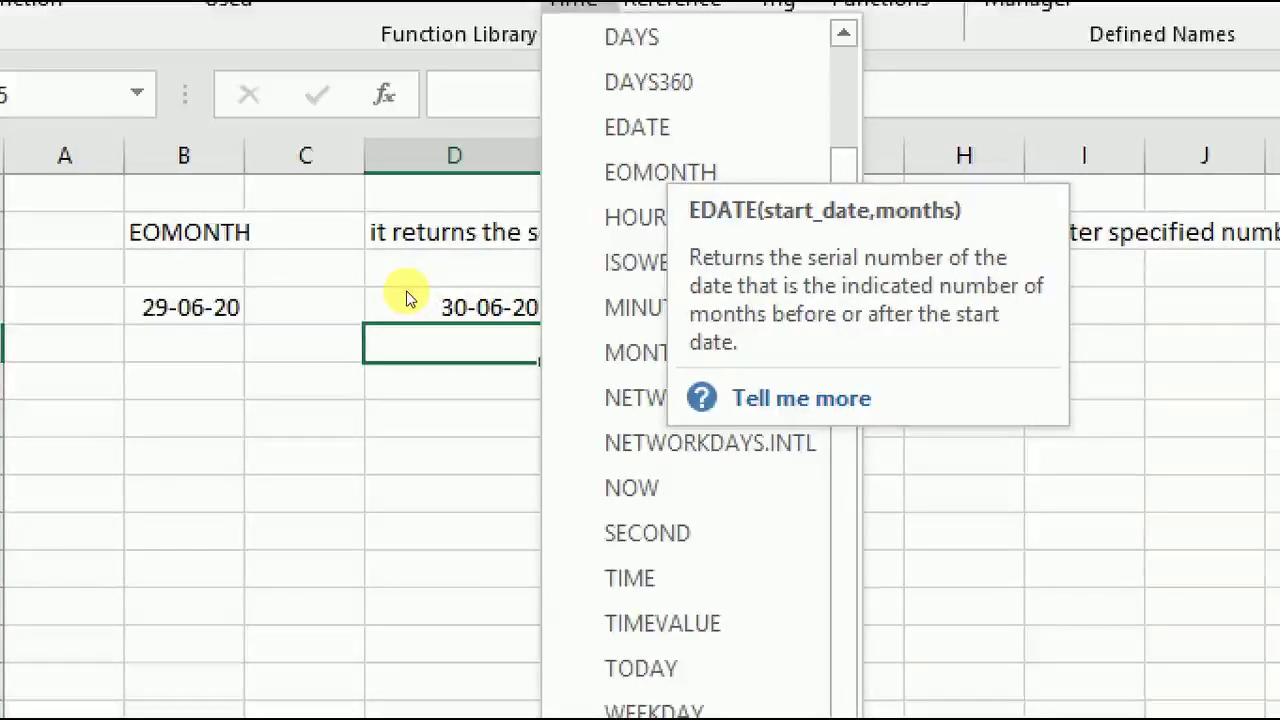
{"action": "left_click", "coordinate": [252, 320]}
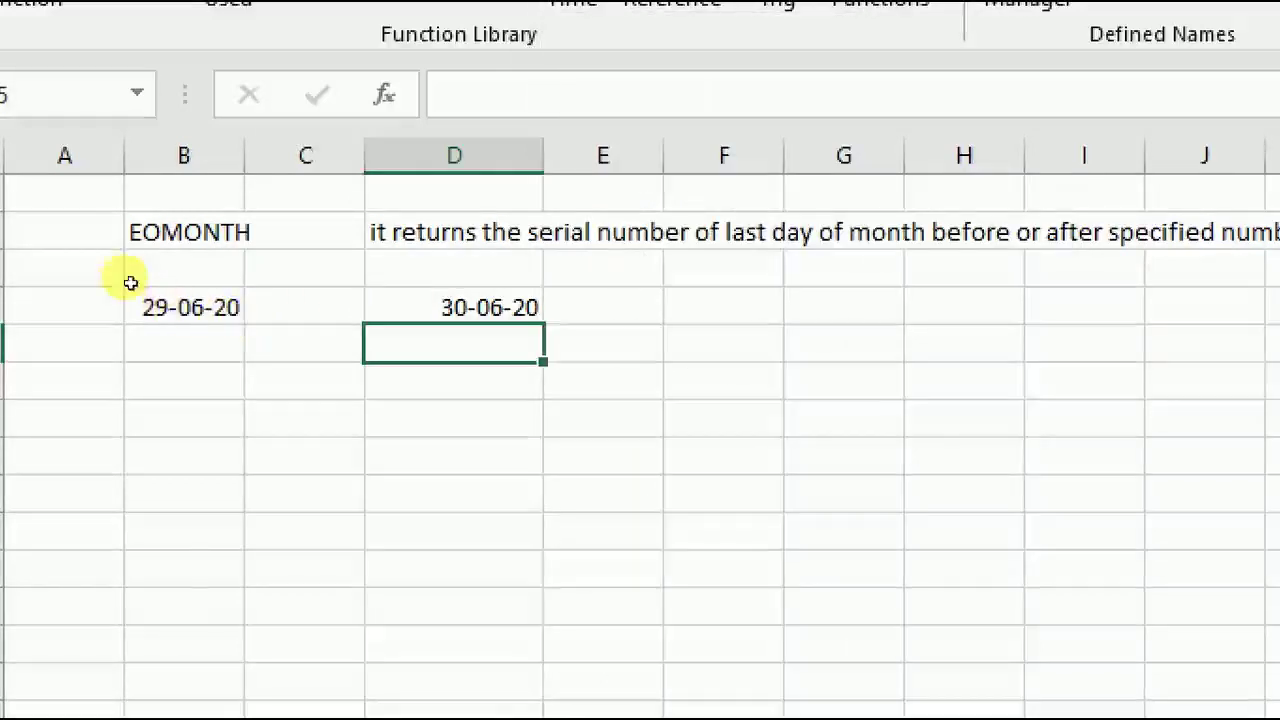
{"action": "key", "text": "Left"}
{"action": "key", "text": "Left"}
{"action": "left_click", "coordinate": [200, 318]}
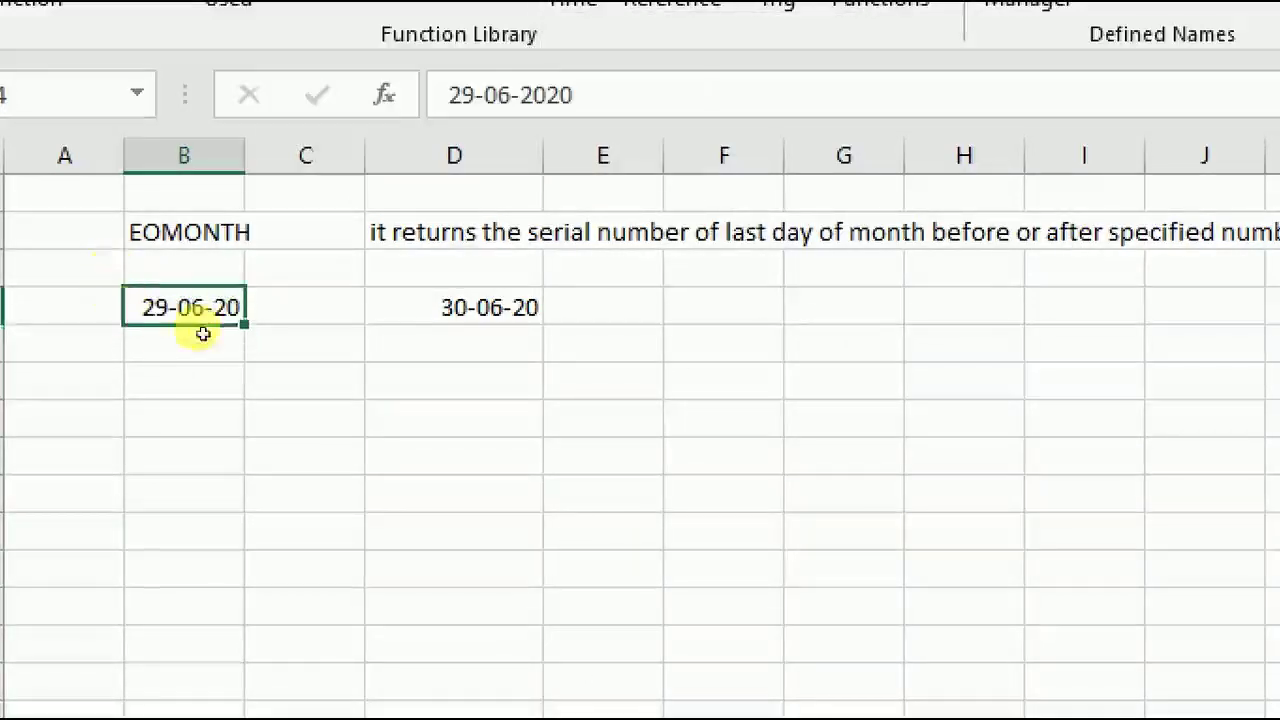
{"action": "key", "text": "Right"}
{"action": "key", "text": "Right"}
{"action": "key", "text": "Down"}
{"action": "key", "text": "Down"}
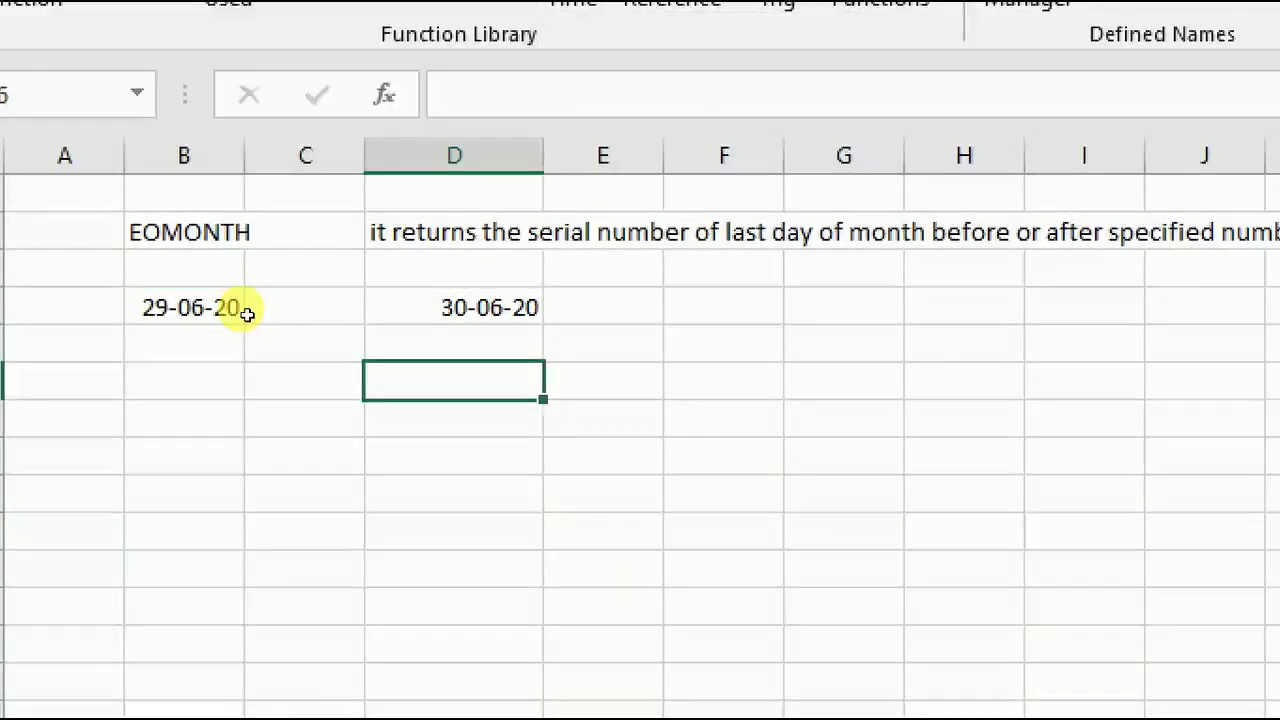
Enter =EDATE(B4,2) in D6, which shows the serial number 44072.
{"action": "type", "text": "=ed"}
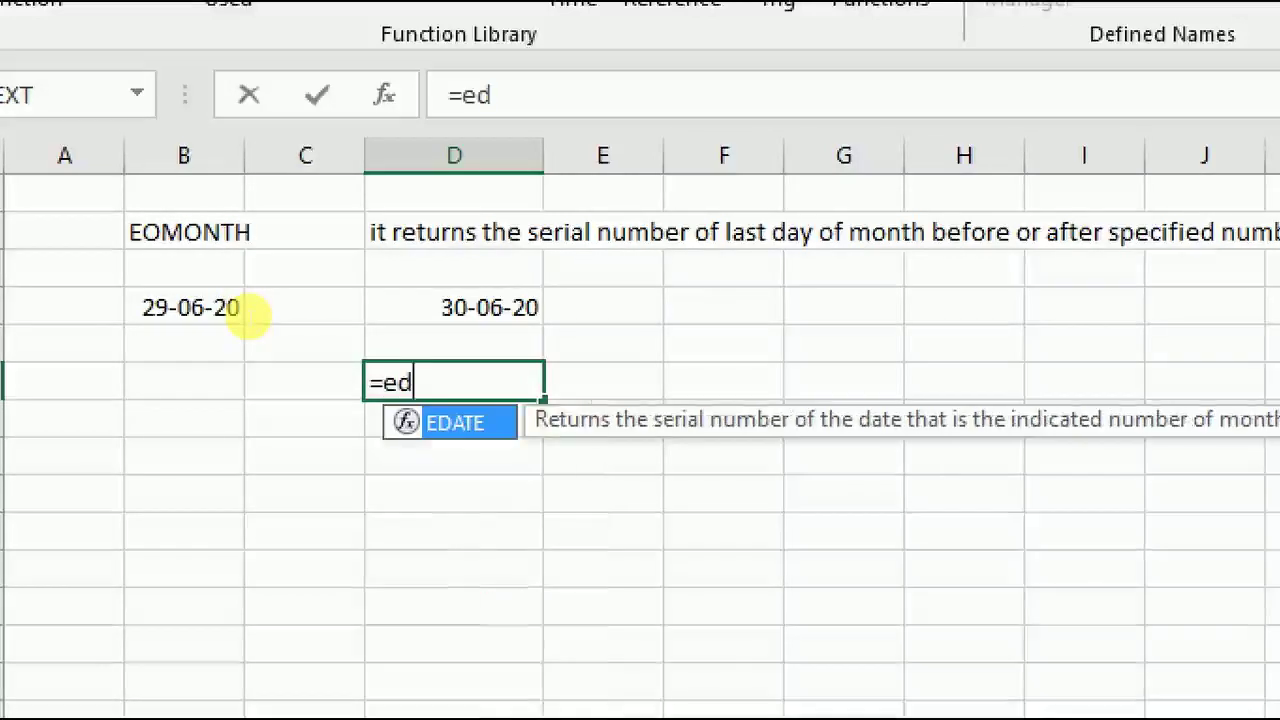
{"action": "key", "text": "Tab"}
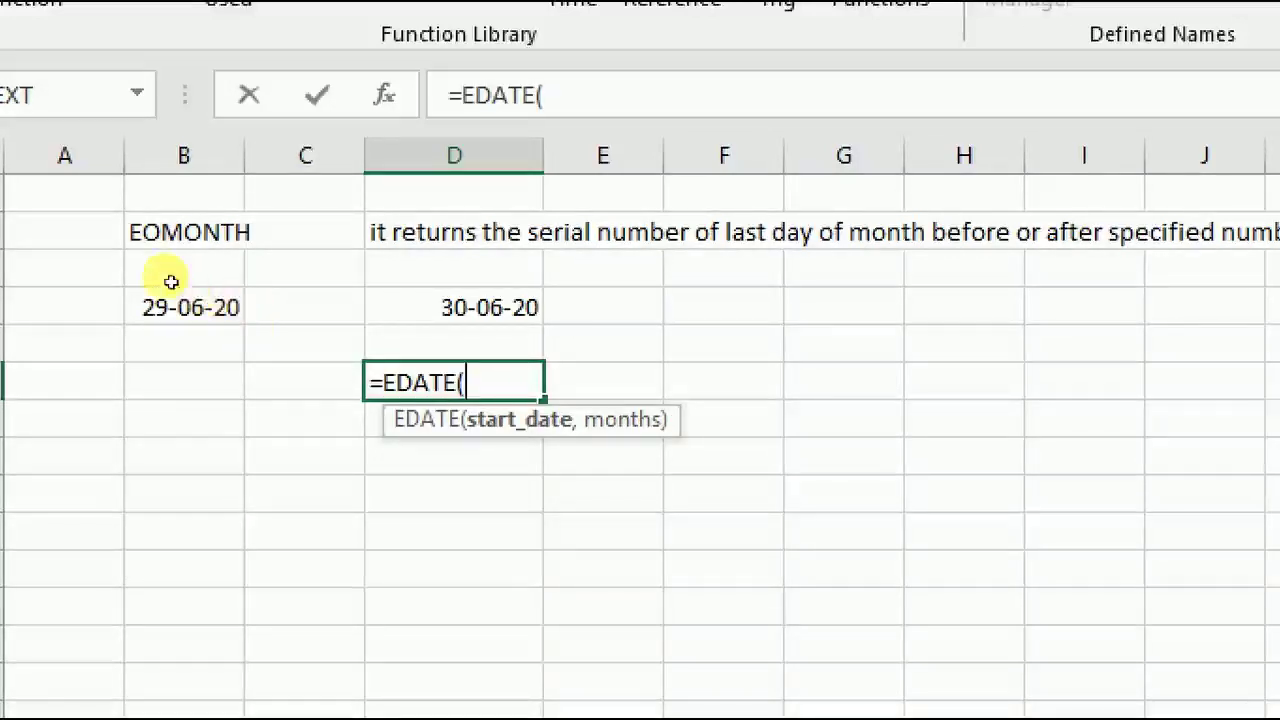
{"action": "left_click", "coordinate": [136, 292]}
{"action": "type", "text": ","}
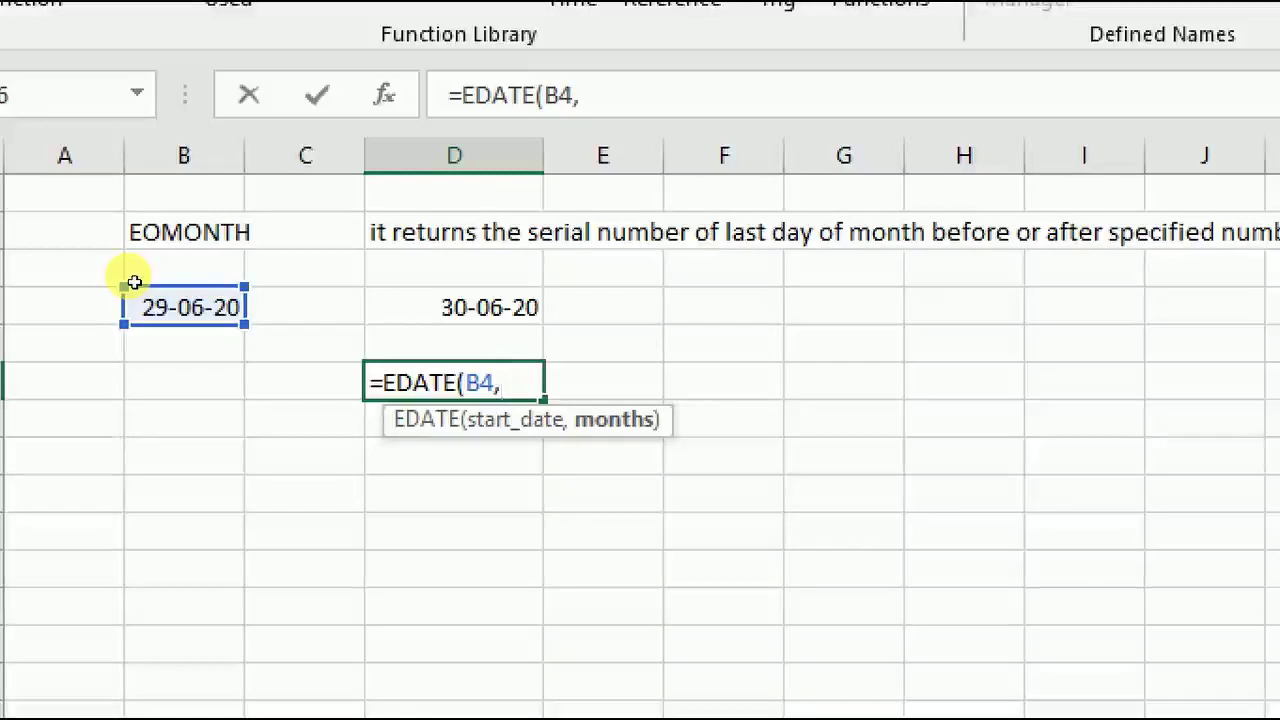
{"action": "type", "text": "2)"}
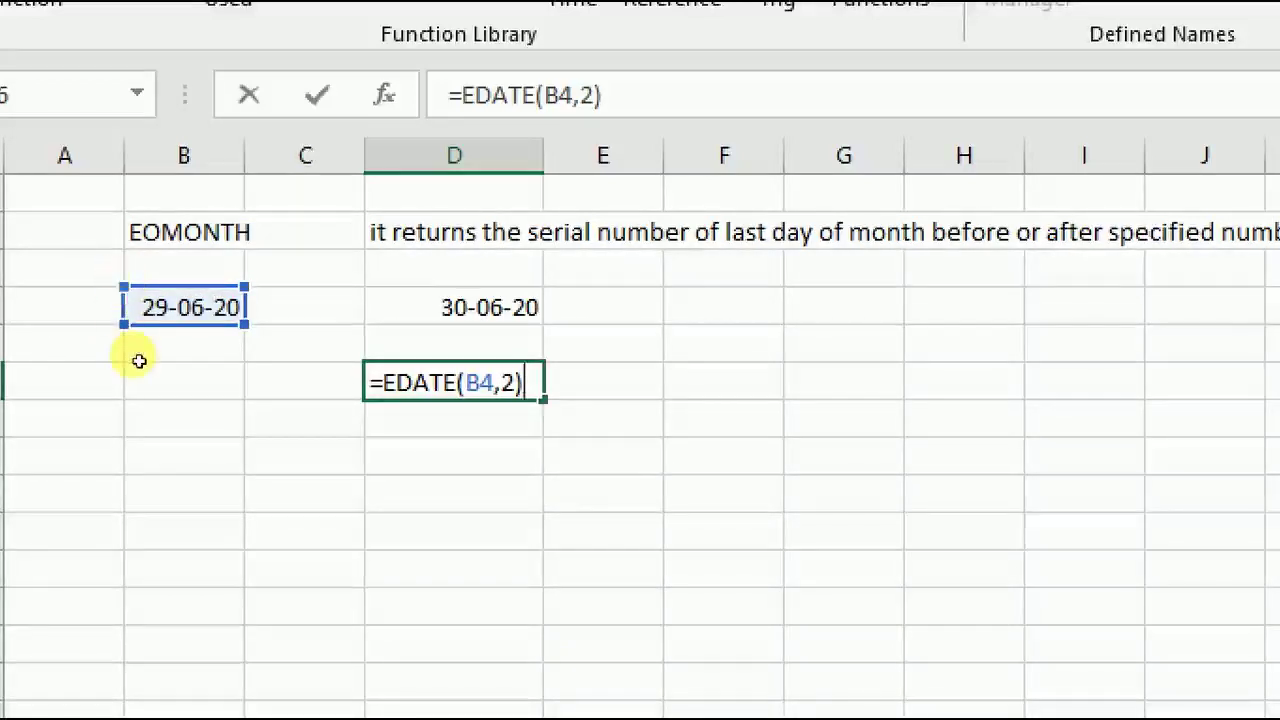
{"action": "key", "text": "Return"}
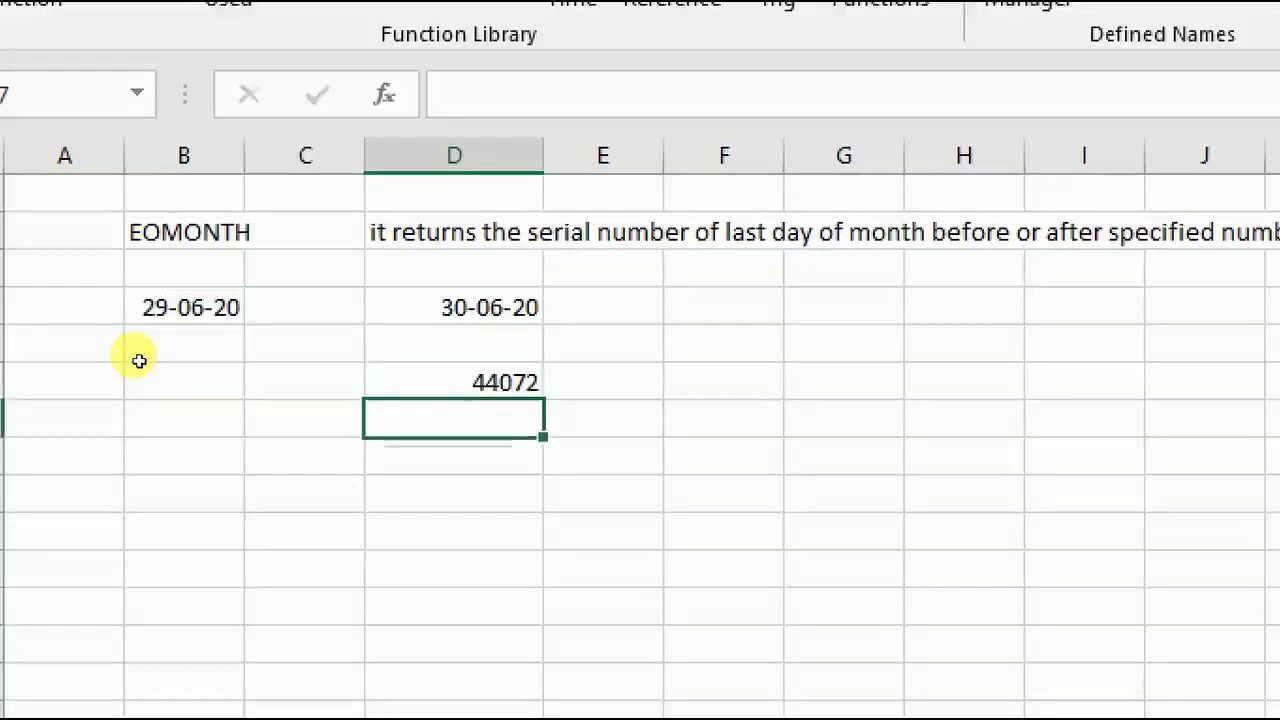
{"action": "key", "text": "Up"}
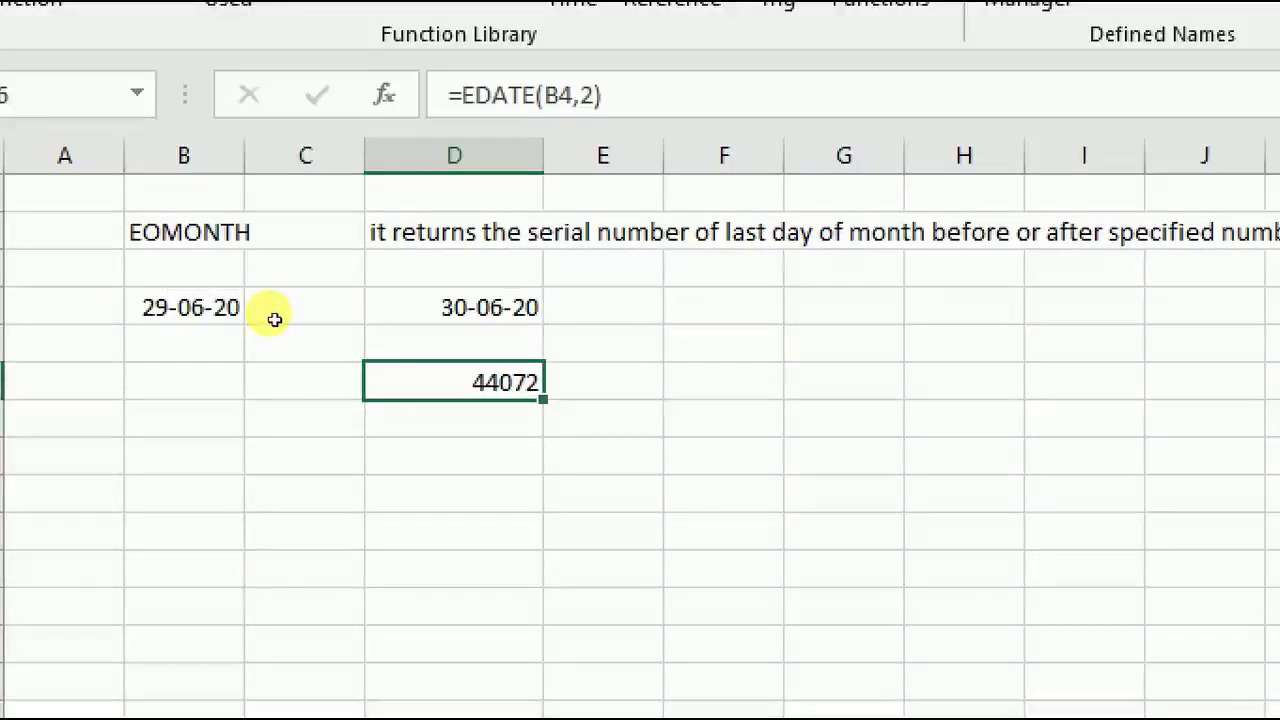
{"action": "key", "text": "Down"}
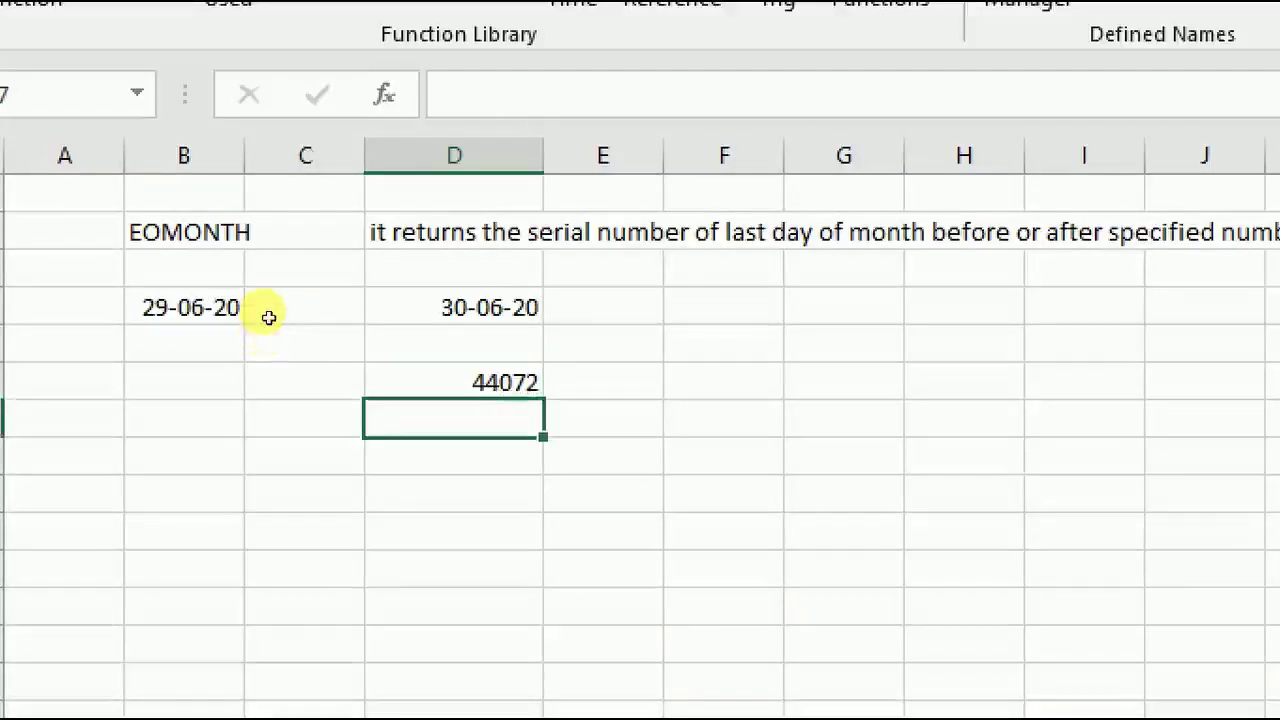
{"action": "key", "text": "Up"}
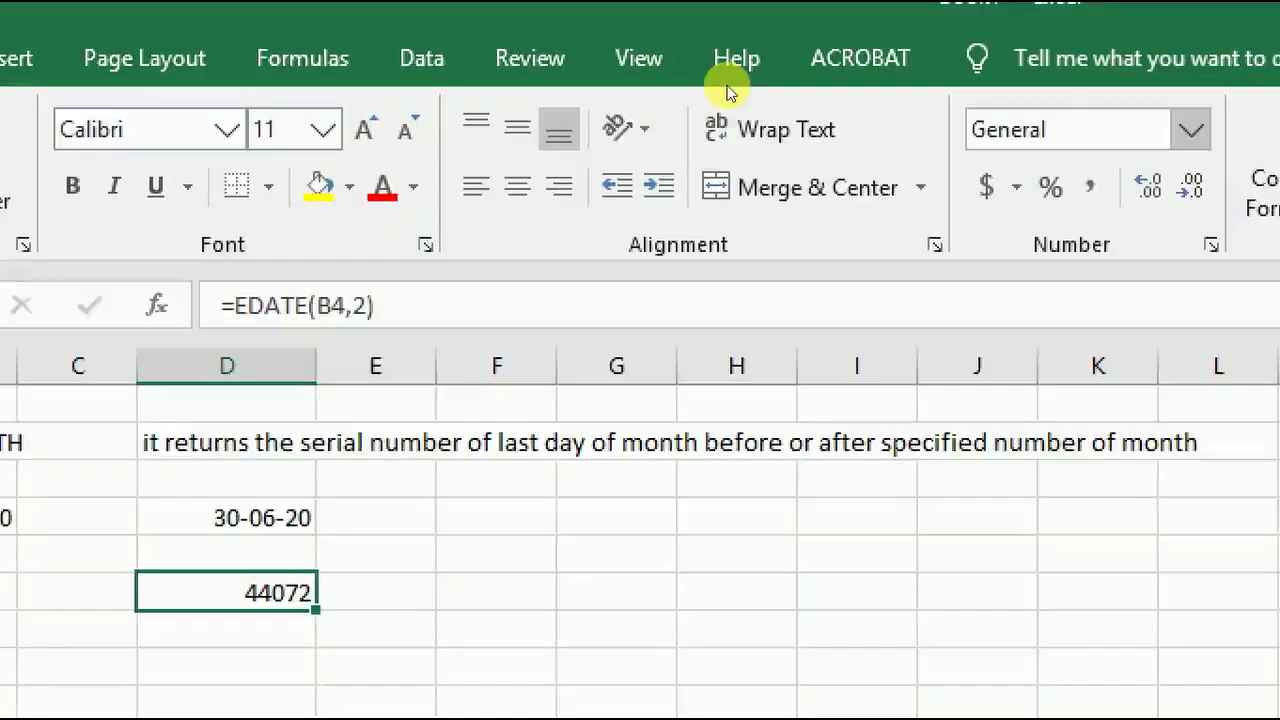
Format D6 as Short Date so it shows a date instead of a serial number.
{"action": "key", "text": "alt+h"}
{"action": "key", "text": "n"}
{"action": "key", "text": "Down"}
{"action": "key", "text": "Down"}
{"action": "key", "text": "Down"}
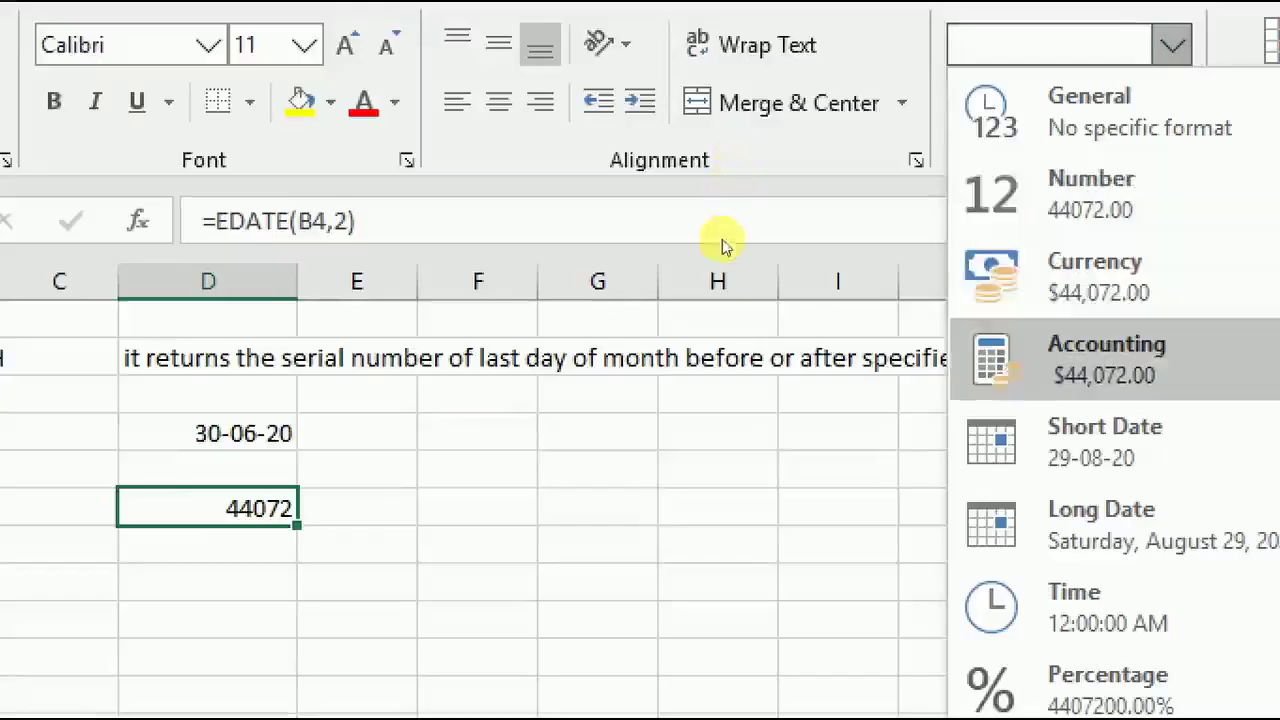
{"action": "key", "text": "Down"}
{"action": "key", "text": "Return"}
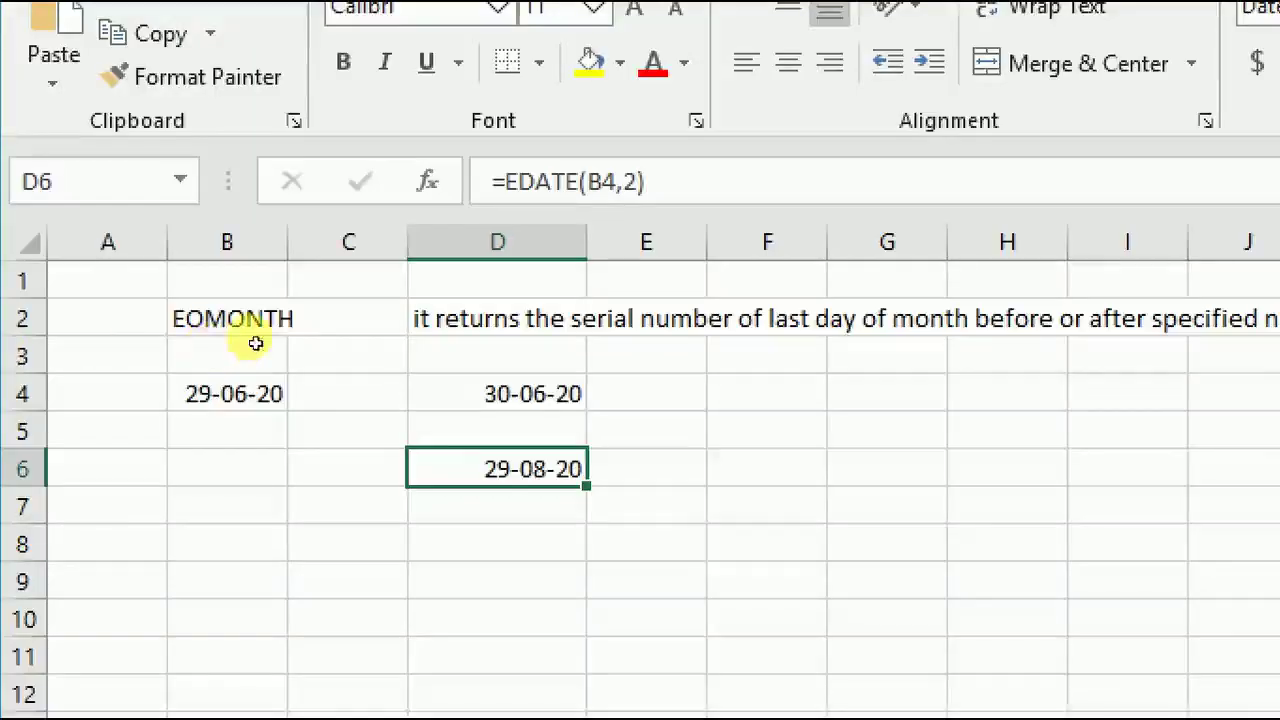
{"action": "key", "text": "Down"}
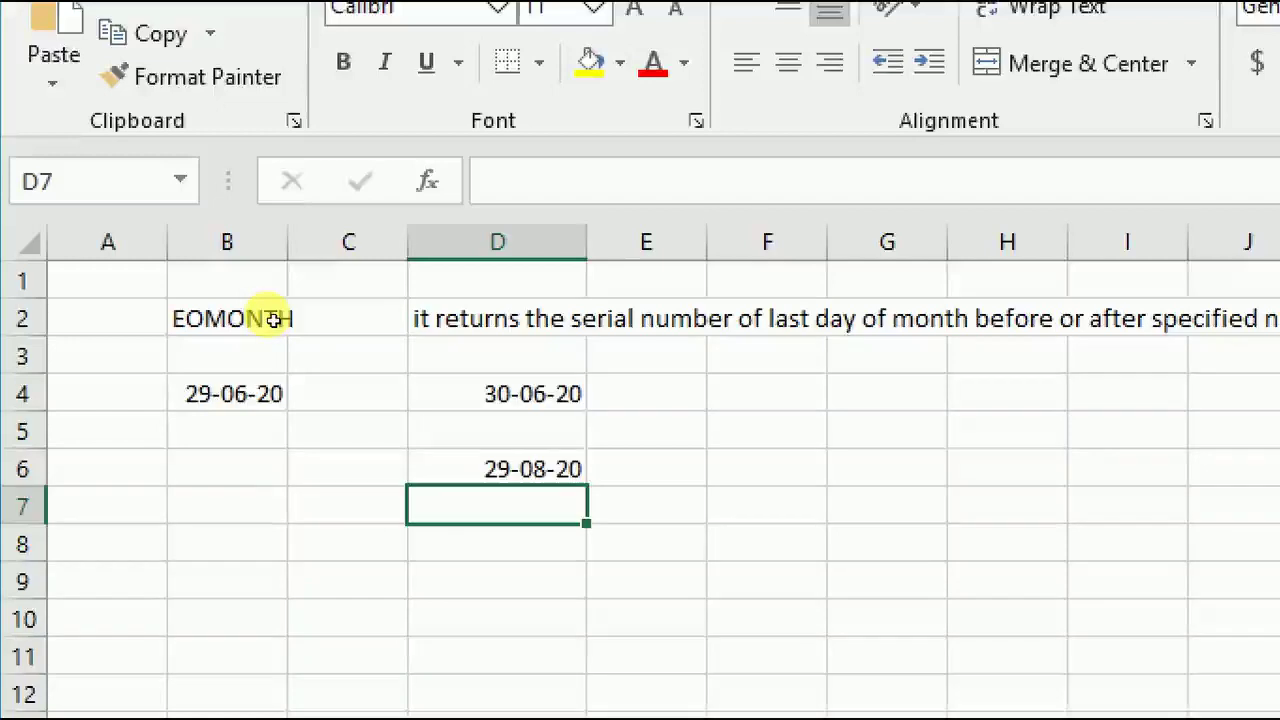
{"action": "key", "text": "Up"}
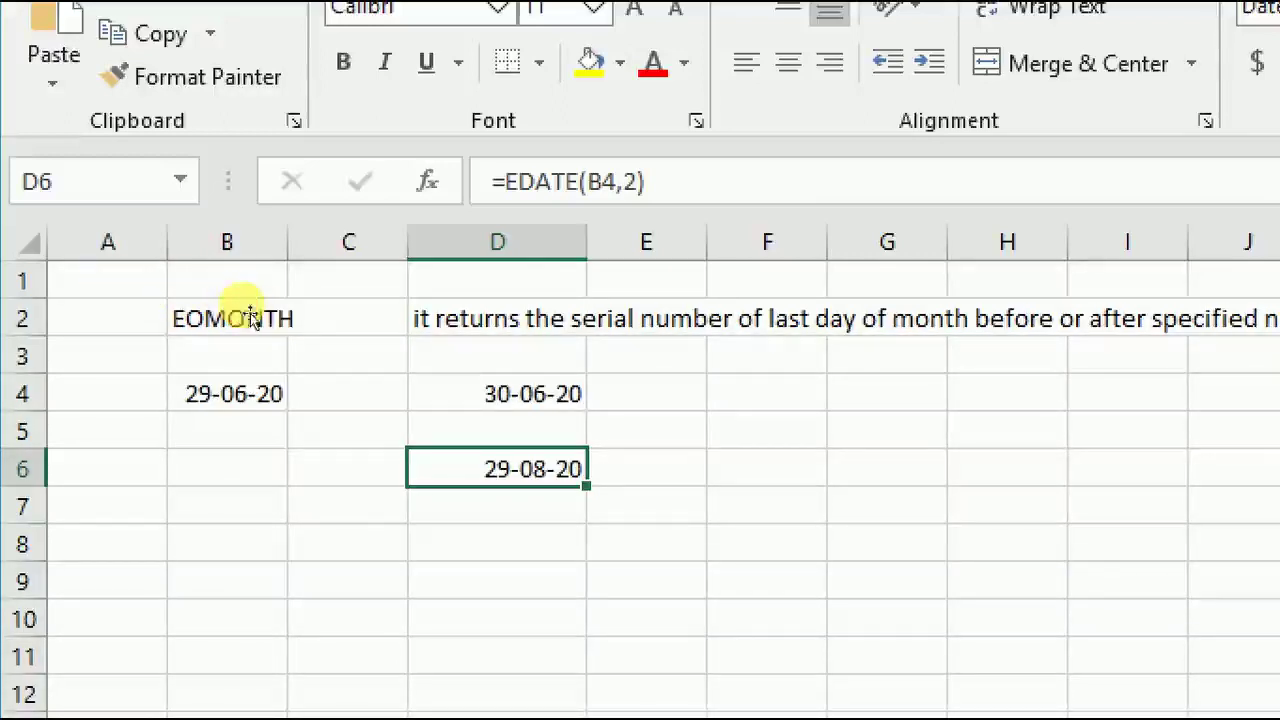
Change D6's EDATE offset from 2 to 3 months, giving 29-09-20.
{"action": "key", "text": "F2"}
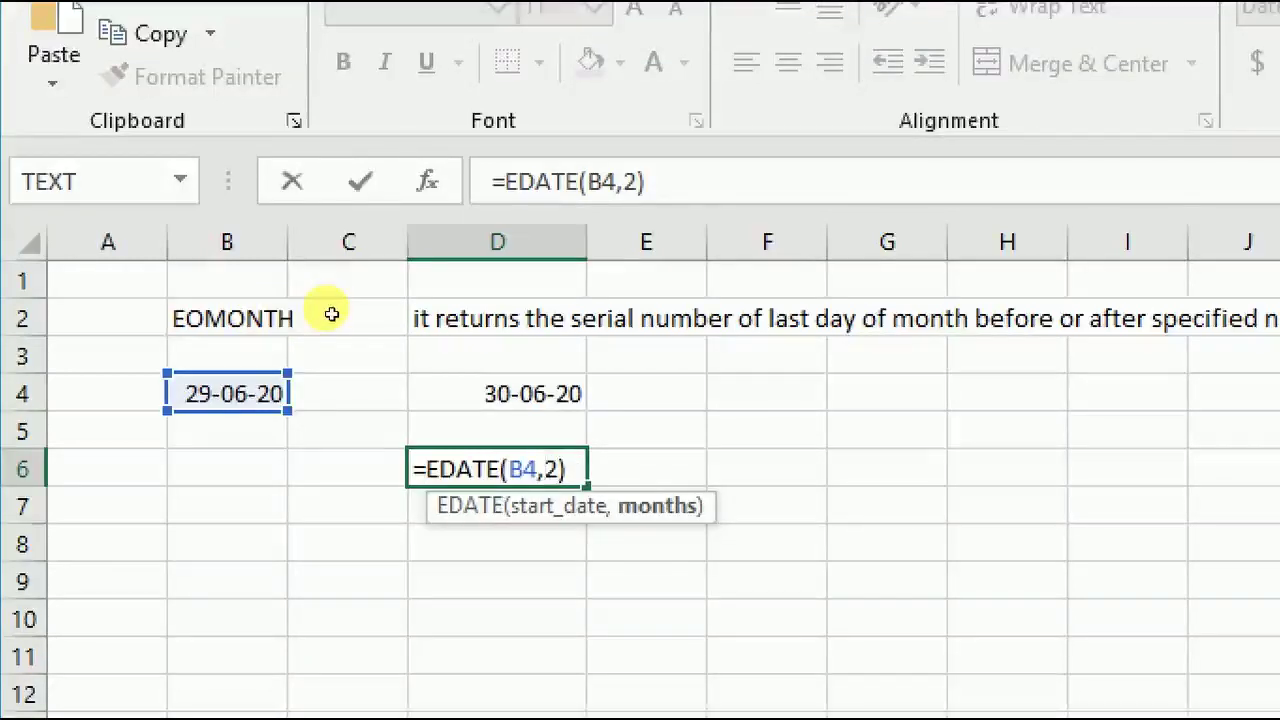
{"action": "type", "text": "3"}
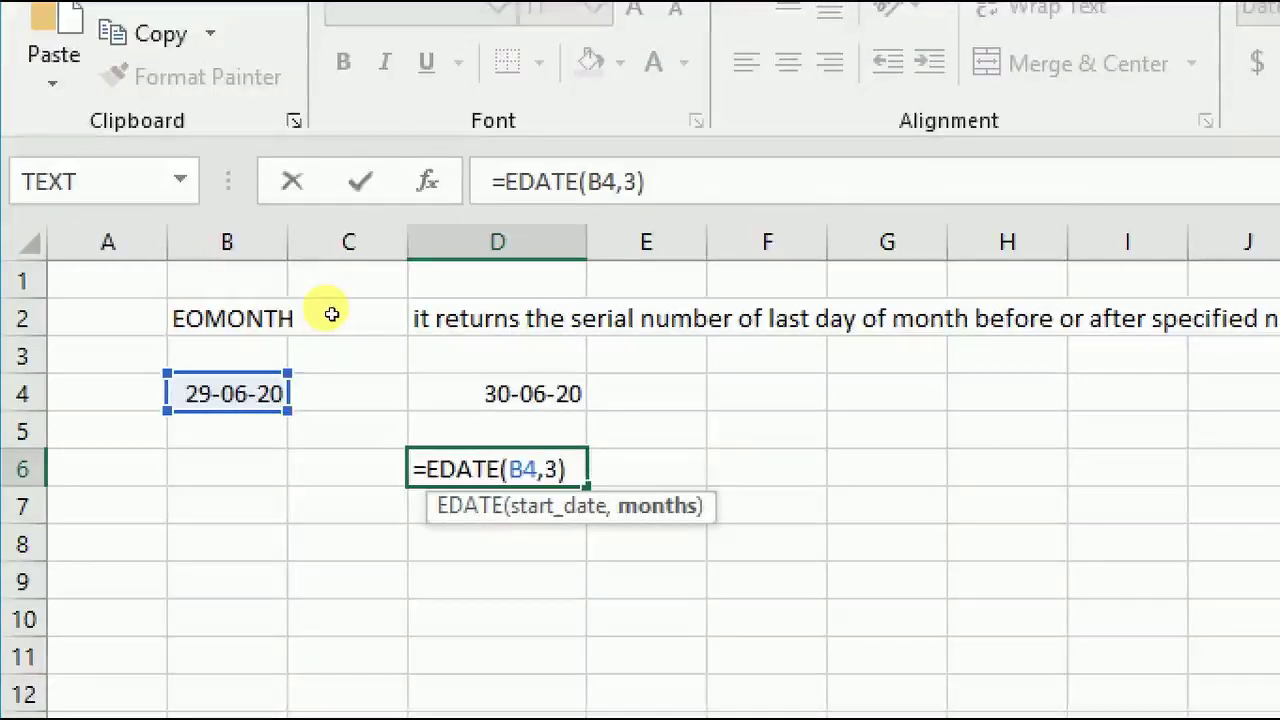
{"action": "key", "text": "Return"}
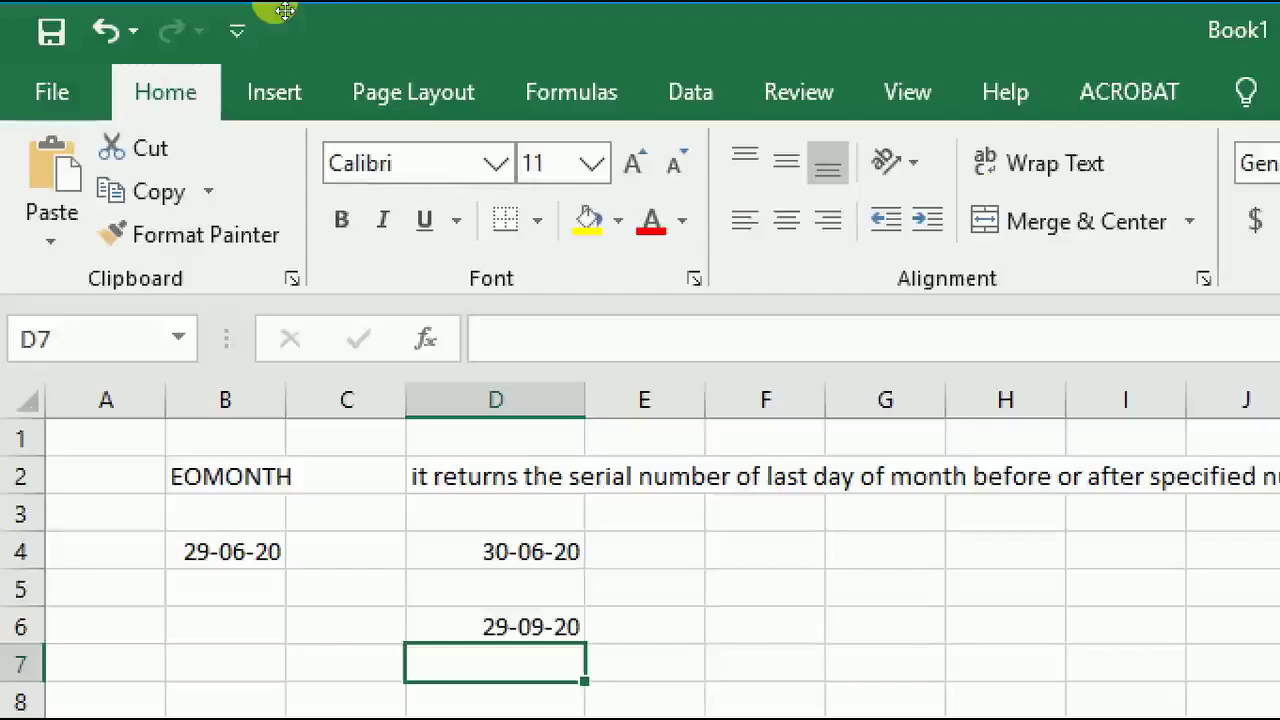
Browse the Date & Time function list without inserting anything, then go to the Date sheet.
{"action": "key", "text": "alt+m"}
{"action": "key", "text": "e"}
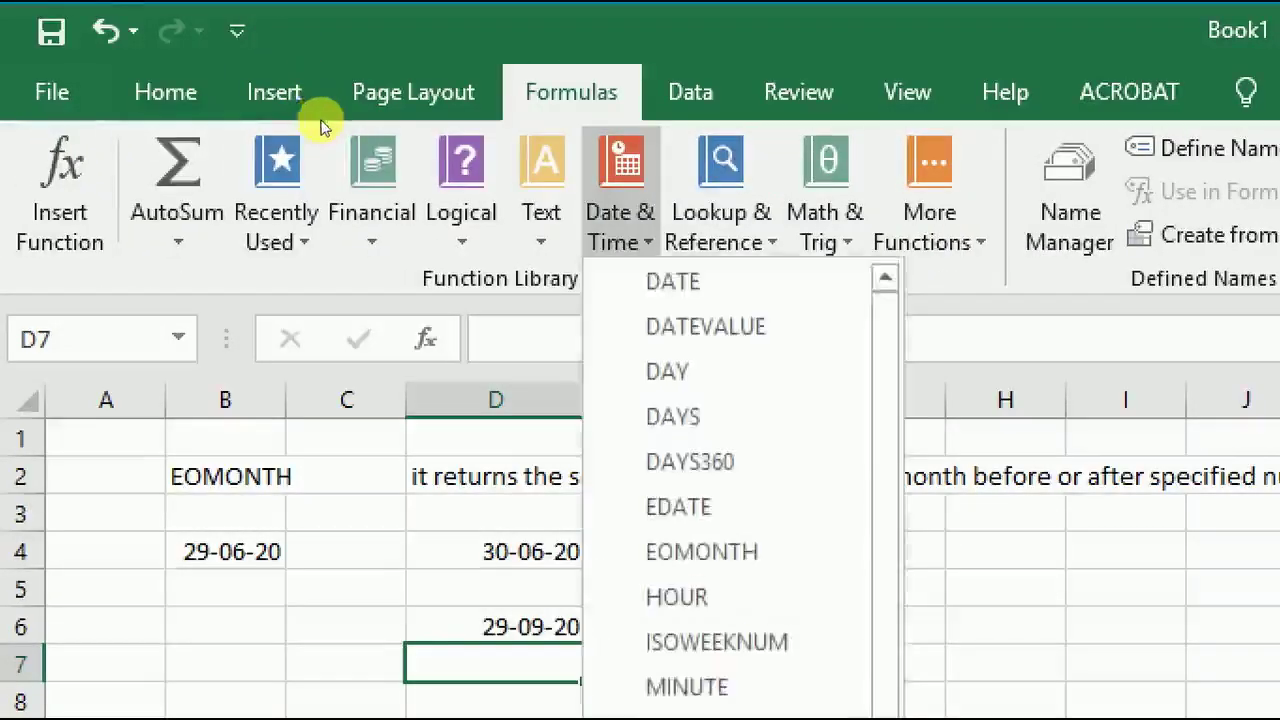
{"action": "key", "text": "Up"}
{"action": "key", "text": "Up"}
{"action": "key", "text": "Up"}
{"action": "key", "text": "Up"}
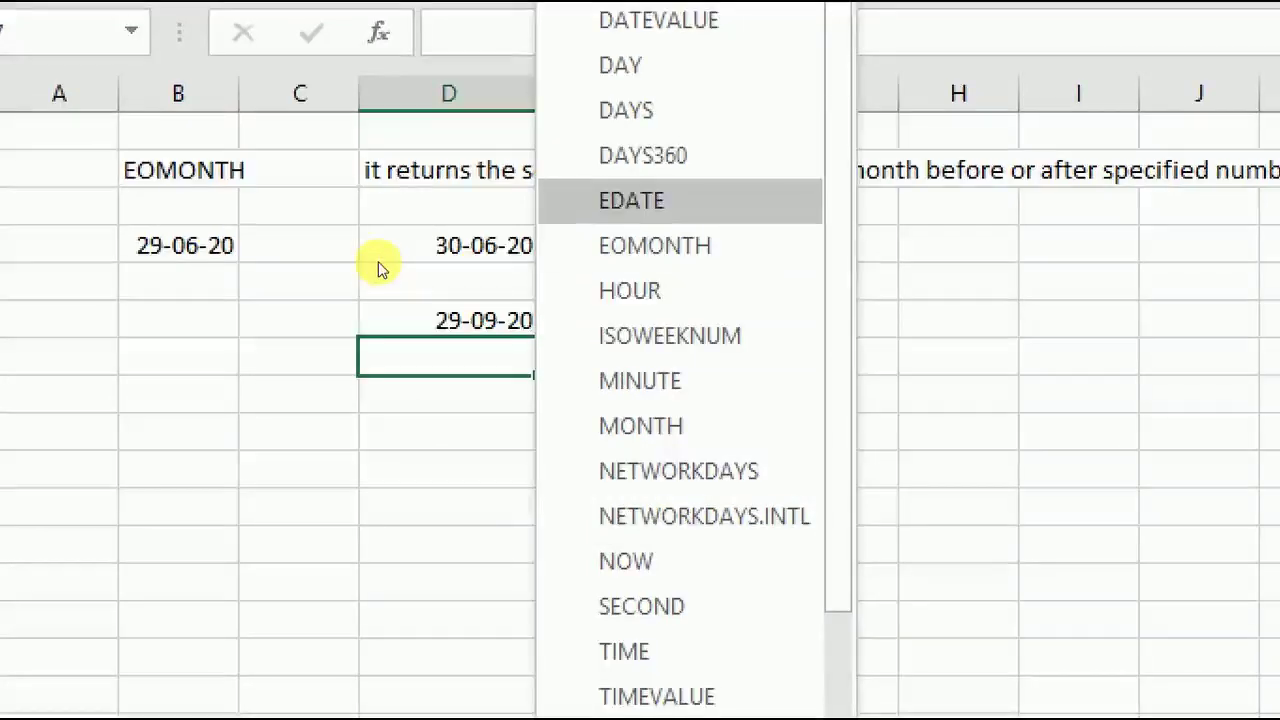
{"action": "key", "text": "Down"}
{"action": "key", "text": "Down"}
{"action": "key", "text": "Escape"}
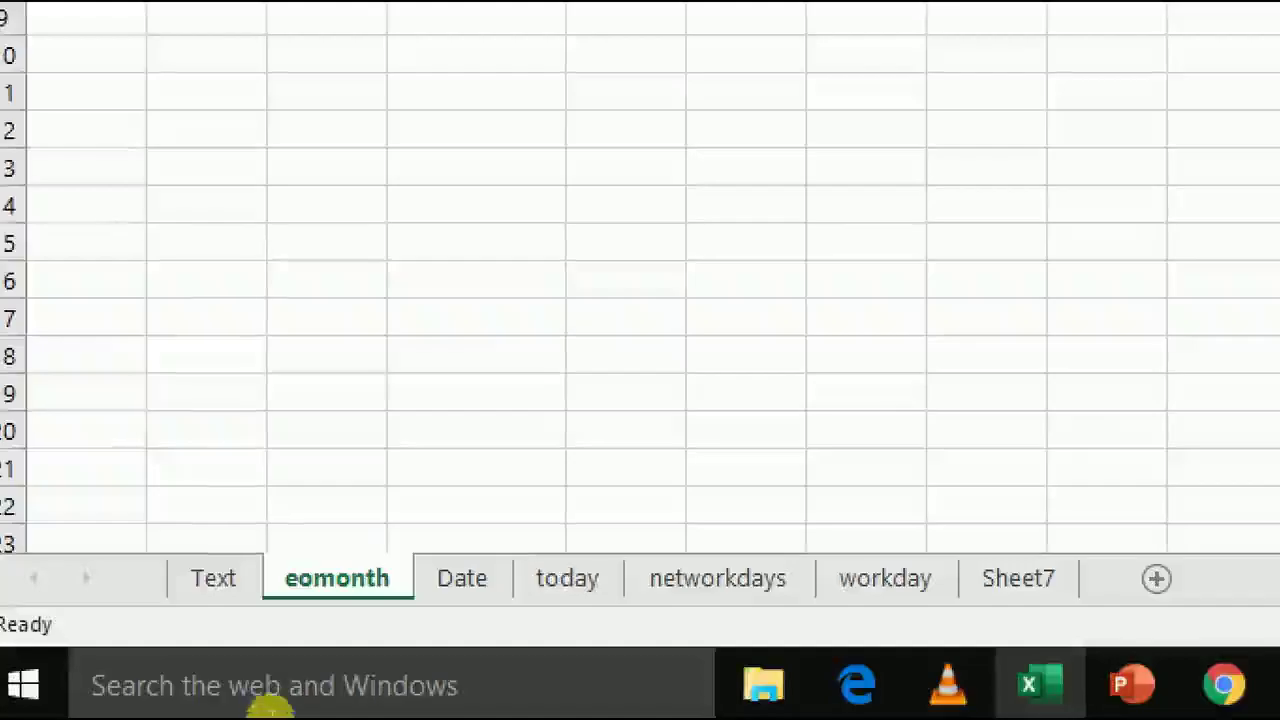
{"action": "key", "text": "ctrl+Page_Down"}
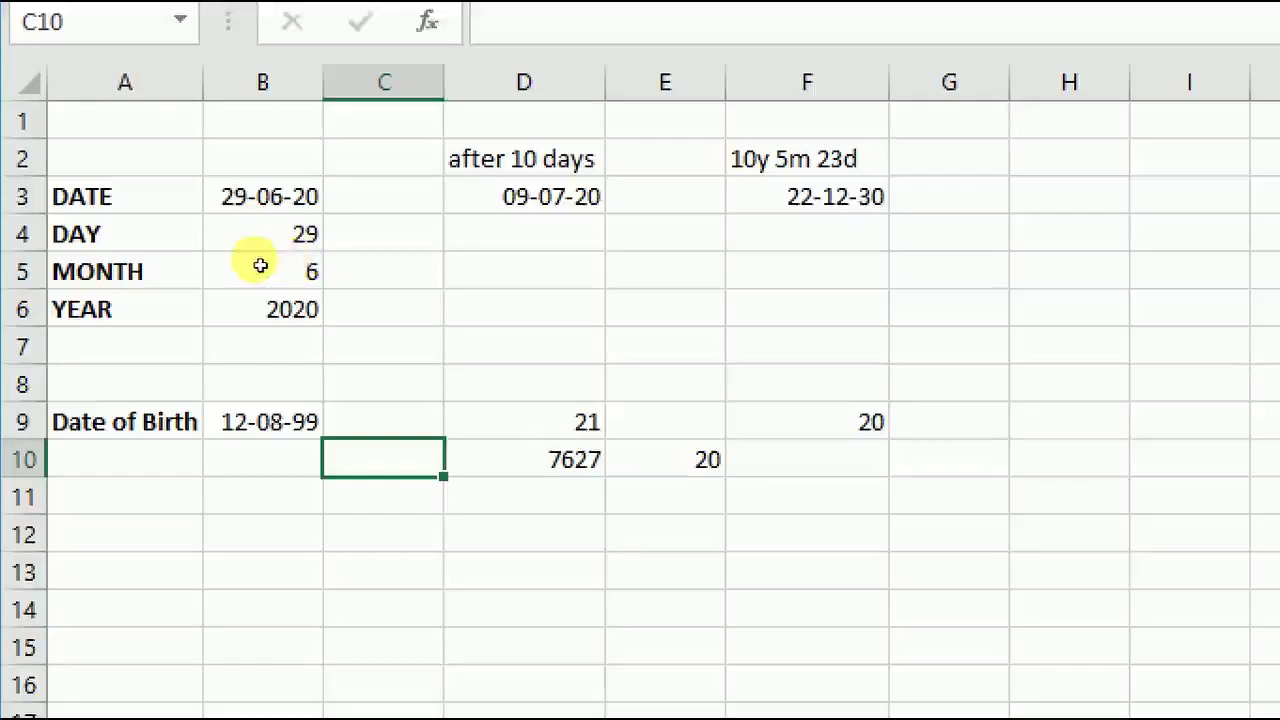
Clear the old values in D3:F4, B3:B6 and D9:F10.
{"action": "left_click_drag", "start_coordinate": [257, 263], "coordinate": [428, 280]}
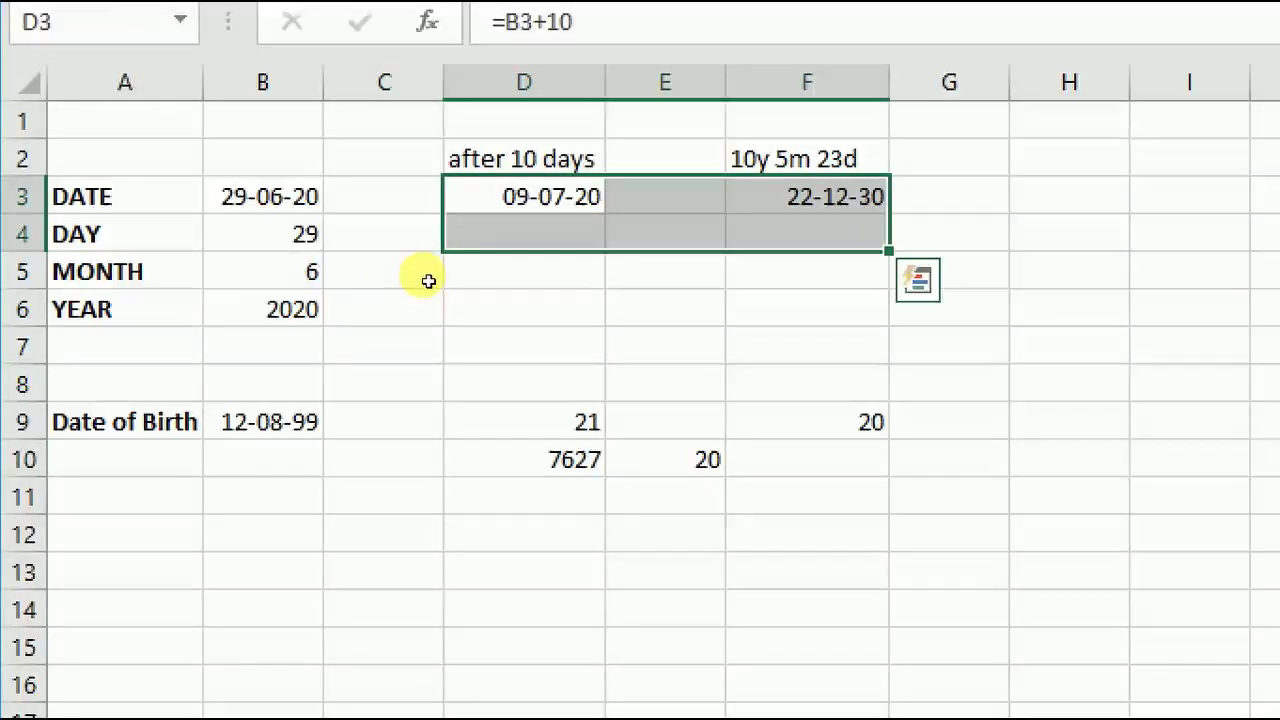
{"action": "key", "text": "Delete"}
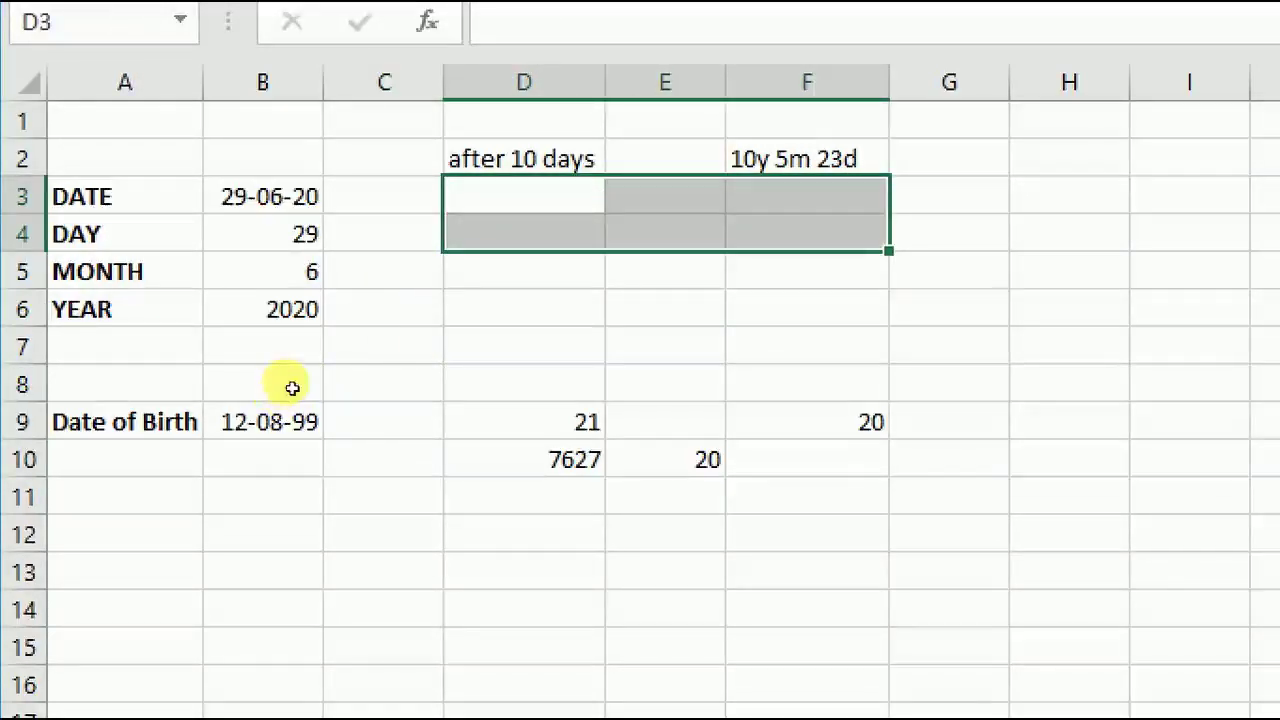
{"action": "key", "text": "Down"}
{"action": "key", "text": "Down"}
{"action": "key", "text": "Down"}
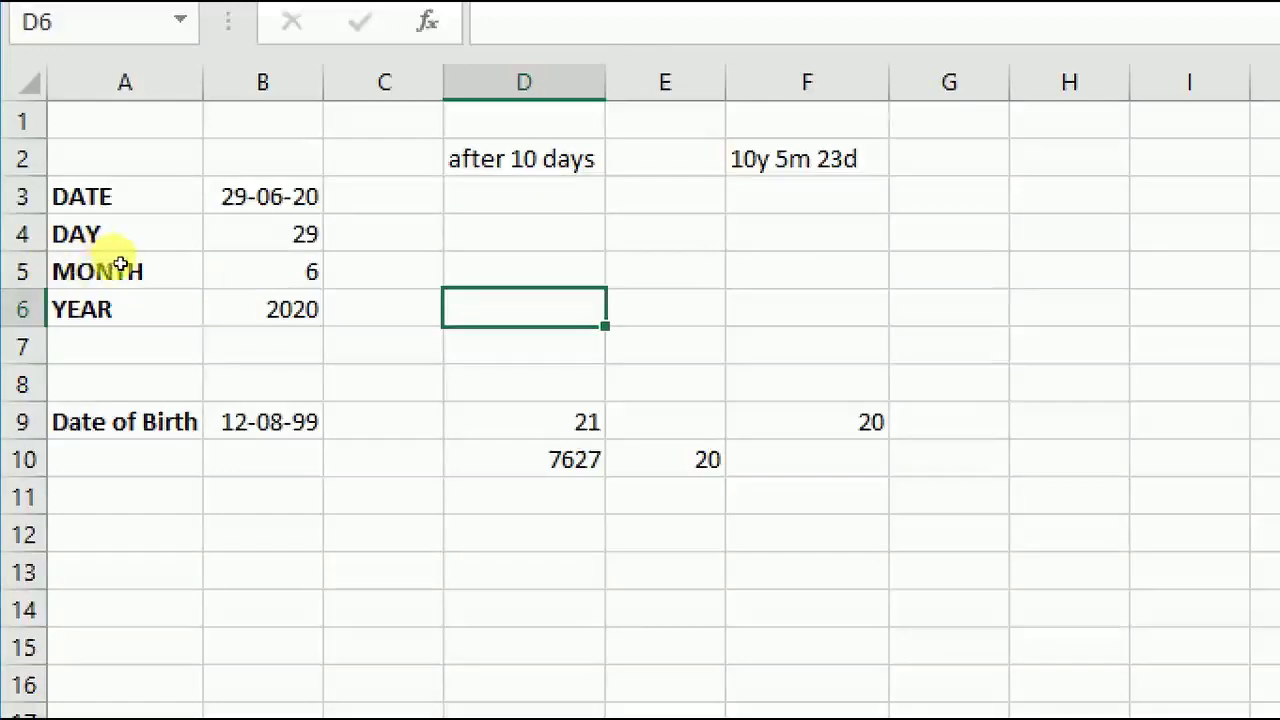
{"action": "left_click_drag", "start_coordinate": [122, 262], "coordinate": [143, 321]}
{"action": "key", "text": "Delete"}
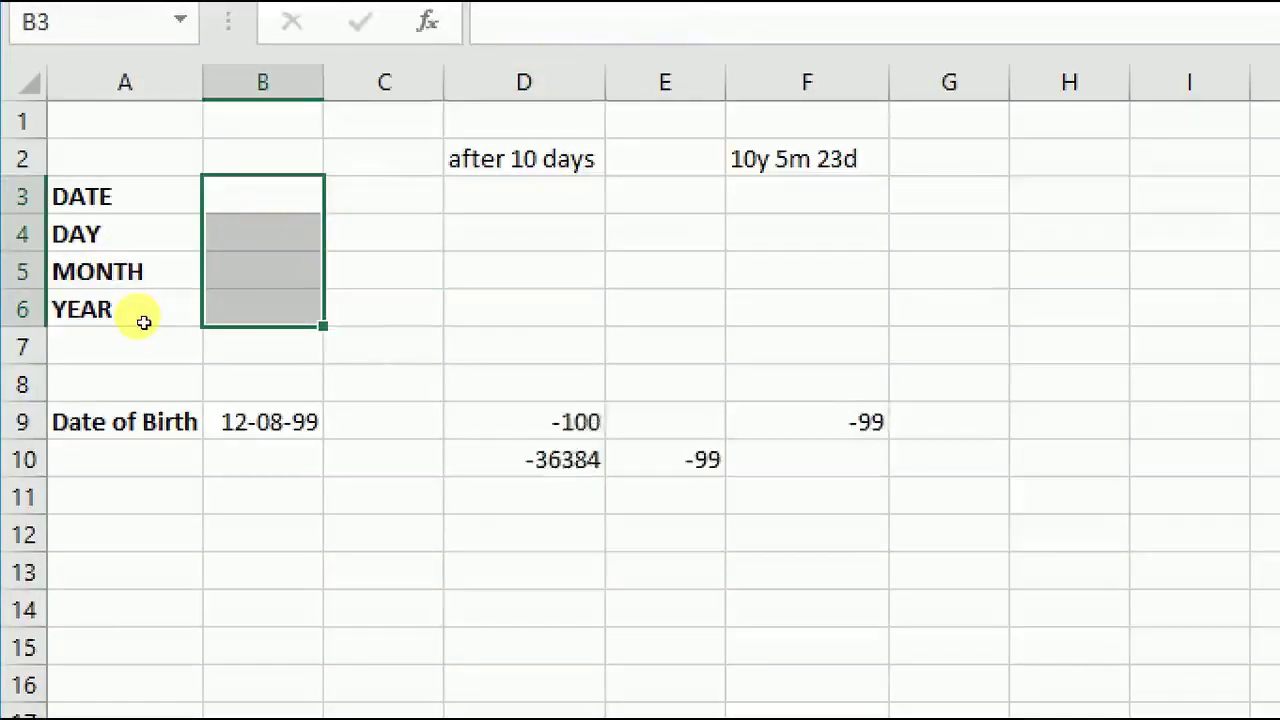
{"action": "key", "text": "Left"}
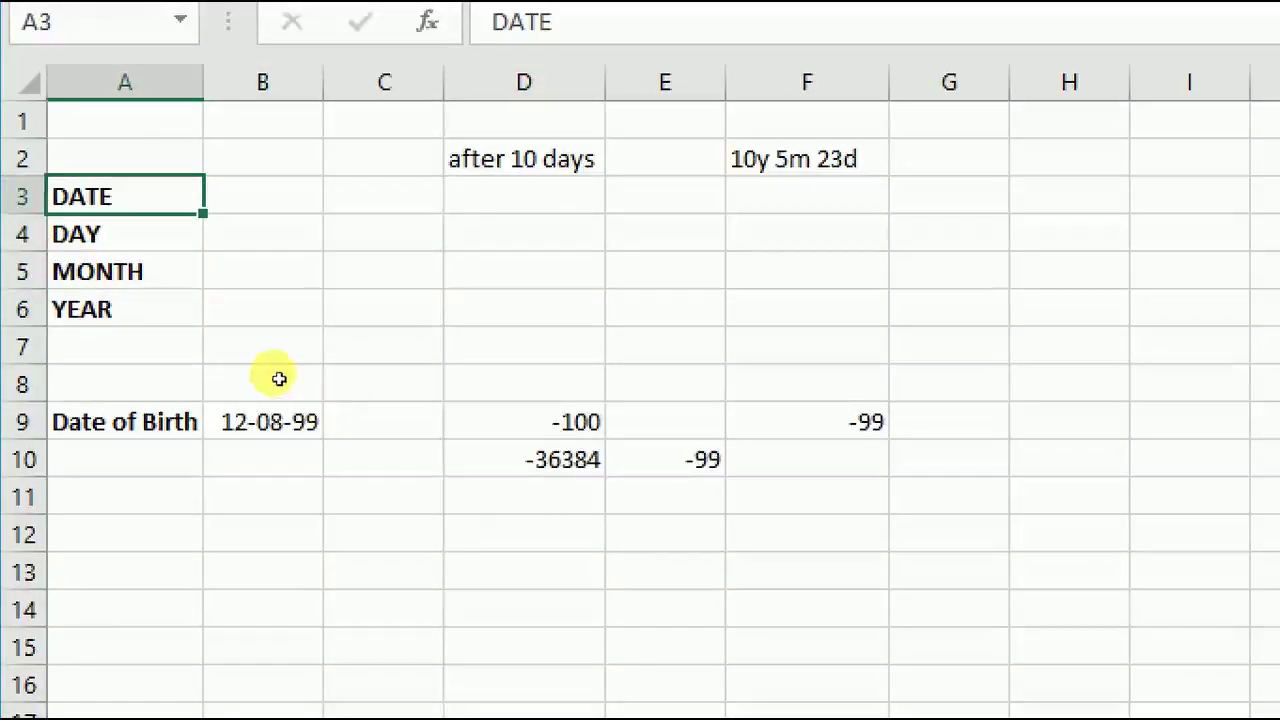
{"action": "left_click_drag", "start_coordinate": [300, 378], "coordinate": [434, 401]}
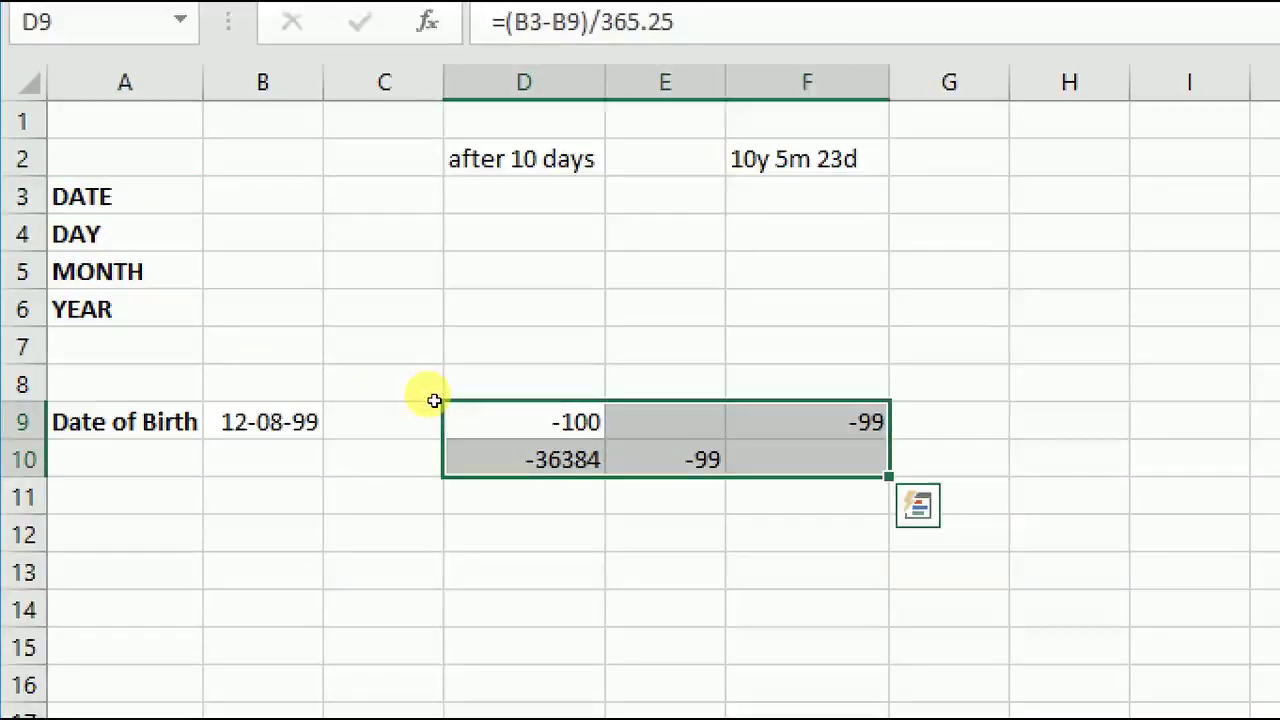
{"action": "key", "text": "Delete"}
Enter =DATE(2020,06,29) in B3 so it shows 29-06-20.
{"action": "key", "text": "Up"}
{"action": "key", "text": "Up"}
{"action": "key", "text": "Up"}
{"action": "key", "text": "Left"}
{"action": "key", "text": "Left"}
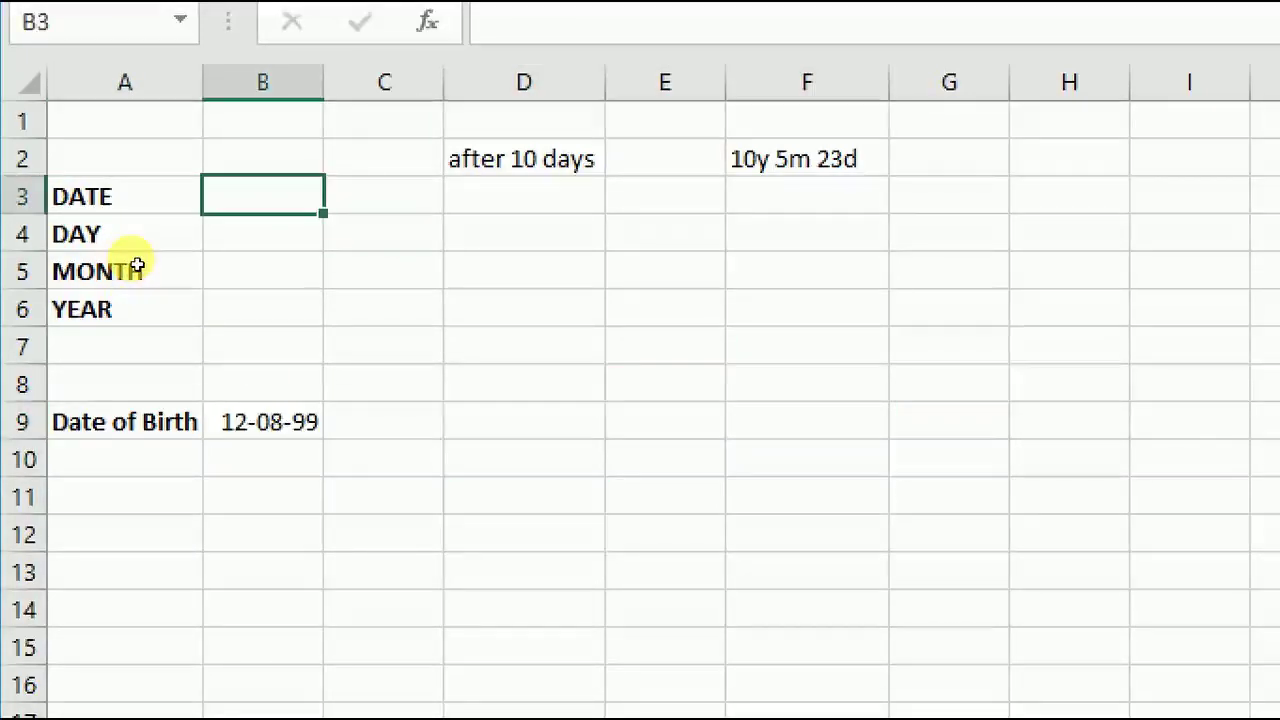
{"action": "type", "text": "="}
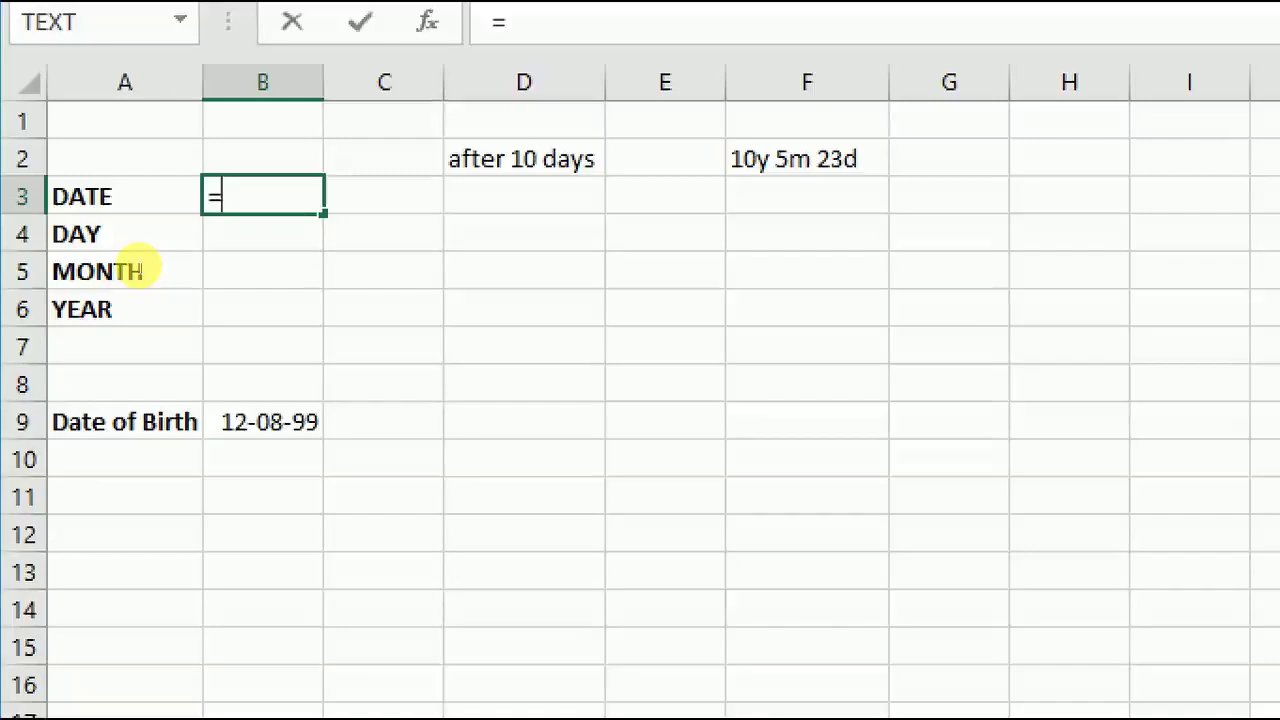
{"action": "type", "text": "da"}
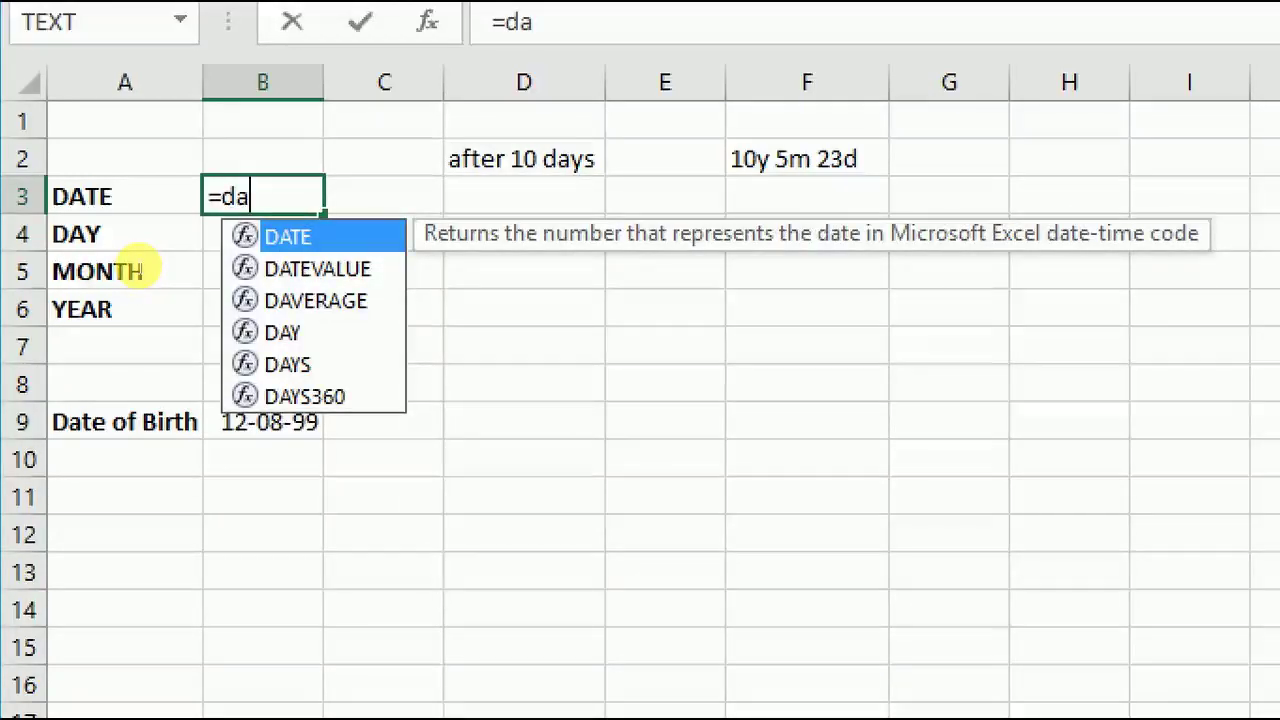
{"action": "key", "text": "Tab"}
{"action": "type", "text": "202"}
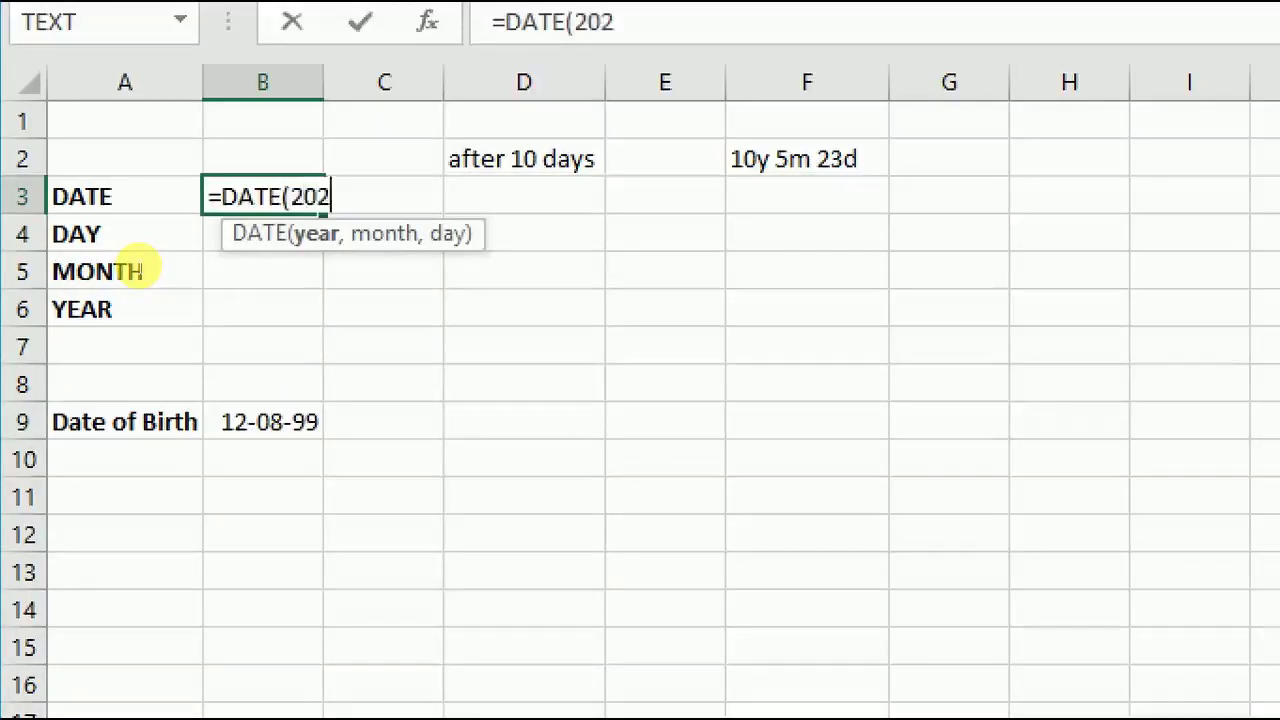
{"action": "type", "text": "0,"}
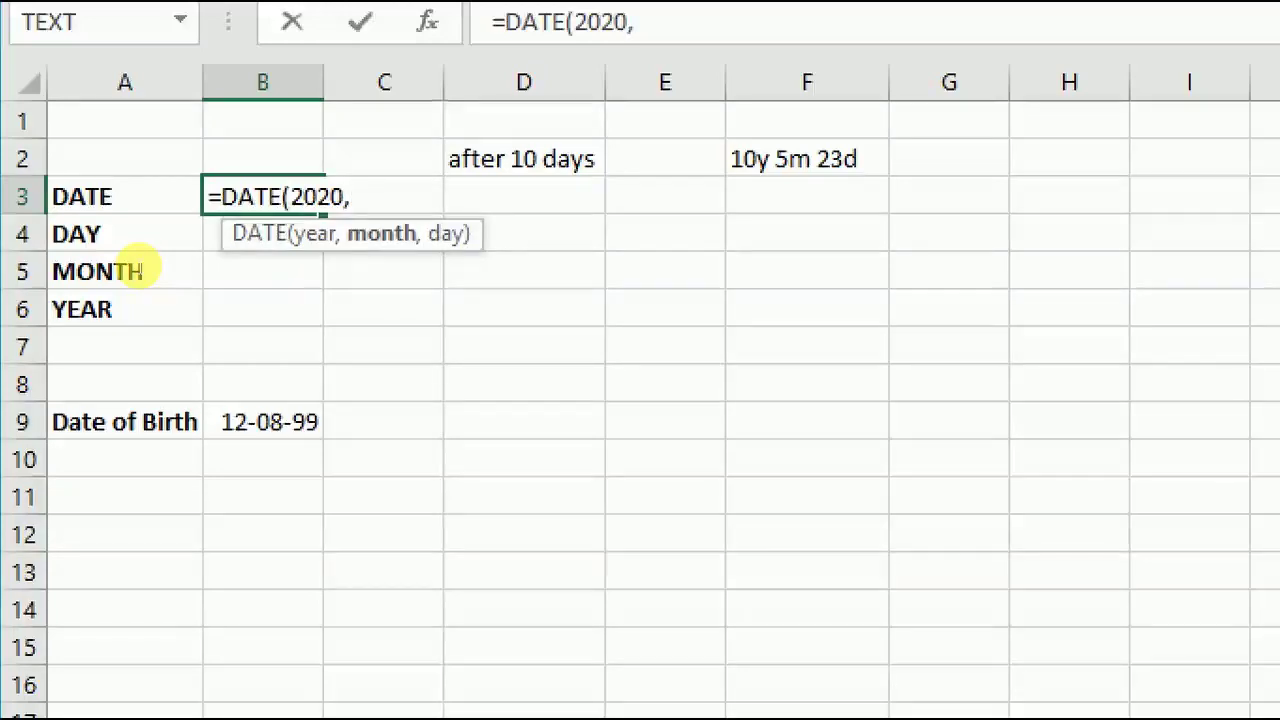
{"action": "type", "text": "06,29"}
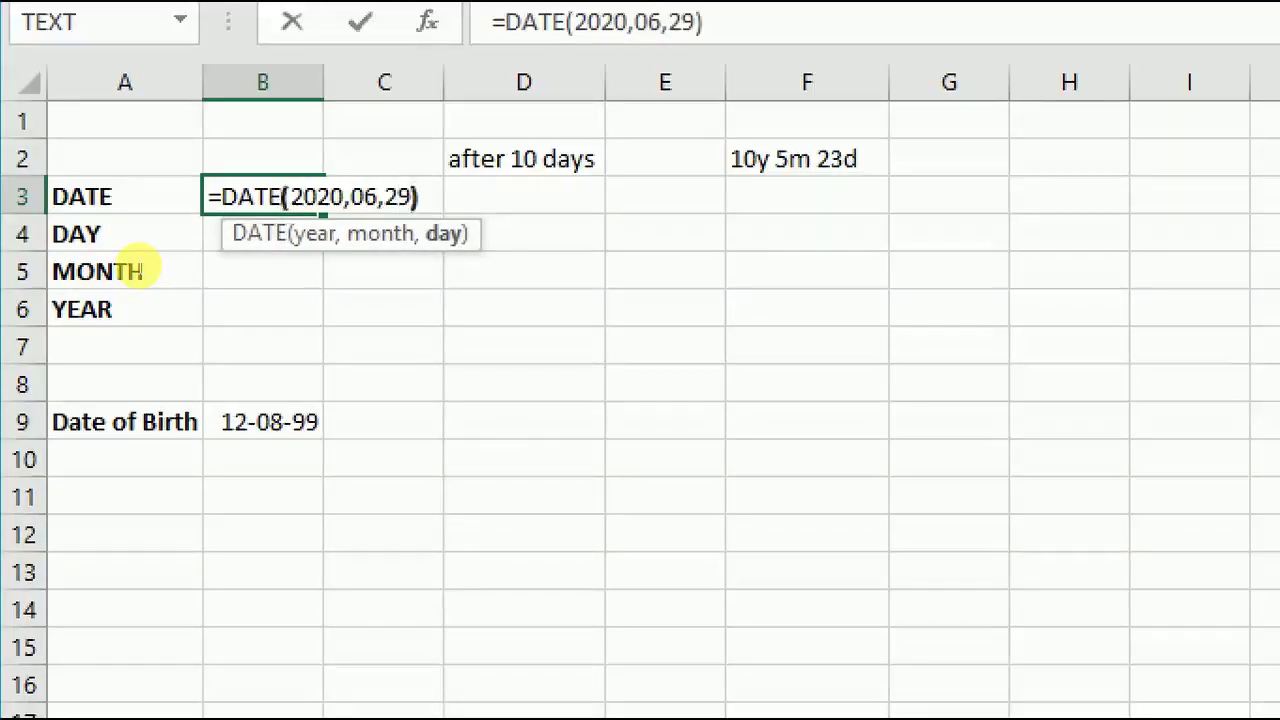
{"action": "key", "text": "Return"}
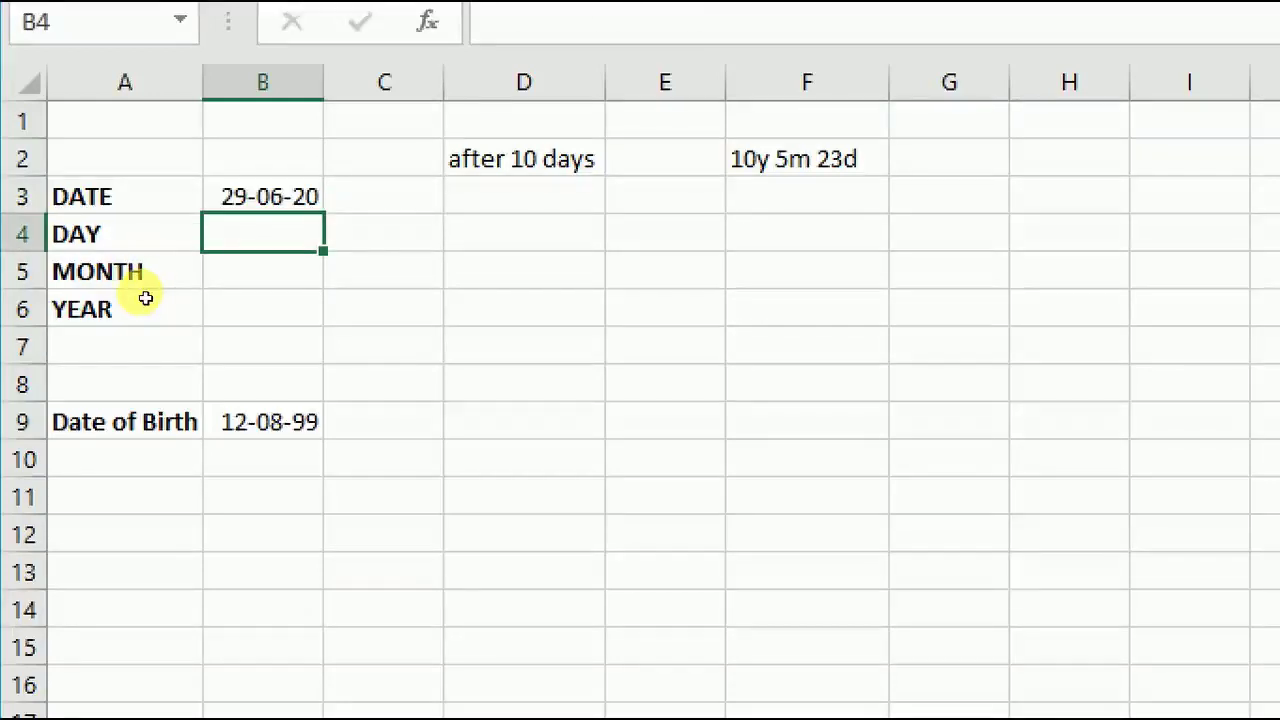
{"action": "key", "text": "Down"}
{"action": "key", "text": "Up"}
{"action": "key", "text": "Up"}
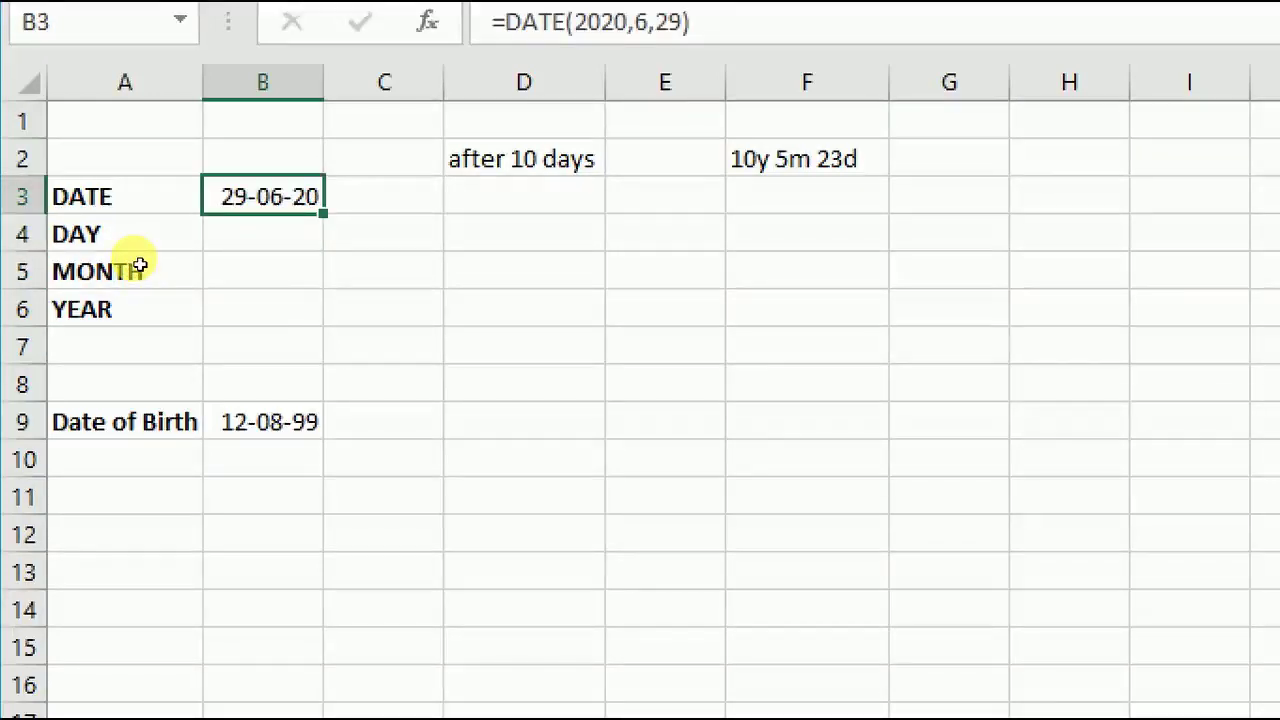
{"action": "key", "text": "Down"}
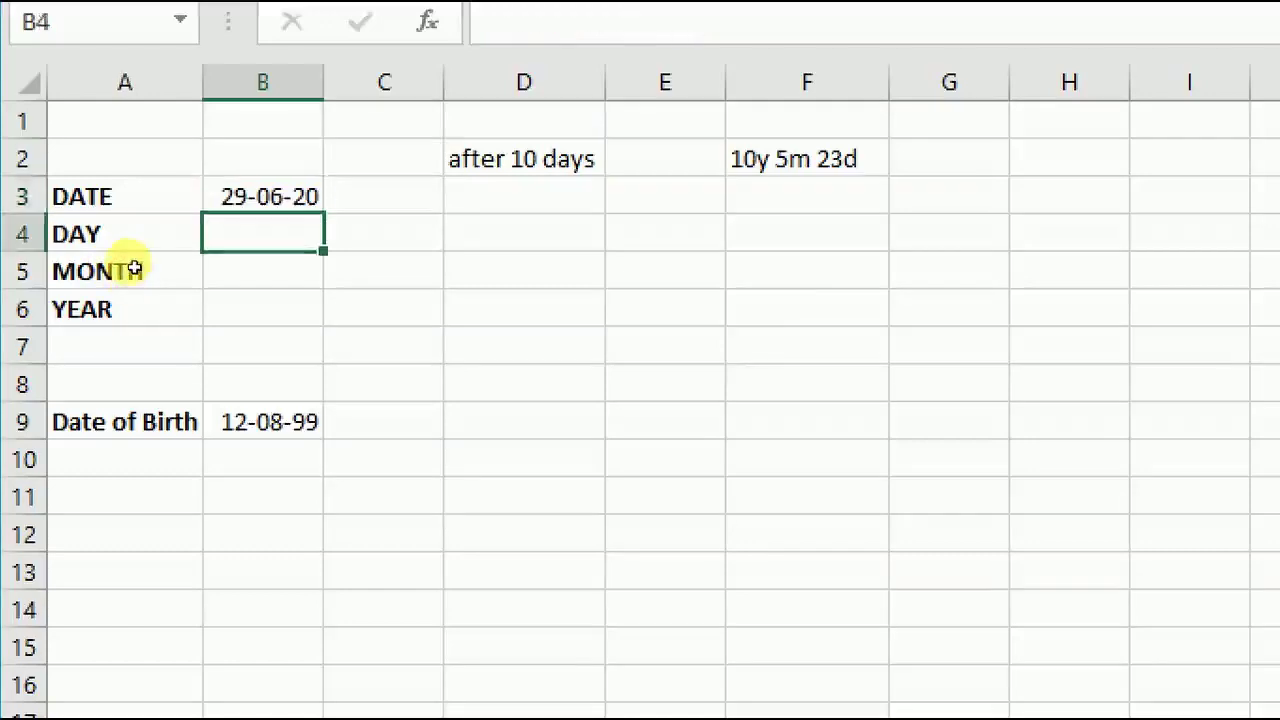
{"action": "key", "text": "Up"}
{"action": "key", "text": "Right"}
{"action": "key", "text": "Right"}
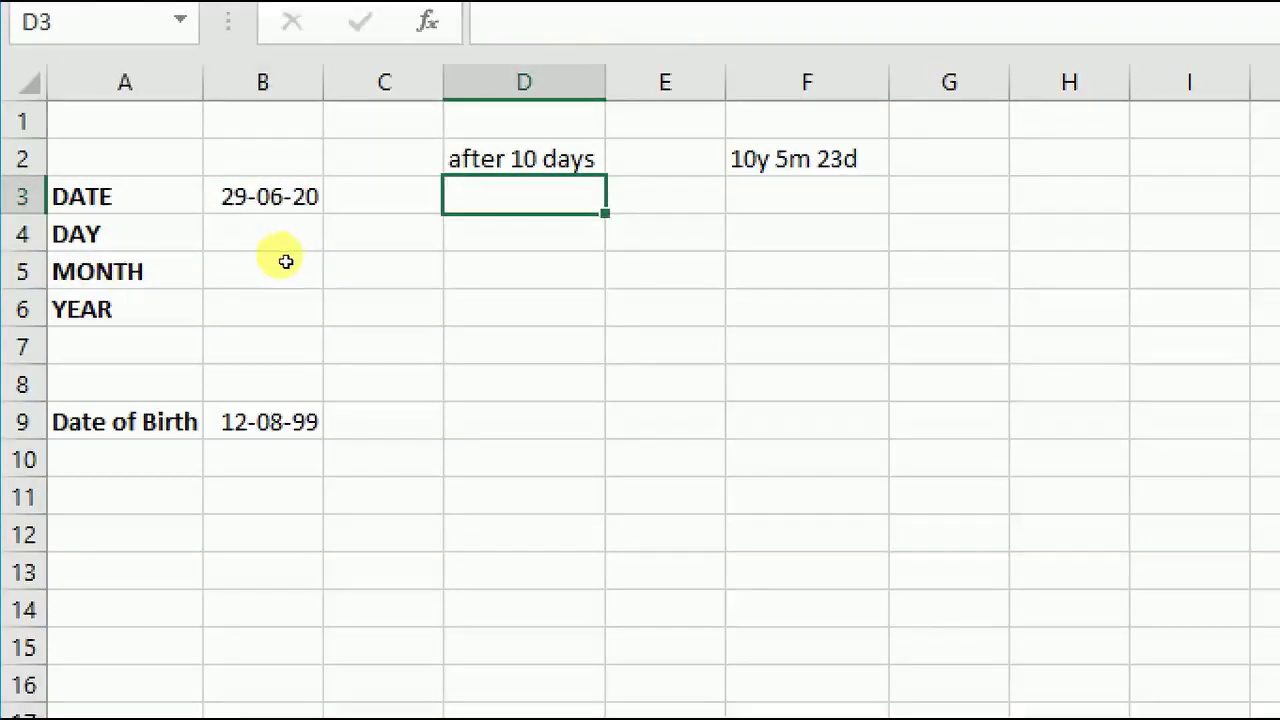
Enter a formula in D3 adding 10 days to the date in B3.
{"action": "key", "text": "Left"}
{"action": "key", "text": "Left"}
{"action": "key", "text": "Right"}
{"action": "key", "text": "Right"}
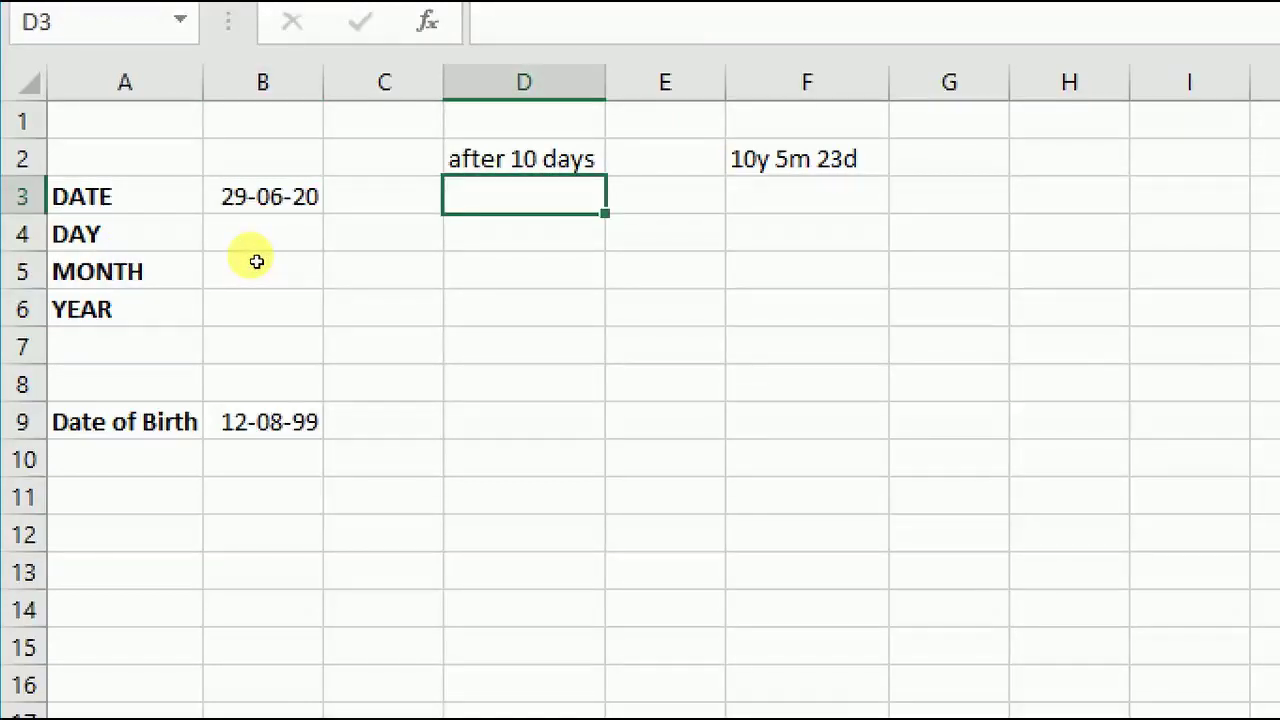
{"action": "type", "text": "="}
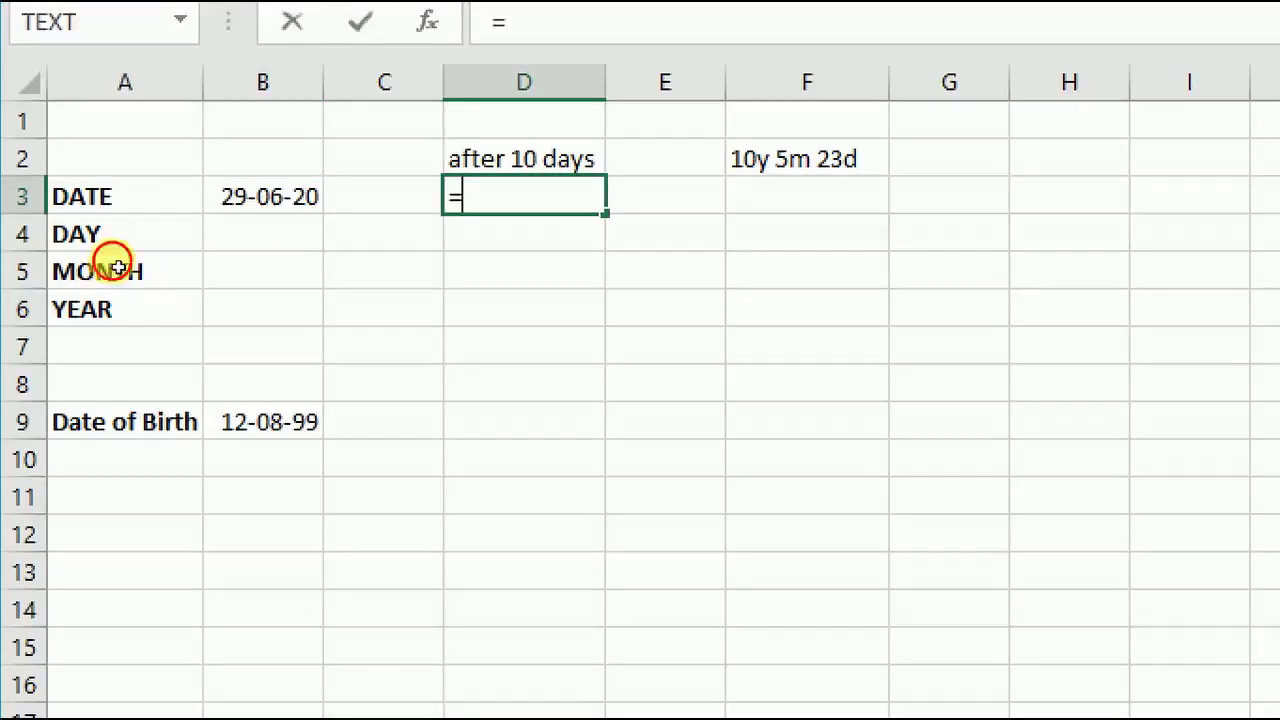
{"action": "key", "text": "Left"}
{"action": "key", "text": "Left"}
{"action": "type", "text": "+"}
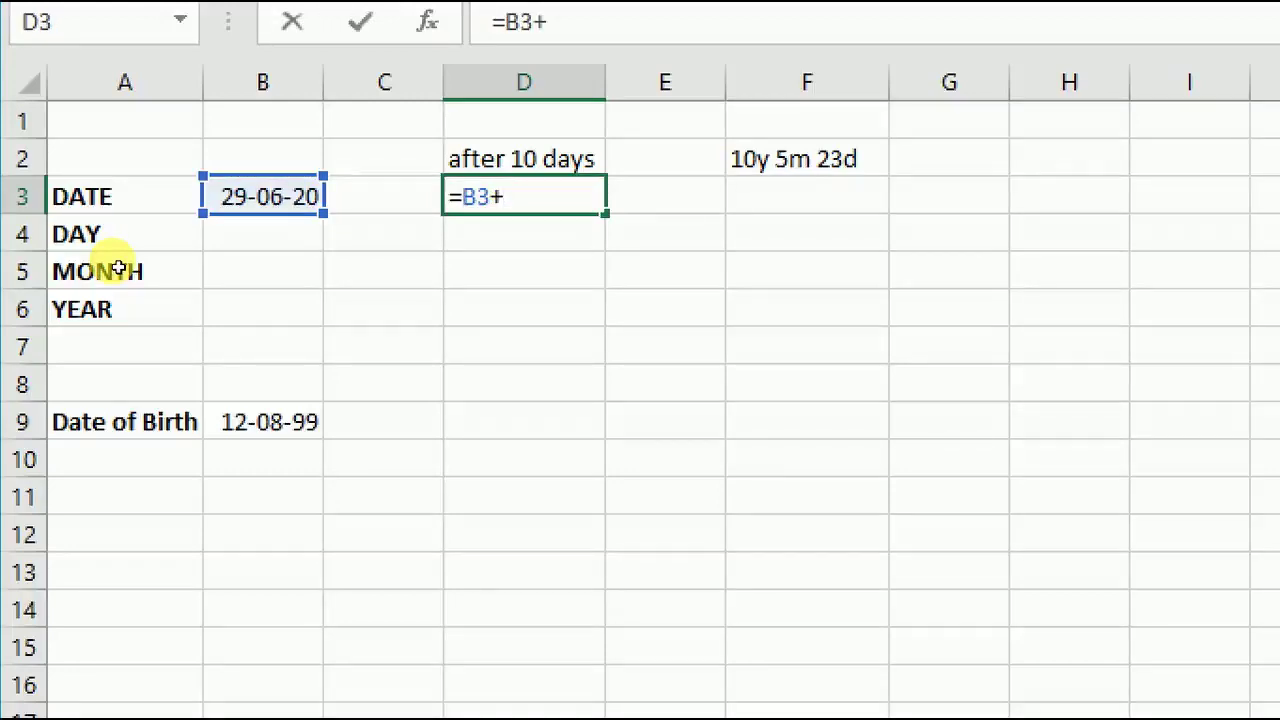
{"action": "key", "text": "Return"}
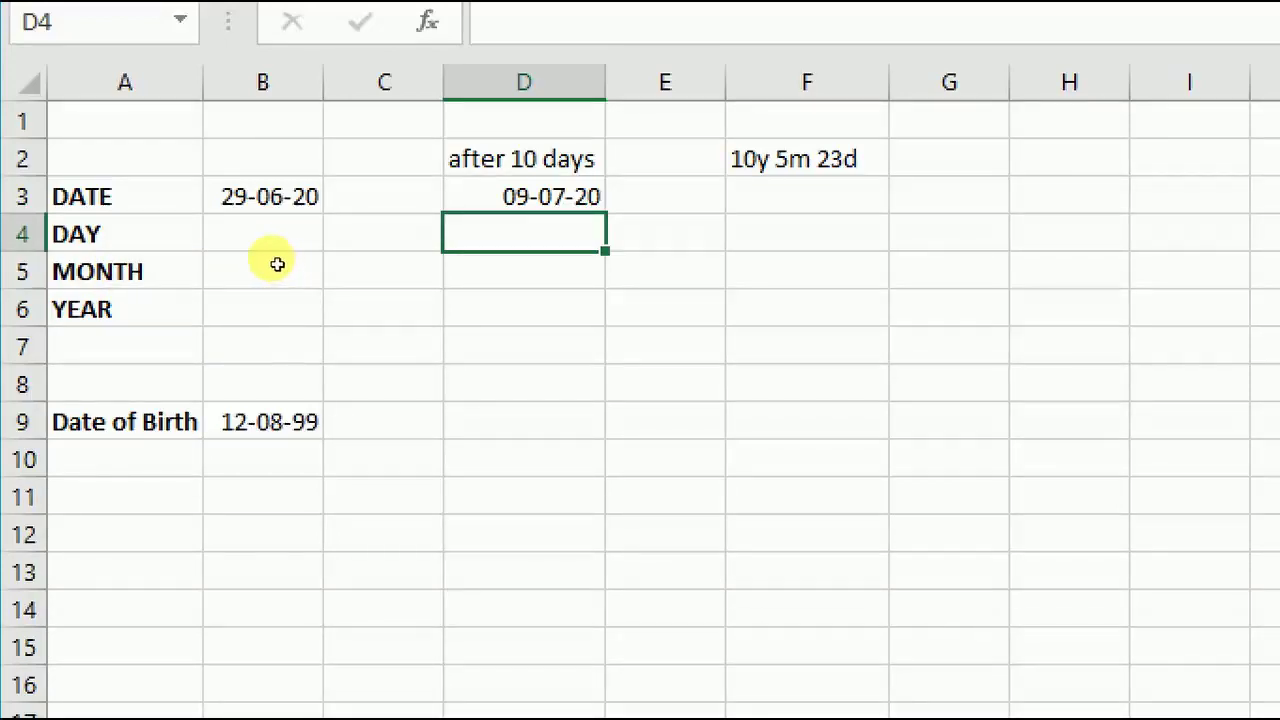
Rename the D2 heading to 'after 15 days' and change D3 to =B3+15, giving 14-07-20.
{"action": "key", "text": "Up"}
{"action": "key", "text": "Up"}
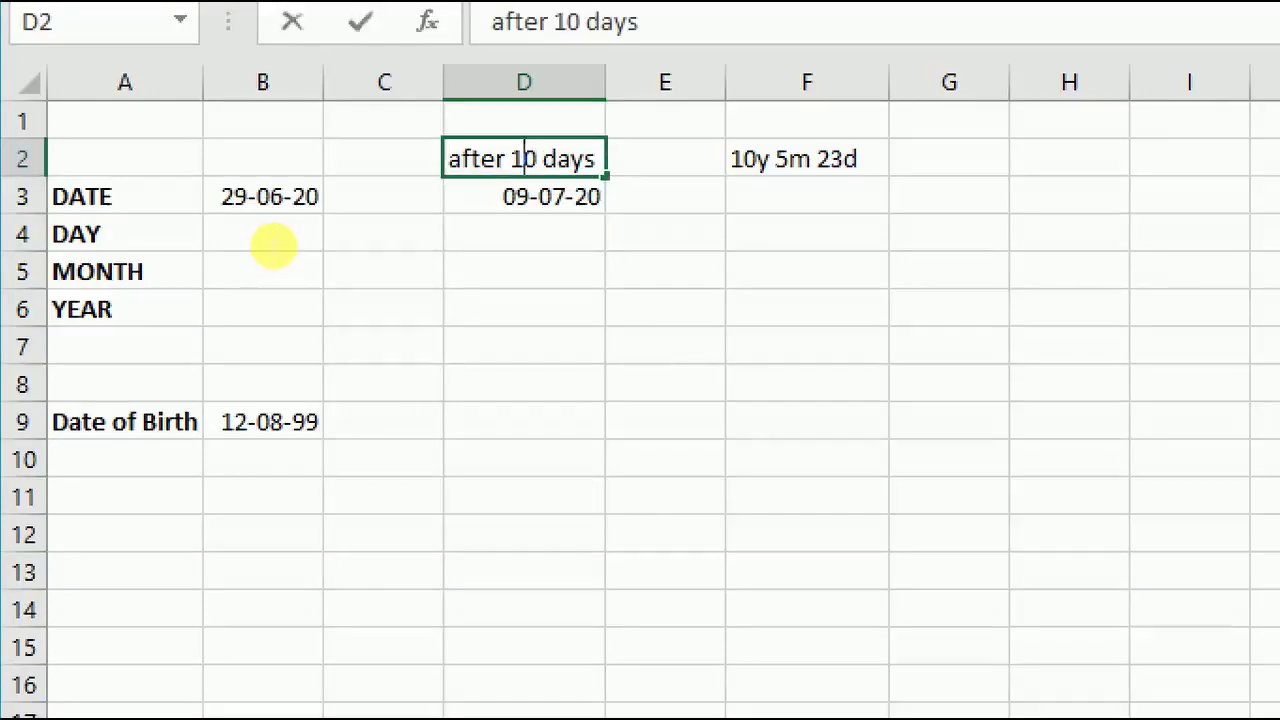
{"action": "key", "text": "BackSpace"}
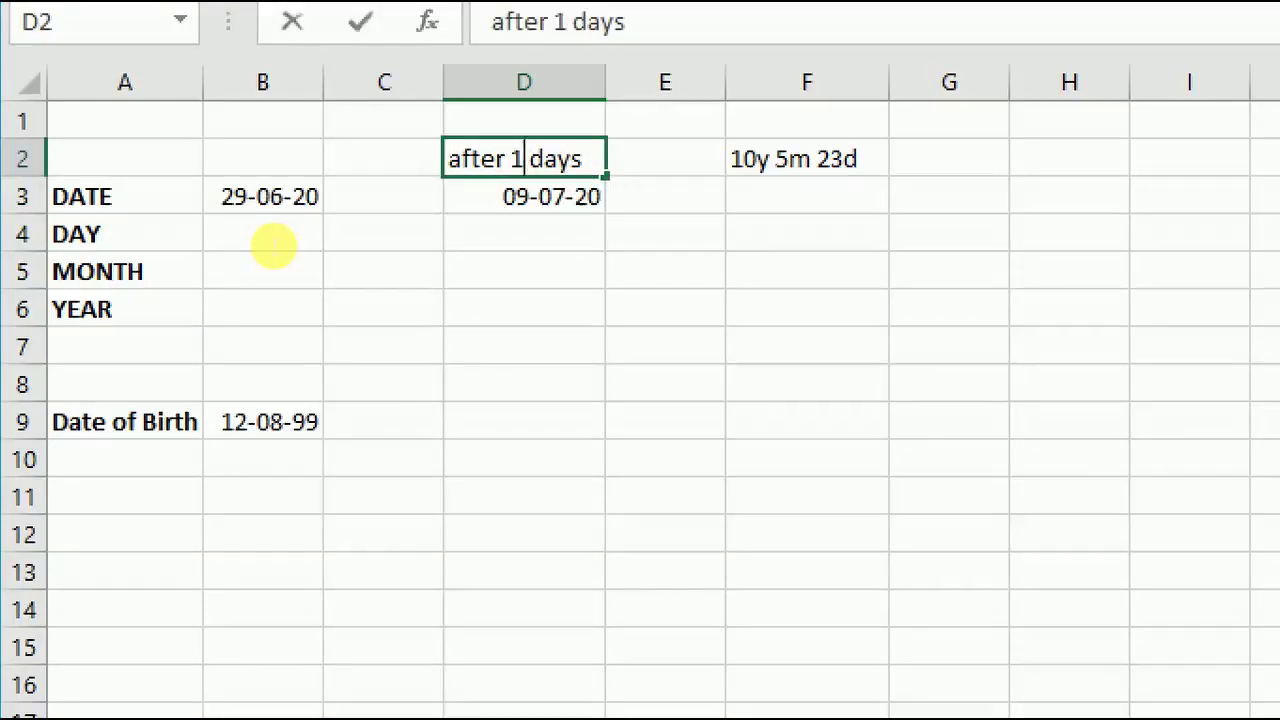
{"action": "type", "text": "7"}
{"action": "key", "text": "BackSpace"}
{"action": "key", "text": "BackSpace"}
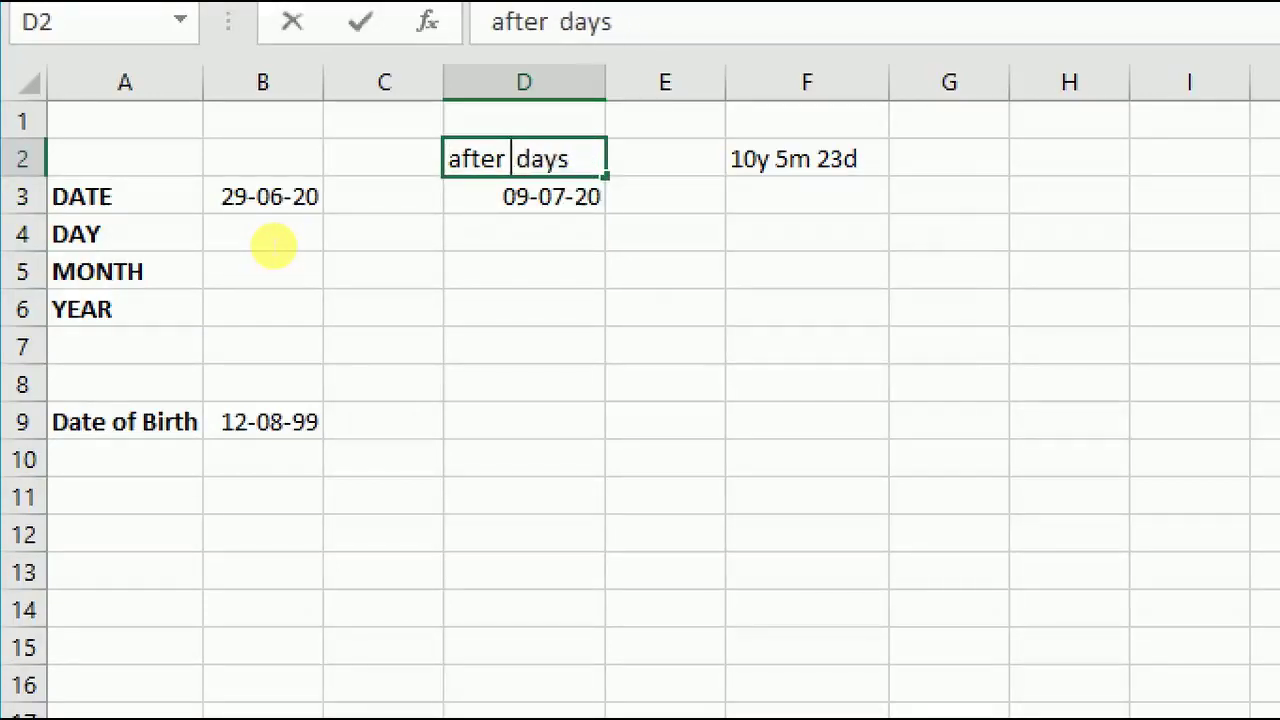
{"action": "type", "text": "15"}
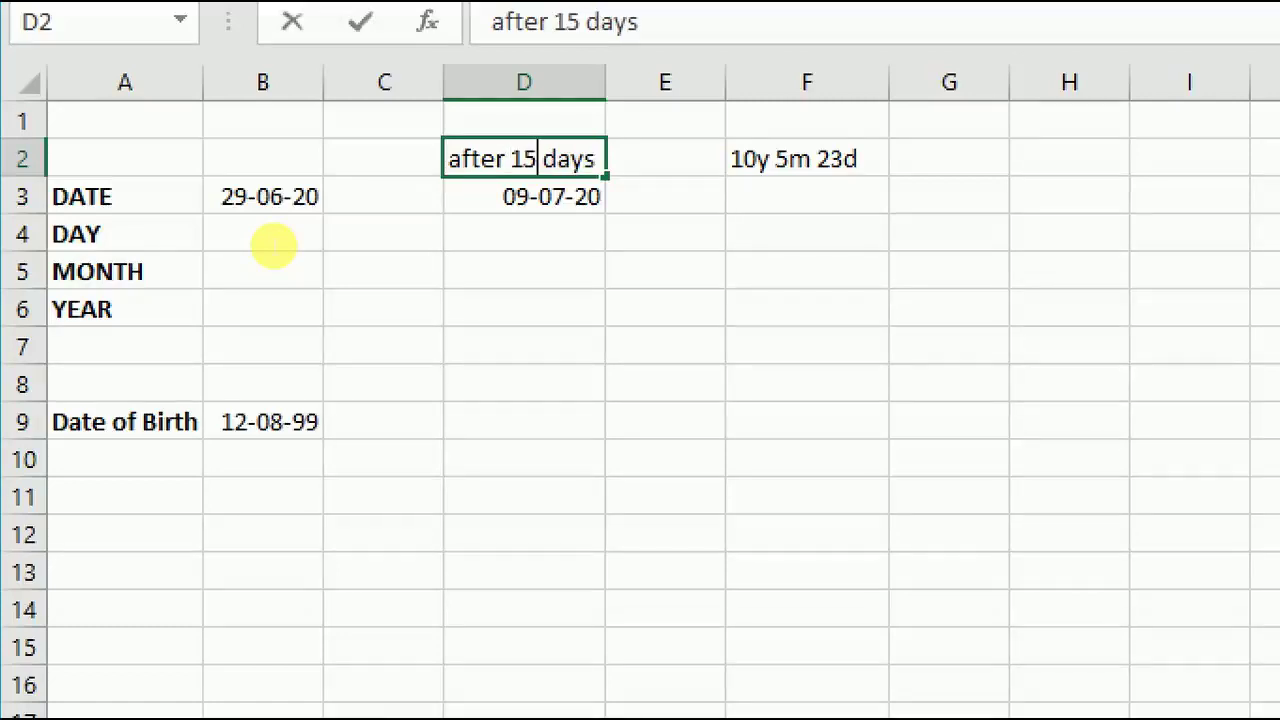
{"action": "key", "text": "Return"}
{"action": "key", "text": "F2"}
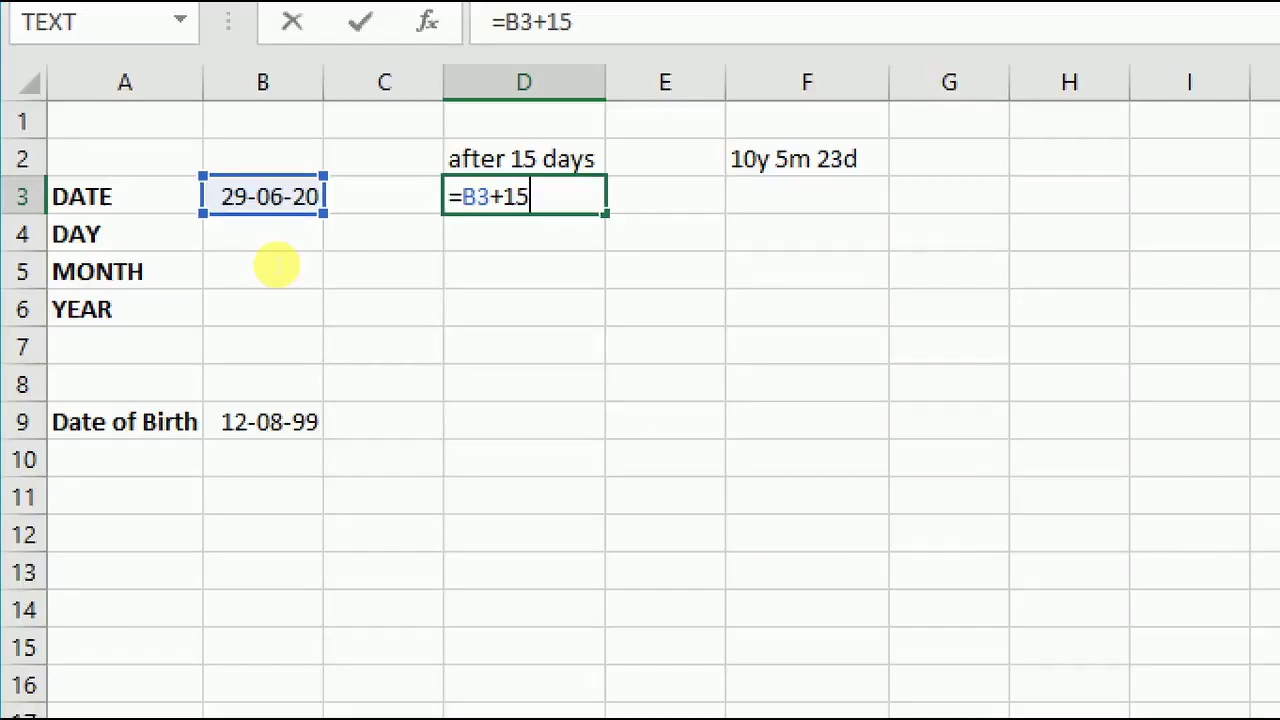
{"action": "key", "text": "Return"}
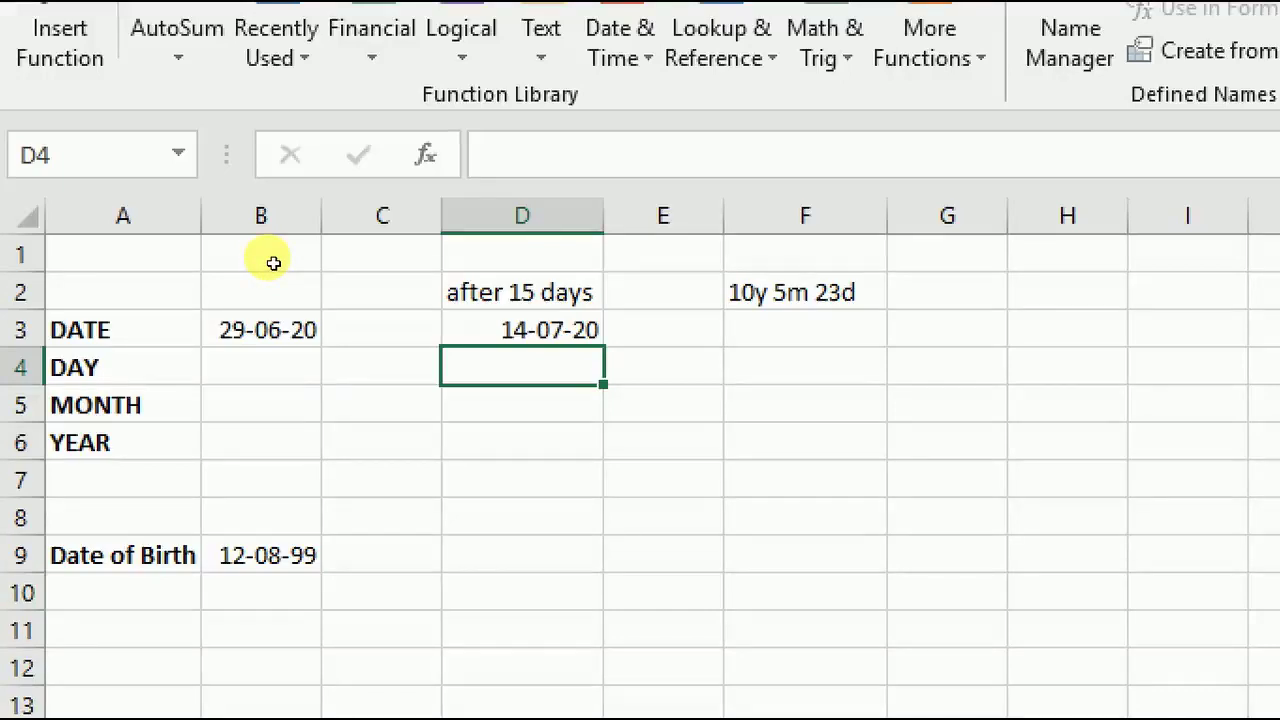
{"action": "key", "text": "Up"}
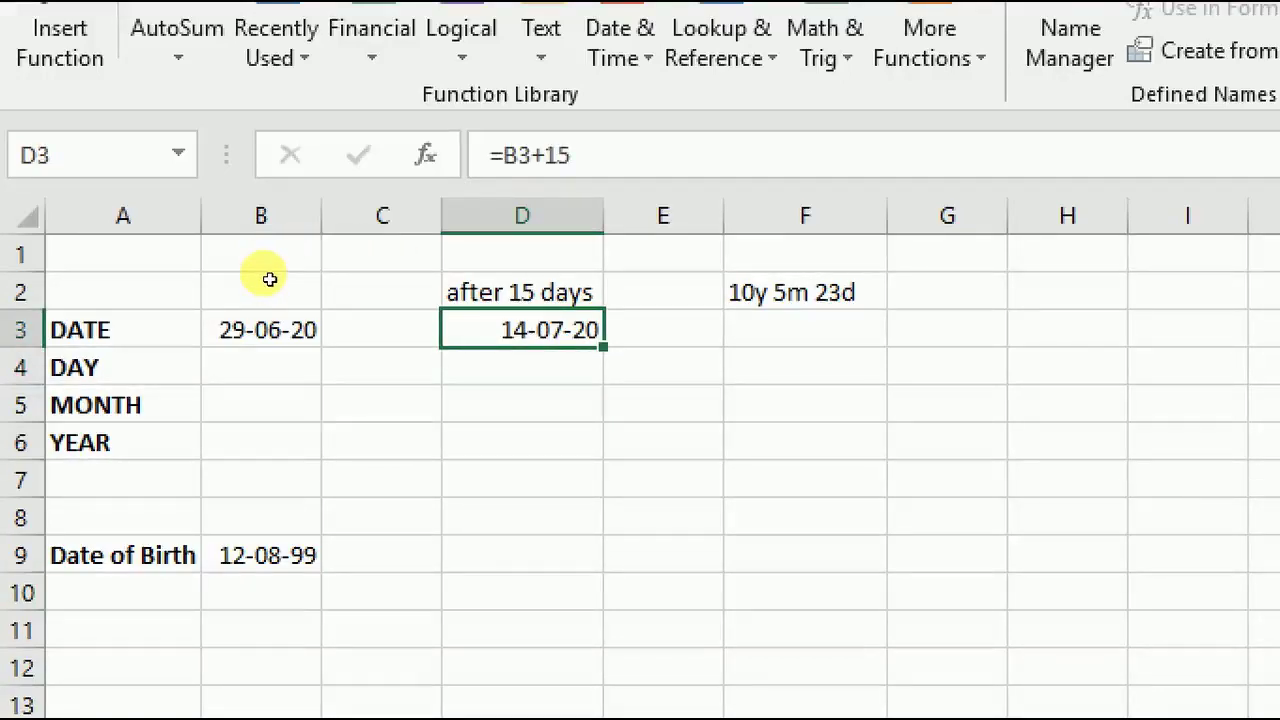
{"action": "key", "text": "Down"}
{"action": "key", "text": "Up"}
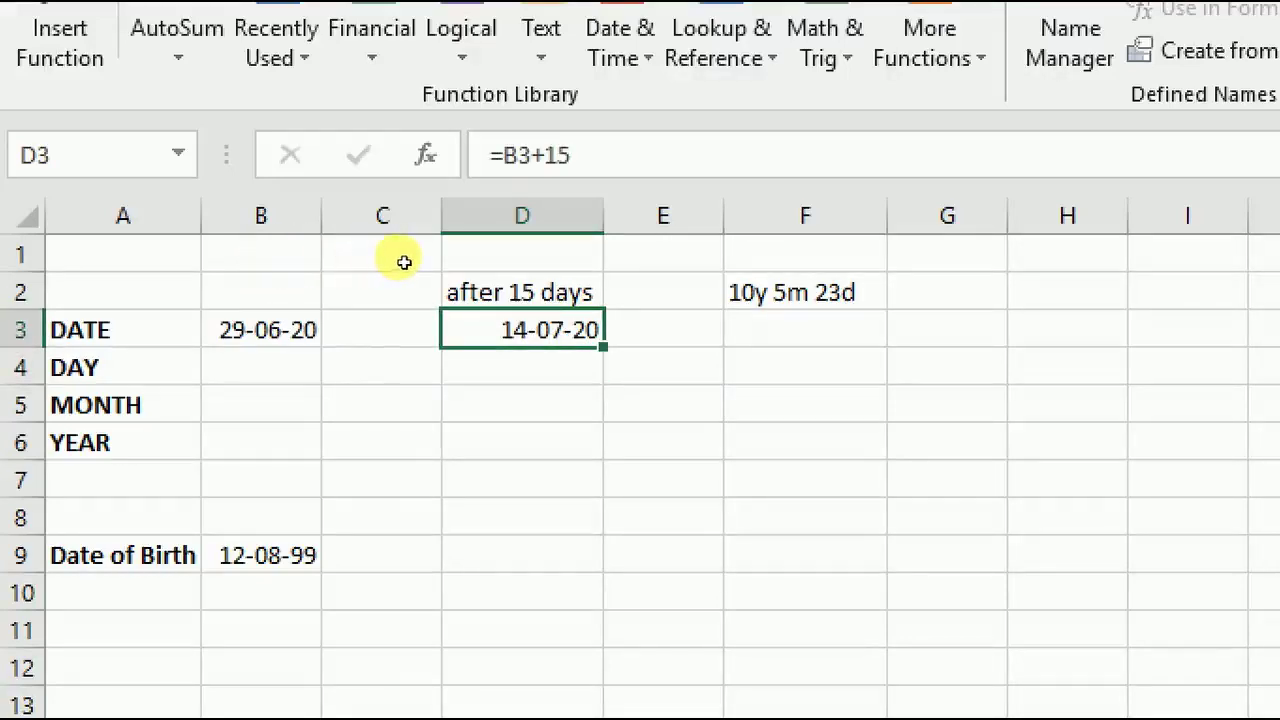
{"action": "key", "text": "Left"}
{"action": "key", "text": "Left"}
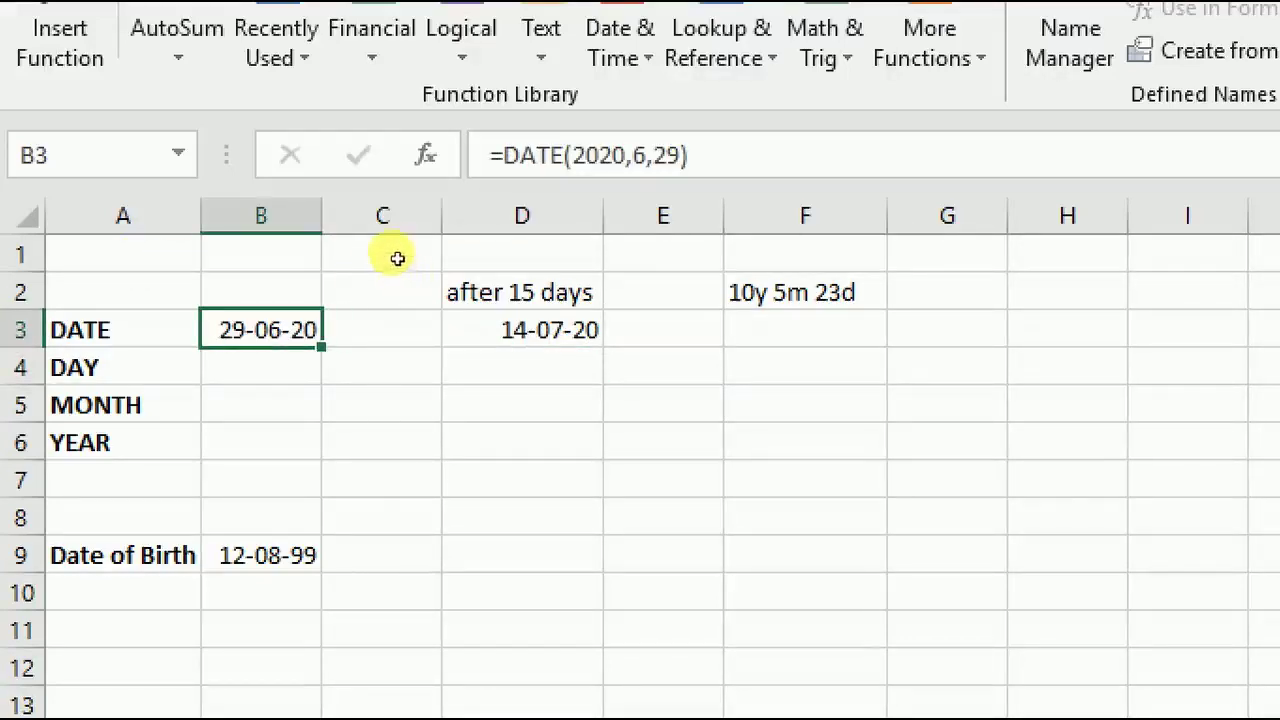
{"action": "key", "text": "Up"}
{"action": "key", "text": "Right"}
{"action": "key", "text": "Right"}
{"action": "key", "text": "Right"}
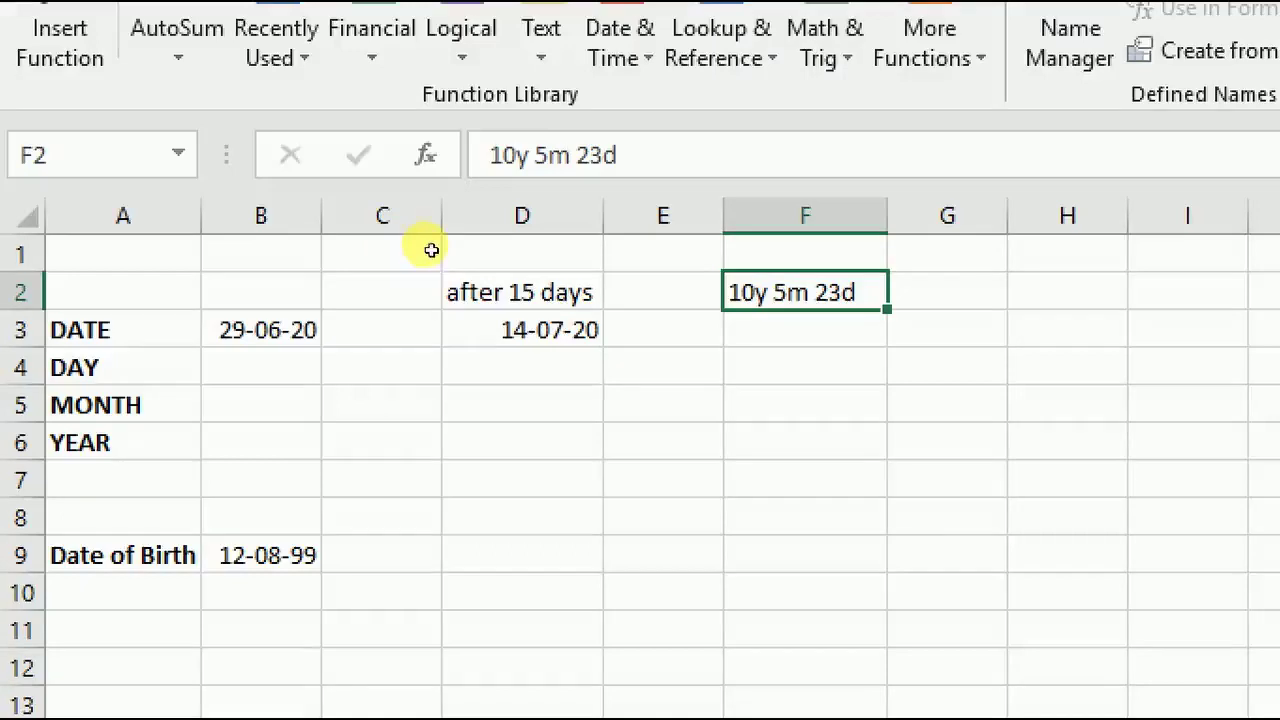
{"action": "key", "text": "Down"}
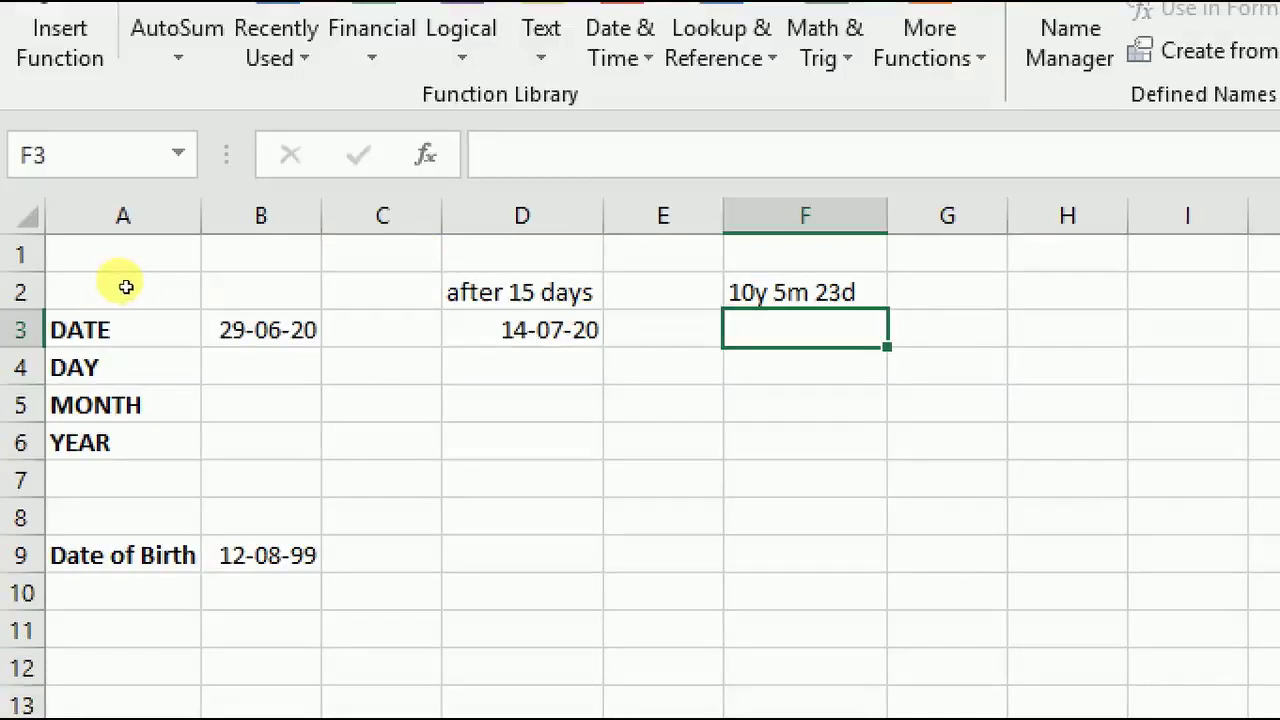
{"action": "key", "text": "Down"}
{"action": "key", "text": "Left"}
{"action": "key", "text": "Left"}
{"action": "key", "text": "Left"}
{"action": "key", "text": "Down"}
{"action": "key", "text": "Left"}
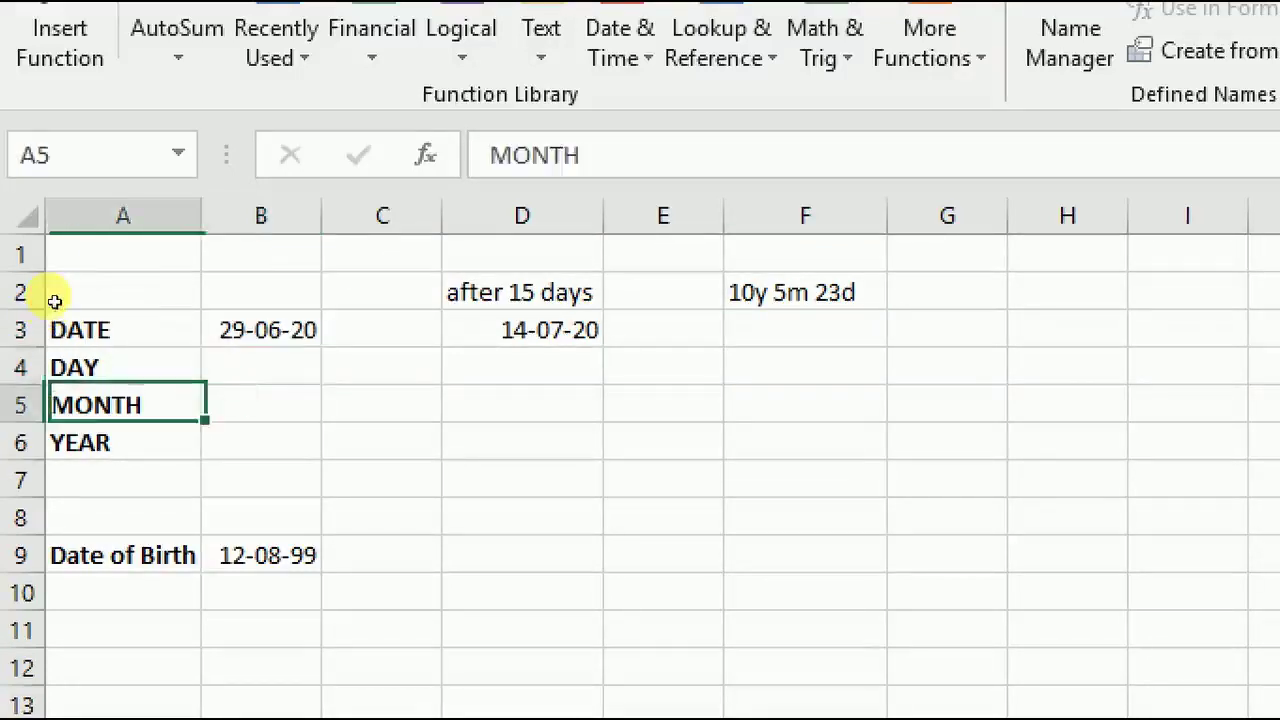
{"action": "key", "text": "Up"}
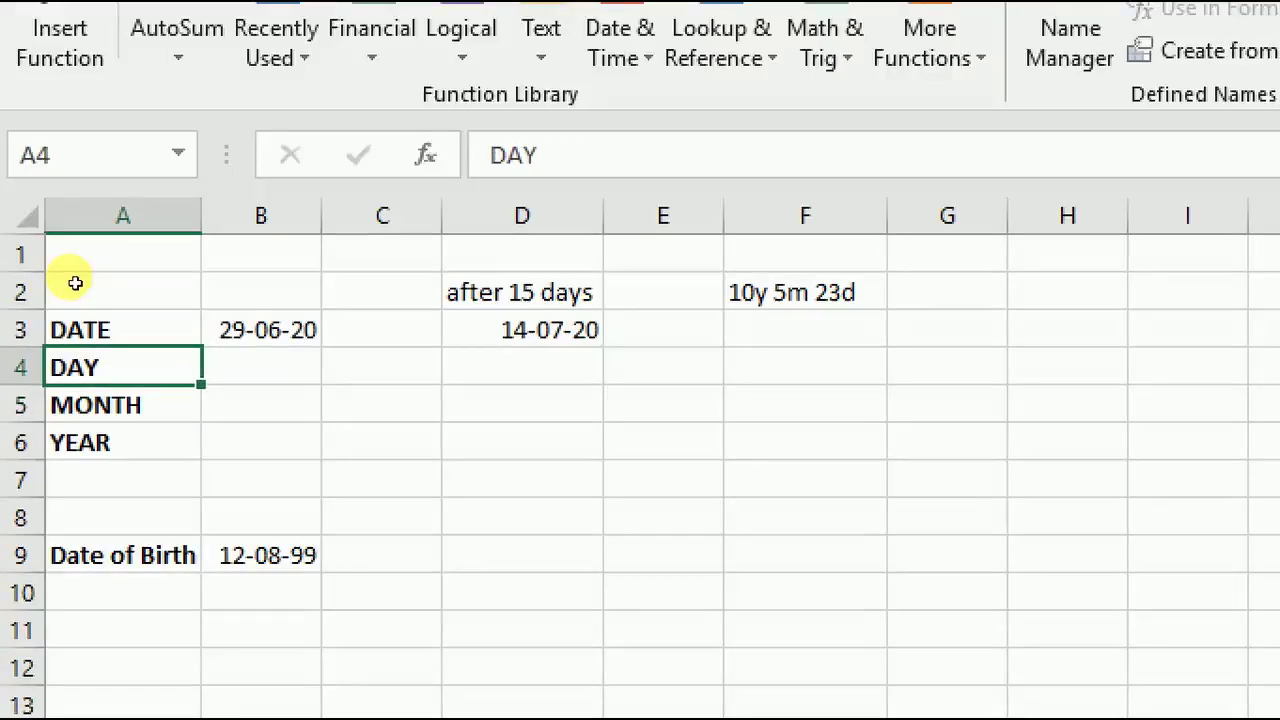
{"action": "key", "text": "Up"}
{"action": "key", "text": "Right"}
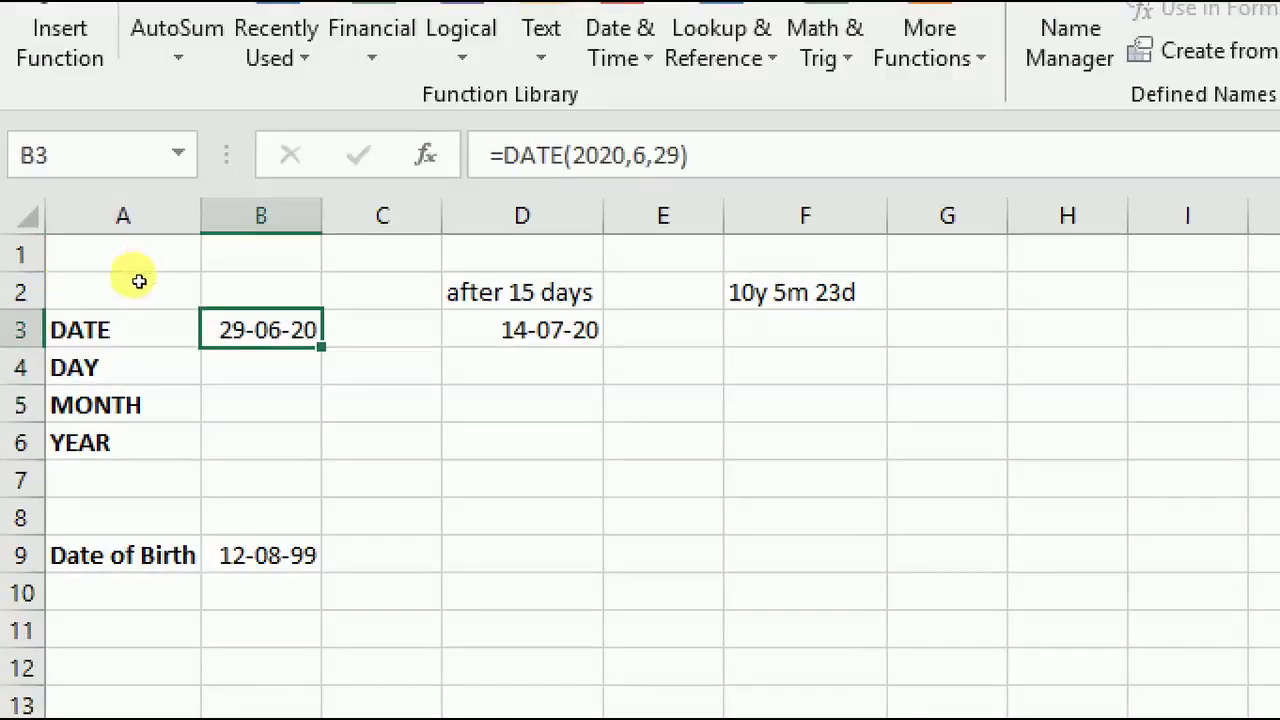
{"action": "key", "text": "Down"}
Enter =DAY(B3), =MONTH(B3) and =YEAR(B3) in B4:B6, returning 29, 6 and 2020.
{"action": "type", "text": "=da"}
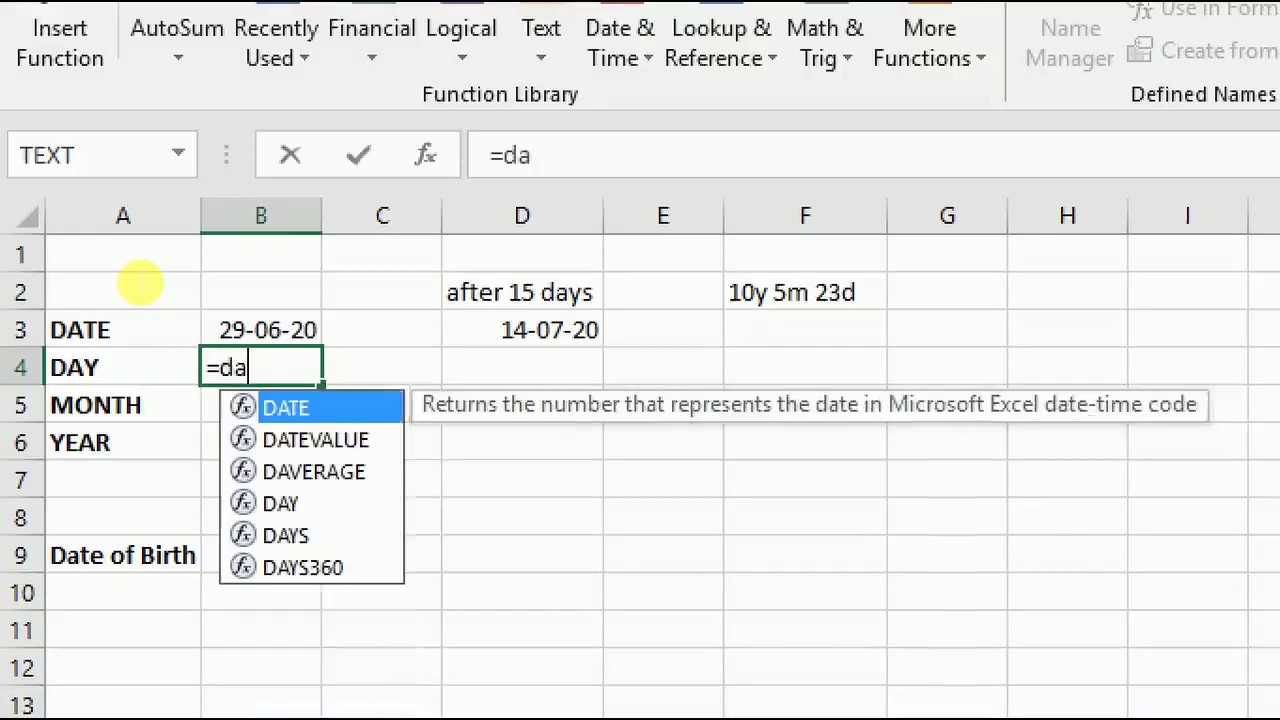
{"action": "type", "text": "y"}
{"action": "key", "text": "Tab"}
{"action": "key", "text": "Up"}
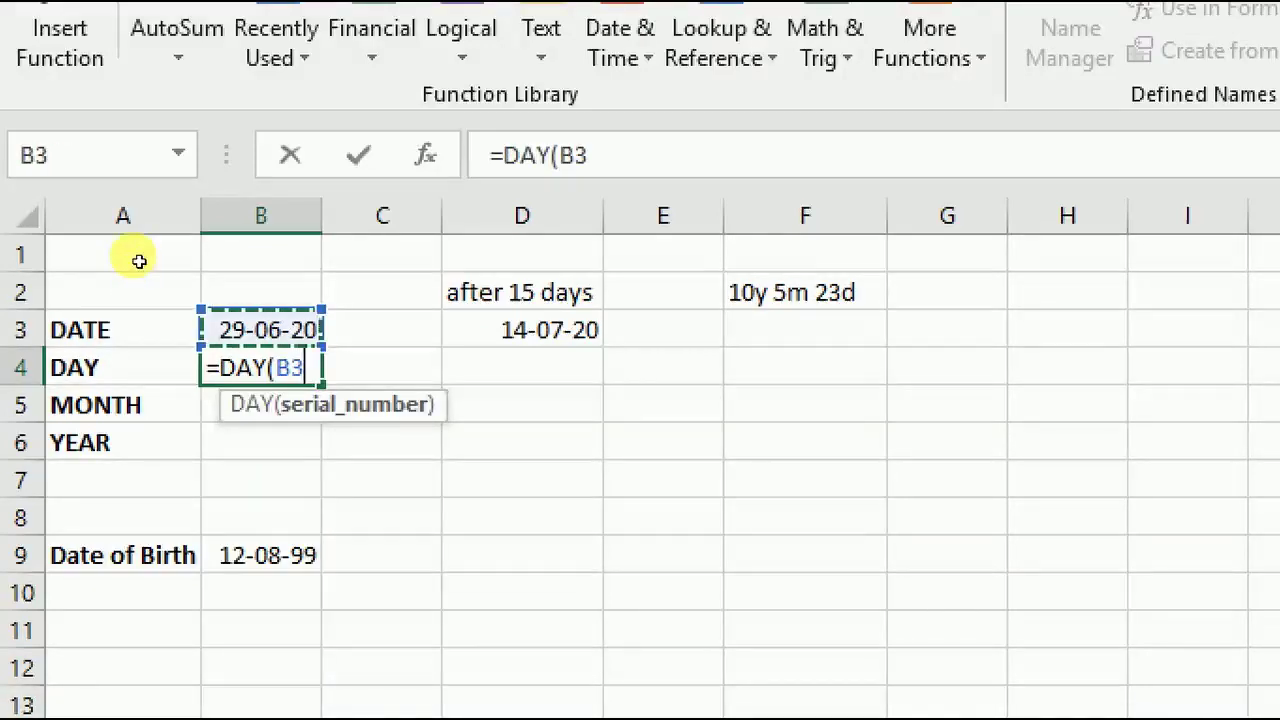
{"action": "type", "text": ")"}
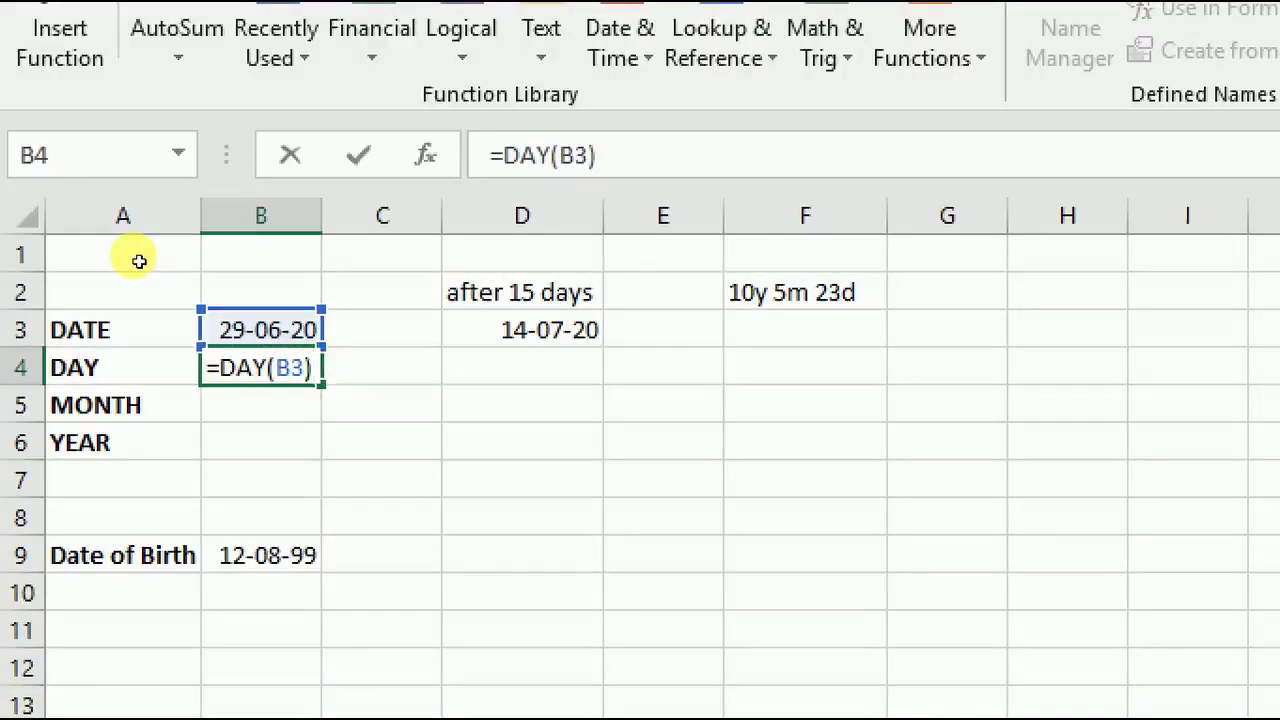
{"action": "key", "text": "Return"}
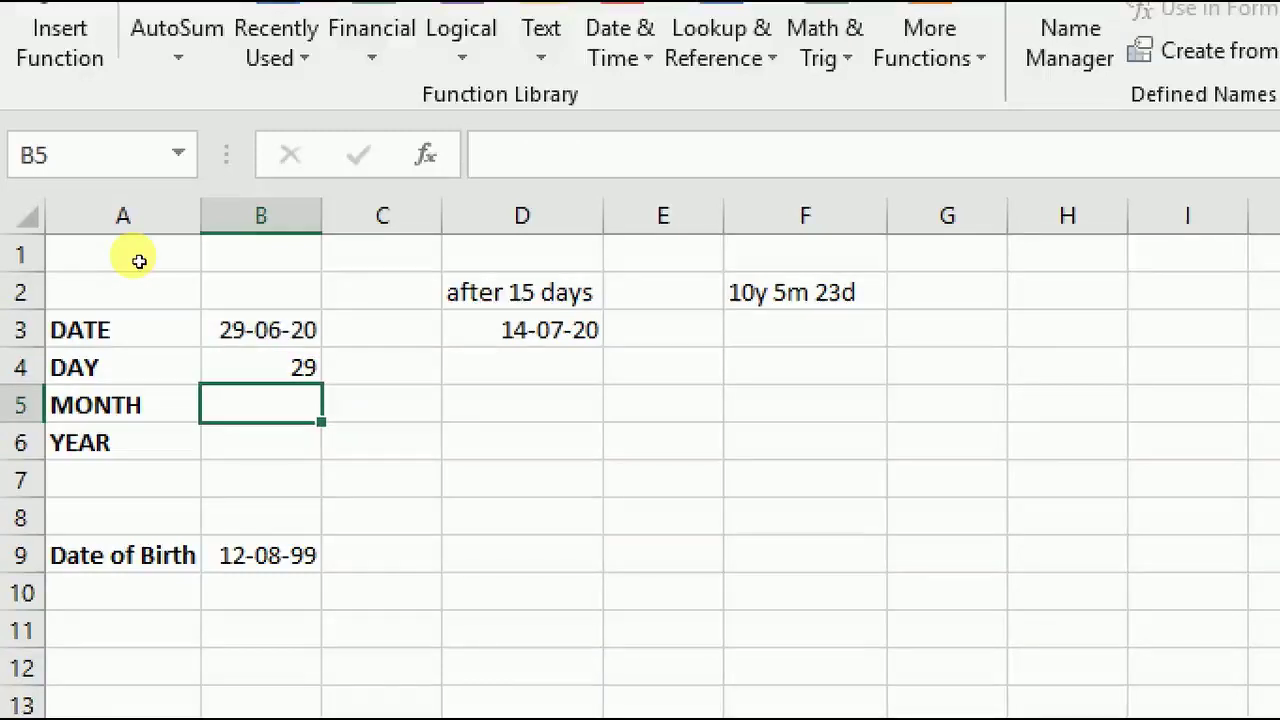
{"action": "type", "text": "=mo"}
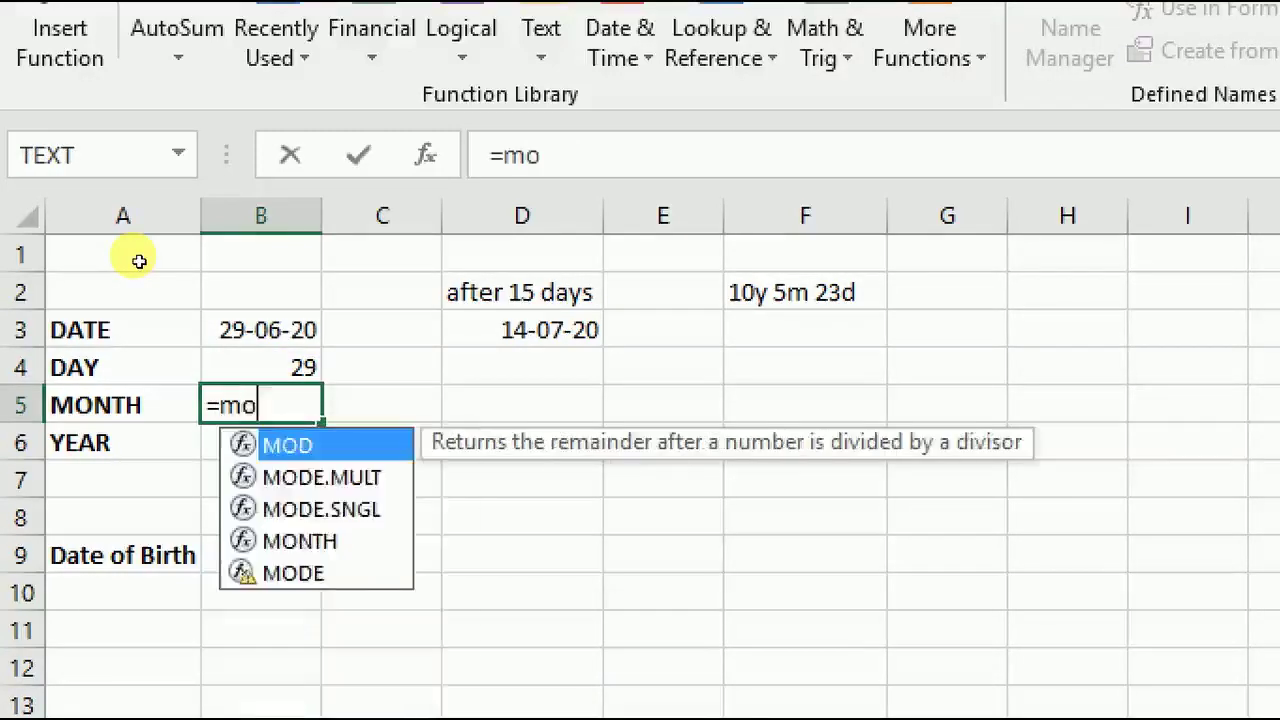
{"action": "type", "text": "n"}
{"action": "key", "text": "Tab"}
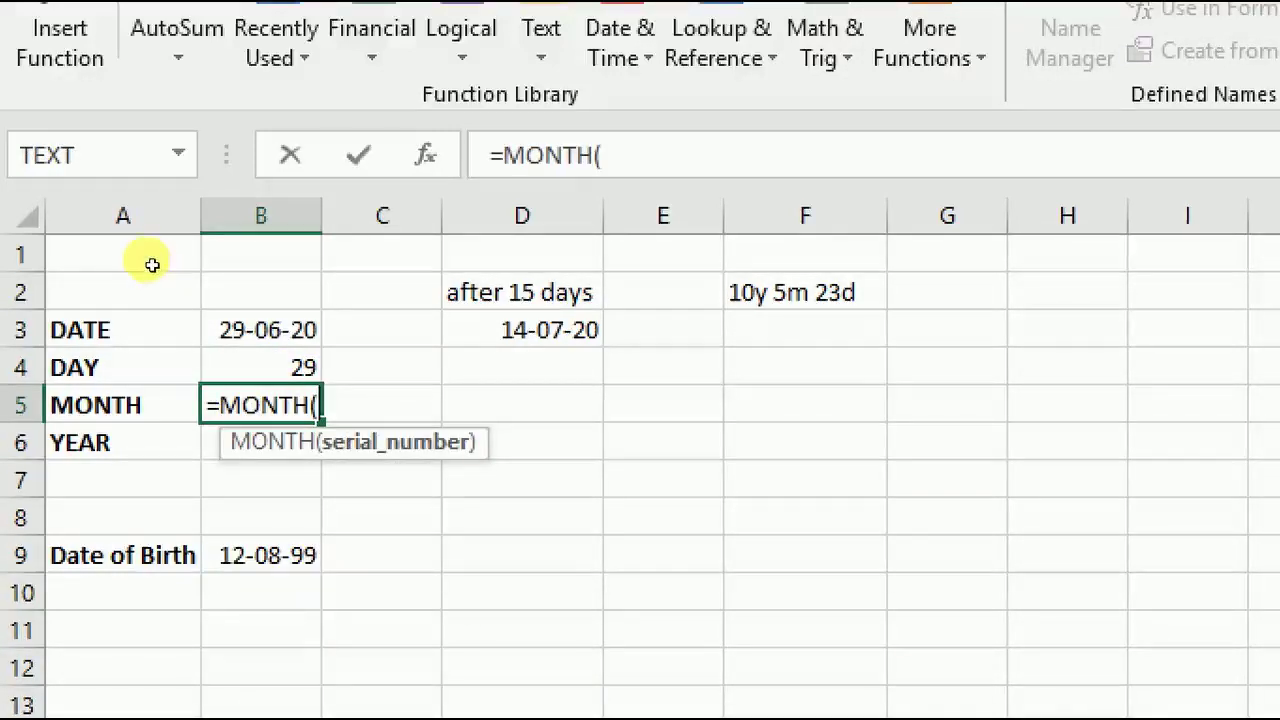
{"action": "key", "text": "Up"}
{"action": "key", "text": "Up"}
{"action": "type", "text": ")"}
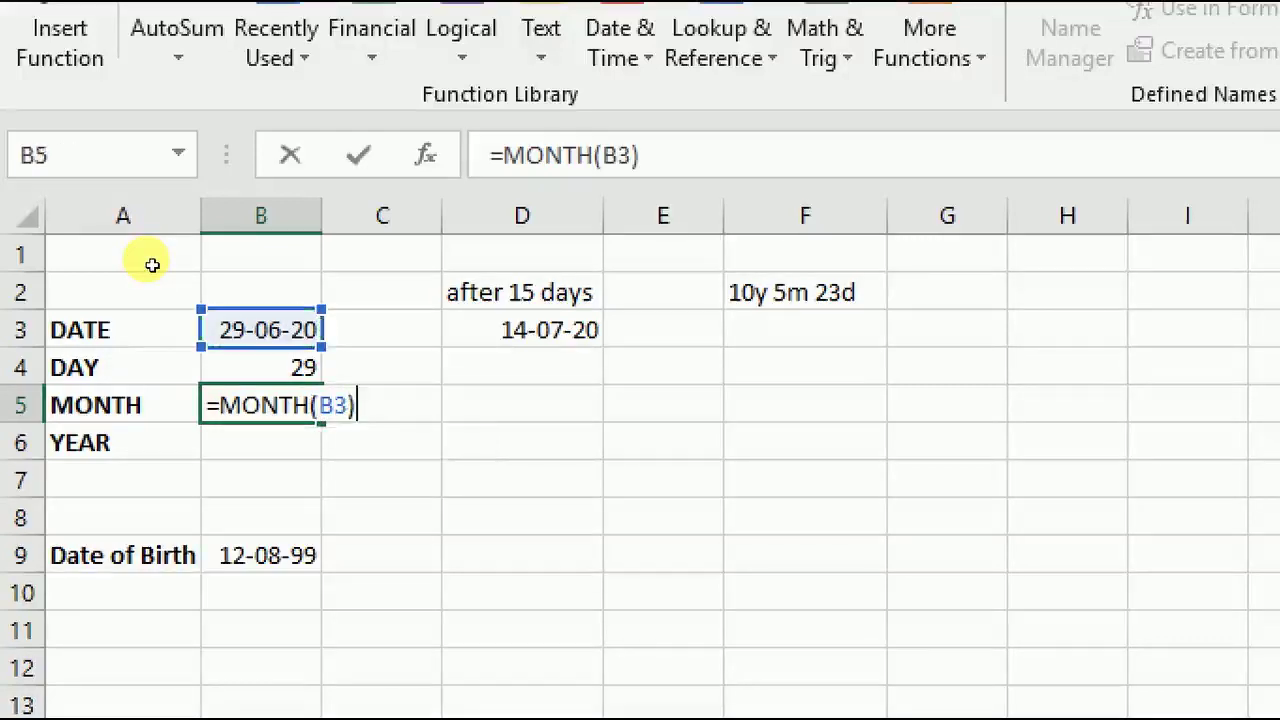
{"action": "key", "text": "Return"}
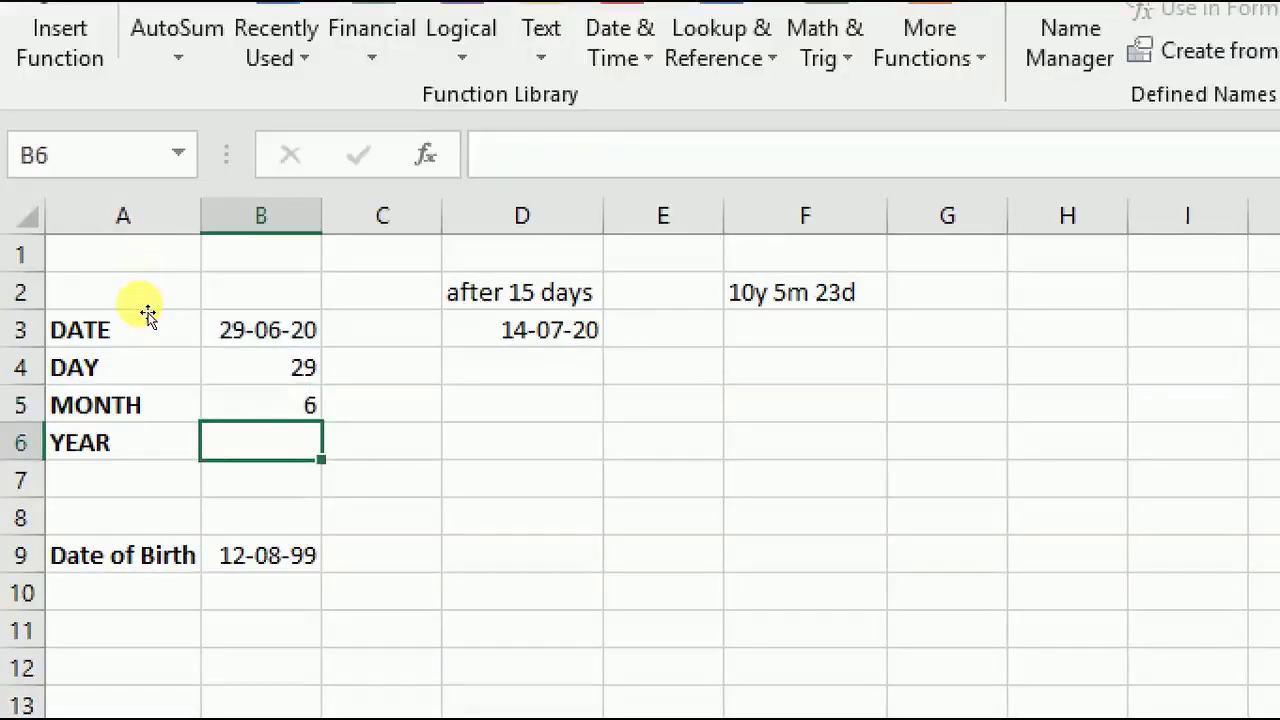
{"action": "type", "text": "=y"}
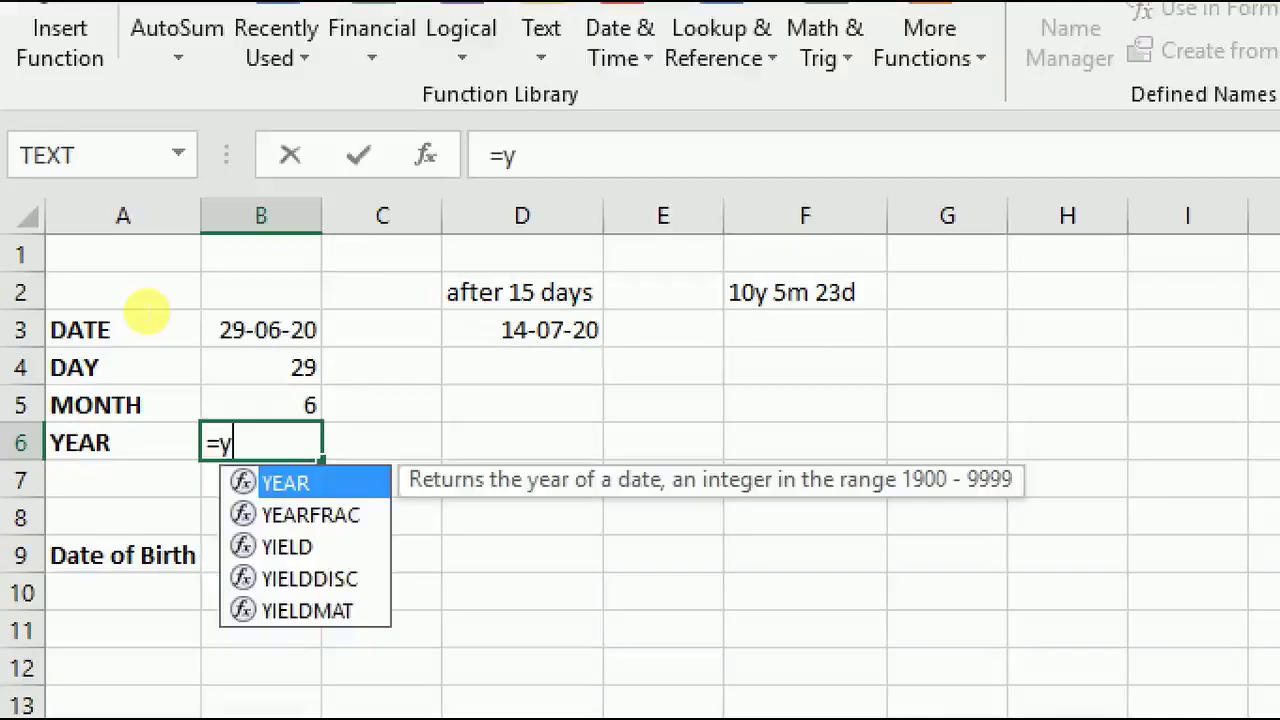
{"action": "type", "text": "e"}
{"action": "key", "text": "Tab"}
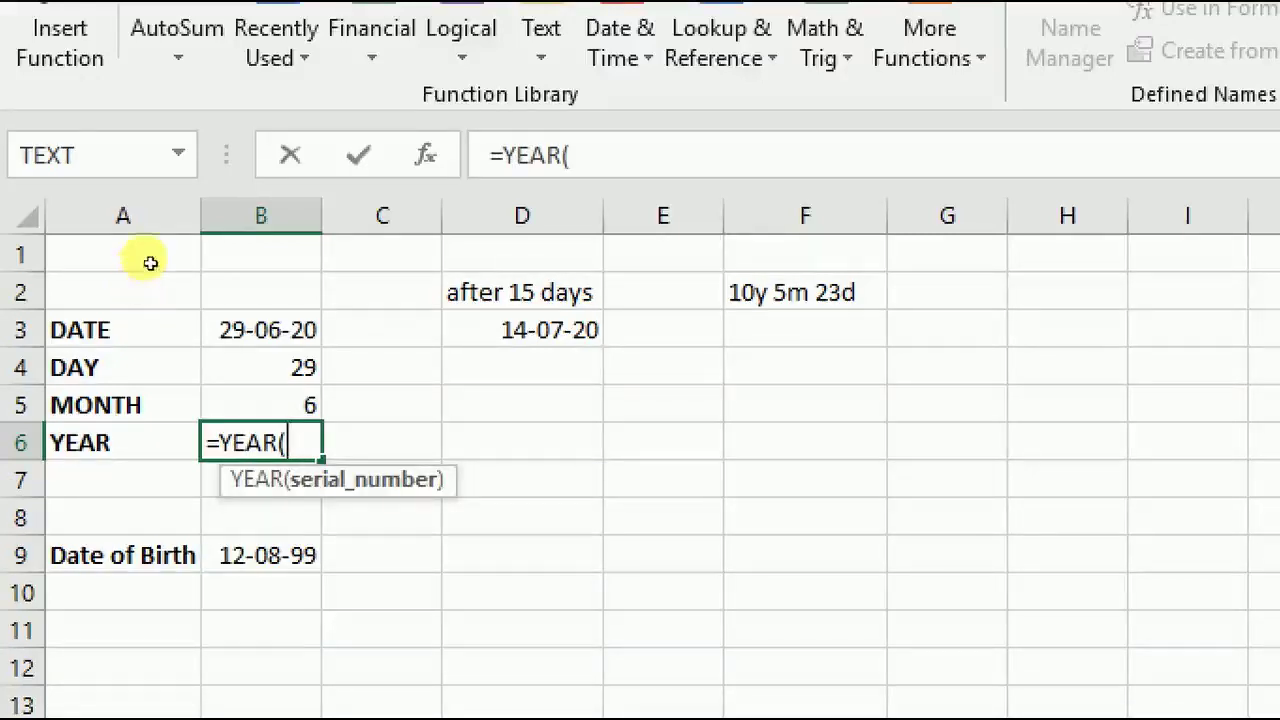
{"action": "key", "text": "Up"}
{"action": "key", "text": "Up"}
{"action": "key", "text": "Up"}
{"action": "type", "text": ")"}
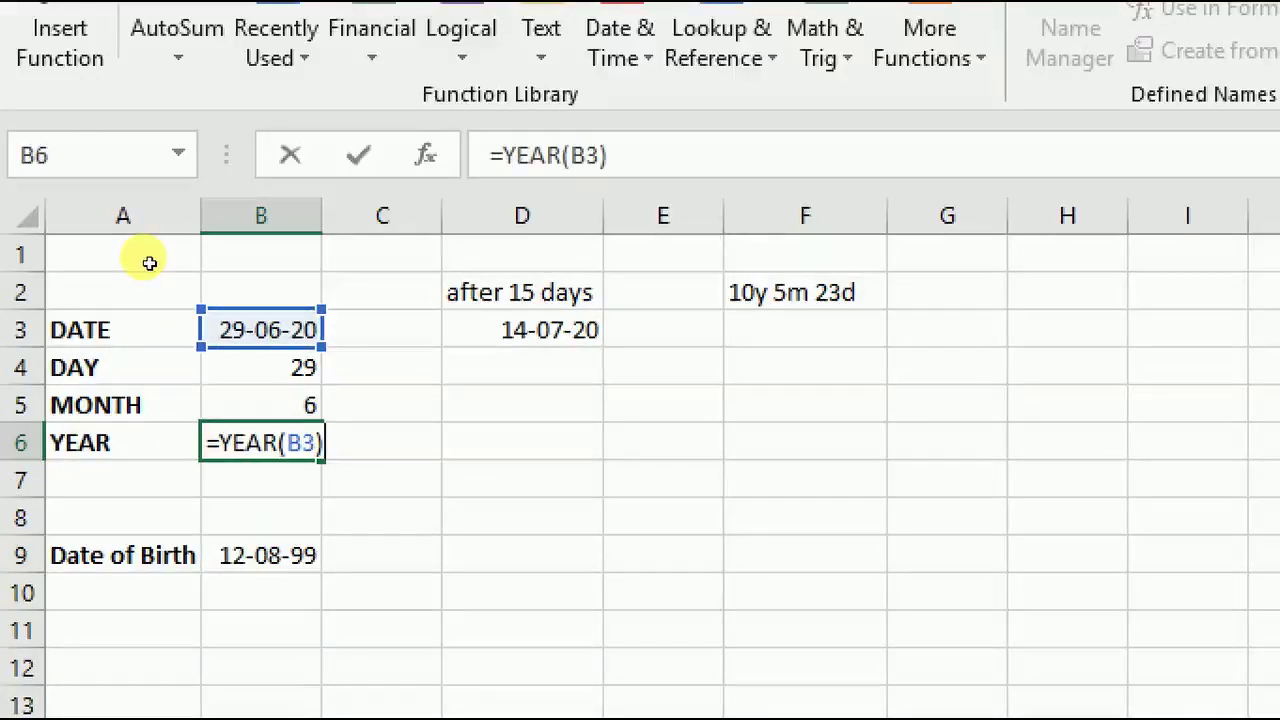
{"action": "key", "text": "Return"}
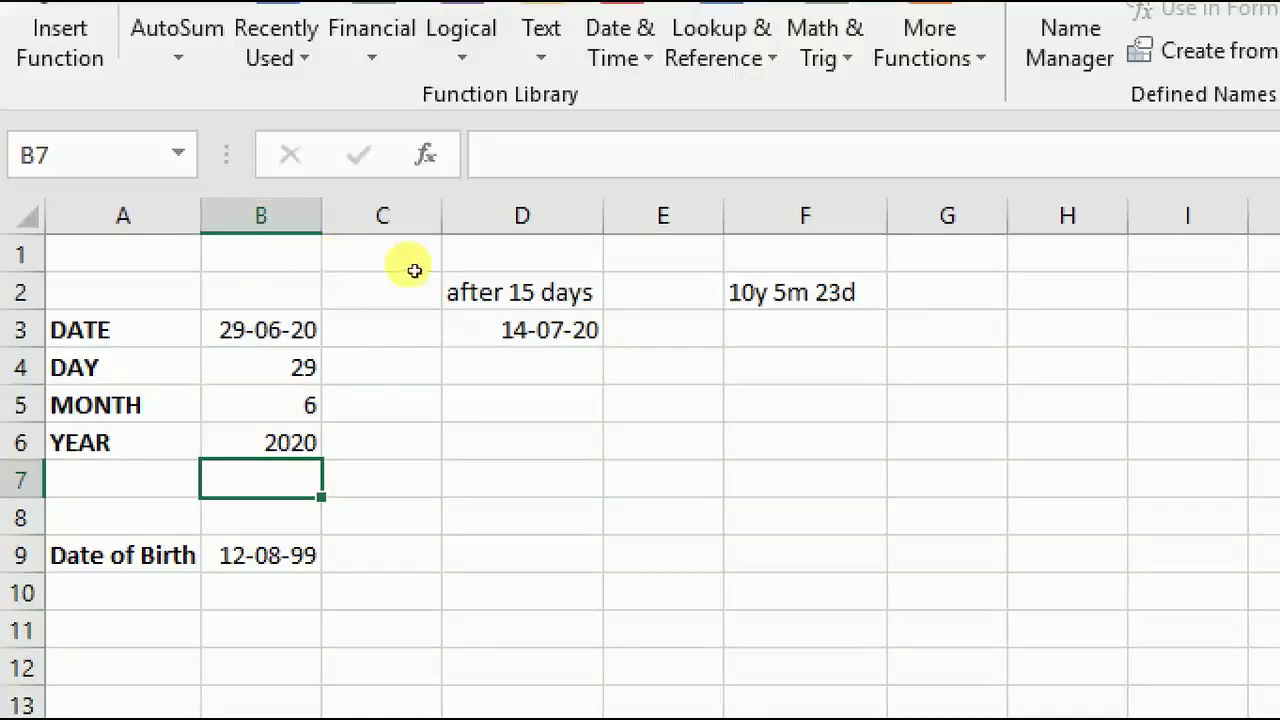
Start a DATE formula in F3 with YEAR(B3) as the year argument.
{"action": "key", "text": "Up"}
{"action": "key", "text": "Up"}
{"action": "key", "text": "Up"}
{"action": "key", "text": "Right"}
{"action": "key", "text": "Right"}
{"action": "key", "text": "Right"}
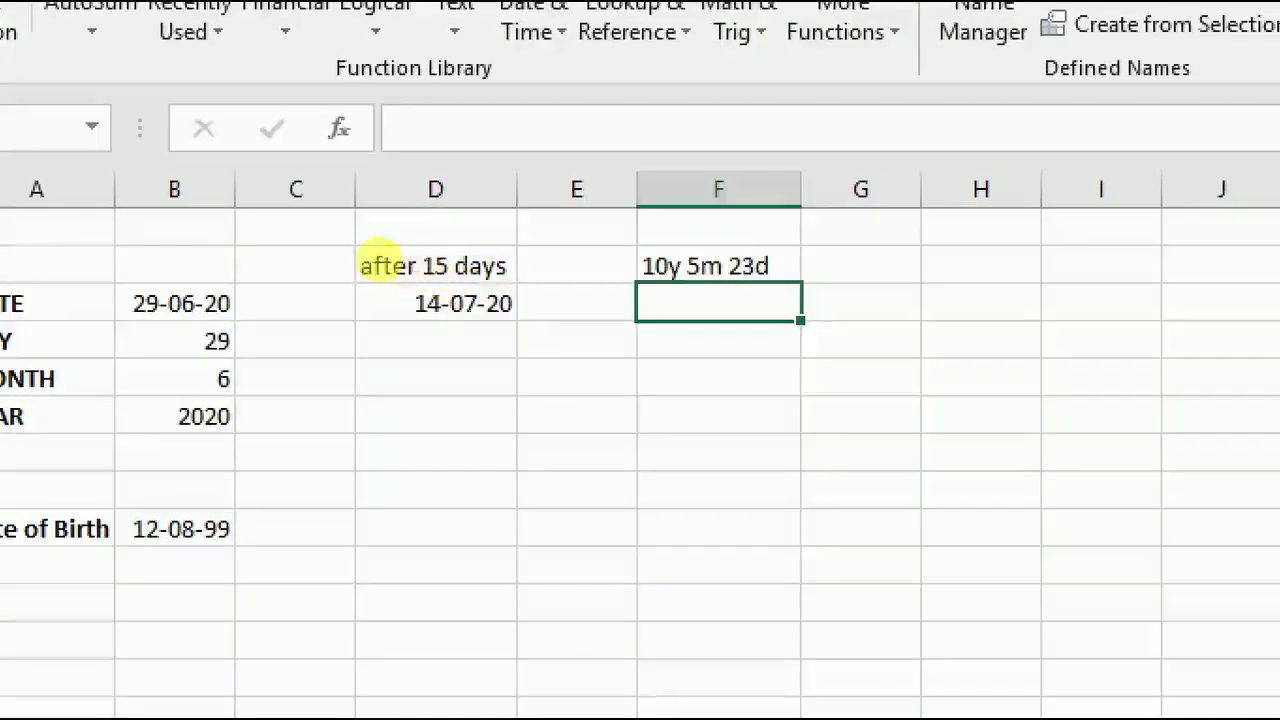
{"action": "type", "text": "=da"}
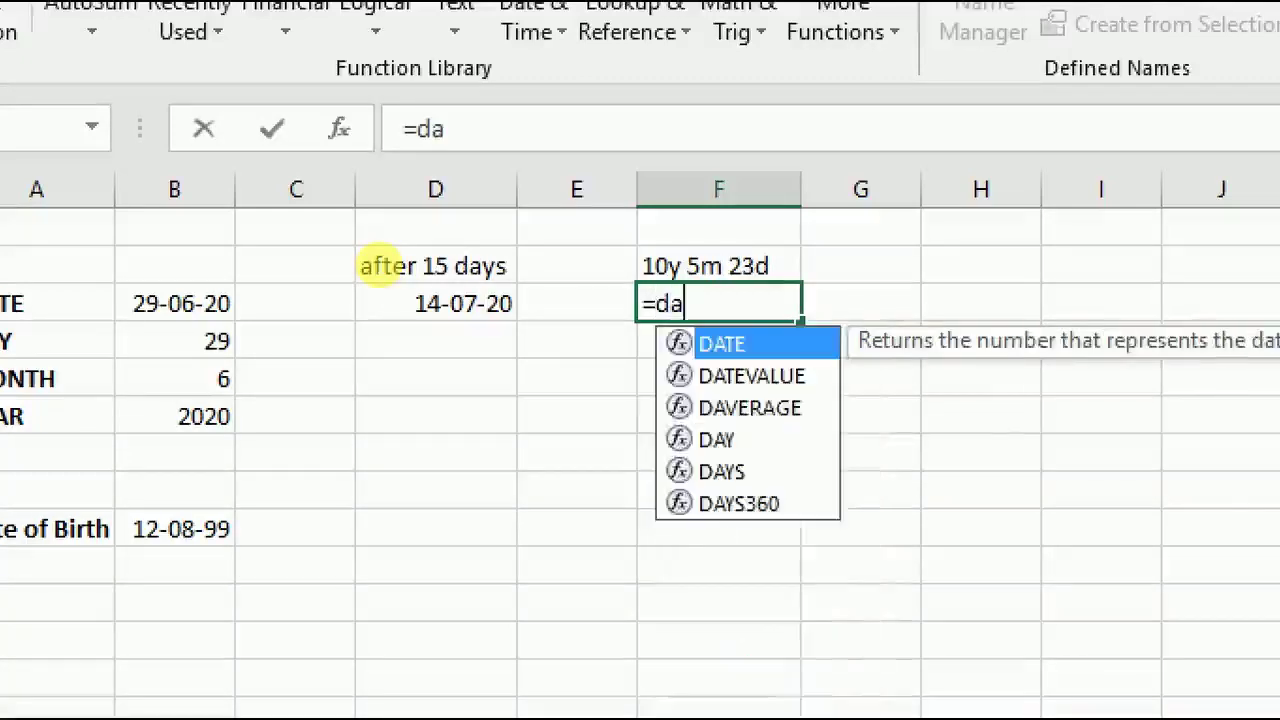
{"action": "type", "text": "te"}
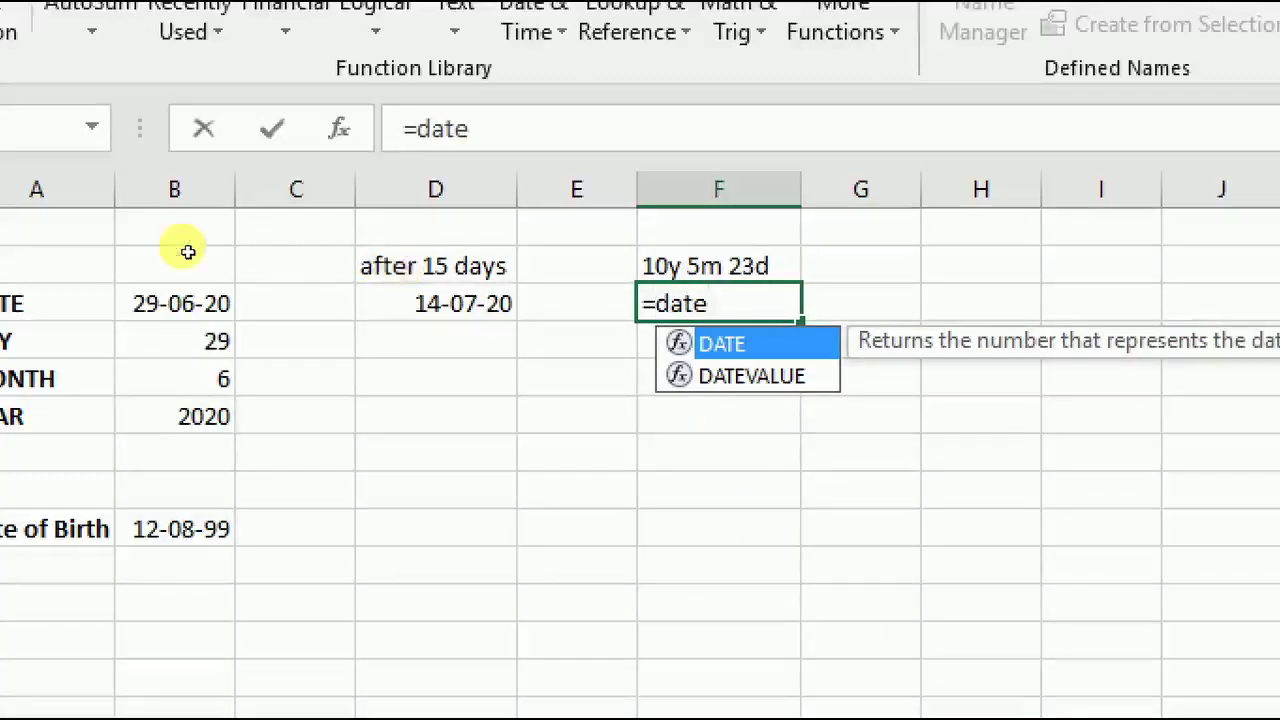
{"action": "type", "text": "("}
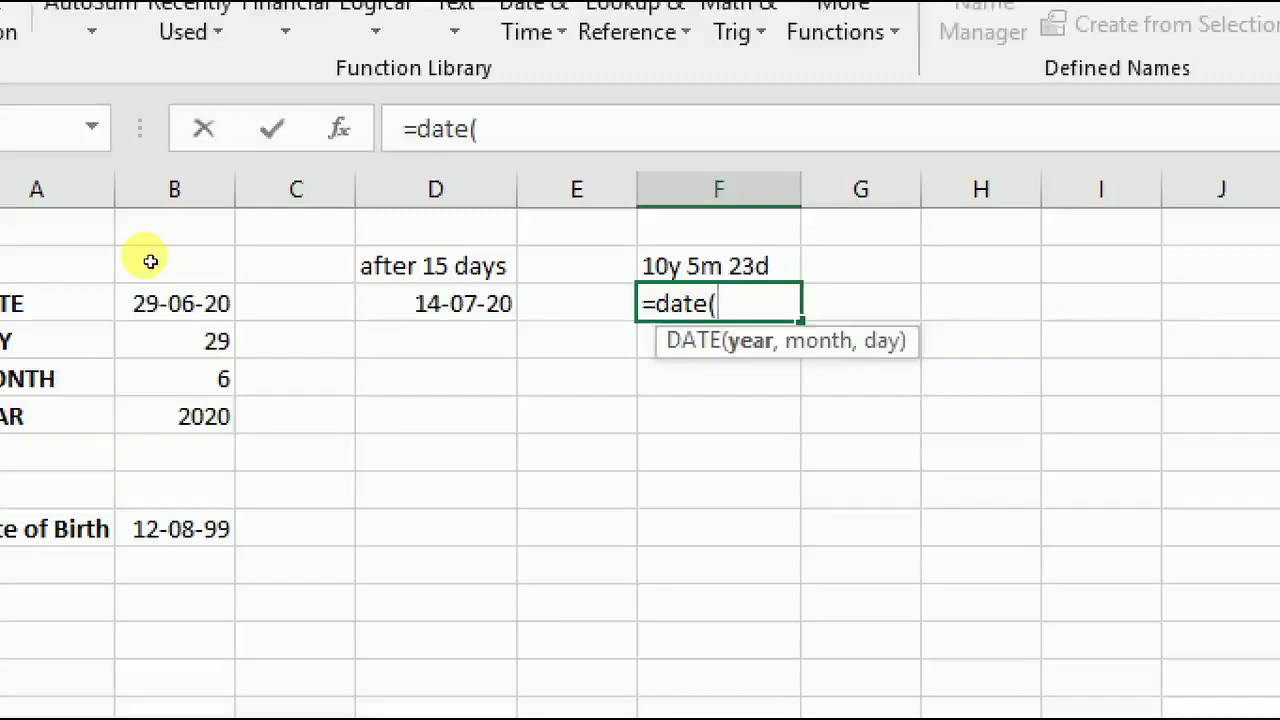
{"action": "key", "text": "BackSpace"}
{"action": "key", "text": "Tab"}
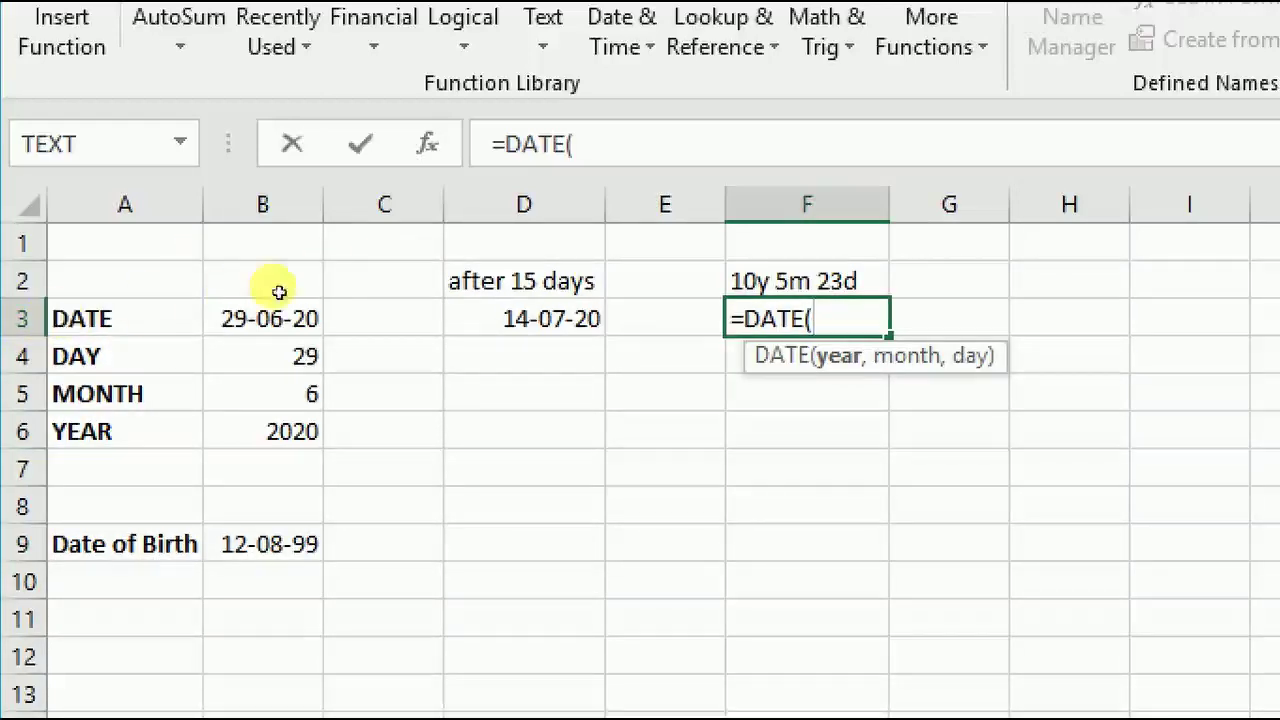
{"action": "type", "text": "y"}
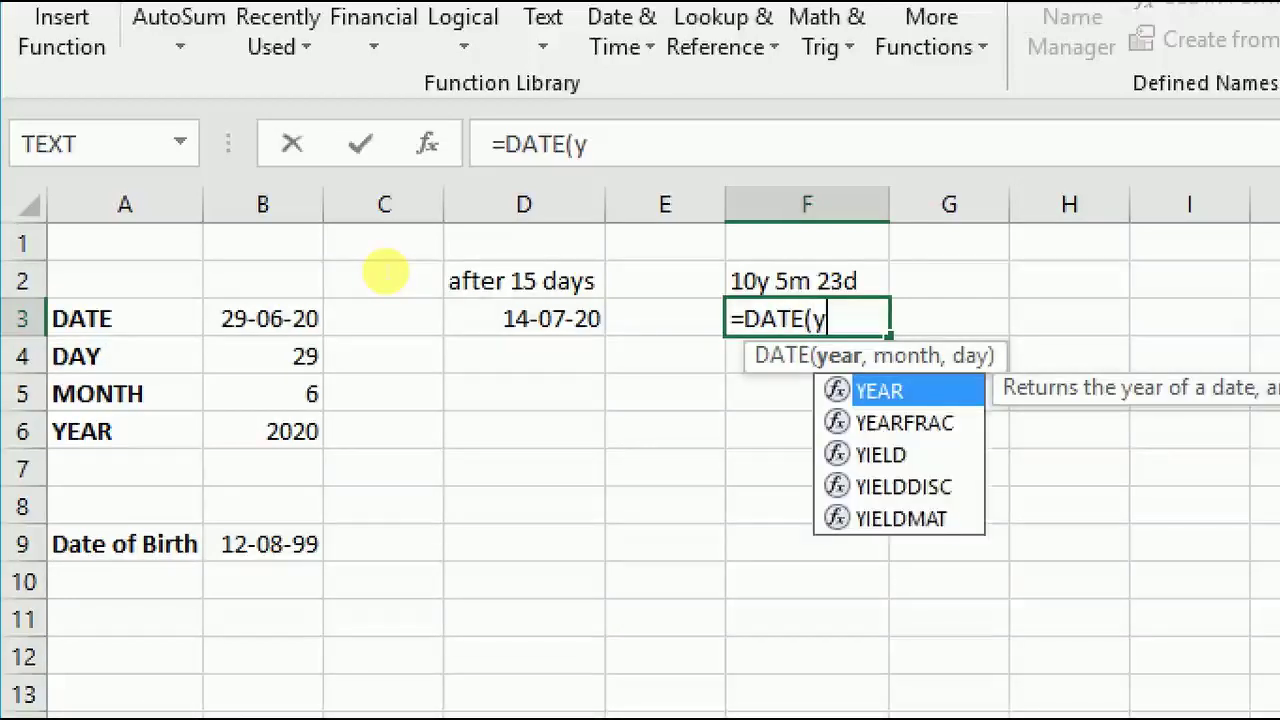
{"action": "type", "text": "e"}
{"action": "key", "text": "Tab"}
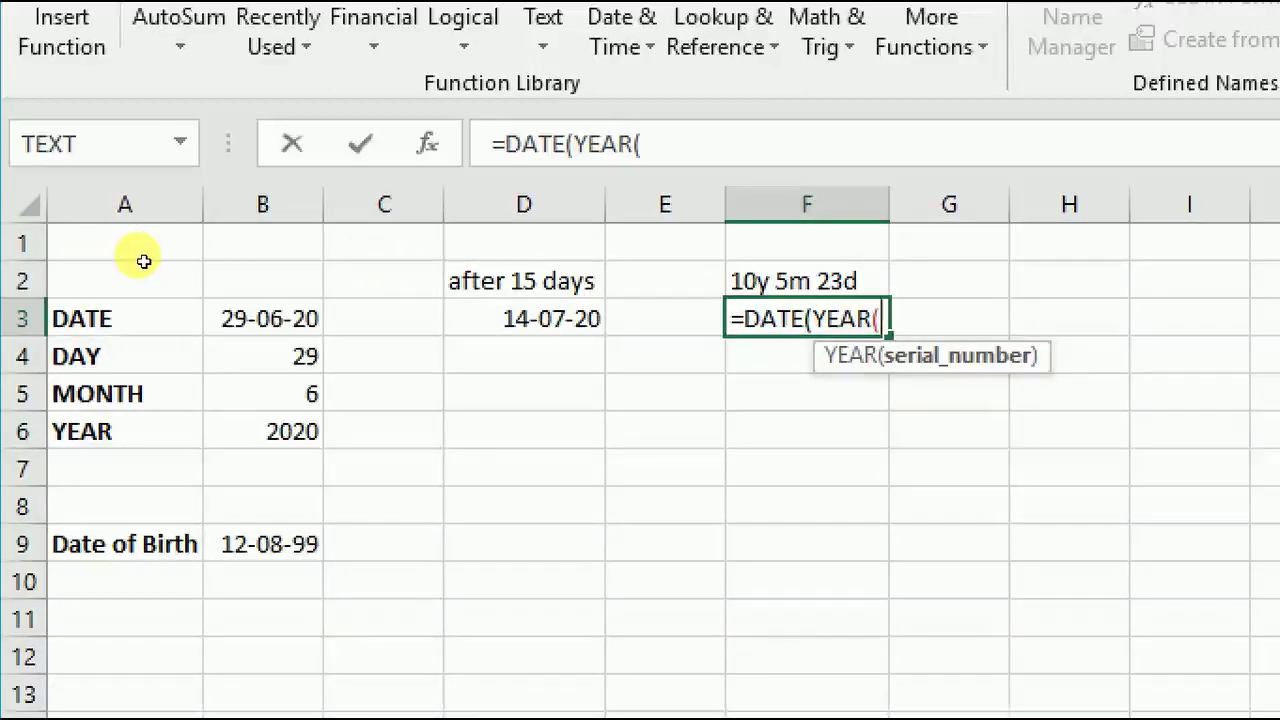
{"action": "key", "text": "Left"}
{"action": "key", "text": "Left"}
{"action": "key", "text": "Left"}
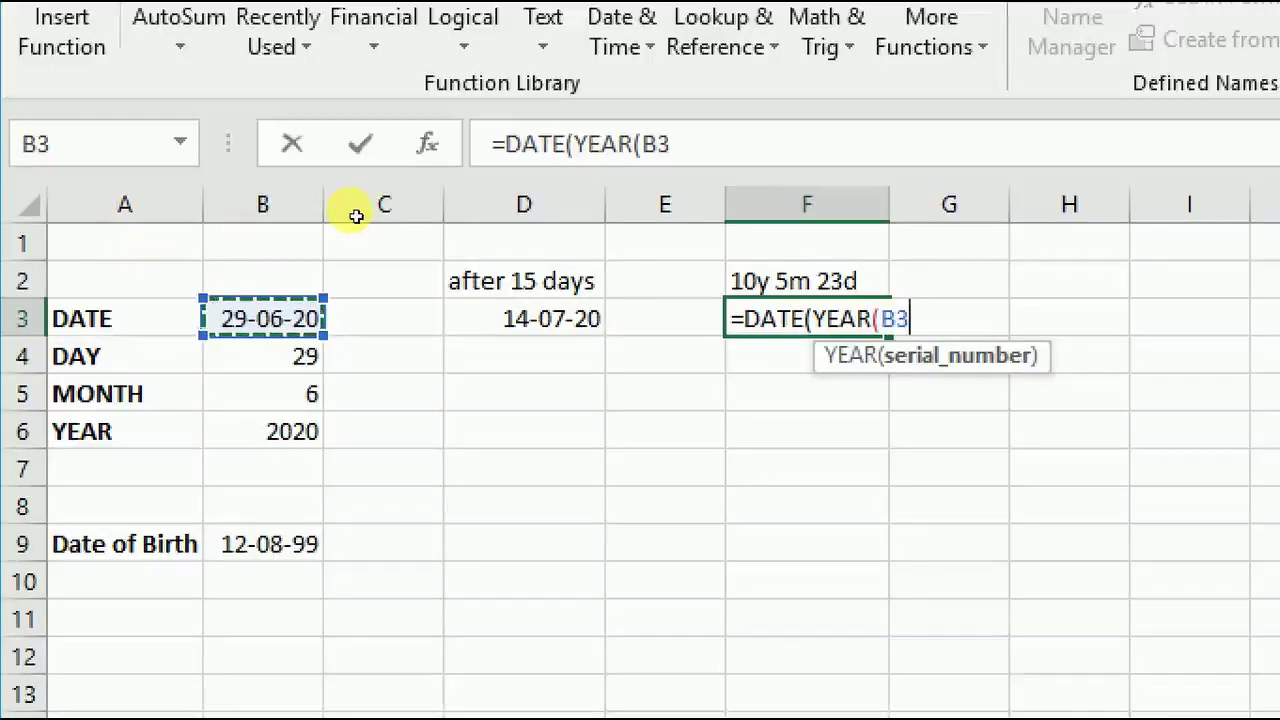
{"action": "type", "text": ")"}
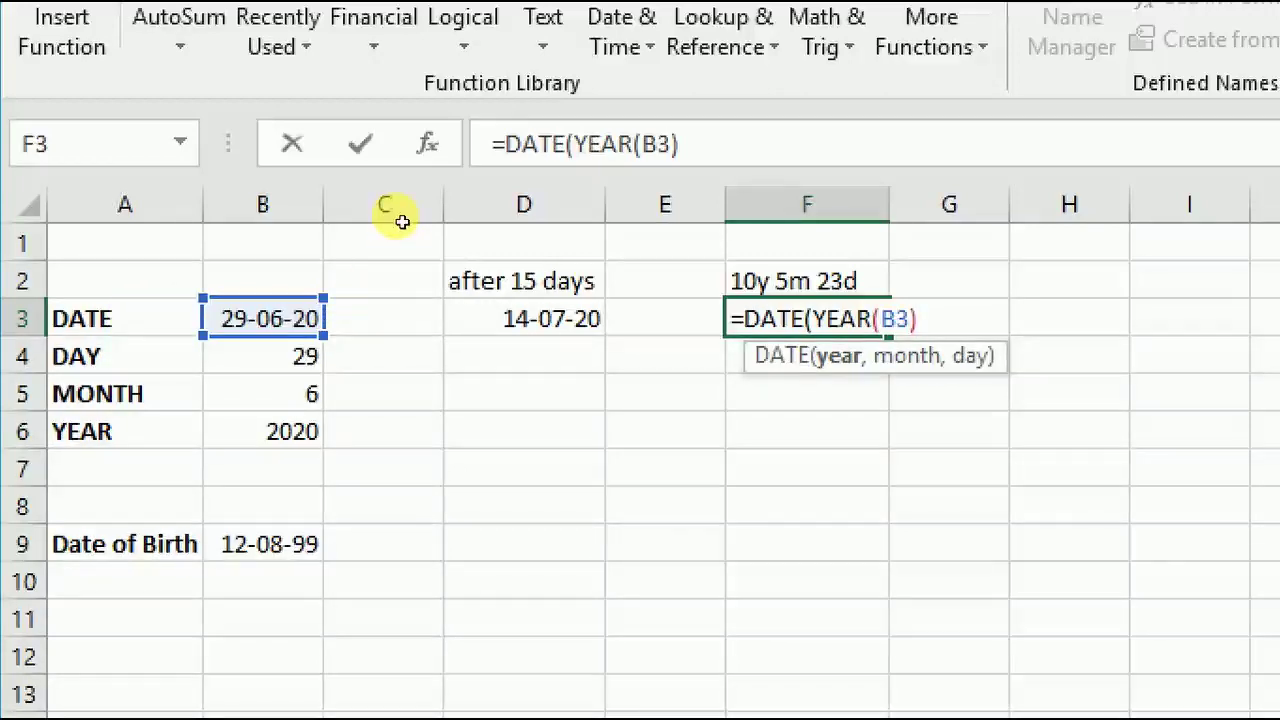
Complete it as DATE(YEAR(B3)+10,MONTH(B3)+5,DAY(B3)+23), giving 22-12-30.
{"action": "type", "text": "+10"}
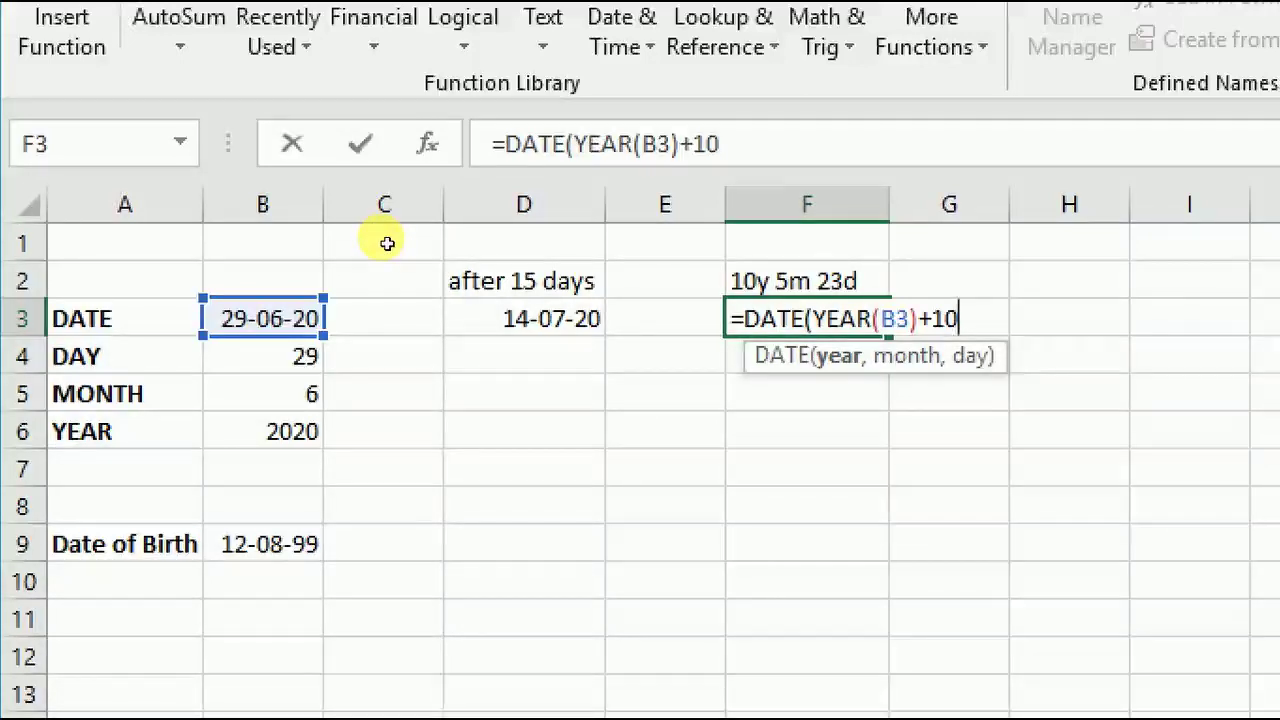
{"action": "type", "text": ","}
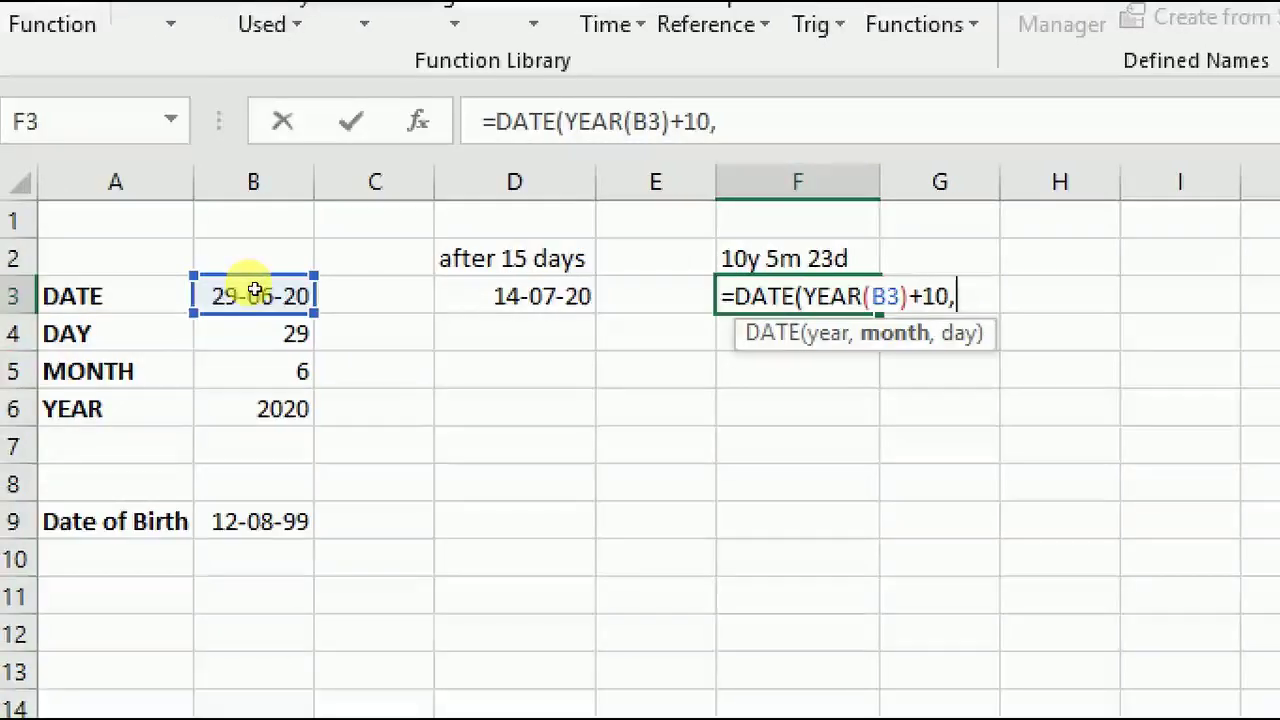
{"action": "type", "text": "mon"}
{"action": "key", "text": "Tab"}
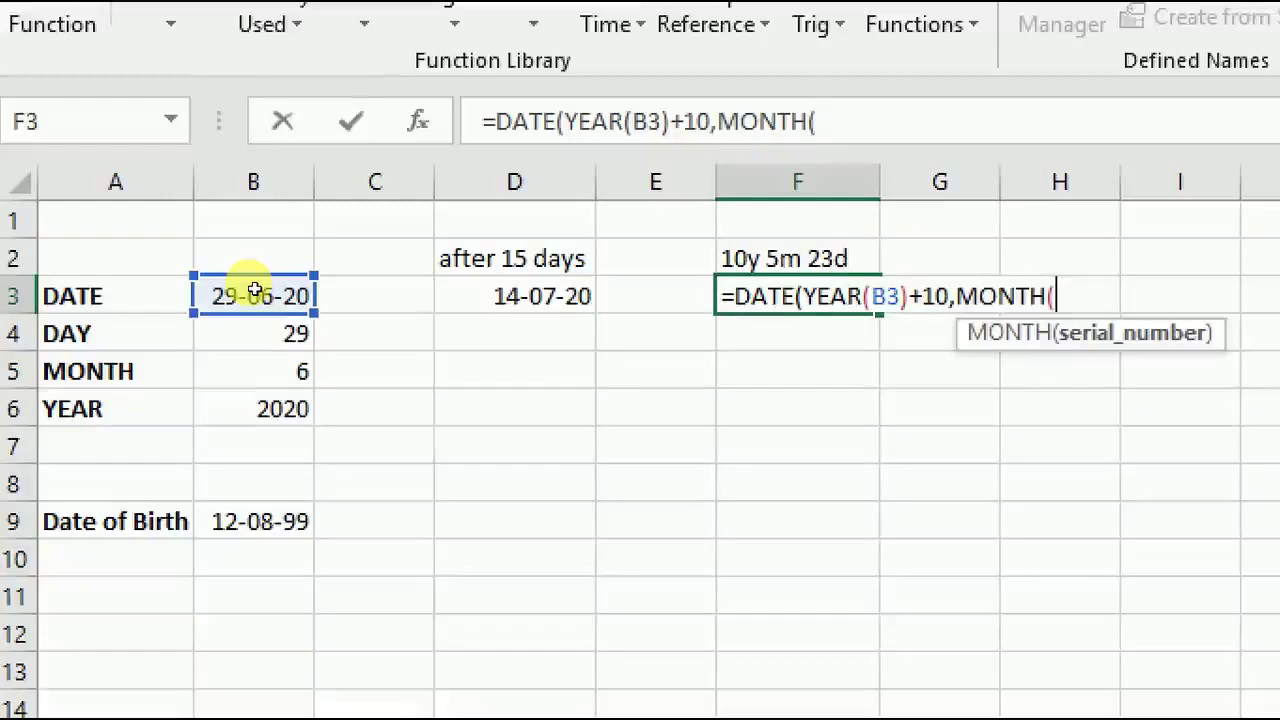
{"action": "key", "text": "Left"}
{"action": "key", "text": "Left"}
{"action": "key", "text": "Left"}
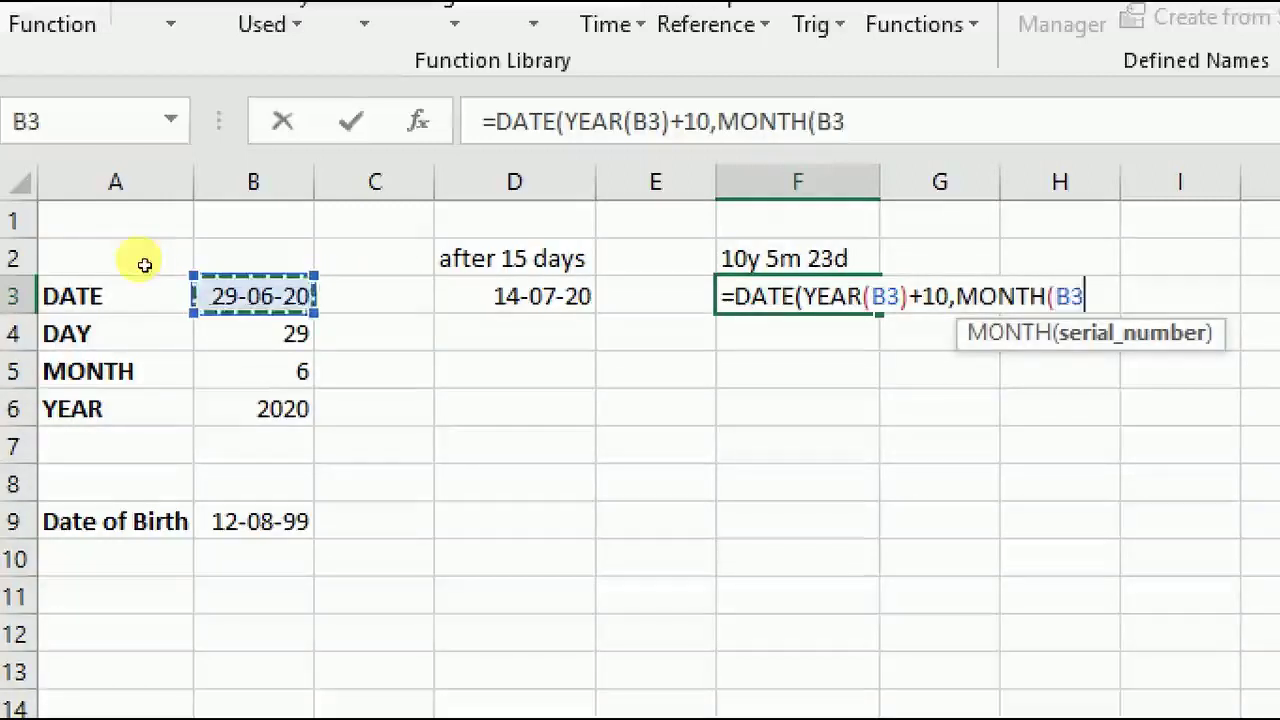
{"action": "type", "text": ")"}
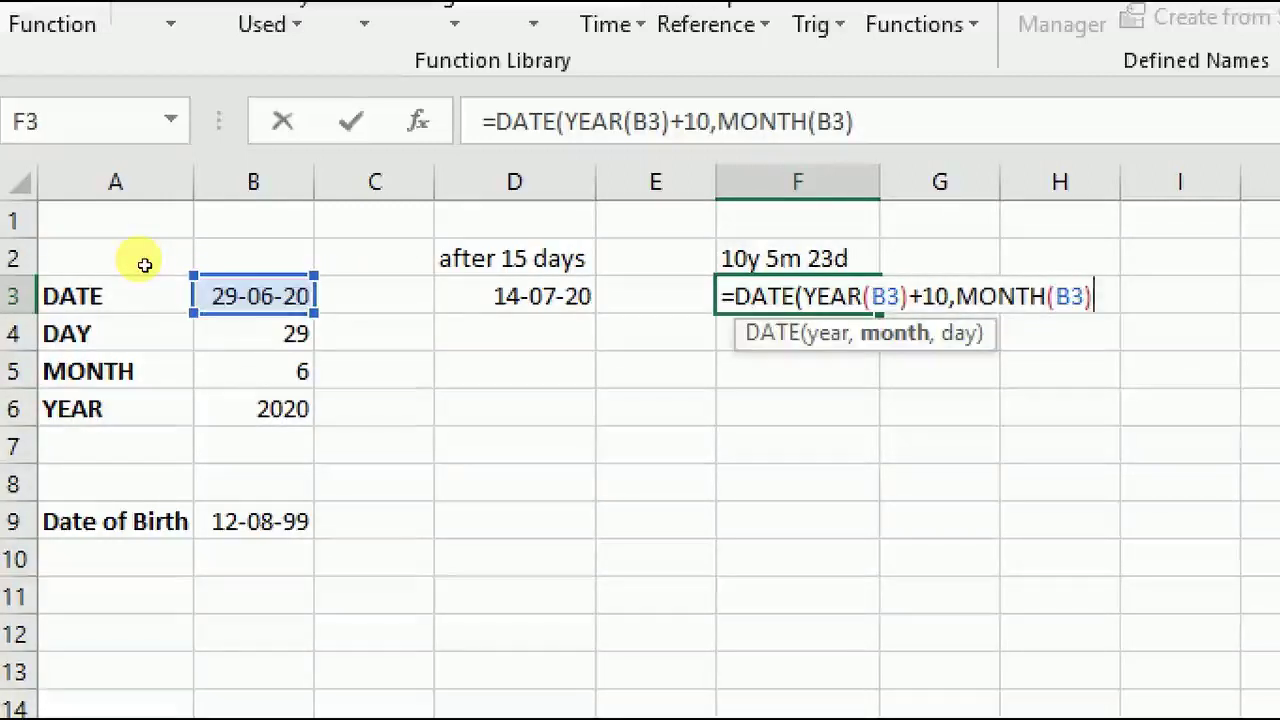
{"action": "type", "text": "+5"}
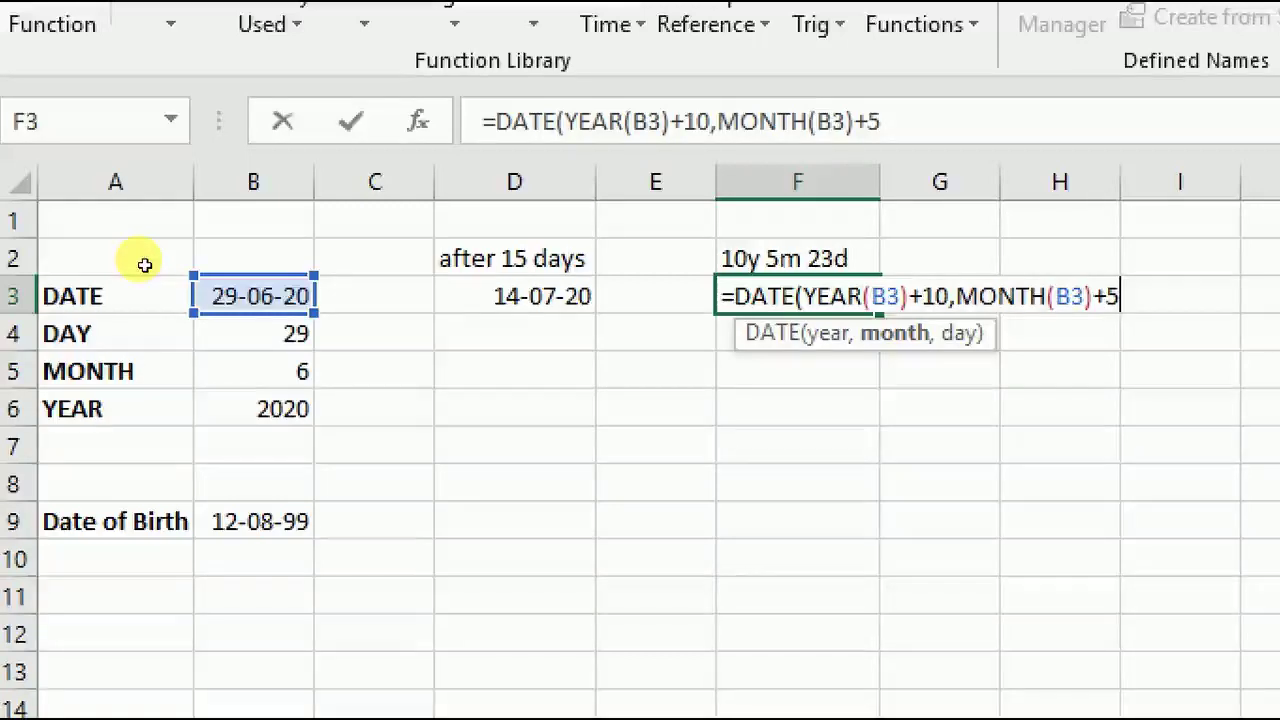
{"action": "type", "text": ","}
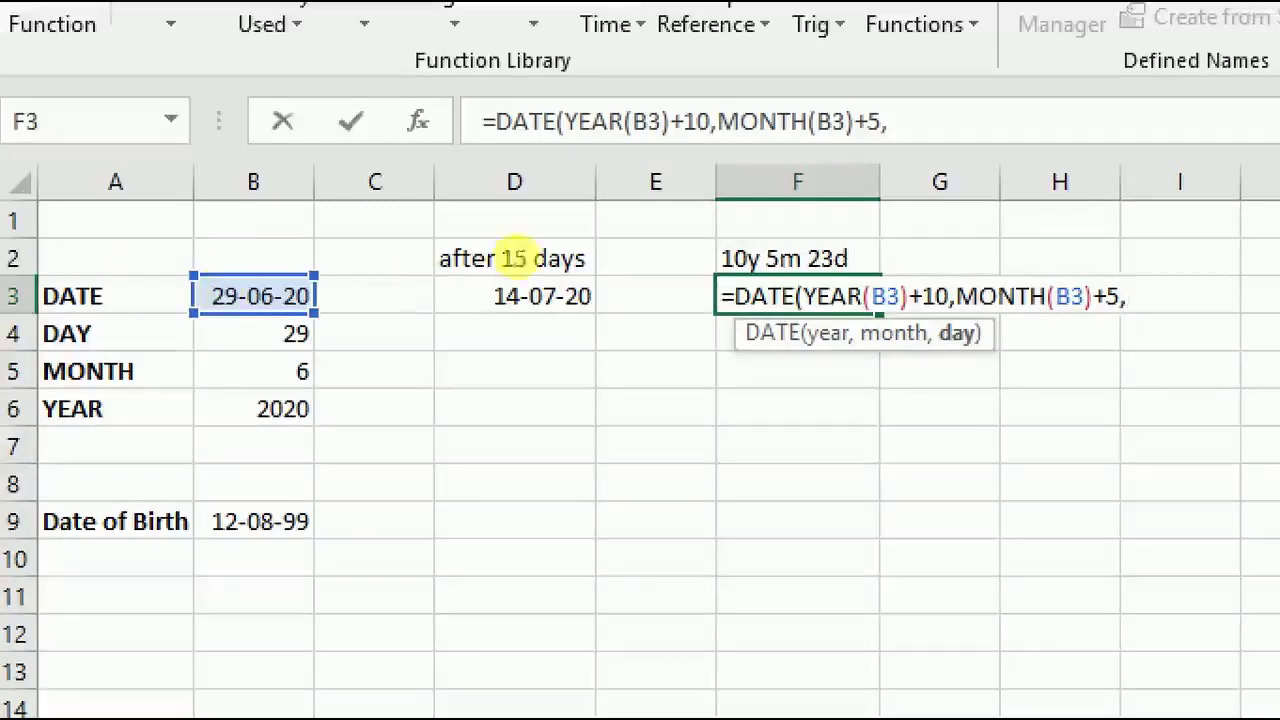
{"action": "type", "text": "d"}
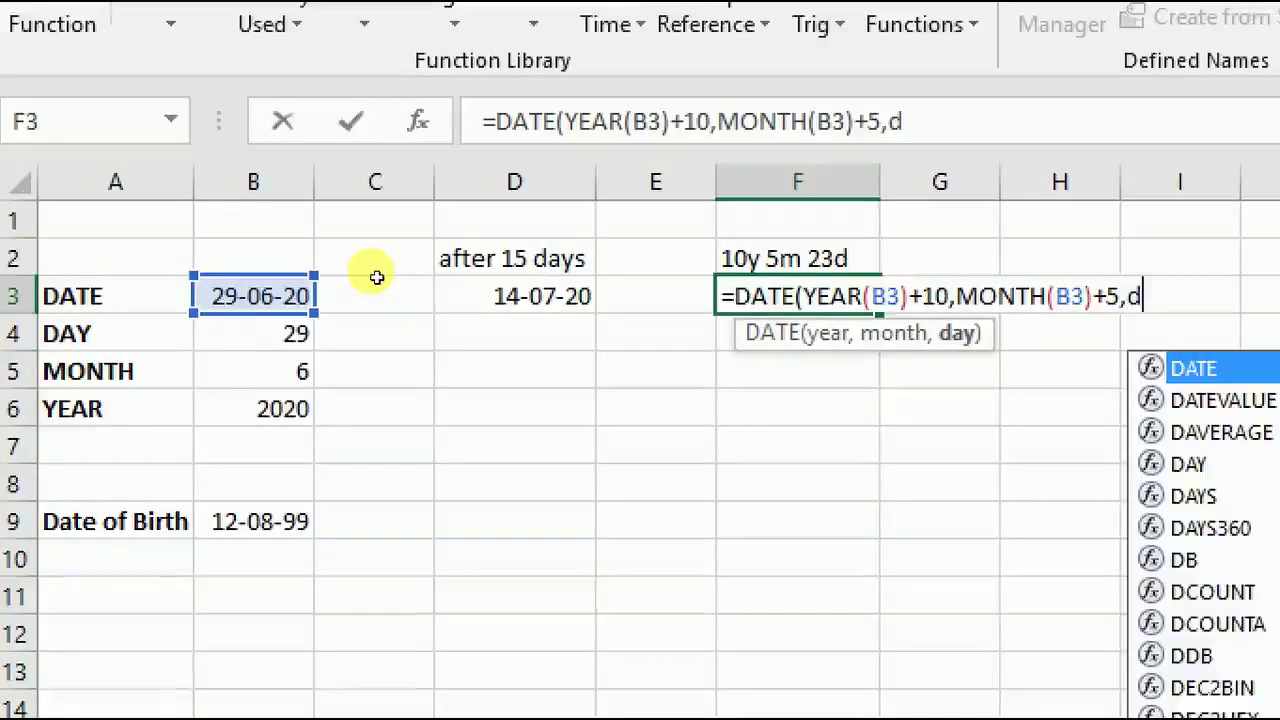
{"action": "type", "text": "a"}
{"action": "key", "text": "Tab"}
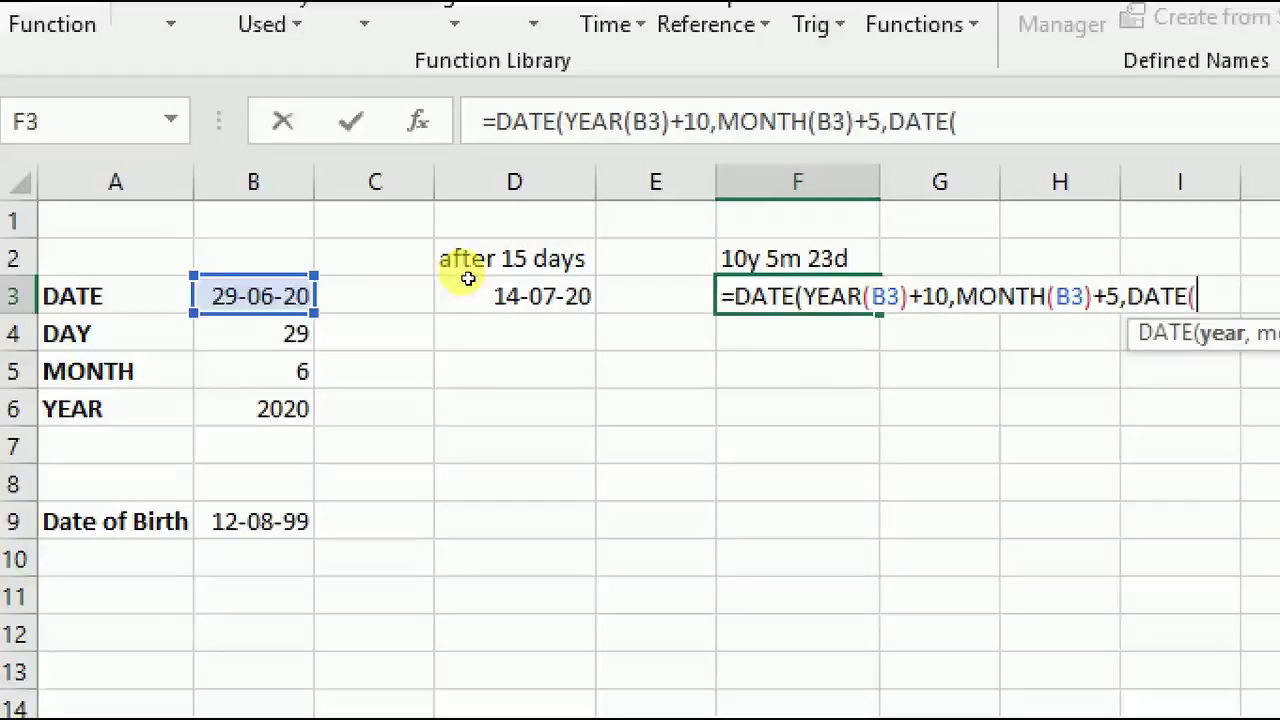
{"action": "key", "text": "BackSpace"}
{"action": "key", "text": "BackSpace"}
{"action": "key", "text": "BackSpace"}
{"action": "type", "text": "y"}
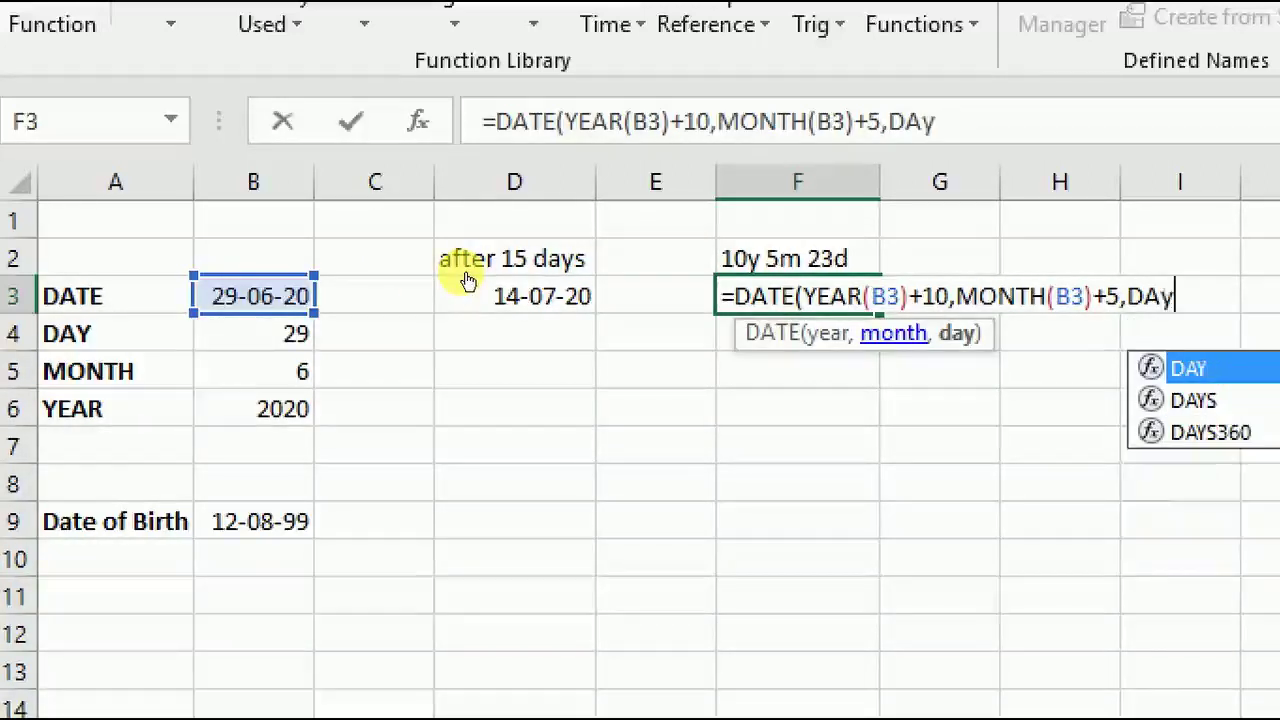
{"action": "key", "text": "Tab"}
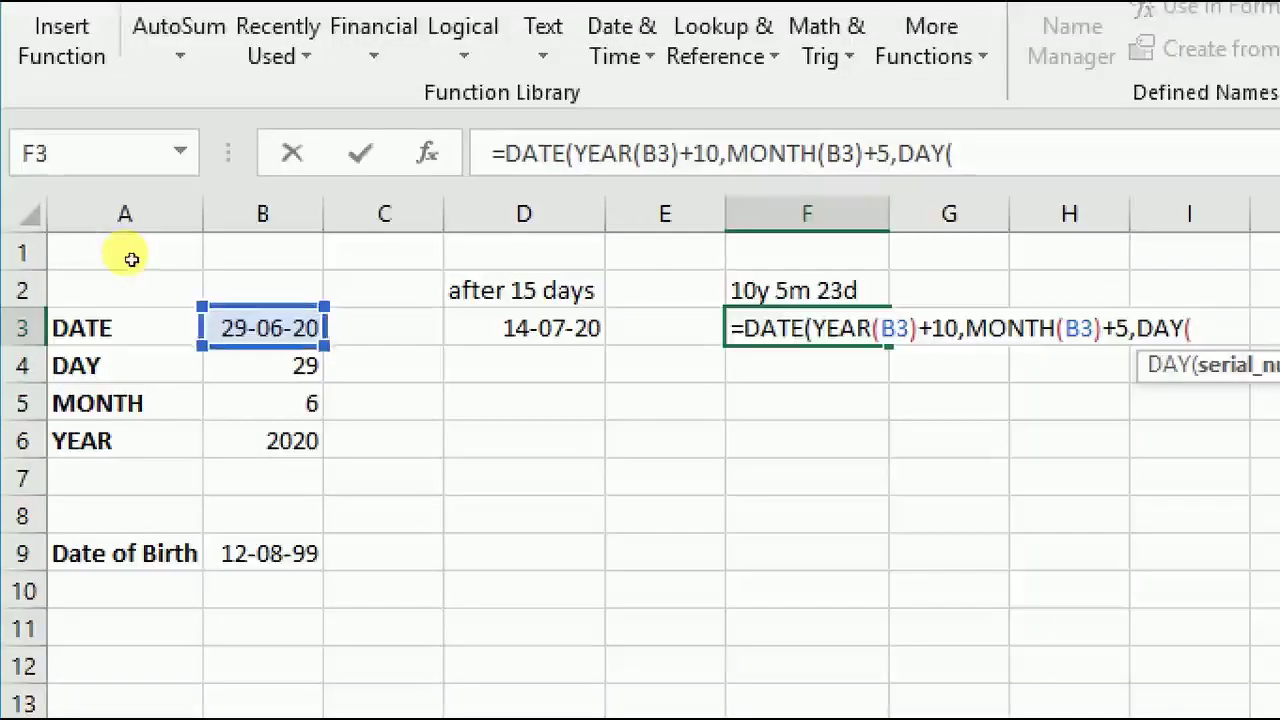
{"action": "left_click", "coordinate": [262, 328]}
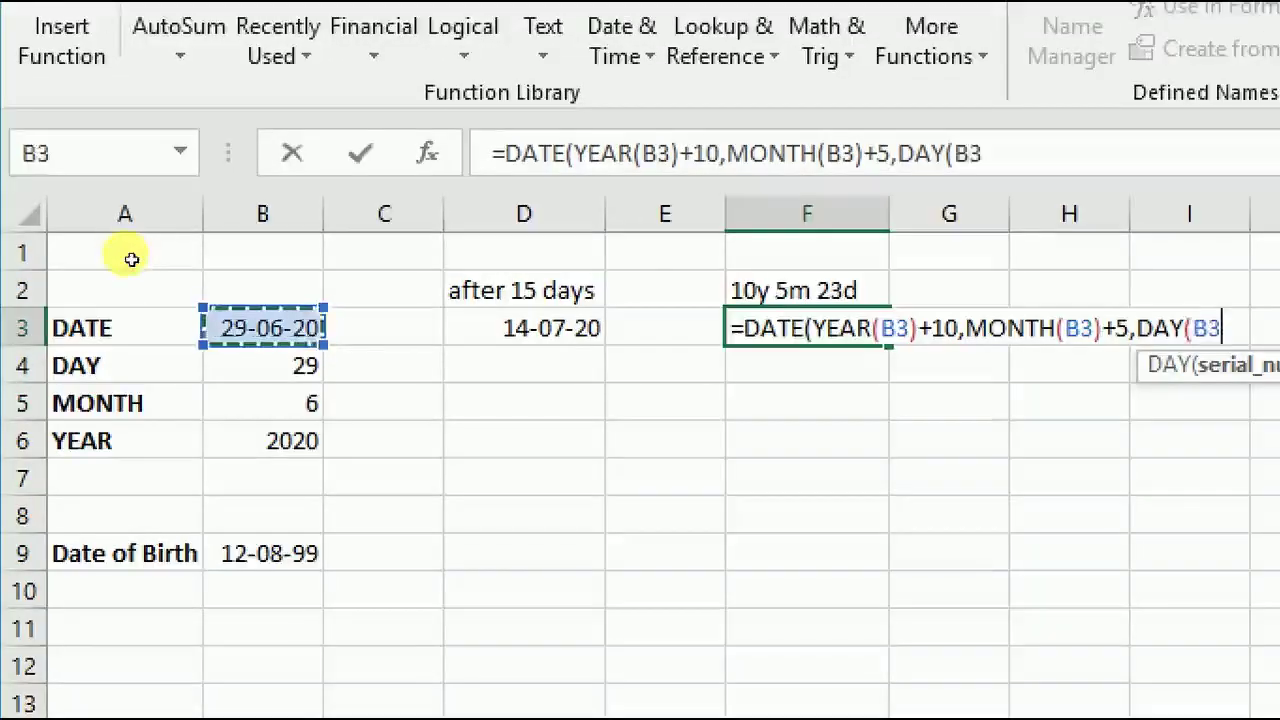
{"action": "type", "text": ")"}
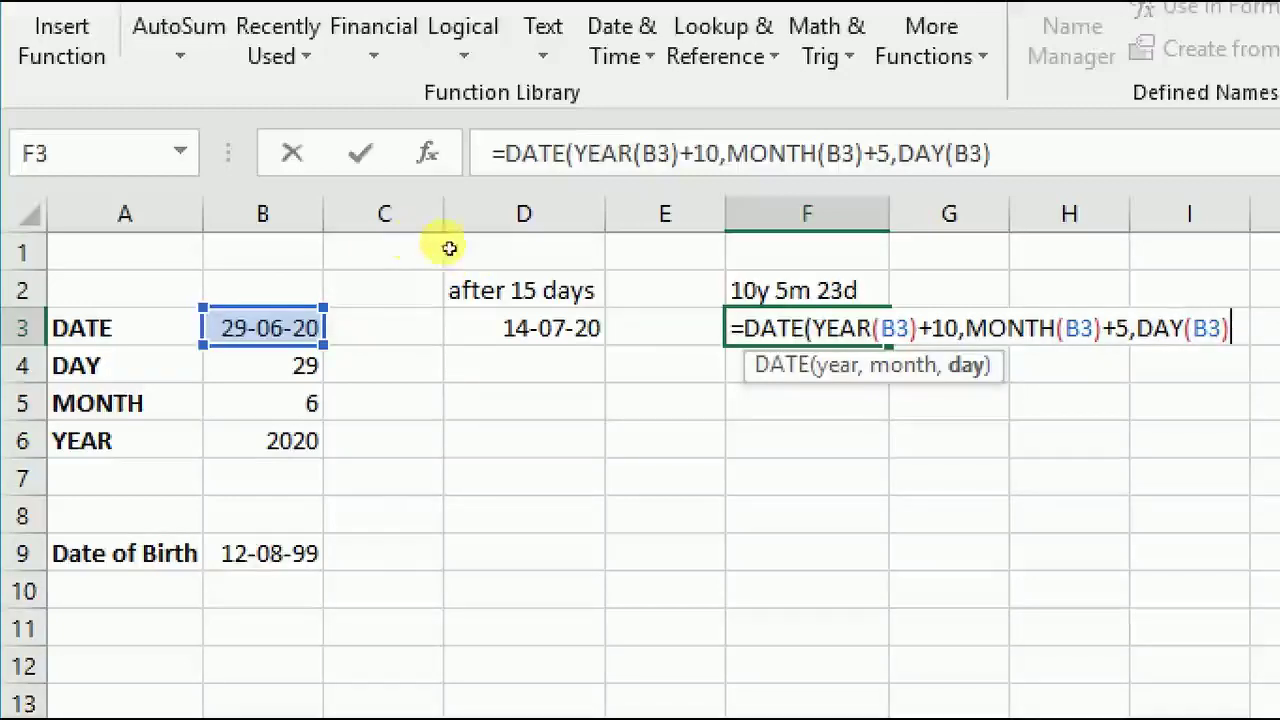
{"action": "type", "text": "+2"}
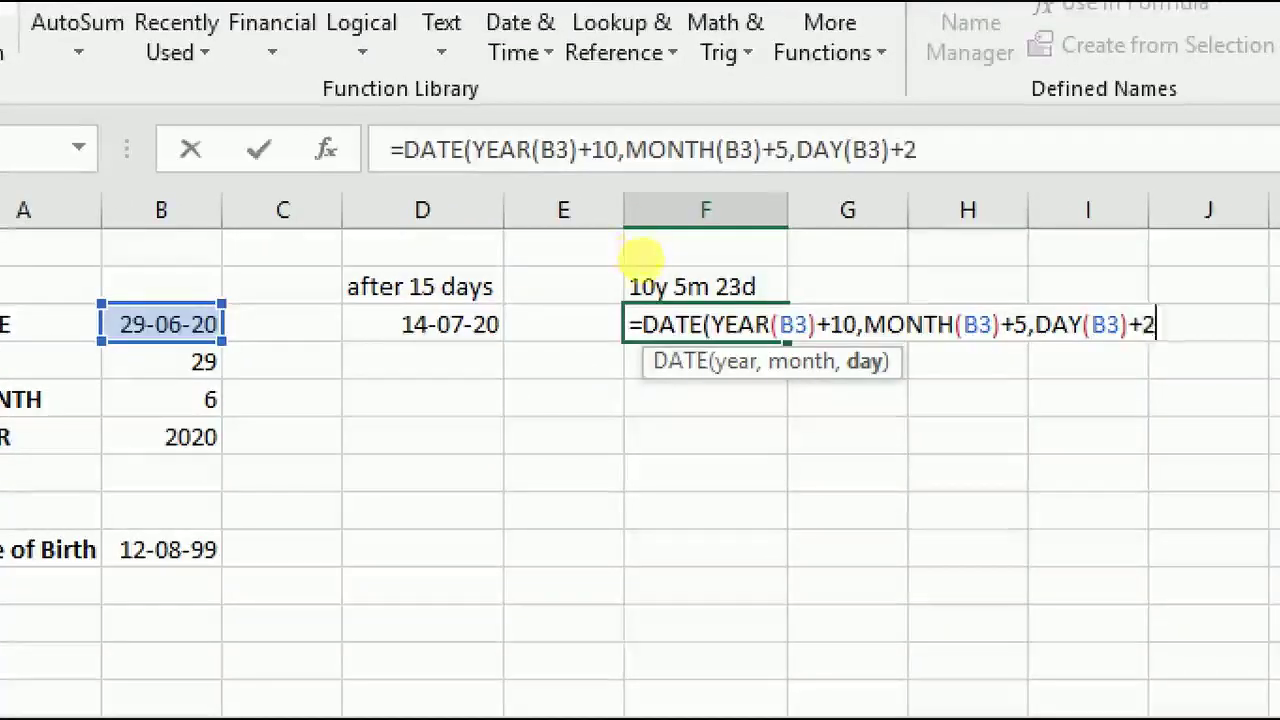
{"action": "type", "text": "3"}
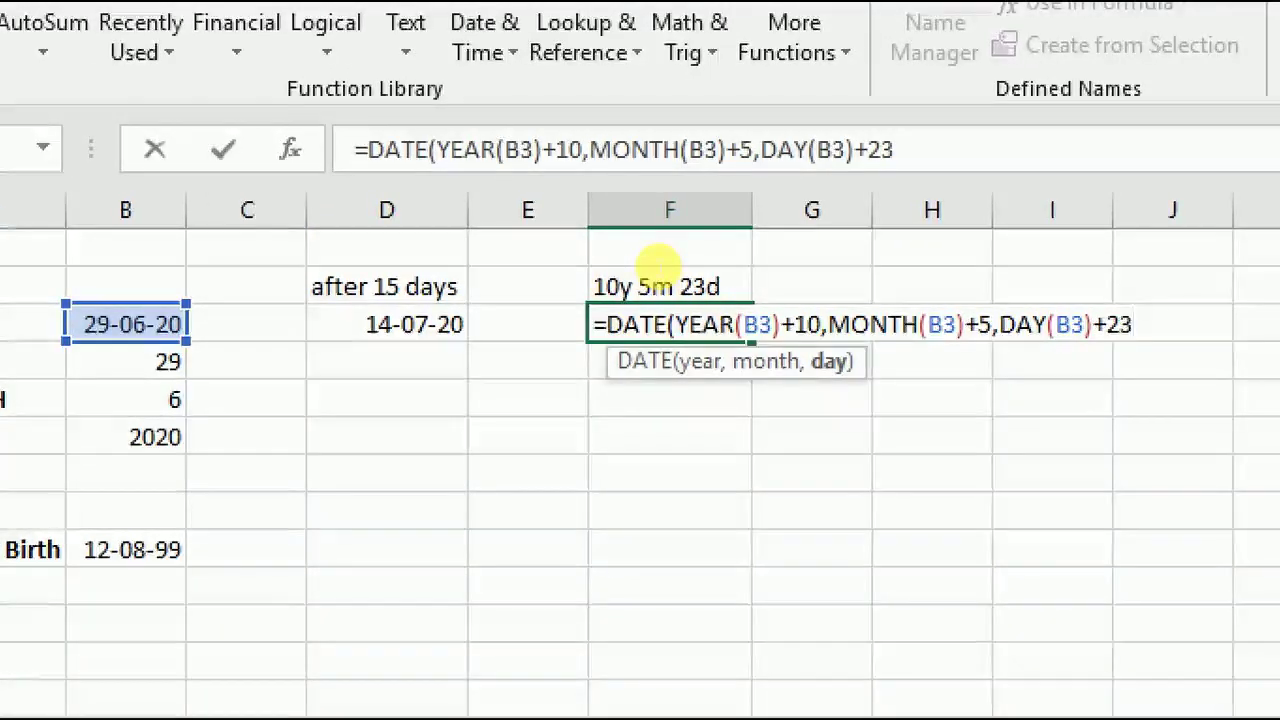
{"action": "type", "text": ")"}
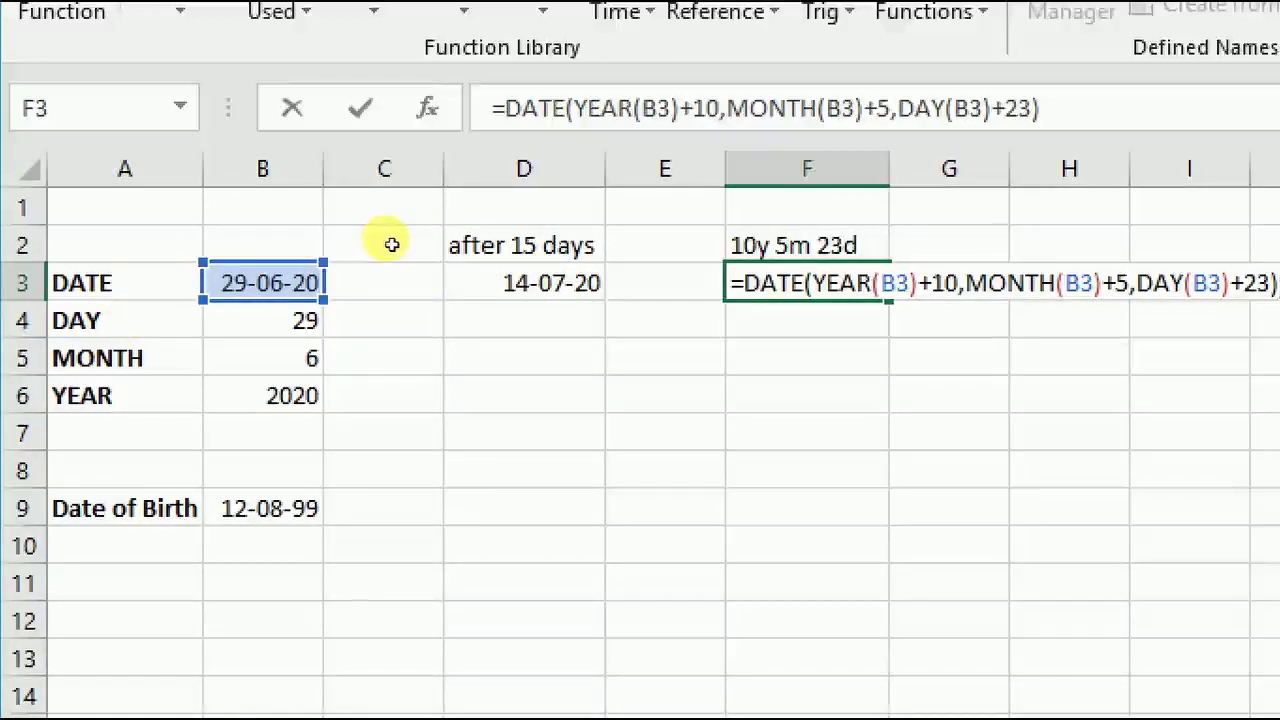
{"action": "key", "text": "Return"}
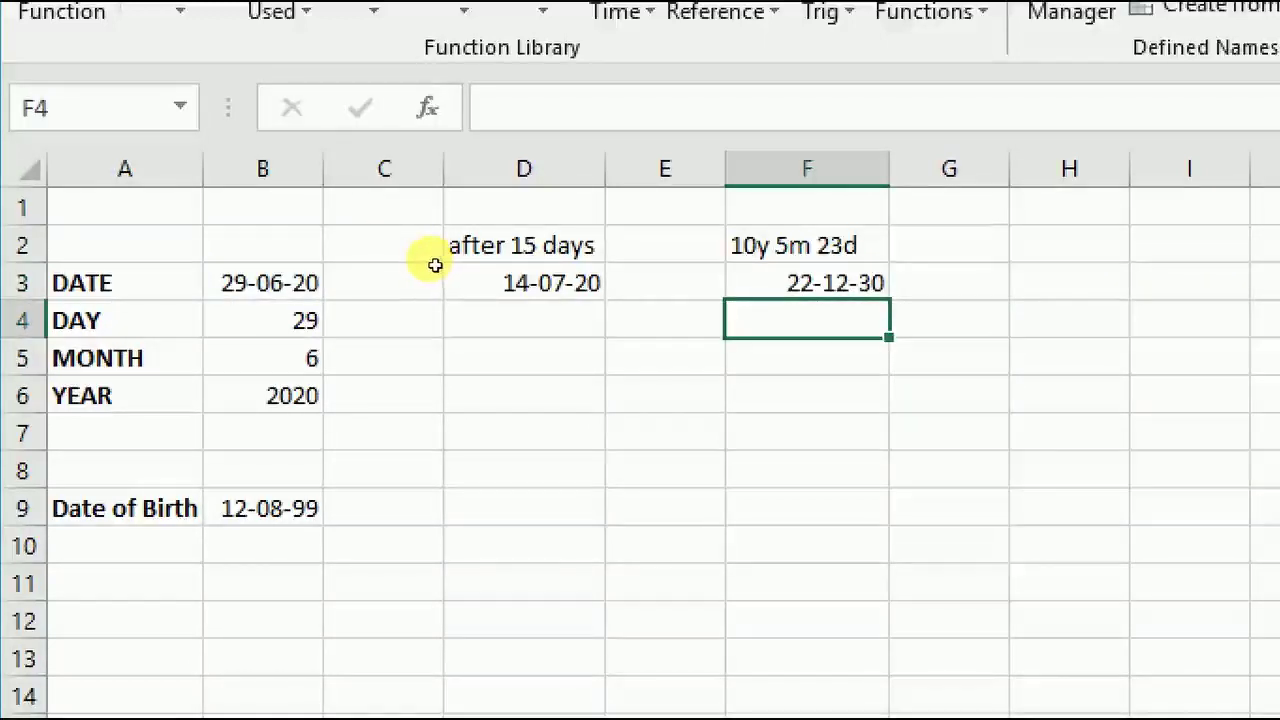
{"action": "key", "text": "Up"}
{"action": "key", "text": "Left"}
{"action": "key", "text": "Left"}
{"action": "key", "text": "Left"}
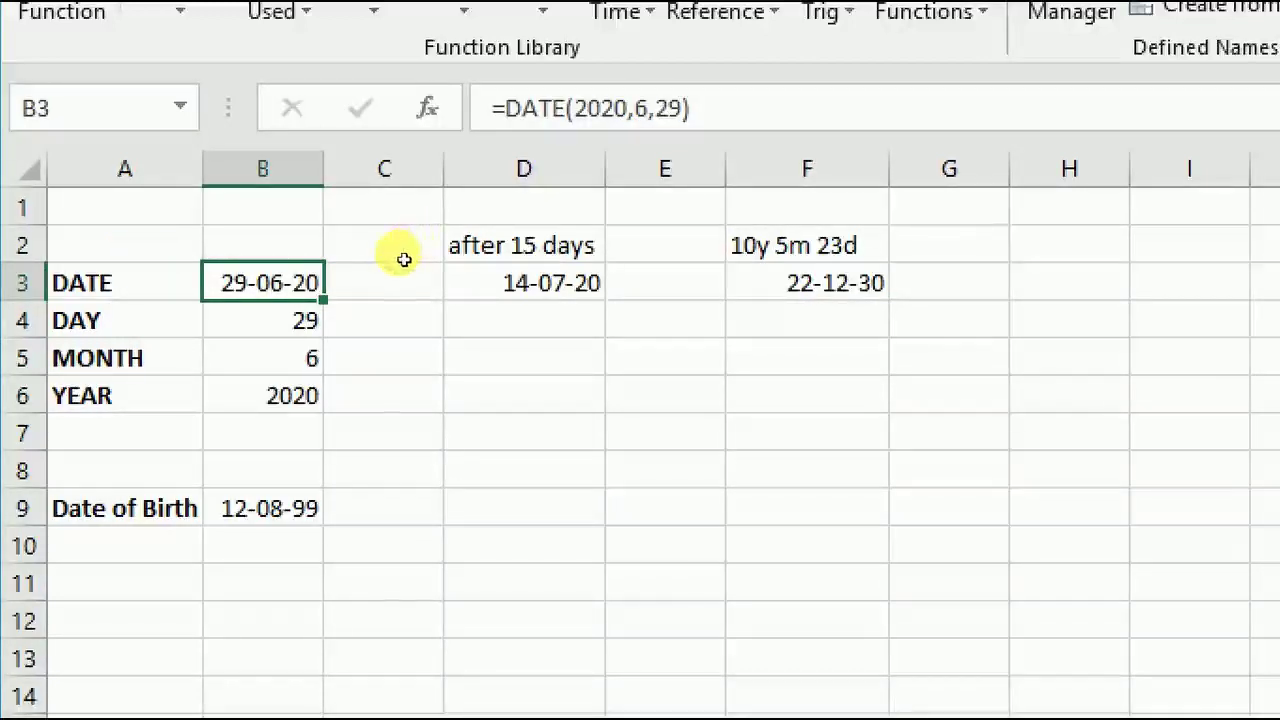
{"action": "key", "text": "Right"}
{"action": "key", "text": "Right"}
{"action": "key", "text": "Right"}
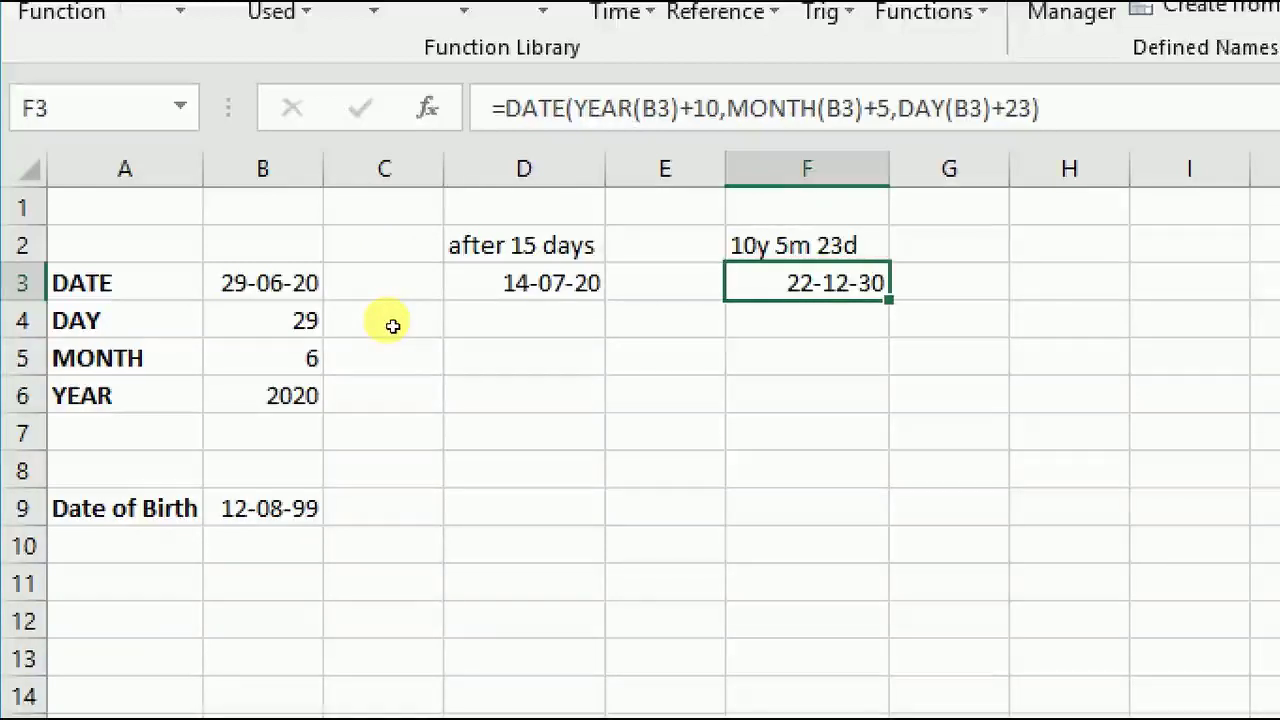
{"action": "key", "text": "F2"}
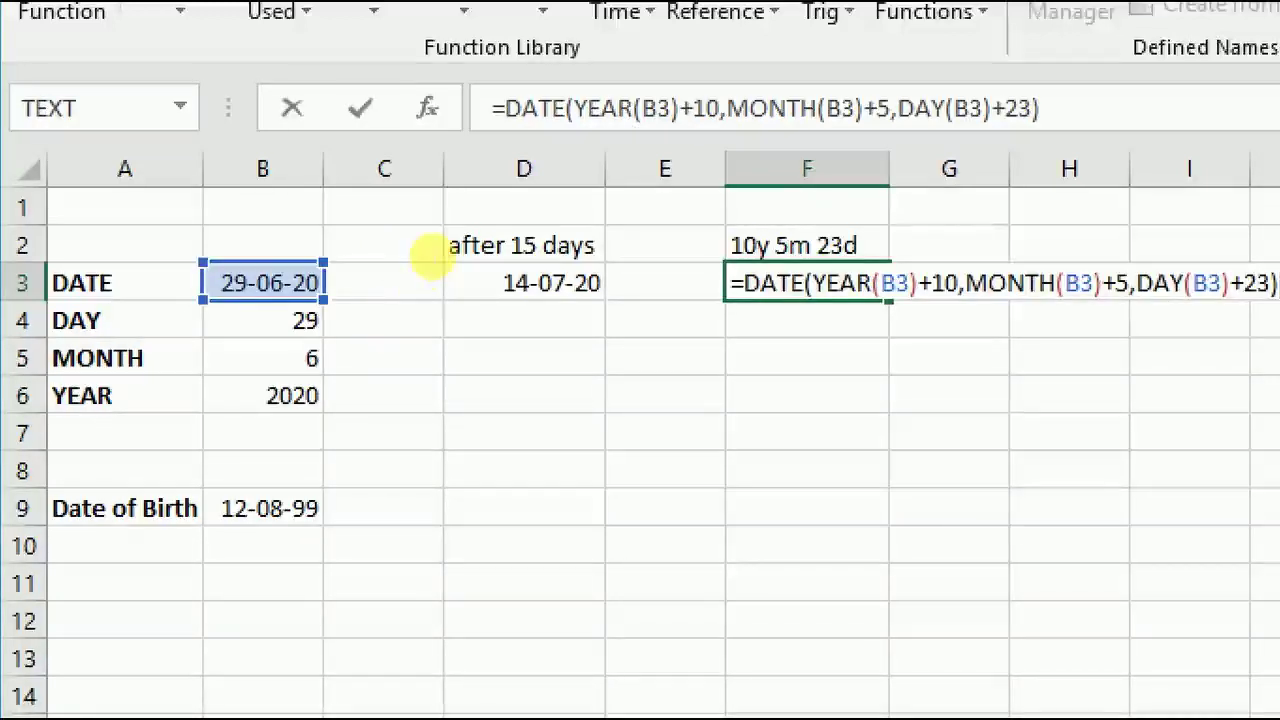
{"action": "key", "text": "Return"}
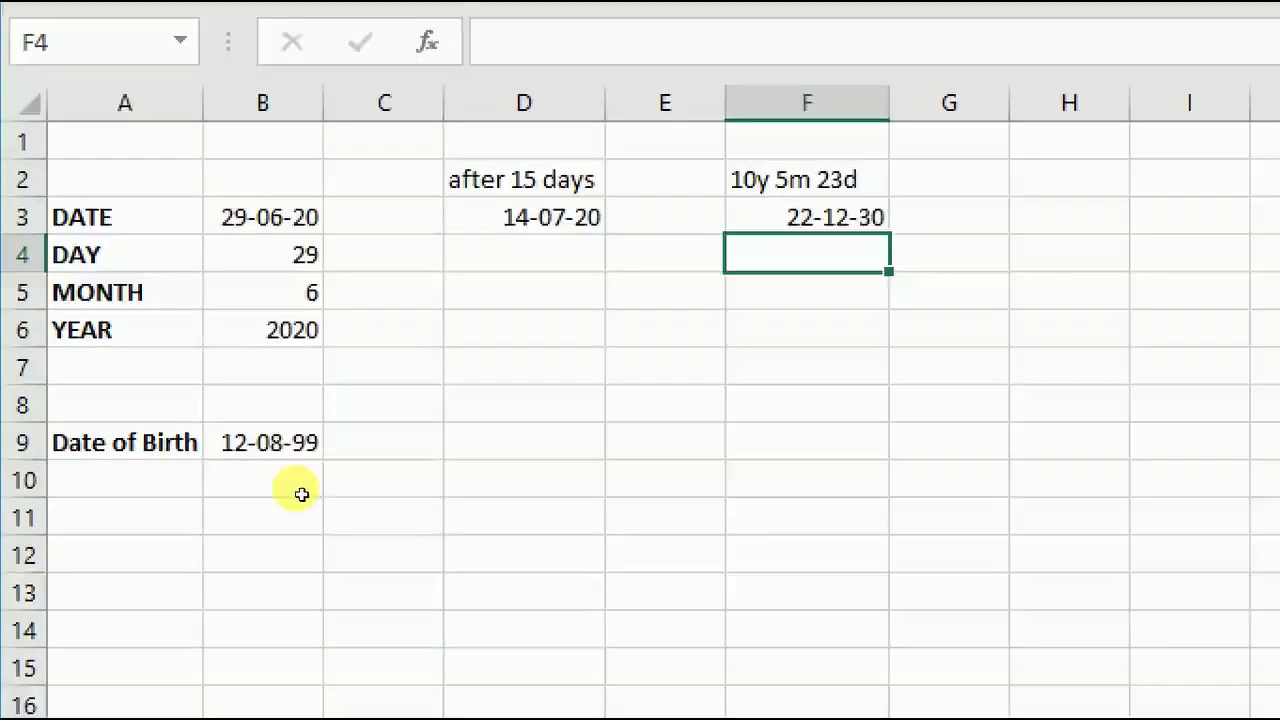
{"action": "left_click", "coordinate": [110, 442]}
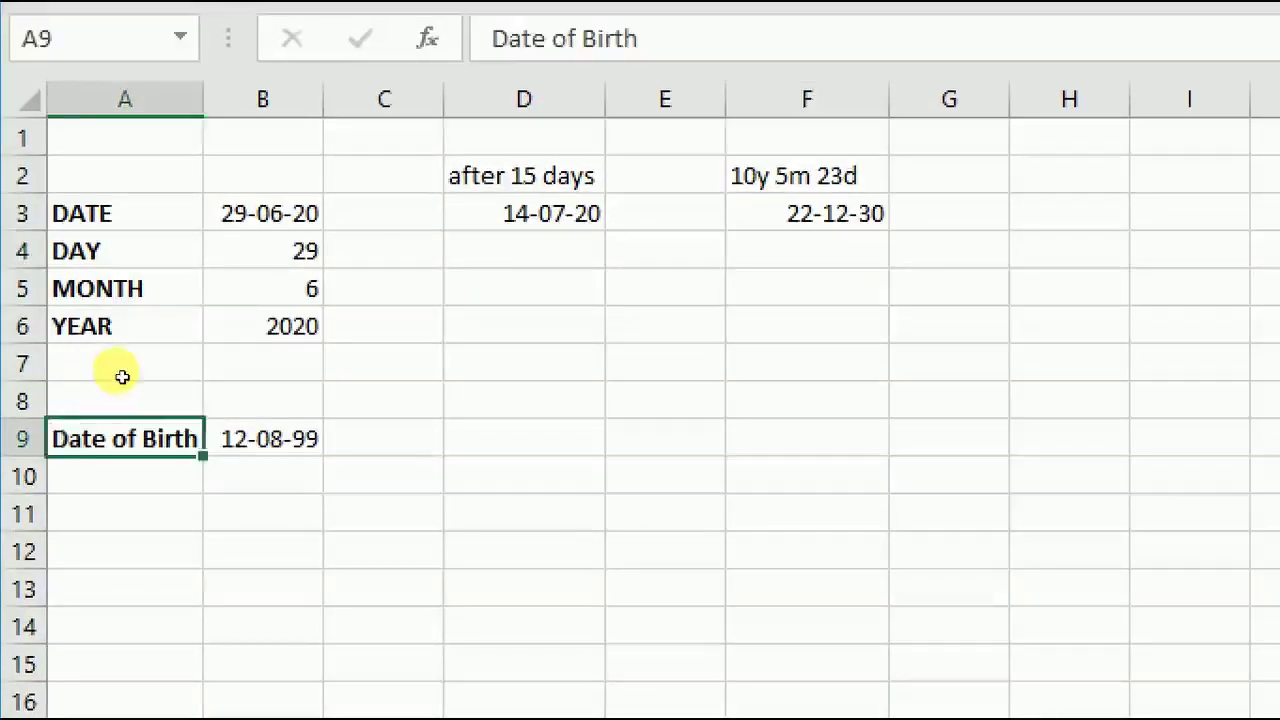
{"action": "key", "text": "Right"}
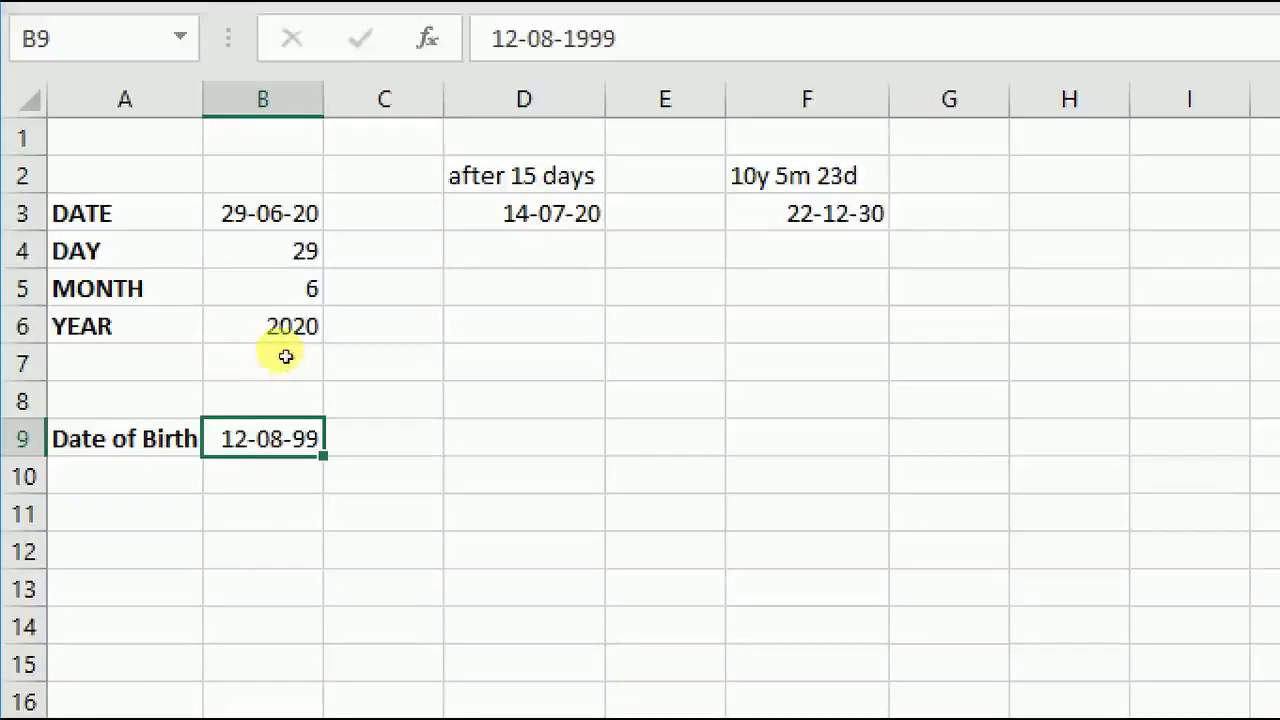
{"action": "key", "text": "Up"}
{"action": "key", "text": "Right"}
{"action": "key", "text": "Right"}
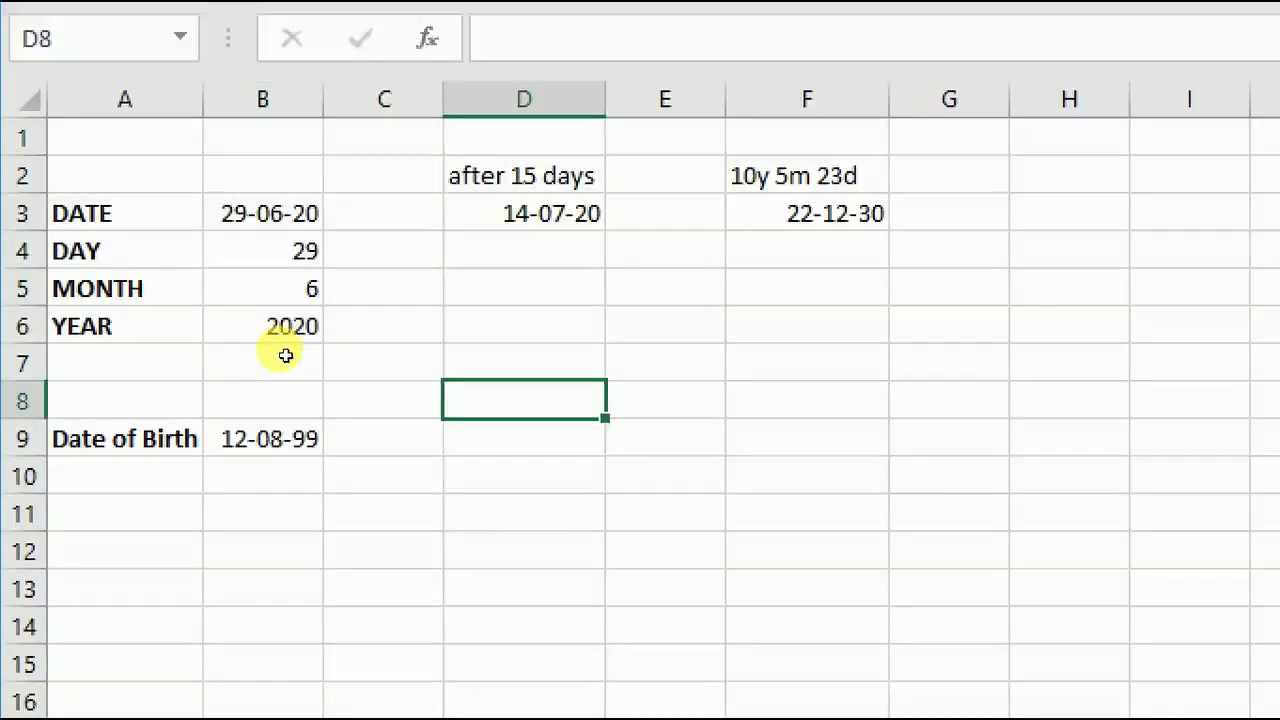
{"action": "type", "text": "DATEDI"}
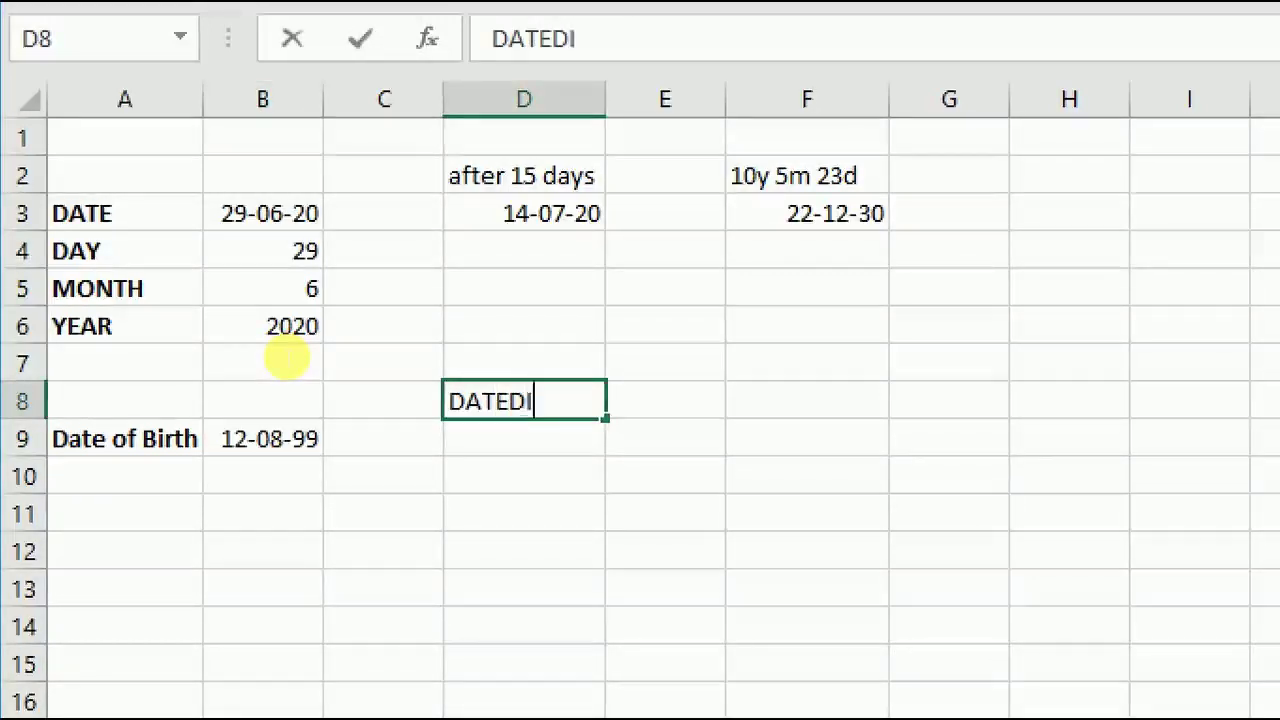
{"action": "type", "text": "F"}
{"action": "key", "text": "Return"}
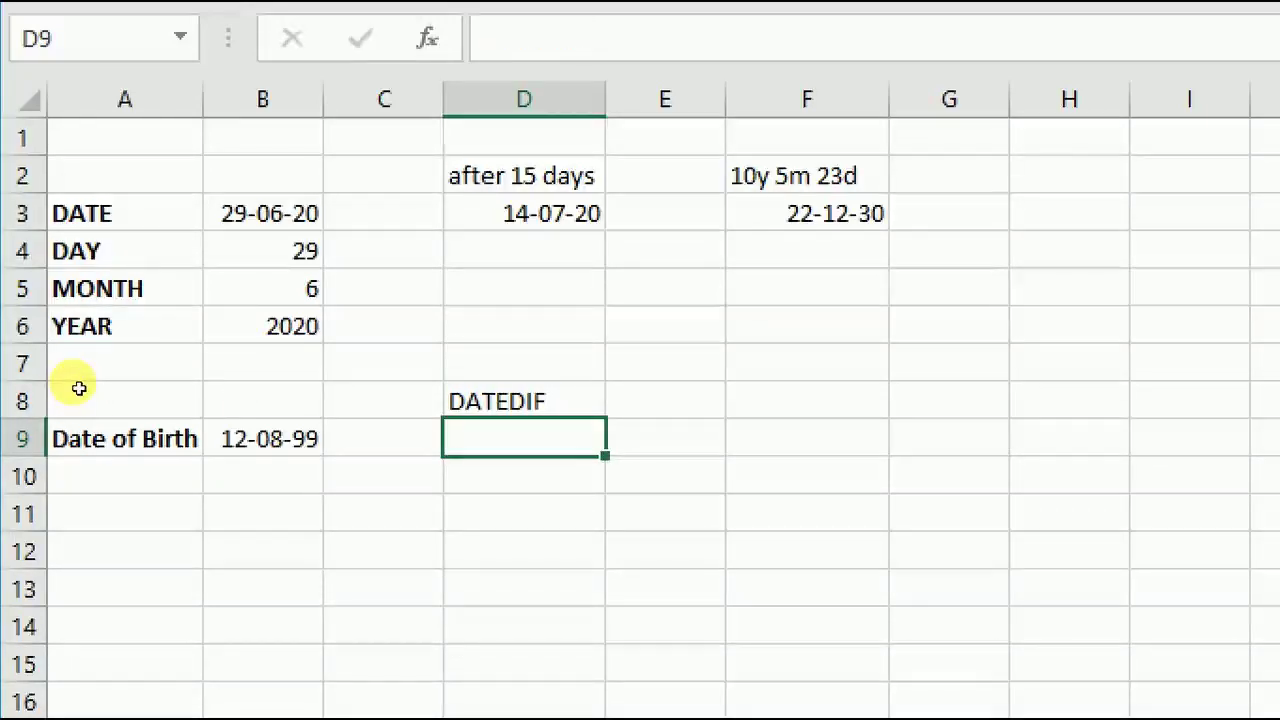
{"action": "key", "text": "Up"}
{"action": "key", "text": "Delete"}
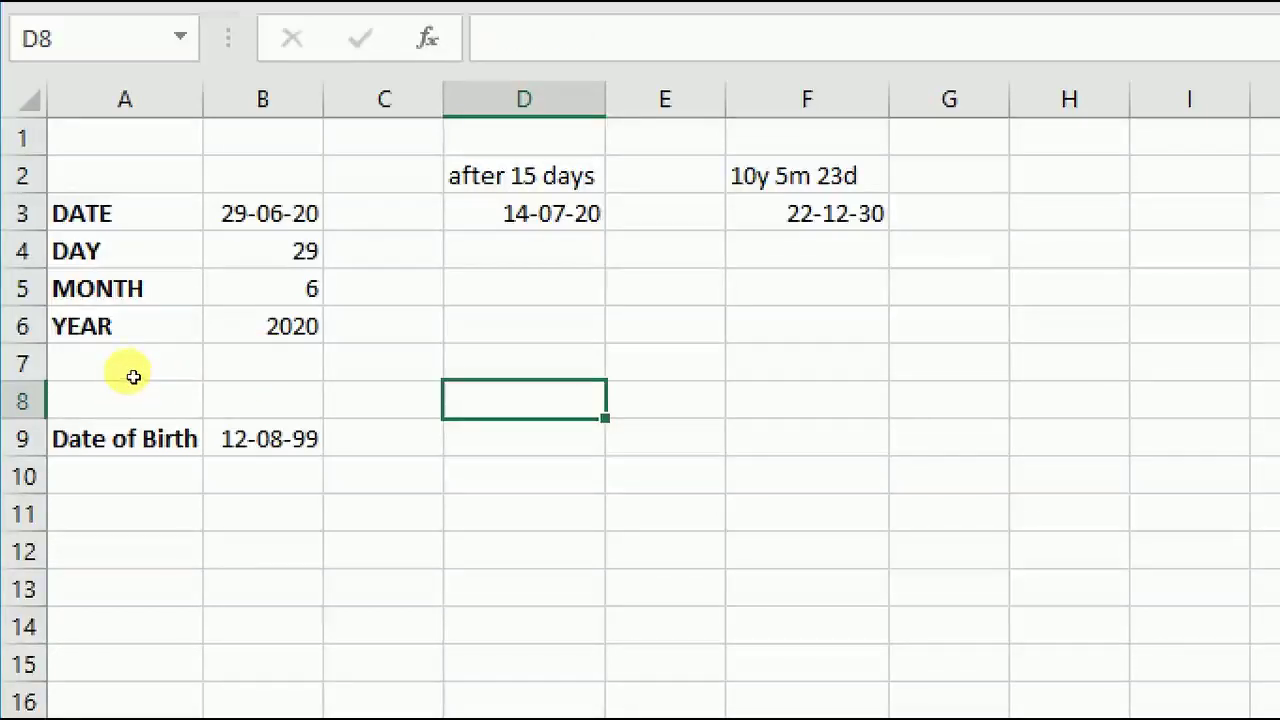
{"action": "key", "text": "Down"}
{"action": "key", "text": "Left"}
{"action": "key", "text": "Left"}
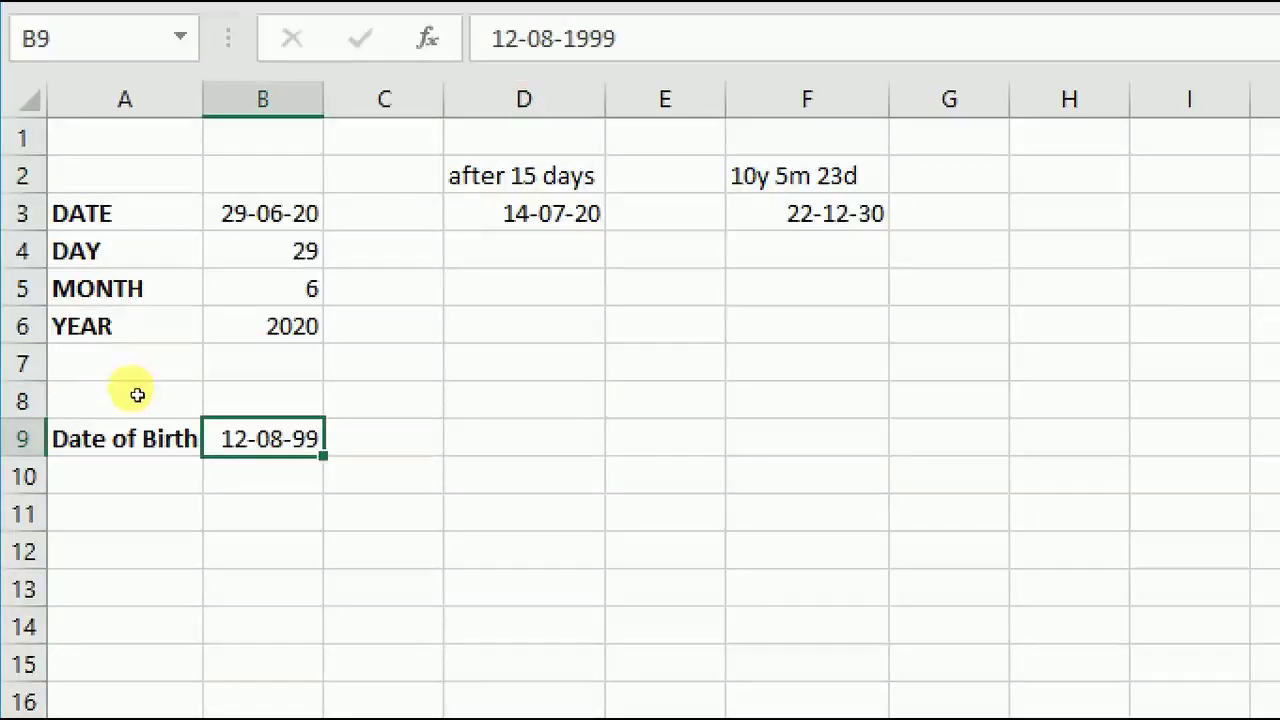
{"action": "key", "text": "Down"}
{"action": "key", "text": "Up"}
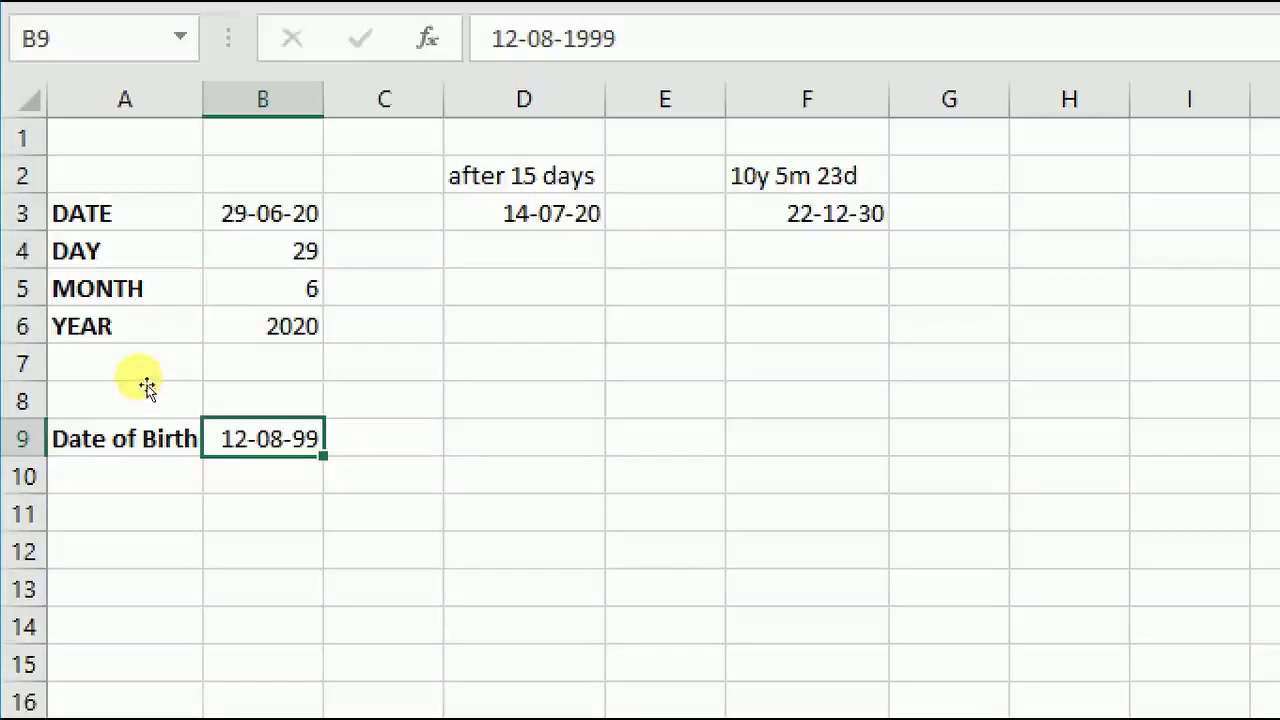
{"action": "key", "text": "Up"}
{"action": "key", "text": "Up"}
{"action": "key", "text": "Up"}
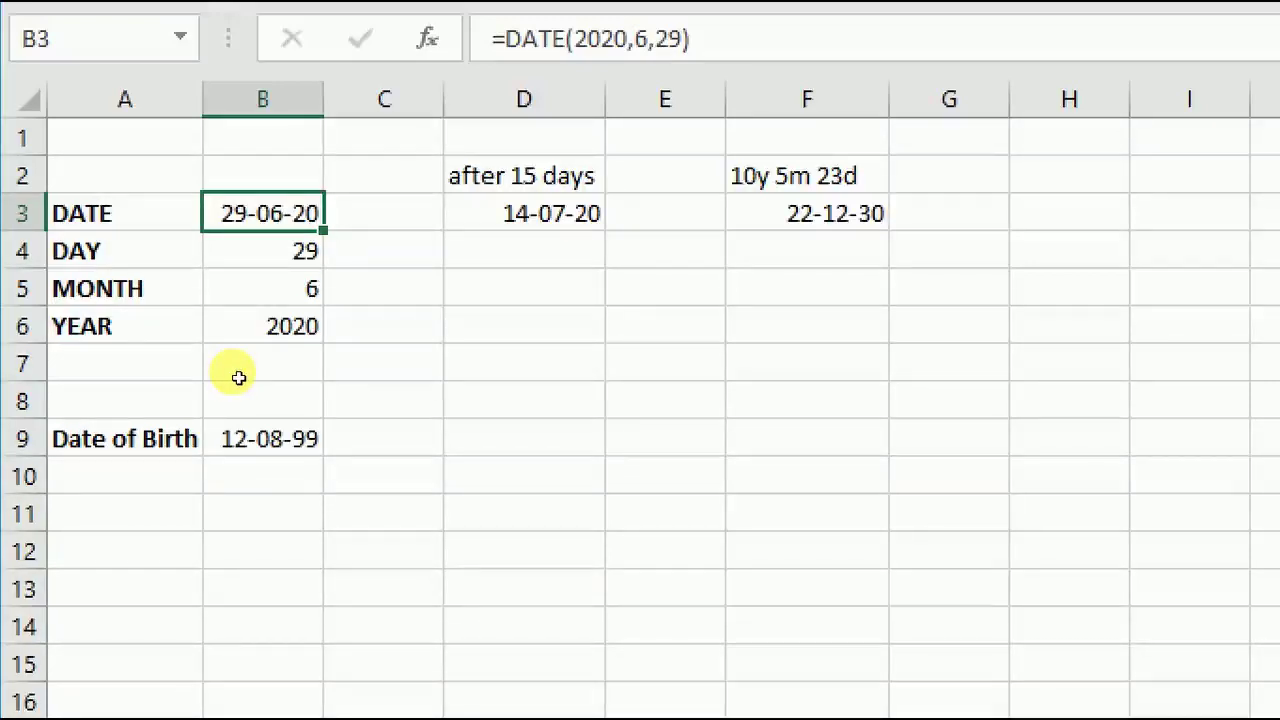
{"action": "key", "text": "Right"}
{"action": "key", "text": "Right"}
{"action": "key", "text": "Down"}
{"action": "key", "text": "Down"}
{"action": "key", "text": "Down"}
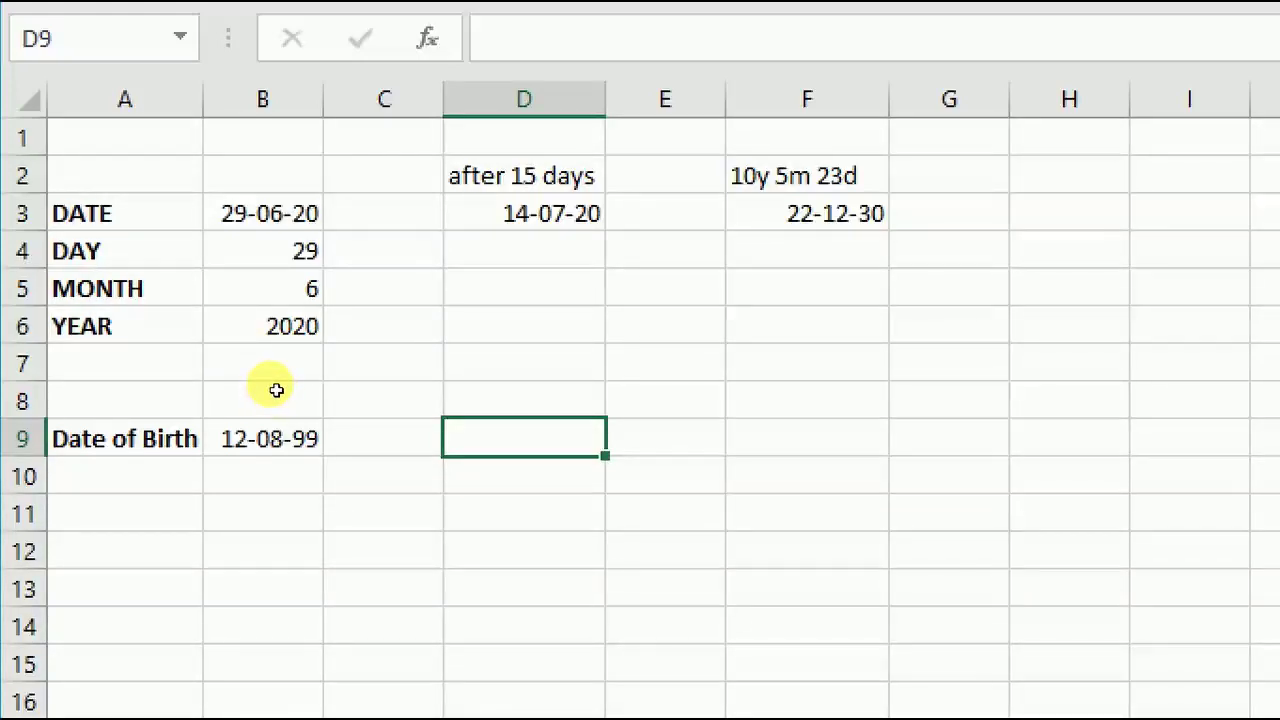
Enter =B3-B9 in D9 to get the 7627-day gap since the birth date.
{"action": "type", "text": "="}
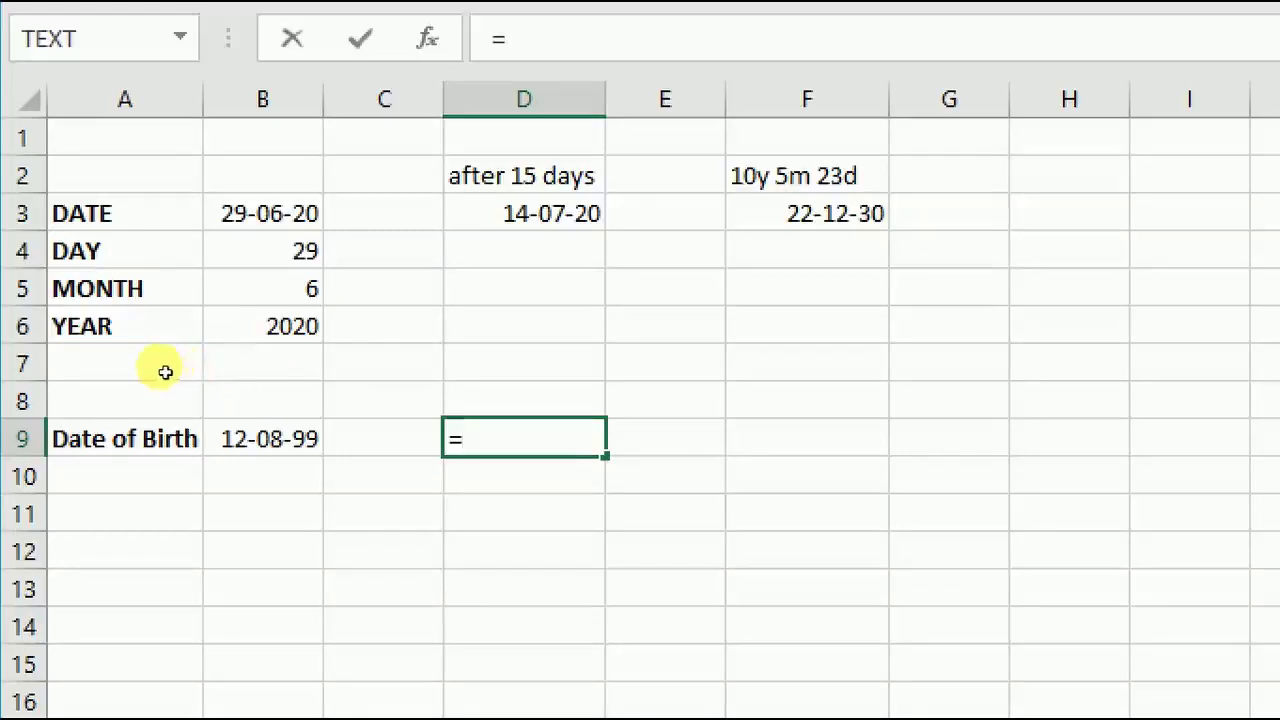
{"action": "key", "text": "Up"}
{"action": "key", "text": "Up"}
{"action": "key", "text": "Up"}
{"action": "key", "text": "Left"}
{"action": "key", "text": "Left"}
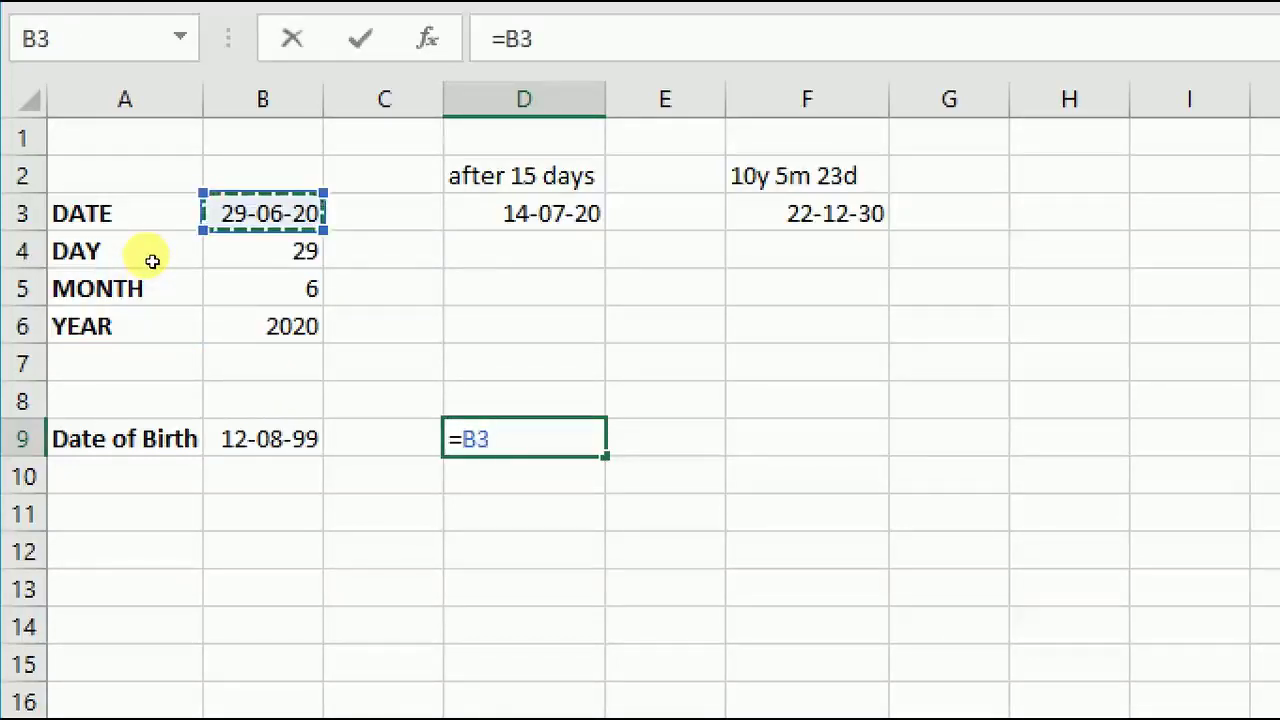
{"action": "type", "text": "-"}
{"action": "key", "text": "Left"}
{"action": "key", "text": "Left"}
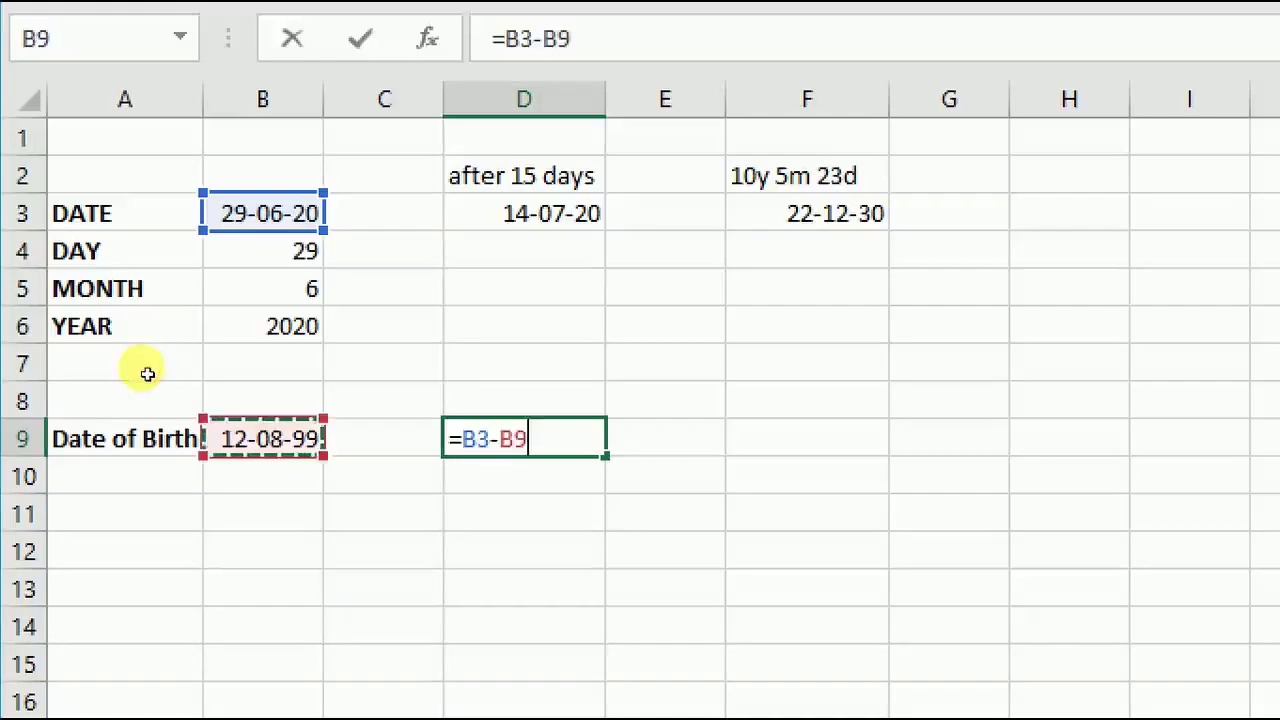
{"action": "key", "text": "Return"}
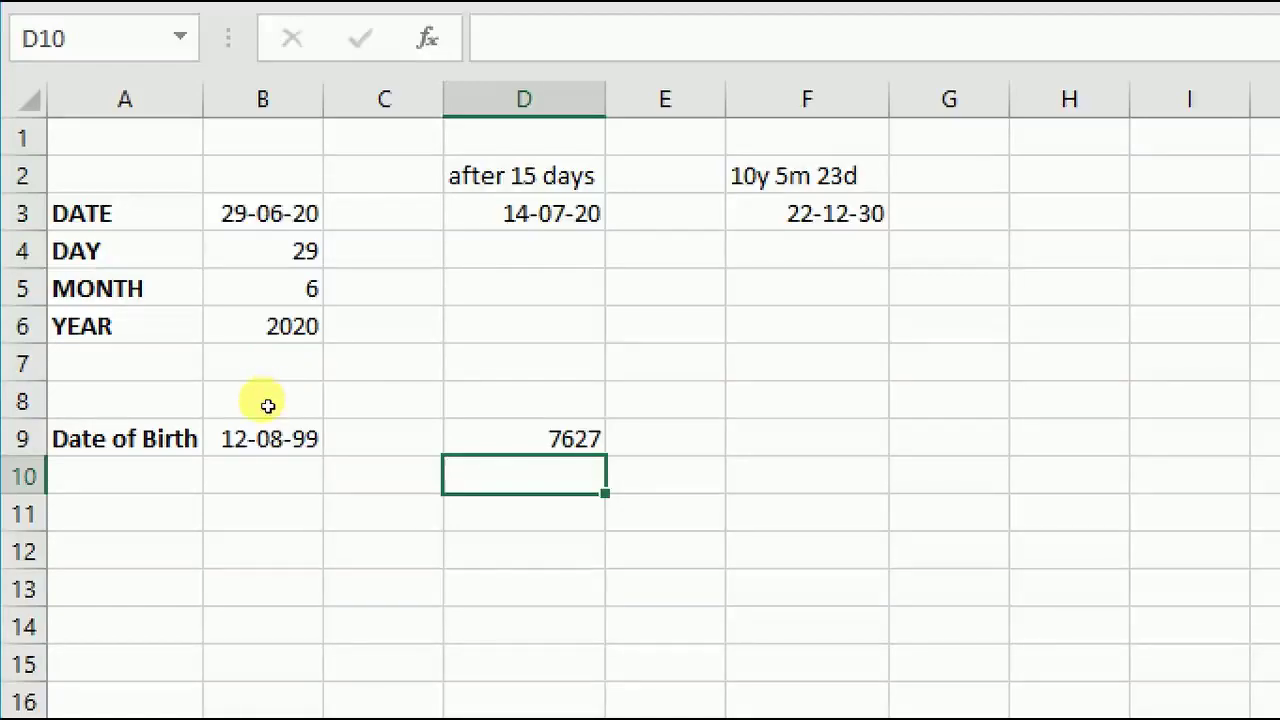
{"action": "key", "text": "Return"}
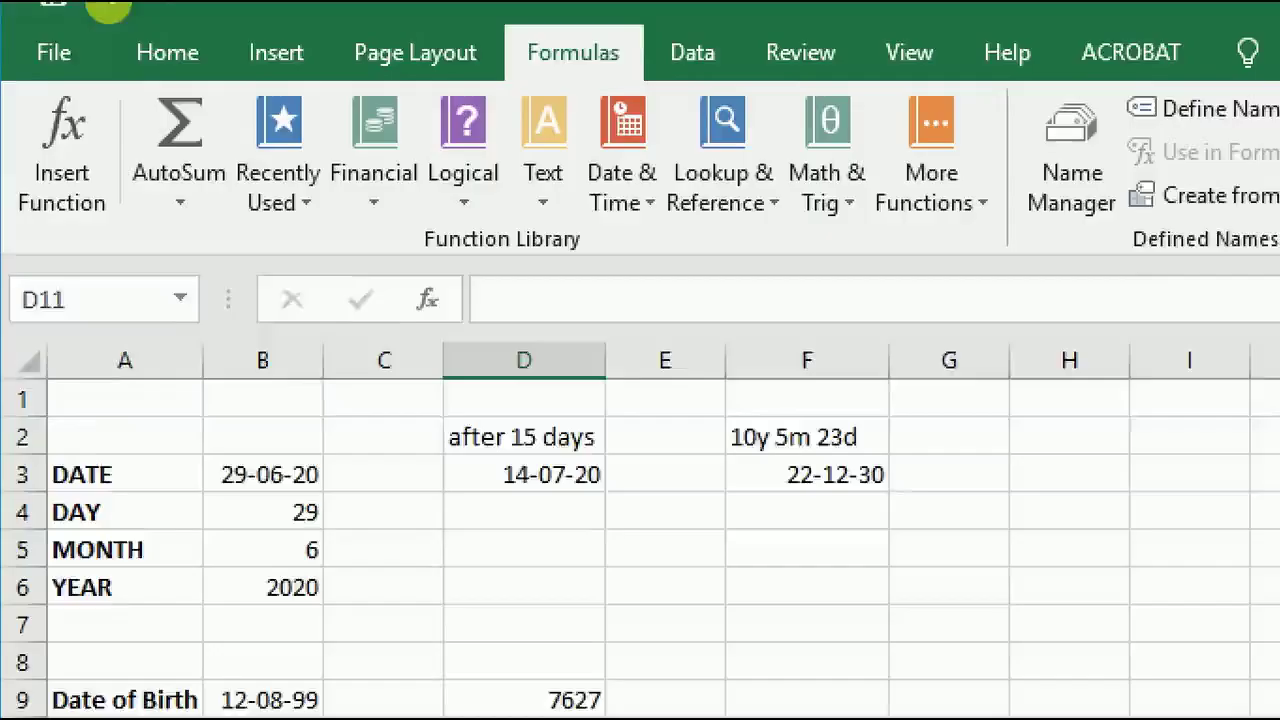
{"action": "key", "text": "alt+m"}
{"action": "key", "text": "e"}
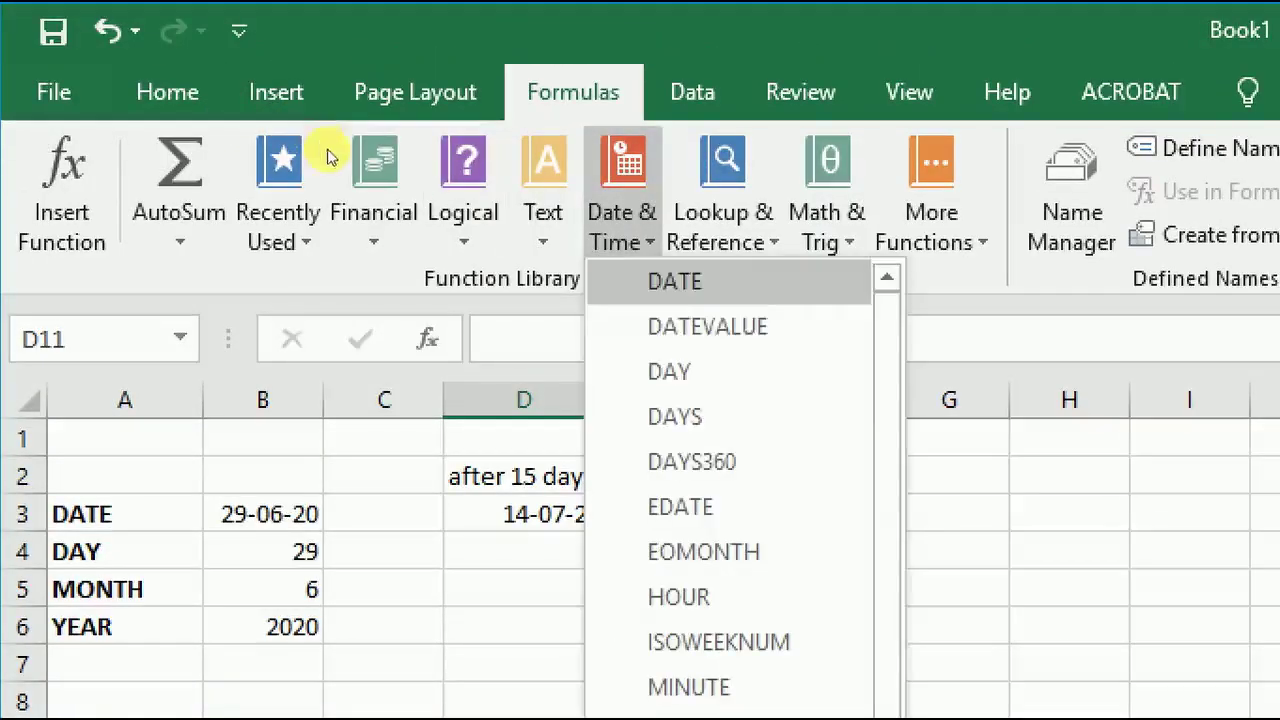
{"action": "key", "text": "Up"}
{"action": "key", "text": "Up"}
{"action": "key", "text": "Down"}
{"action": "key", "text": "Down"}
{"action": "key", "text": "Down"}
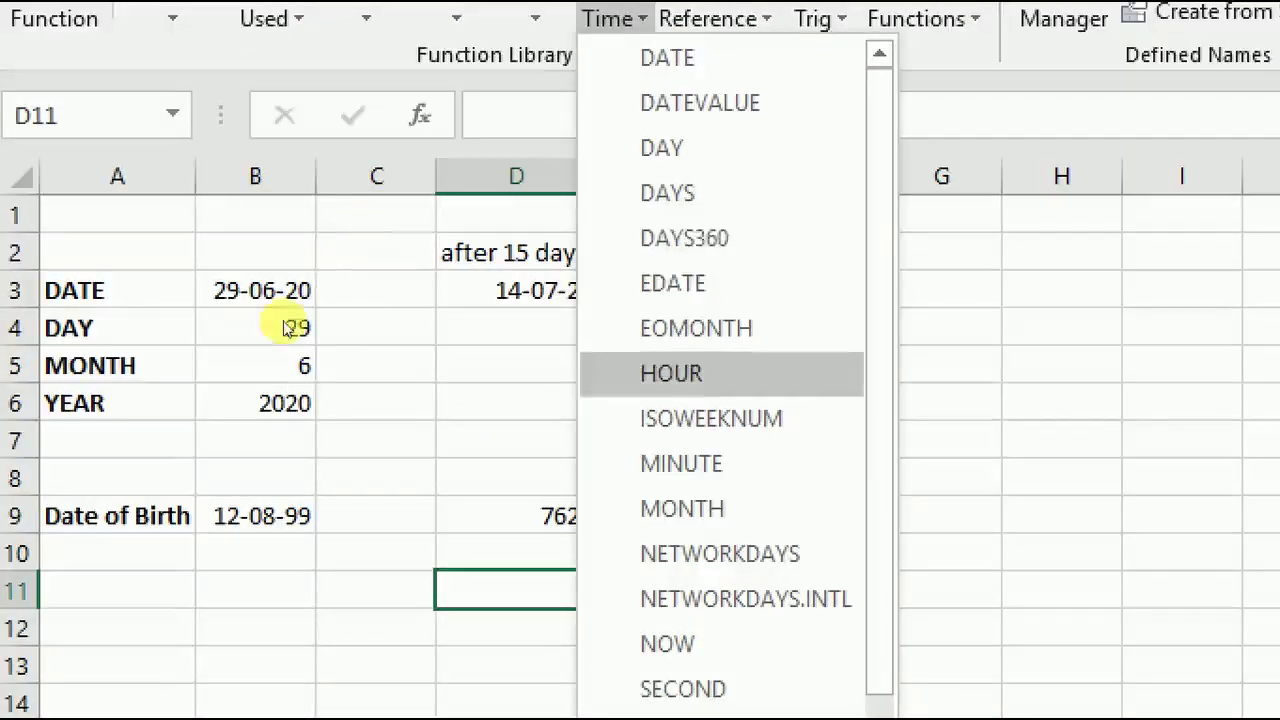
{"action": "key", "text": "Escape"}
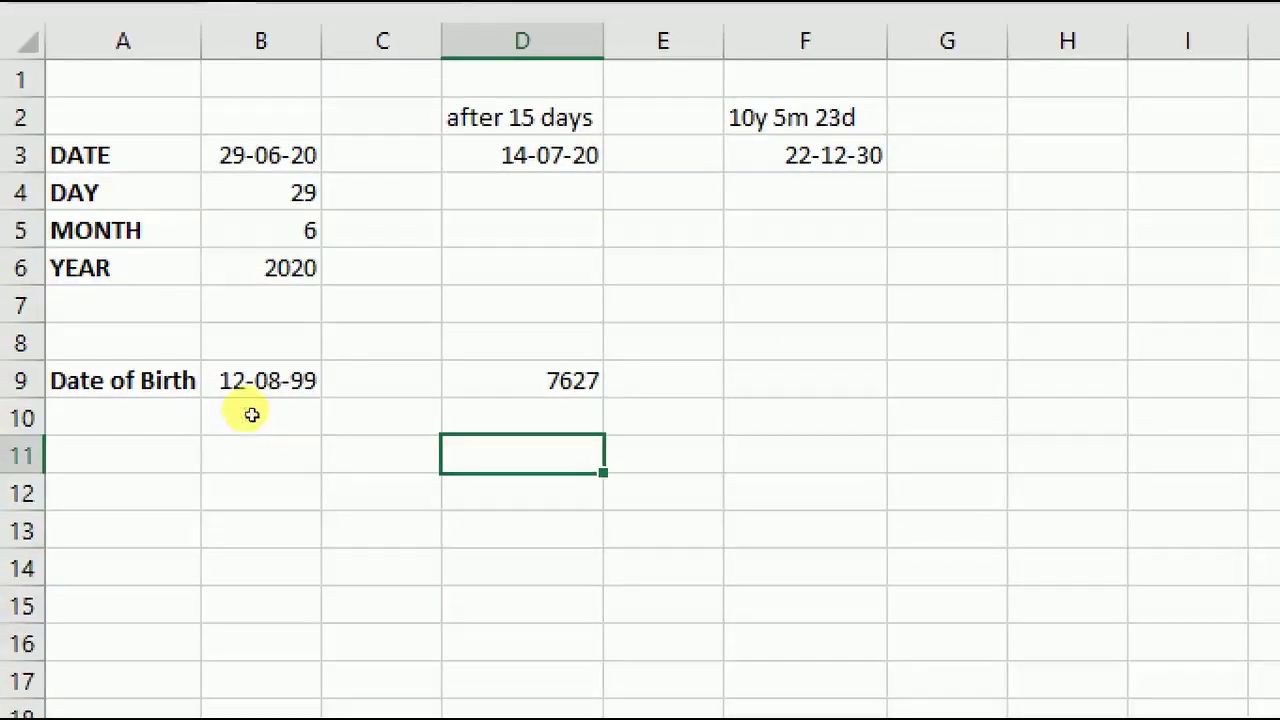
{"action": "key", "text": "Up"}
{"action": "key", "text": "Up"}
{"action": "key", "text": "Left"}
{"action": "key", "text": "Left"}
{"action": "key", "text": "Down"}
{"action": "key", "text": "Down"}
{"action": "key", "text": "Down"}
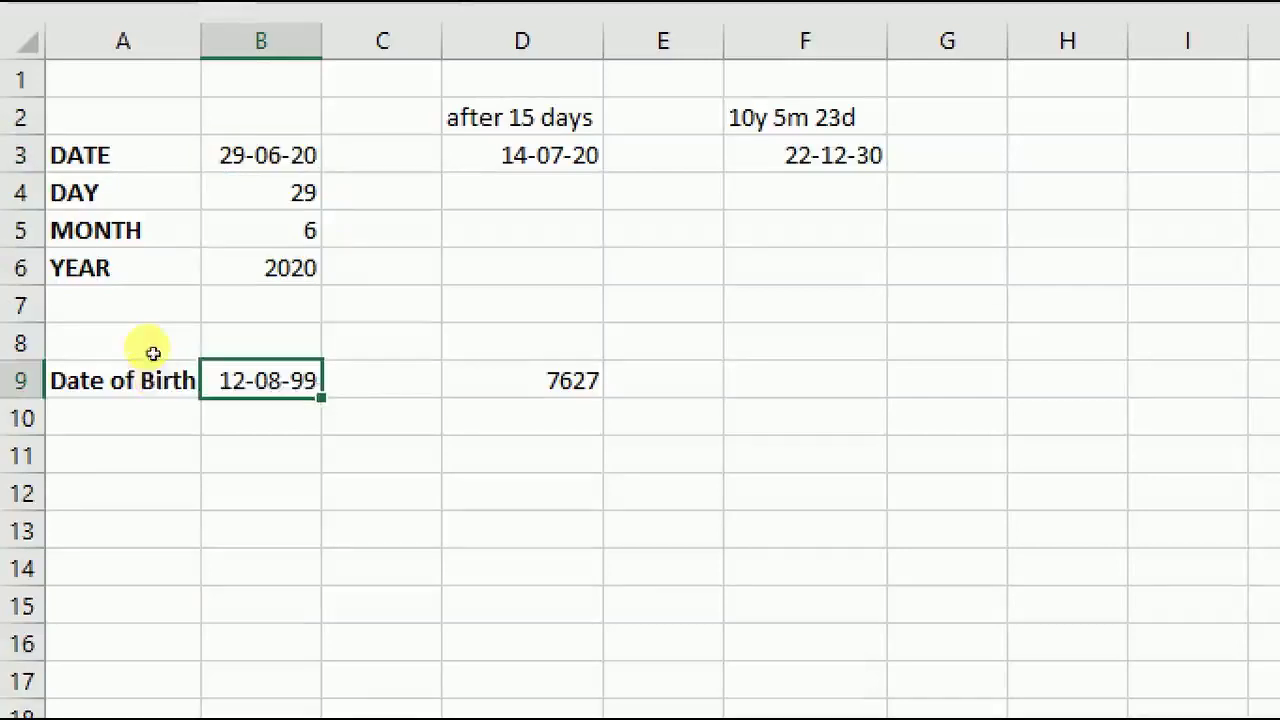
{"action": "key", "text": "Down"}
{"action": "key", "text": "Down"}
{"action": "key", "text": "Right"}
{"action": "key", "text": "Right"}
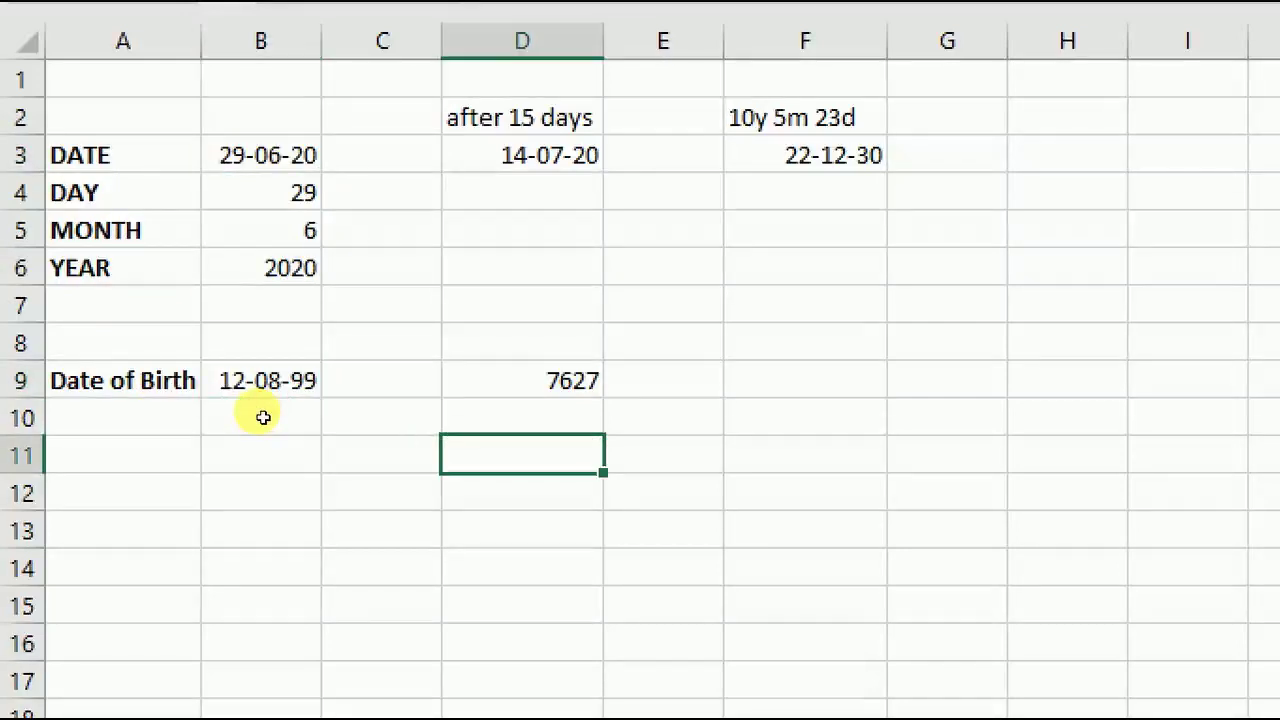
{"action": "type", "text": "=day"}
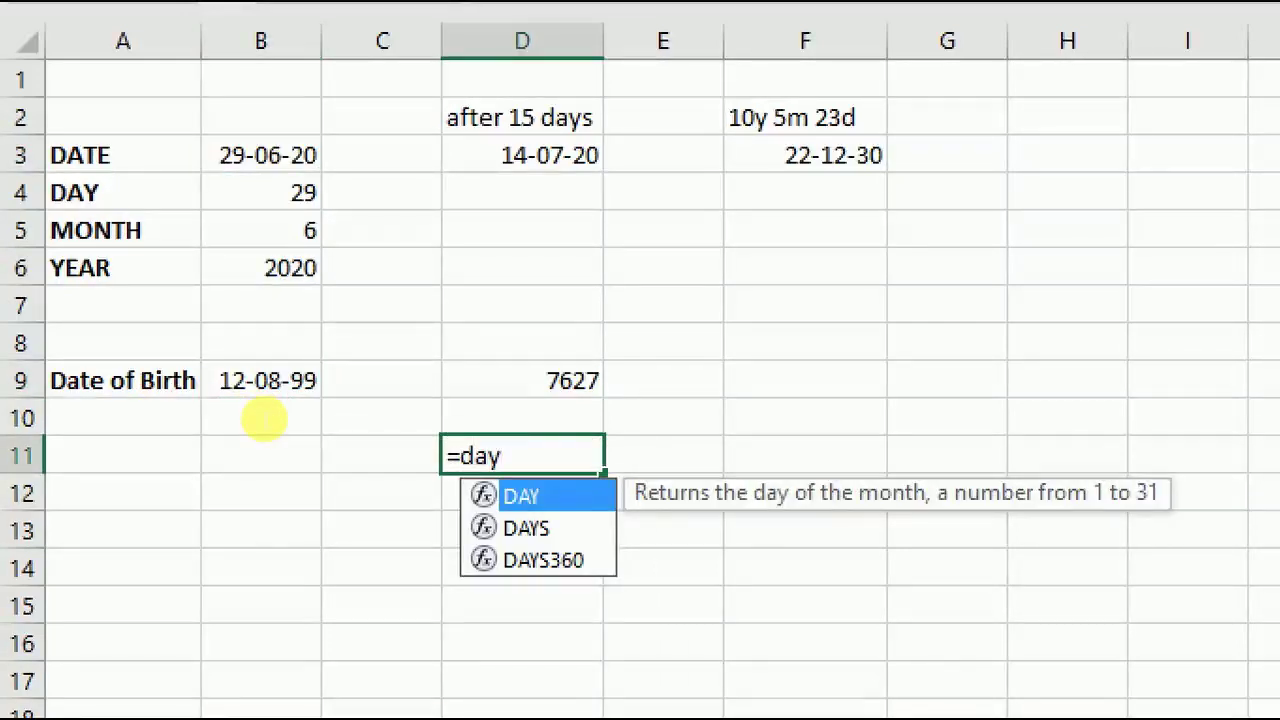
{"action": "key", "text": "Down"}
{"action": "key", "text": "Tab"}
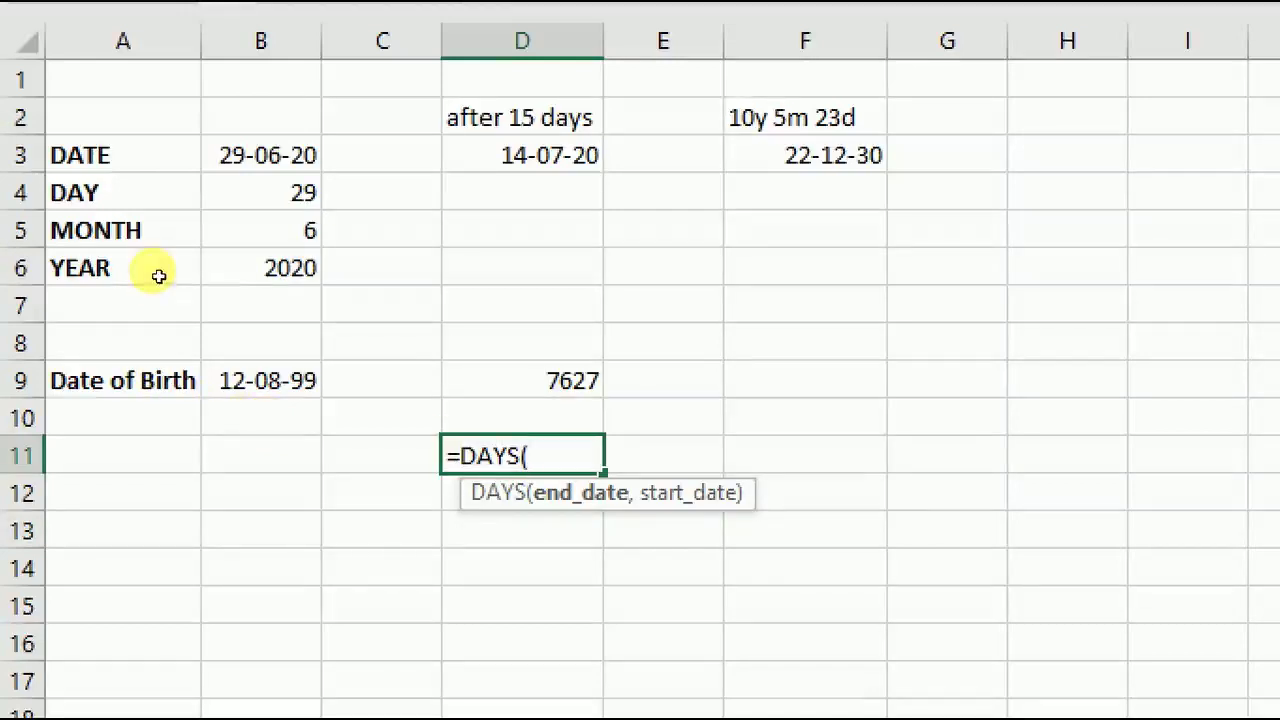
{"action": "key", "text": "Up"}
{"action": "key", "text": "Up"}
{"action": "key", "text": "Up"}
{"action": "key", "text": "Left"}
{"action": "key", "text": "Left"}
{"action": "type", "text": ","}
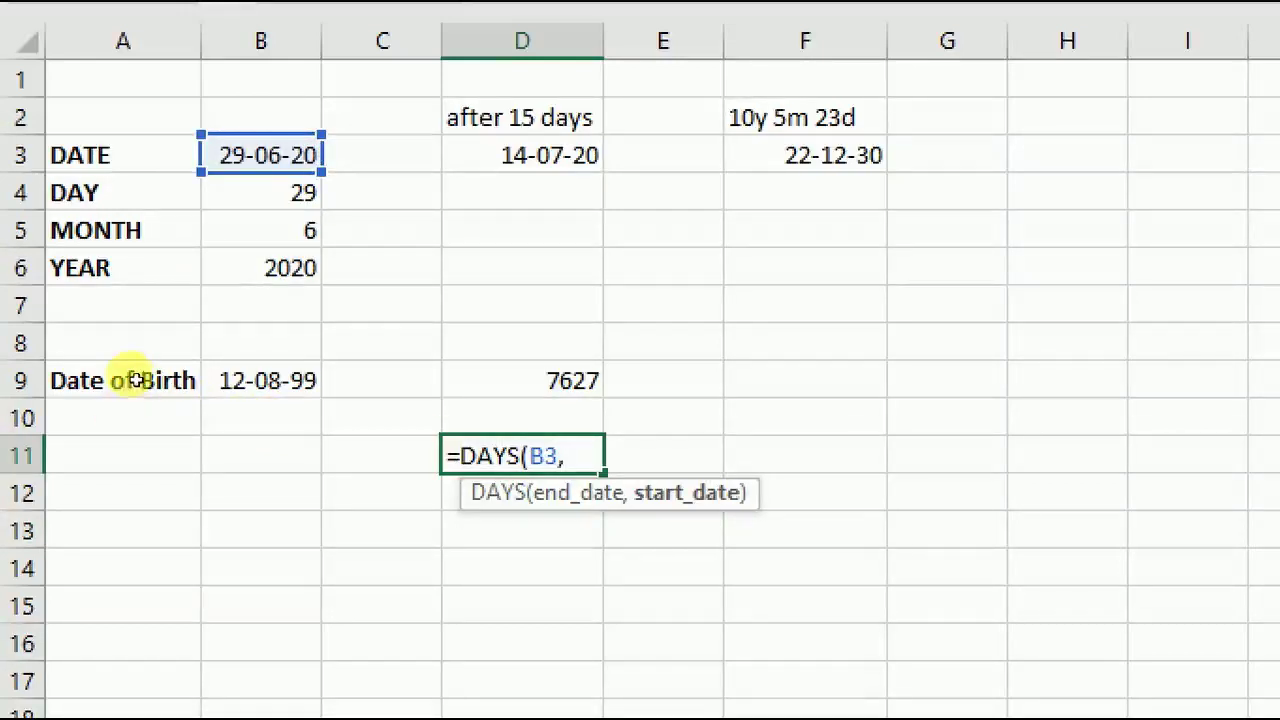
{"action": "key", "text": "Up"}
{"action": "key", "text": "Up"}
{"action": "key", "text": "Left"}
{"action": "key", "text": "Left"}
{"action": "type", "text": ")"}
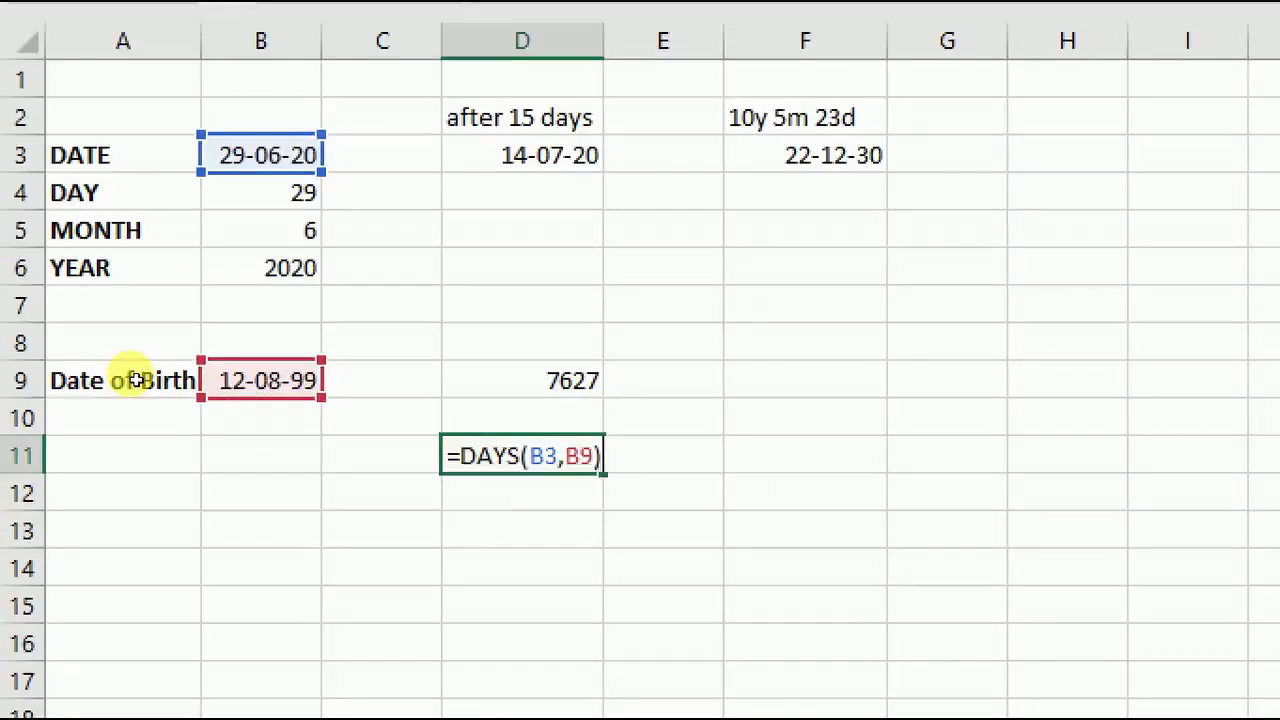
{"action": "key", "text": "Return"}
{"action": "key", "text": "Up"}
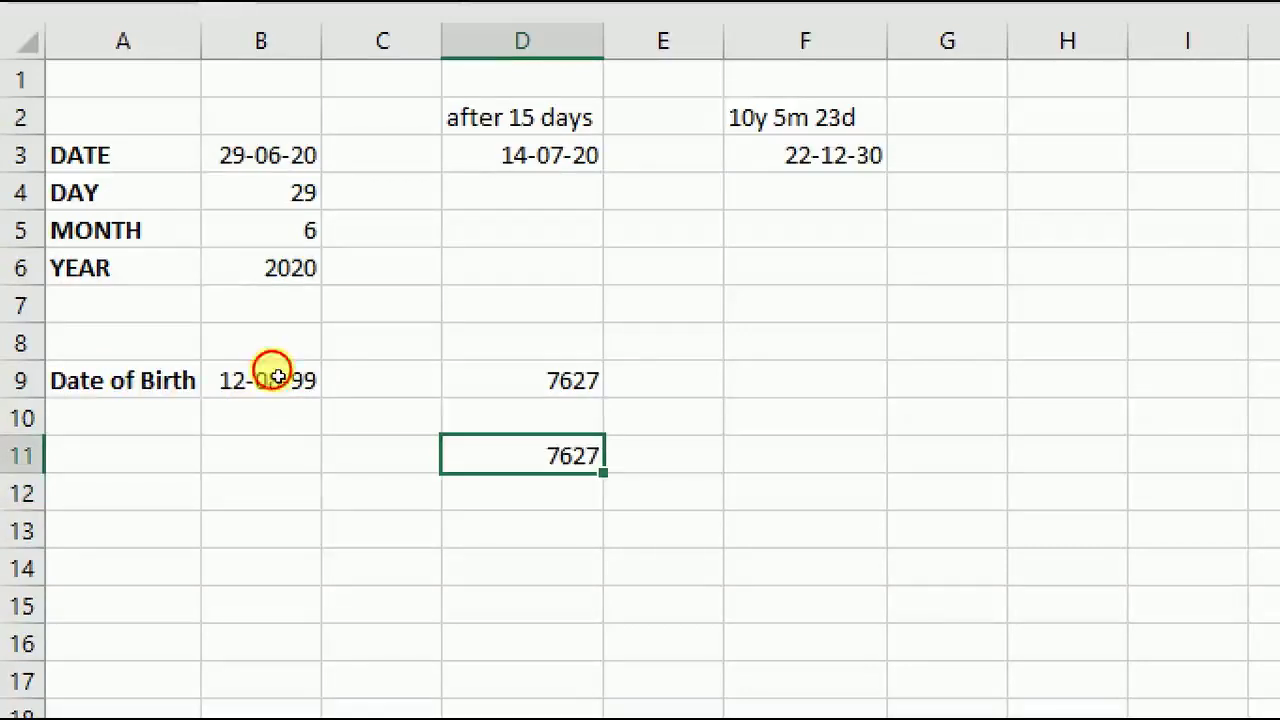
{"action": "key", "text": "Up"}
{"action": "key", "text": "Up"}
{"action": "key", "text": "Down"}
{"action": "key", "text": "Down"}
{"action": "key", "text": "F2"}
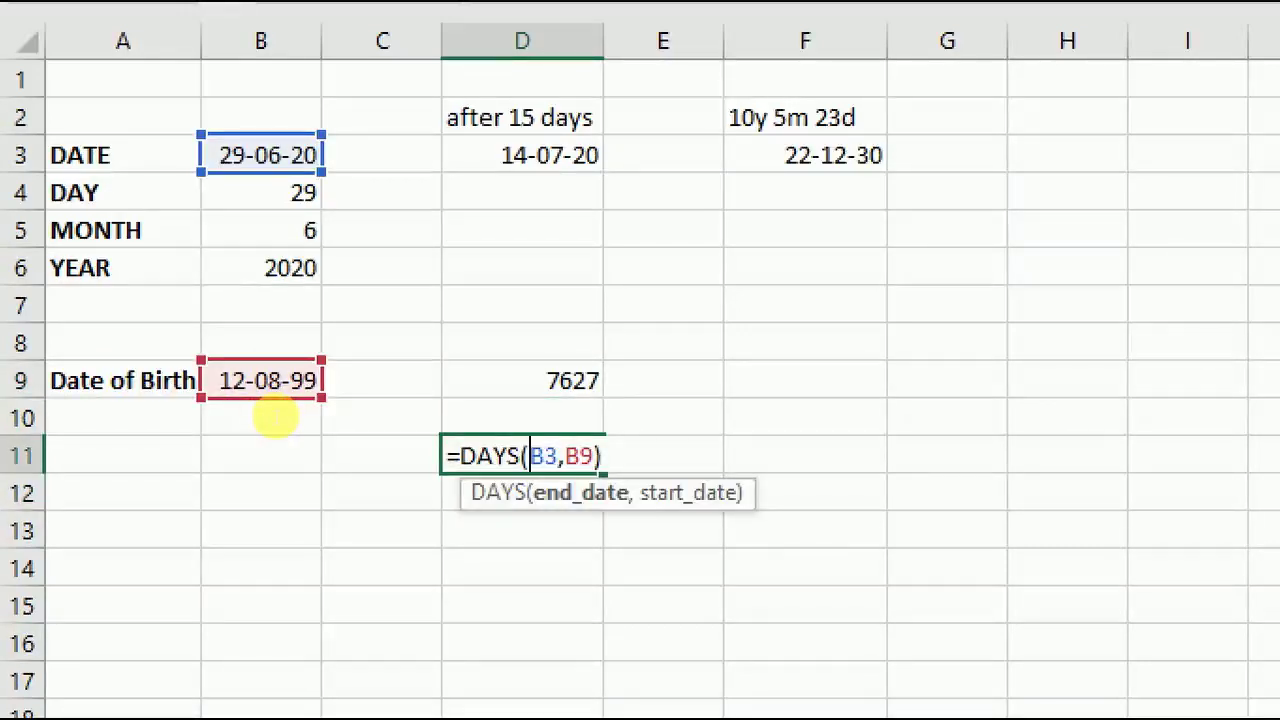
{"action": "key", "text": "Return"}
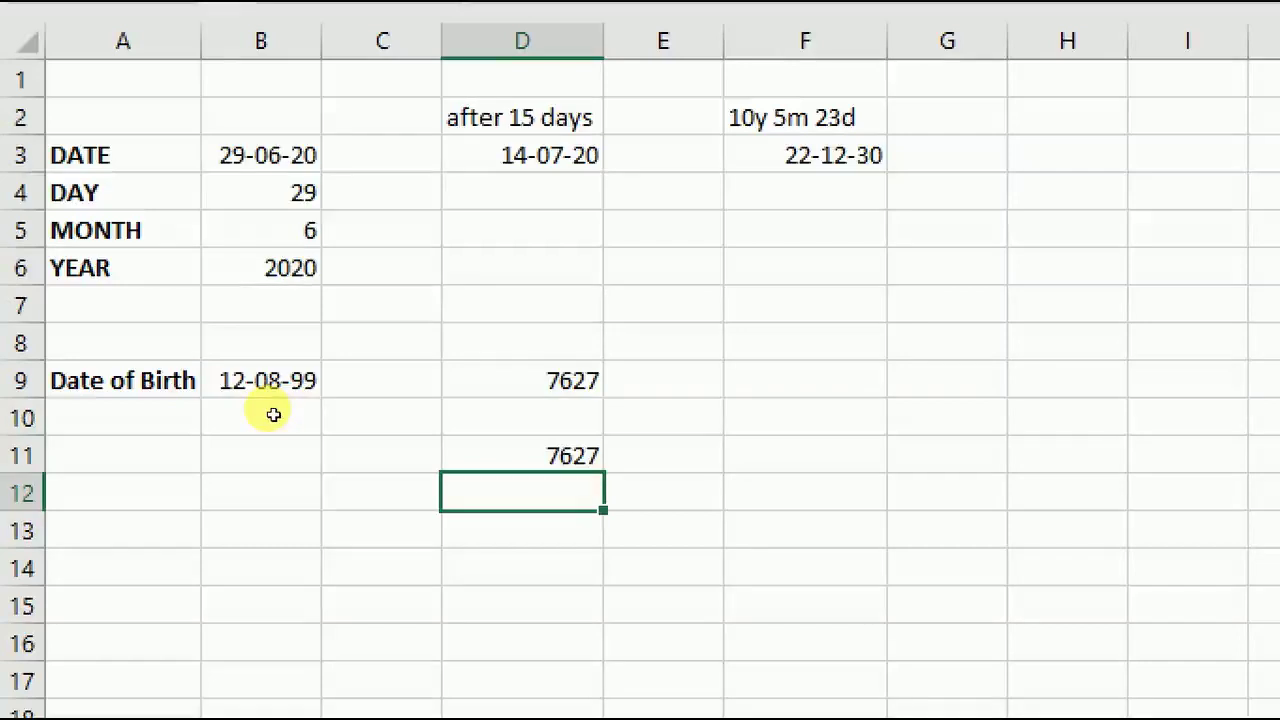
{"action": "key", "text": "Up"}
{"action": "key", "text": "Up"}
{"action": "key", "text": "Up"}
{"action": "key", "text": "F2"}
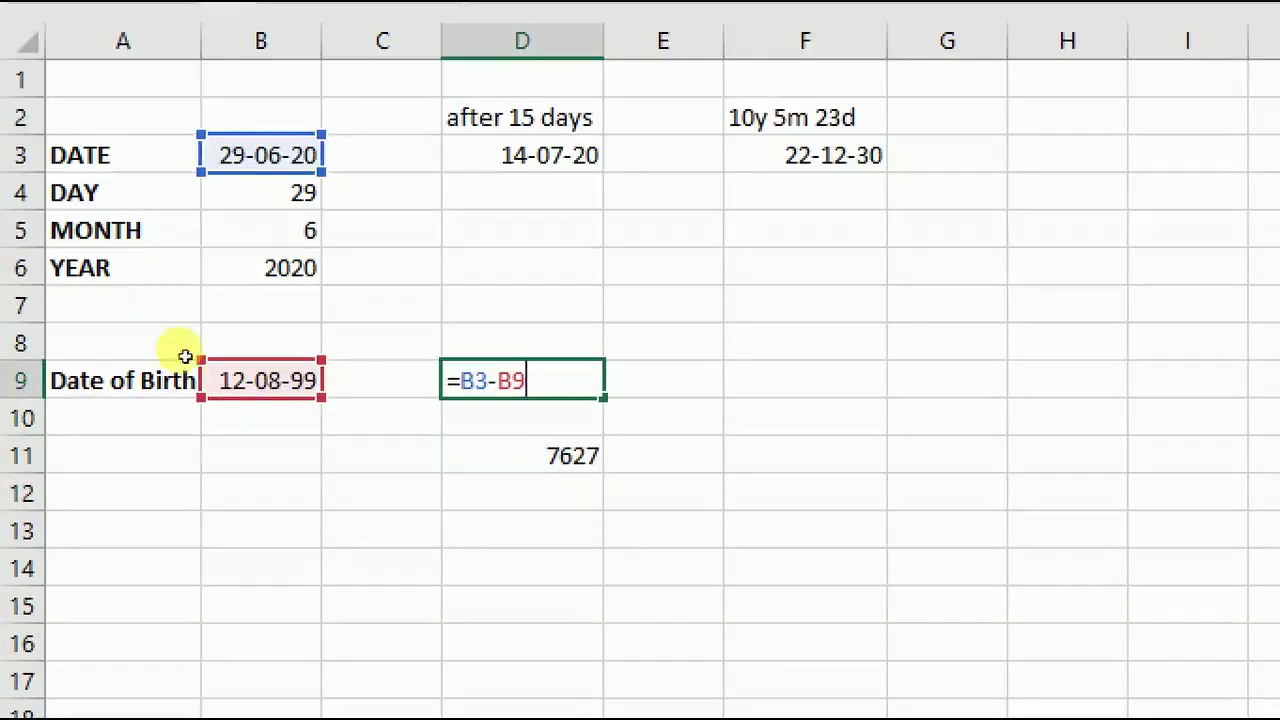
{"action": "key", "text": "Return"}
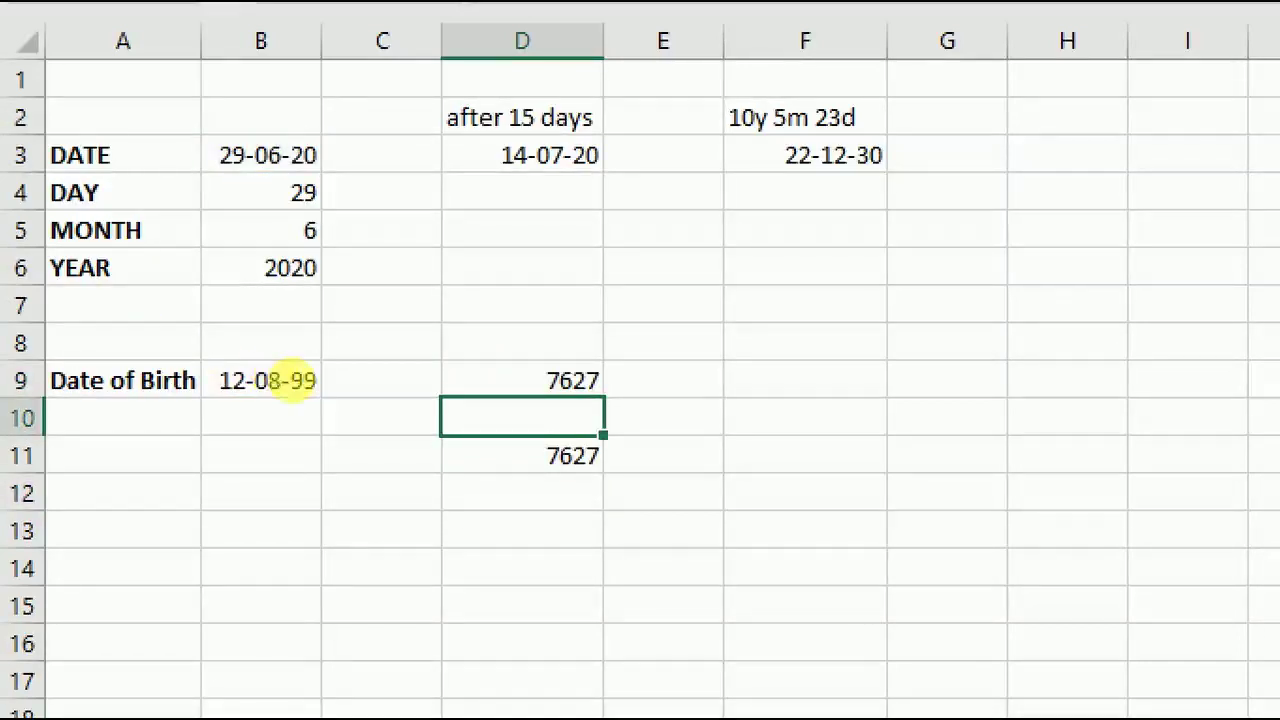
{"action": "key", "text": "Down"}
{"action": "key", "text": "Delete"}
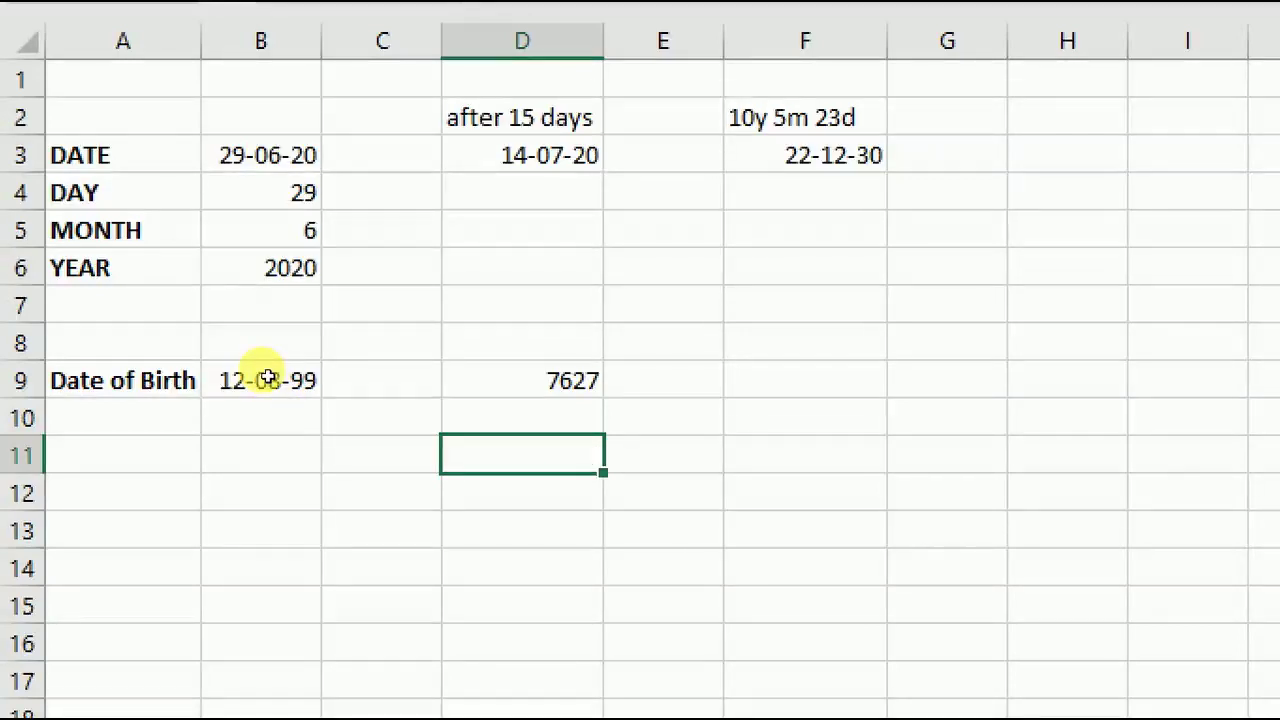
Edit D9 to =(B3-B9)/365.25 so the day gap becomes an age of 21 years.
{"action": "key", "text": "Up"}
{"action": "key", "text": "Up"}
{"action": "key", "text": "F2"}
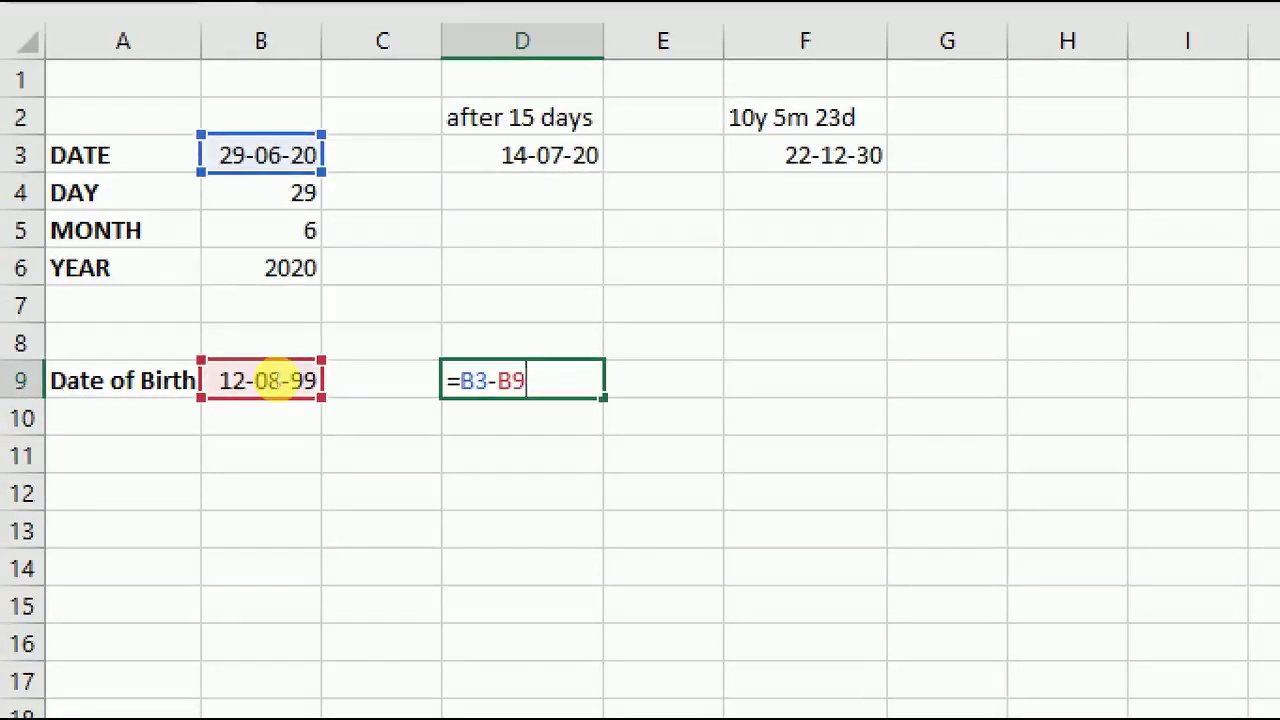
{"action": "key", "text": "Left"}
{"action": "key", "text": "Left"}
{"action": "key", "text": "Left"}
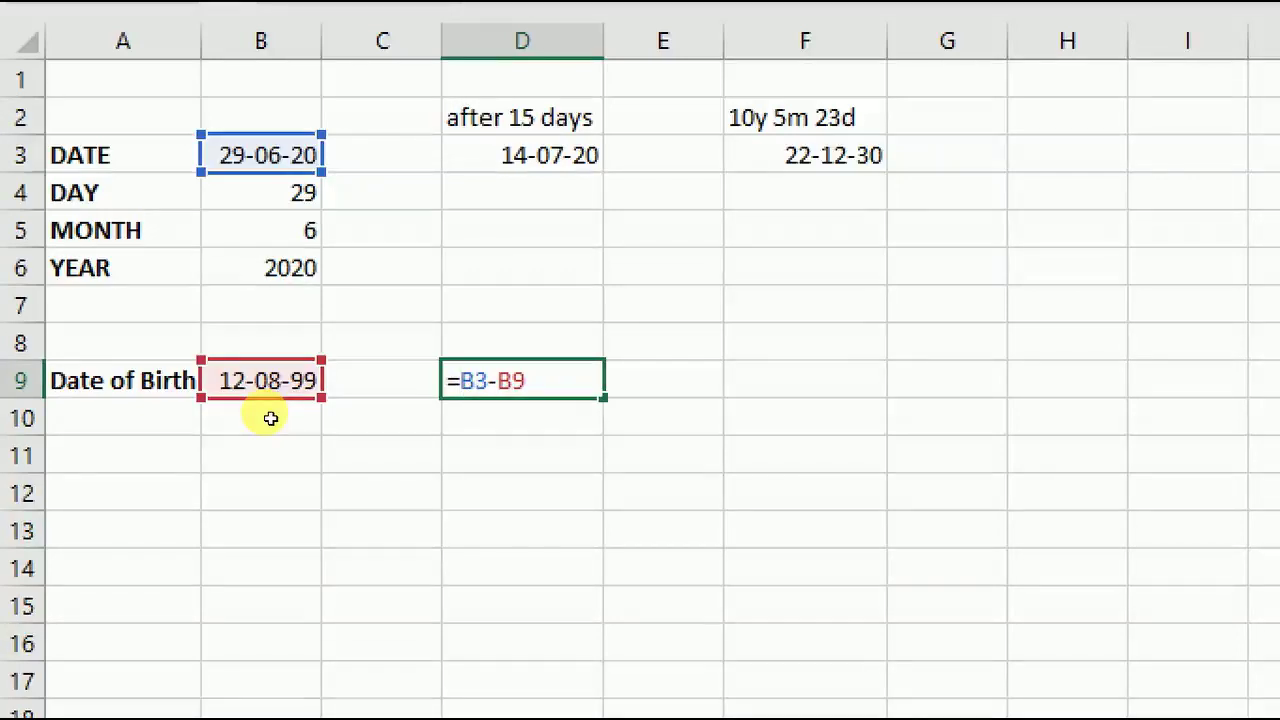
{"action": "type", "text": "("}
{"action": "key", "text": "Right"}
{"action": "key", "text": "Right"}
{"action": "key", "text": "Right"}
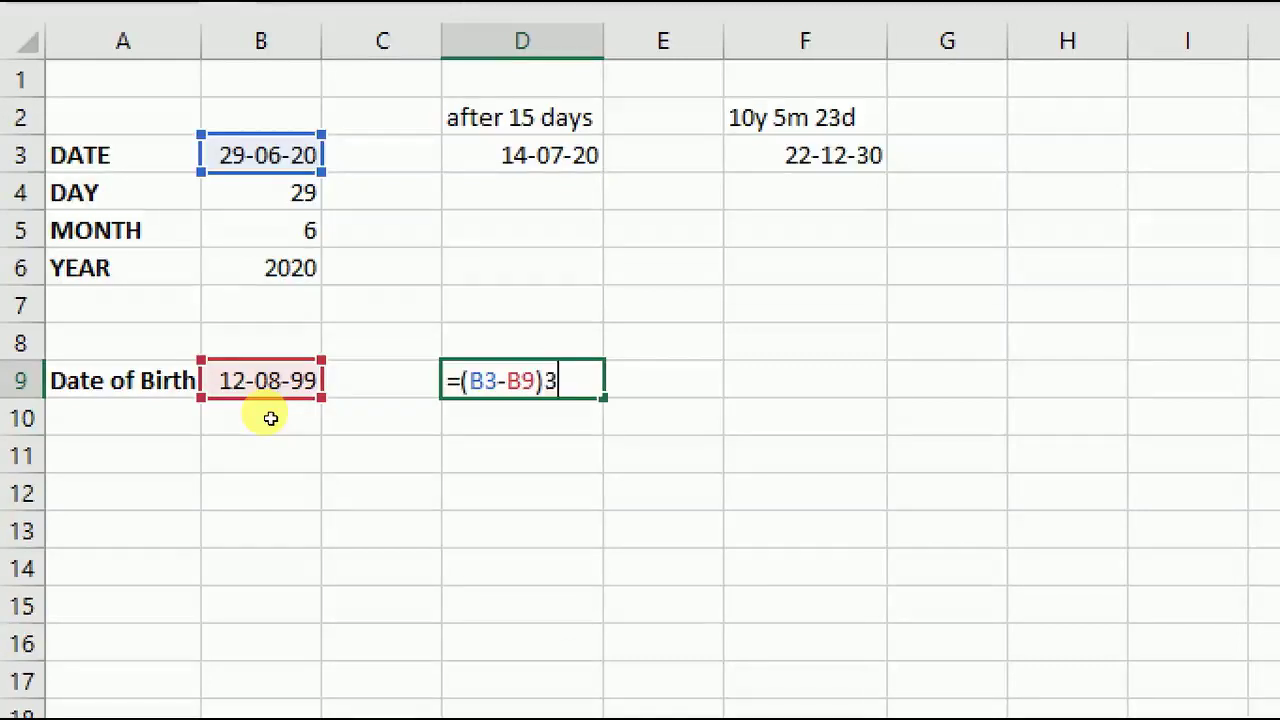
{"action": "type", "text": "65"}
{"action": "key", "text": "Left"}
{"action": "key", "text": "Left"}
{"action": "type", "text": "/"}
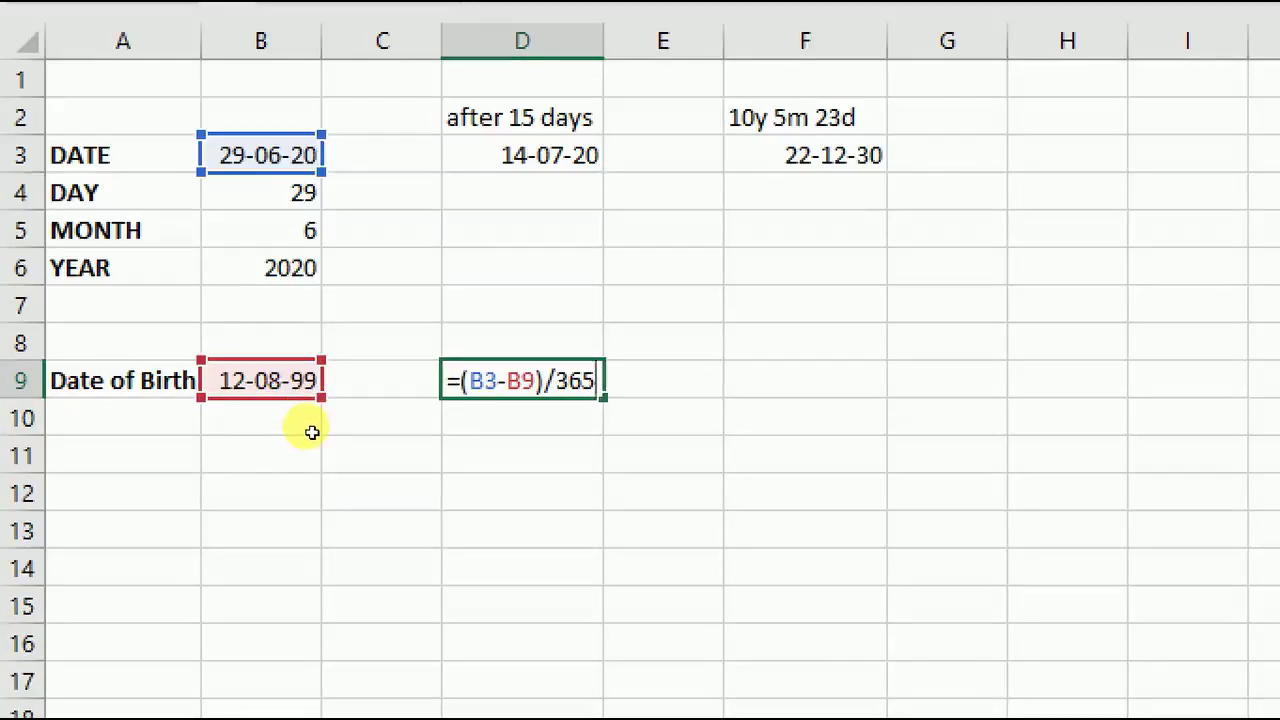
{"action": "type", "text": ".3"}
{"action": "type", "text": ".25"}
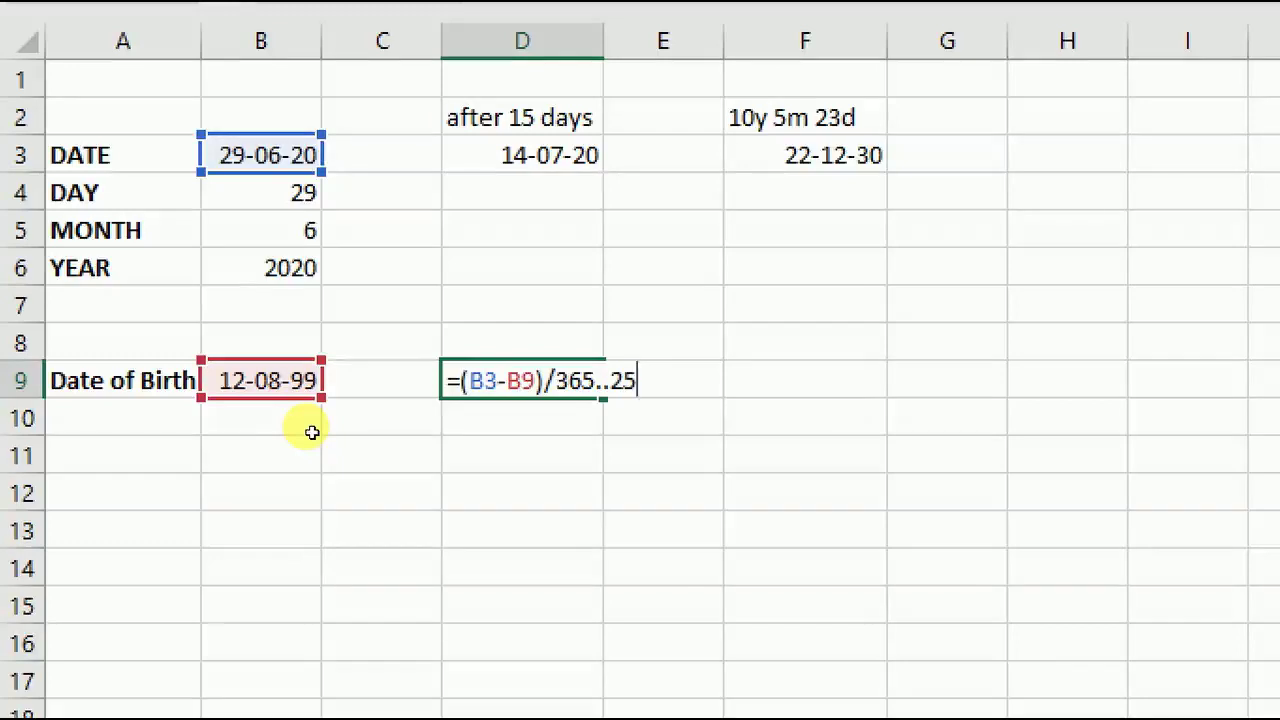
{"action": "key", "text": "BackSpace"}
{"action": "key", "text": "BackSpace"}
{"action": "key", "text": "BackSpace"}
{"action": "type", "text": "25"}
{"action": "key", "text": "Return"}
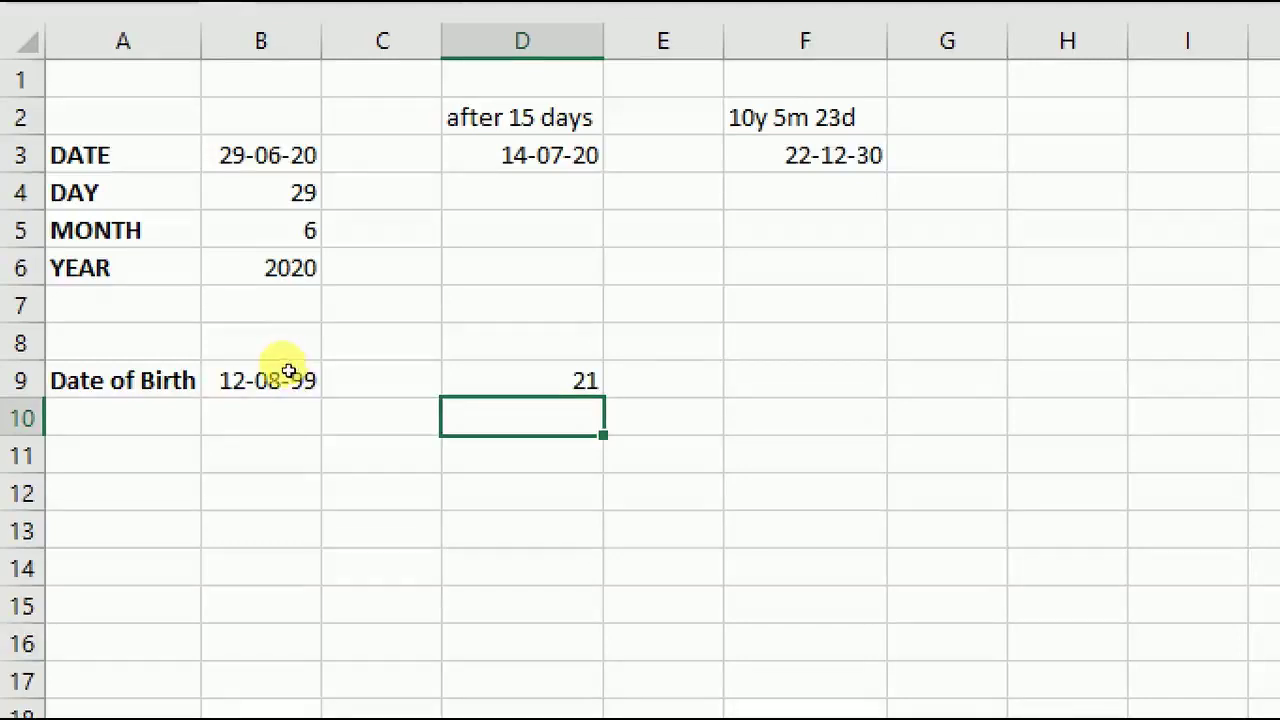
{"action": "key", "text": "Up"}
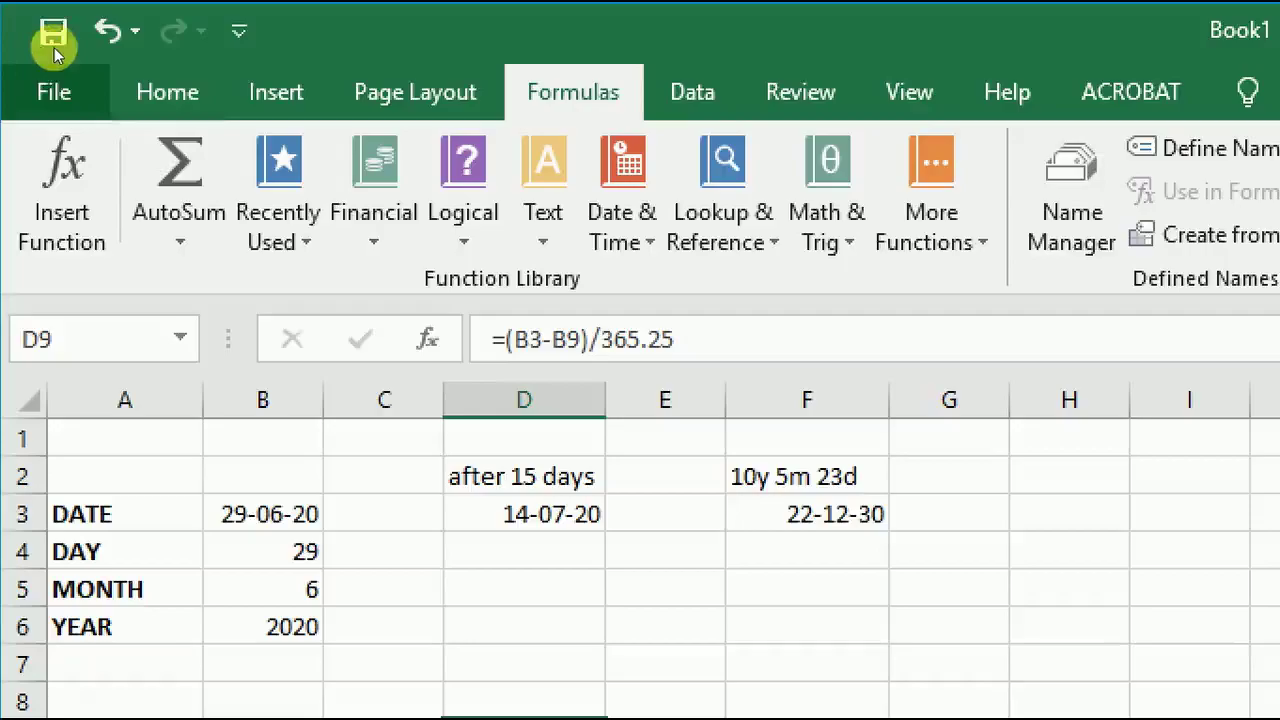
Adjust D9's decimal places until the age displays as a whole number, 21.
{"action": "left_click", "coordinate": [166, 88]}
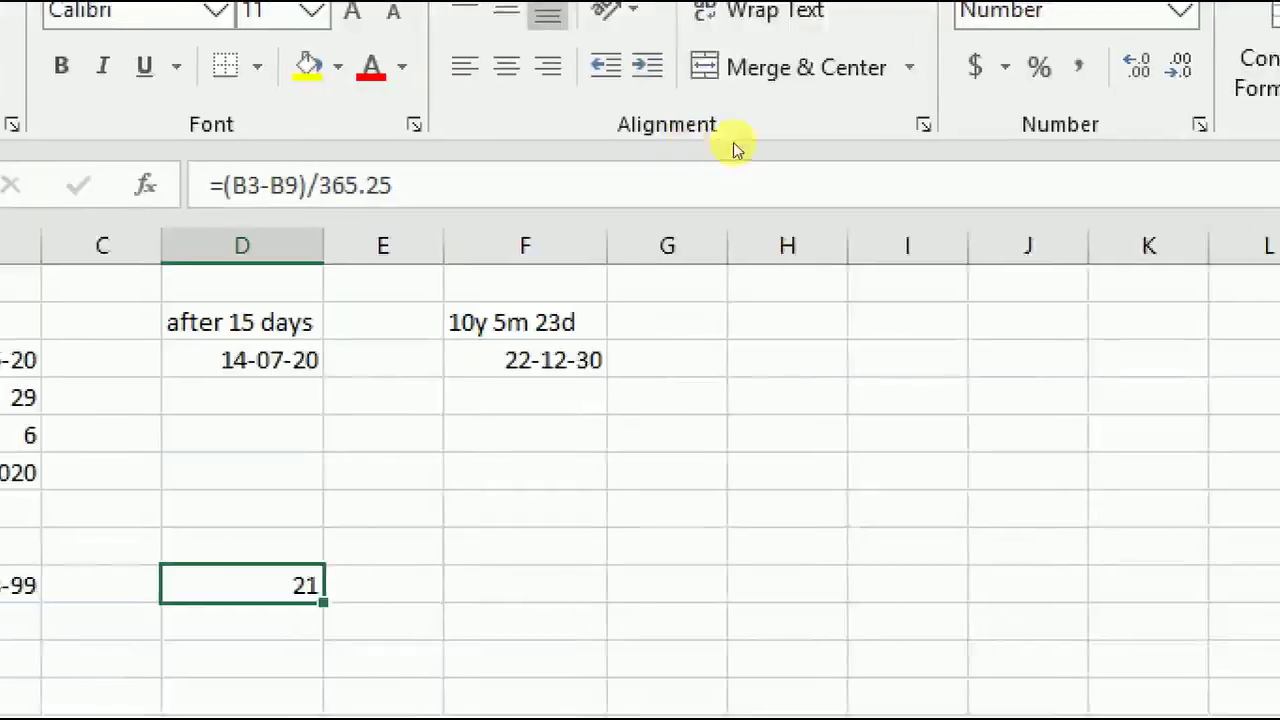
{"action": "left_click", "coordinate": [1131, 68]}
{"action": "left_click", "coordinate": [1131, 68]}
{"action": "left_click", "coordinate": [1131, 68]}
{"action": "left_click", "coordinate": [1131, 68]}
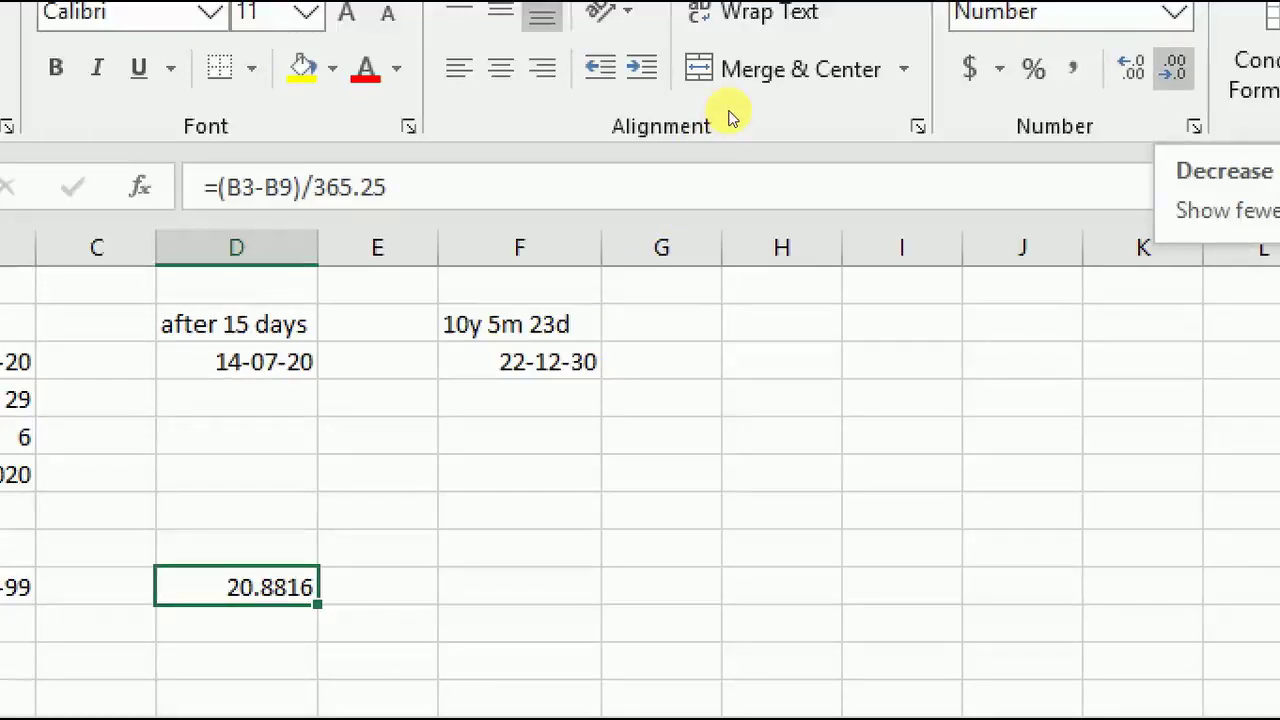
{"action": "left_click", "coordinate": [1173, 68]}
{"action": "left_click", "coordinate": [1173, 68]}
{"action": "left_click", "coordinate": [1173, 68]}
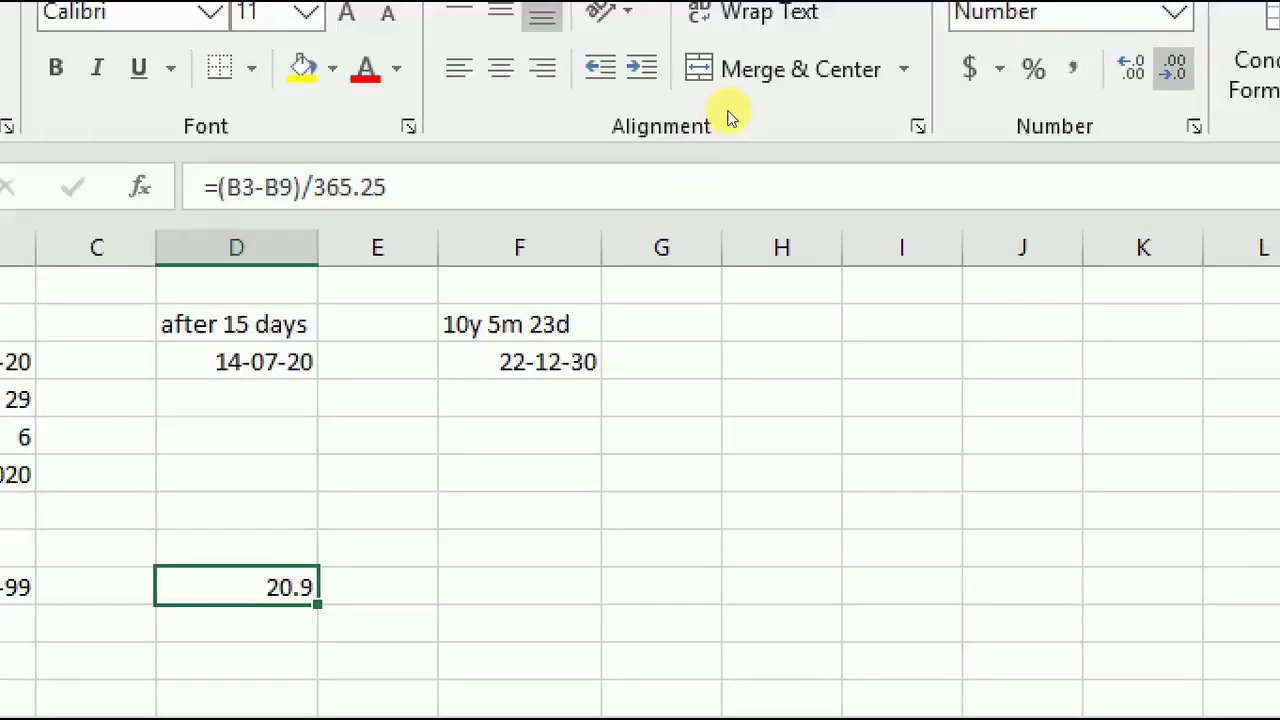
{"action": "left_click", "coordinate": [1131, 68]}
{"action": "left_click", "coordinate": [1131, 68]}
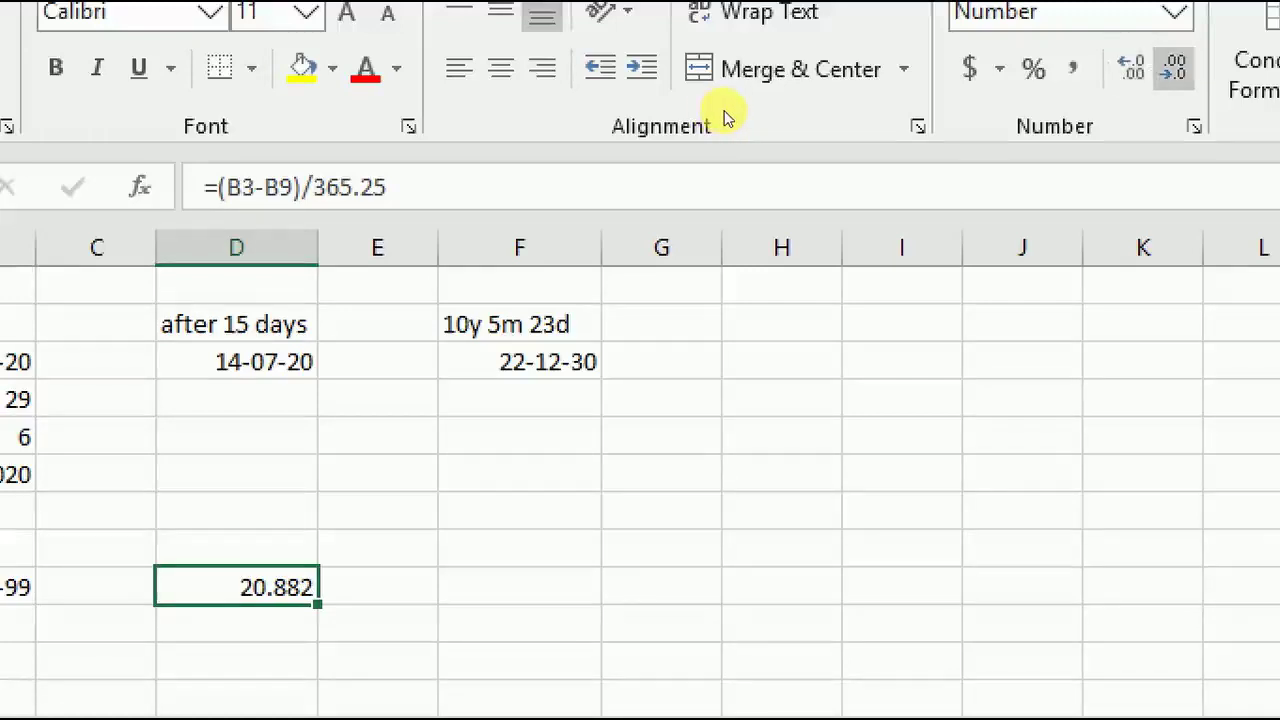
{"action": "left_click", "coordinate": [1173, 68]}
{"action": "left_click", "coordinate": [1173, 68]}
{"action": "left_click", "coordinate": [1173, 68]}
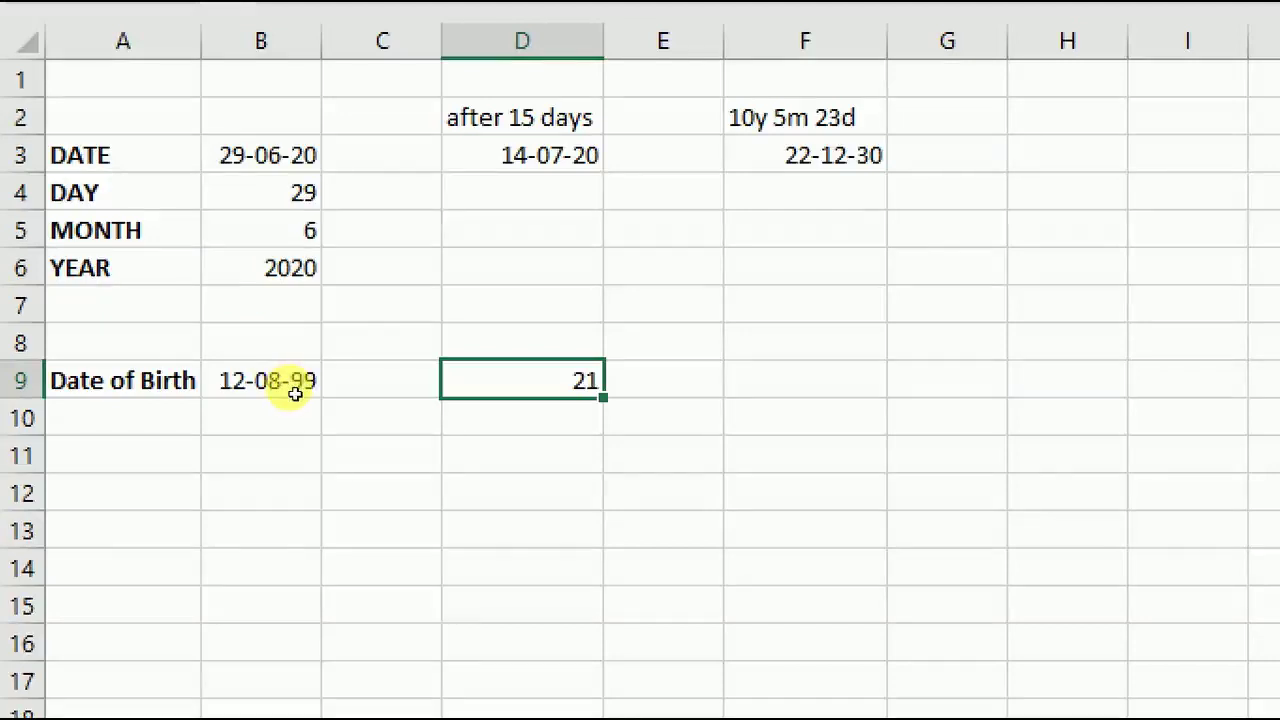
{"action": "key", "text": "Return"}
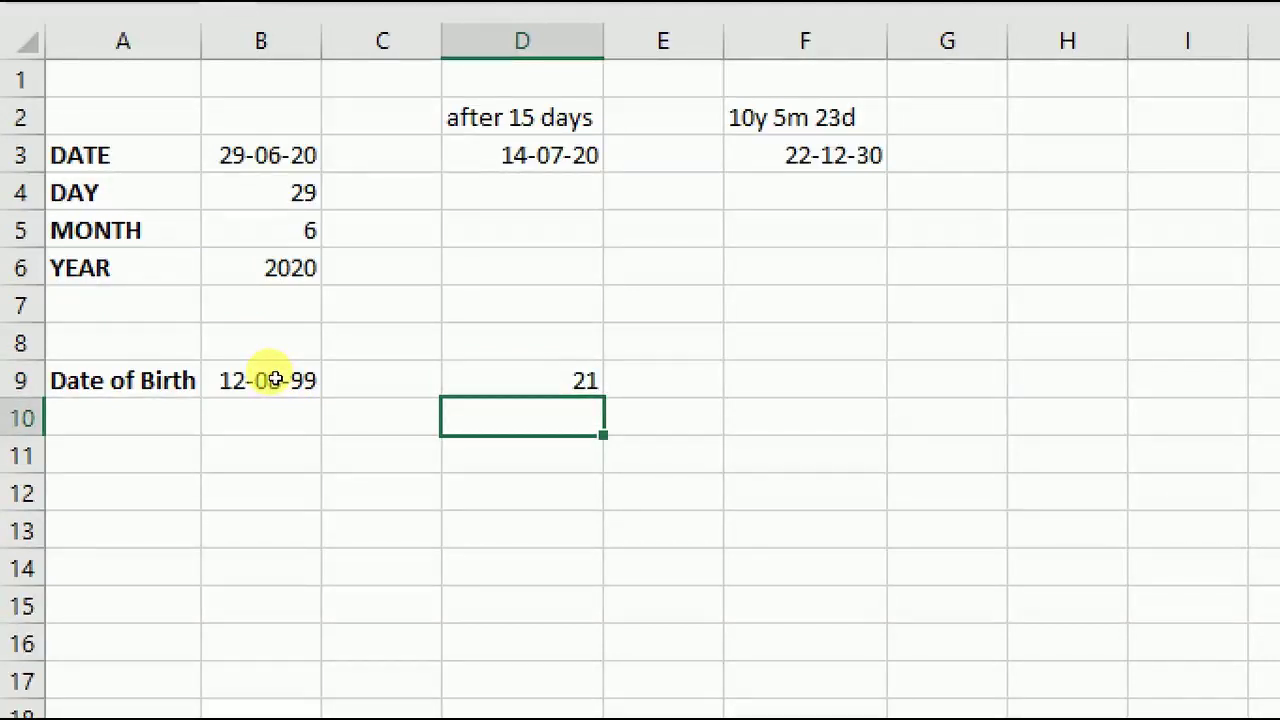
{"action": "key", "text": "Up"}
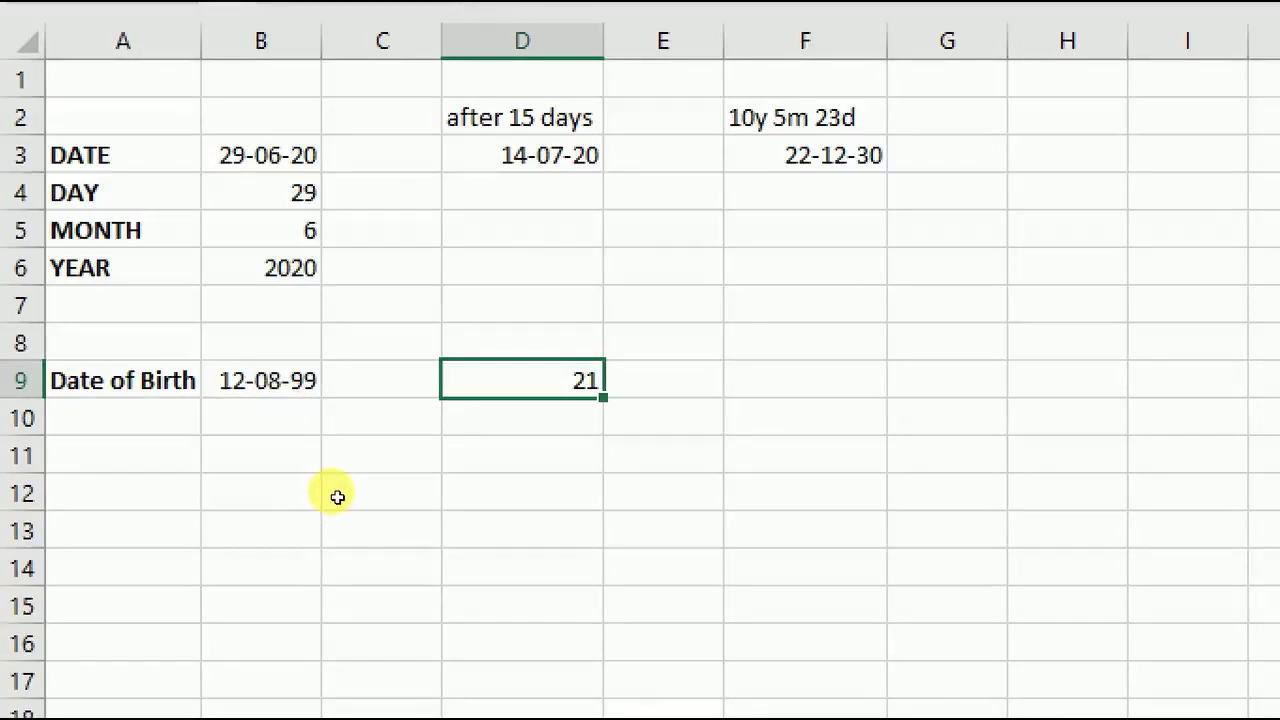
{"action": "key", "text": "Down"}
{"action": "key", "text": "Down"}
{"action": "key", "text": "Down"}
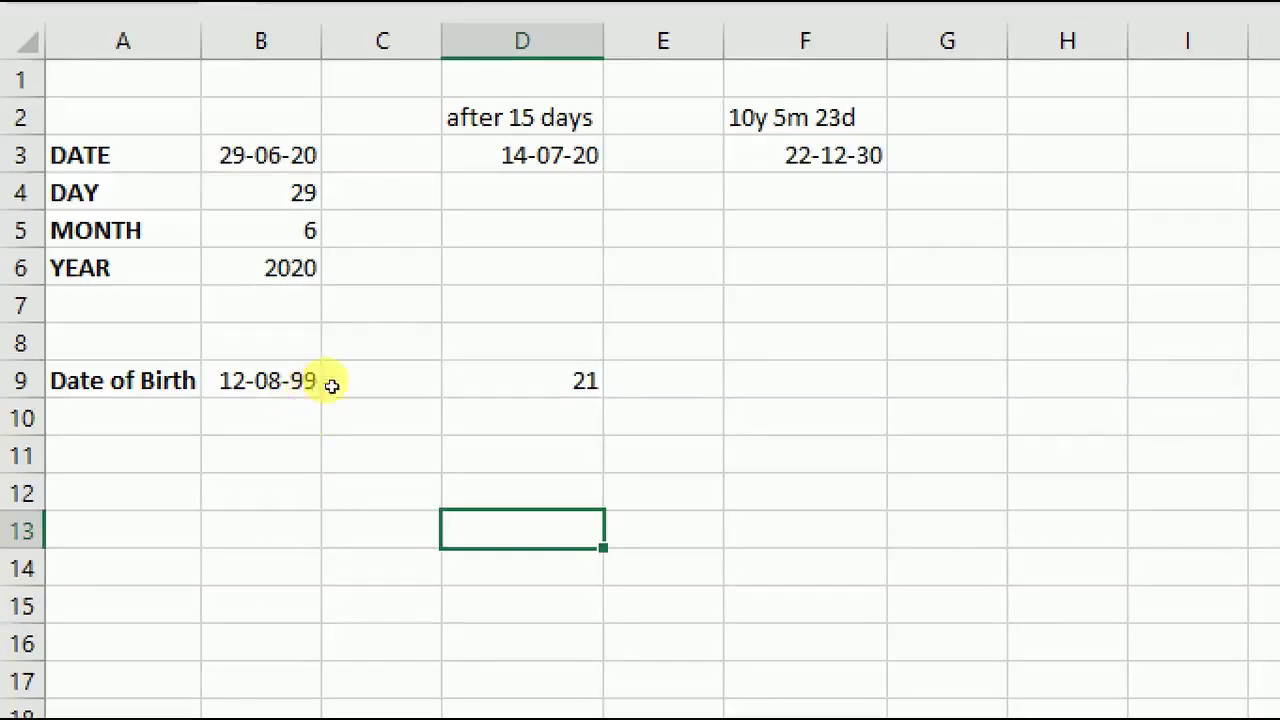
Enter =ROUNDDOWN(D9,0) in F9 to show 20 whole years, then review B3 and B9.
{"action": "key", "text": "Up"}
{"action": "key", "text": "Up"}
{"action": "key", "text": "Up"}
{"action": "key", "text": "Right"}
{"action": "key", "text": "Right"}
{"action": "type", "text": "="}
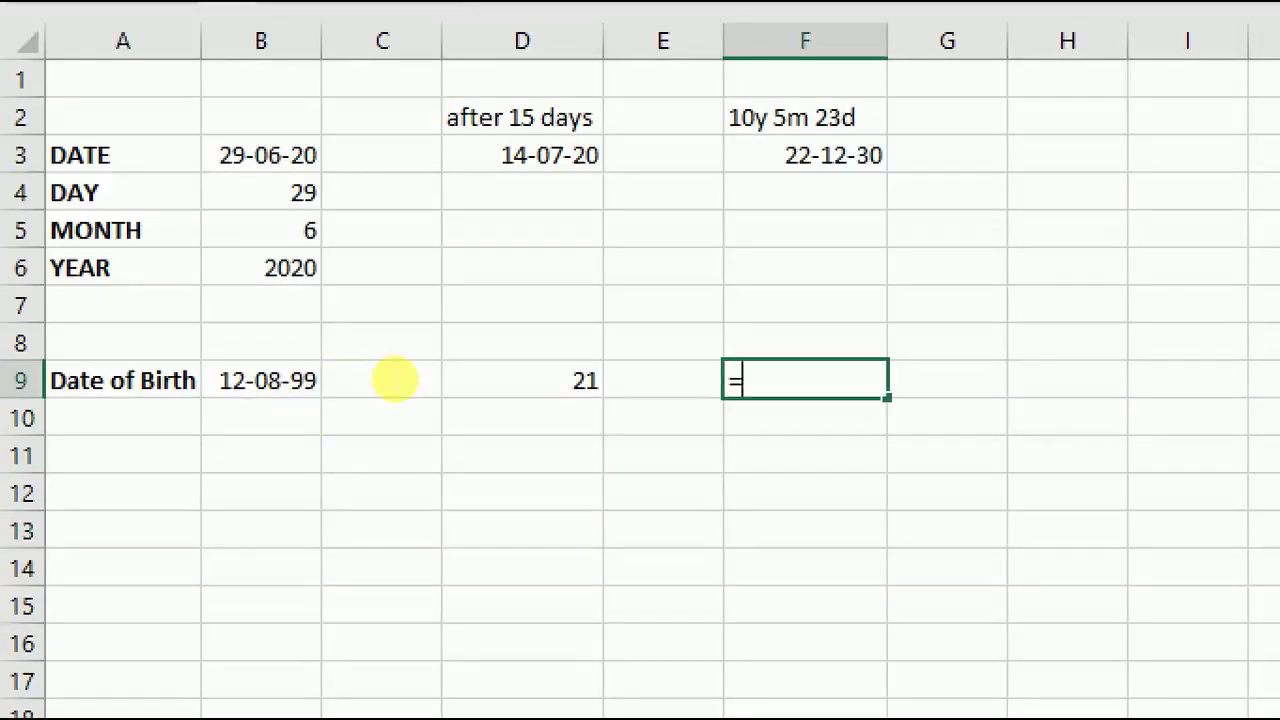
{"action": "type", "text": "round"}
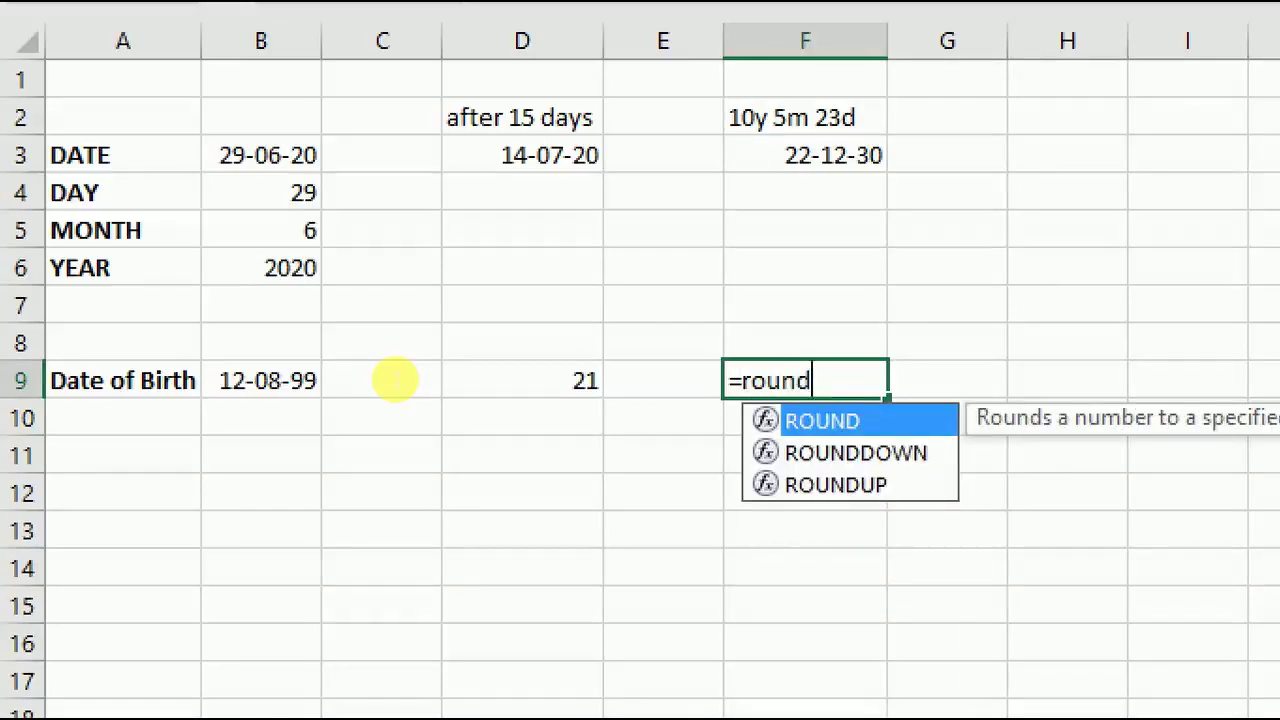
{"action": "key", "text": "Down"}
{"action": "key", "text": "Tab"}
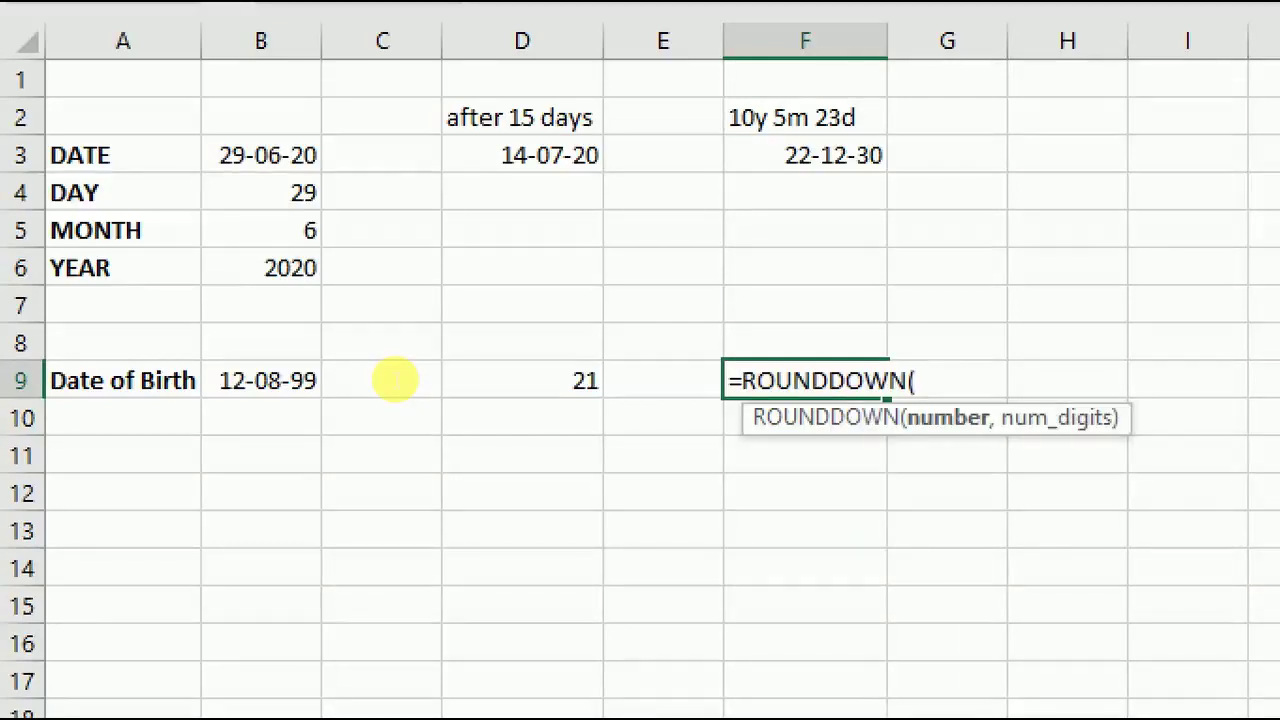
{"action": "key", "text": "Left"}
{"action": "key", "text": "Left"}
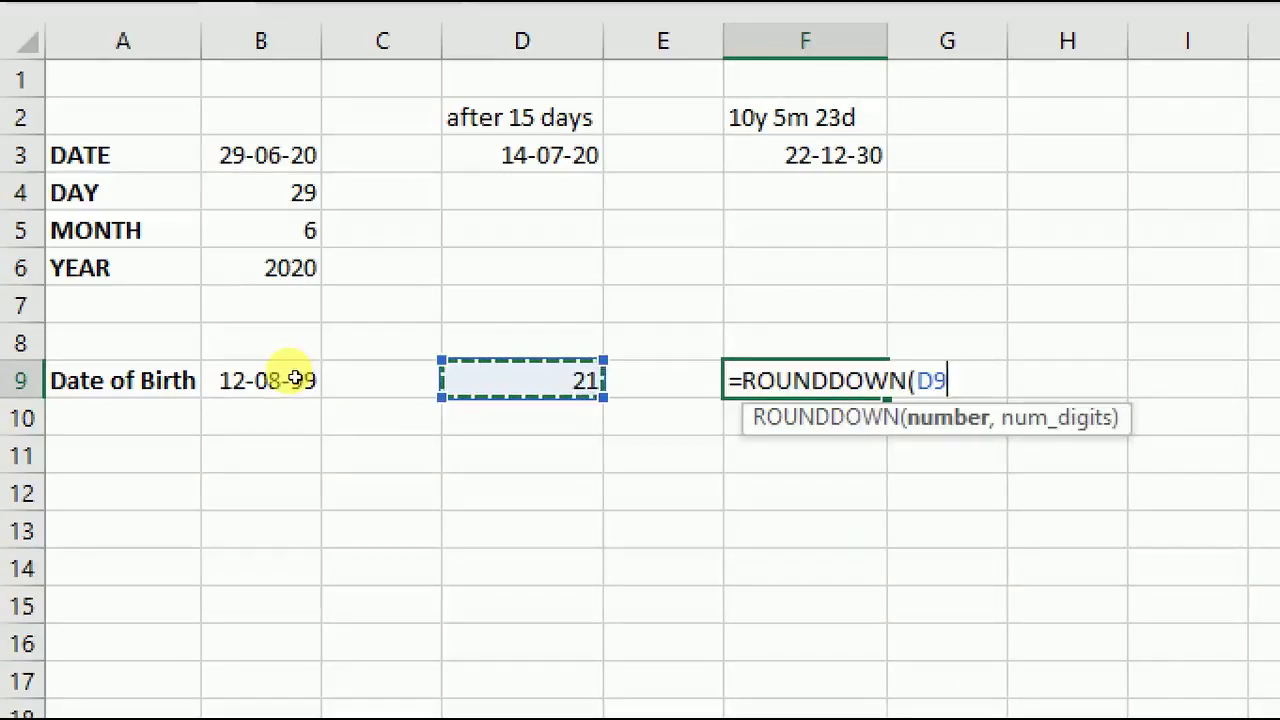
{"action": "type", "text": ",0"}
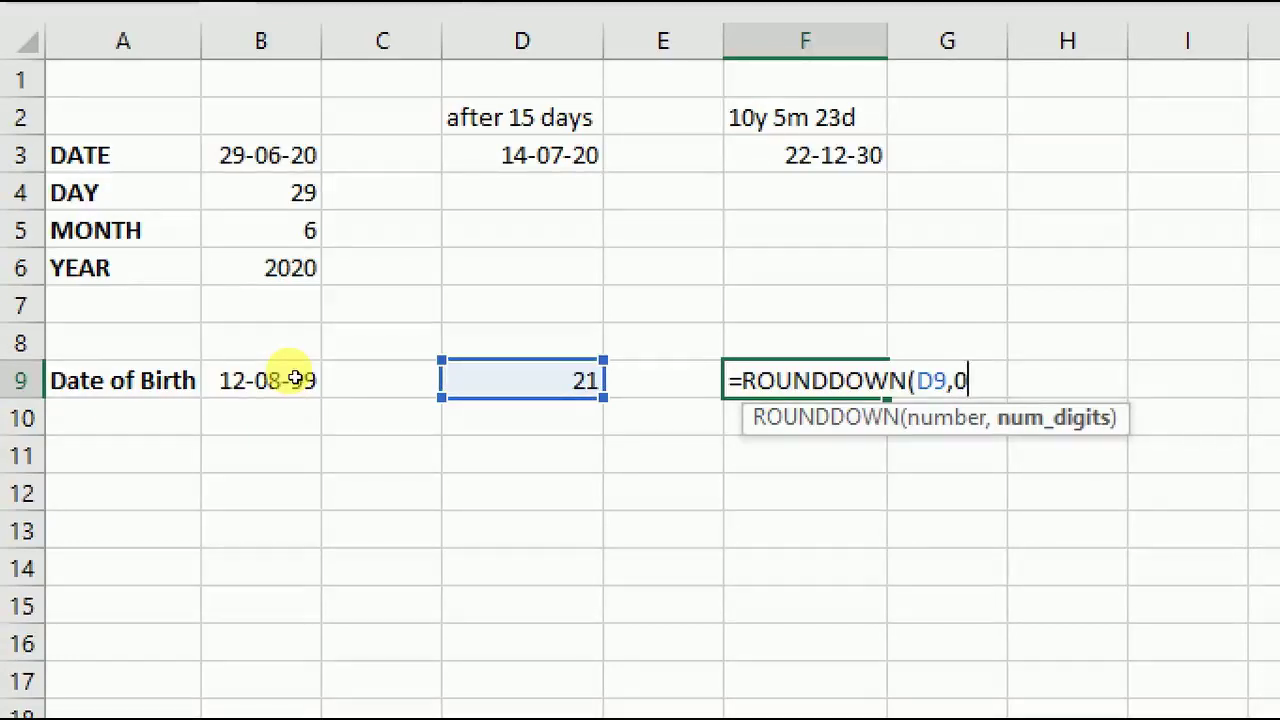
{"action": "type", "text": ")"}
{"action": "key", "text": "Return"}
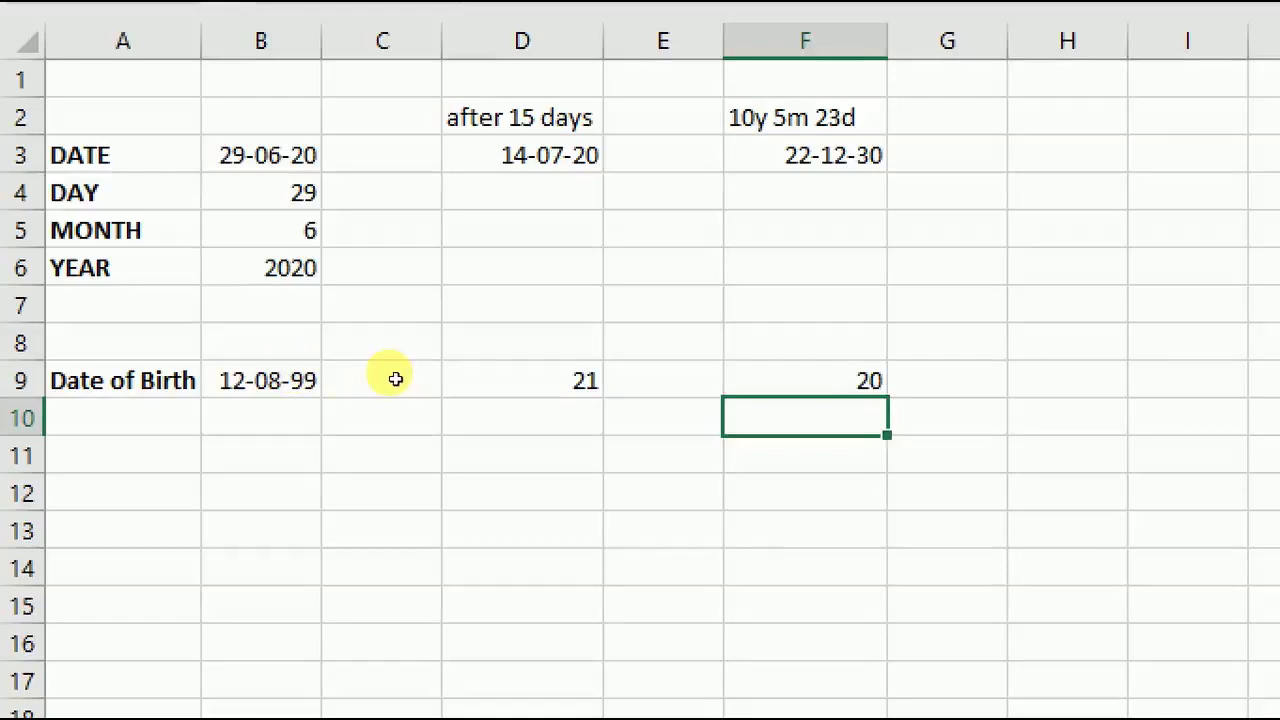
{"action": "key", "text": "Up"}
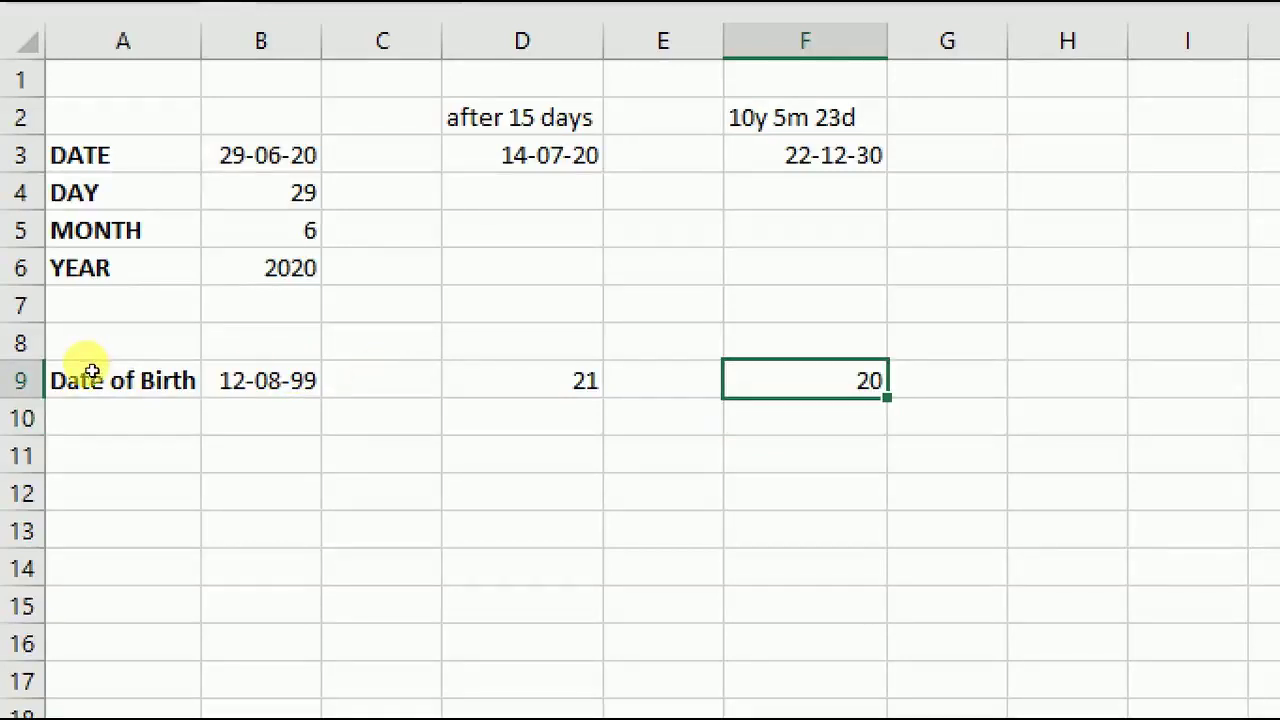
{"action": "left_click", "coordinate": [148, 267]}
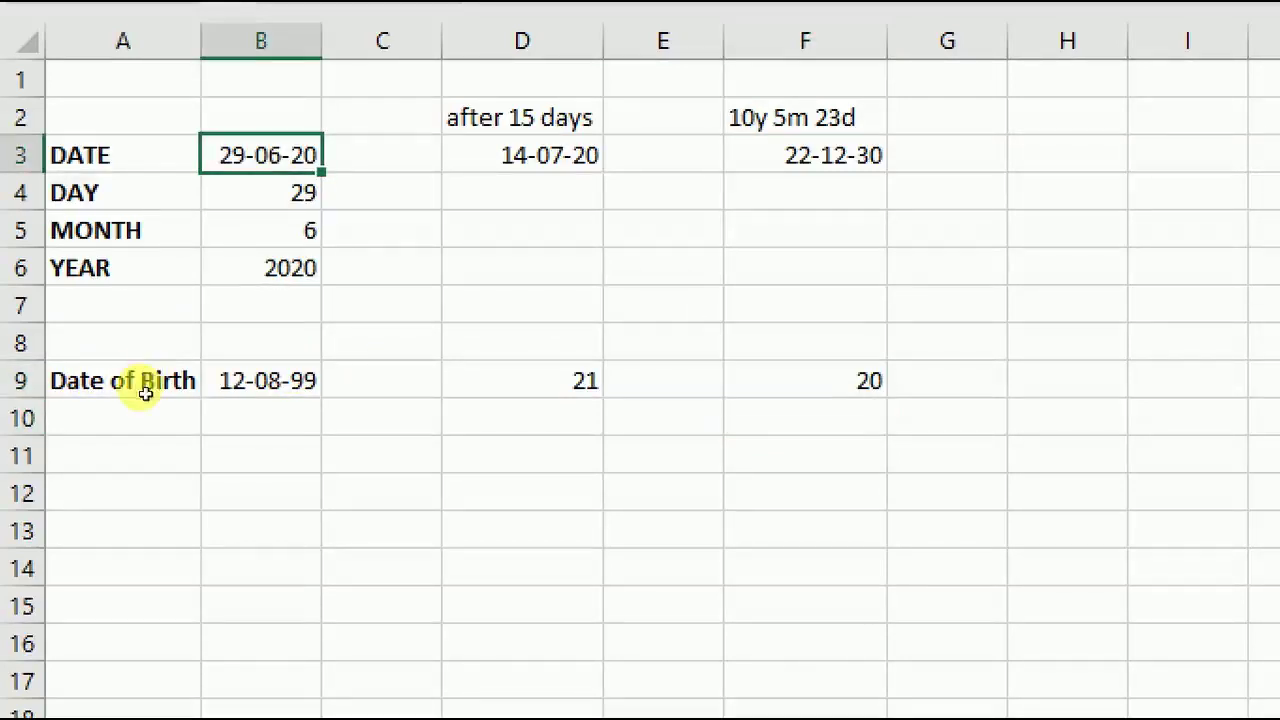
{"action": "left_click", "coordinate": [210, 381]}
{"action": "key", "text": "Right"}
{"action": "key", "text": "Right"}
{"action": "key", "text": "Right"}
{"action": "key", "text": "Right"}
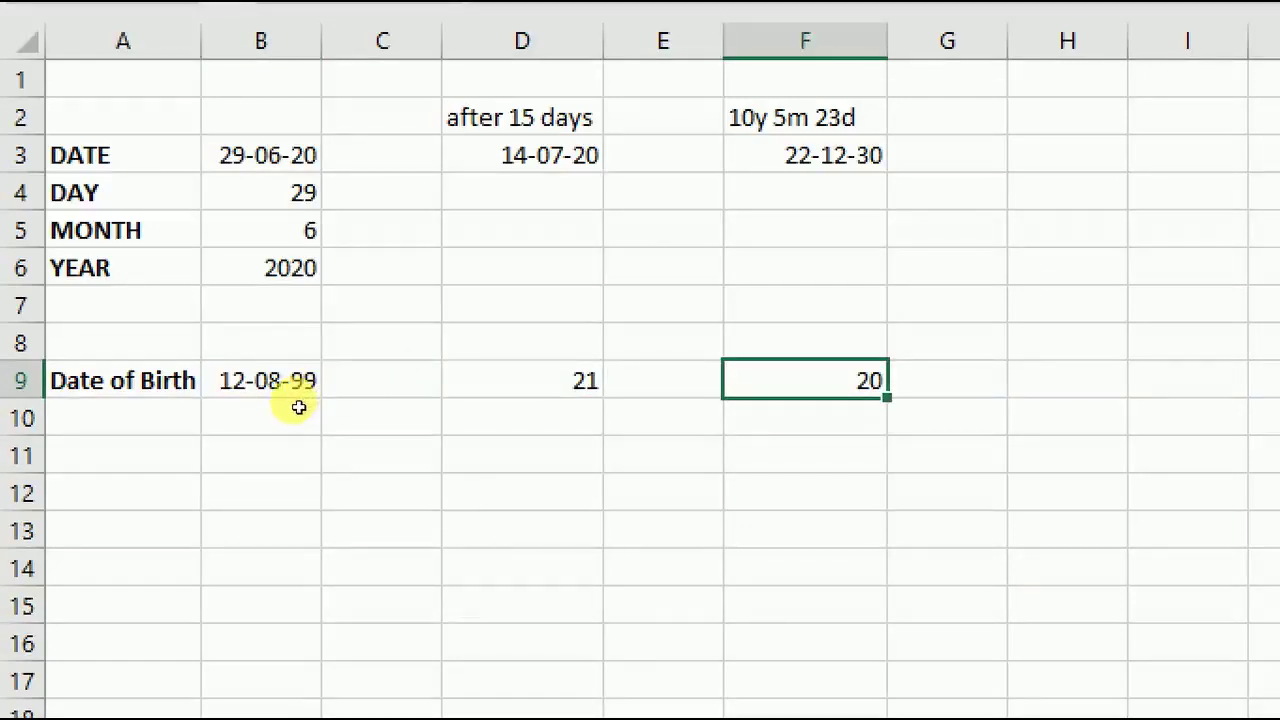
In D11, start a ROUNDDOWN formula subtracting the birth date B9 from the current date B3.
{"action": "key", "text": "Left"}
{"action": "key", "text": "Left"}
{"action": "key", "text": "Down"}
{"action": "key", "text": "Down"}
{"action": "type", "text": "="}
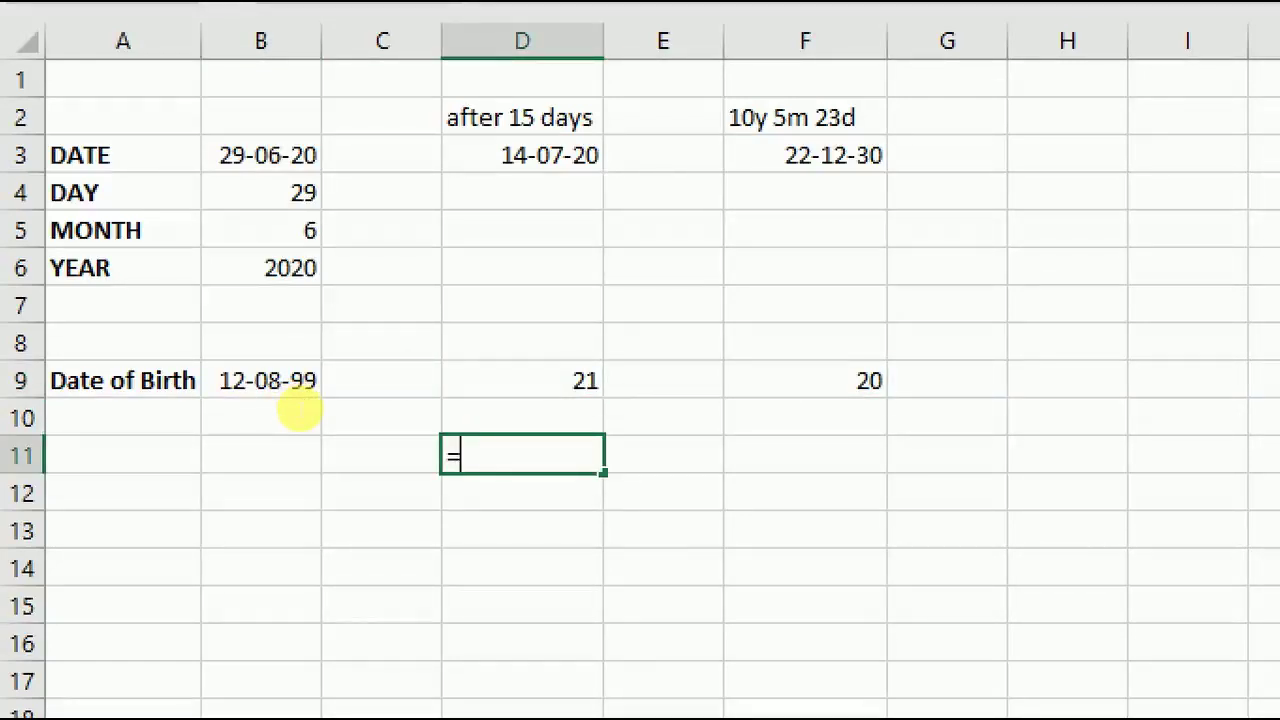
{"action": "type", "text": "roun"}
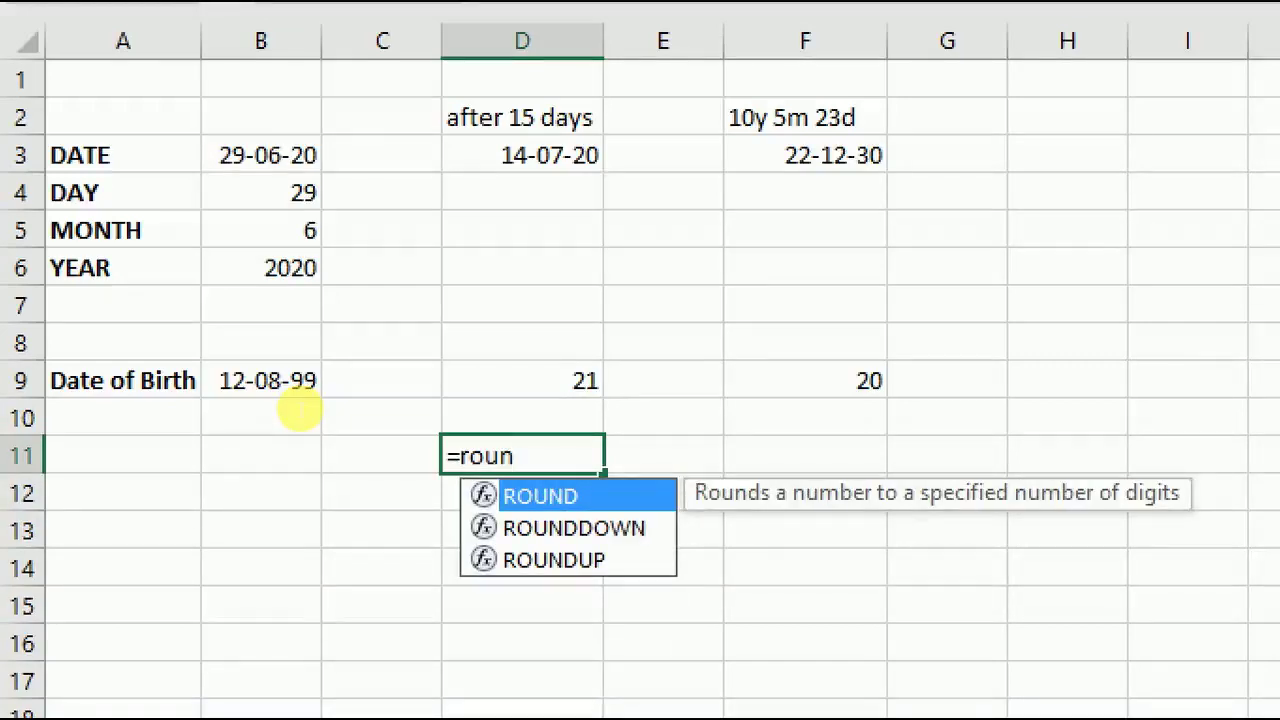
{"action": "key", "text": "Down"}
{"action": "key", "text": "Tab"}
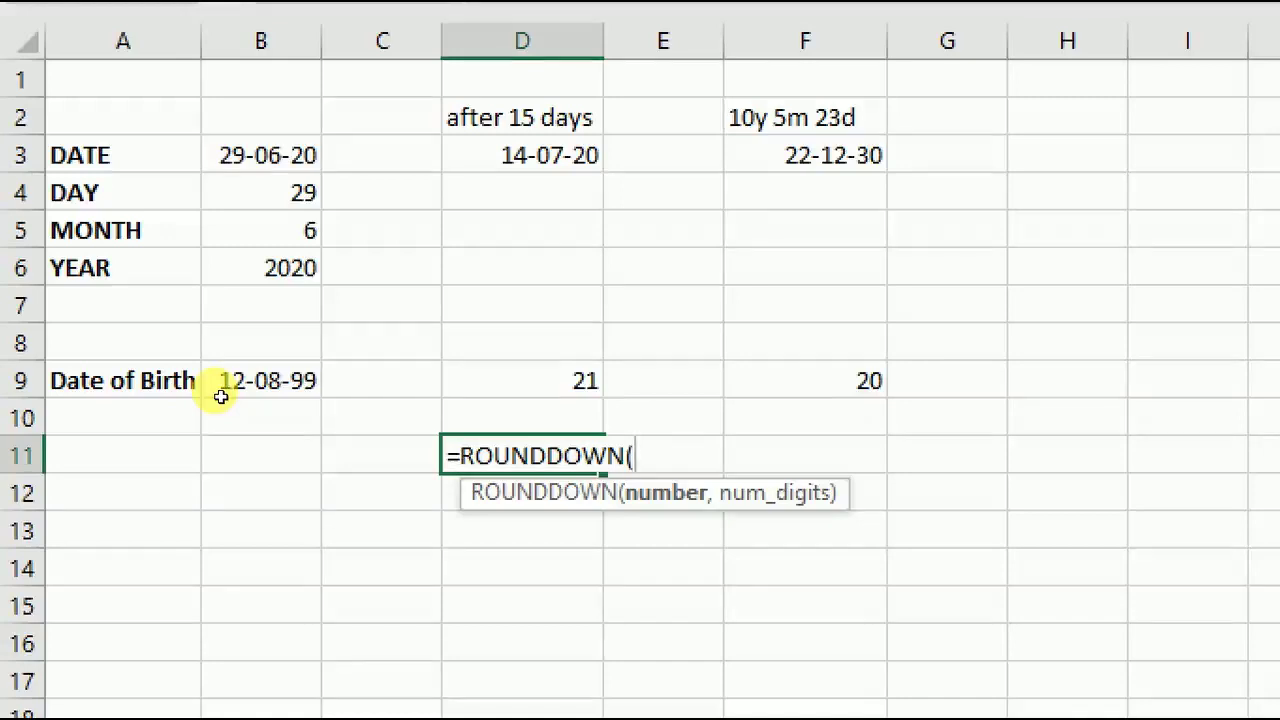
{"action": "type", "text": "("}
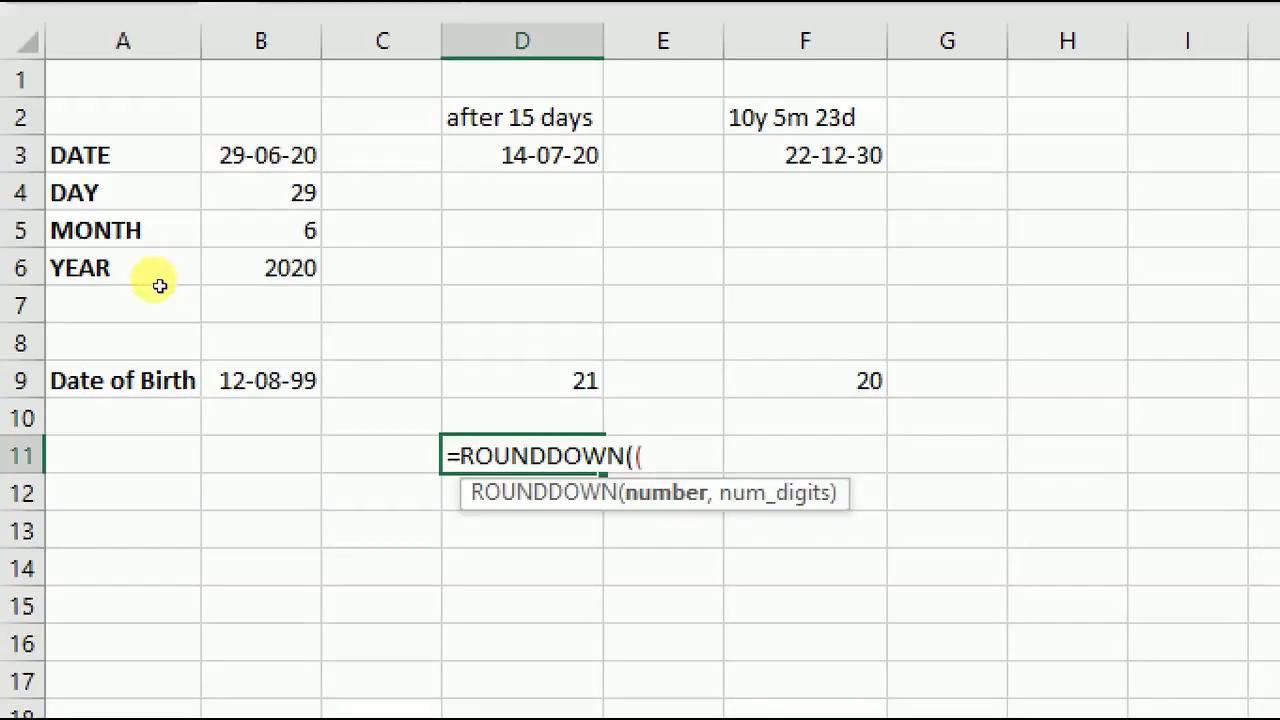
{"action": "key", "text": "Up"}
{"action": "key", "text": "Up"}
{"action": "key", "text": "Up"}
{"action": "key", "text": "Left"}
{"action": "key", "text": "Left"}
{"action": "type", "text": "-"}
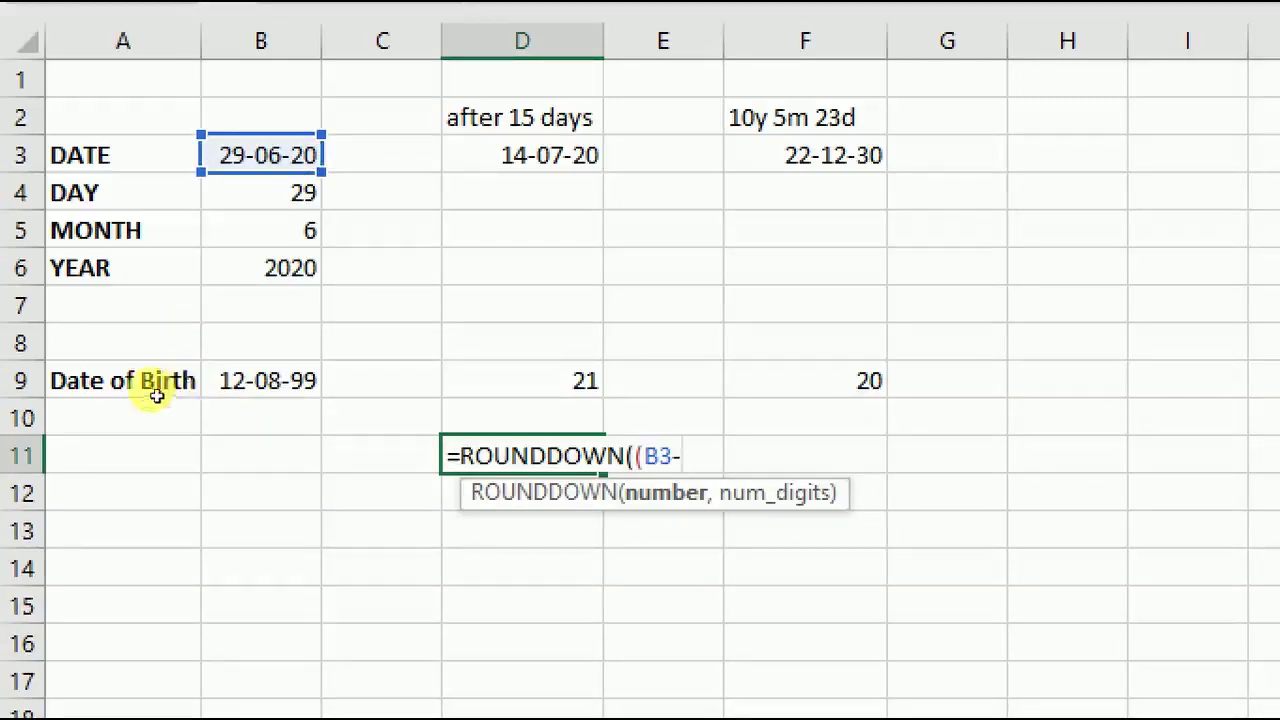
{"action": "key", "text": "Up"}
{"action": "key", "text": "Up"}
{"action": "key", "text": "Left"}
{"action": "key", "text": "Left"}
Finish the formula as =ROUNDDOWN((B3-B9)/365.25,0), giving 20, and reopen it for review.
{"action": "type", "text": ")"}
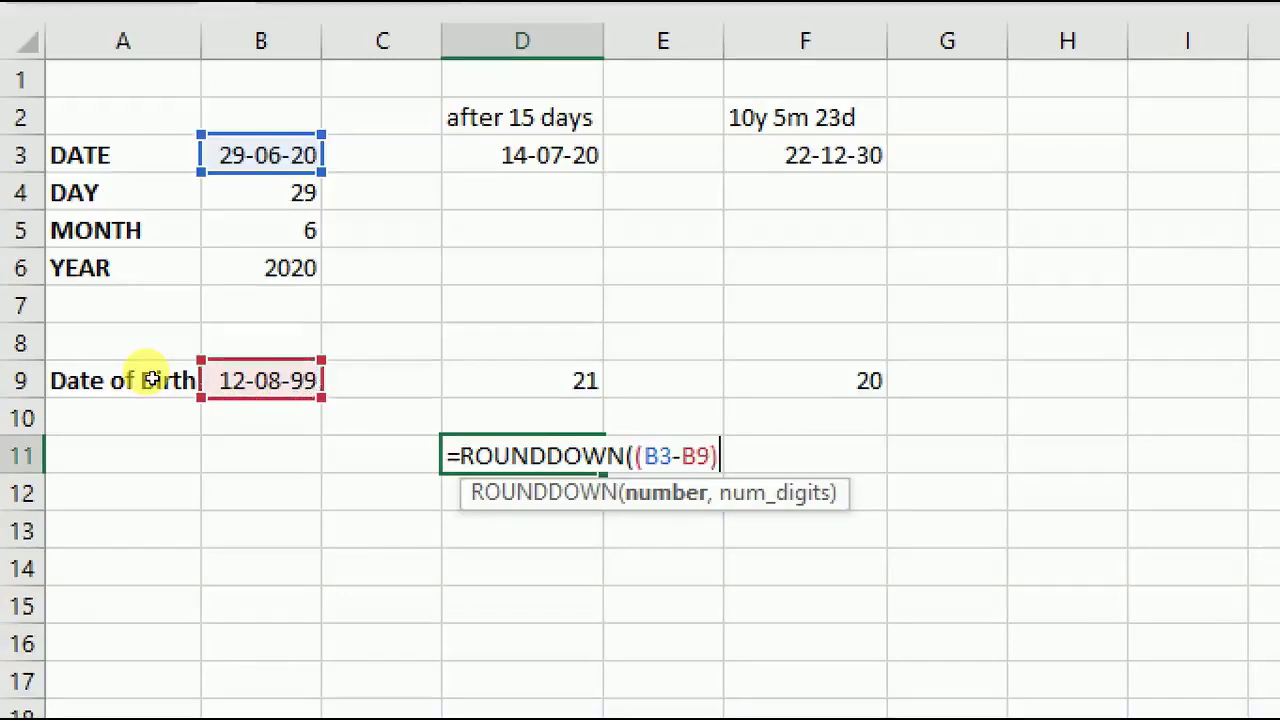
{"action": "type", "text": "8"}
{"action": "type", "text": "/3"}
{"action": "type", "text": "65."}
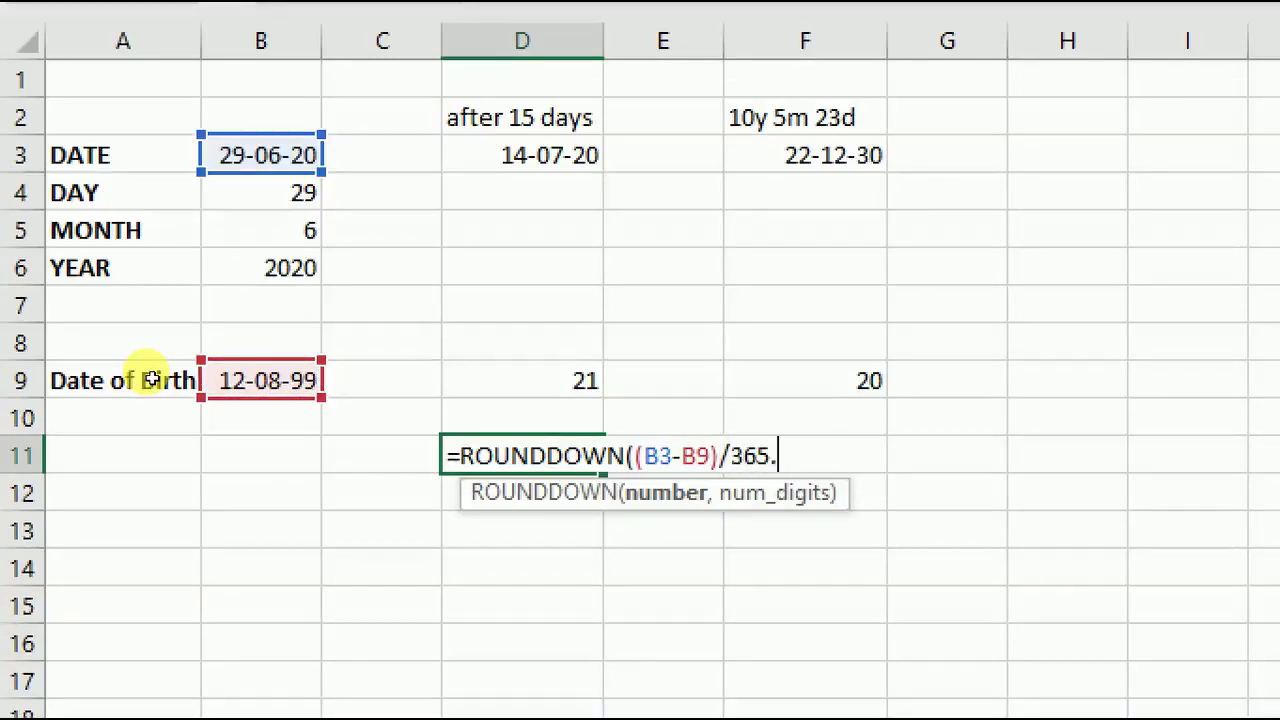
{"action": "type", "text": "25"}
{"action": "type", "text": ",0"}
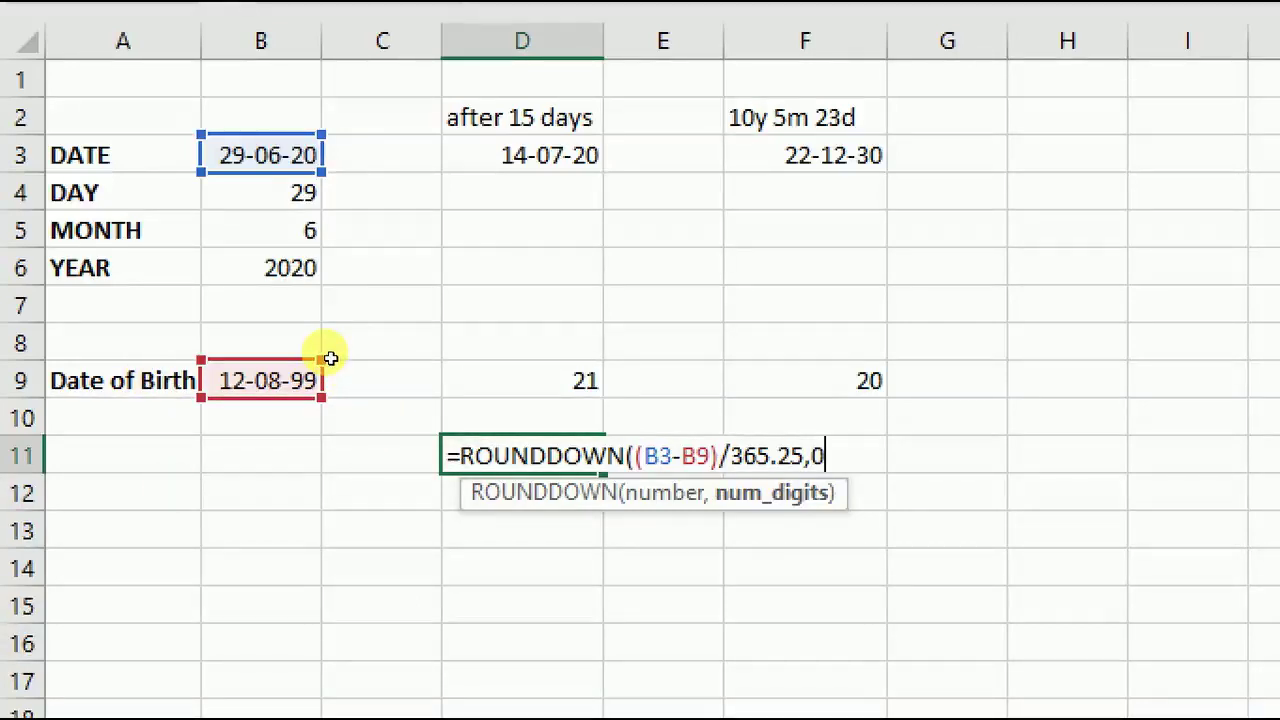
{"action": "type", "text": ")"}
{"action": "key", "text": "Return"}
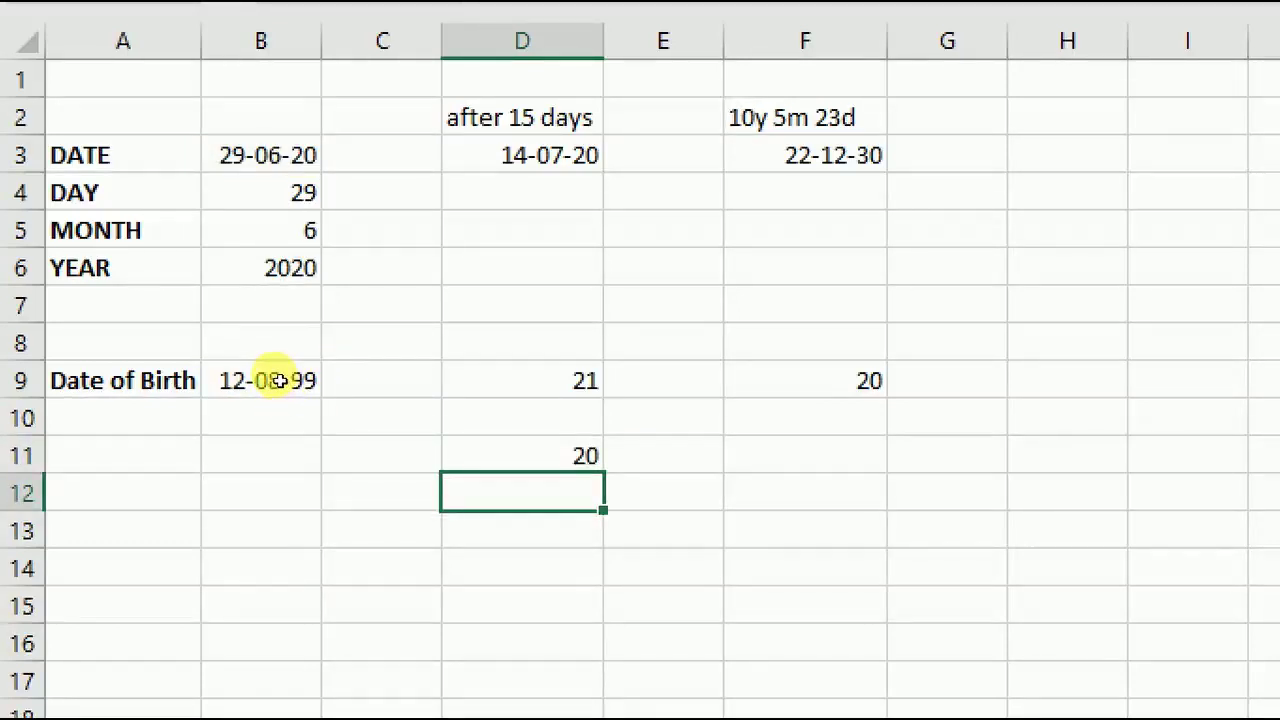
{"action": "key", "text": "Up"}
{"action": "key", "text": "F2"}
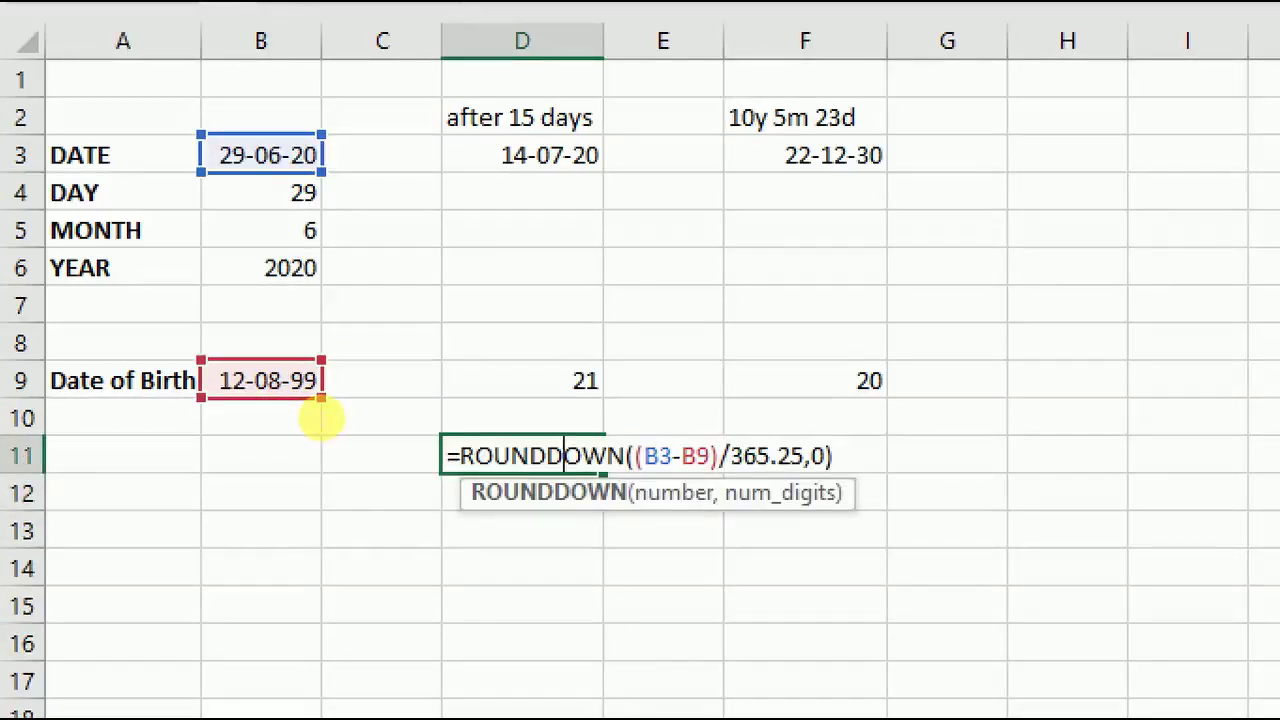
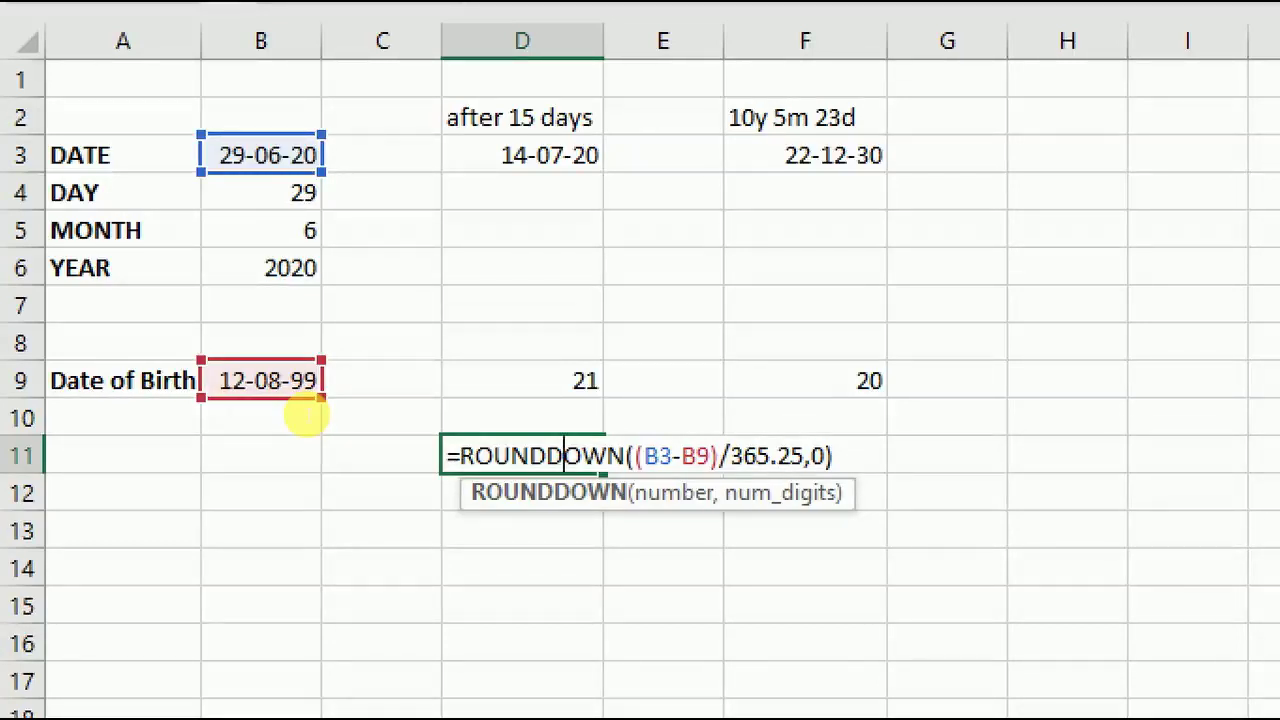
Commit =ROUNDDOWN((B3-B9)/365.25,0) in D11 so it shows an age of 20.
{"action": "key", "text": "Return"}
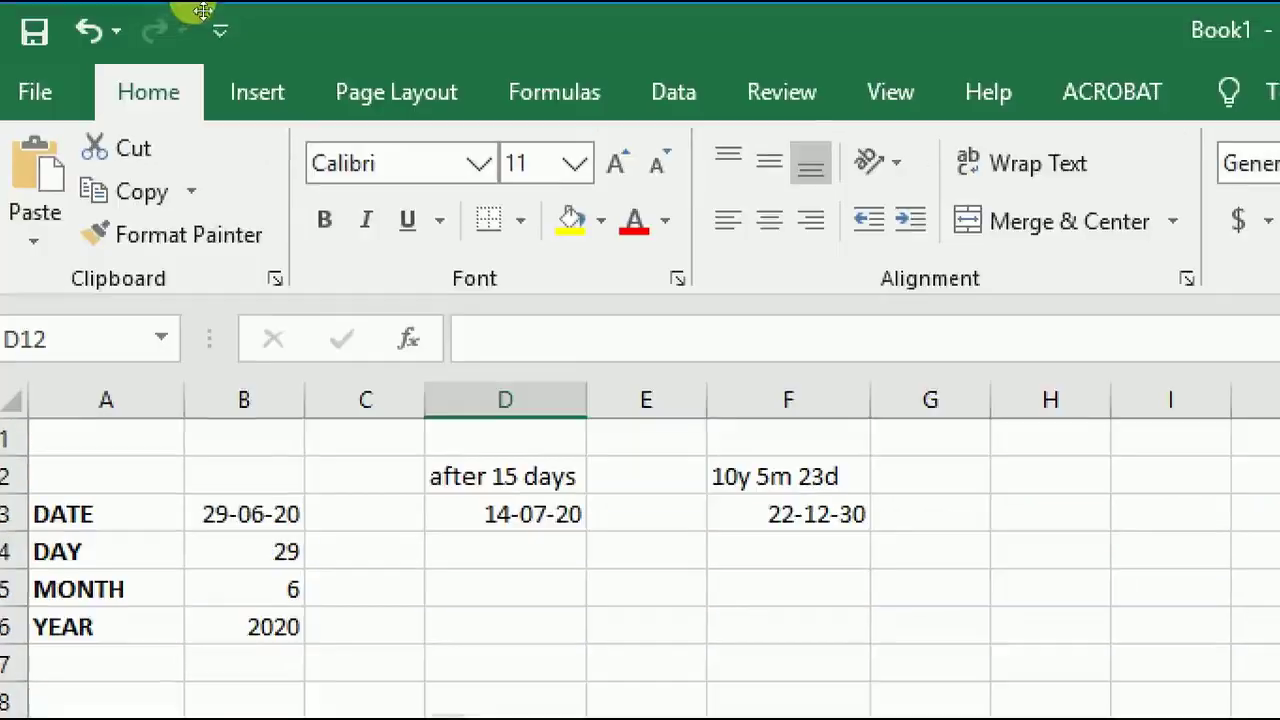
{"action": "key", "text": "alt+m"}
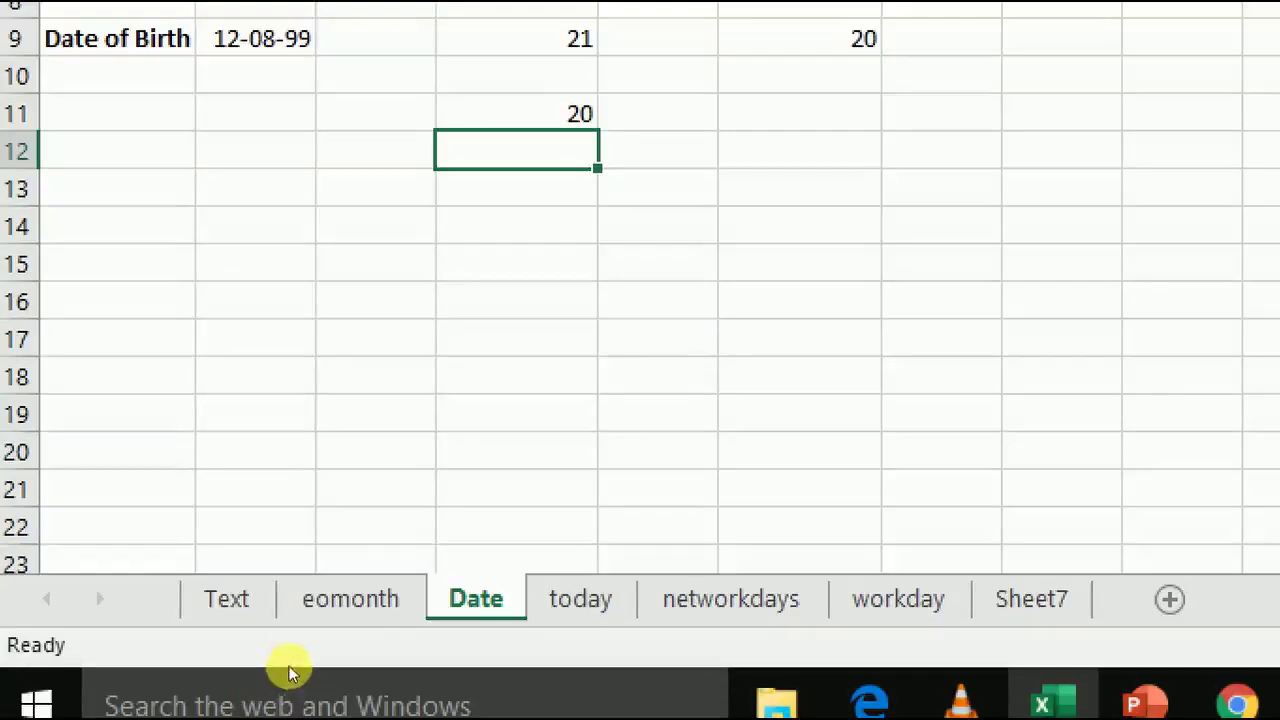
On the today sheet, widen column F and clear F5:F7 and C3:E11.
{"action": "key", "text": "ctrl+Page_Down"}
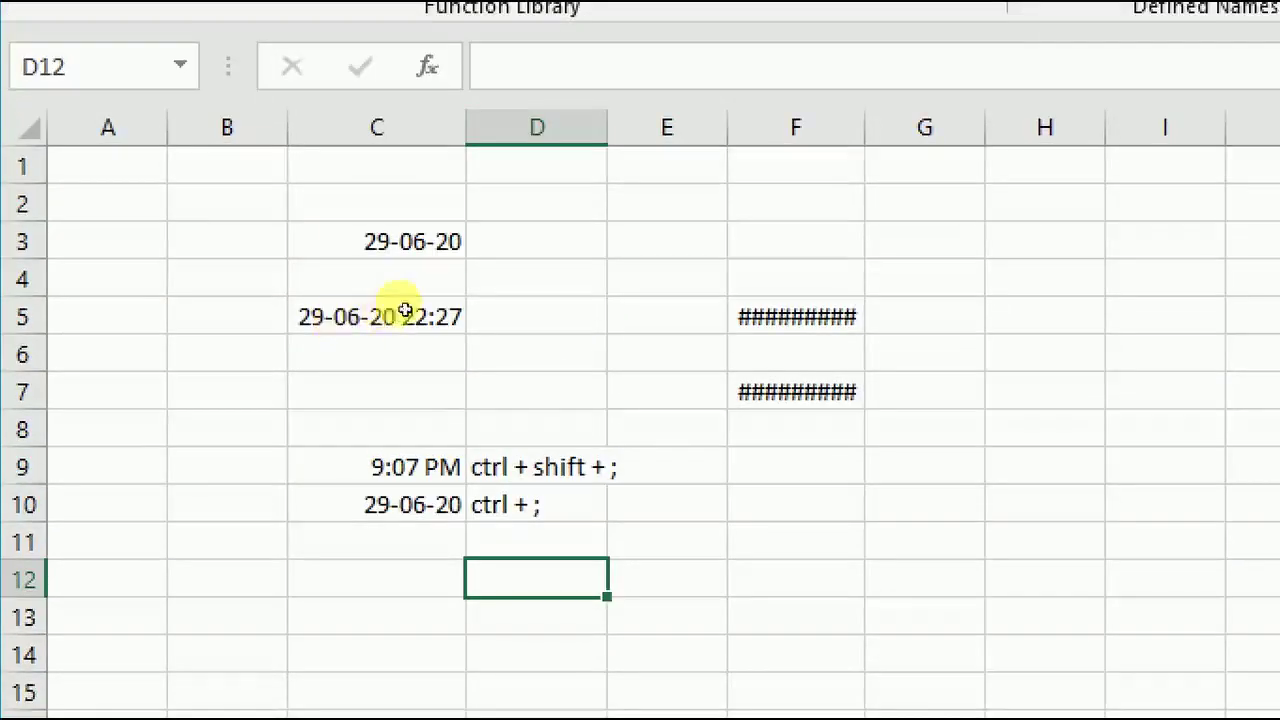
{"action": "left_click_drag", "start_coordinate": [443, 209], "coordinate": [473, 211]}
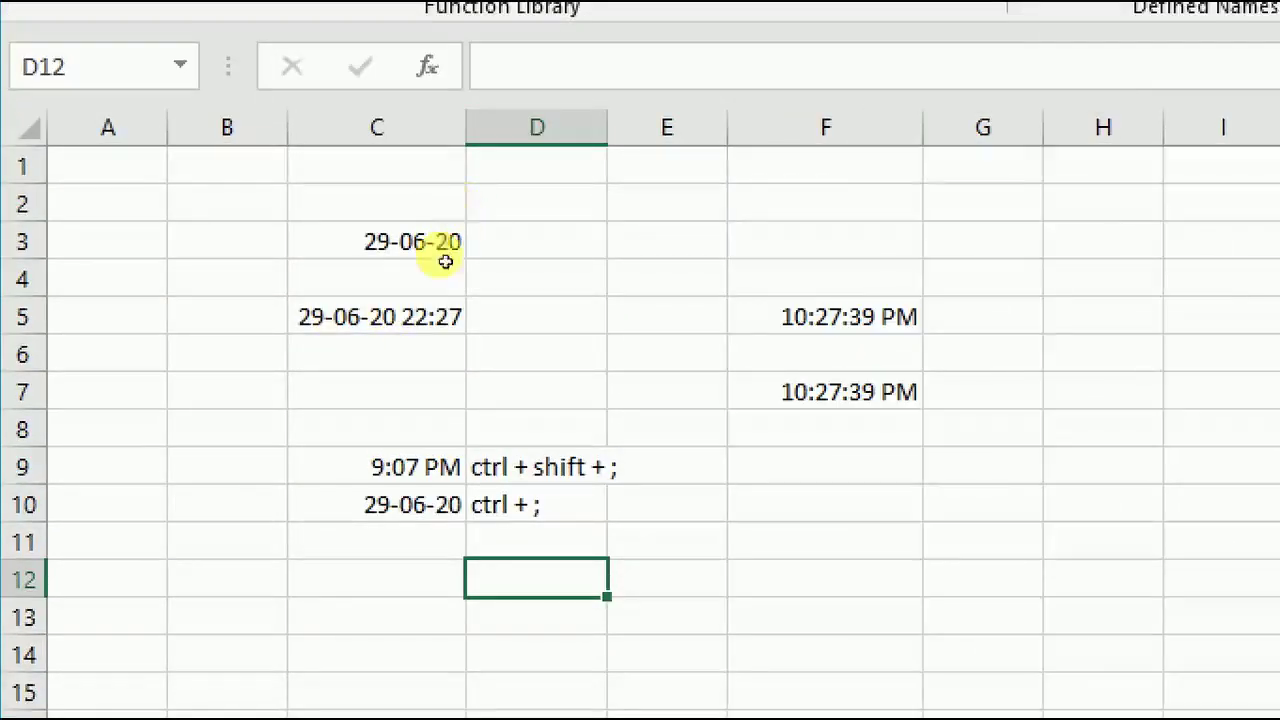
{"action": "left_click_drag", "start_coordinate": [825, 317], "coordinate": [825, 392]}
{"action": "key", "text": "Delete"}
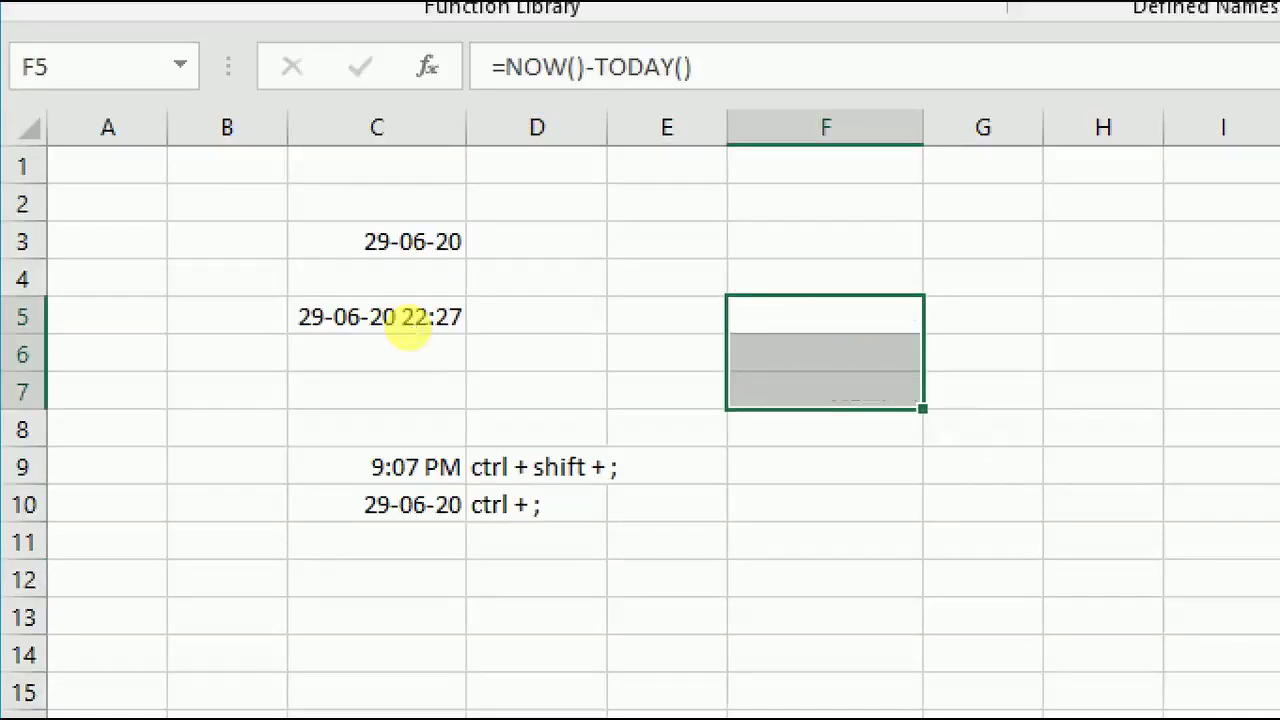
{"action": "left_click_drag", "start_coordinate": [376, 241], "coordinate": [667, 542]}
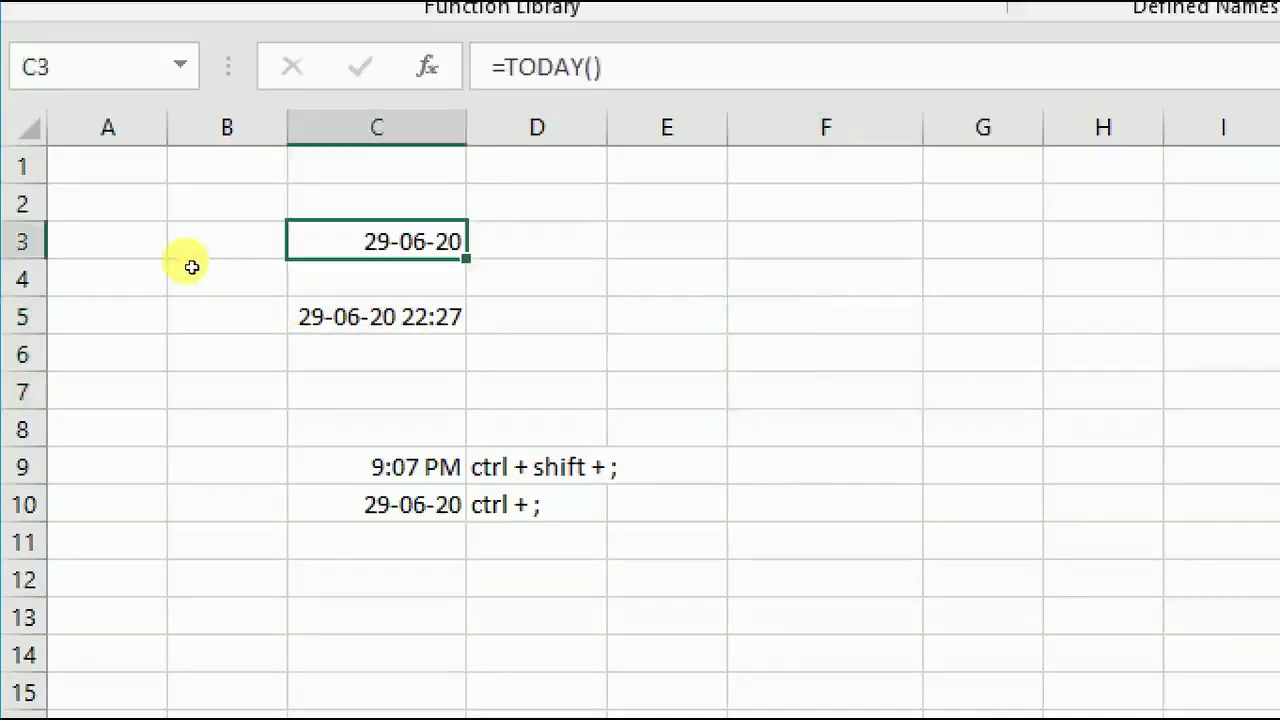
{"action": "key", "text": "Delete"}
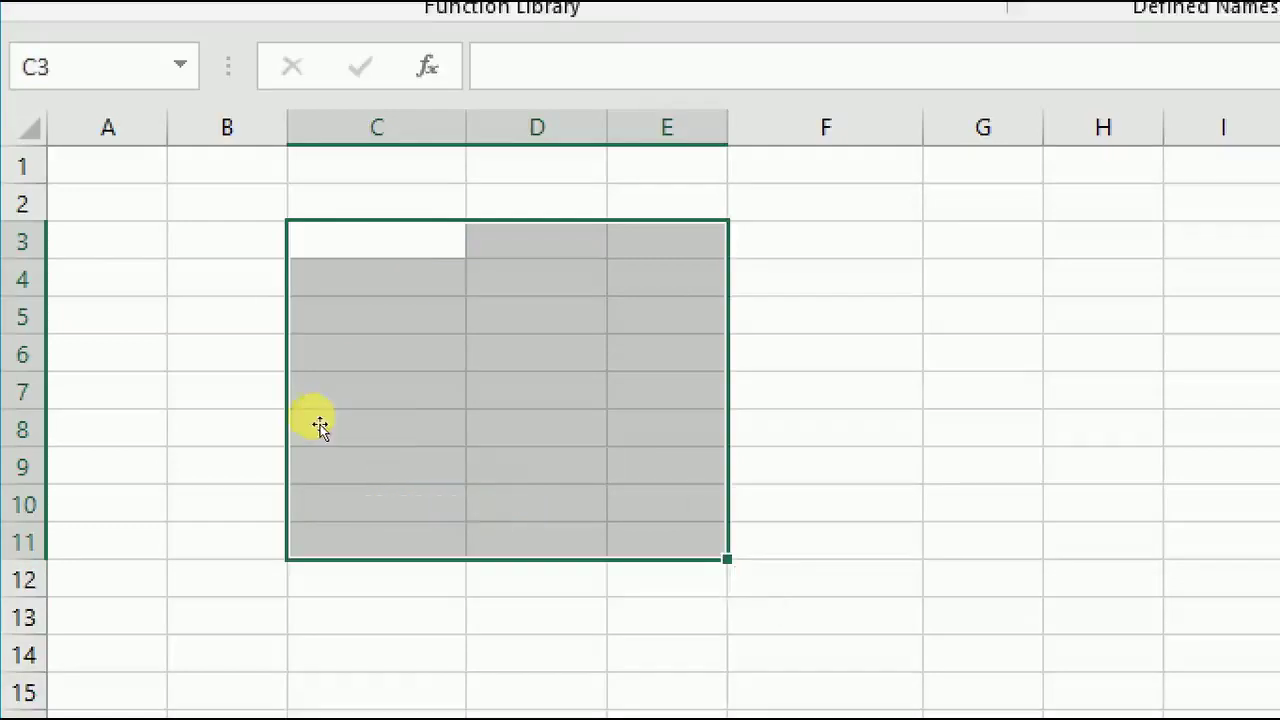
{"action": "left_click", "coordinate": [300, 392]}
{"action": "key", "text": "Up"}
{"action": "key", "text": "Up"}
{"action": "key", "text": "Up"}
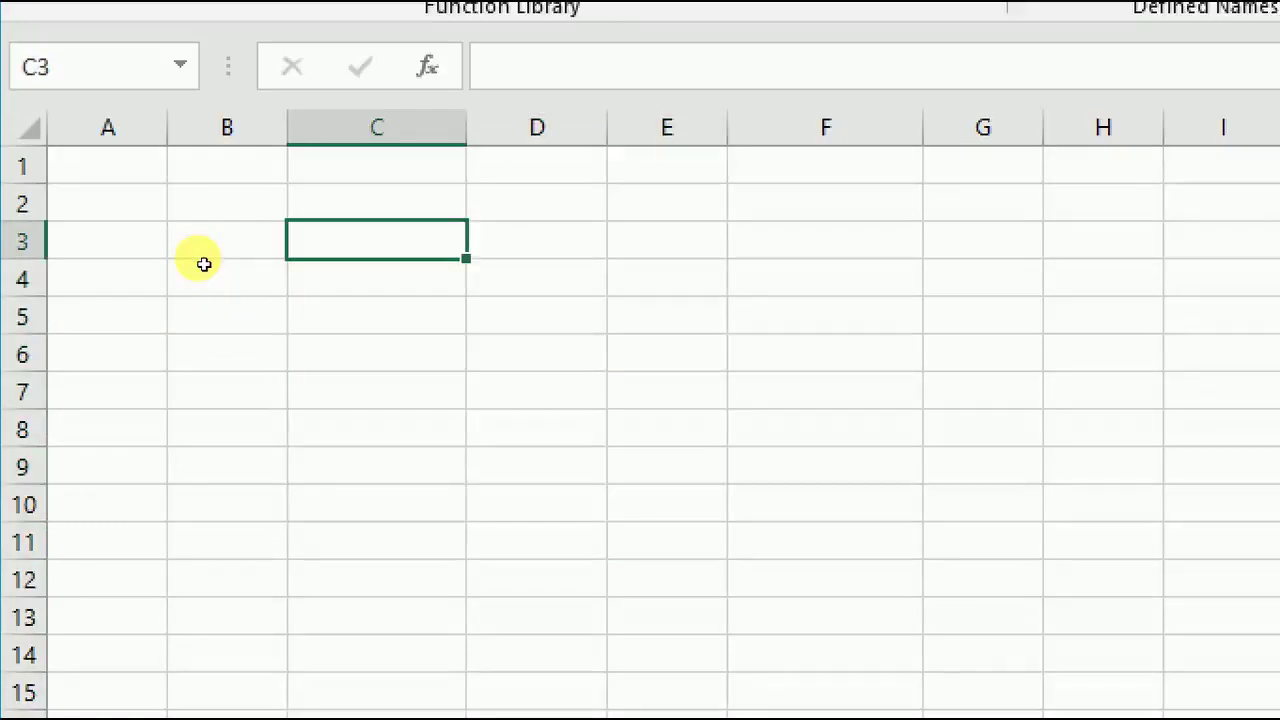
Enter =TODAY() in C3 and =NOW() in C5.
{"action": "type", "text": "=to"}
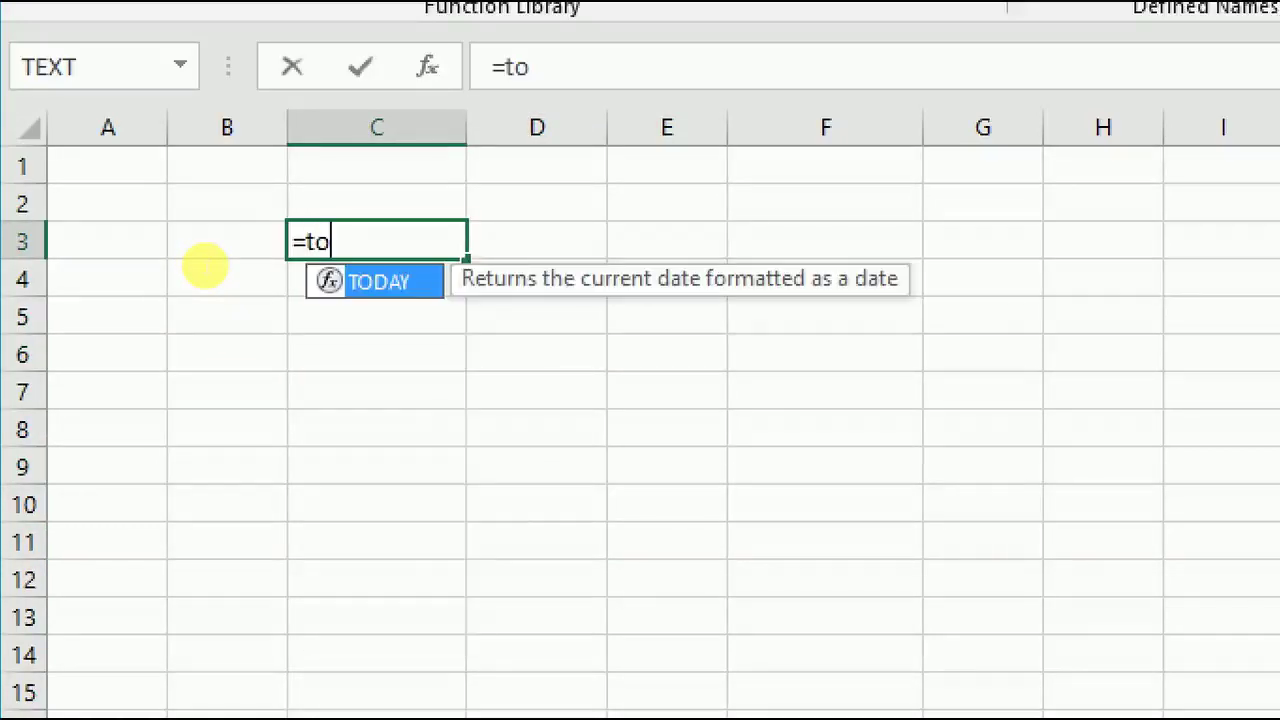
{"action": "key", "text": "Tab"}
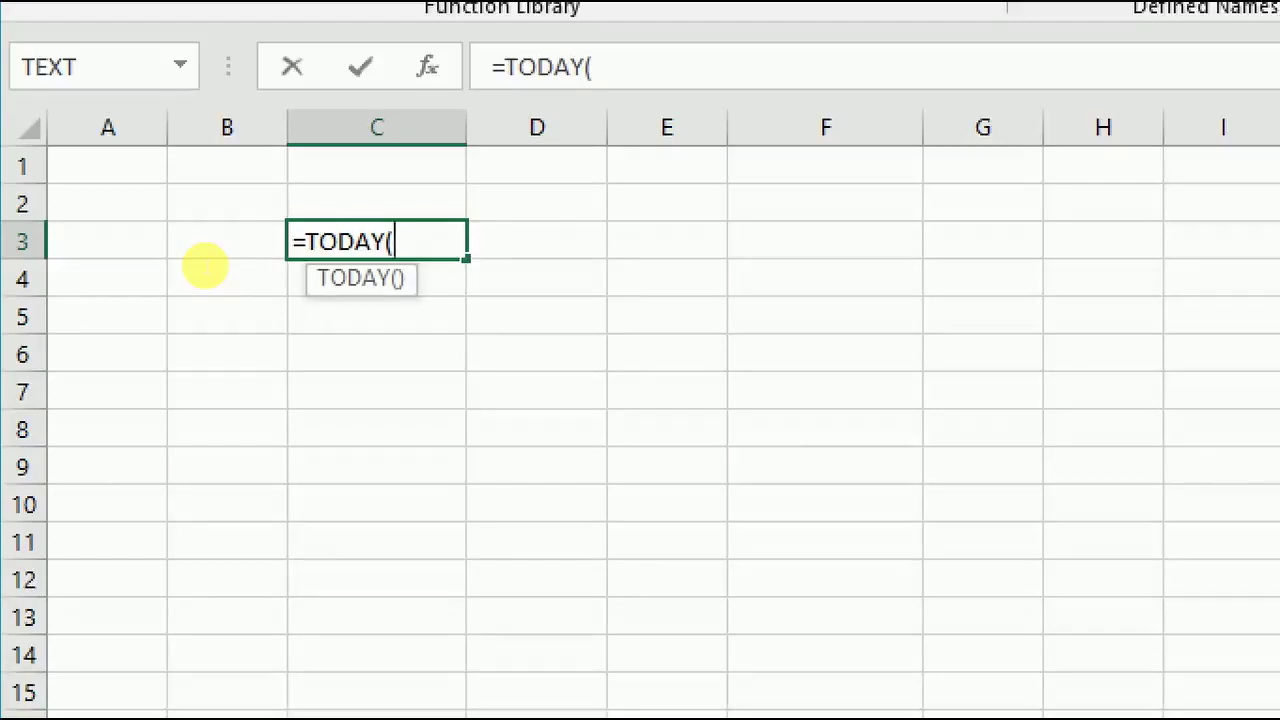
{"action": "type", "text": ")"}
{"action": "key", "text": "Return"}
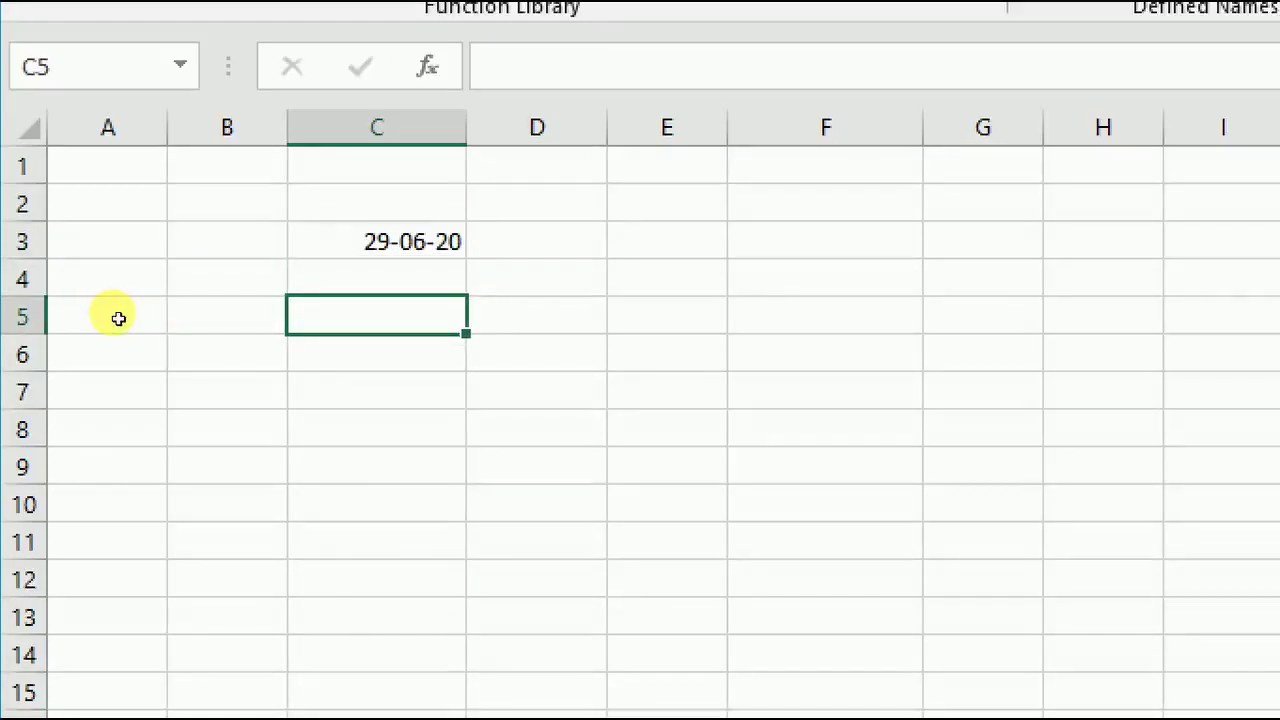
{"action": "type", "text": "="}
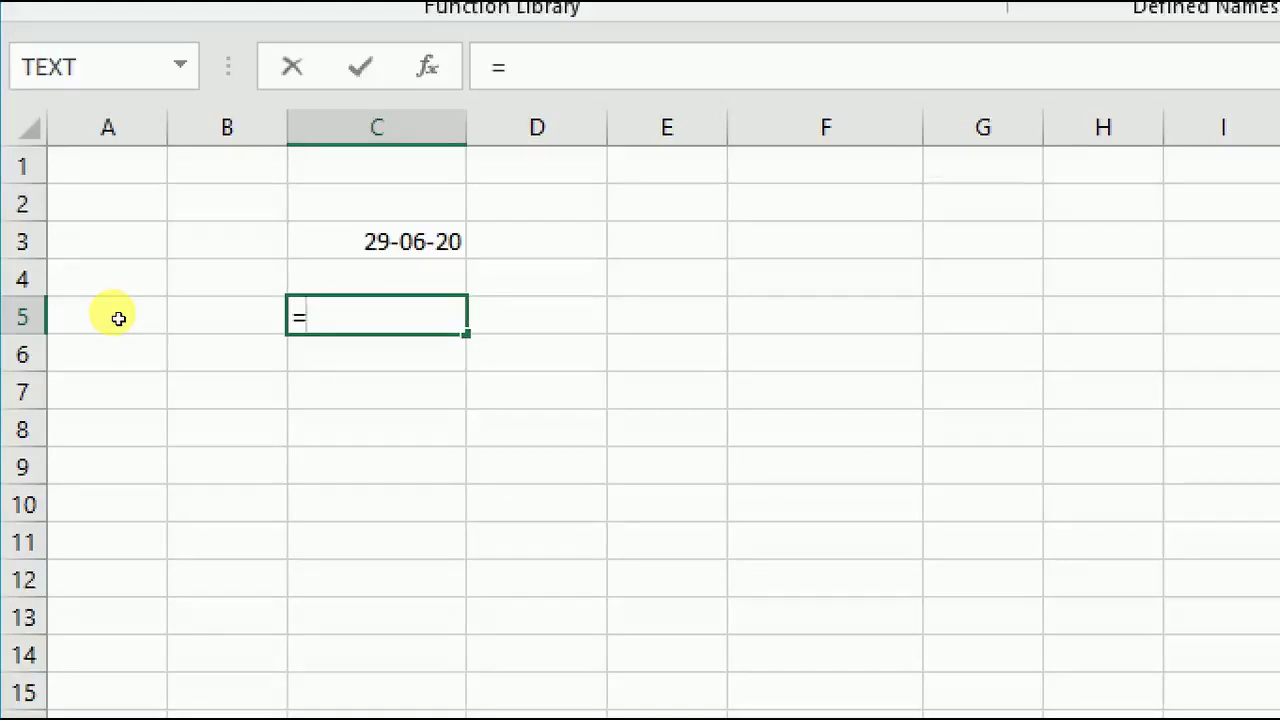
{"action": "type", "text": "no"}
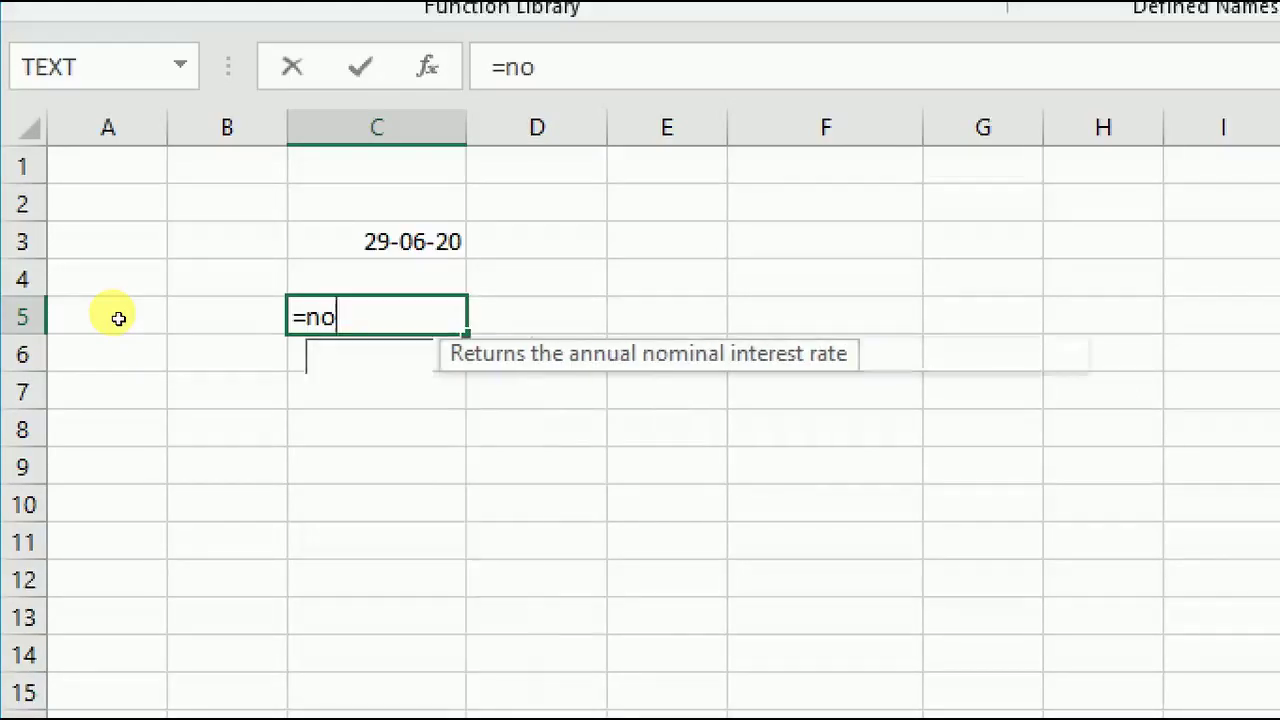
{"action": "type", "text": "w"}
{"action": "key", "text": "Tab"}
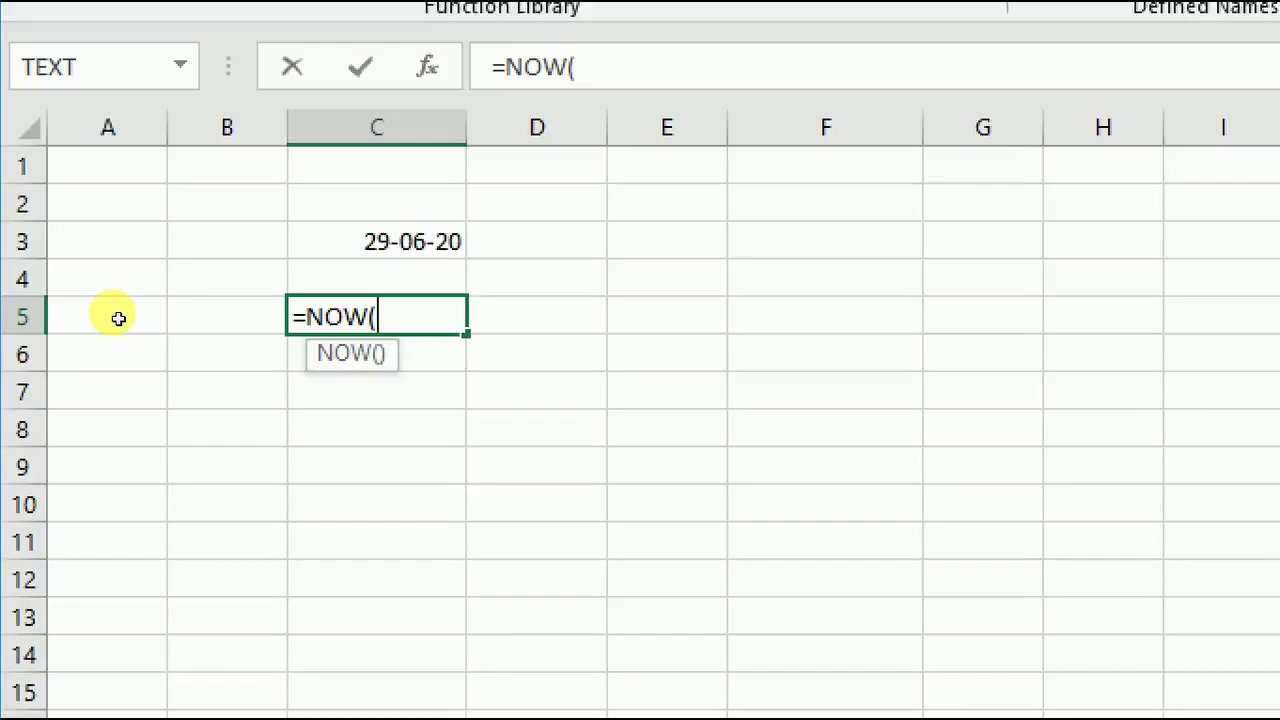
{"action": "type", "text": "()"}
{"action": "key", "text": "BackSpace"}
{"action": "key", "text": "BackSpace"}
{"action": "type", "text": ")"}
{"action": "key", "text": "Return"}
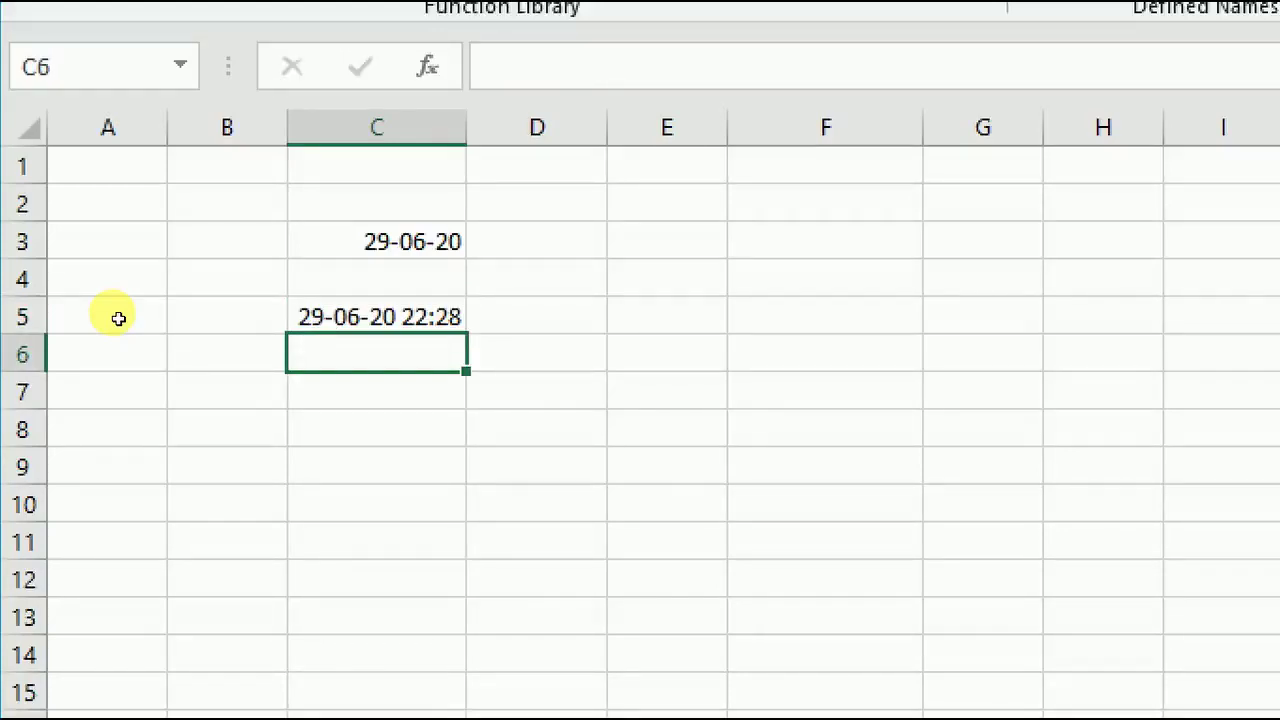
Enter =C5-C3 in F5 and recalculate it to show the time 10:28:43 PM.
{"action": "key", "text": "Down"}
{"action": "key", "text": "Down"}
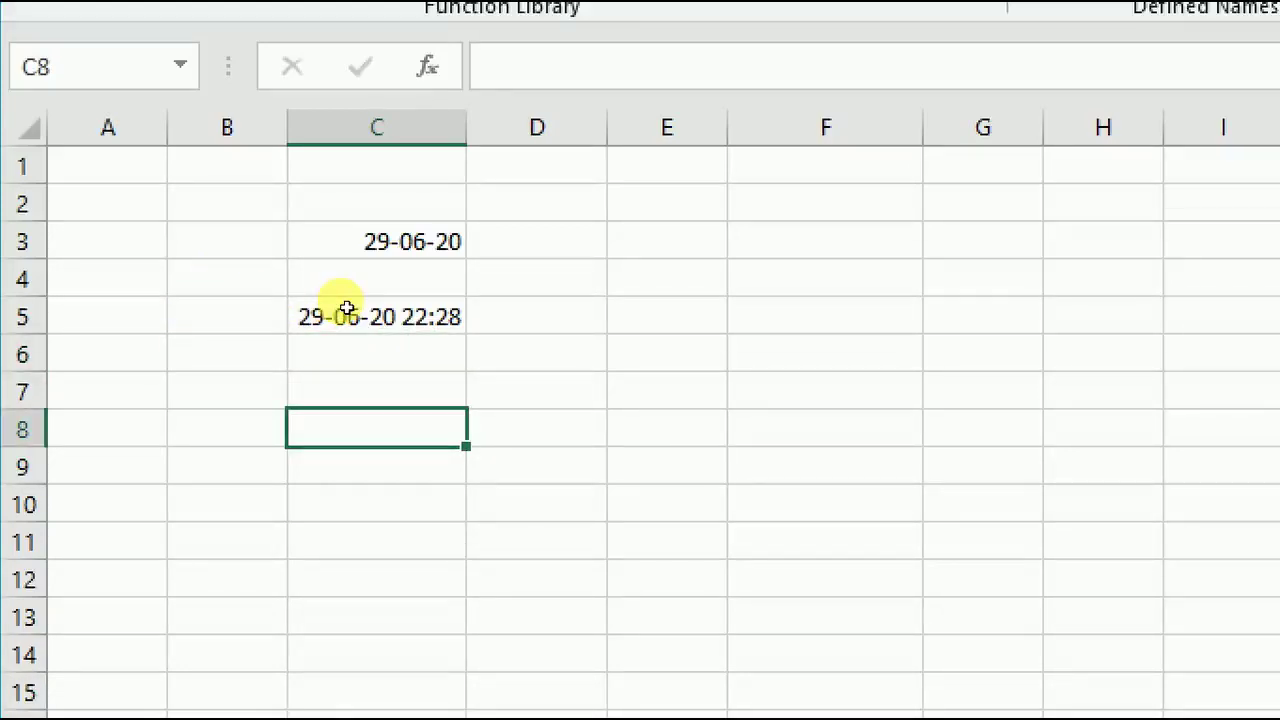
{"action": "key", "text": "Up"}
{"action": "key", "text": "Up"}
{"action": "key", "text": "Up"}
{"action": "key", "text": "Right"}
{"action": "key", "text": "Right"}
{"action": "key", "text": "Right"}
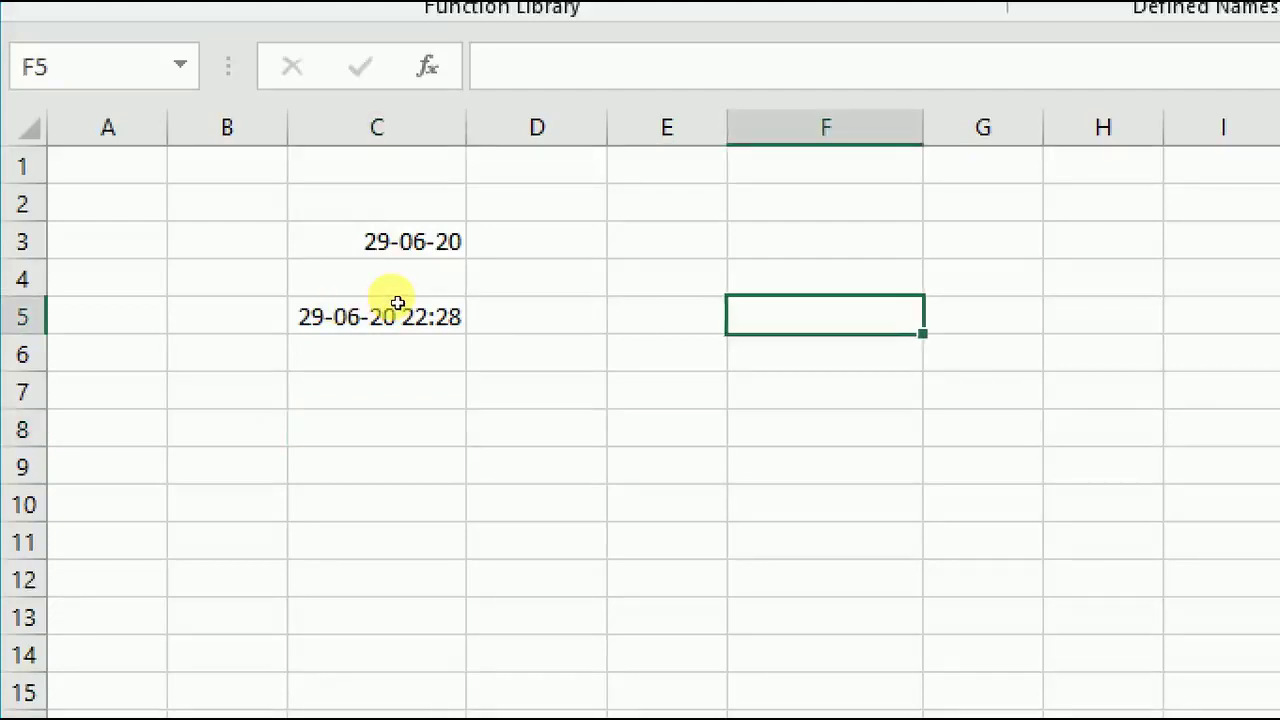
{"action": "type", "text": "="}
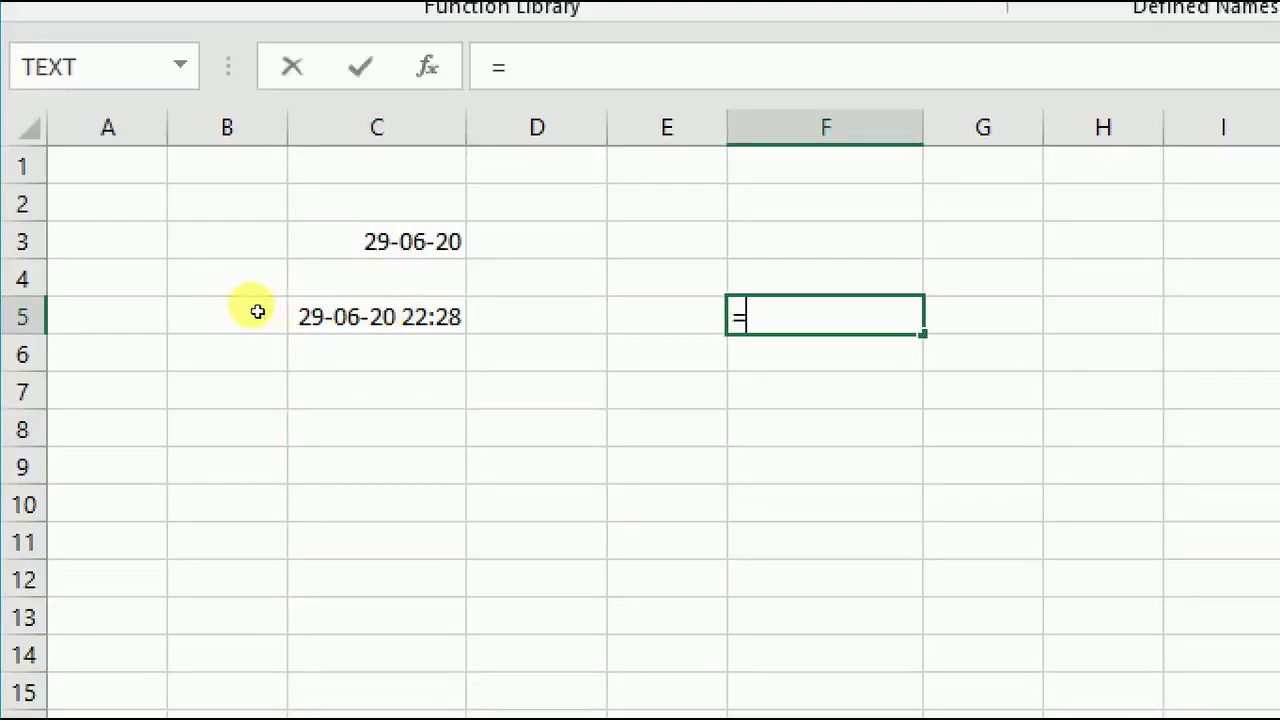
{"action": "key", "text": "Left"}
{"action": "key", "text": "Left"}
{"action": "key", "text": "Left"}
{"action": "type", "text": "-"}
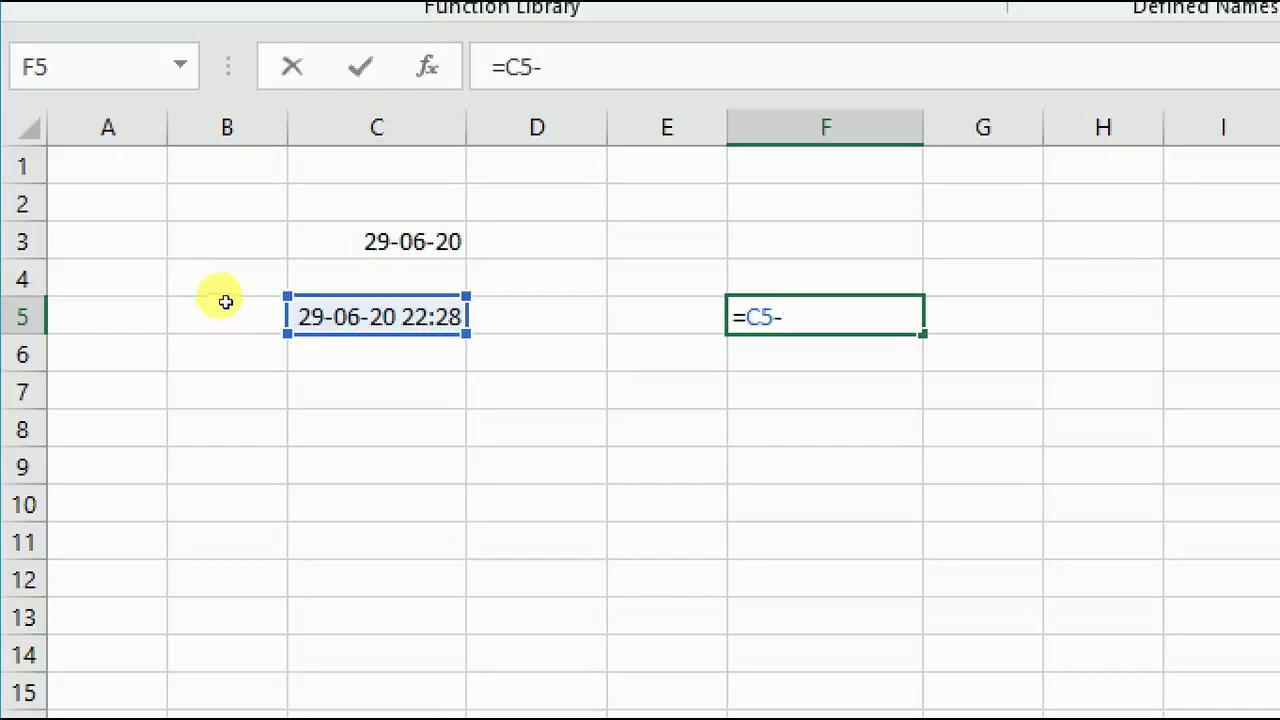
{"action": "key", "text": "Up"}
{"action": "key", "text": "Up"}
{"action": "key", "text": "Left"}
{"action": "key", "text": "Left"}
{"action": "key", "text": "Left"}
{"action": "key", "text": "Return"}
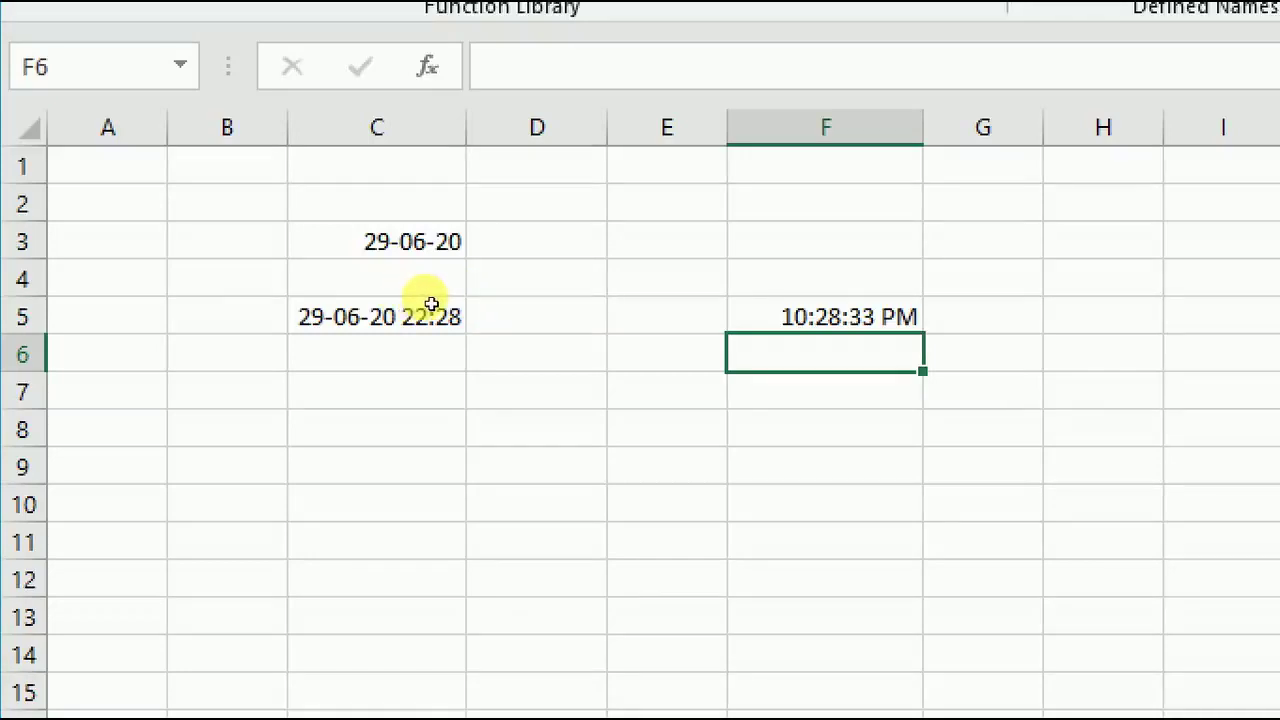
{"action": "key", "text": "Up"}
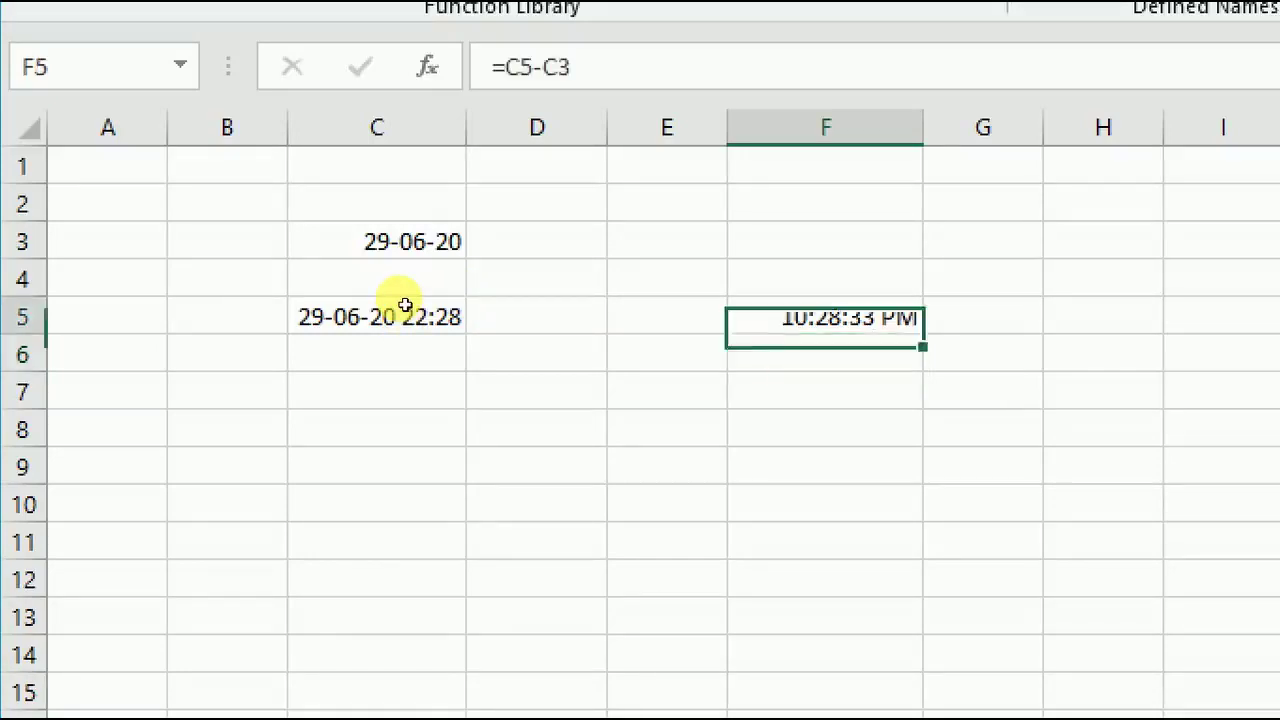
{"action": "key", "text": "F2"}
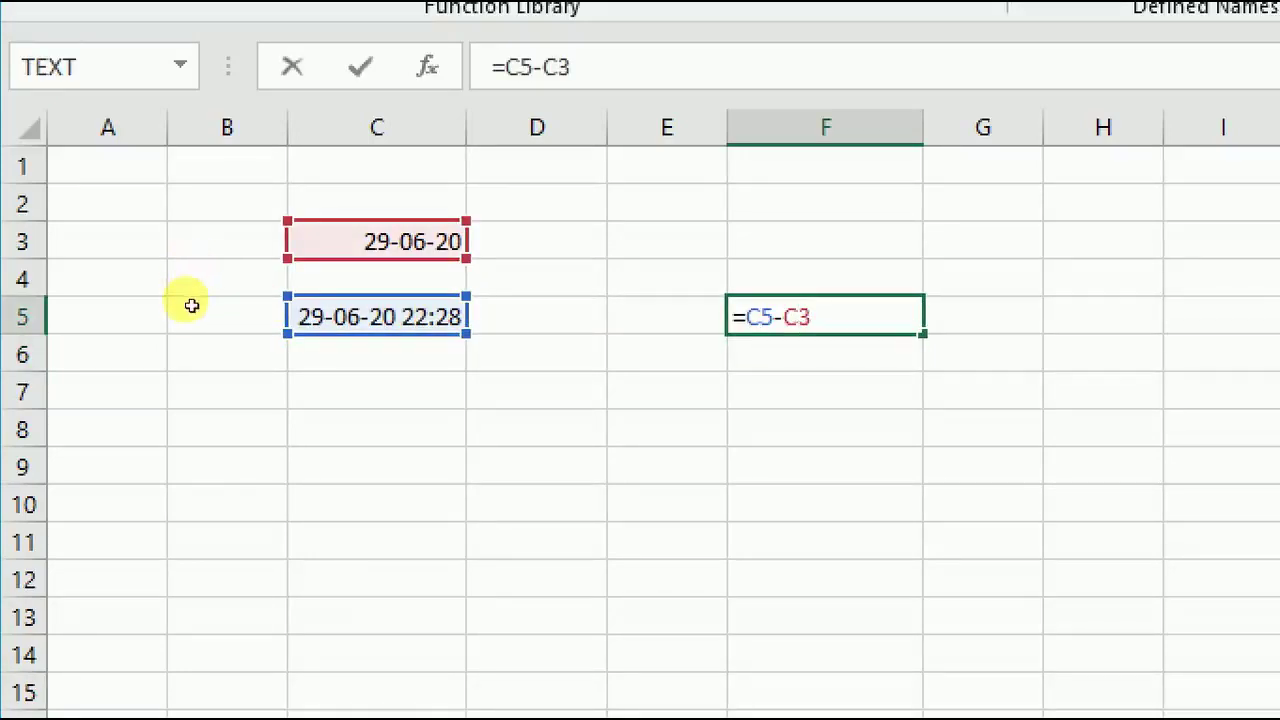
{"action": "key", "text": "Return"}
{"action": "key", "text": "Return"}
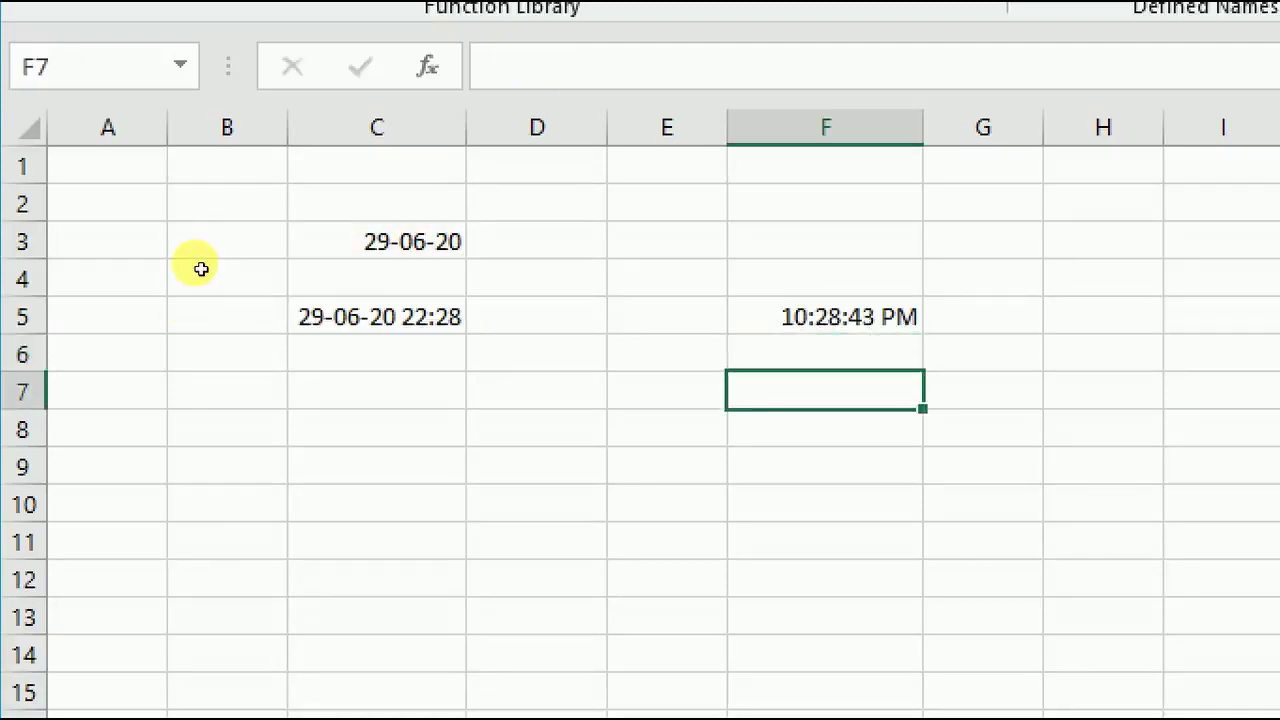
Enter =NOW()-TODAY() in F7.
{"action": "type", "text": "=n"}
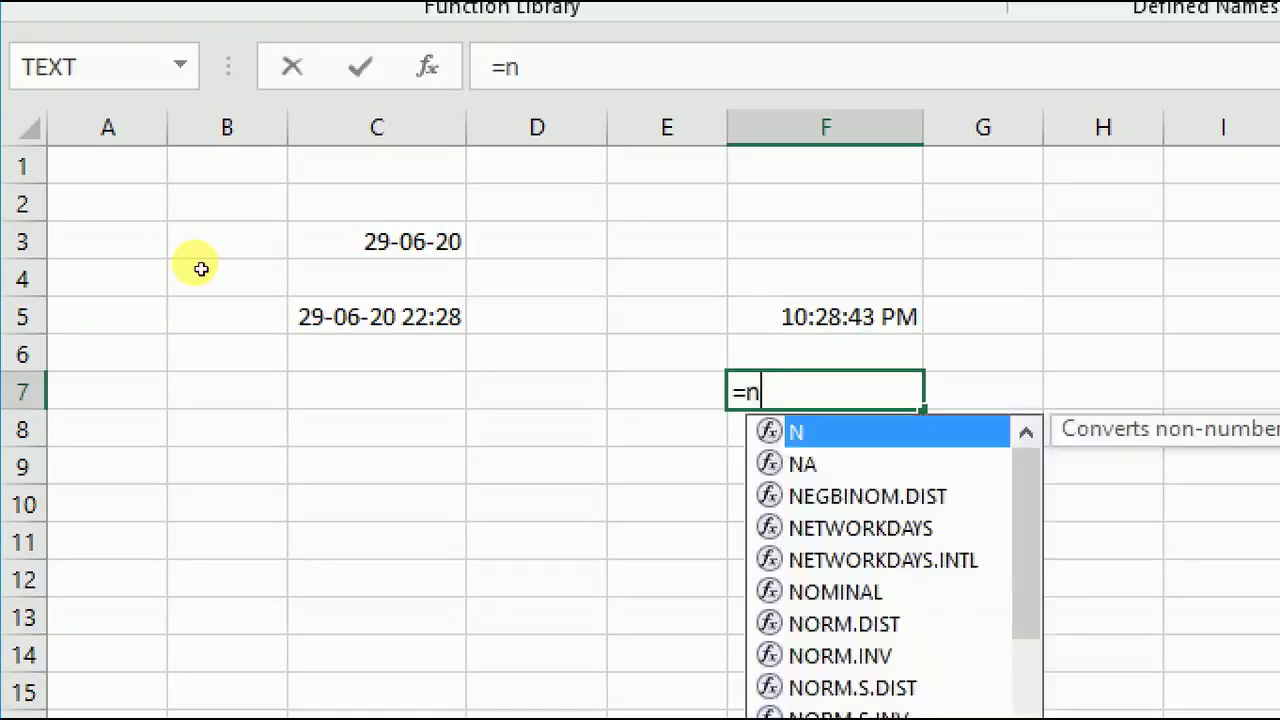
{"action": "type", "text": "ow("}
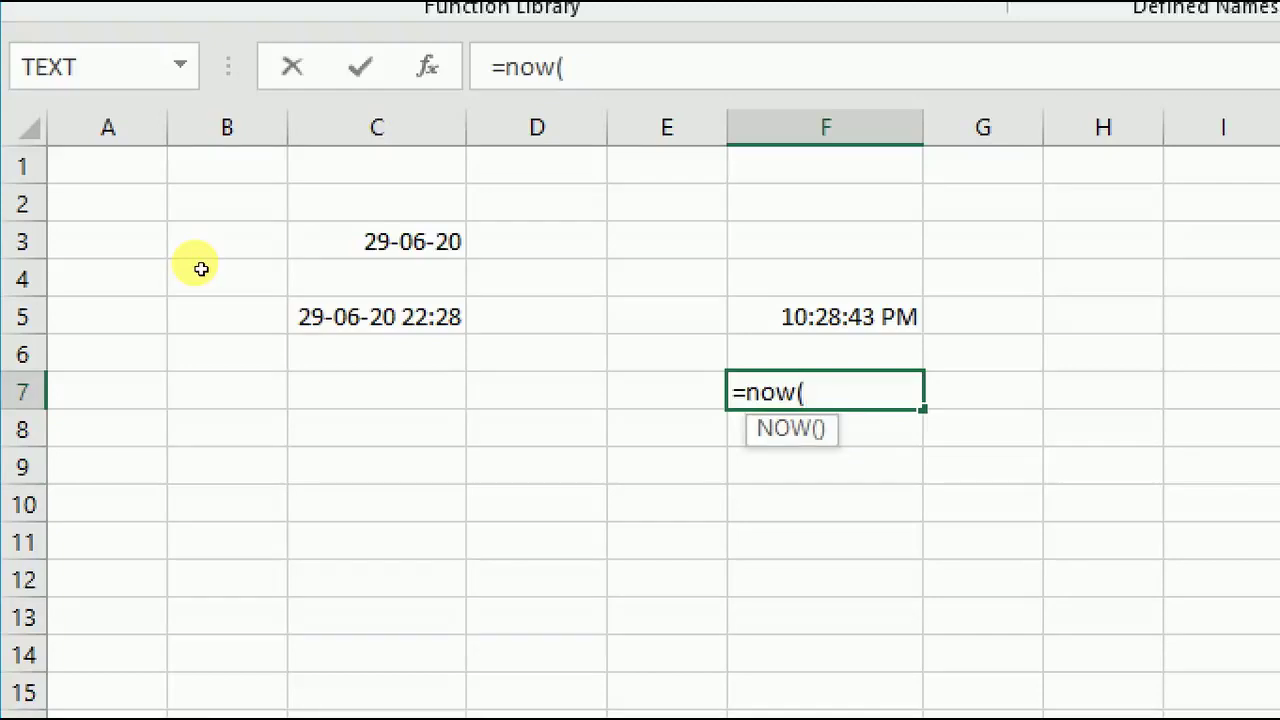
{"action": "type", "text": "0"}
{"action": "key", "text": "BackSpace"}
{"action": "type", "text": ")-"}
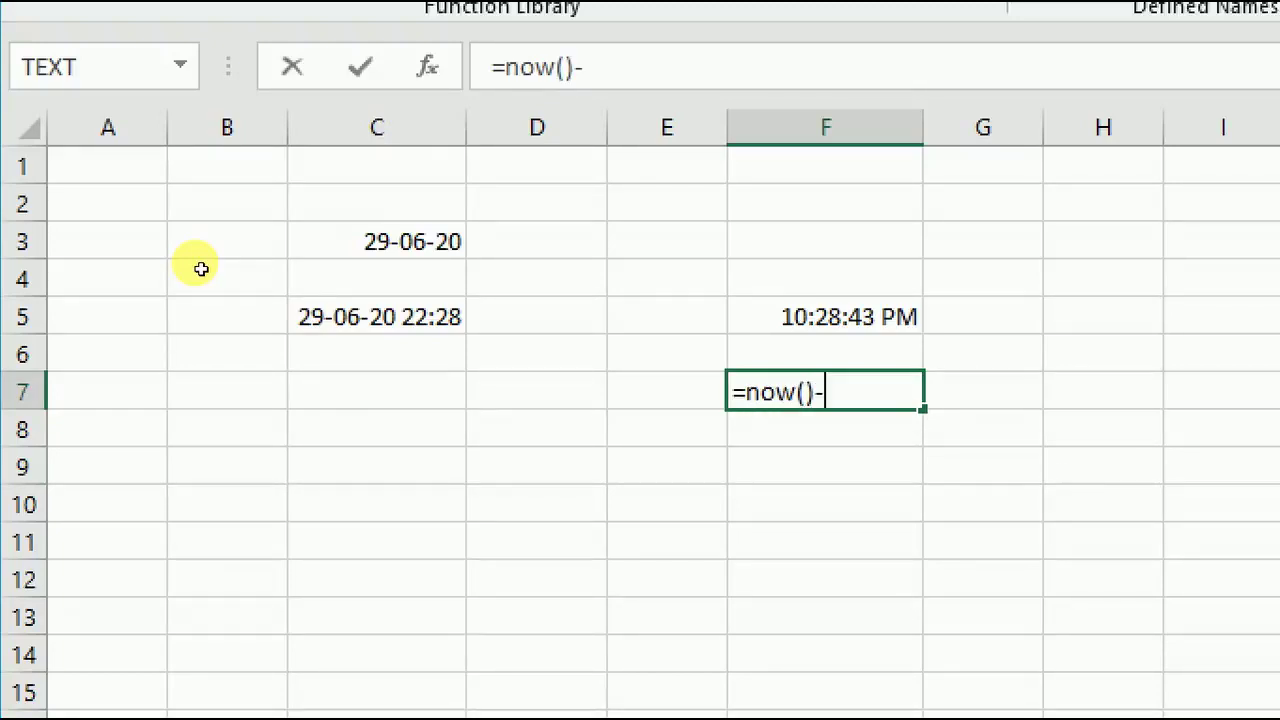
{"action": "type", "text": "tod"}
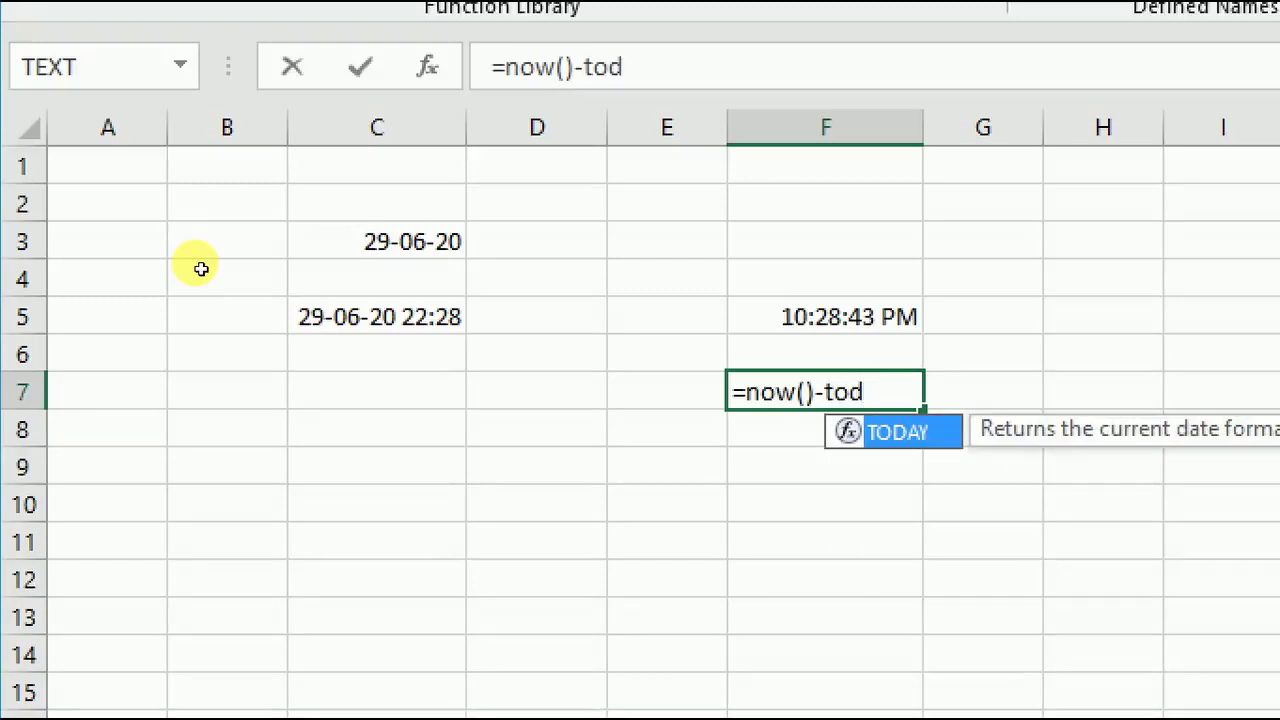
{"action": "key", "text": "Tab"}
{"action": "type", "text": ")"}
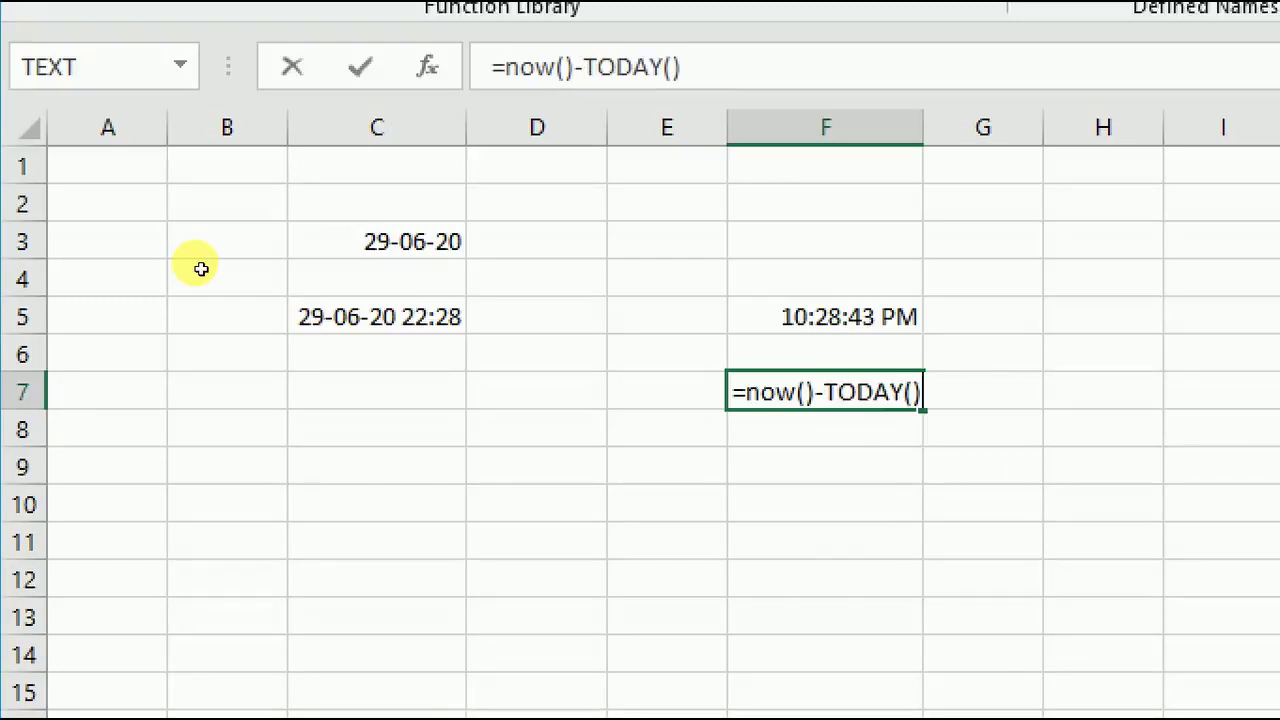
{"action": "key", "text": "Return"}
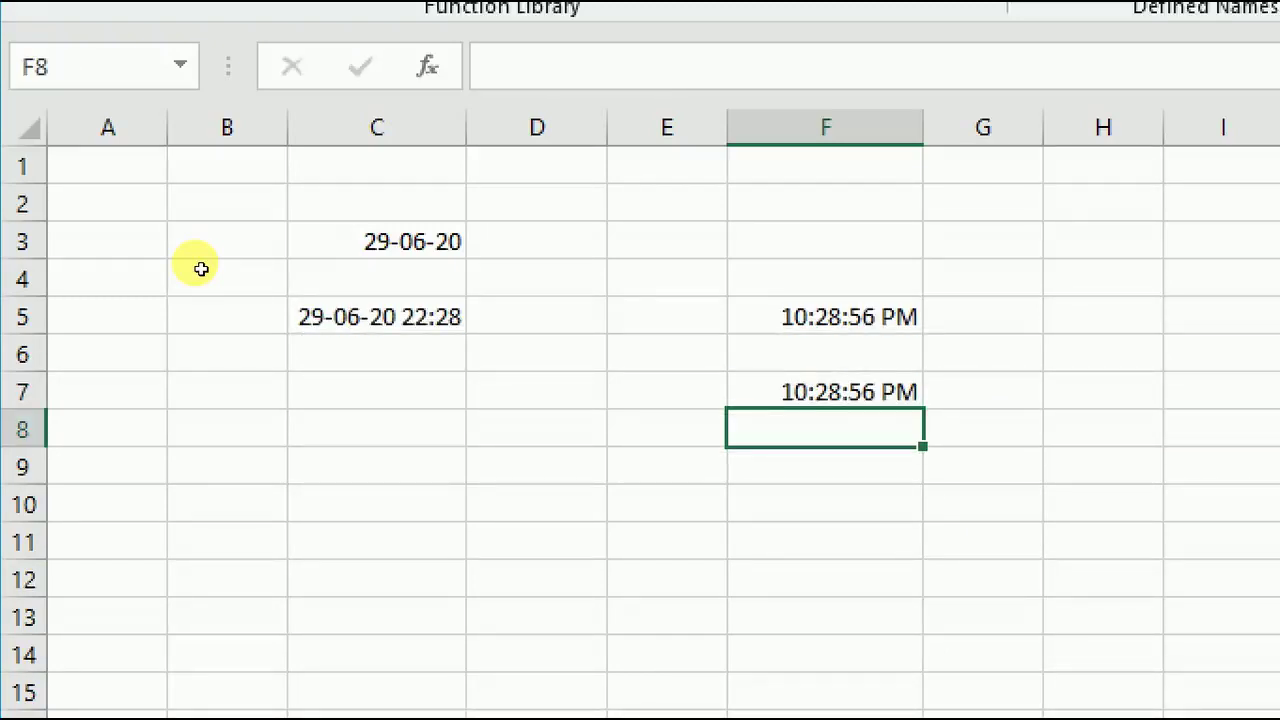
Recalculate F7 so it shows 10:29:00 PM, matching F5's time.
{"action": "key", "text": "Up"}
{"action": "key", "text": "F2"}
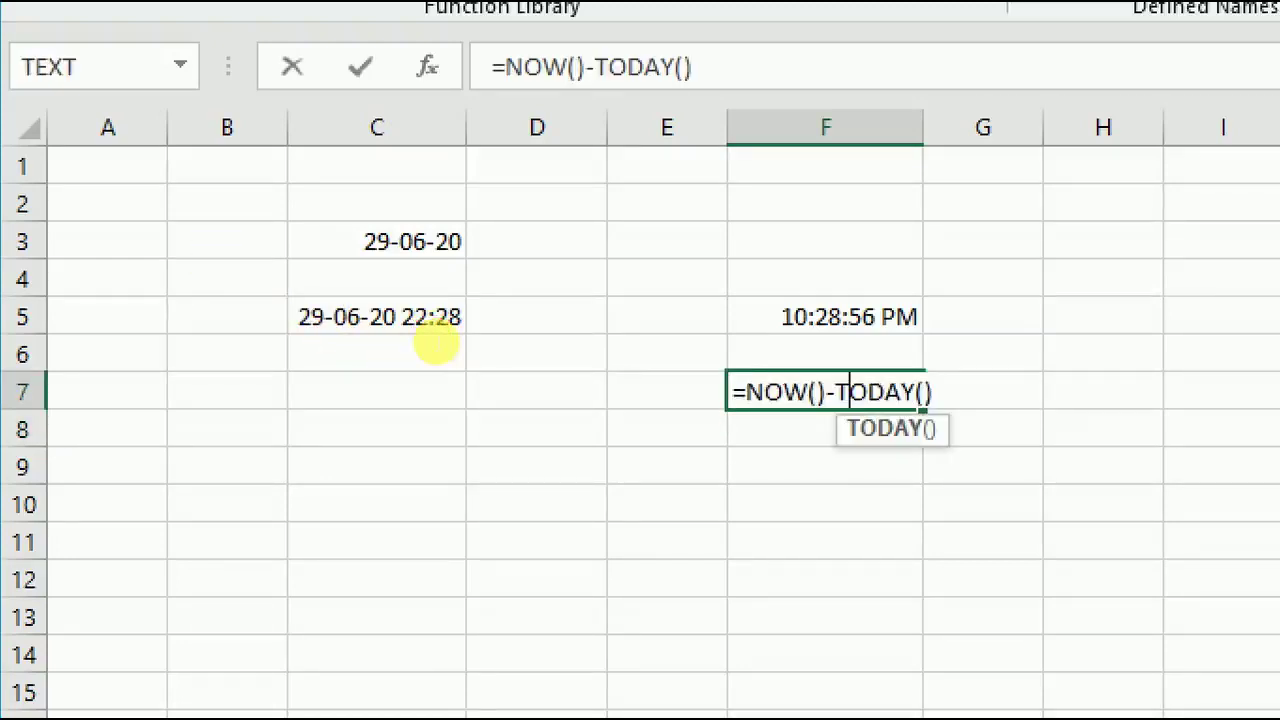
{"action": "key", "text": "Return"}
{"action": "key", "text": "Up"}
{"action": "key", "text": "Up"}
{"action": "key", "text": "Up"}
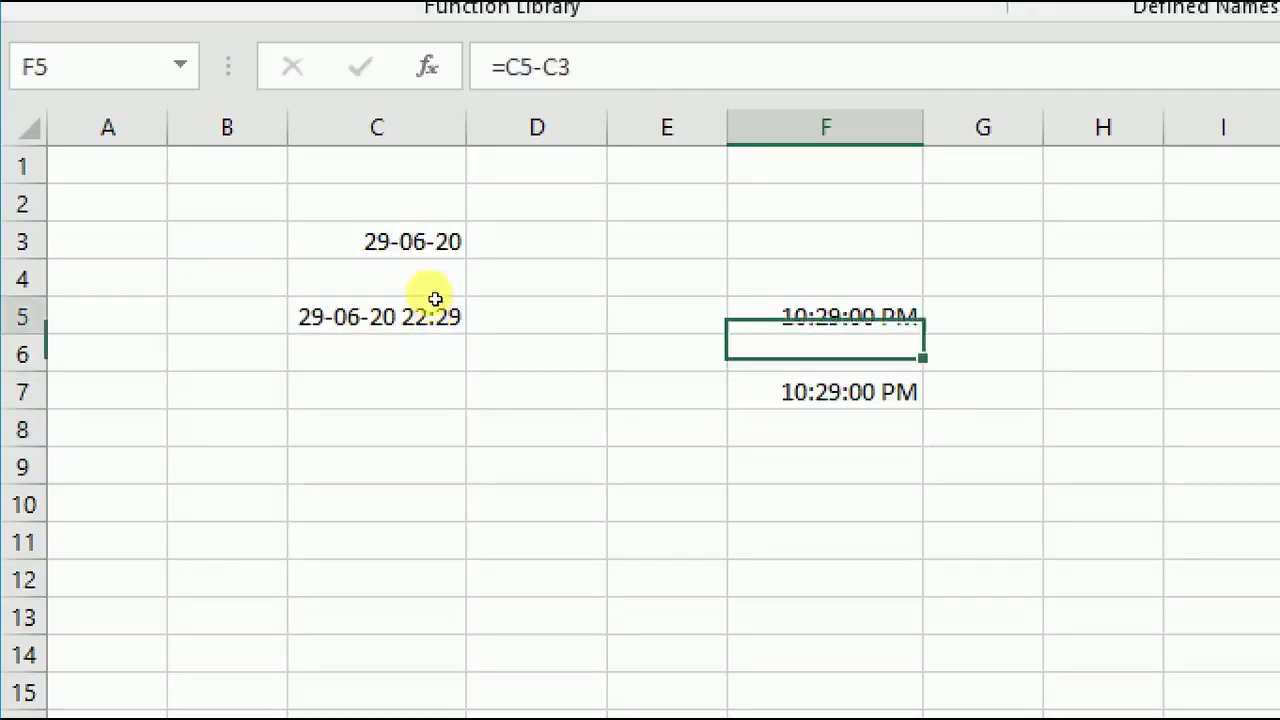
{"action": "key", "text": "Down"}
{"action": "key", "text": "Down"}
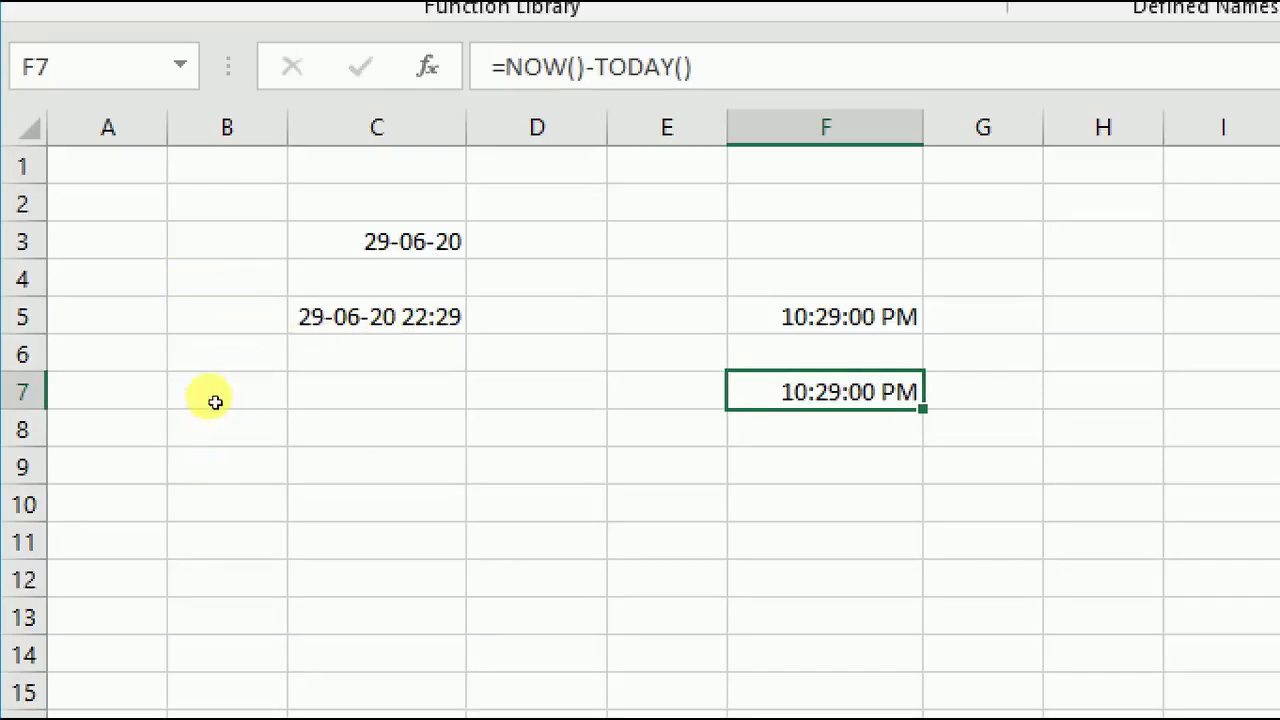
{"action": "key", "text": "Left"}
{"action": "key", "text": "Left"}
{"action": "key", "text": "Left"}
{"action": "key", "text": "Down"}
{"action": "key", "text": "Down"}
{"action": "key", "text": "Down"}
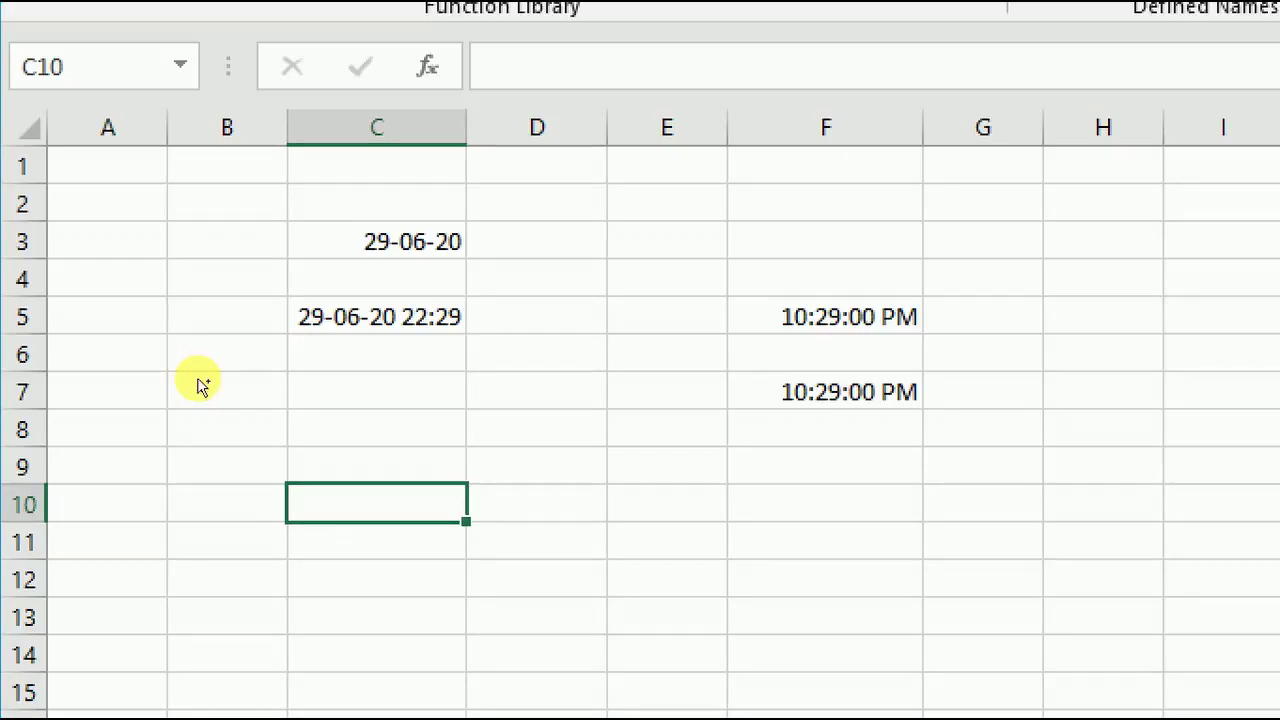
Enter the date 29-06-2020 in C10.
{"action": "type", "text": "29-06-2020"}
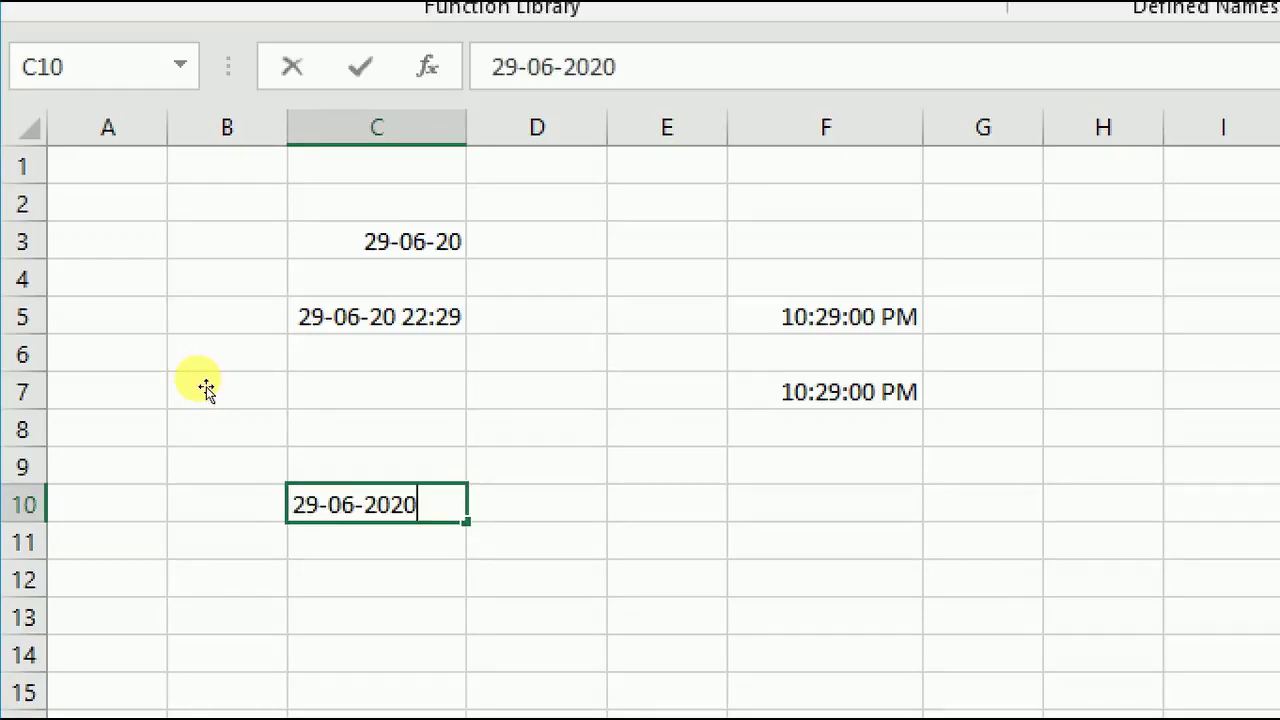
{"action": "key", "text": "Return"}
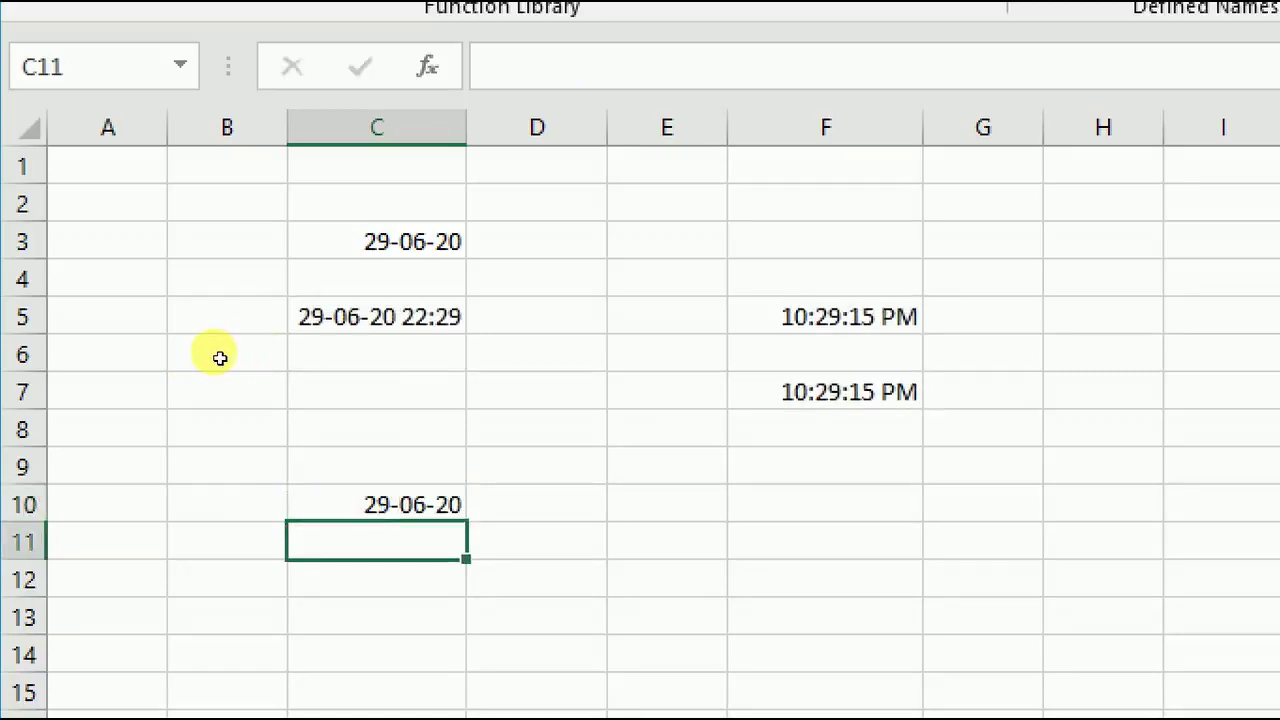
{"action": "key", "text": "Up"}
{"action": "key", "text": "Right"}
{"action": "key", "text": "Right"}
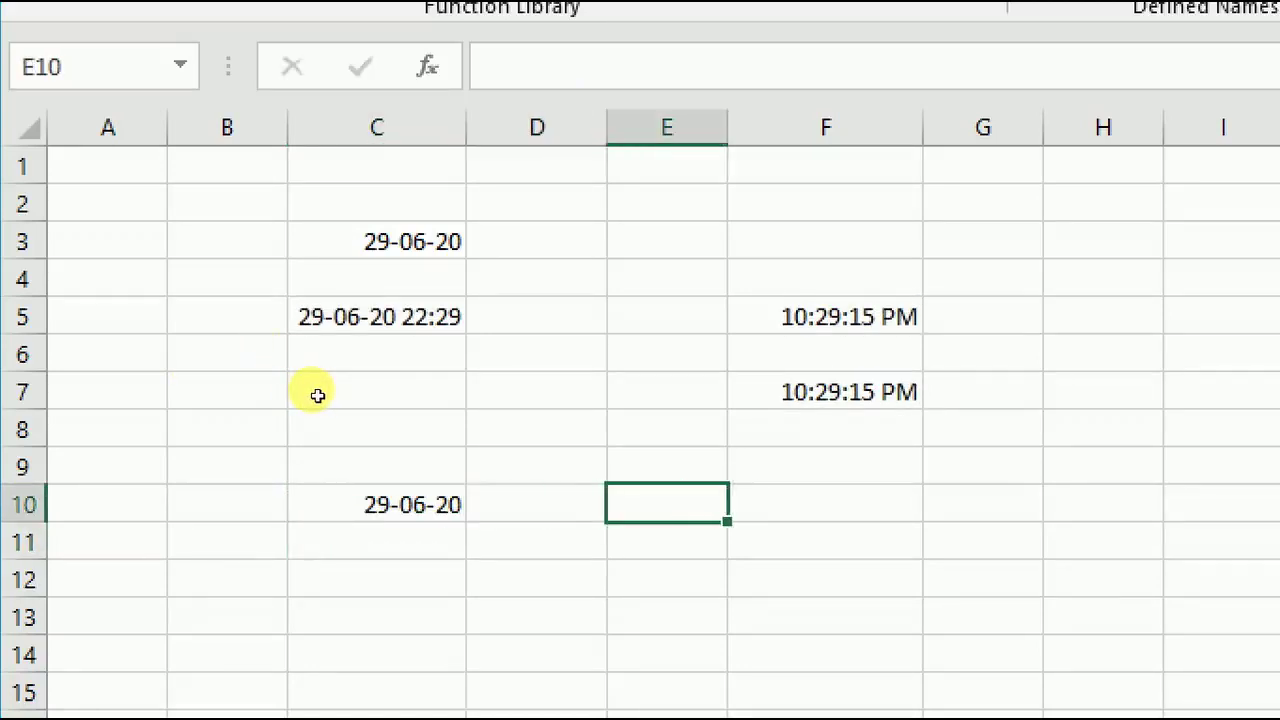
Add a bold 'CTRL + ;' note in E10.
{"action": "type", "text": "CTR"}
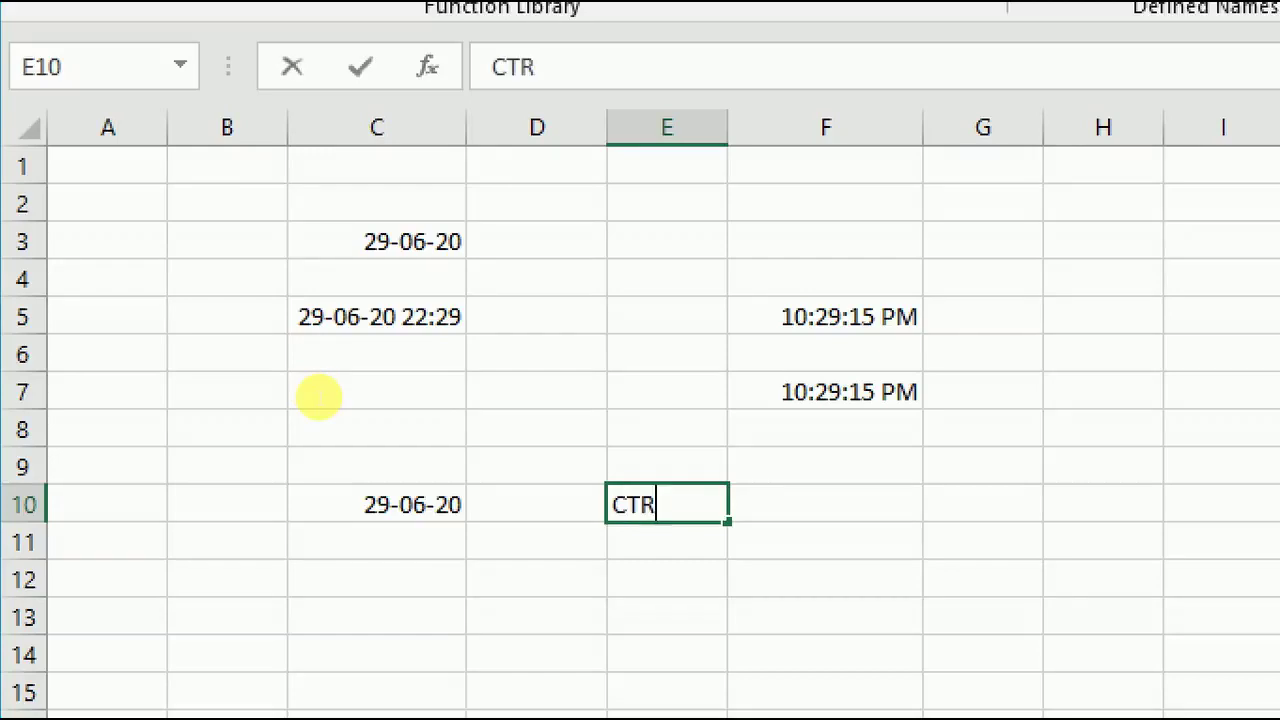
{"action": "type", "text": "L "}
{"action": "type", "text": "+"}
{"action": "type", "text": " ;"}
{"action": "key", "text": "Return"}
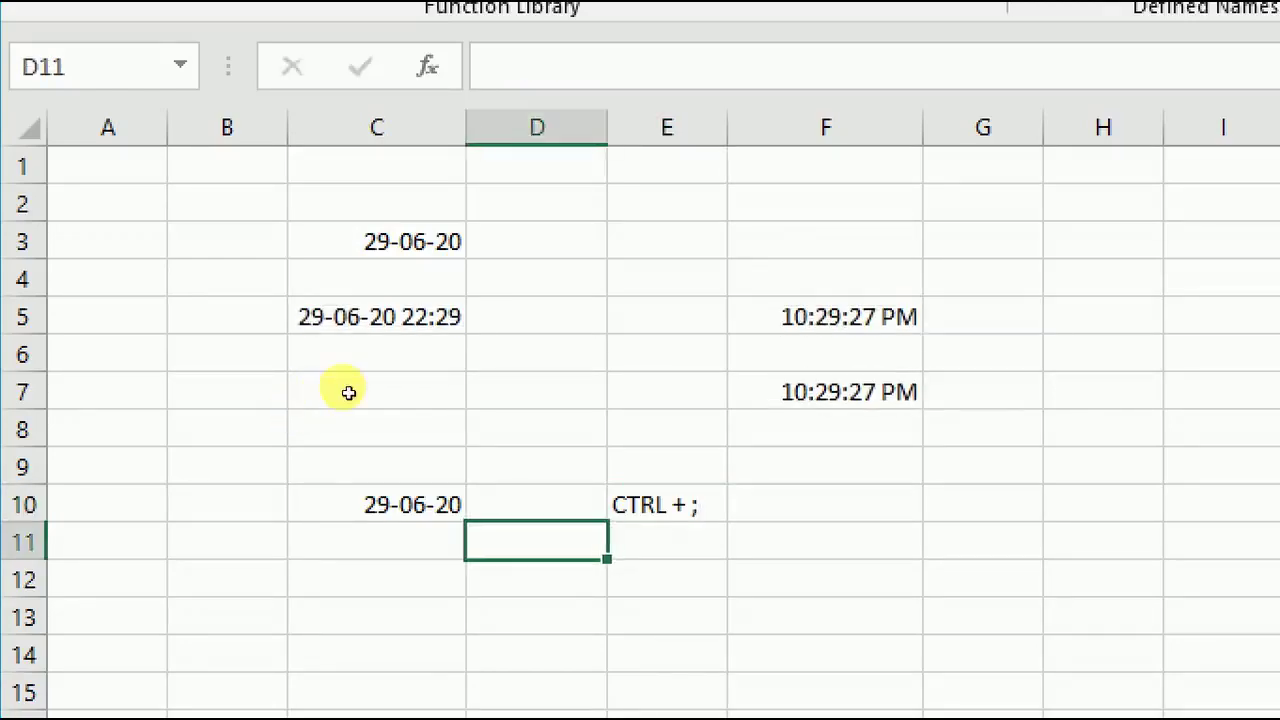
{"action": "key", "text": "Up"}
{"action": "key", "text": "Right"}
{"action": "left_click", "coordinate": [156, 17]}
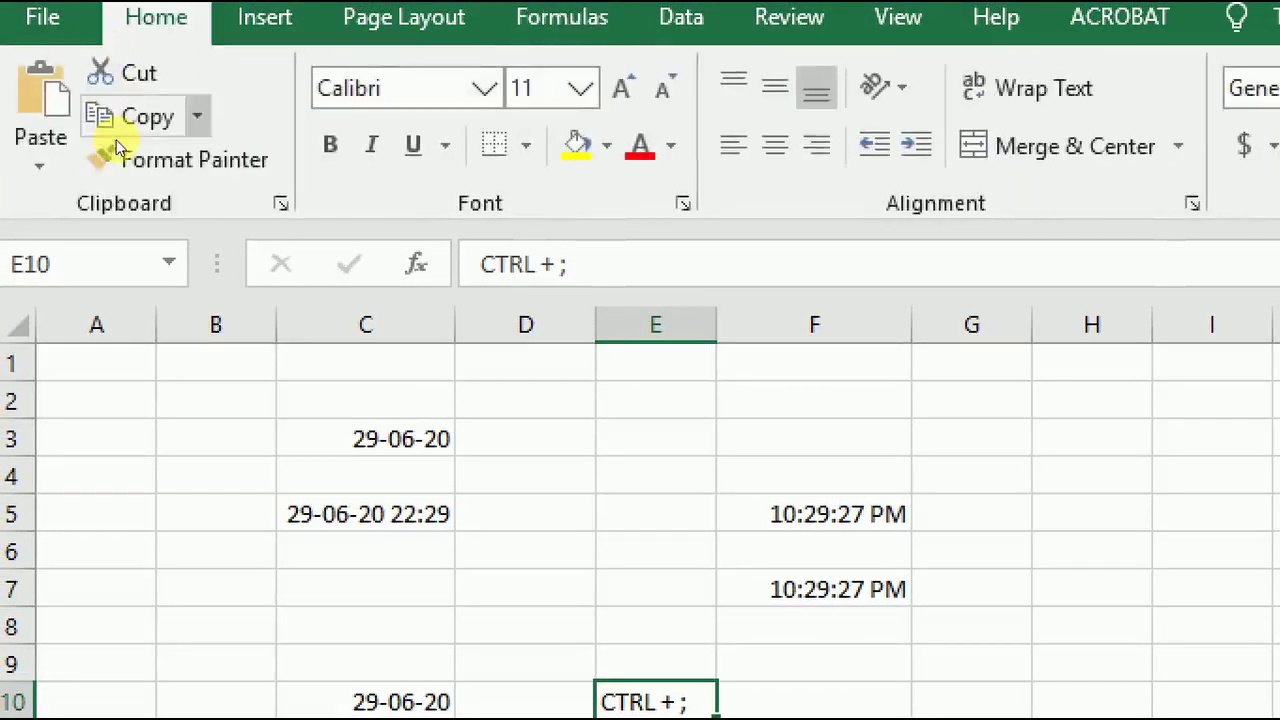
{"action": "key", "text": "ctrl+b"}
Label F10 with 'current system date'.
{"action": "key", "text": "Down"}
{"action": "key", "text": "Down"}
{"action": "key", "text": "Down"}
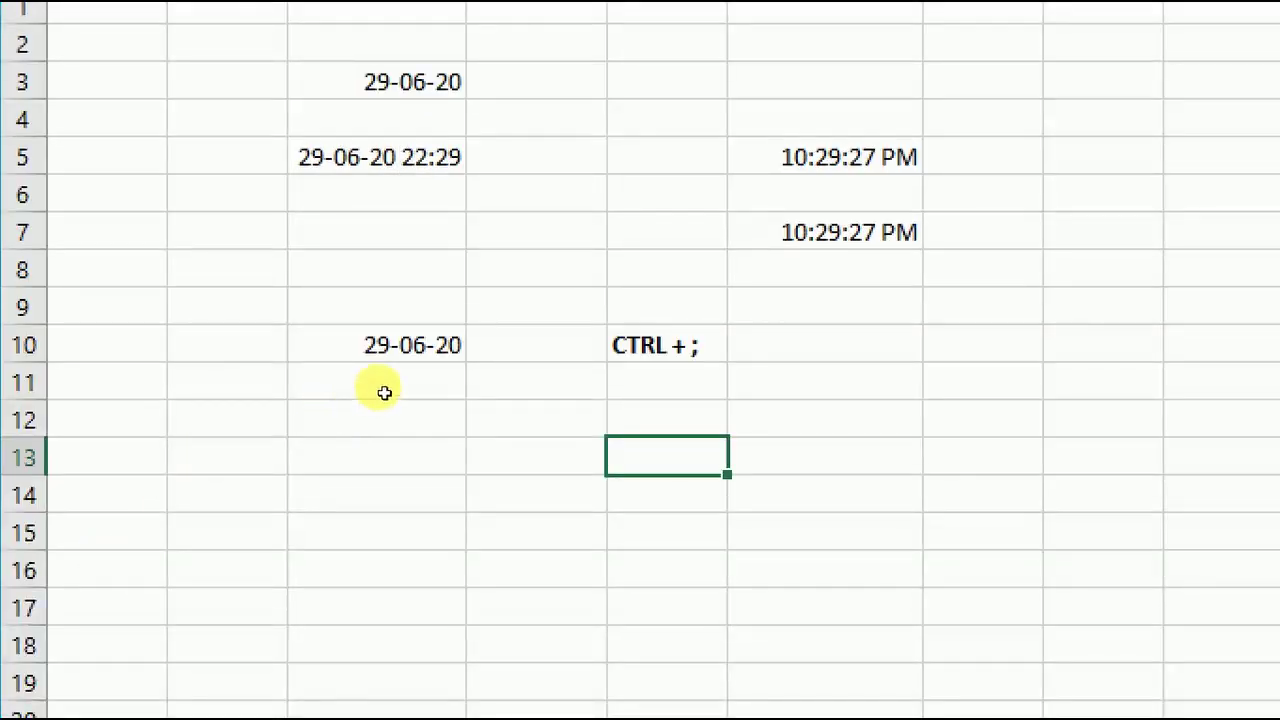
{"action": "key", "text": "Up"}
{"action": "key", "text": "Up"}
{"action": "key", "text": "Up"}
{"action": "key", "text": "Right"}
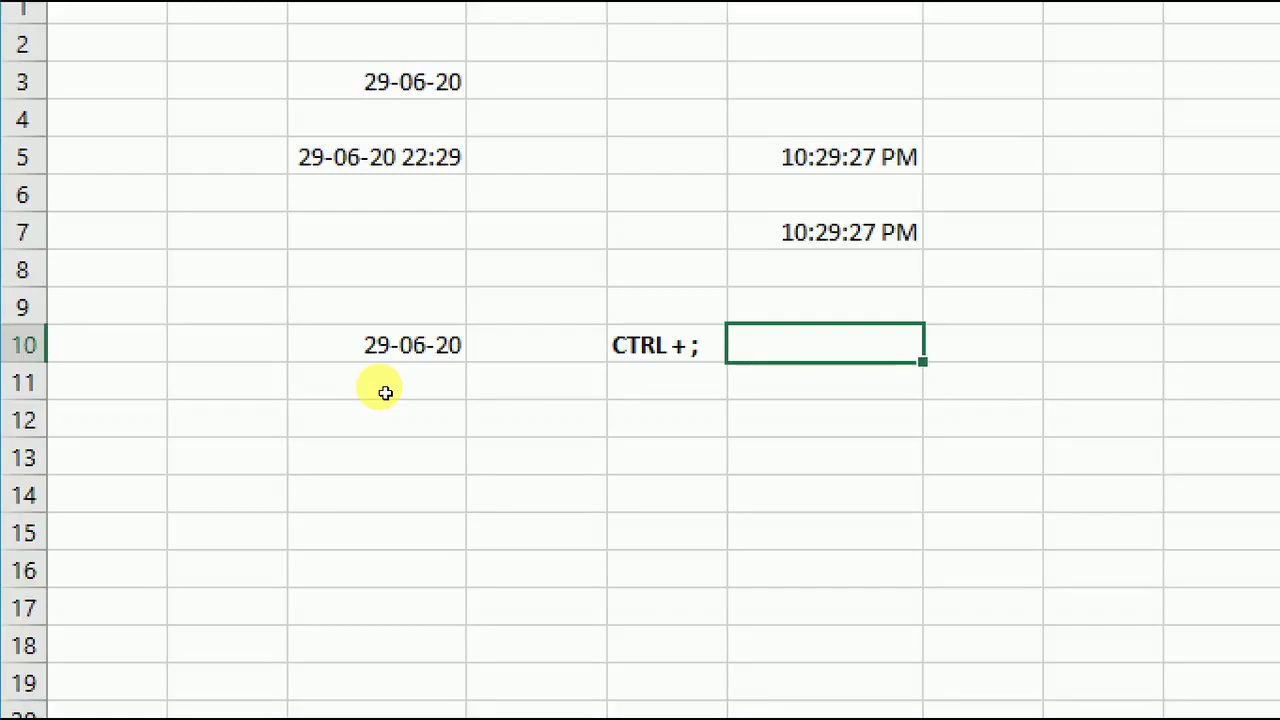
{"action": "type", "text": "current "}
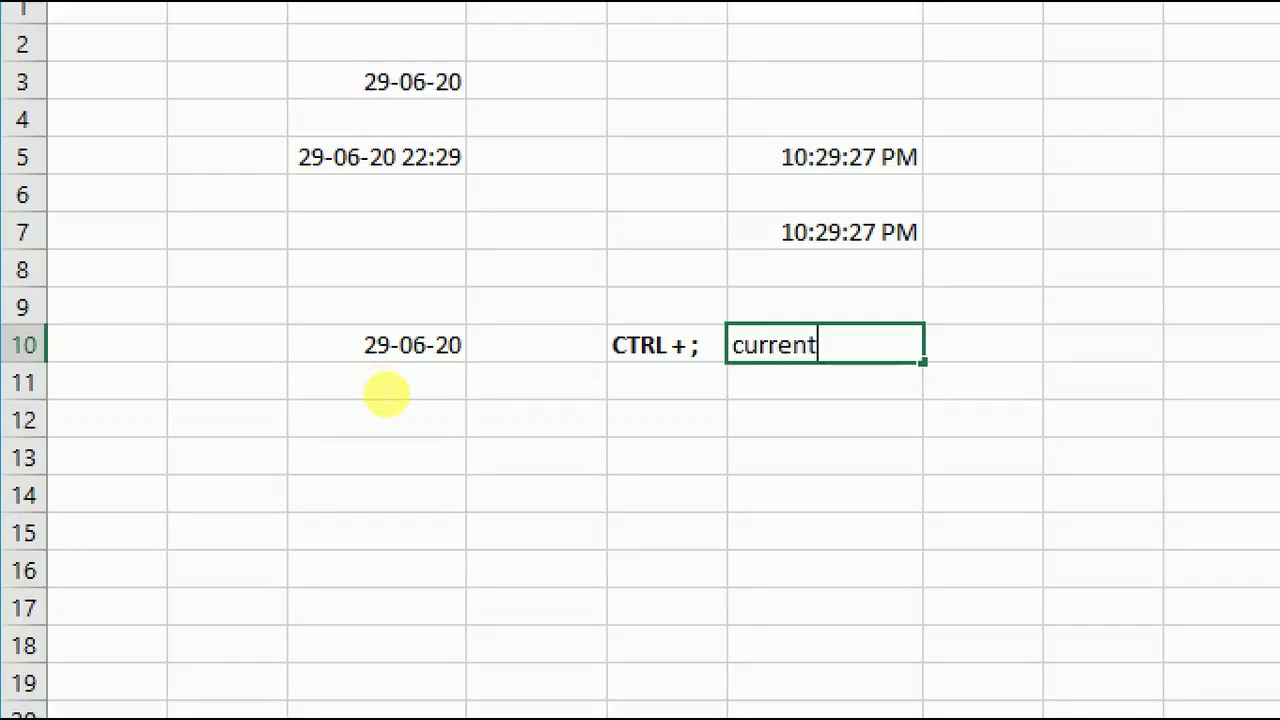
{"action": "type", "text": "system"}
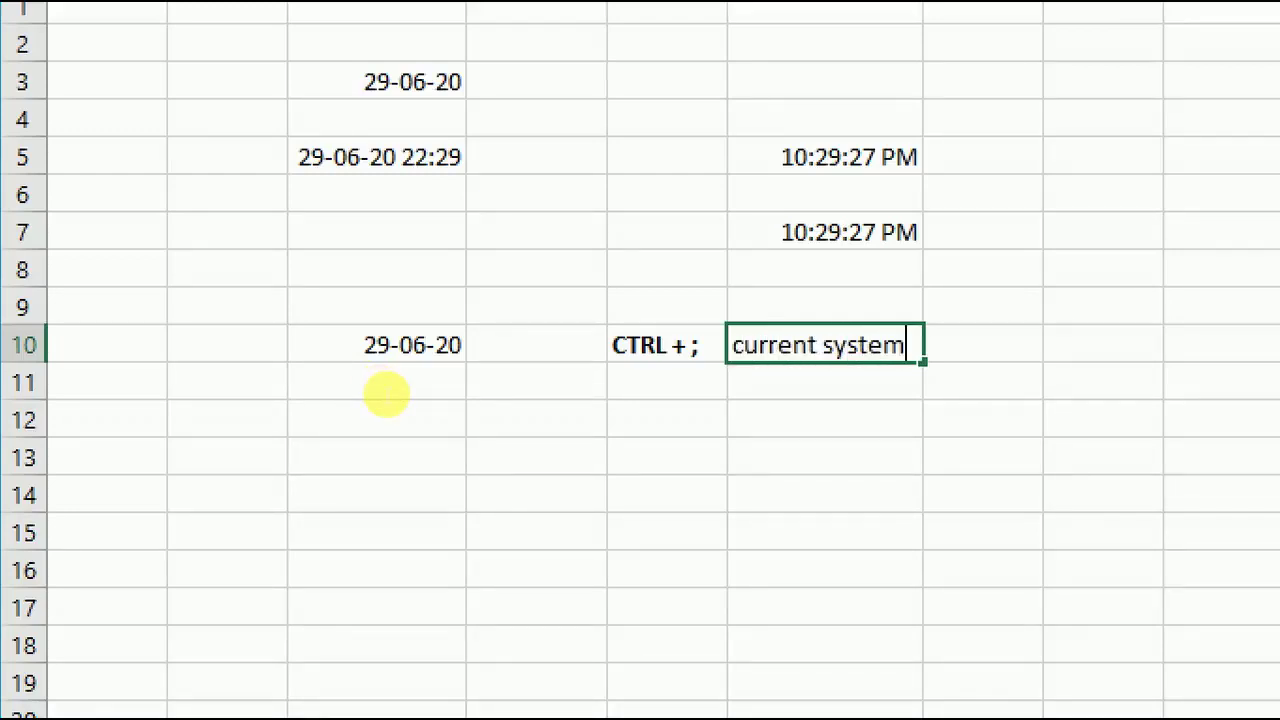
{"action": "type", "text": " date"}
{"action": "key", "text": "Return"}
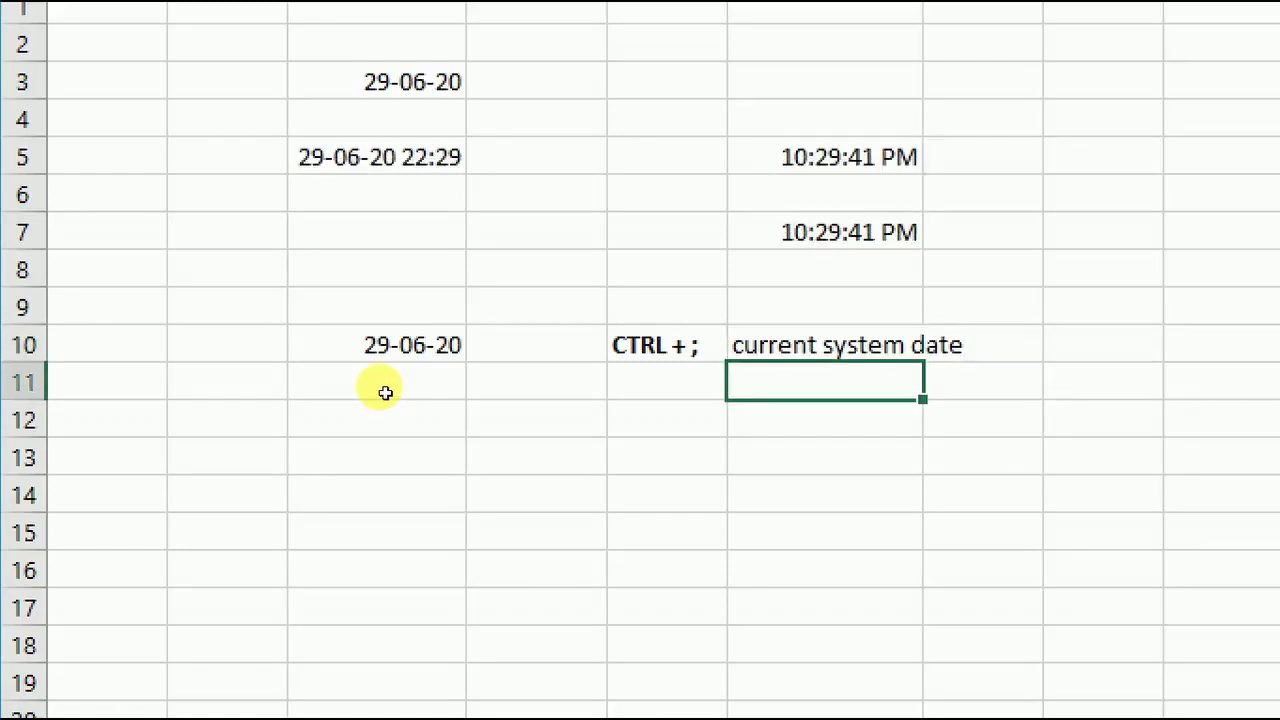
{"action": "key", "text": "Down"}
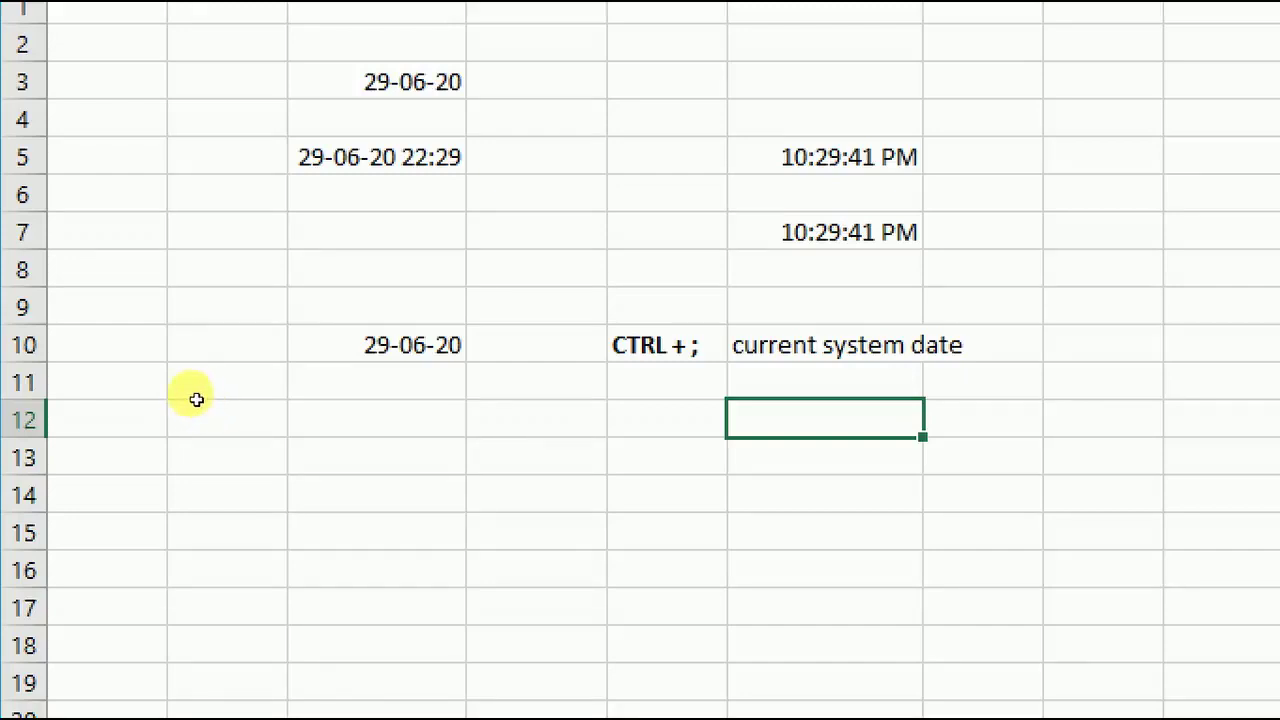
{"action": "key", "text": "Up"}
{"action": "key", "text": "Up"}
{"action": "key", "text": "Left"}
{"action": "key", "text": "Left"}
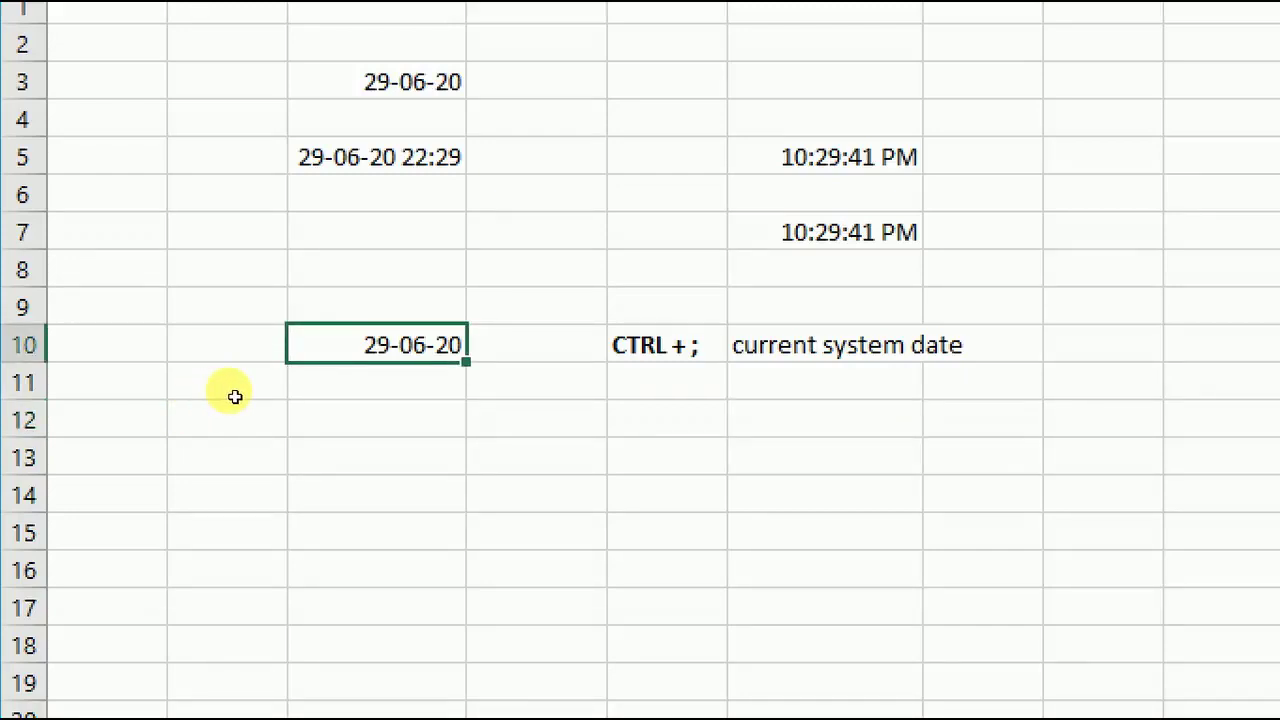
{"action": "key", "text": "Down"}
{"action": "key", "text": "Down"}
{"action": "type", "text": "d"}
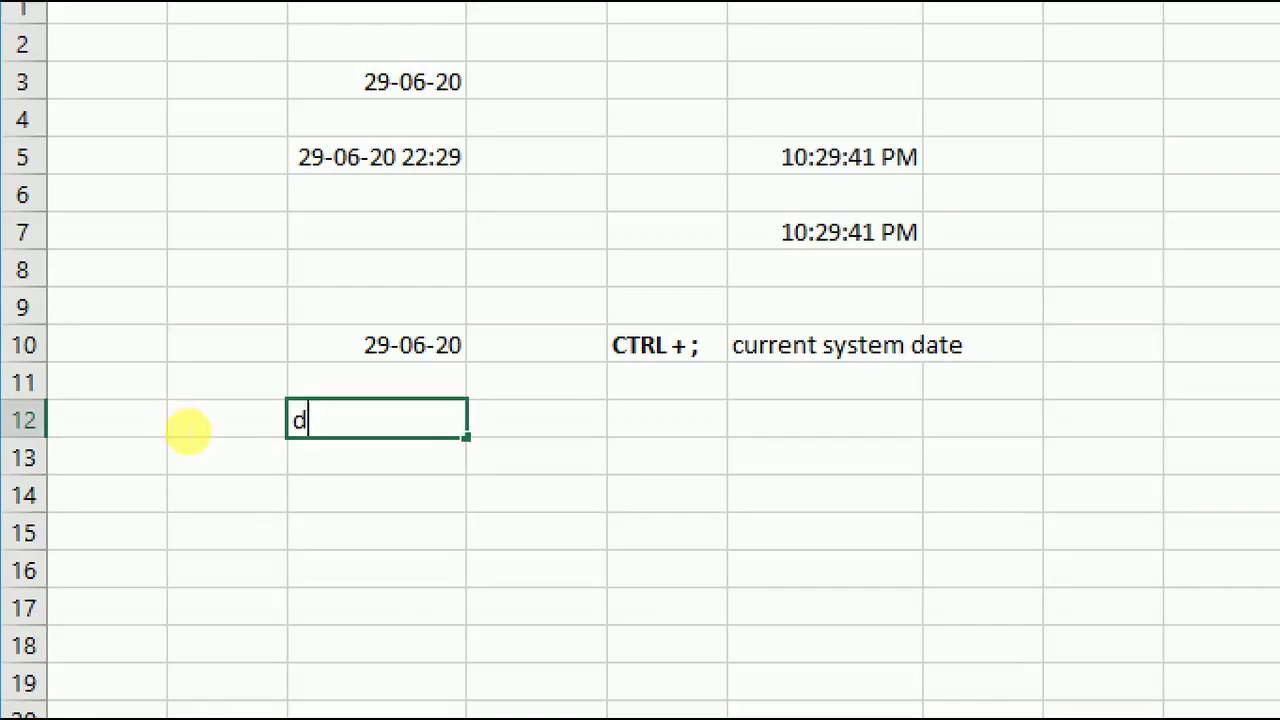
{"action": "type", "text": "d"}
{"action": "type", "text": "-mm"}
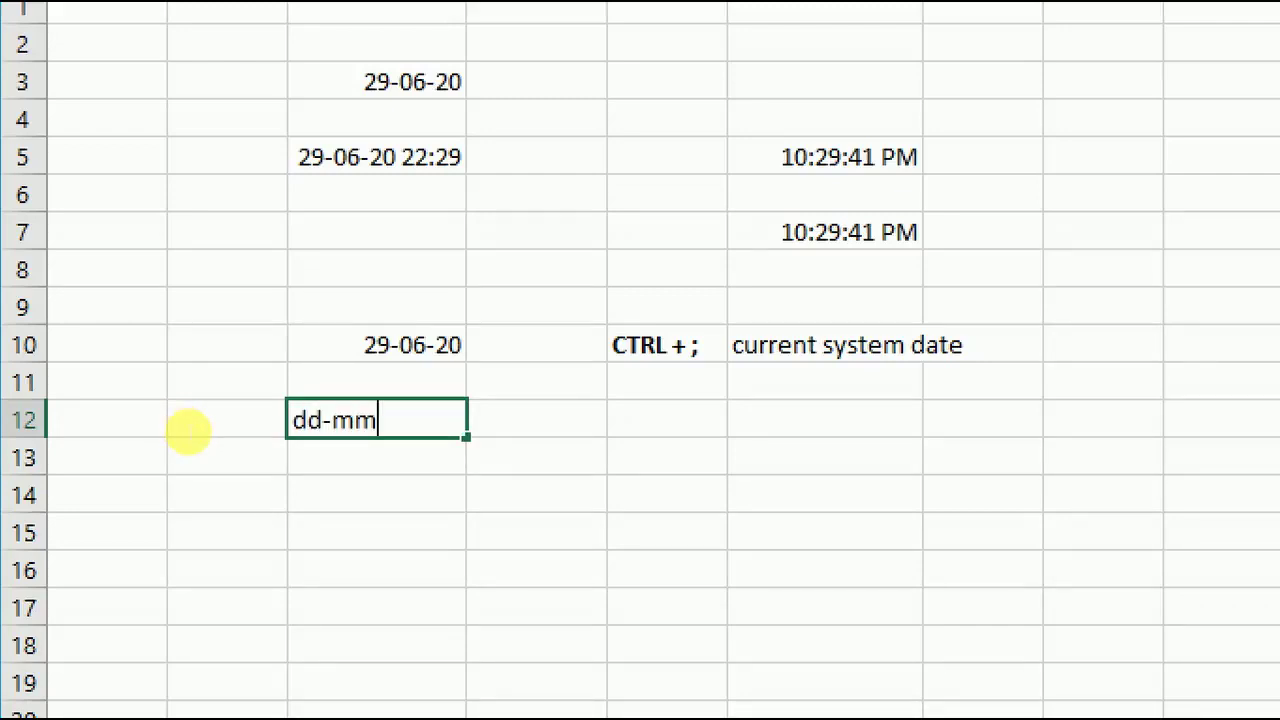
{"action": "type", "text": "-yy"}
{"action": "key", "text": "BackSpace"}
{"action": "key", "text": "Return"}
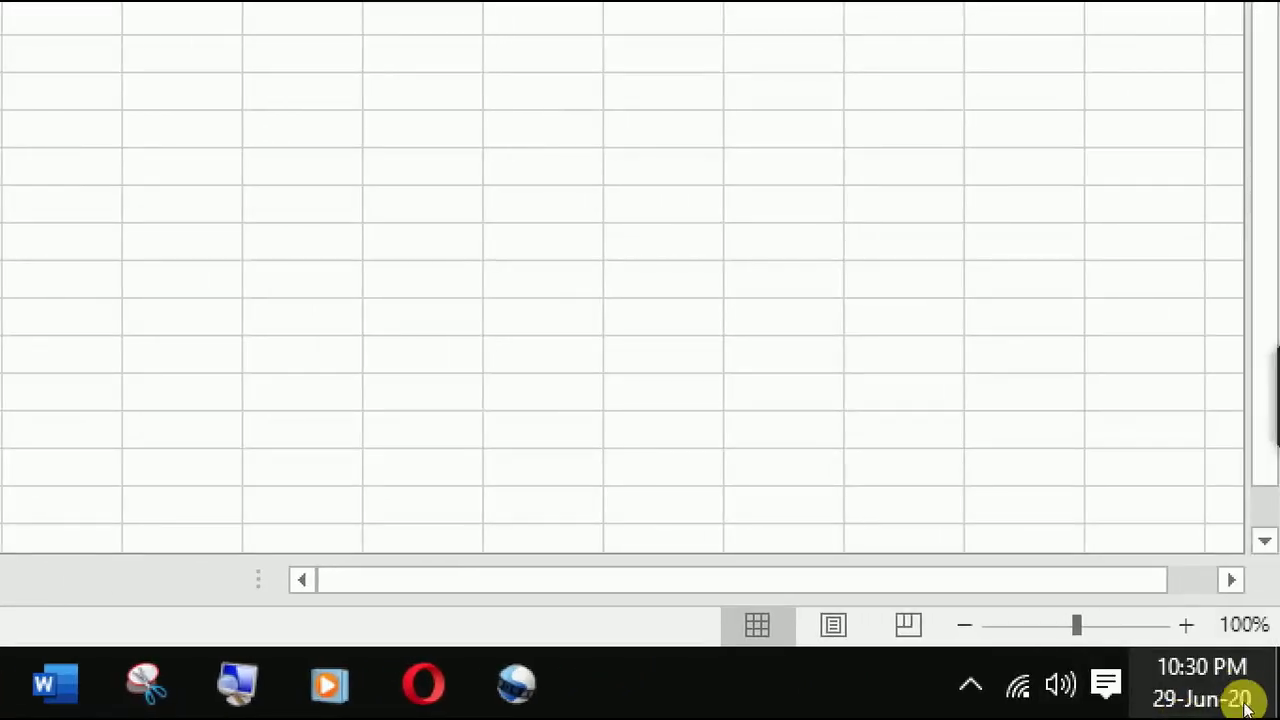
{"action": "mouse_move", "coordinate": [1223, 709]}
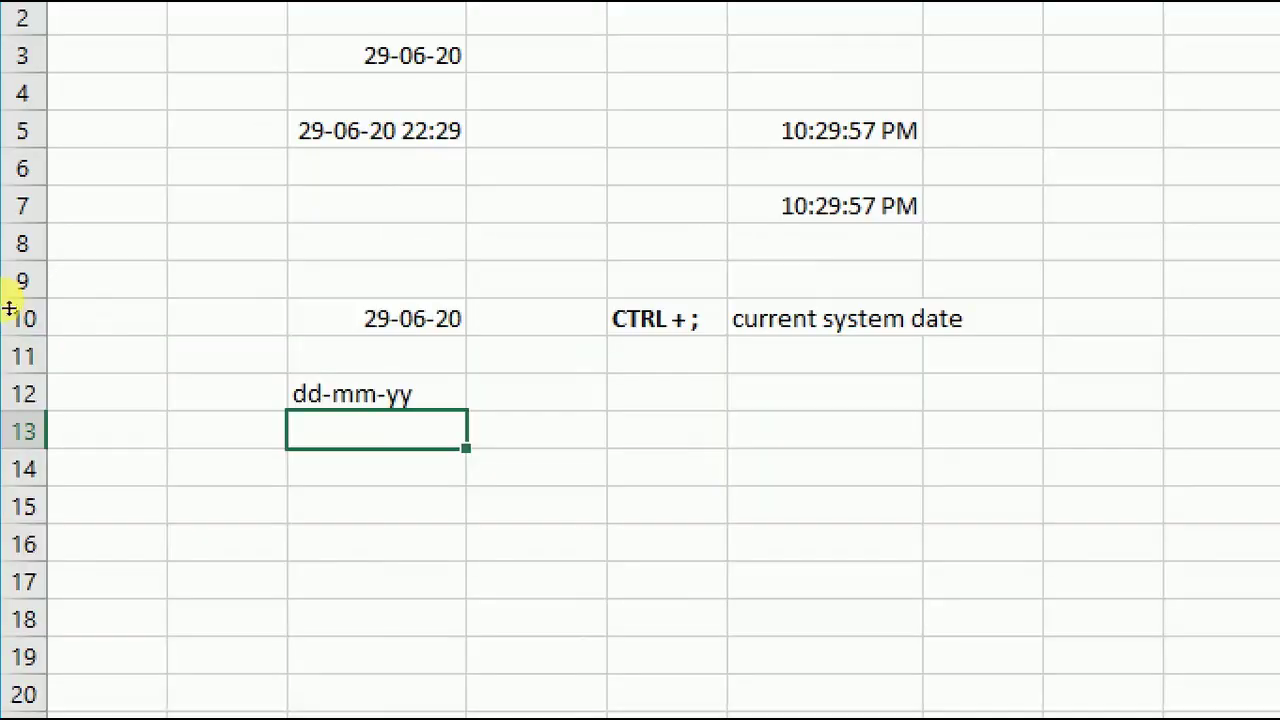
{"action": "key", "text": "Down"}
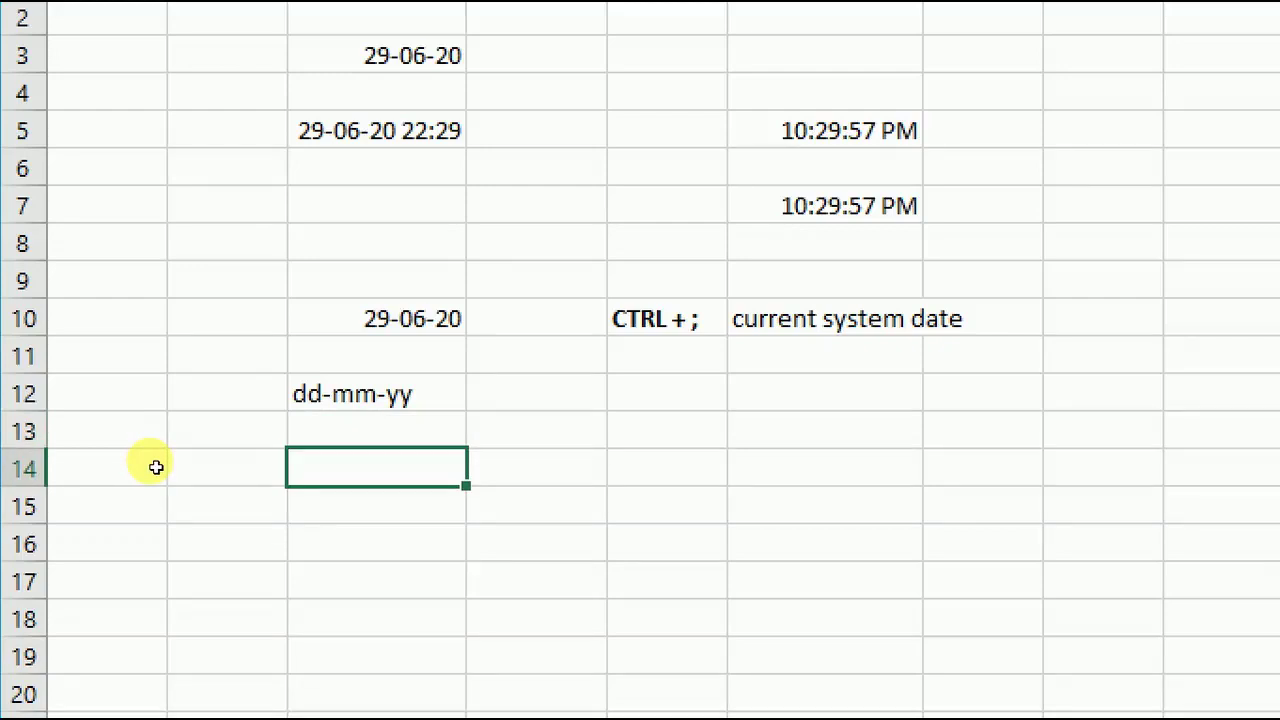
{"action": "type", "text": "mm-"}
{"action": "type", "text": "dd"}
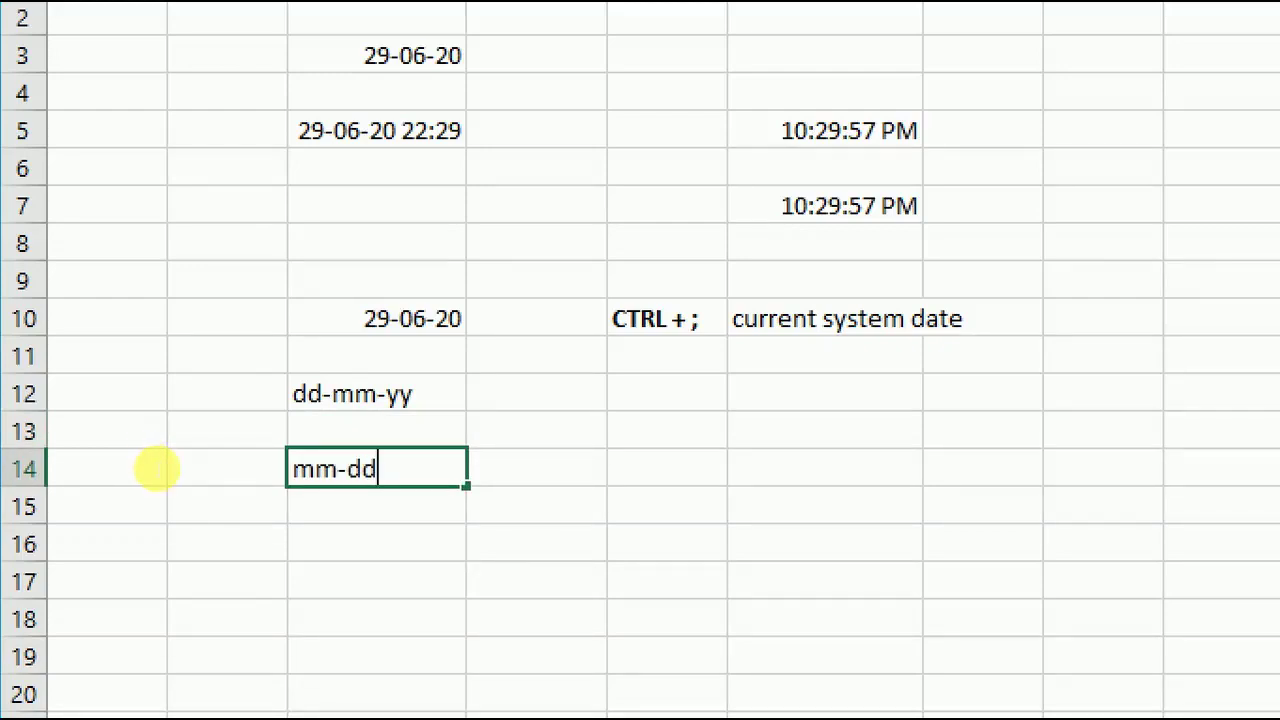
{"action": "type", "text": "-yy"}
{"action": "key", "text": "Return"}
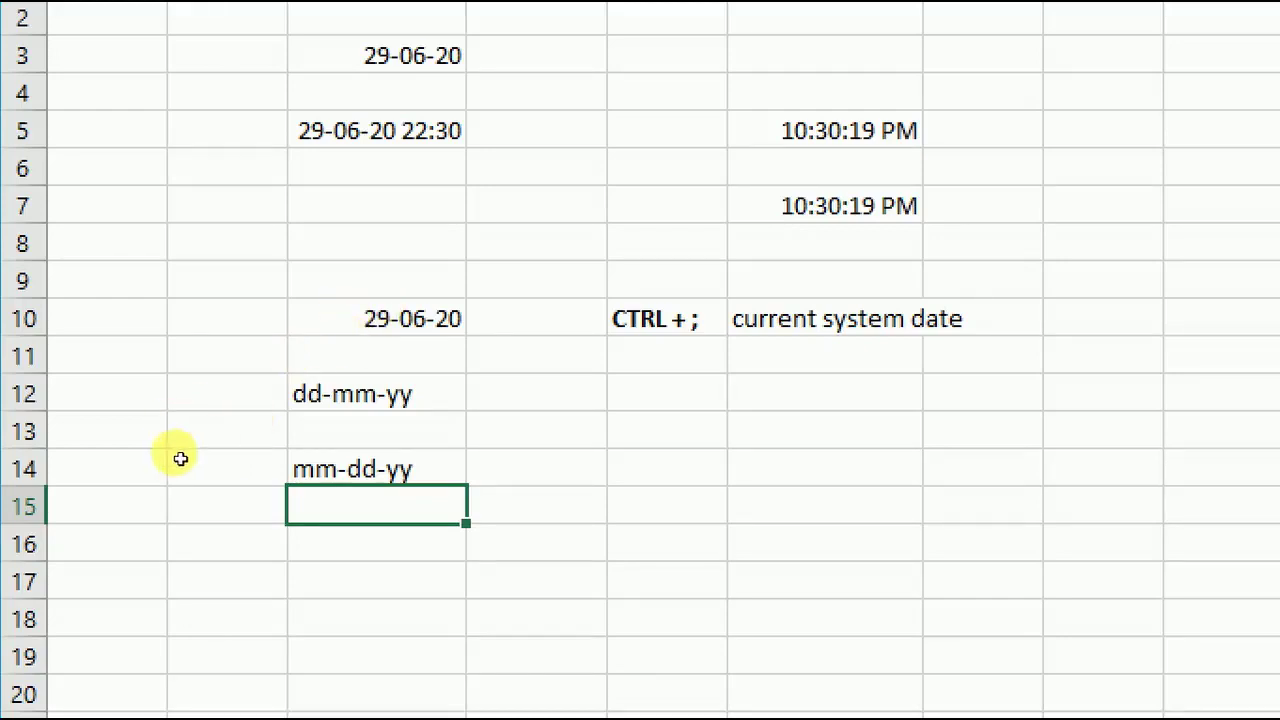
{"action": "key", "text": "shift+Up"}
{"action": "key", "text": "shift+Up"}
{"action": "key", "text": "shift+Up"}
{"action": "key", "text": "Delete"}
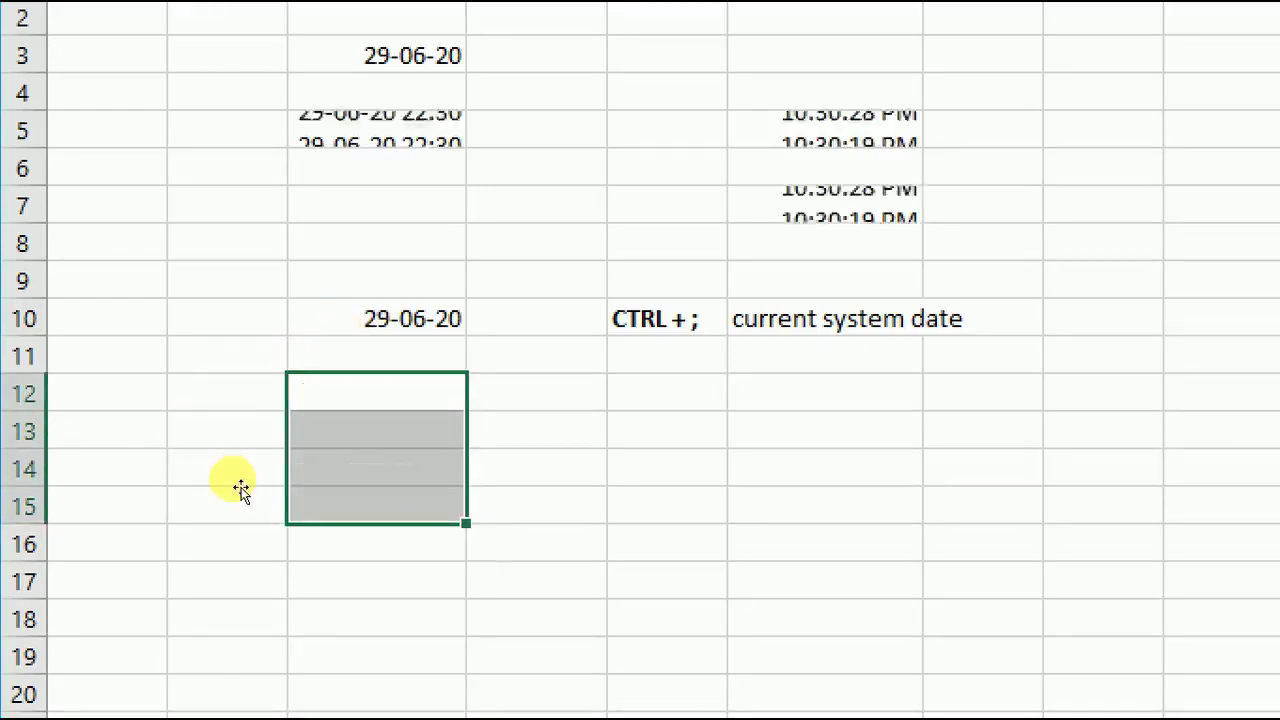
{"action": "key", "text": "shift+Up"}
{"action": "key", "text": "shift+Up"}
{"action": "key", "text": "shift+Up"}
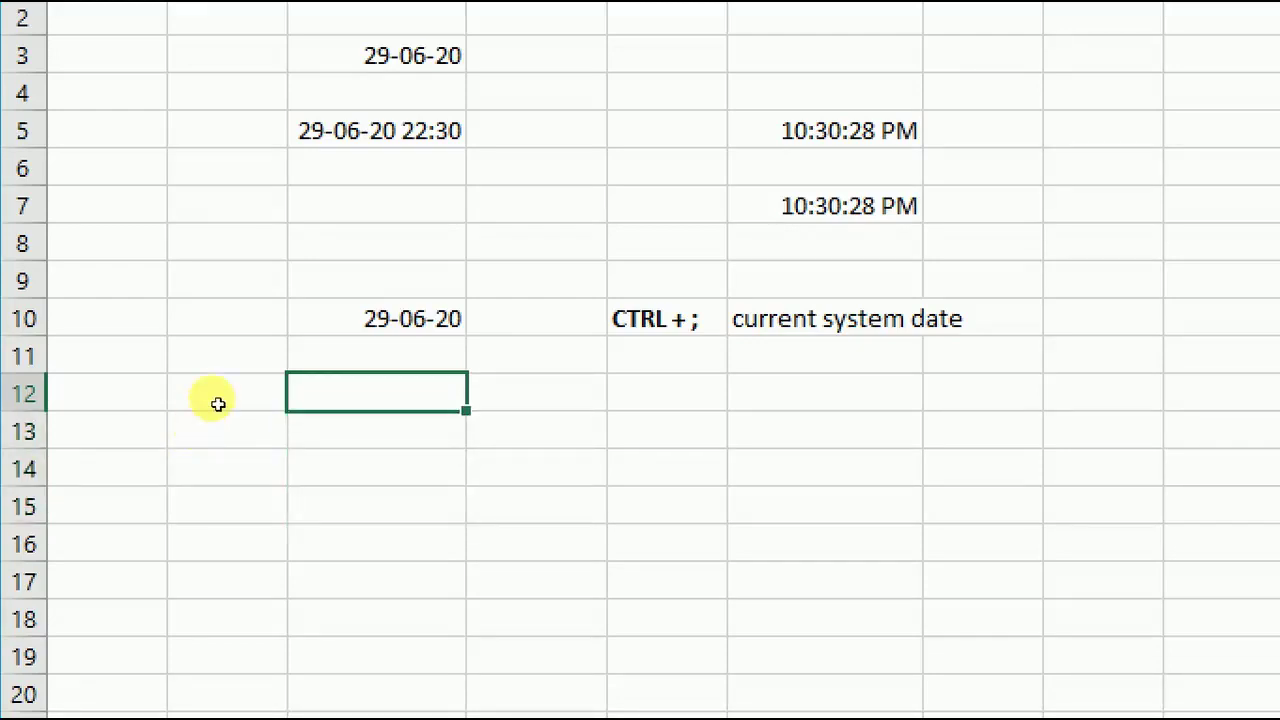
Insert the current time 10:30 PM into C12 with Ctrl+Shift+;.
{"action": "key", "text": "Up"}
{"action": "key", "text": "Up"}
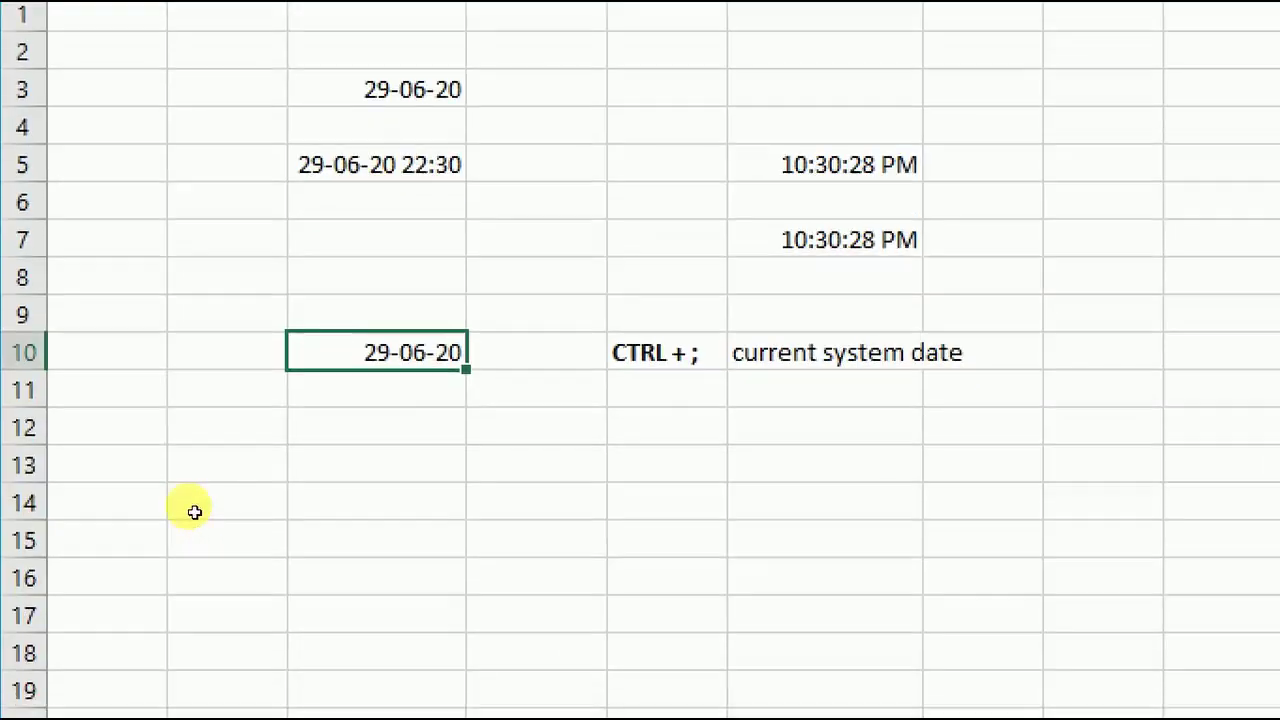
{"action": "key", "text": "Down"}
{"action": "key", "text": "Down"}
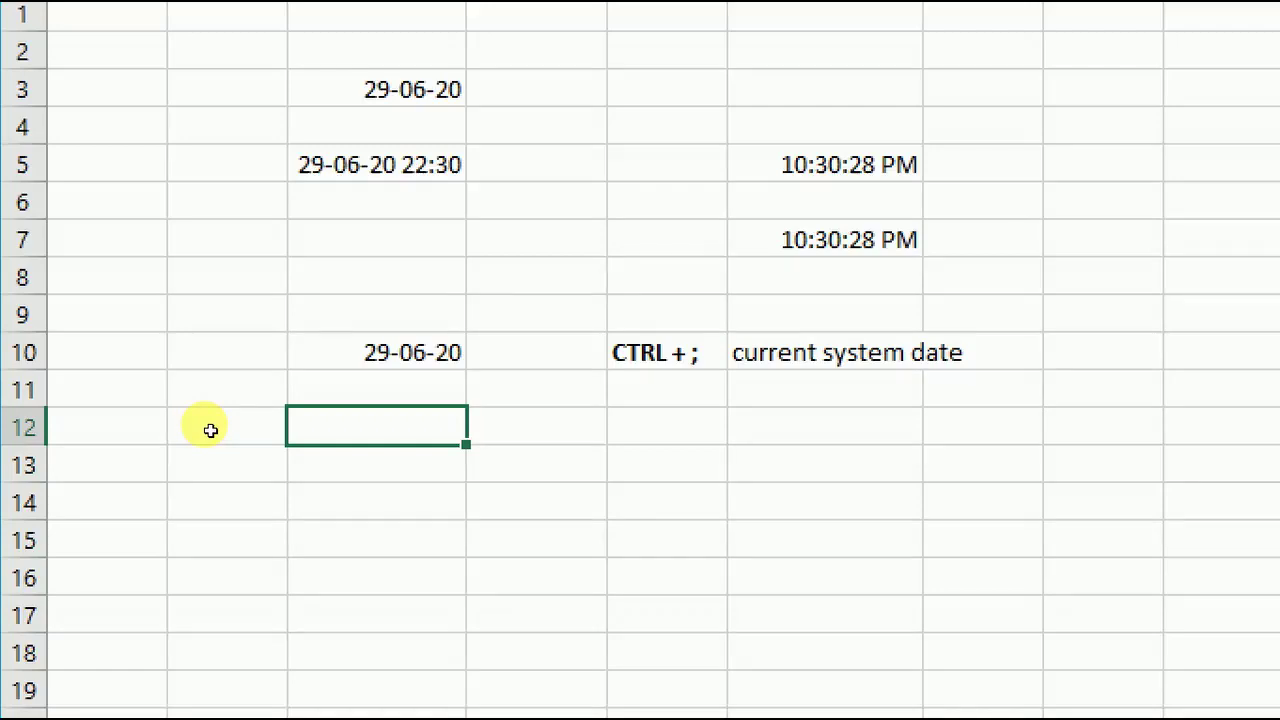
{"action": "key", "text": "ctrl+shift+semicolon"}
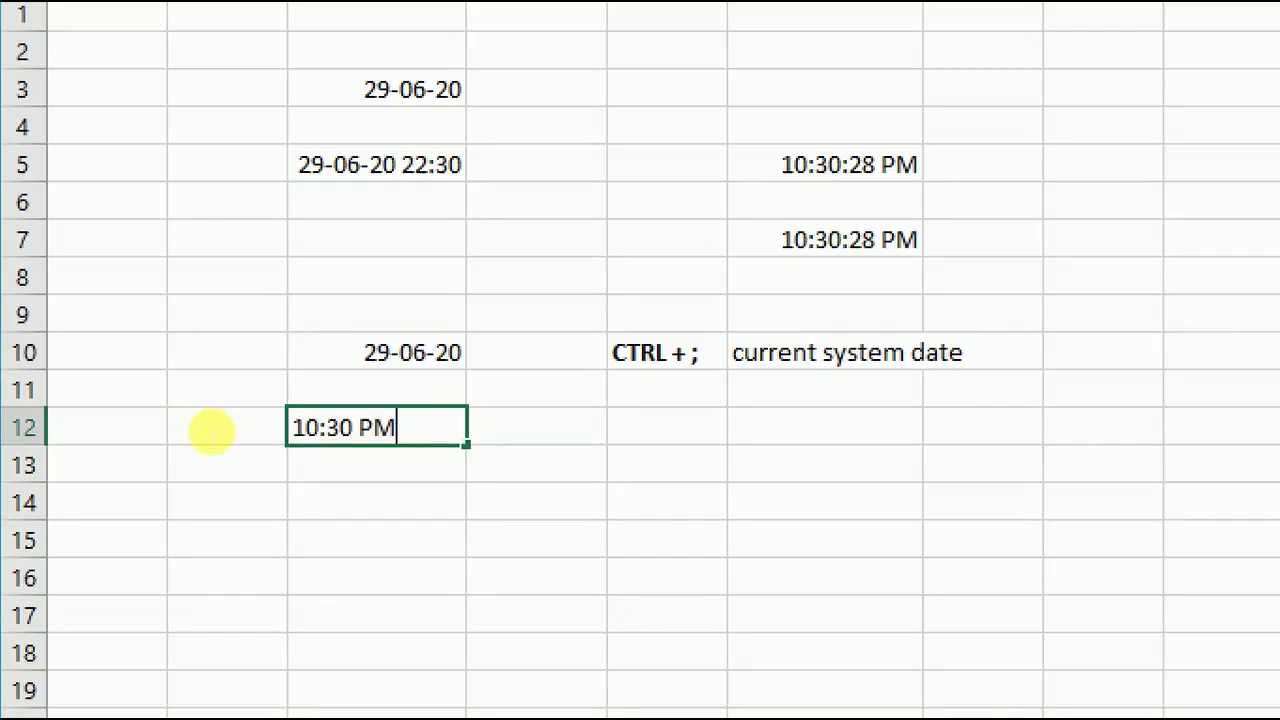
{"action": "key", "text": "Return"}
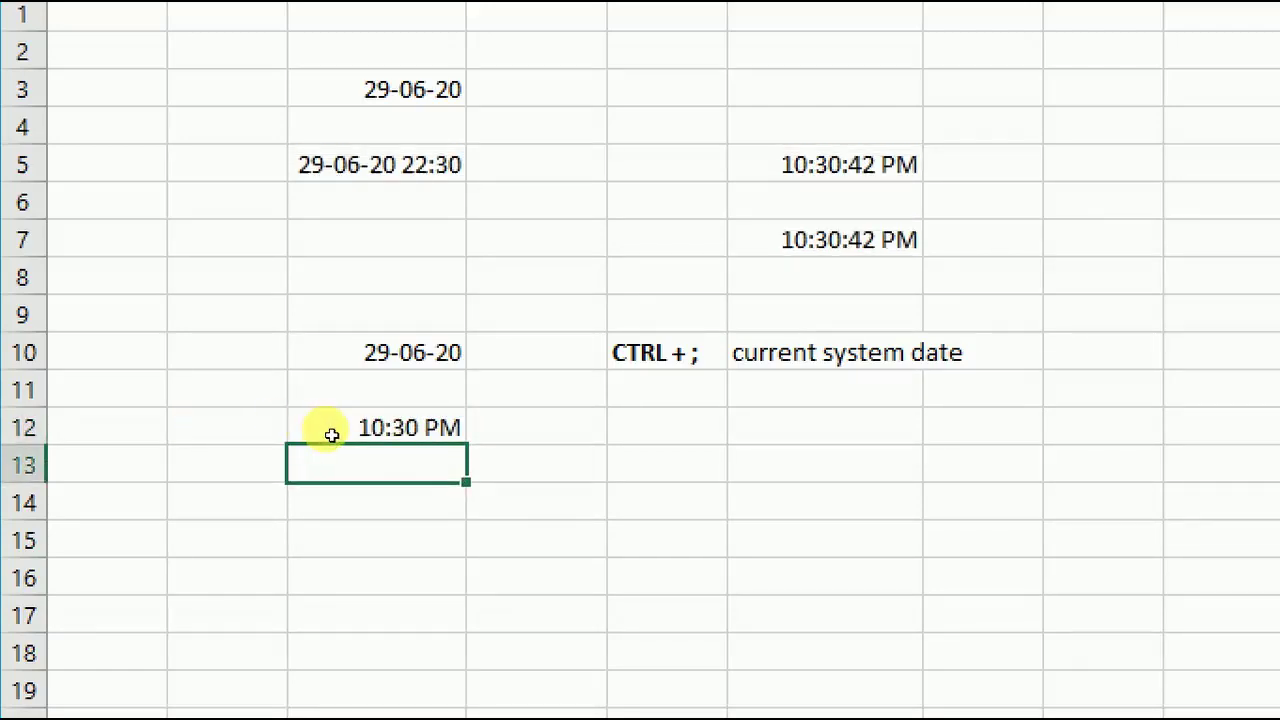
Add a bold 'CTRL + SHIFT + ;' shortcut note in E12.
{"action": "key", "text": "Up"}
{"action": "key", "text": "Right"}
{"action": "key", "text": "Right"}
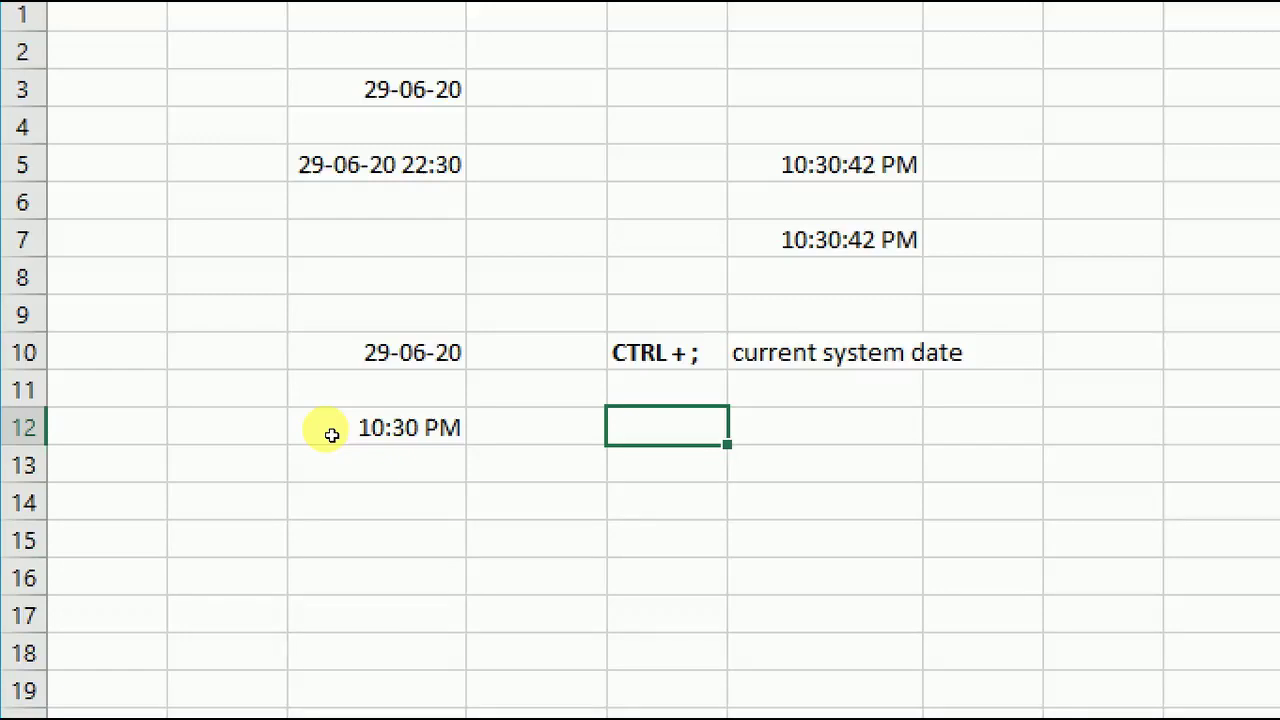
{"action": "type", "text": "CTRL + S"}
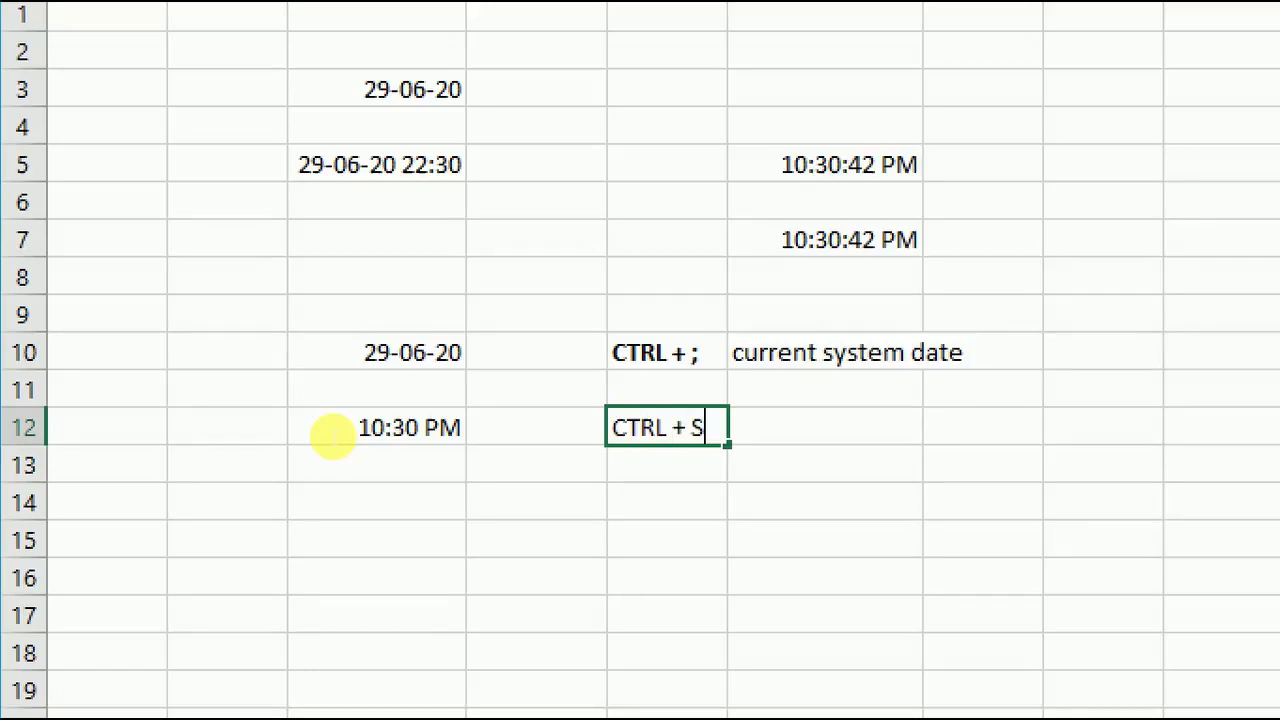
{"action": "type", "text": "HIFT + ;"}
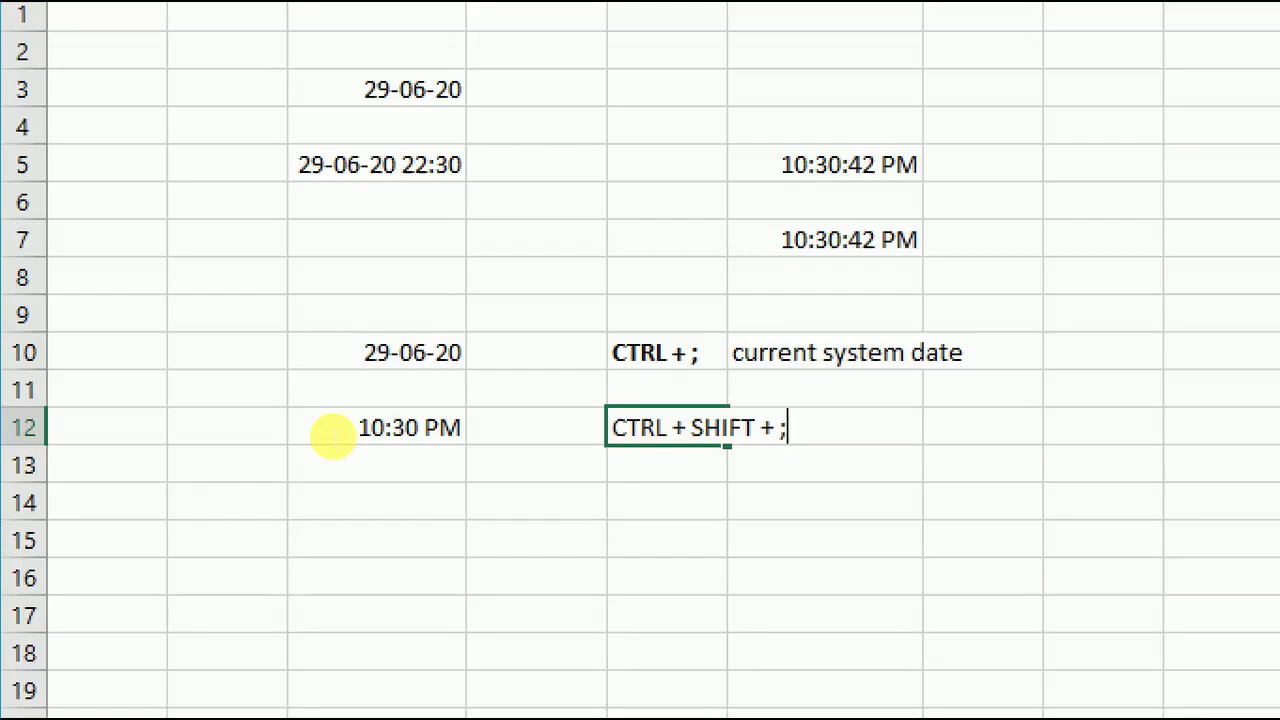
{"action": "key", "text": "ctrl+Return"}
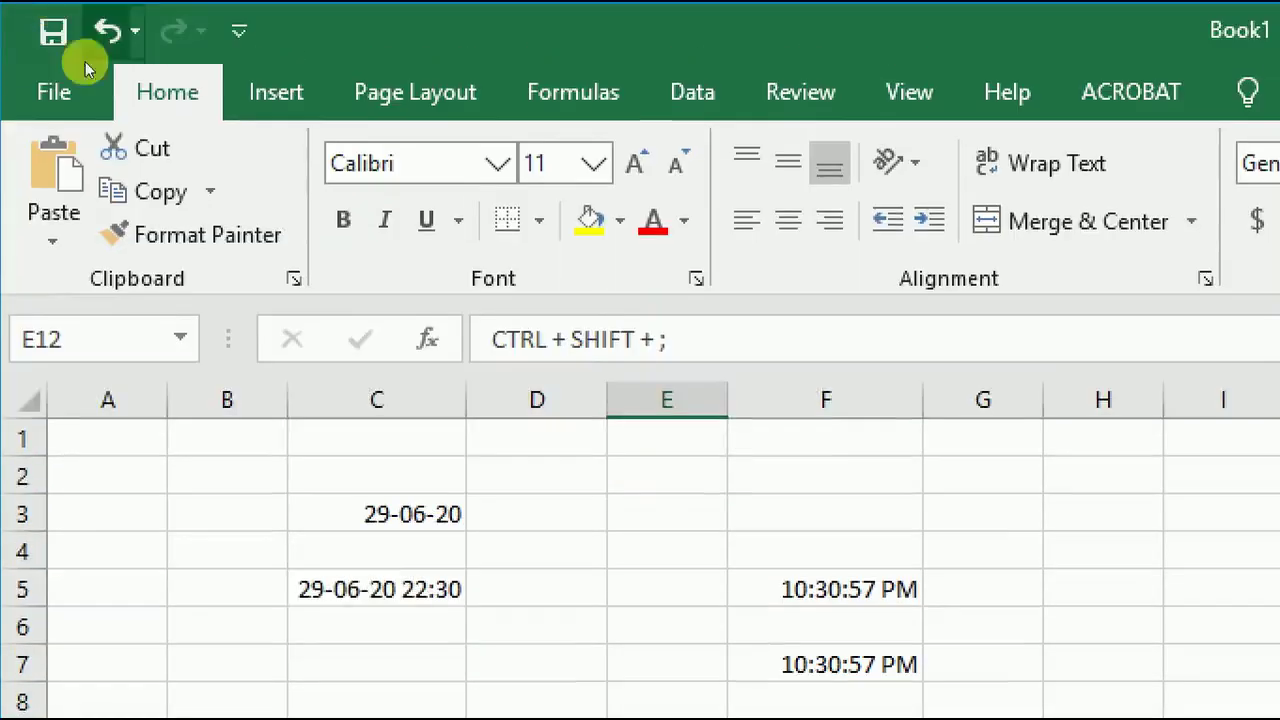
{"action": "key", "text": "ctrl+b"}
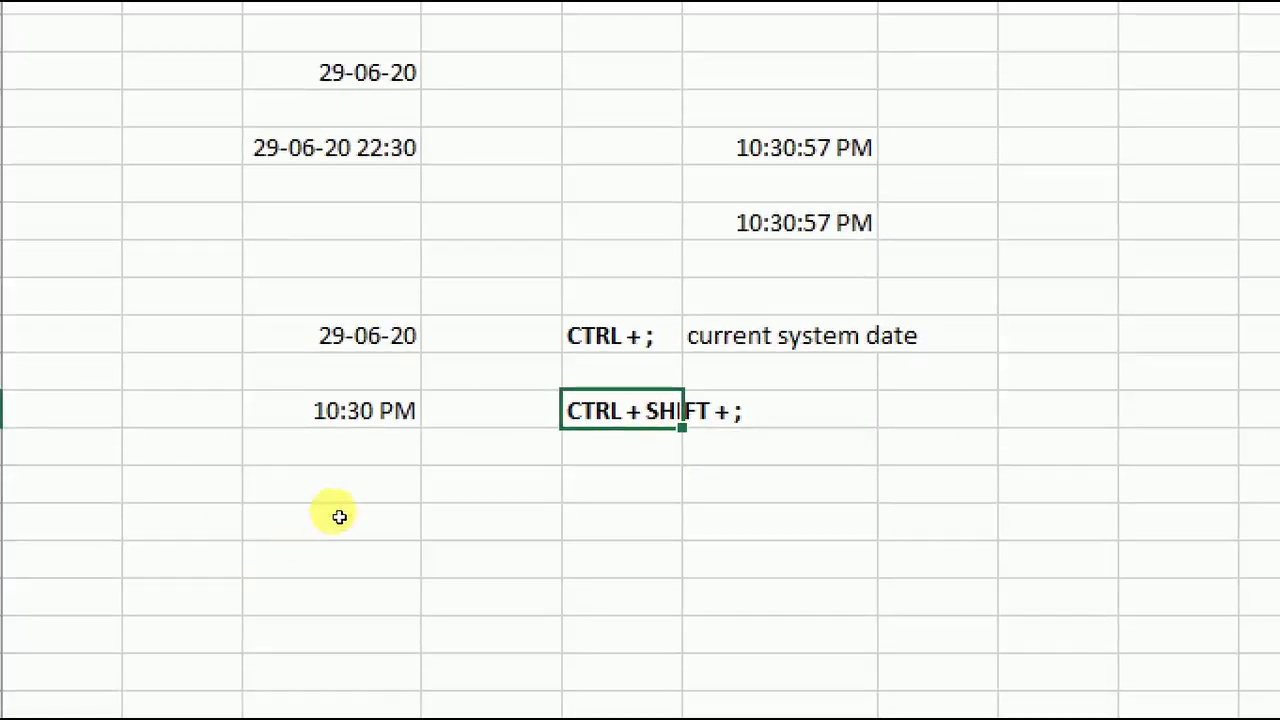
{"action": "key", "text": "Down"}
{"action": "key", "text": "Down"}
{"action": "key", "text": "Down"}
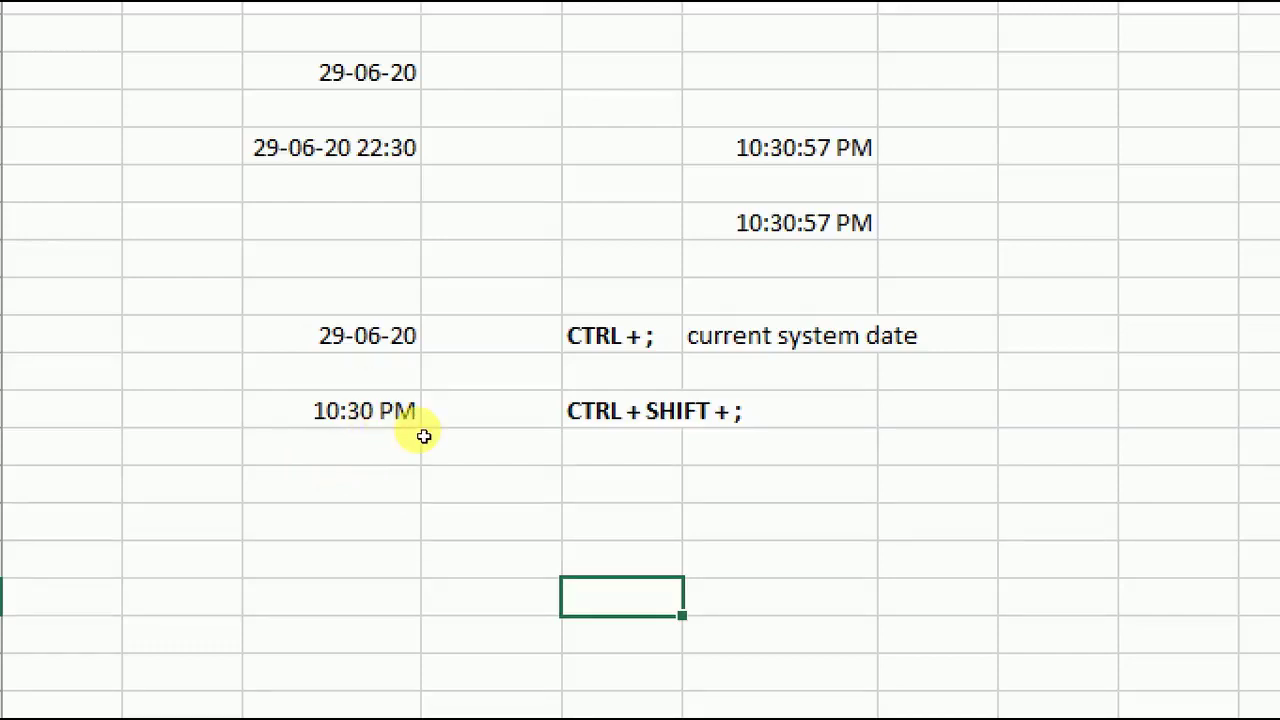
Label the cell beside the note with 'Current system time'.
{"action": "key", "text": "Up"}
{"action": "key", "text": "Up"}
{"action": "key", "text": "Up"}
{"action": "key", "text": "Right"}
{"action": "key", "text": "Right"}
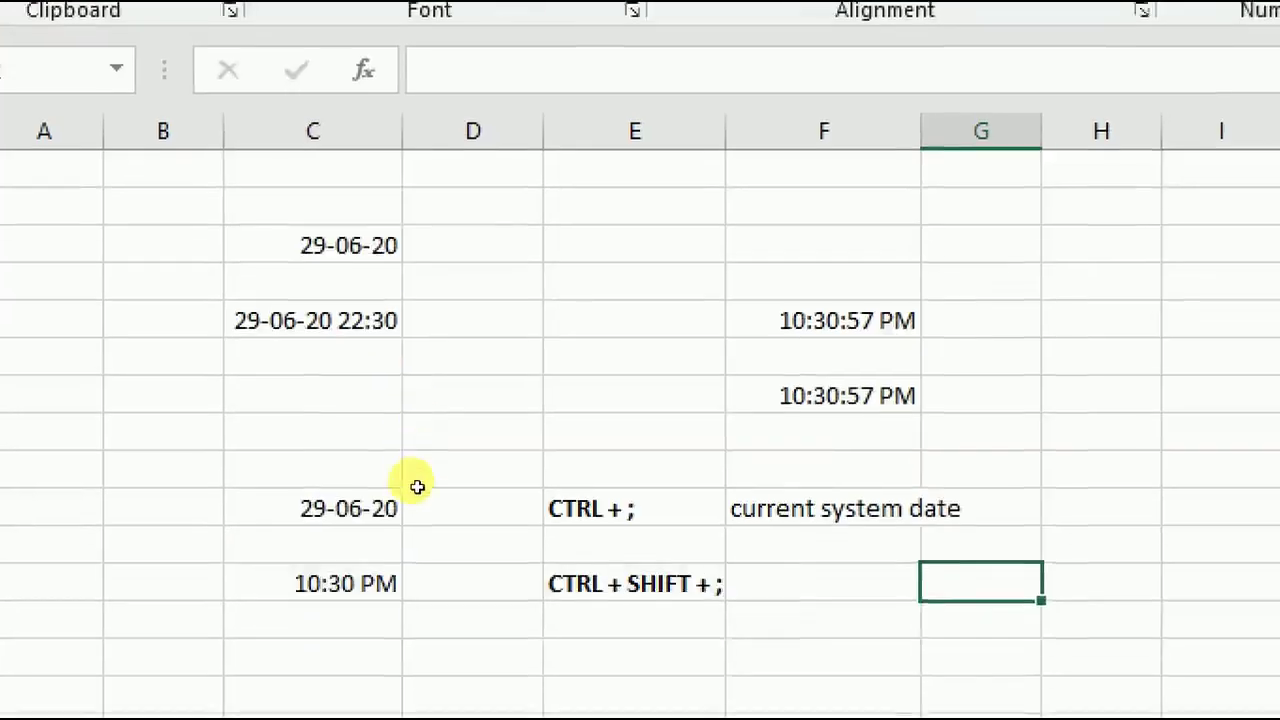
{"action": "key", "text": "Left"}
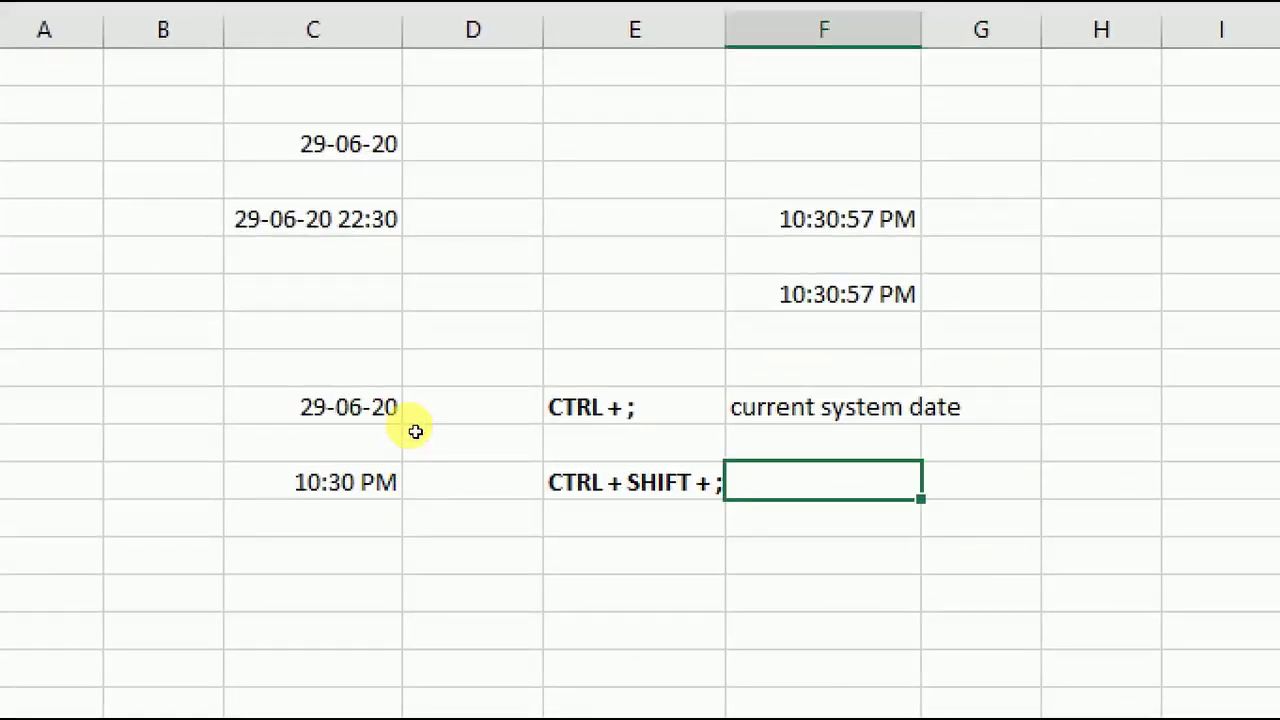
{"action": "type", "text": "Current"}
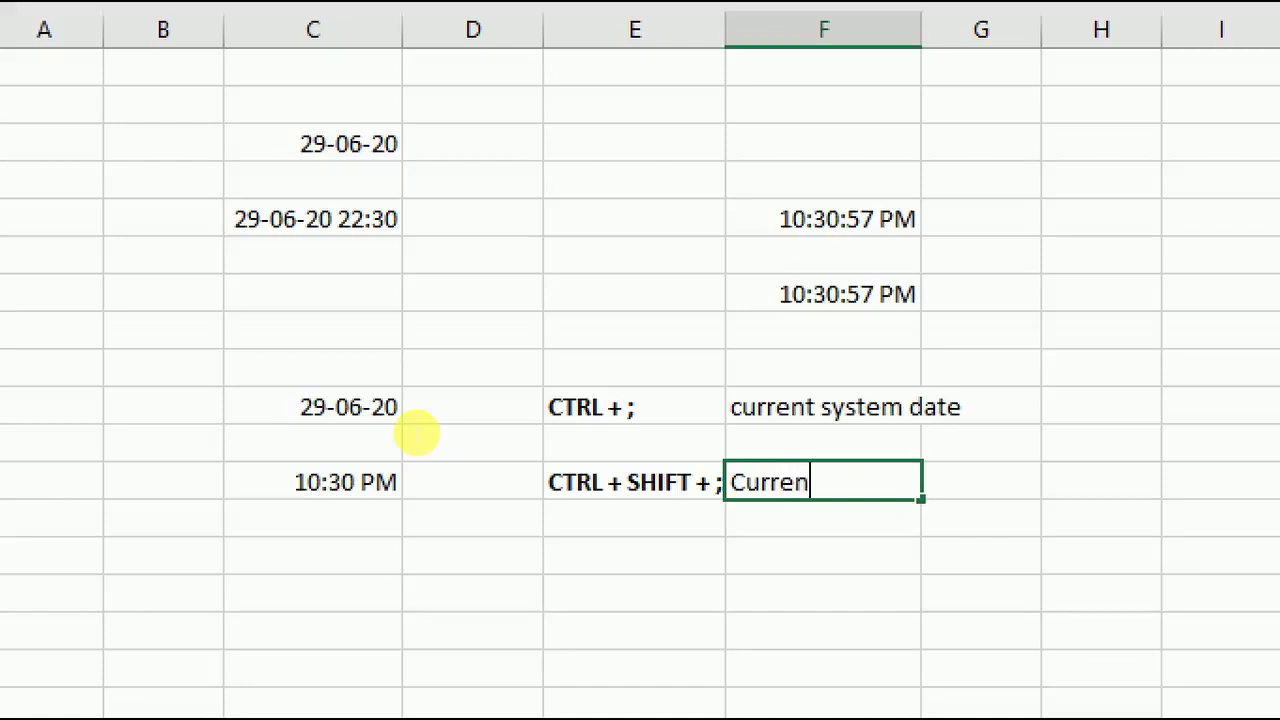
{"action": "type", "text": " sys"}
{"action": "type", "text": "tem time"}
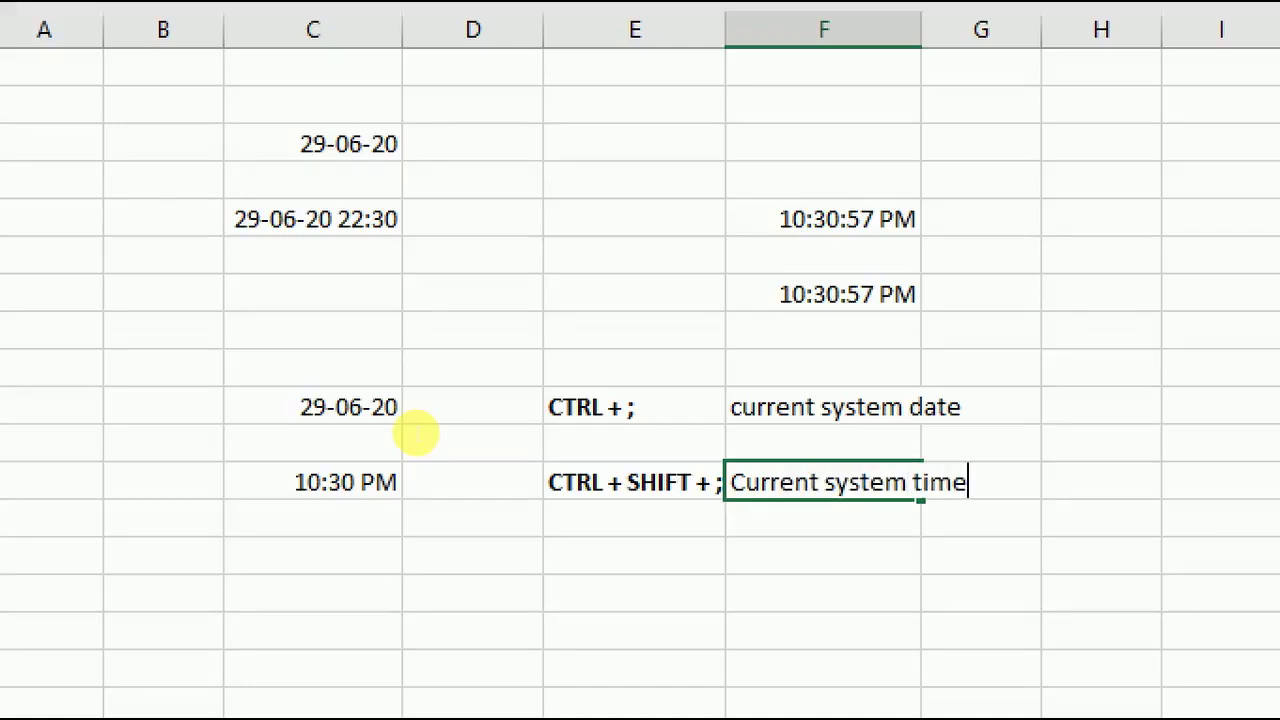
{"action": "key", "text": "Return"}
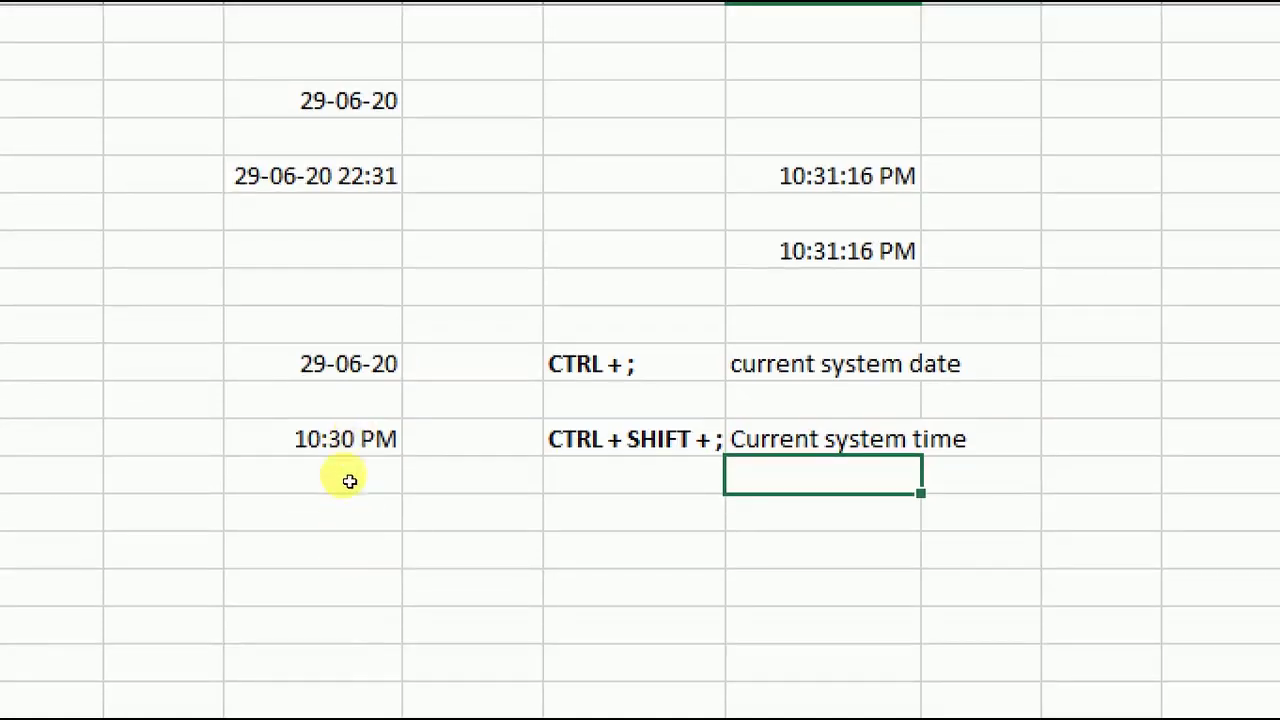
{"action": "key", "text": "Left"}
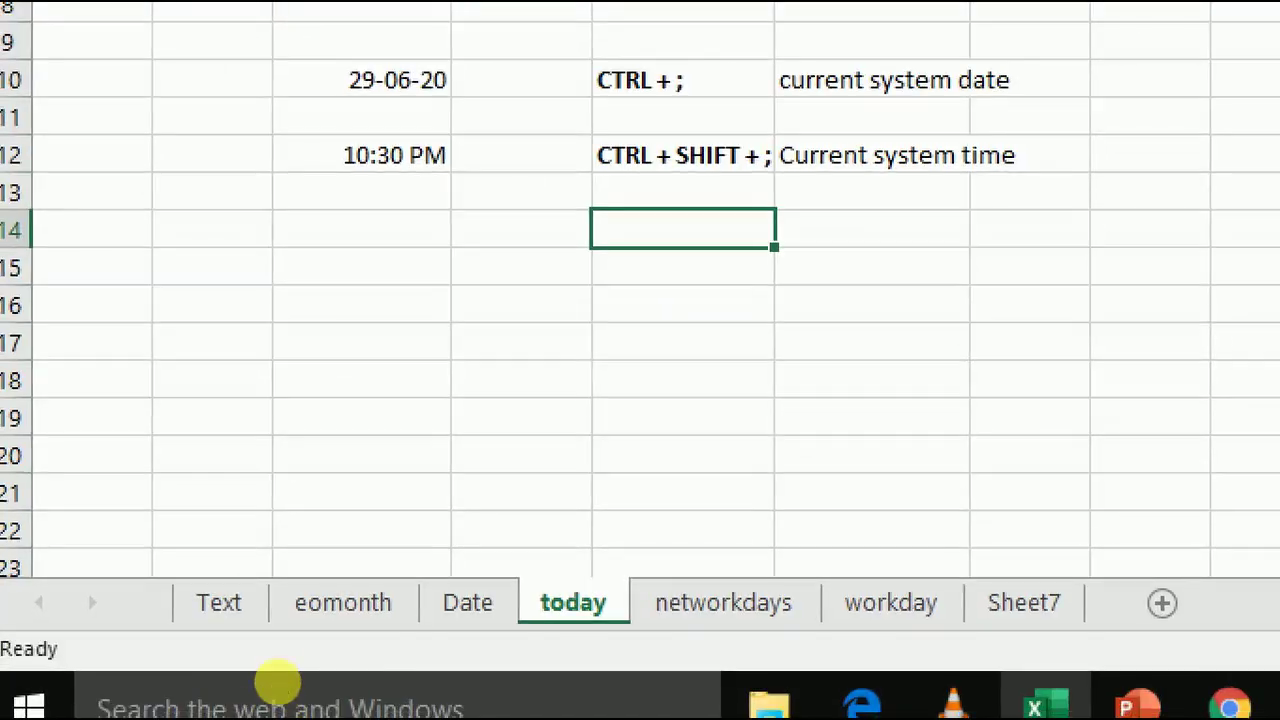
Open the networkdays sheet and clear the old results 14 in H12 and 13 below Holidays.
{"action": "key", "text": "ctrl+Page_Down"}
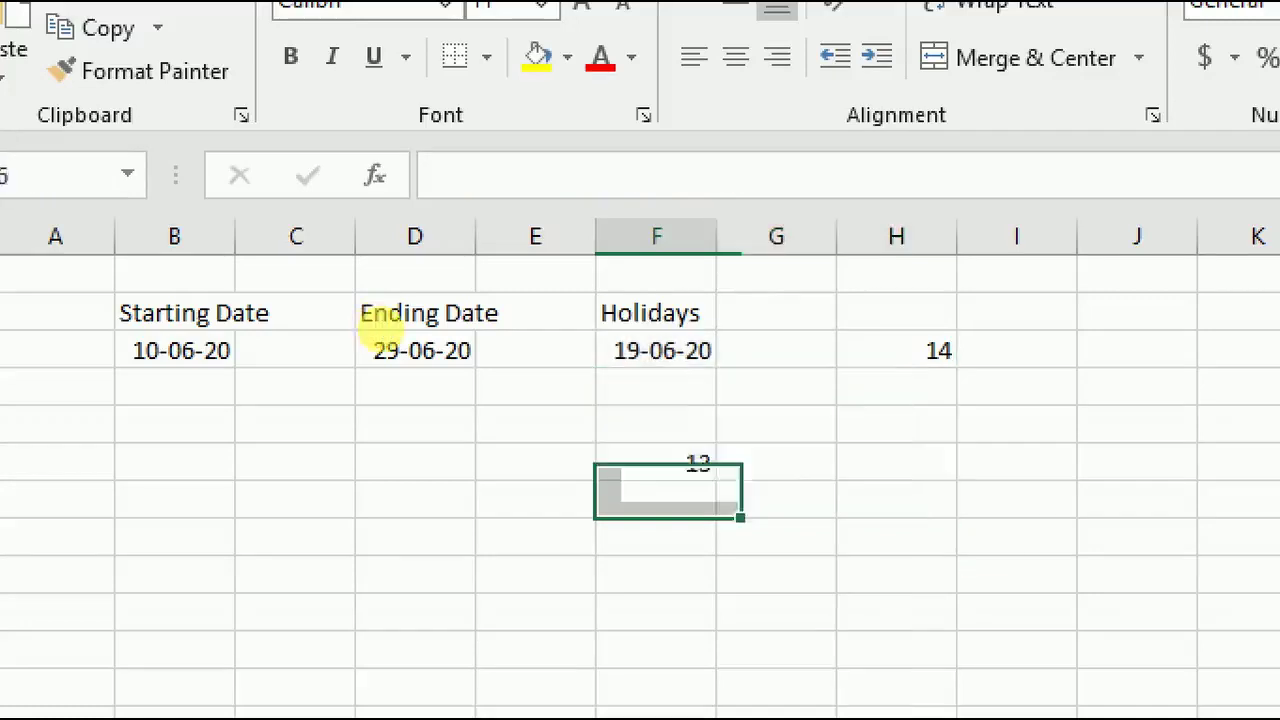
{"action": "key", "text": "ctrl+z"}
{"action": "key", "text": "ctrl+z"}
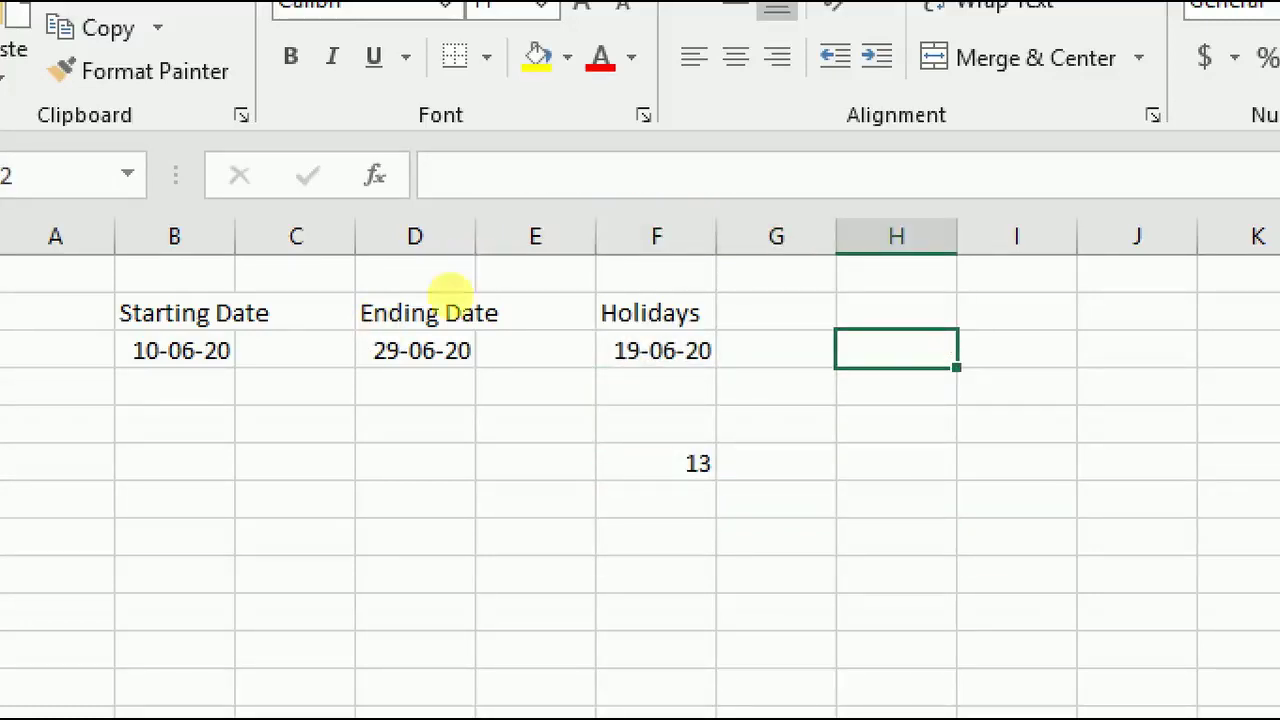
{"action": "key", "text": "ctrl+z"}
{"action": "key", "text": "ctrl+z"}
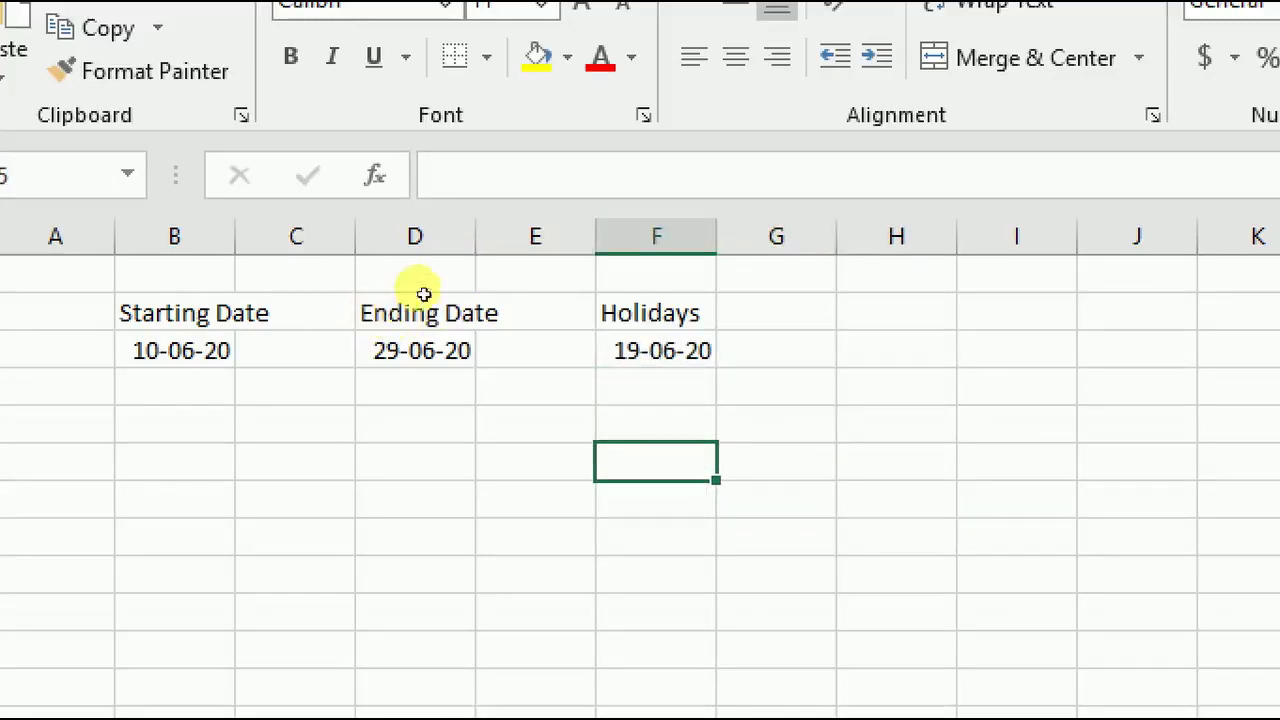
{"action": "key", "text": "ctrl+z"}
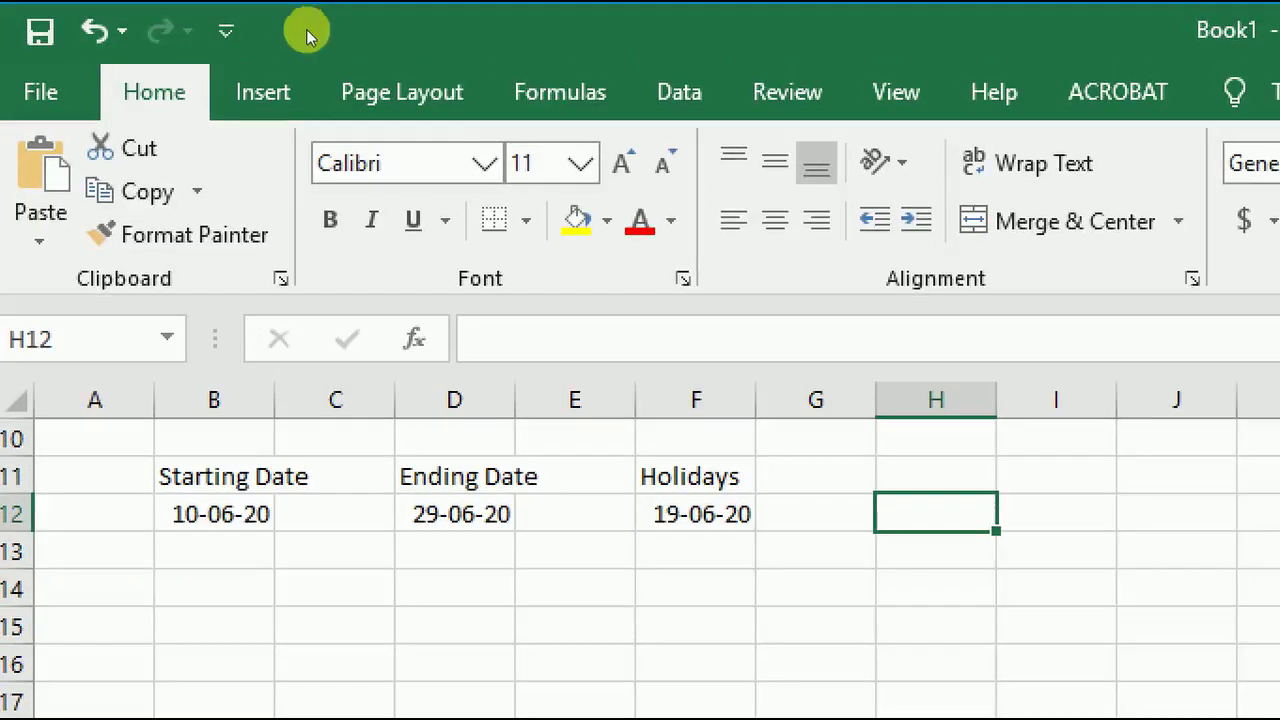
Look up NETWORKDAYS in the Formulas Date & Time function list.
{"action": "key", "text": "alt+m"}
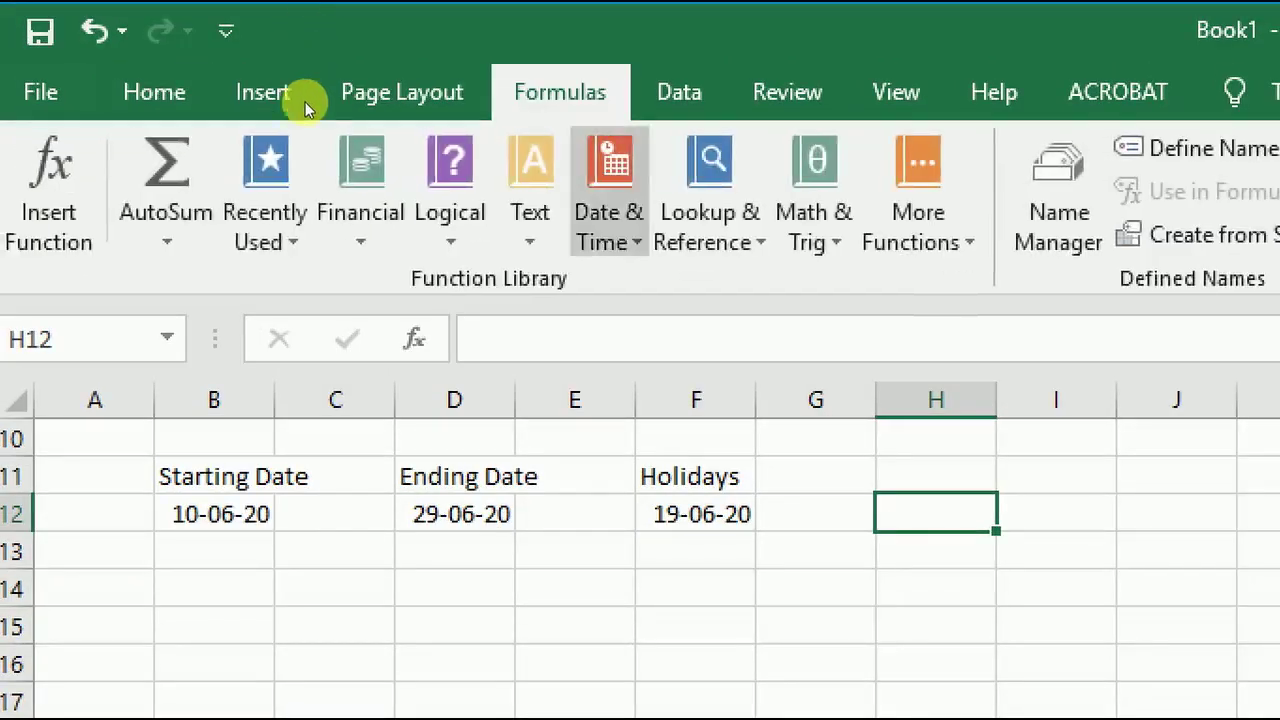
{"action": "key", "text": "Up"}
{"action": "key", "text": "Up"}
{"action": "key", "text": "Up"}
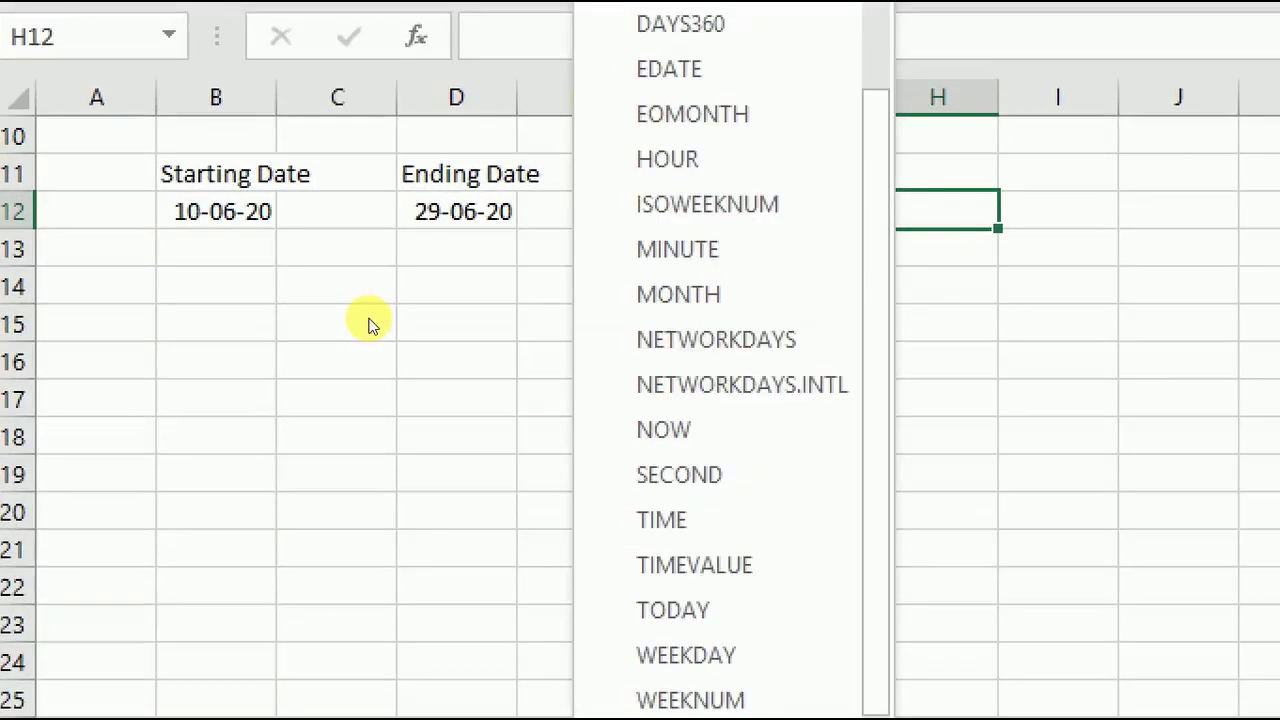
{"action": "key", "text": "Down"}
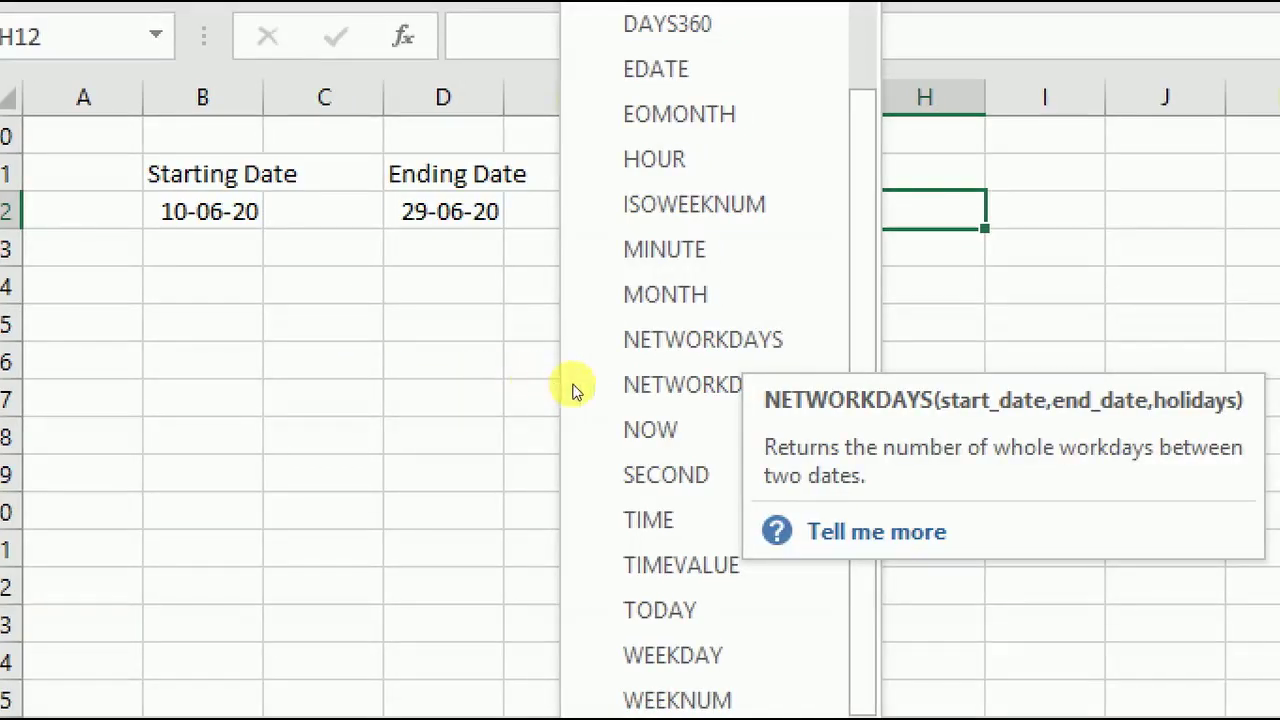
{"action": "left_click", "coordinate": [232, 364]}
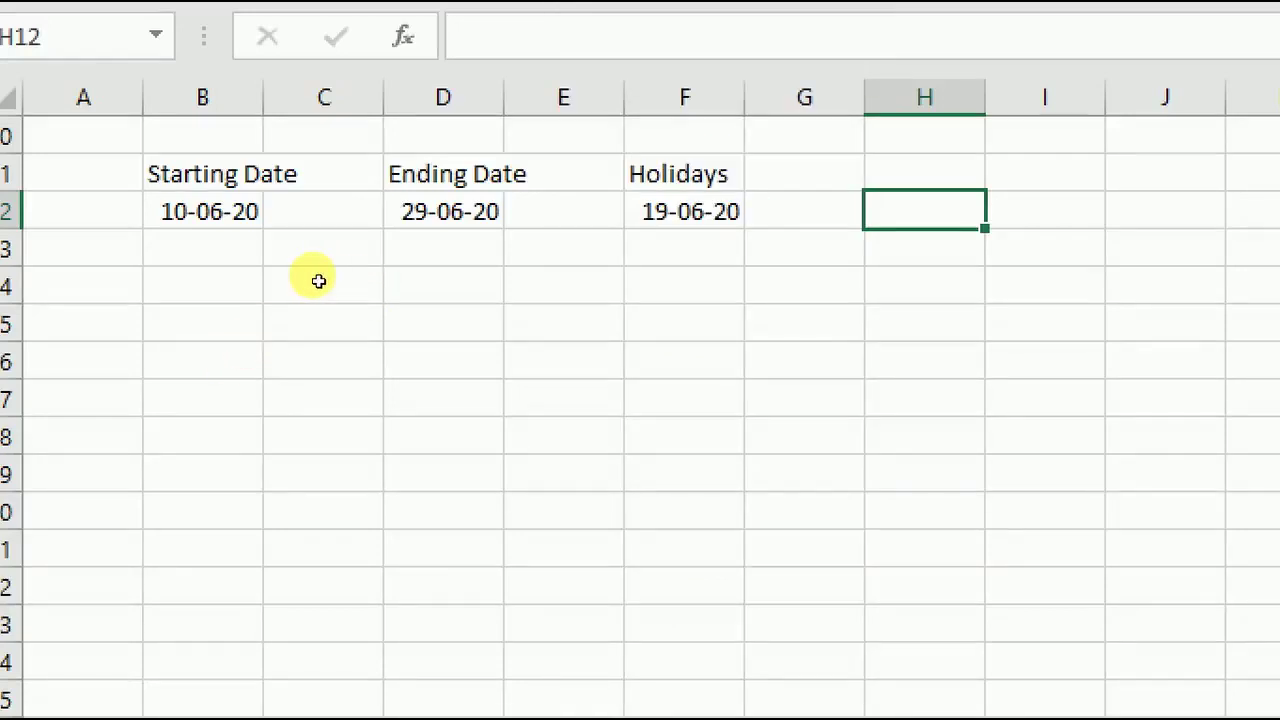
Check the starting and ending dates in B12 and D12 against the system calendar.
{"action": "left_click", "coordinate": [152, 228]}
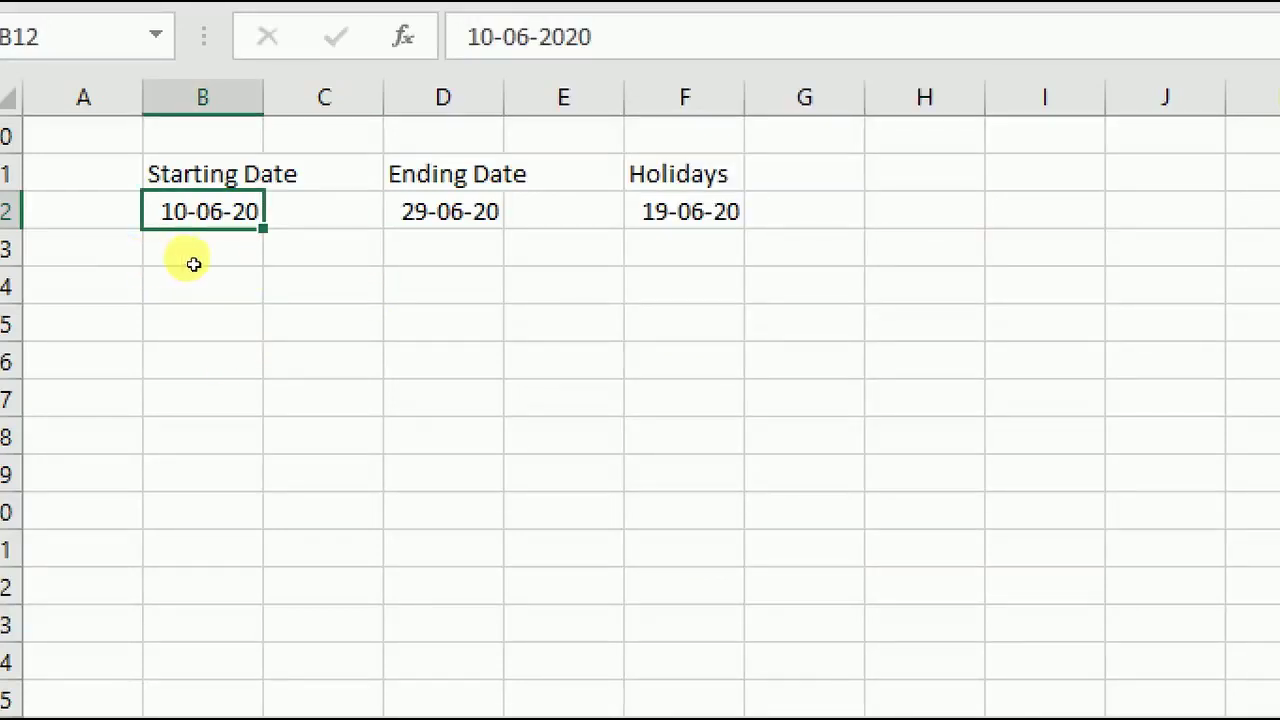
{"action": "key", "text": "Right"}
{"action": "key", "text": "Right"}
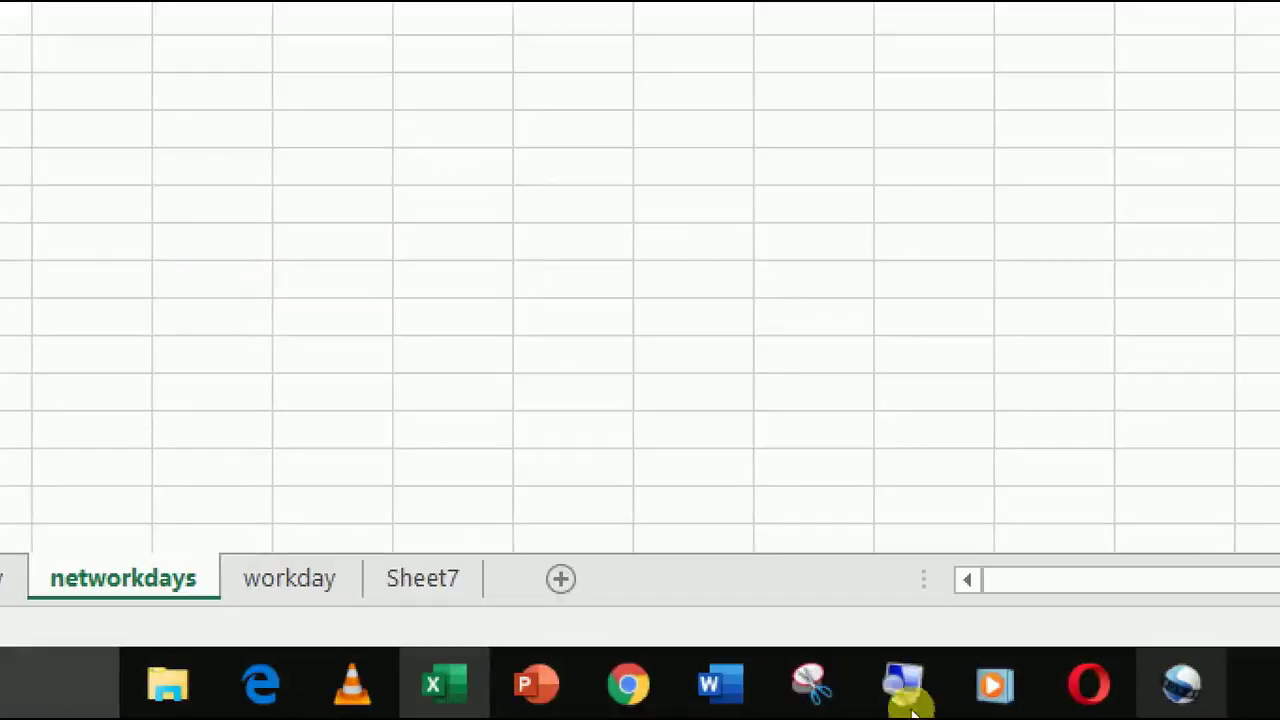
{"action": "left_click", "coordinate": [1258, 706]}
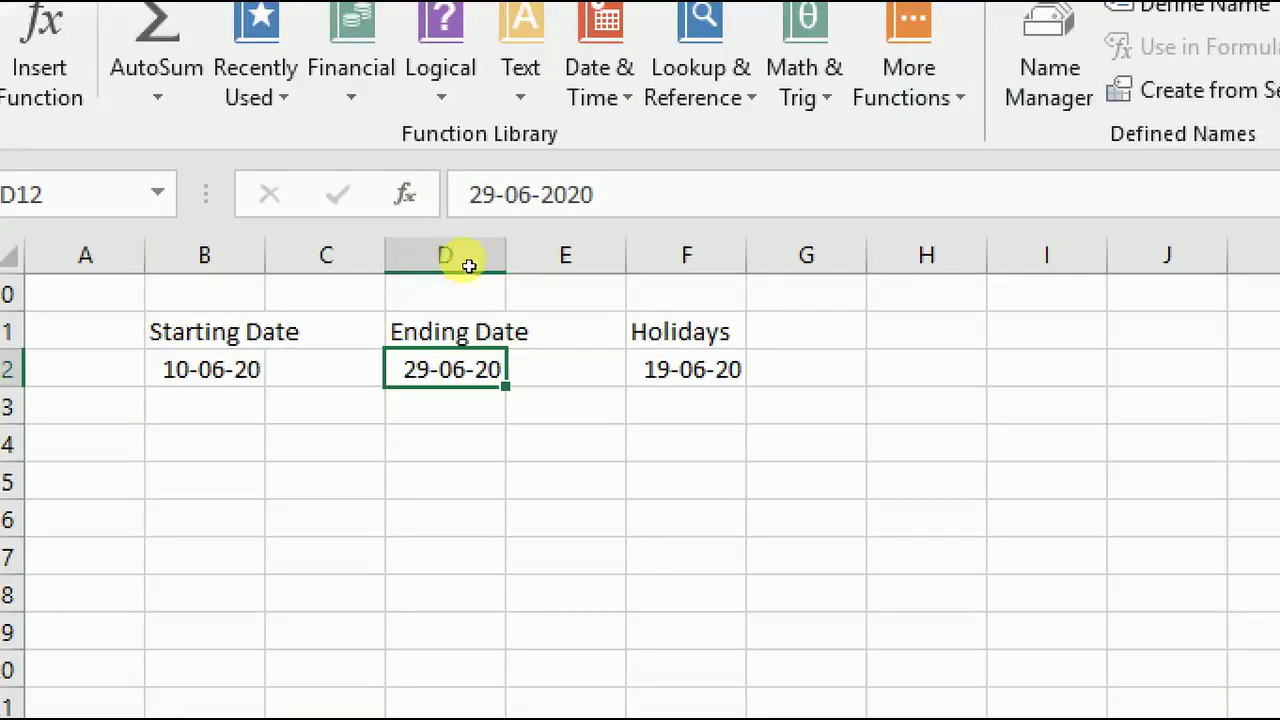
Enter =NETWORKDAYS(B12,D12) in H12, returning 14 working days.
{"action": "key", "text": "Right"}
{"action": "key", "text": "Right"}
{"action": "key", "text": "Right"}
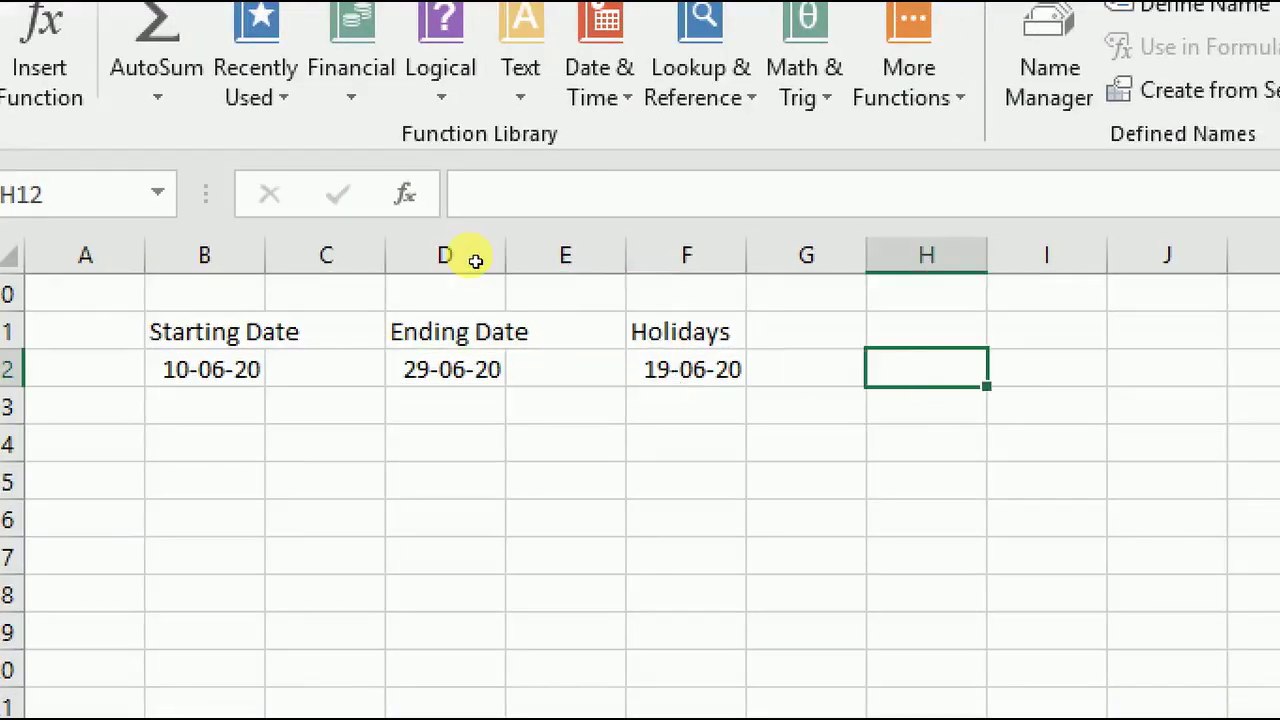
{"action": "type", "text": "=n"}
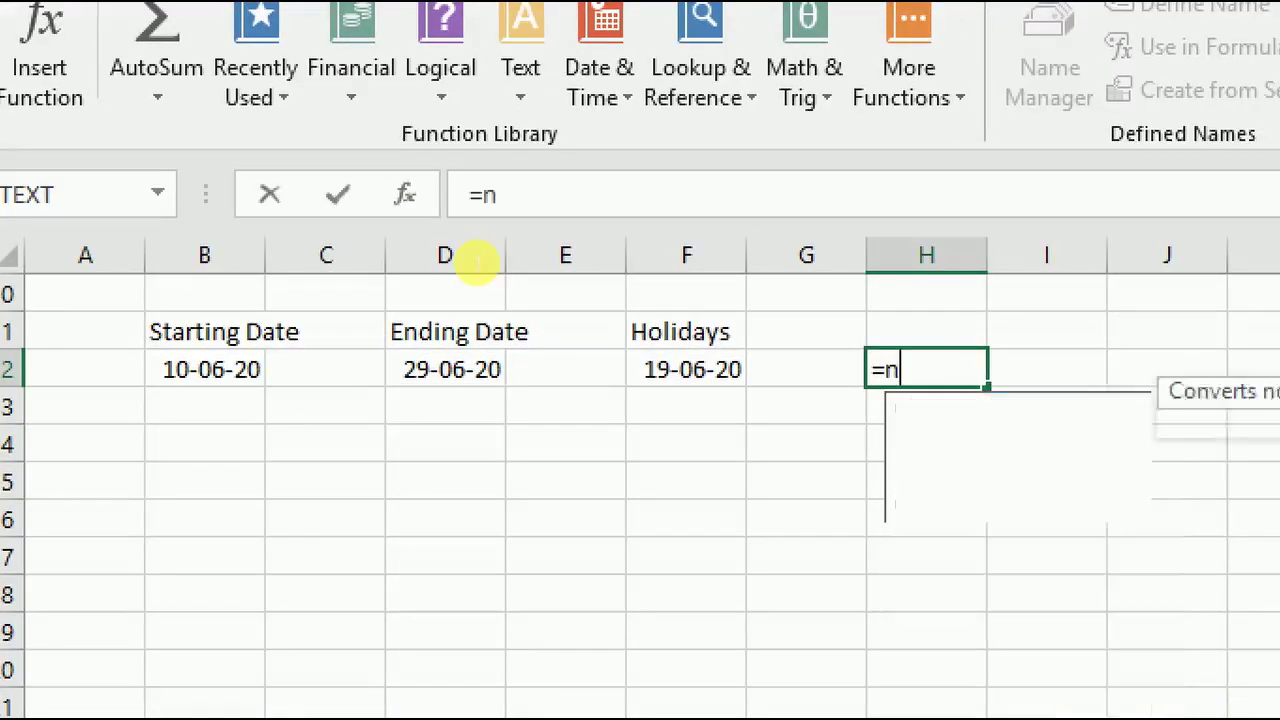
{"action": "type", "text": "et"}
{"action": "key", "text": "Tab"}
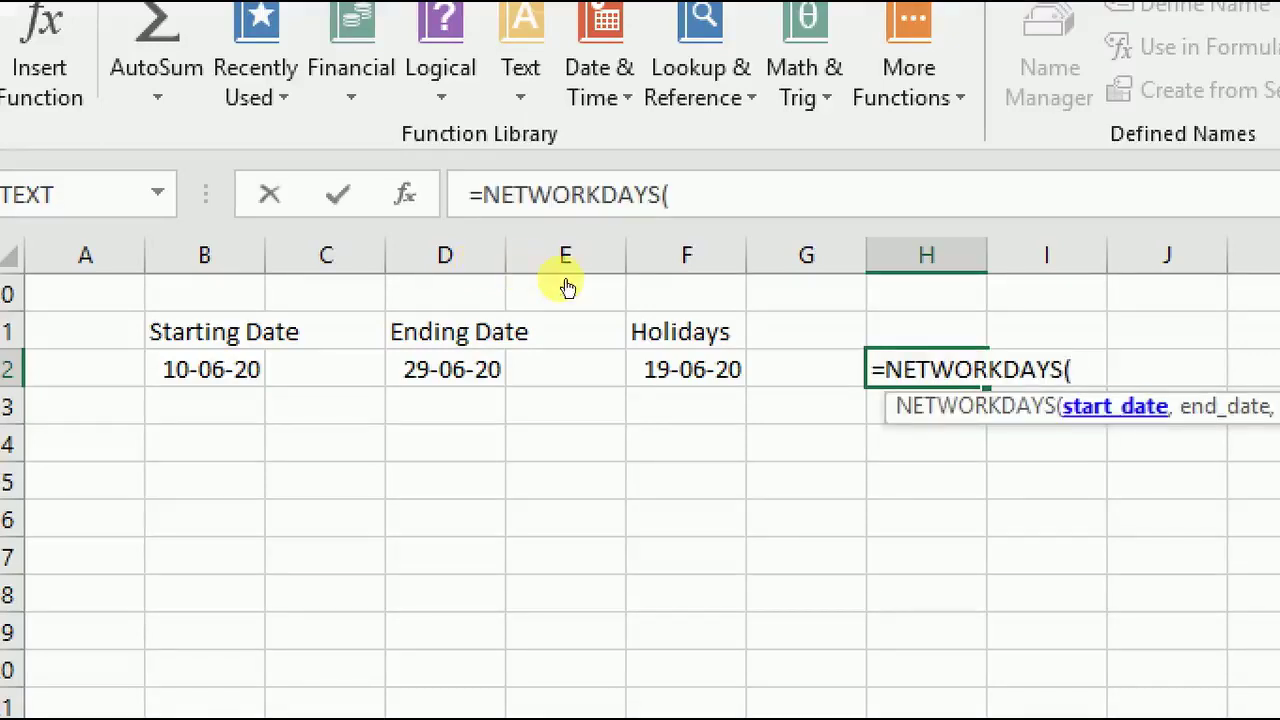
{"action": "key", "text": "Left"}
{"action": "key", "text": "Left"}
{"action": "key", "text": "Left"}
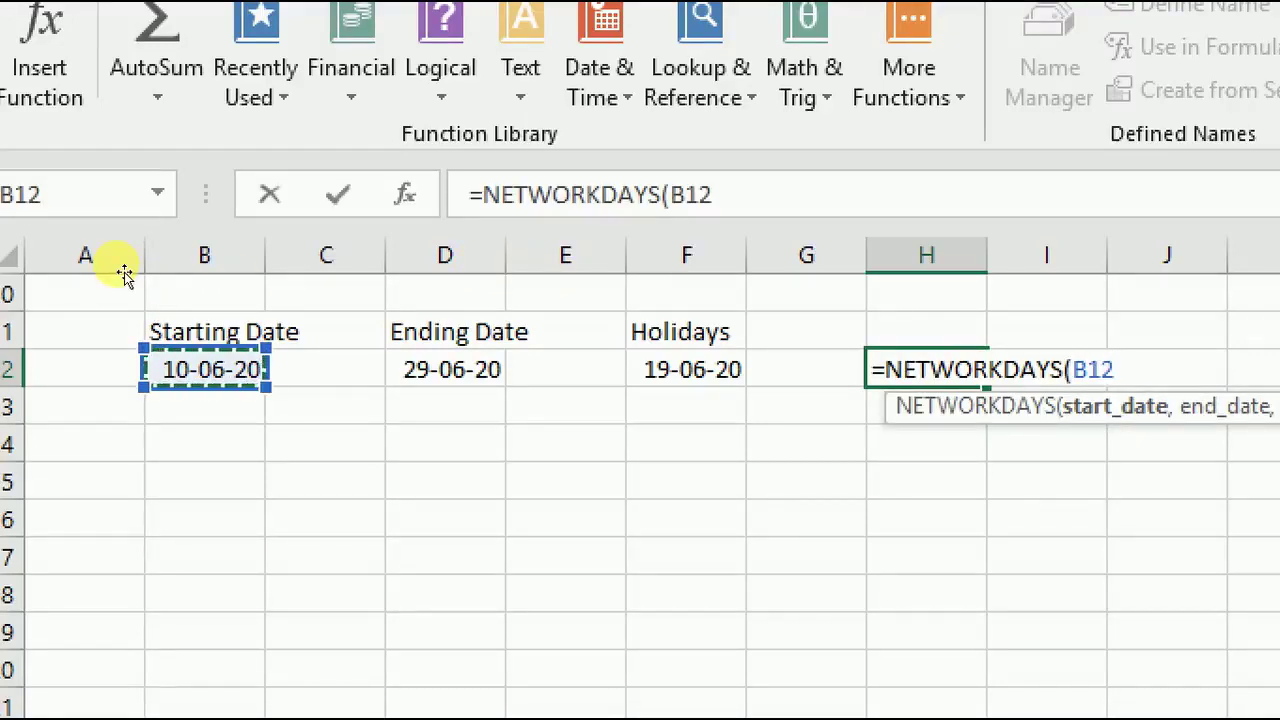
{"action": "type", "text": ","}
{"action": "key", "text": "Left"}
{"action": "key", "text": "Left"}
{"action": "key", "text": "Left"}
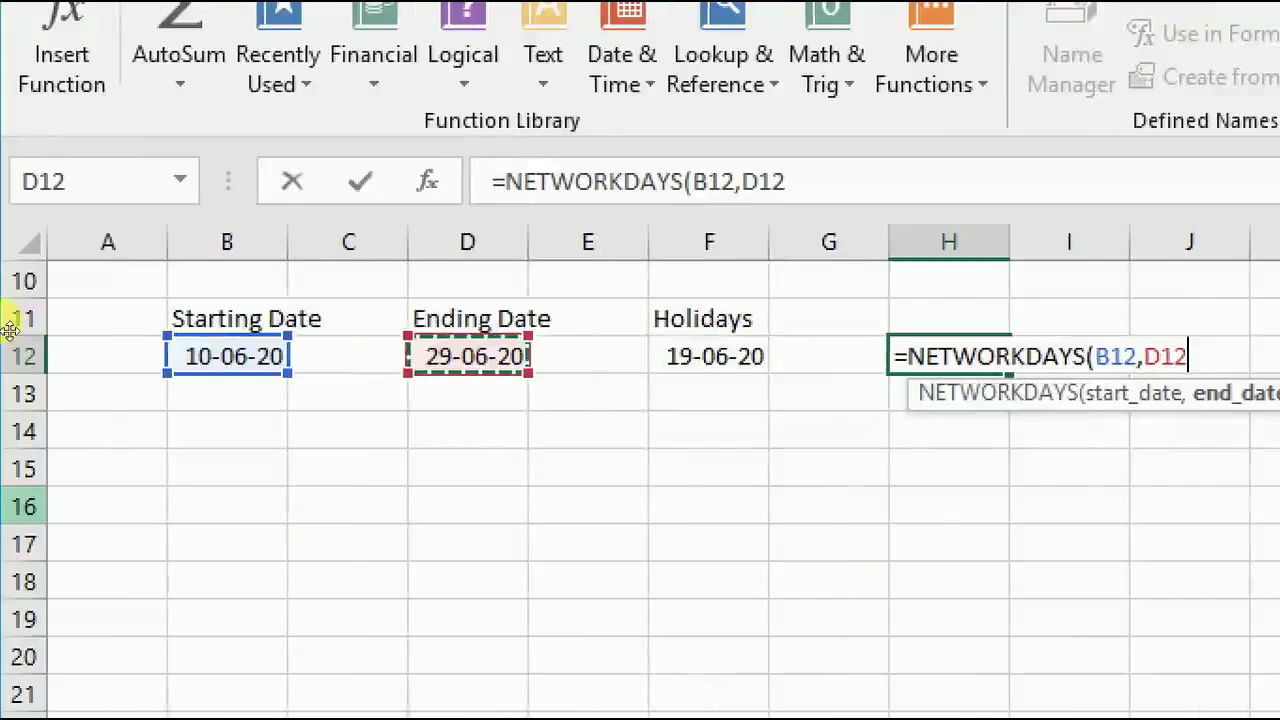
{"action": "type", "text": ")"}
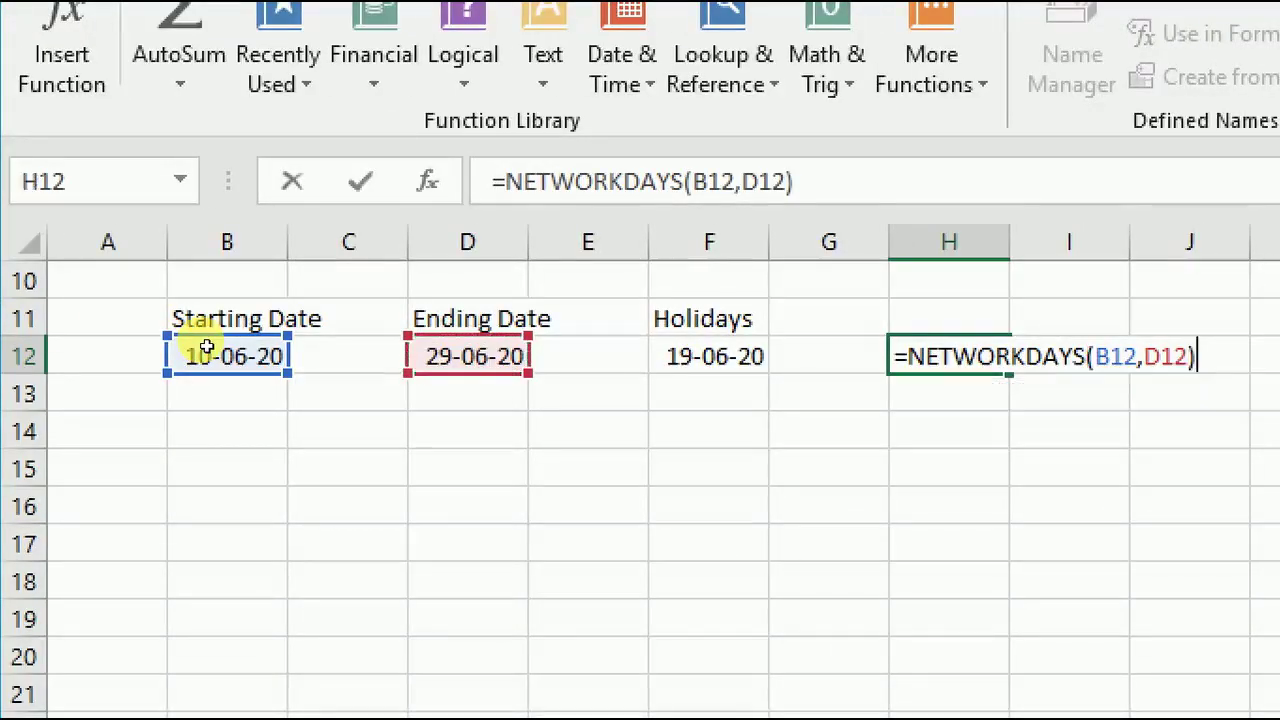
{"action": "key", "text": "Return"}
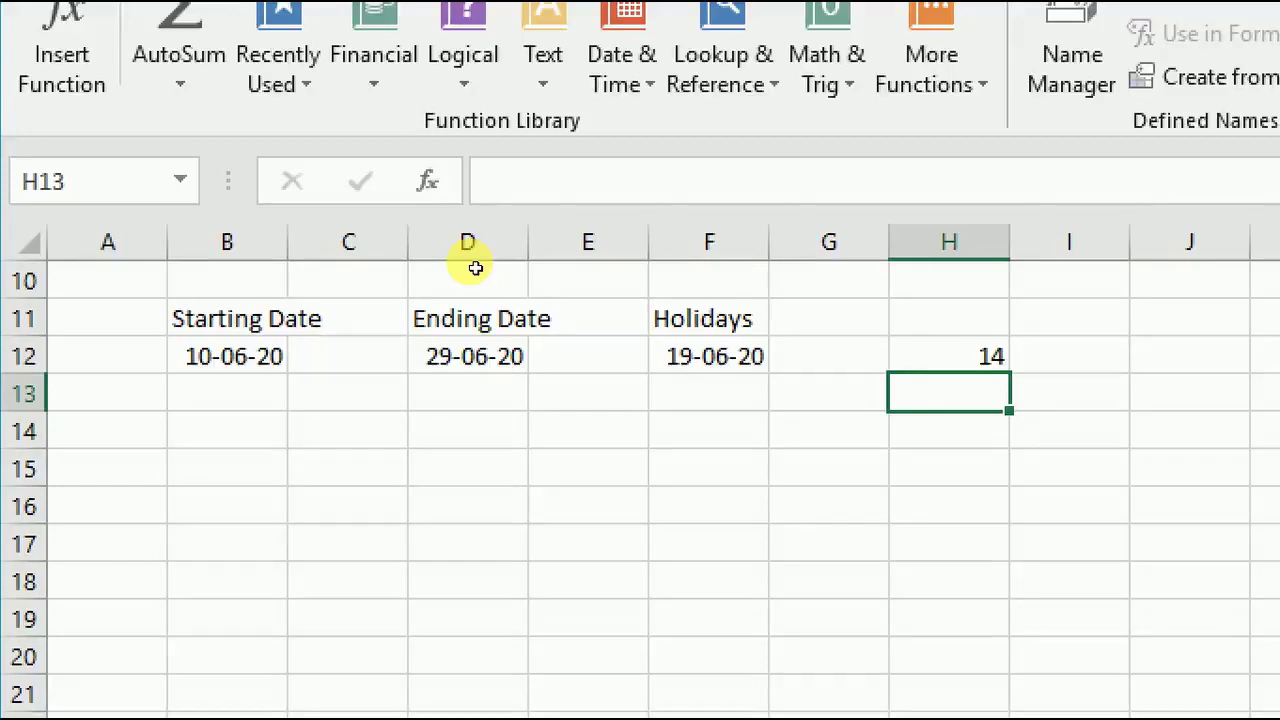
{"action": "key", "text": "Up"}
{"action": "key", "text": "Left"}
{"action": "key", "text": "Left"}
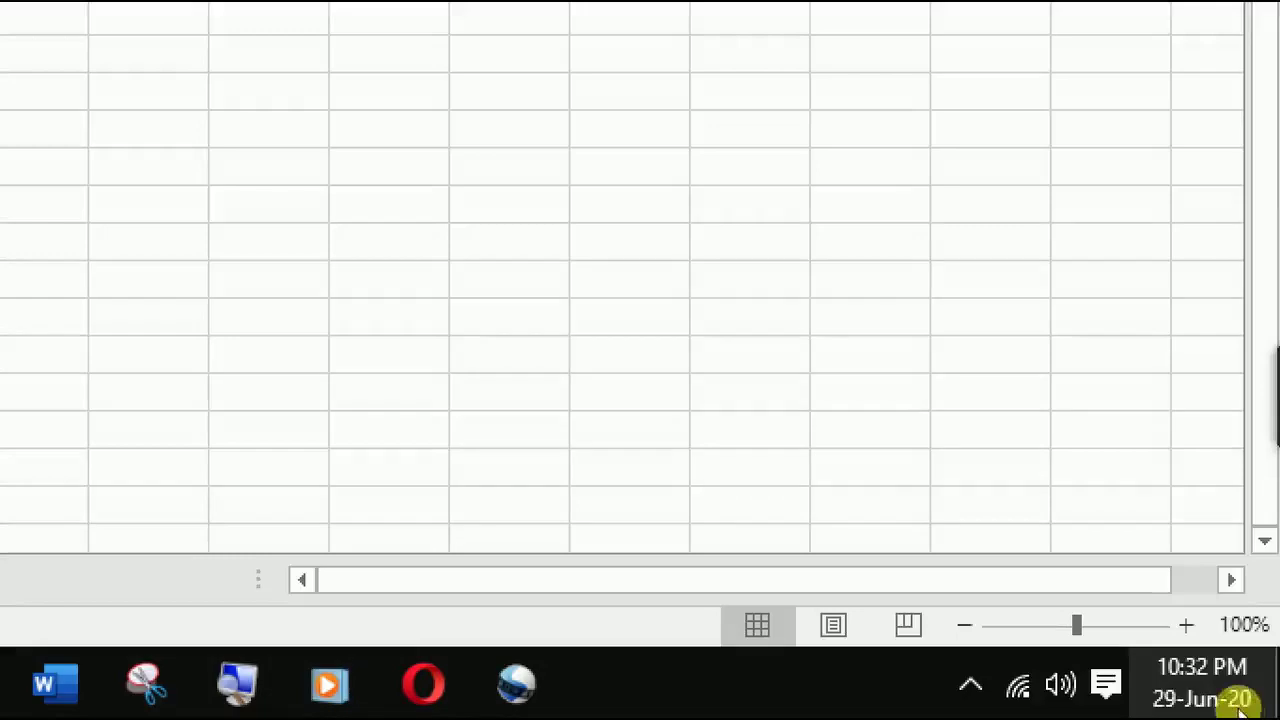
{"action": "left_click", "coordinate": [1241, 700]}
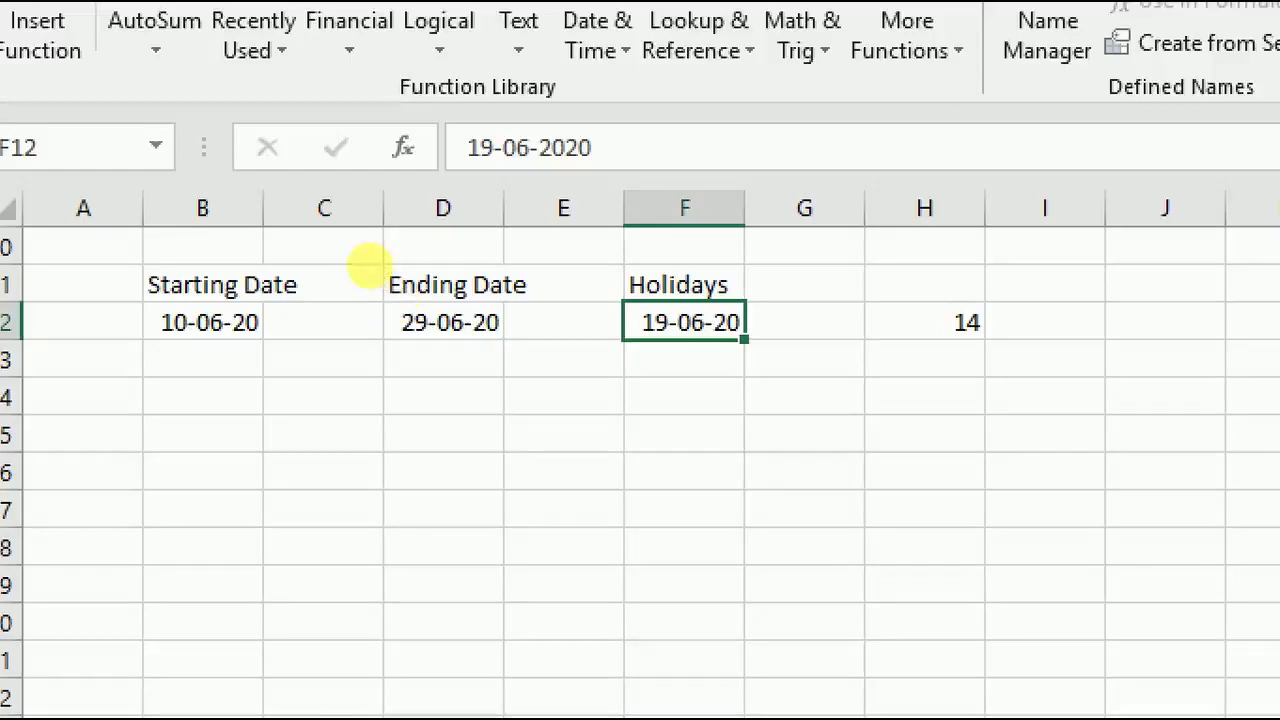
{"action": "key", "text": "Down"}
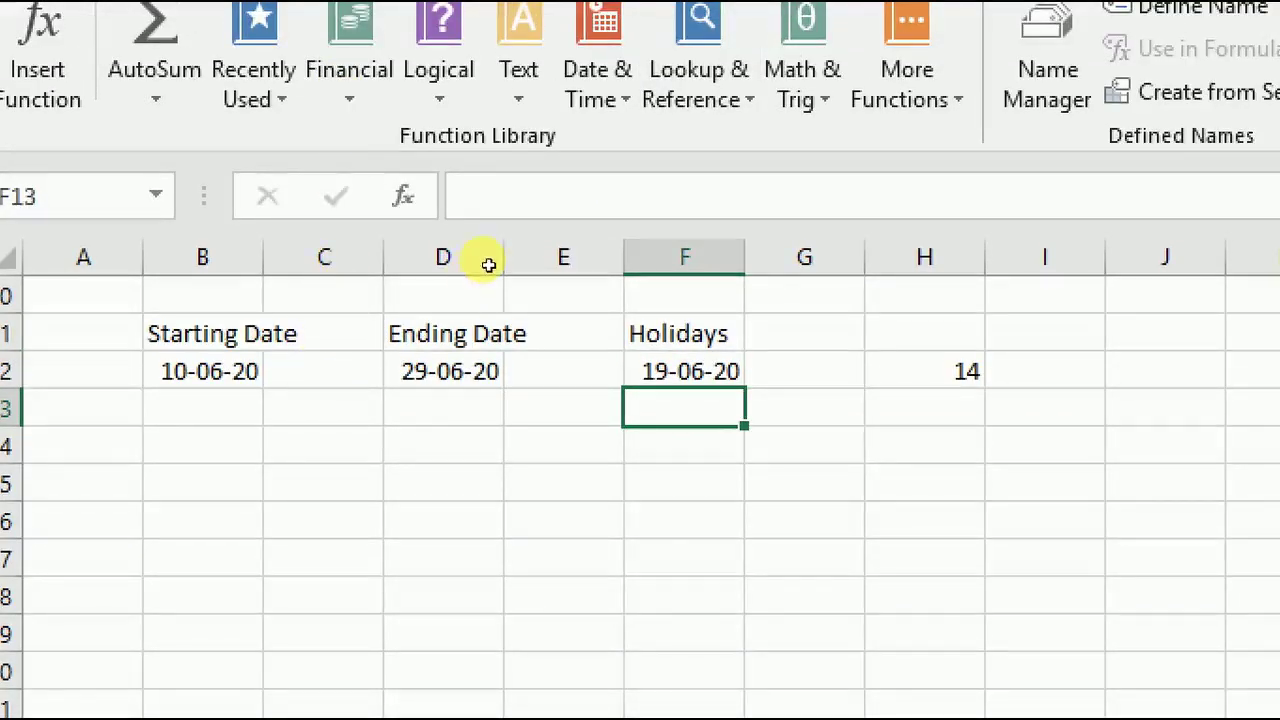
{"action": "key", "text": "Up"}
{"action": "key", "text": "Right"}
{"action": "key", "text": "Right"}
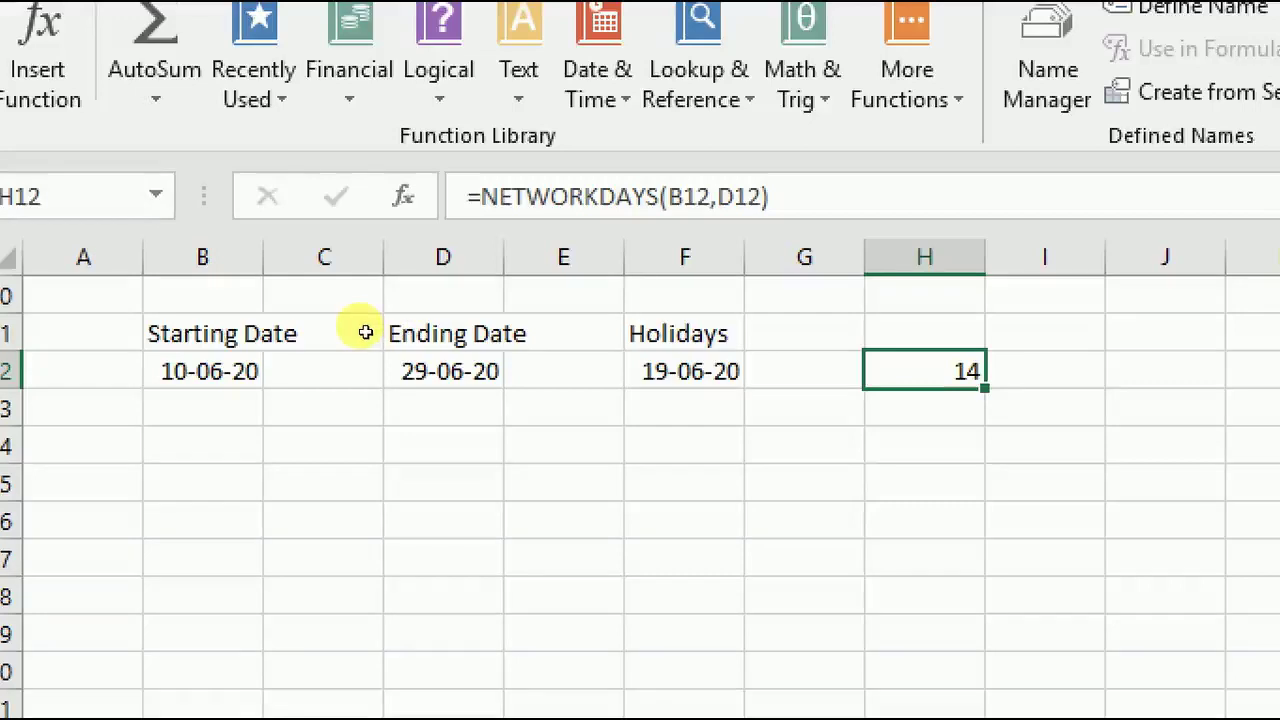
{"action": "key", "text": "Down"}
{"action": "key", "text": "Down"}
{"action": "key", "text": "Down"}
{"action": "key", "text": "Left"}
{"action": "key", "text": "Left"}
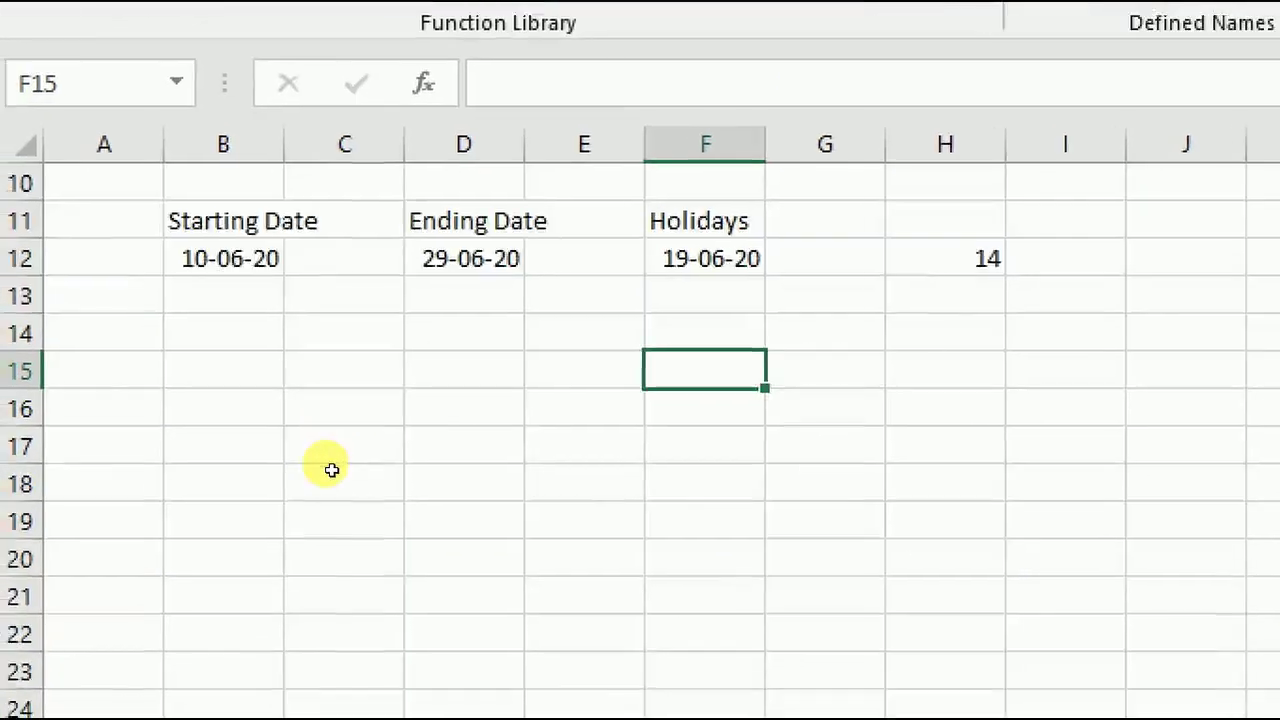
Enter a NETWORKDAYS formula in F15 from B12 to D12, first returning 14.
{"action": "type", "text": "=n"}
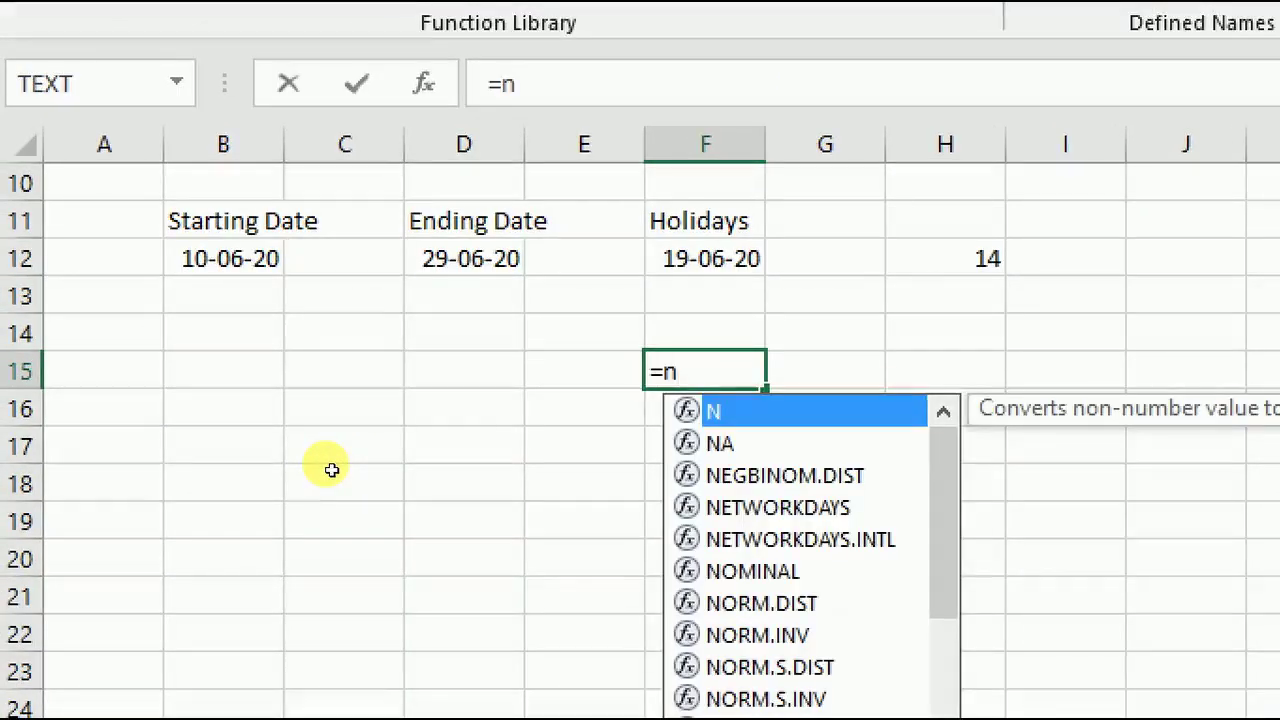
{"action": "type", "text": "et"}
{"action": "key", "text": "Tab"}
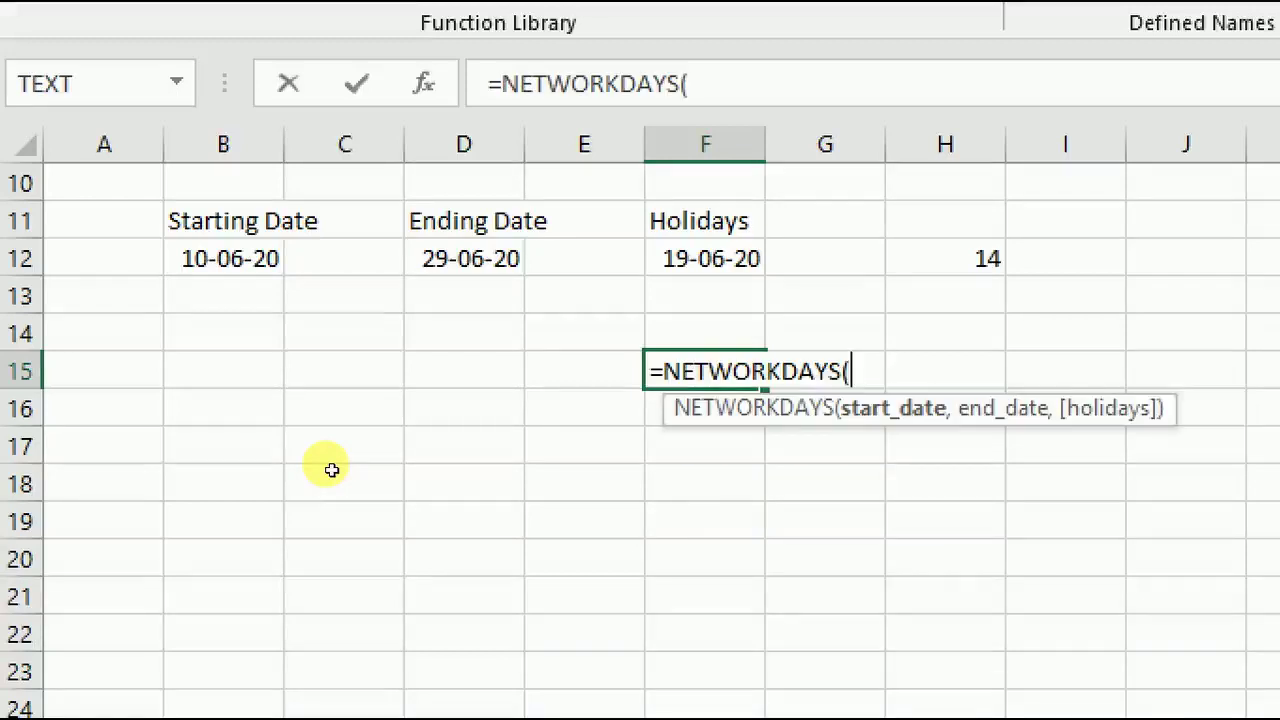
{"action": "left_click", "coordinate": [139, 259]}
{"action": "type", "text": ","}
{"action": "key", "text": "Left"}
{"action": "key", "text": "Left"}
{"action": "key", "text": "Up"}
{"action": "key", "text": "Up"}
{"action": "key", "text": "Up"}
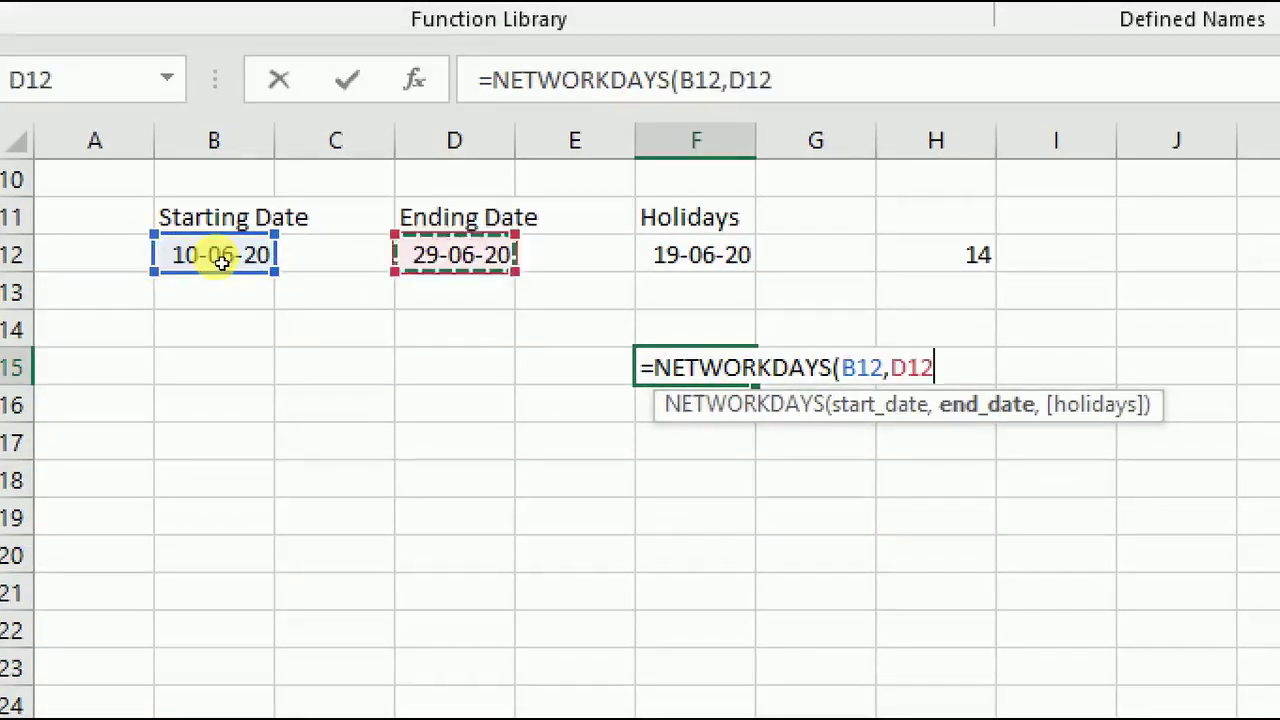
{"action": "type", "text": ",2"}
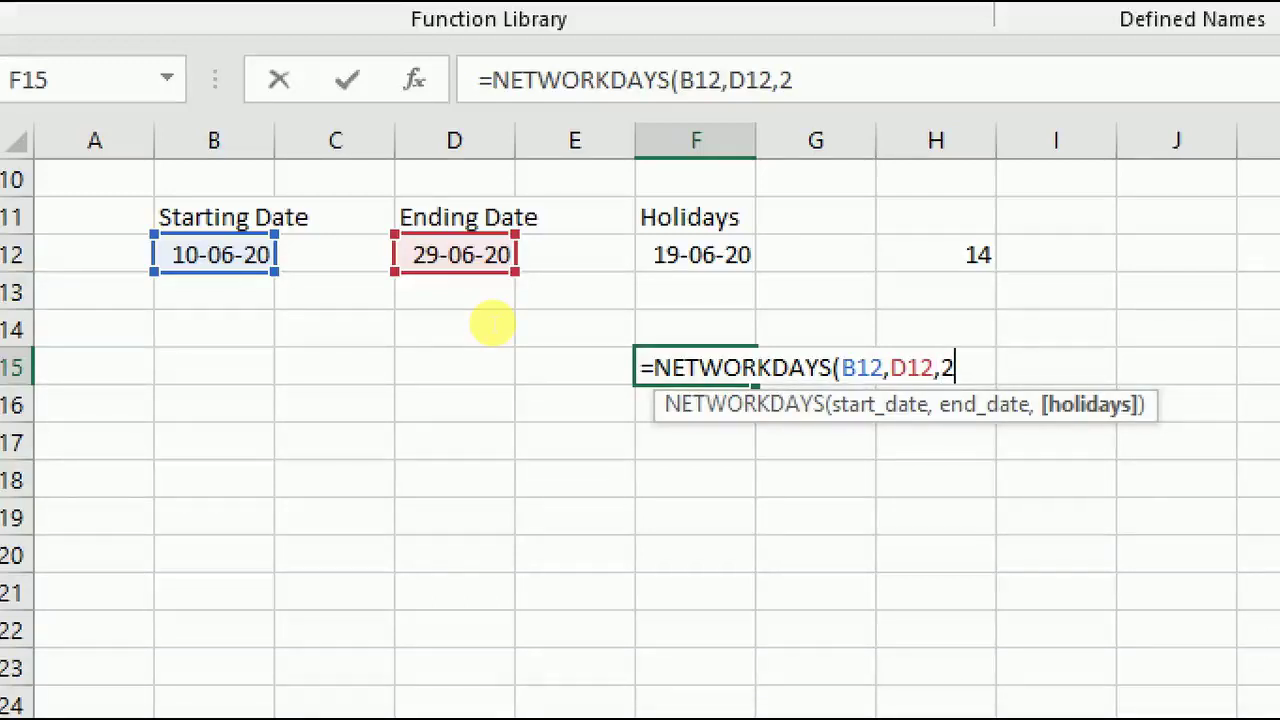
{"action": "key", "text": "Return"}
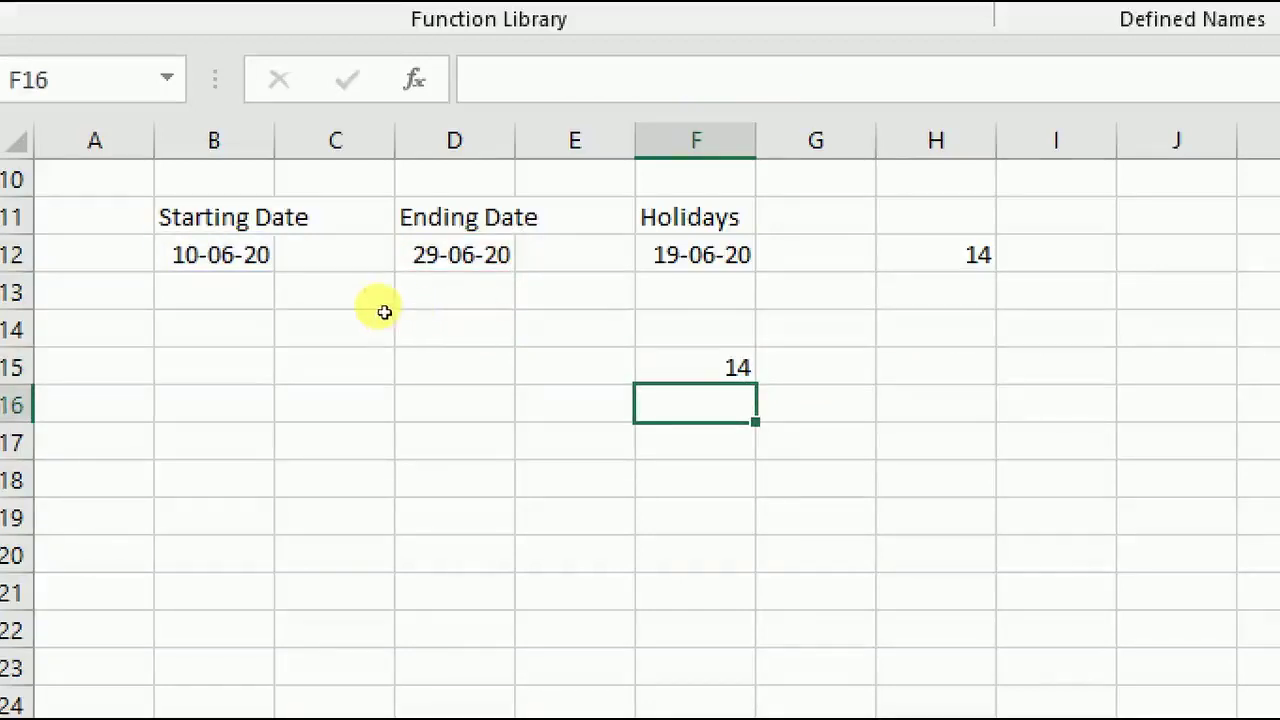
Edit F15 to use F12's 19-06-20 holiday as the holidays argument, giving 13.
{"action": "key", "text": "Up"}
{"action": "key", "text": "F2"}
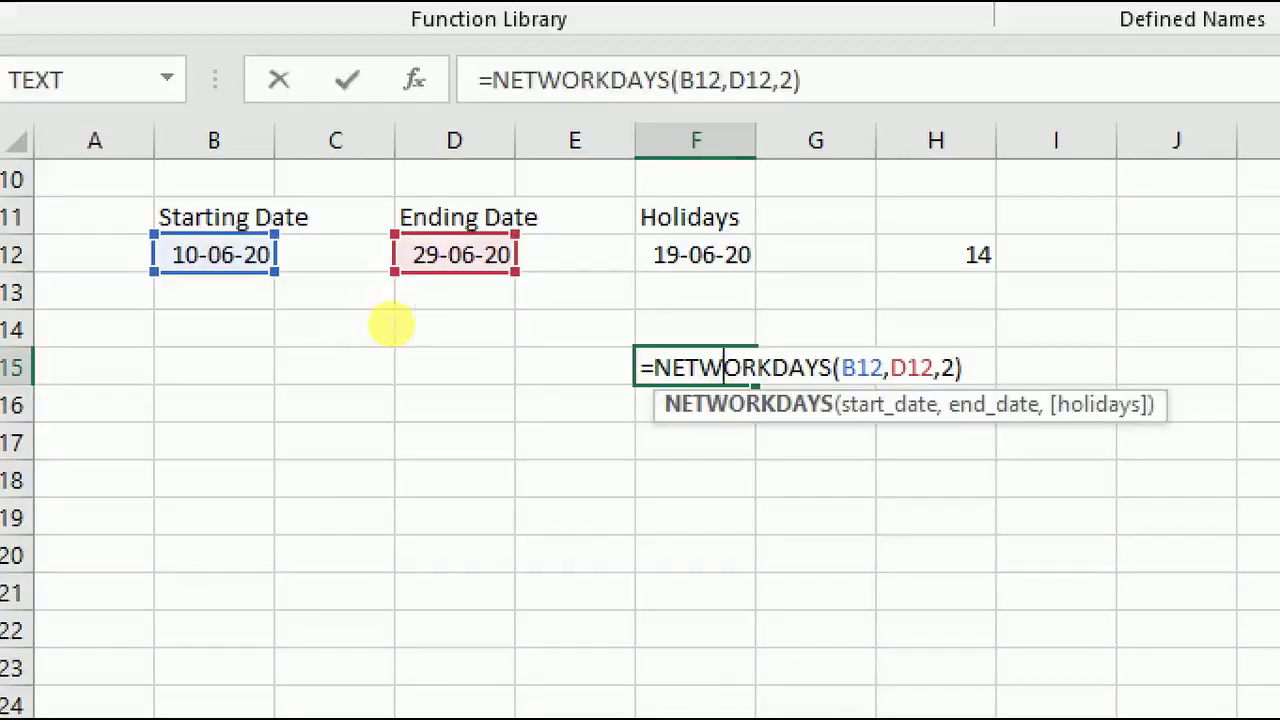
{"action": "key", "text": "Left"}
{"action": "key", "text": "Left"}
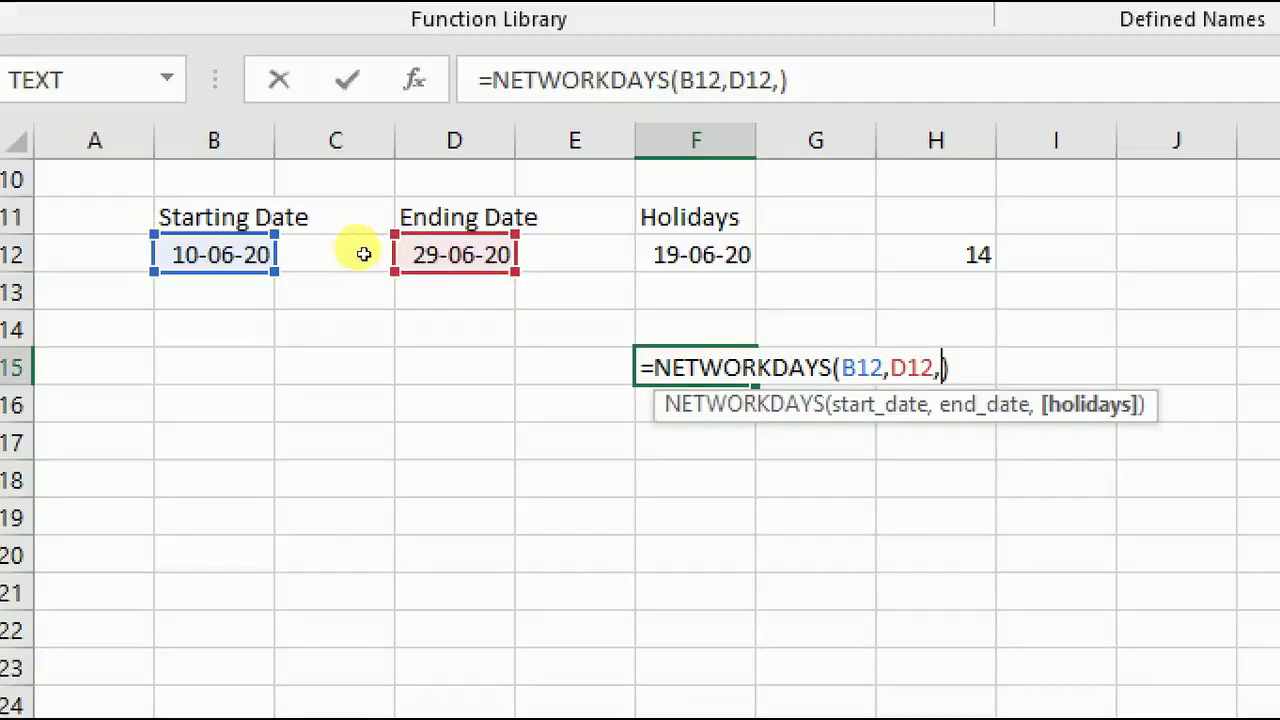
{"action": "key", "text": "F2"}
{"action": "key", "text": "Up"}
{"action": "key", "text": "Up"}
{"action": "key", "text": "Up"}
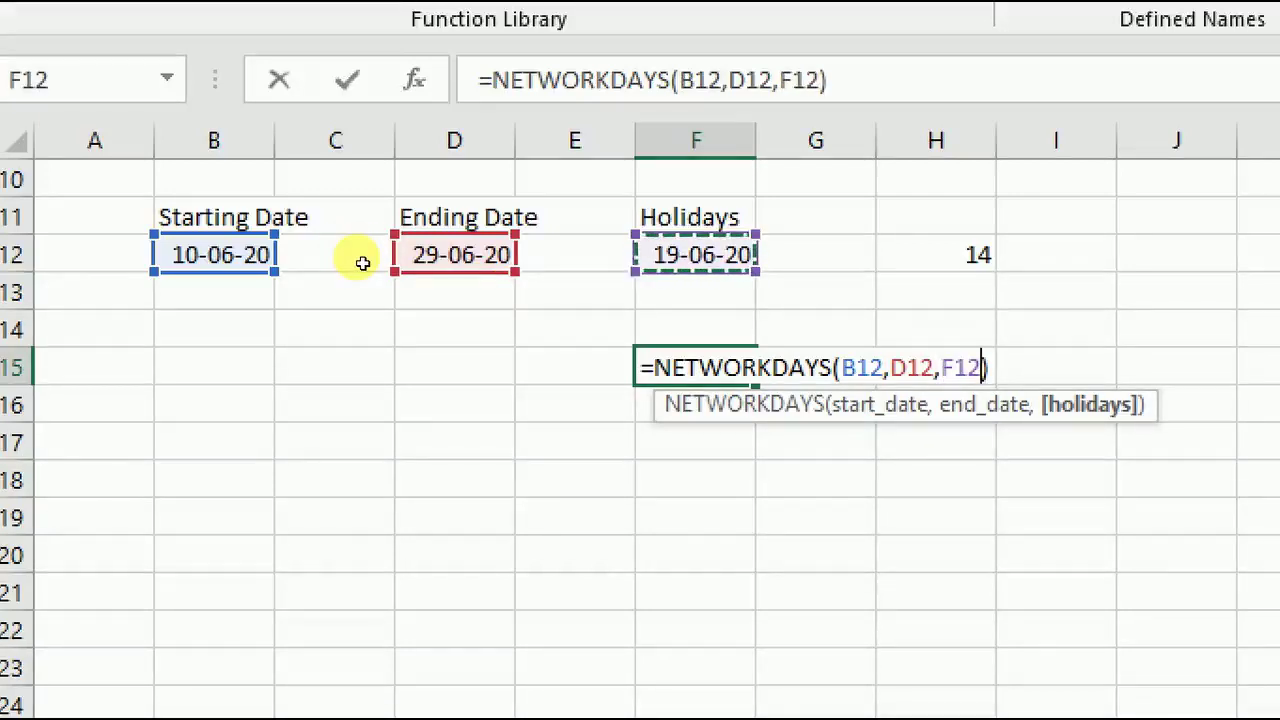
{"action": "key", "text": "Return"}
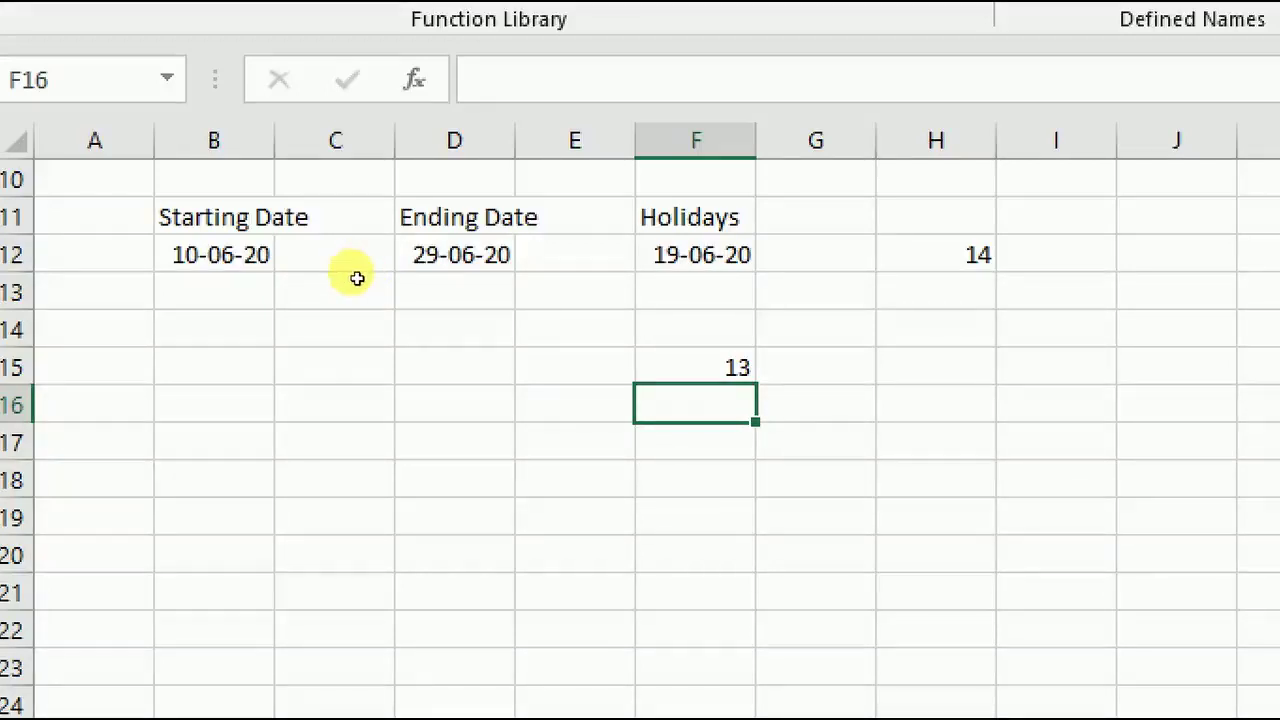
{"action": "key", "text": "Up"}
{"action": "key", "text": "F2"}
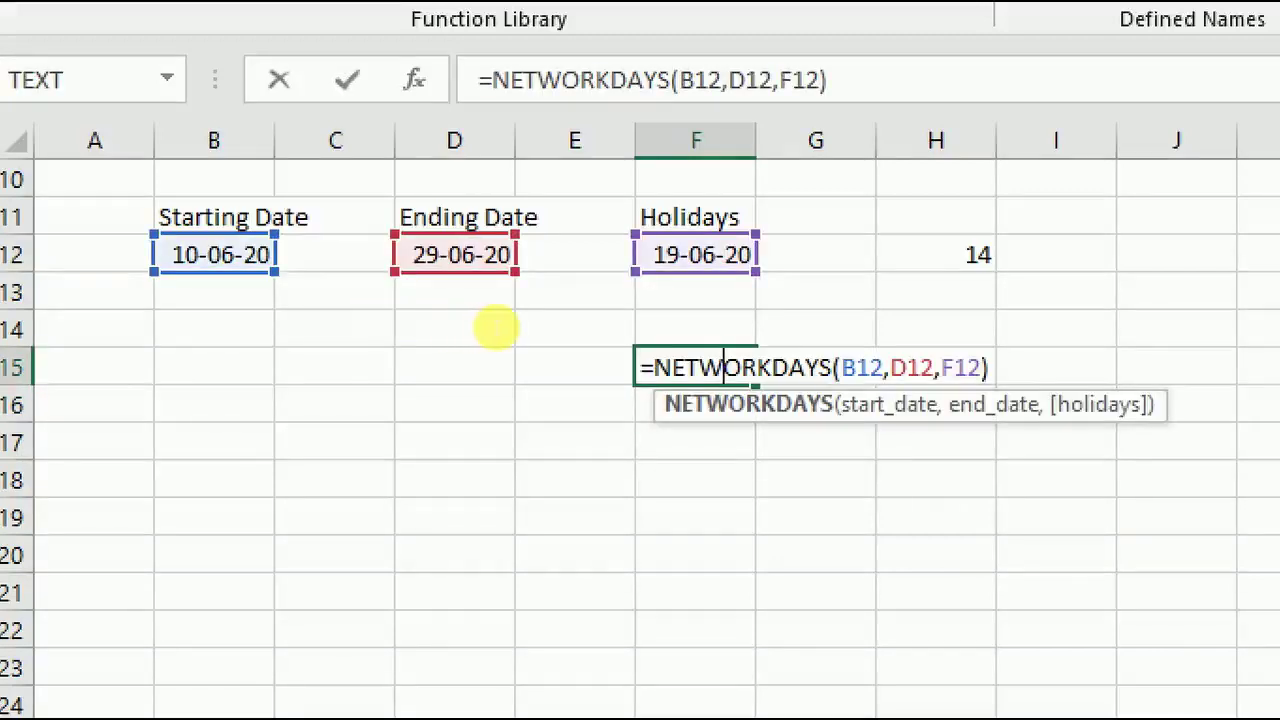
{"action": "key", "text": "Left"}
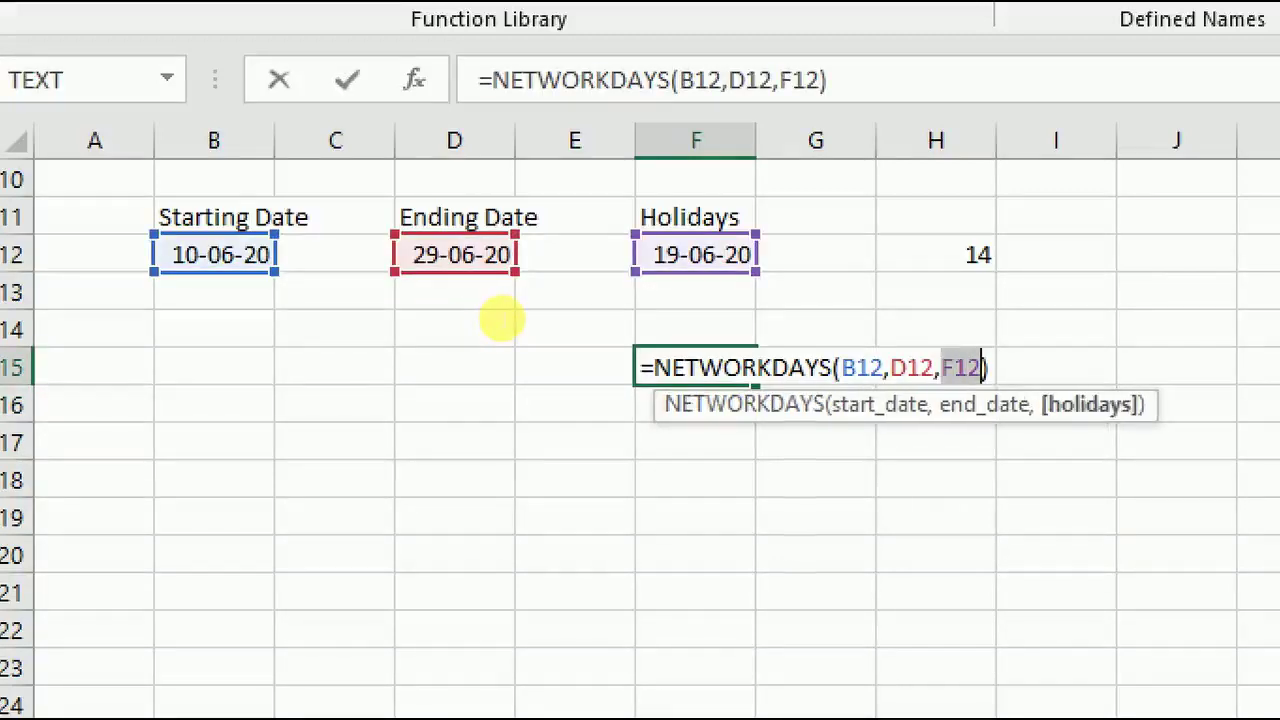
{"action": "key", "text": "BackSpace"}
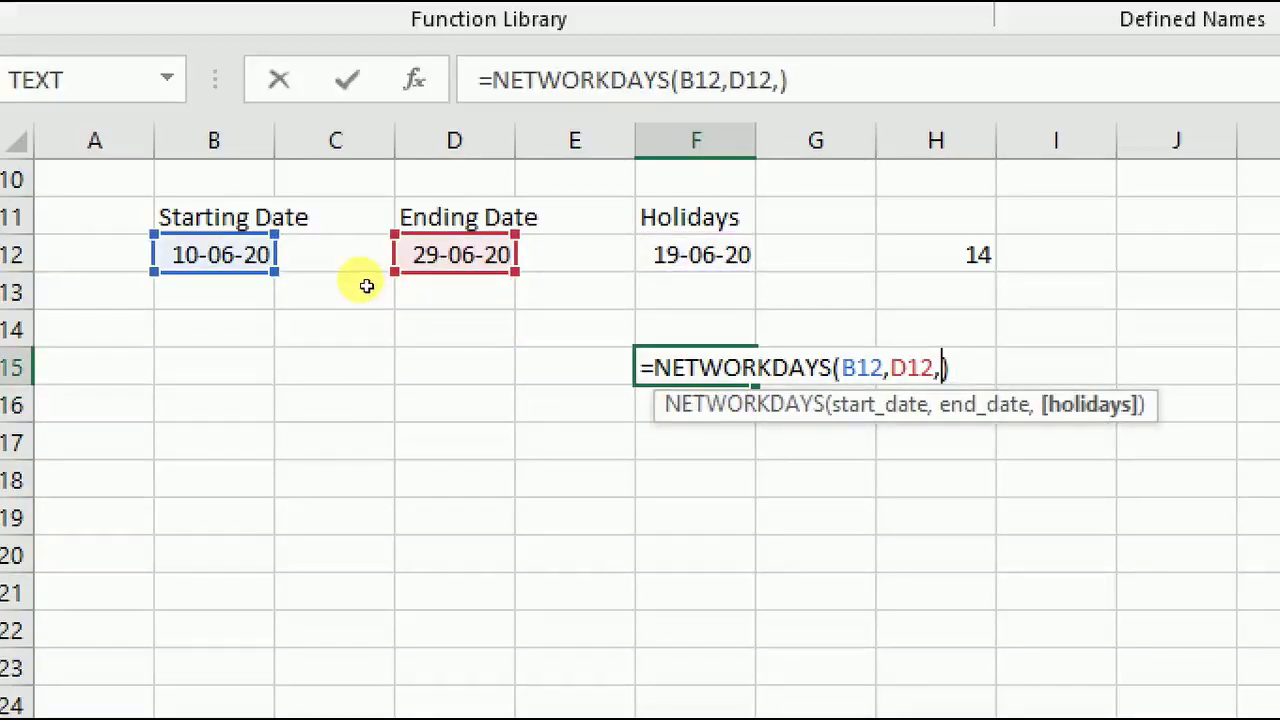
{"action": "key", "text": "Up"}
{"action": "key", "text": "Up"}
{"action": "key", "text": "Up"}
{"action": "key", "text": "shift+Down"}
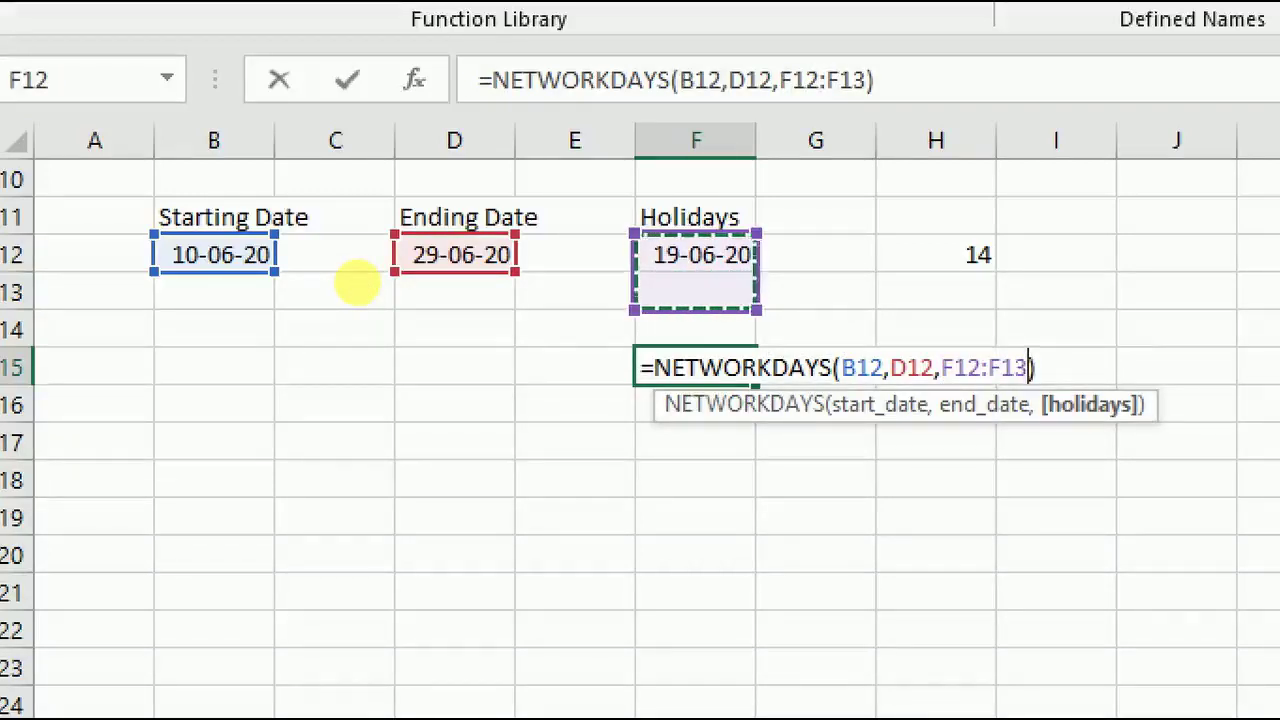
{"action": "key", "text": "Return"}
{"action": "key", "text": "Up"}
{"action": "key", "text": "F2"}
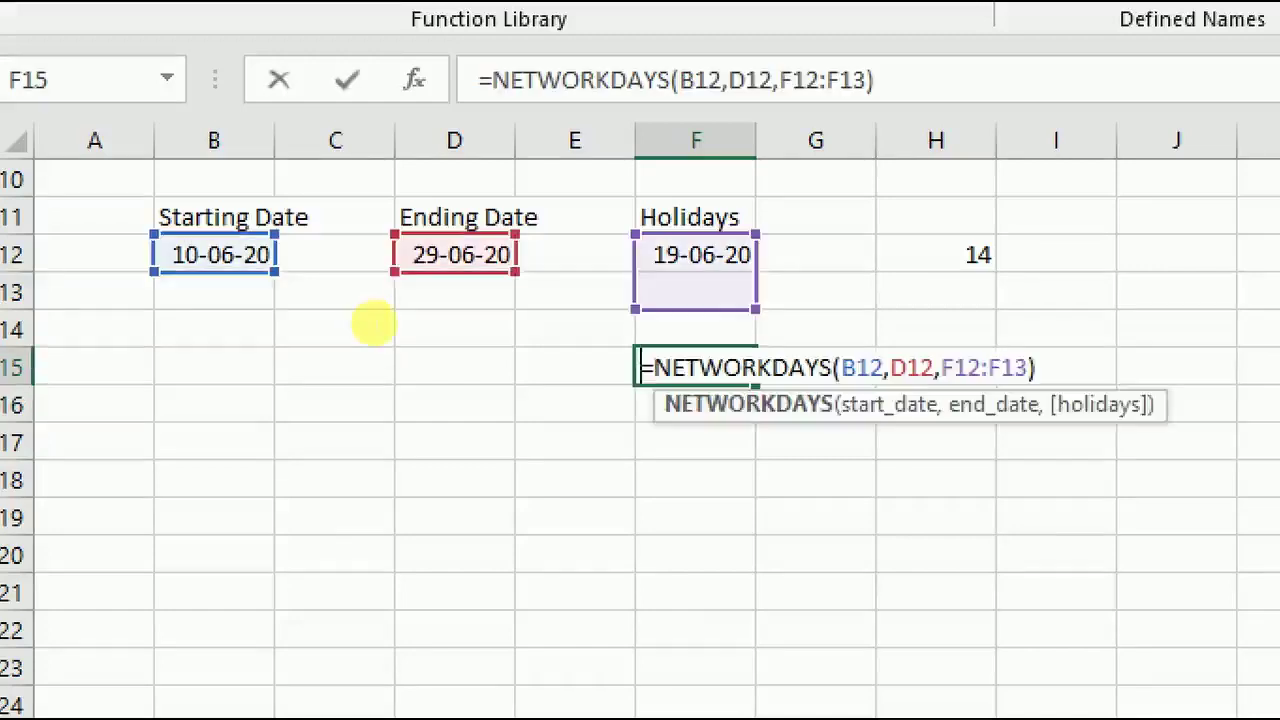
{"action": "key", "text": "Home"}
{"action": "key", "text": "Right"}
{"action": "key", "text": "Right"}
{"action": "key", "text": "Right"}
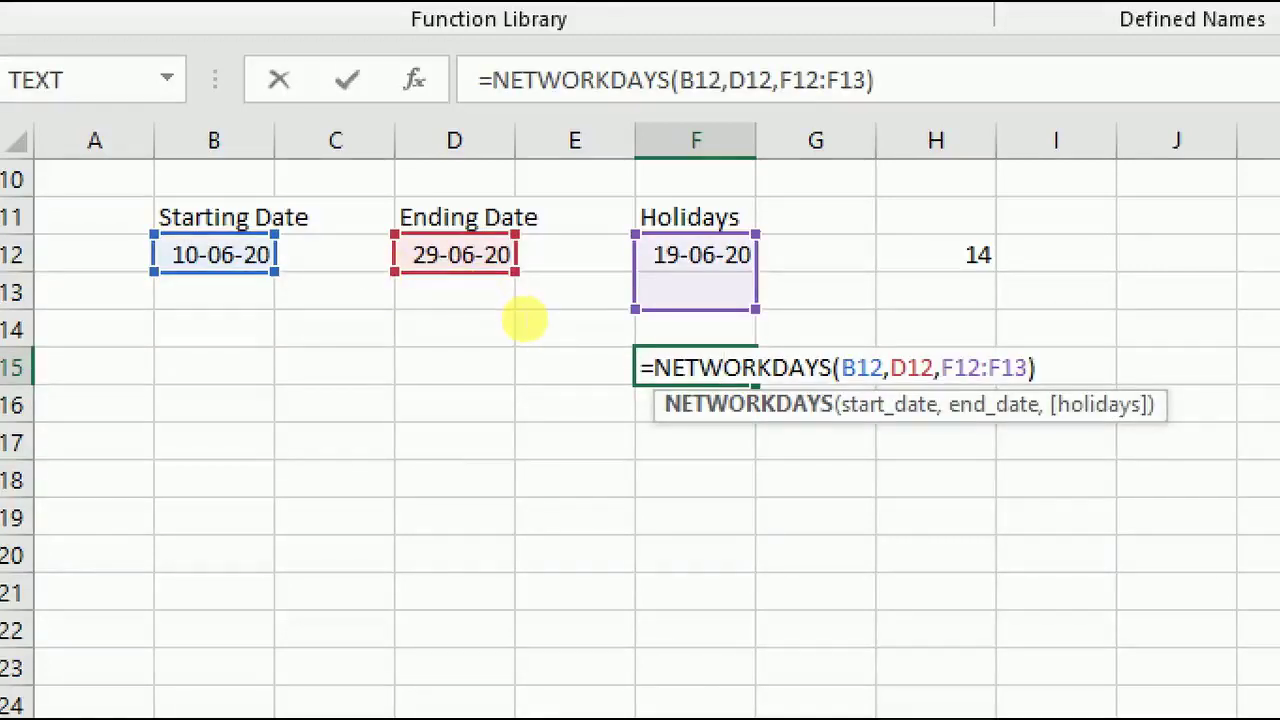
{"action": "key", "text": "End"}
{"action": "key", "text": "Left"}
{"action": "key", "text": "BackSpace"}
{"action": "key", "text": "BackSpace"}
{"action": "key", "text": "BackSpace"}
{"action": "key", "text": "BackSpace"}
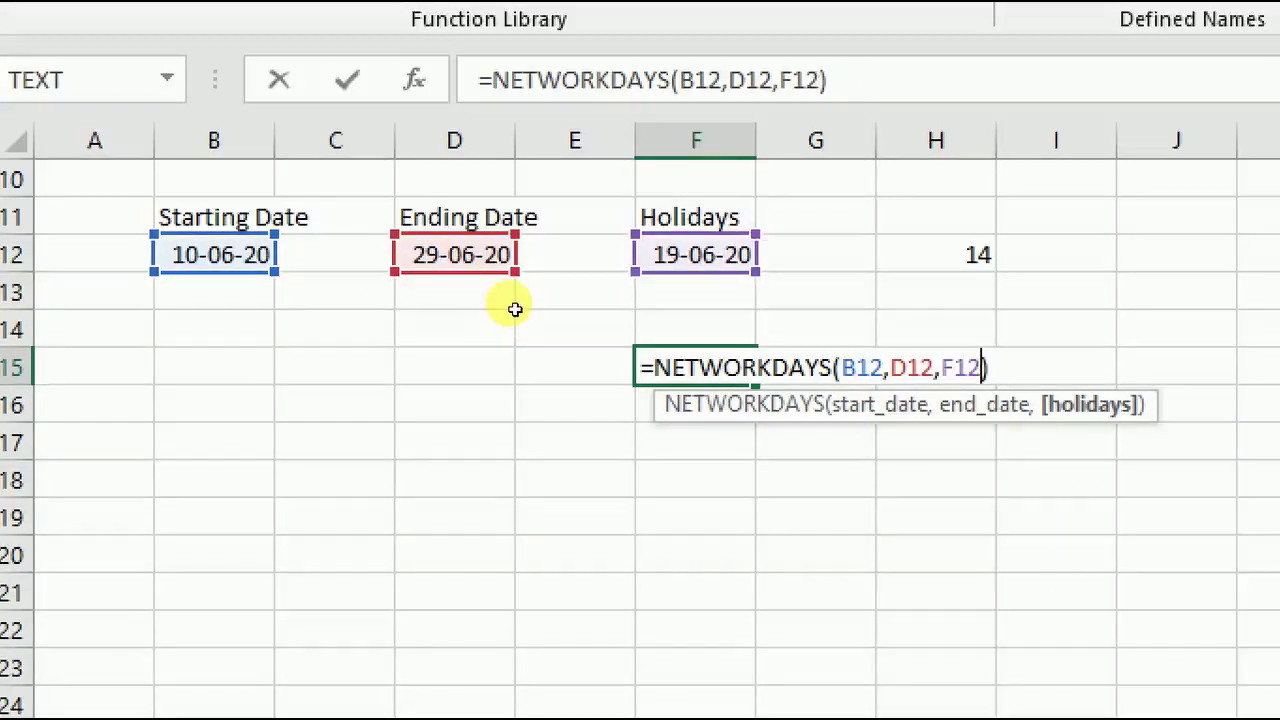
{"action": "key", "text": "Return"}
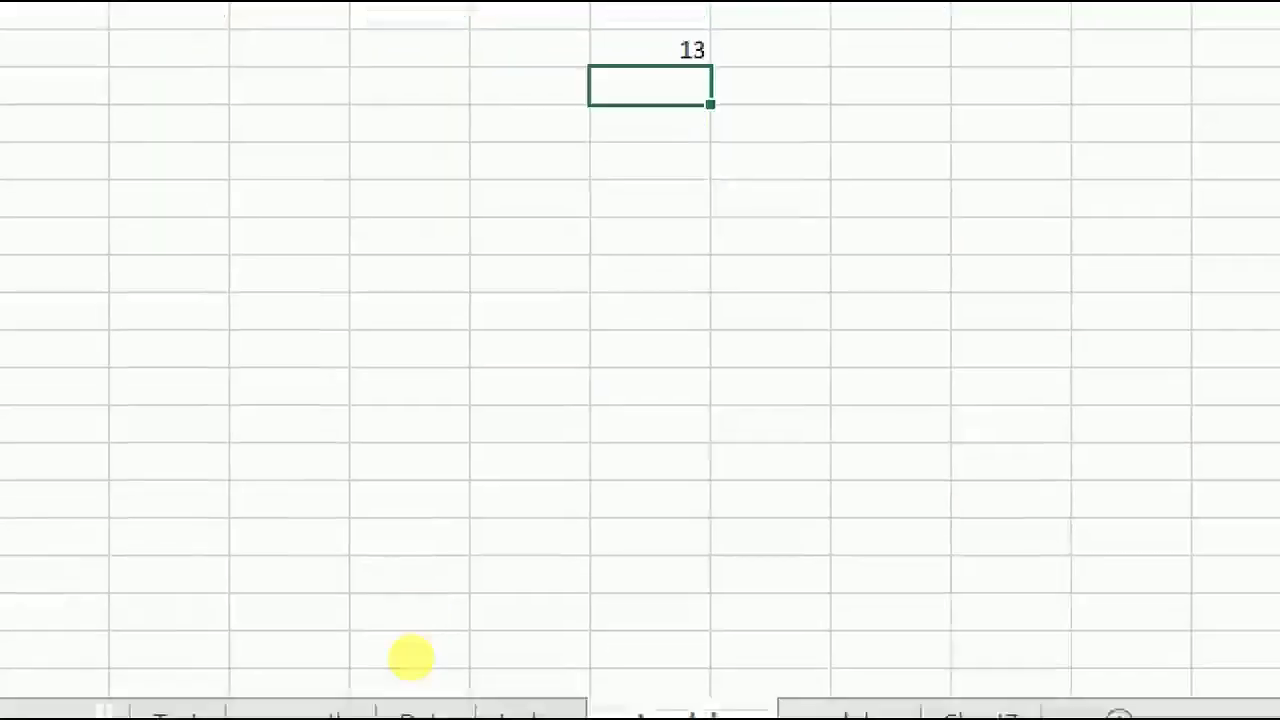
Recheck B12, D12 and H12 on the networkdays sheet, then switch to the workday sheet.
{"action": "key", "text": "ctrl+Page_Down"}
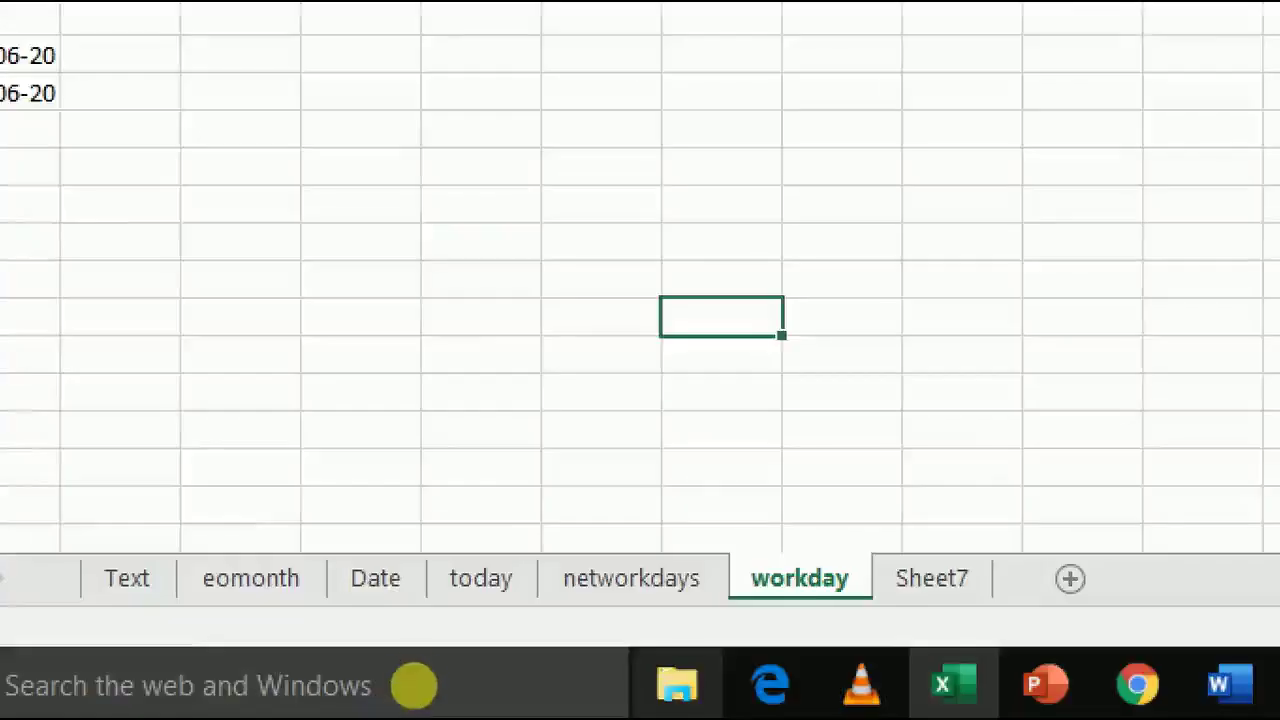
{"action": "key", "text": "ctrl+Page_Up"}
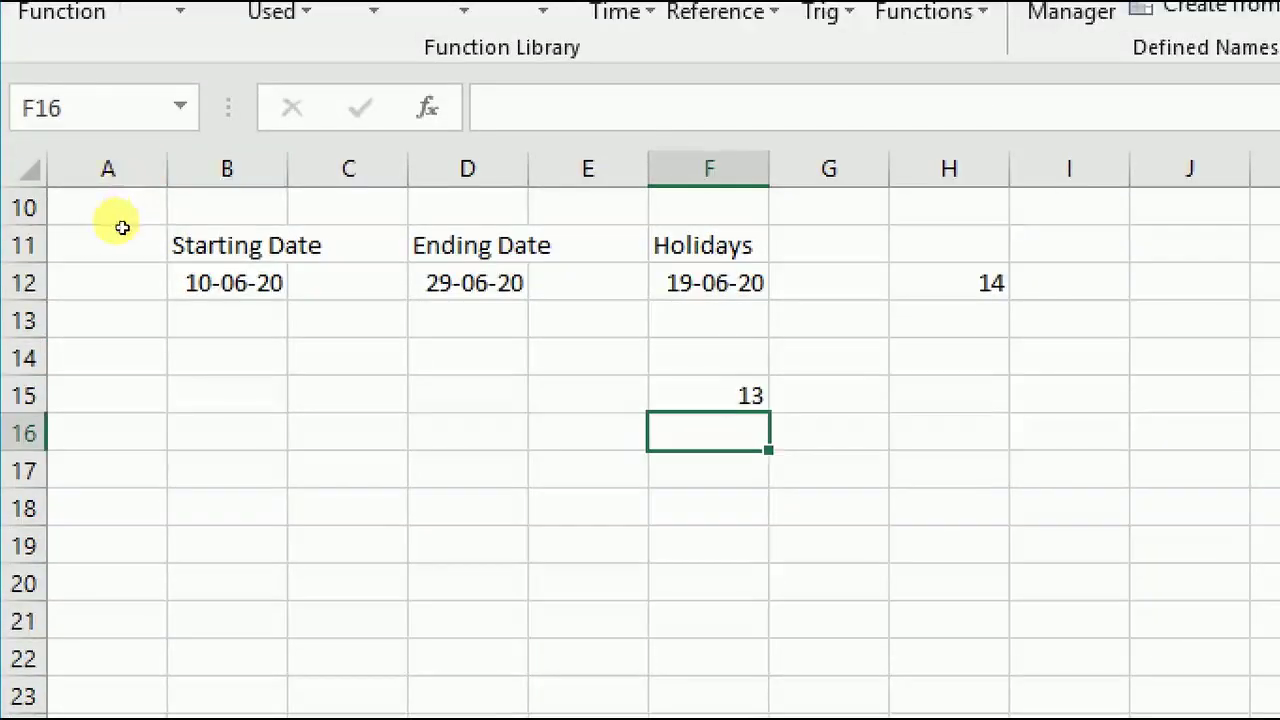
{"action": "left_click", "coordinate": [200, 275]}
{"action": "key", "text": "Right"}
{"action": "key", "text": "Right"}
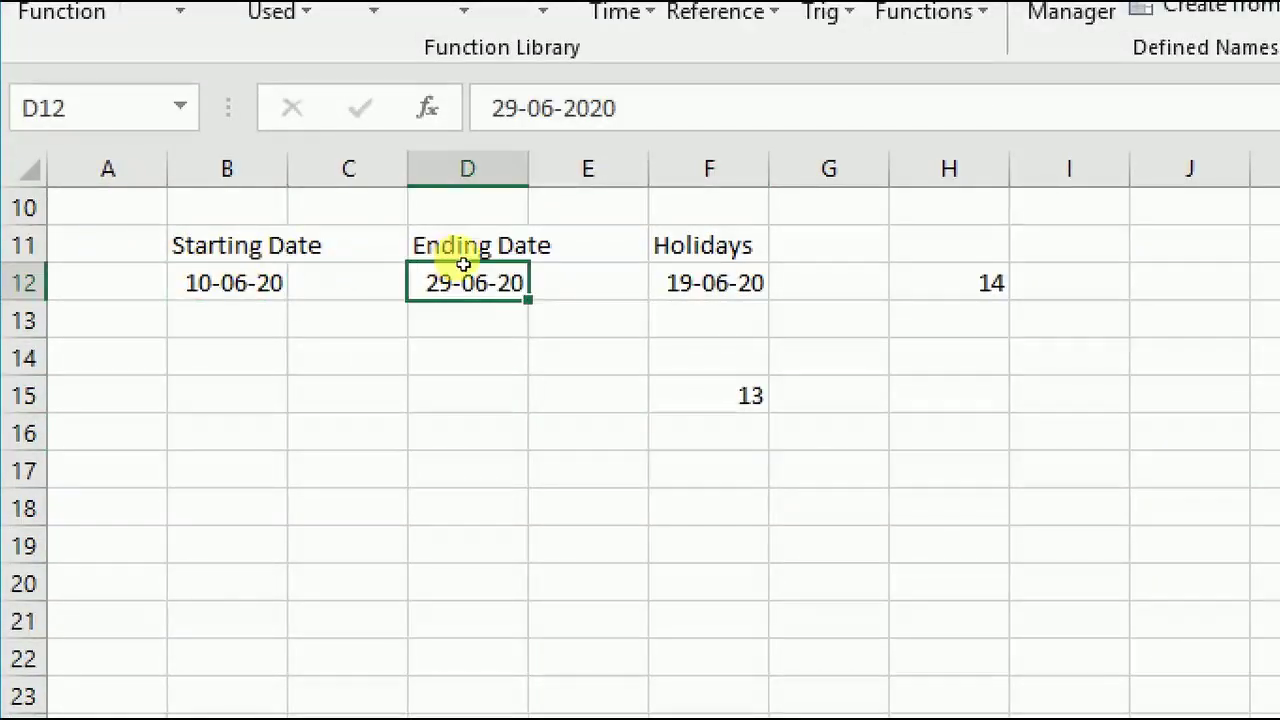
{"action": "key", "text": "Right"}
{"action": "key", "text": "Right"}
{"action": "key", "text": "Right"}
{"action": "key", "text": "ctrl+Page_Down"}
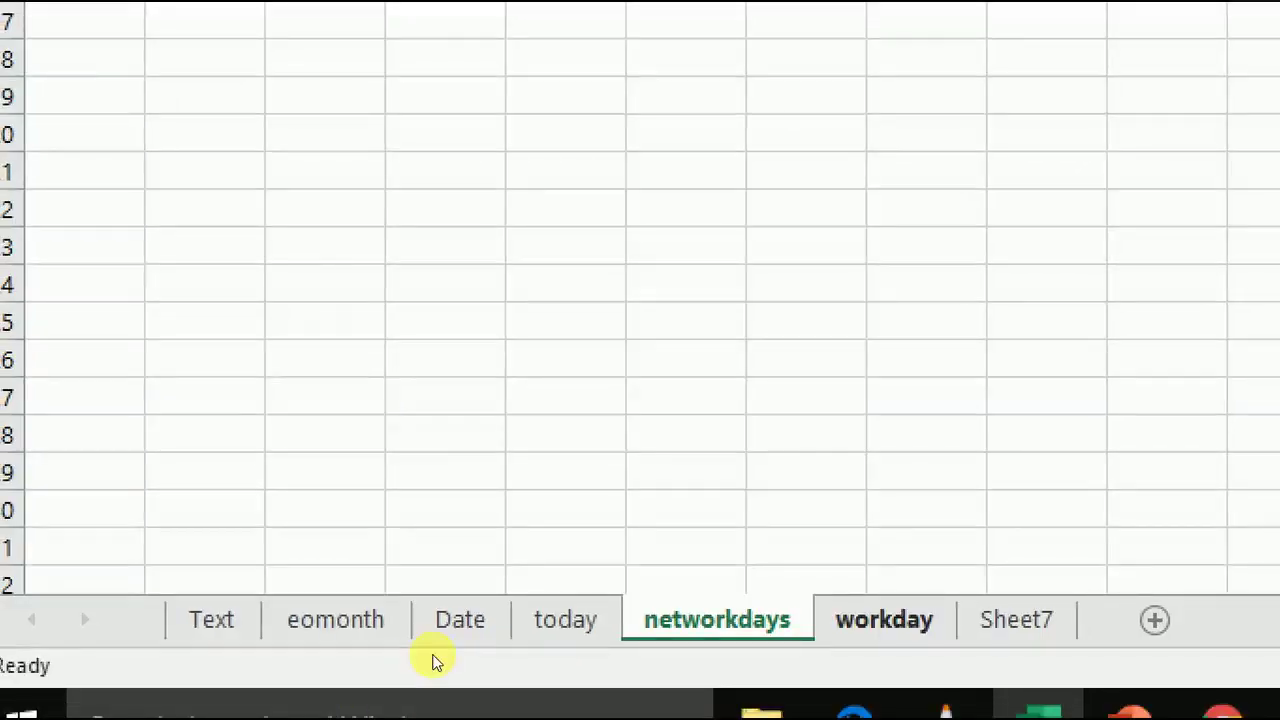
Clear the existing WORKDAY result from the Next working Day cell E5.
{"action": "left_click", "coordinate": [50, 300]}
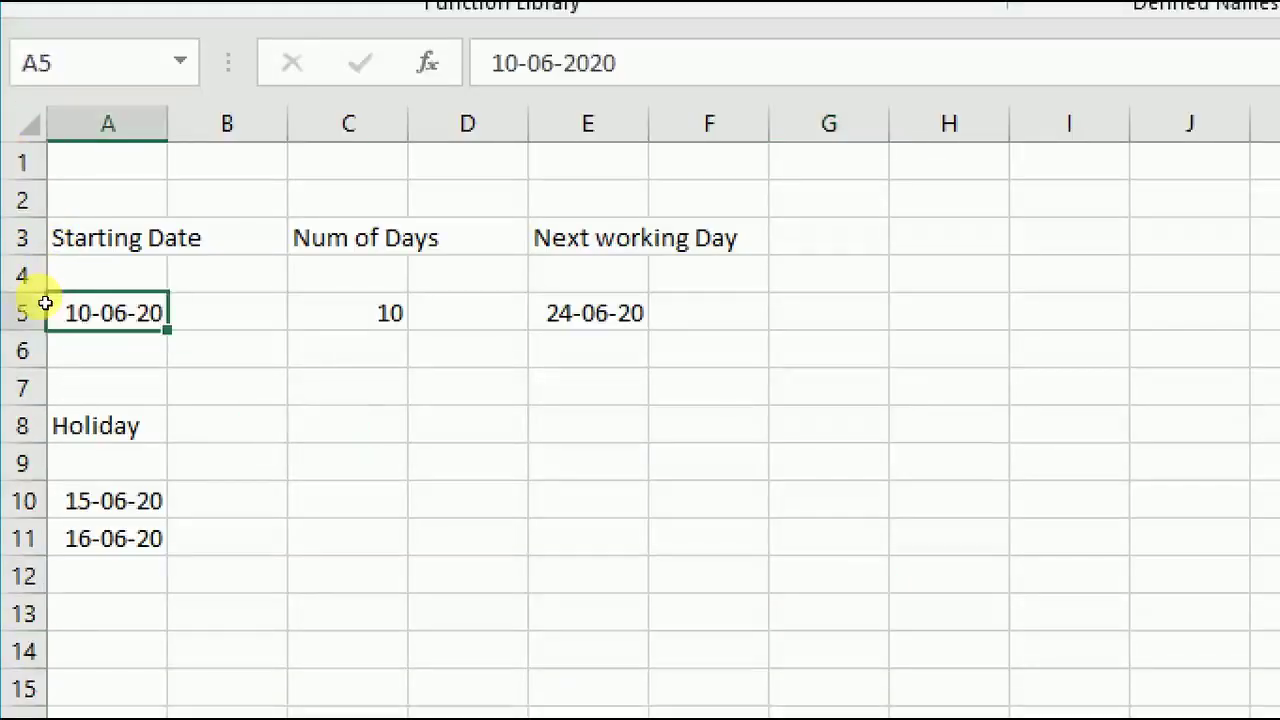
{"action": "key", "text": "Right"}
{"action": "key", "text": "Right"}
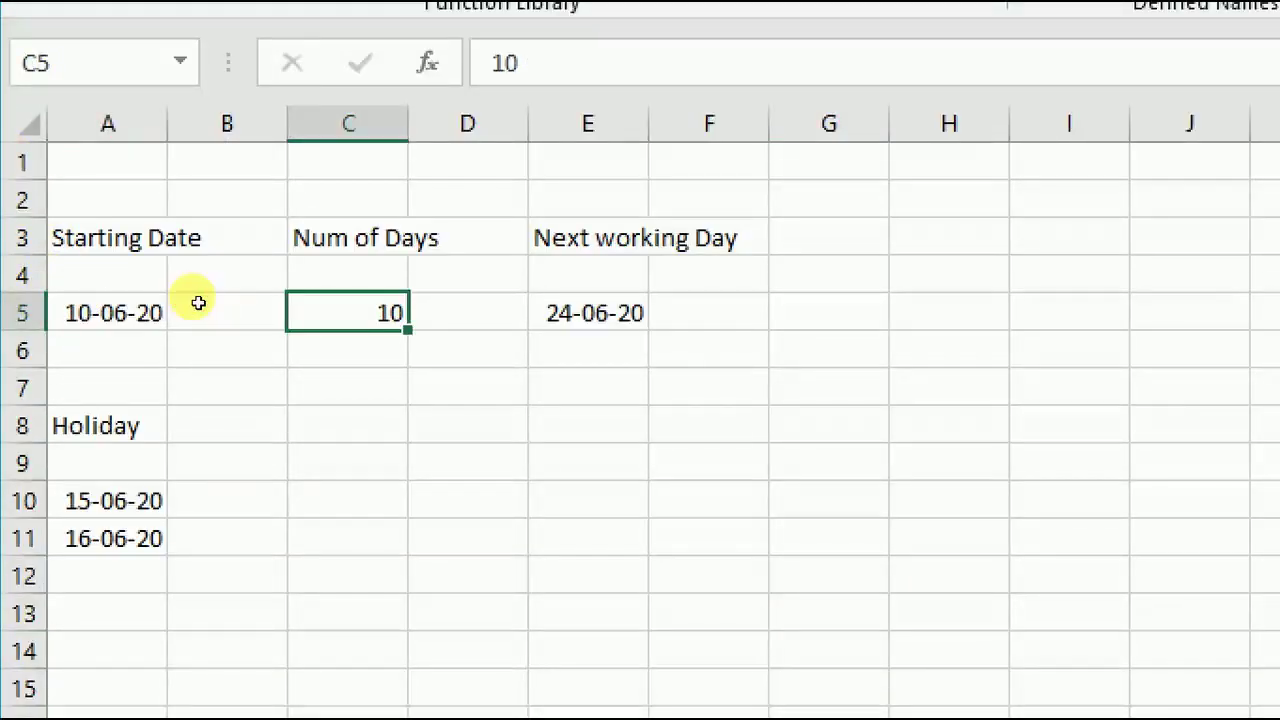
{"action": "key", "text": "Right"}
{"action": "key", "text": "Right"}
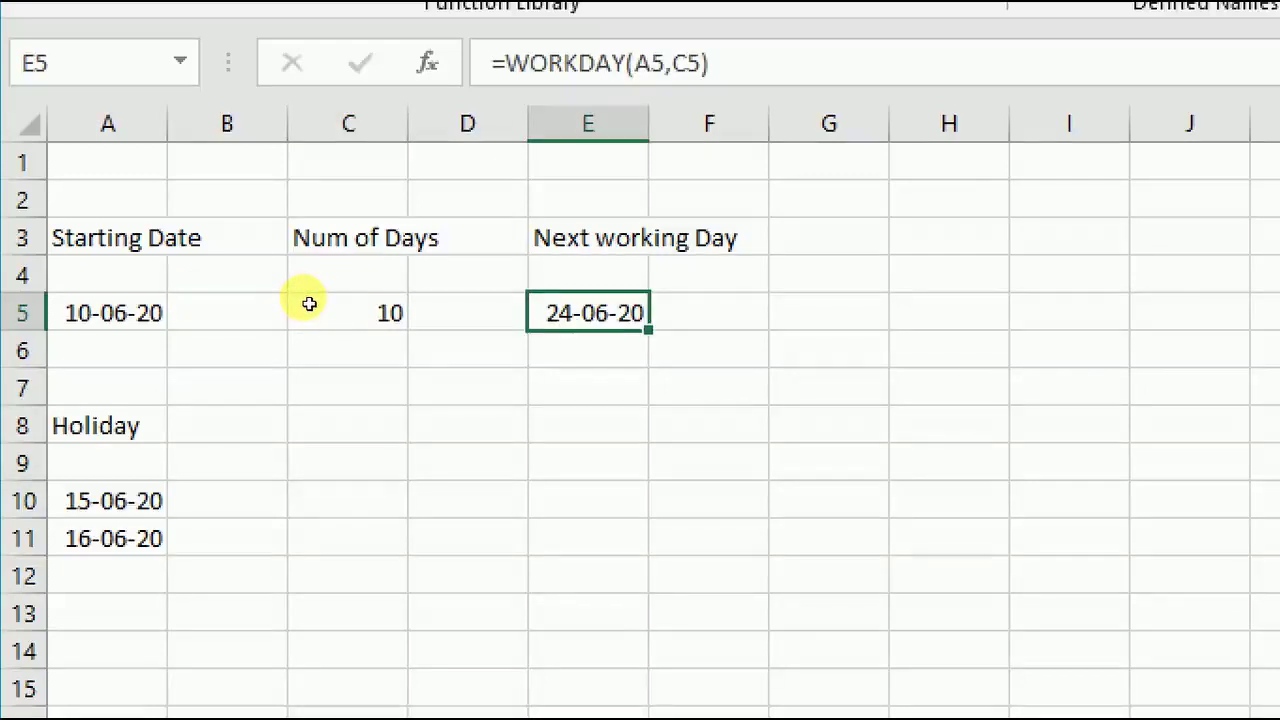
{"action": "key", "text": "Delete"}
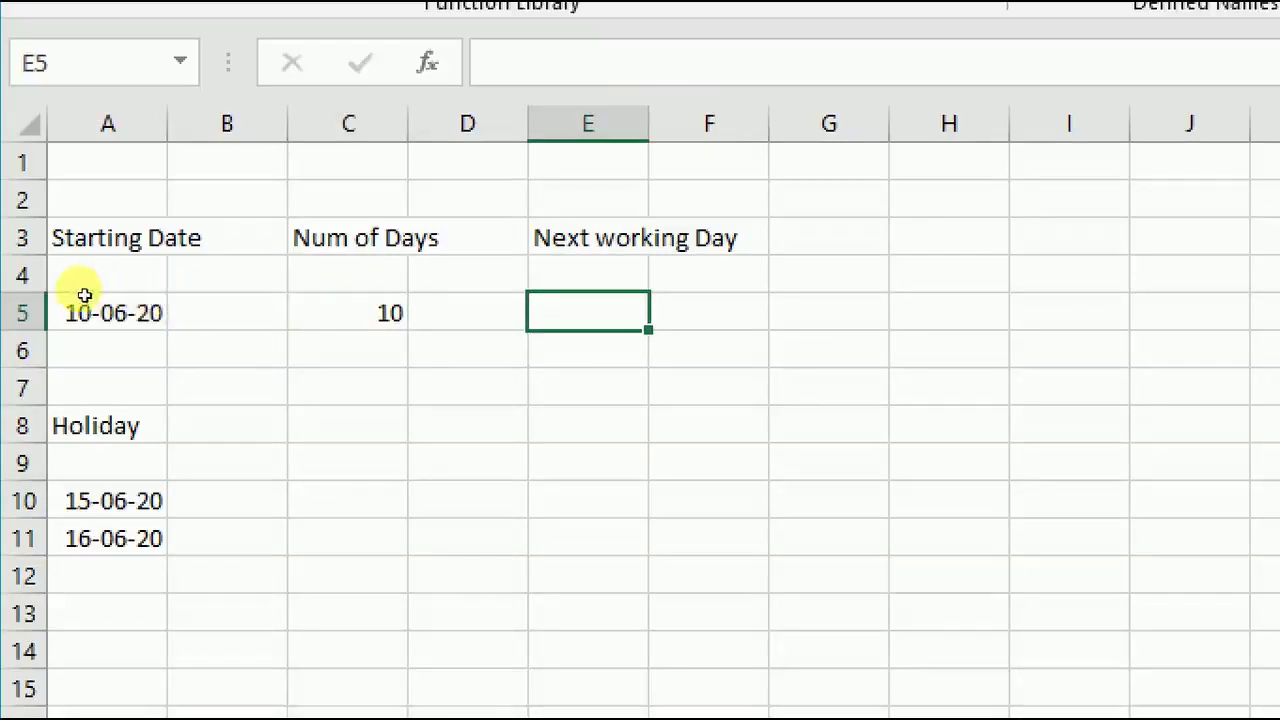
Widen column E so the Next working Day heading fits.
{"action": "left_click", "coordinate": [74, 299]}
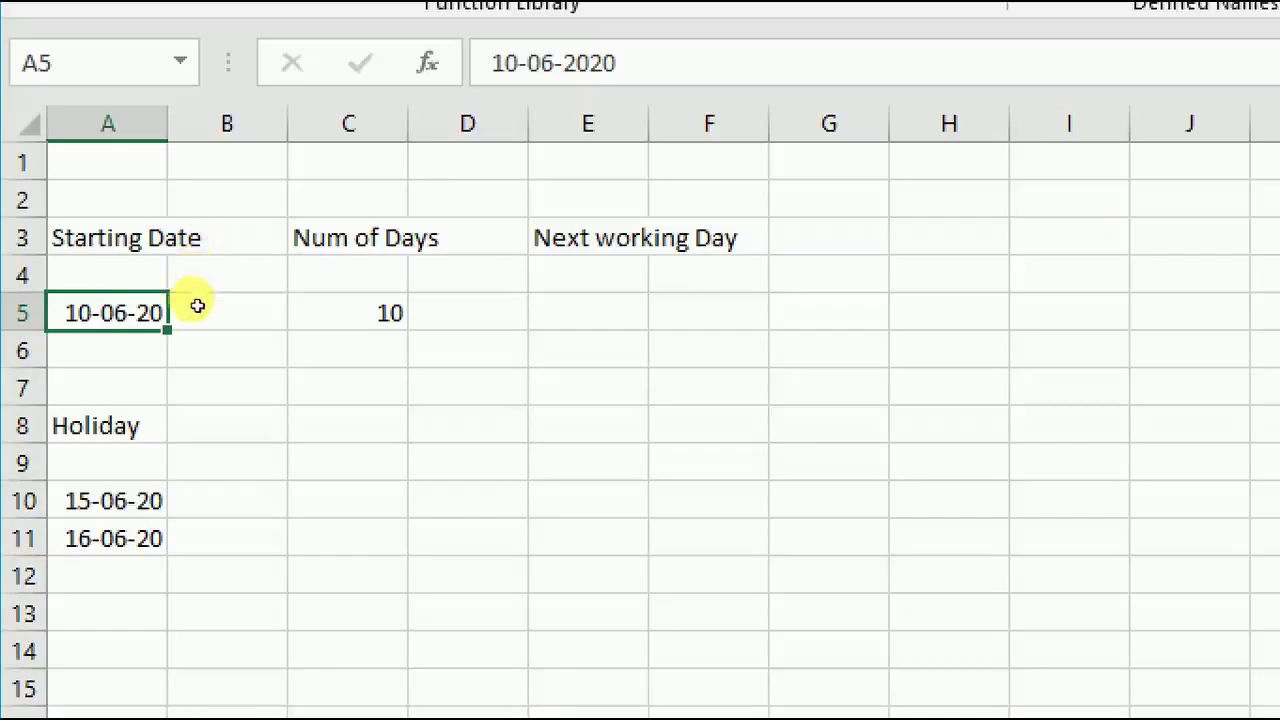
{"action": "key", "text": "Right"}
{"action": "key", "text": "Right"}
{"action": "key", "text": "Right"}
{"action": "key", "text": "Right"}
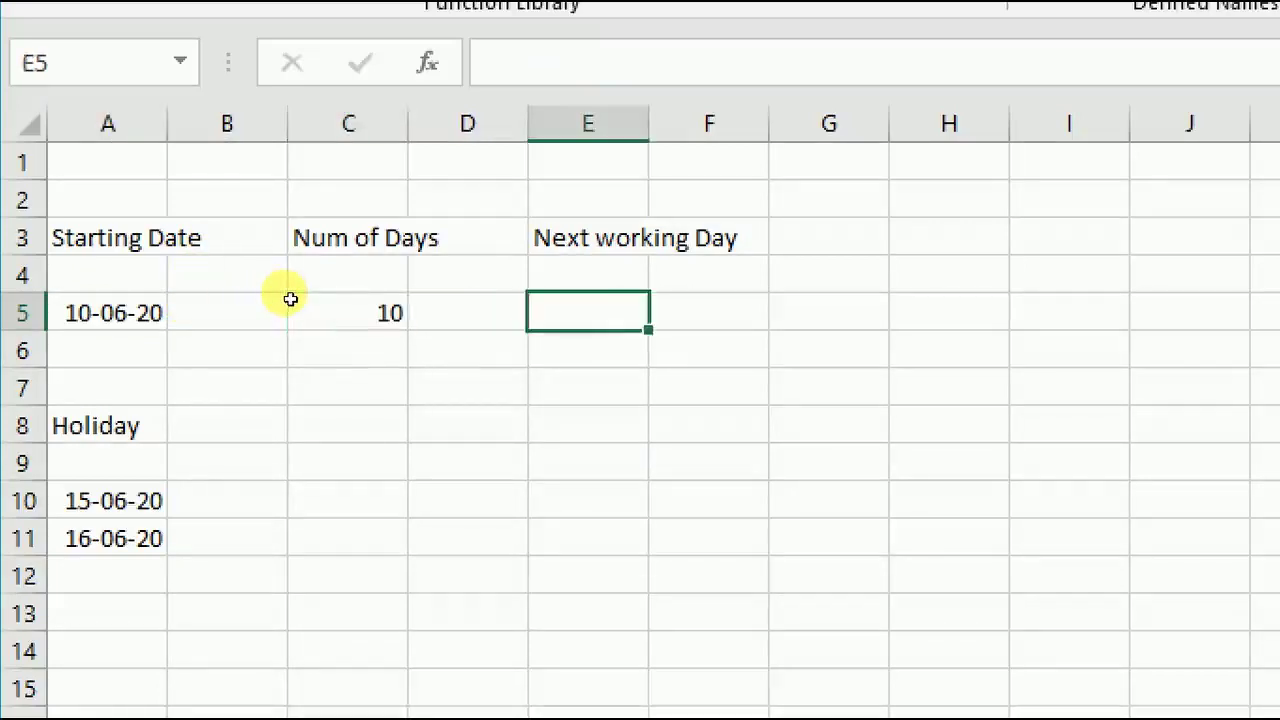
{"action": "left_click_drag", "start_coordinate": [331, 214], "coordinate": [394, 212]}
{"action": "left_click", "coordinate": [63, 304]}
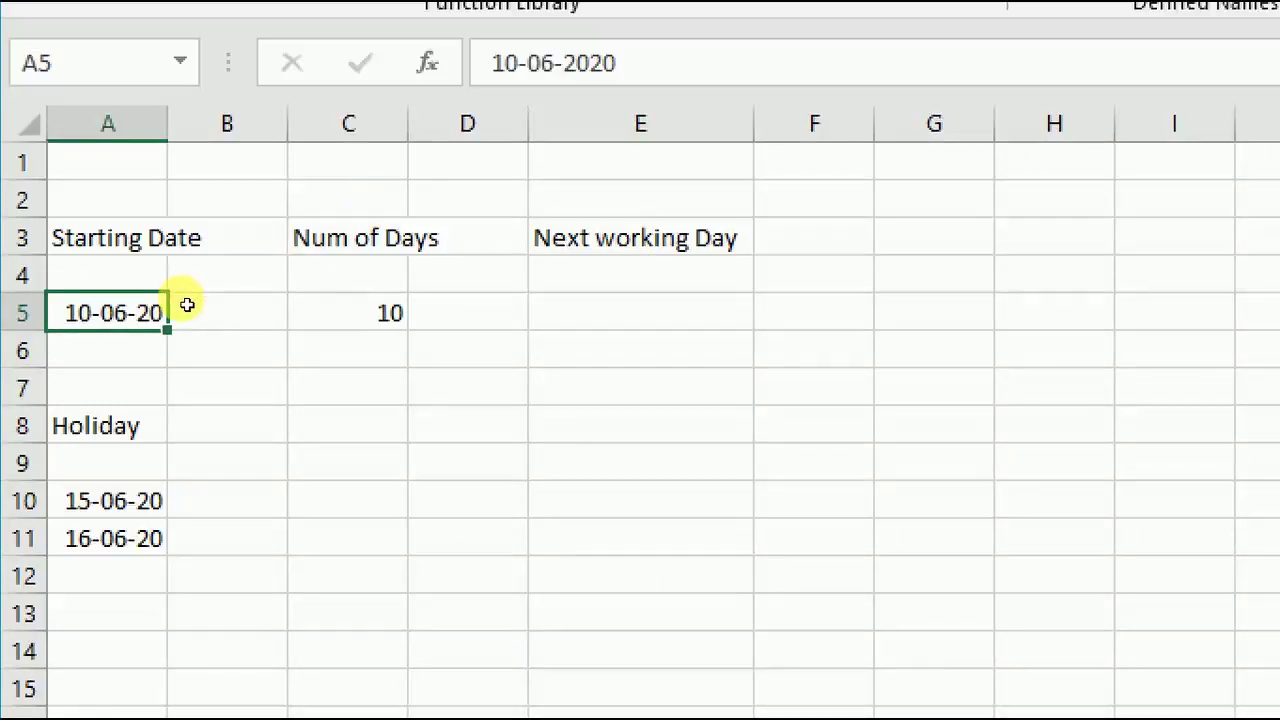
Start a =wo formula in E5, then cancel it and step down.
{"action": "key", "text": "Right"}
{"action": "key", "text": "Right"}
{"action": "key", "text": "Right"}
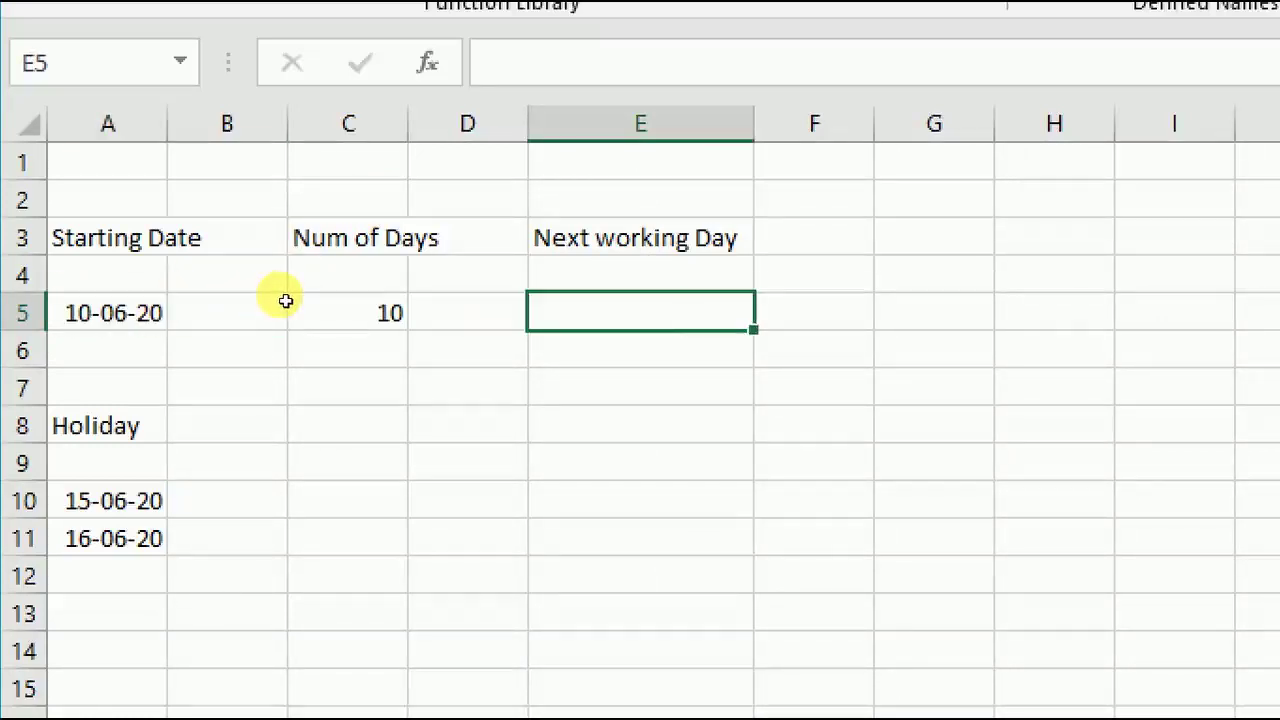
{"action": "type", "text": "=wo"}
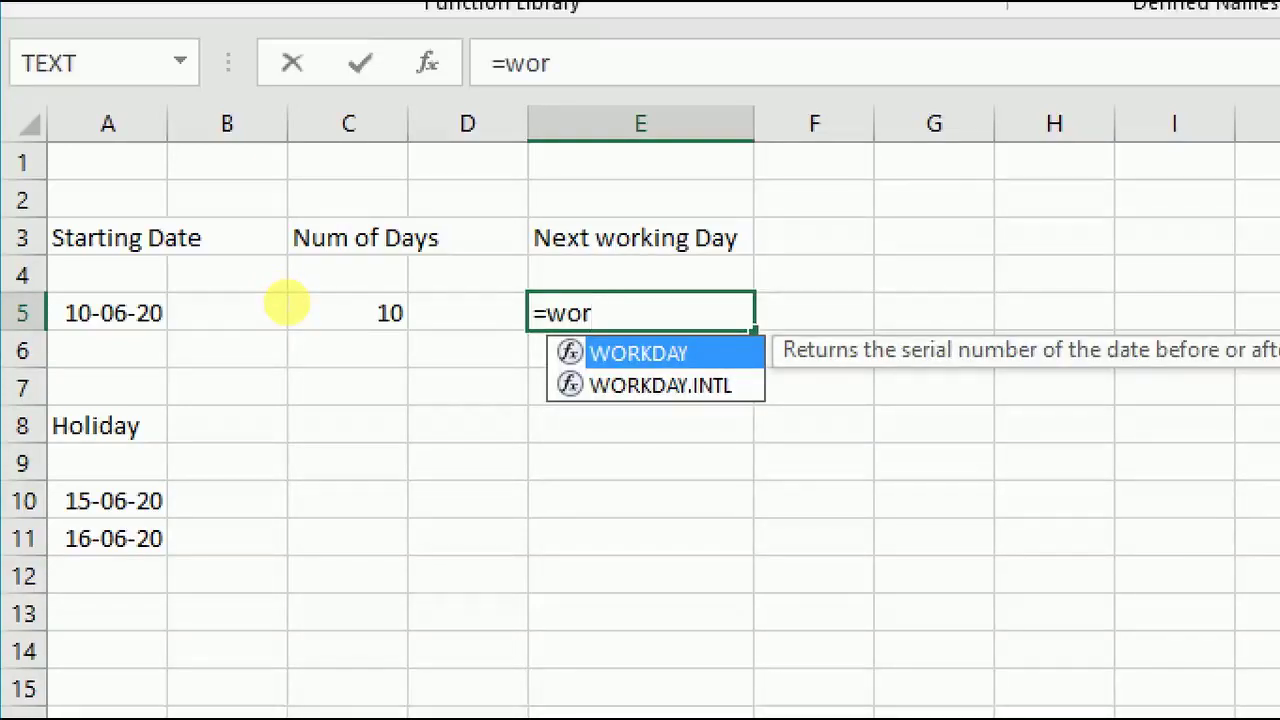
{"action": "key", "text": "Escape"}
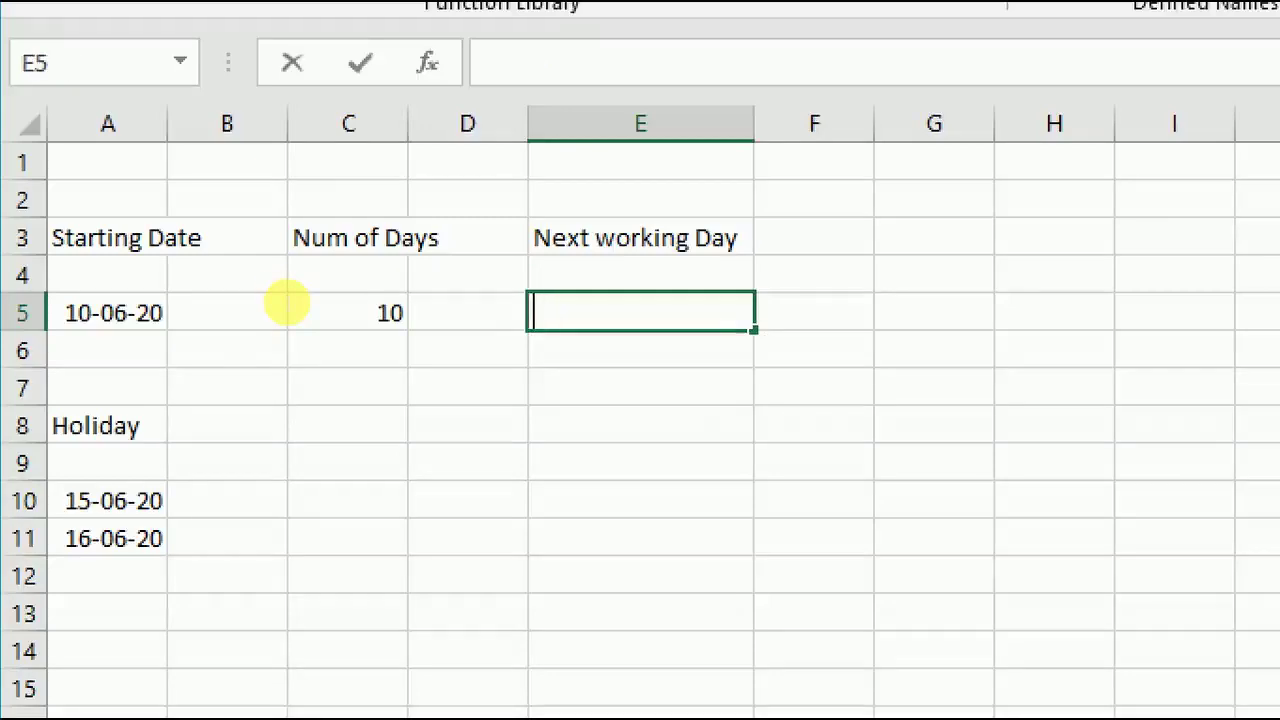
{"action": "key", "text": "Return"}
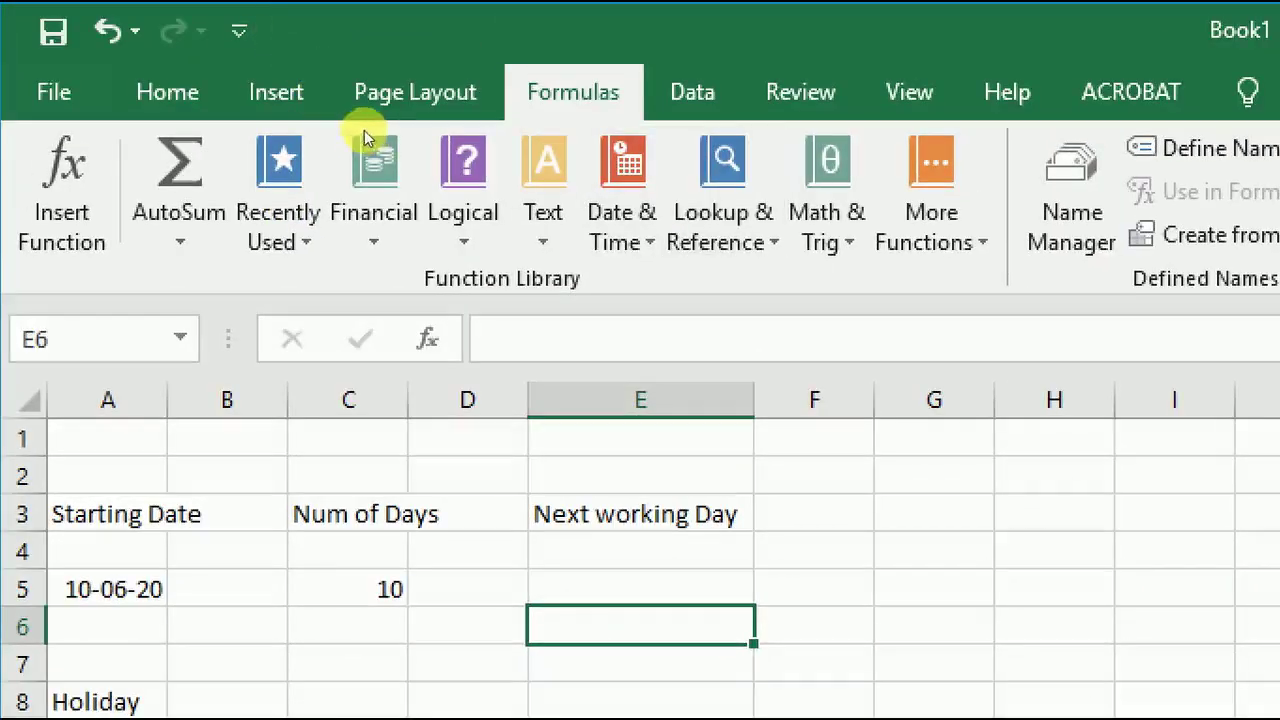
{"action": "left_click", "coordinate": [621, 228]}
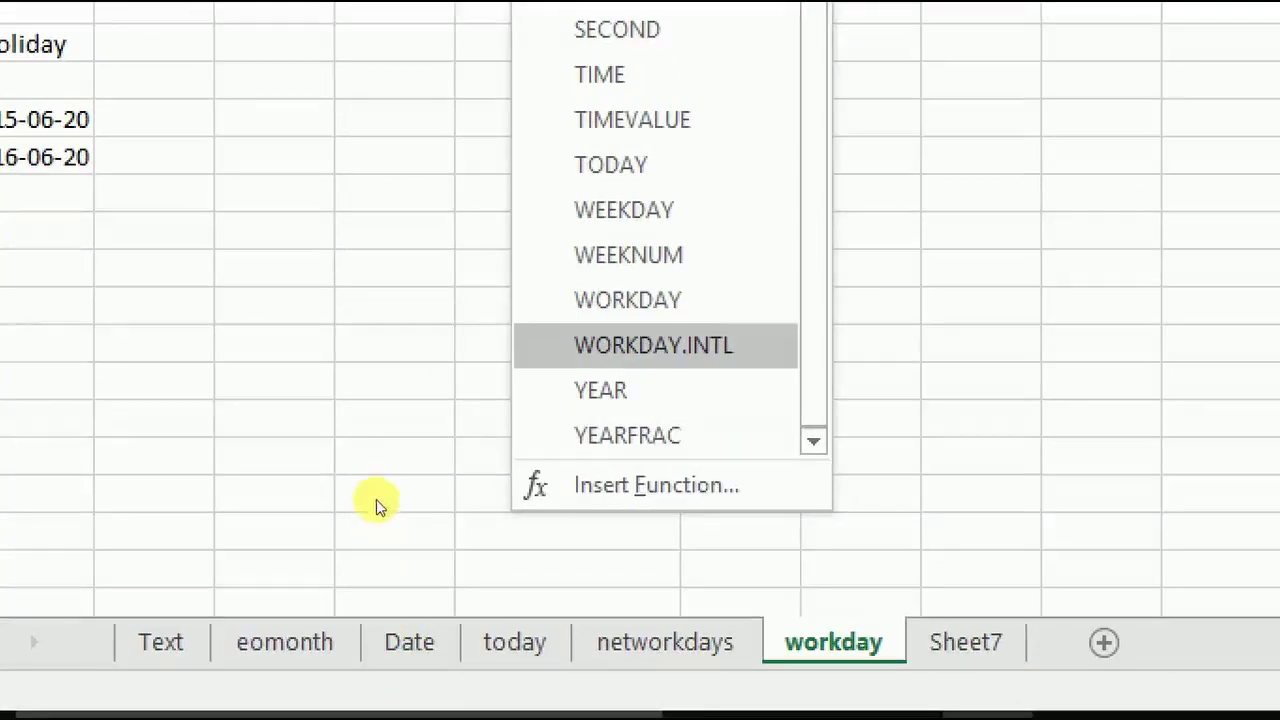
{"action": "key", "text": "Up"}
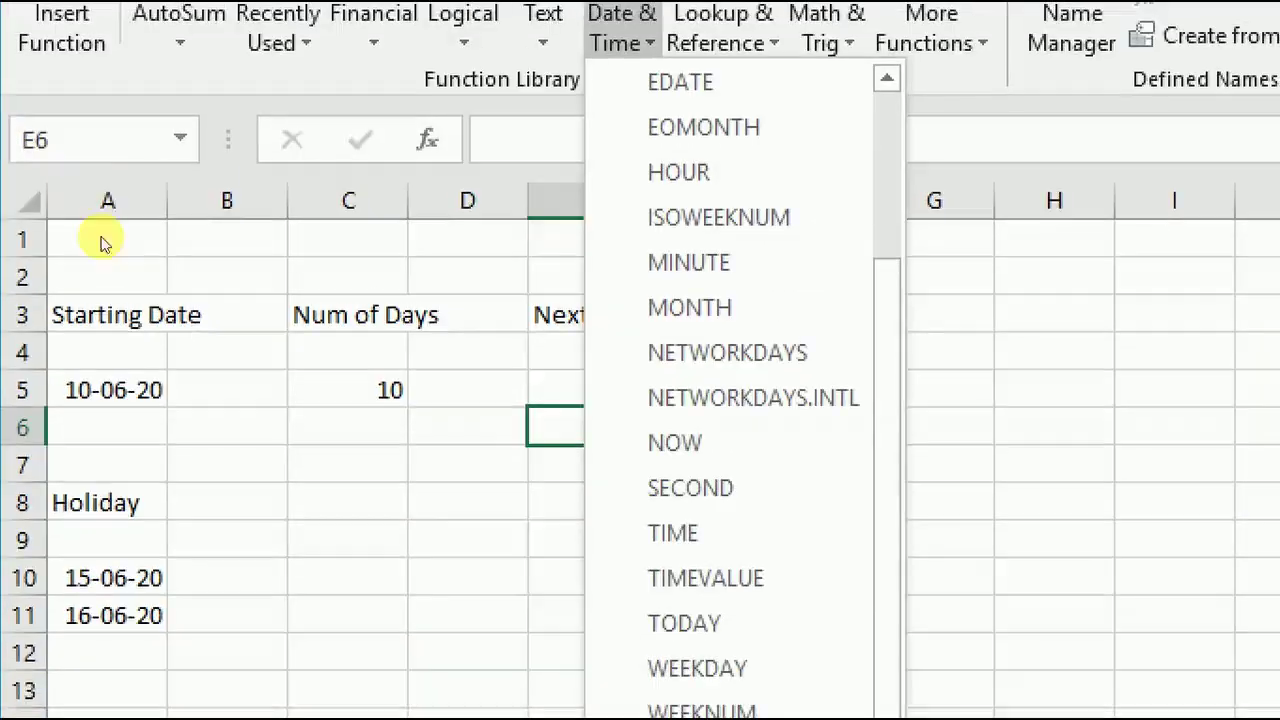
Enter =WORKDAY(A5,C5) in E5, returning 24-06-20 for 10 workdays after 10-06-20.
{"action": "left_click", "coordinate": [192, 312]}
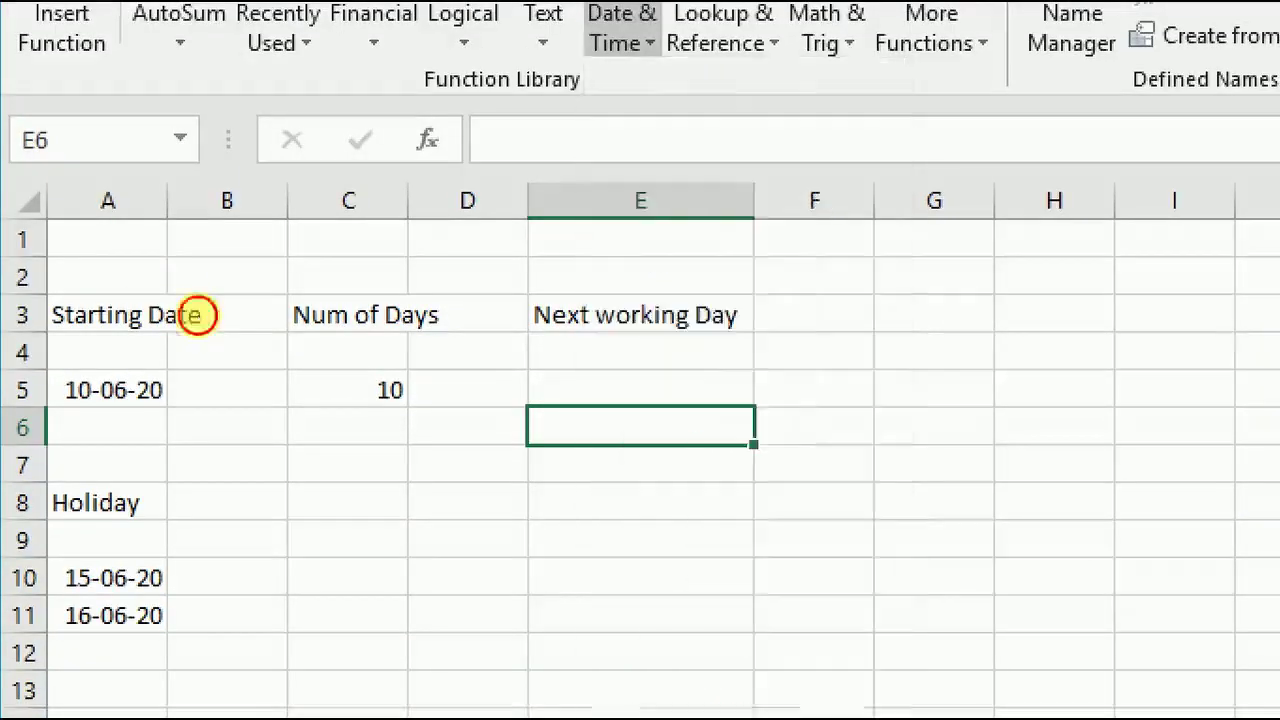
{"action": "key", "text": "Up"}
{"action": "type", "text": "="}
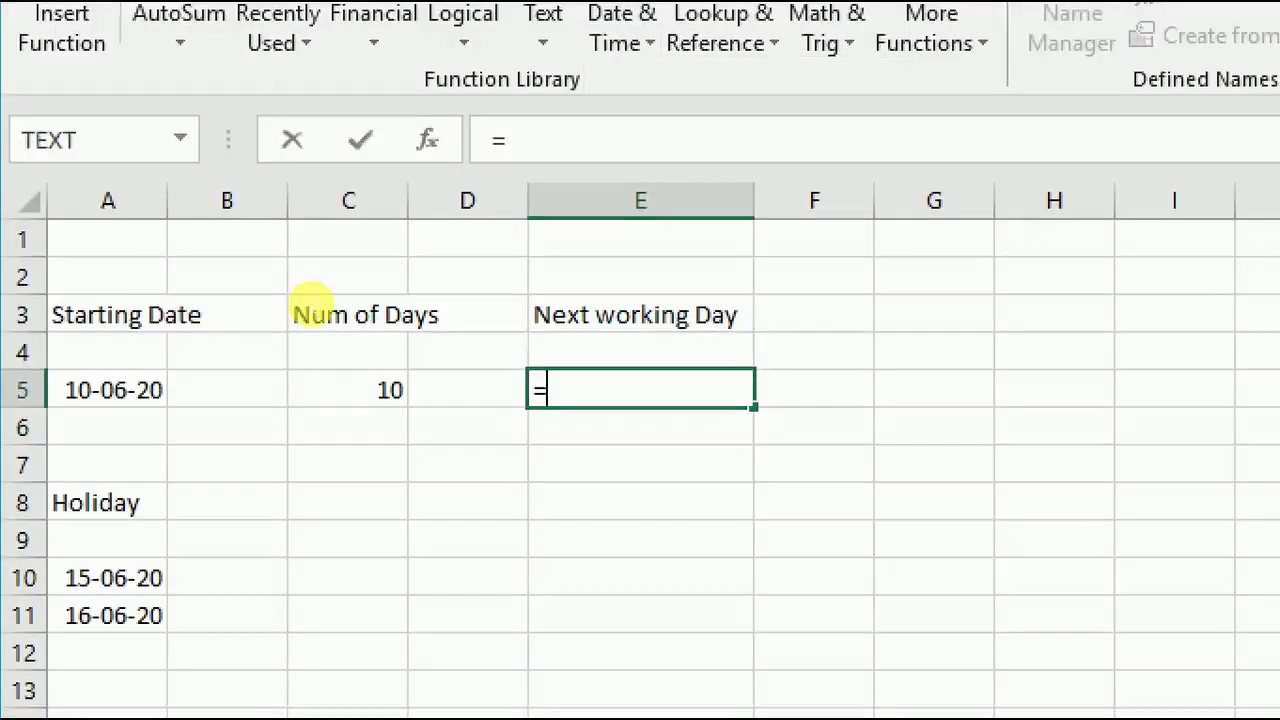
{"action": "type", "text": "wor"}
{"action": "key", "text": "Tab"}
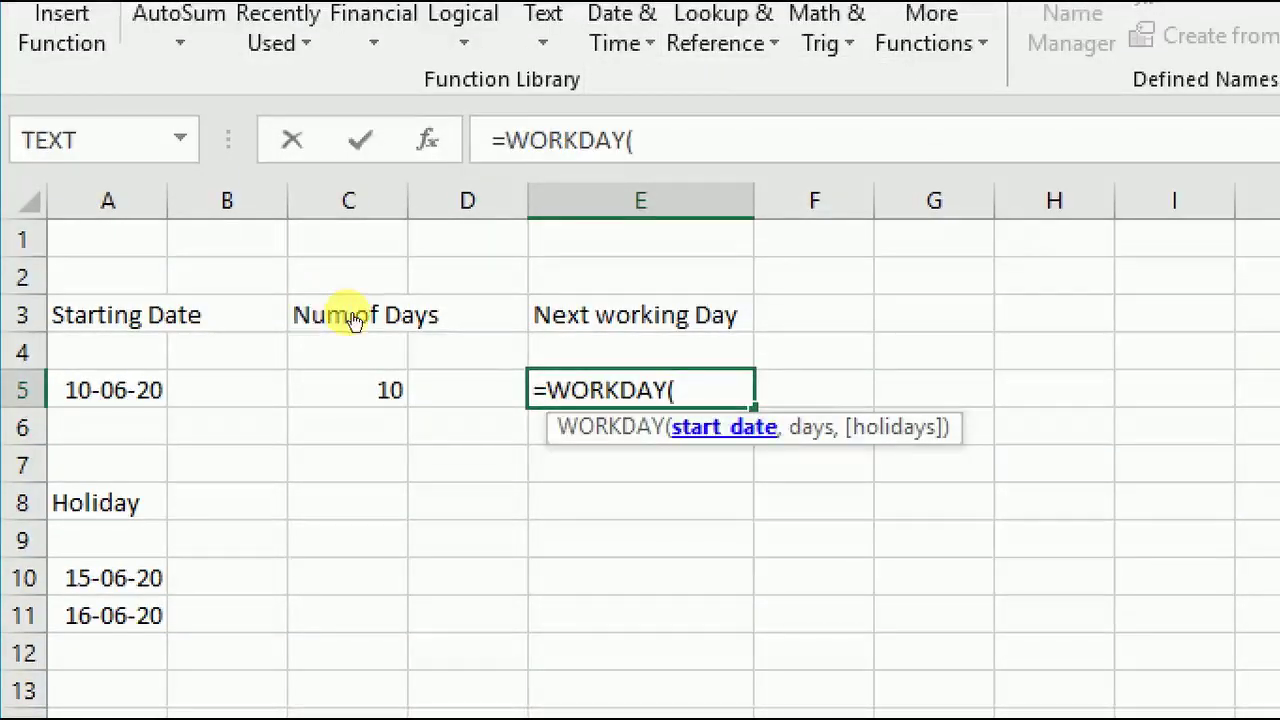
{"action": "key", "text": "Left"}
{"action": "key", "text": "Left"}
{"action": "key", "text": "Left"}
{"action": "type", "text": ","}
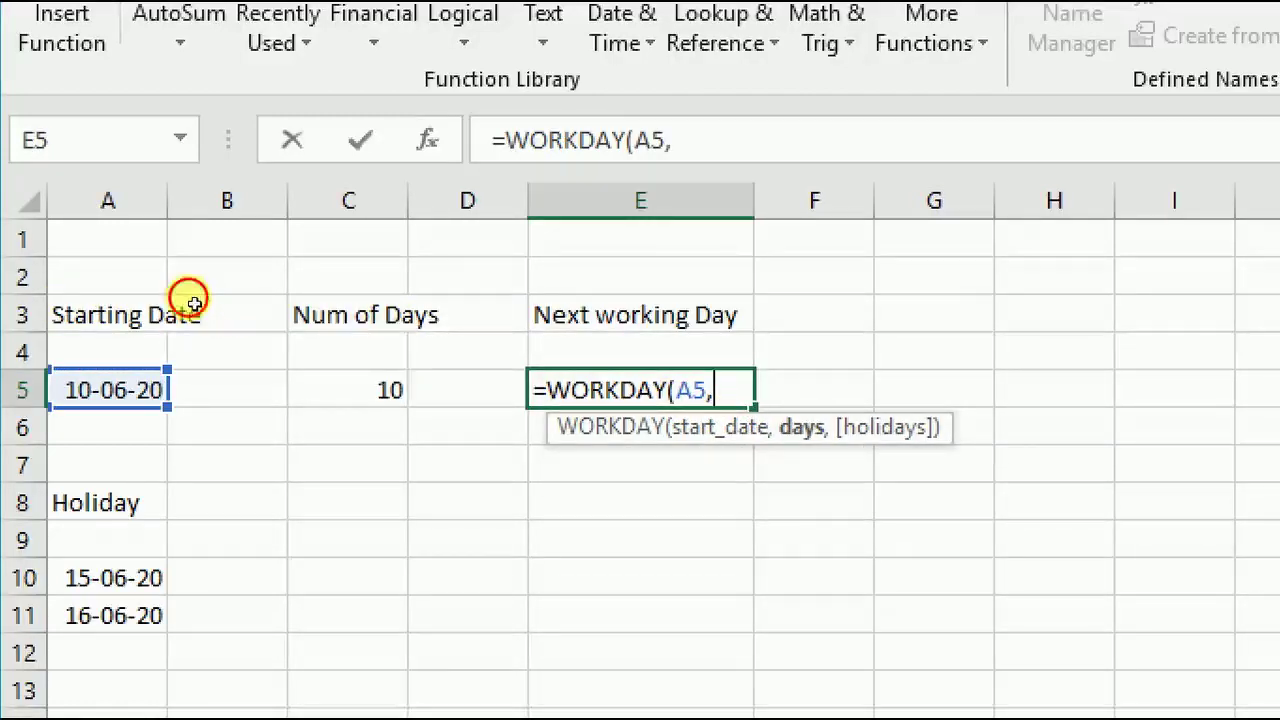
{"action": "key", "text": "Left"}
{"action": "key", "text": "Left"}
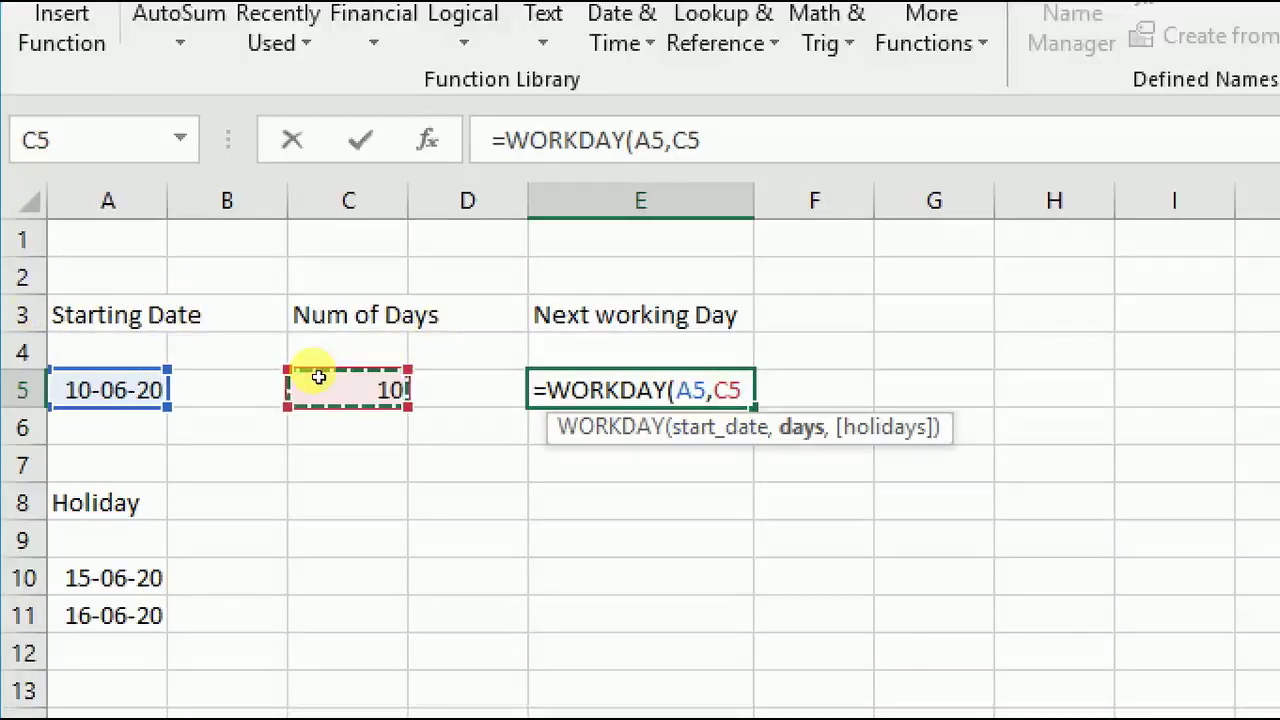
{"action": "key", "text": "Return"}
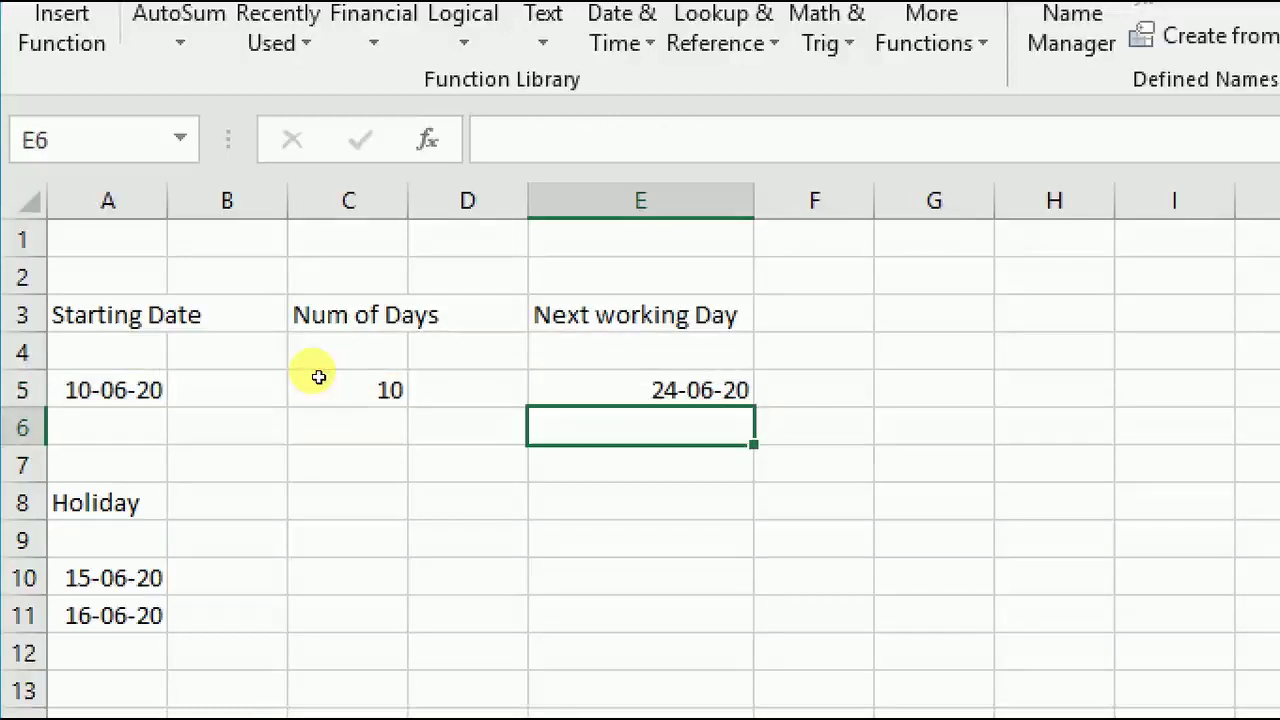
Review the start date in A5, days in C5 and the WORKDAY result in E5.
{"action": "key", "text": "Up"}
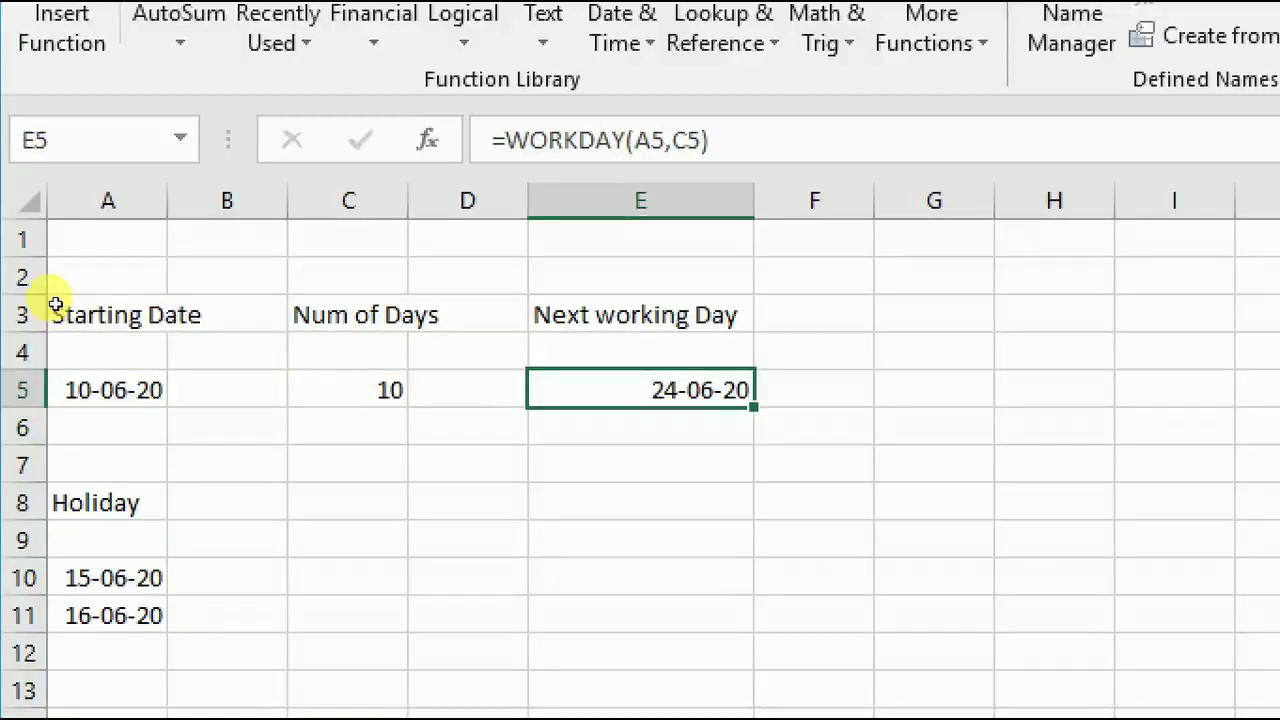
{"action": "key", "text": "Left"}
{"action": "key", "text": "Left"}
{"action": "key", "text": "Left"}
{"action": "key", "text": "Right"}
{"action": "key", "text": "Right"}
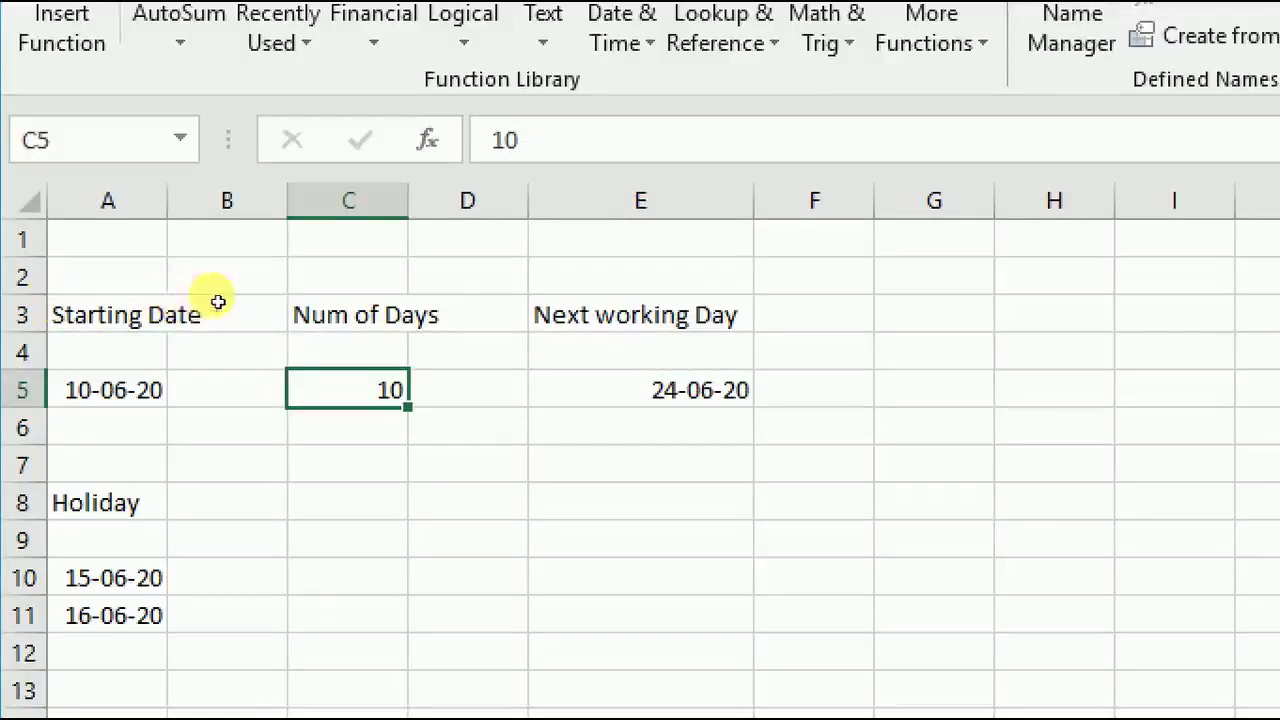
{"action": "key", "text": "Right"}
{"action": "key", "text": "Right"}
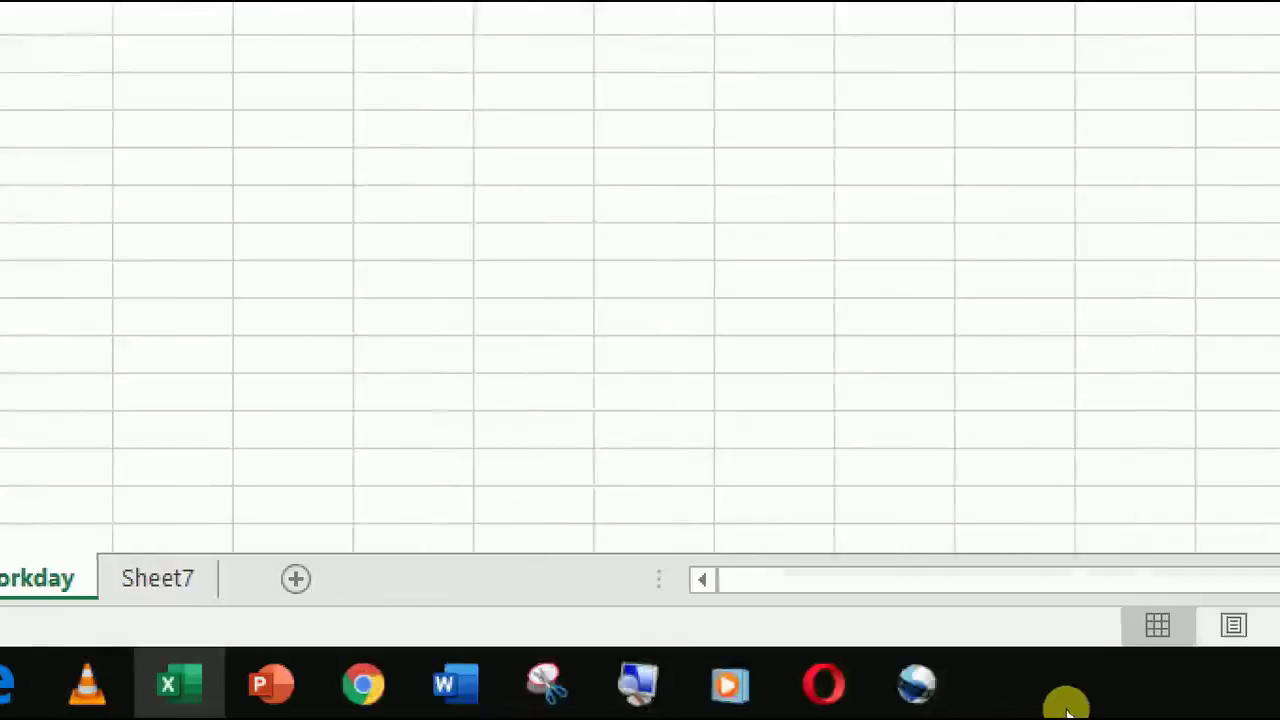
{"action": "left_click", "coordinate": [1190, 690]}
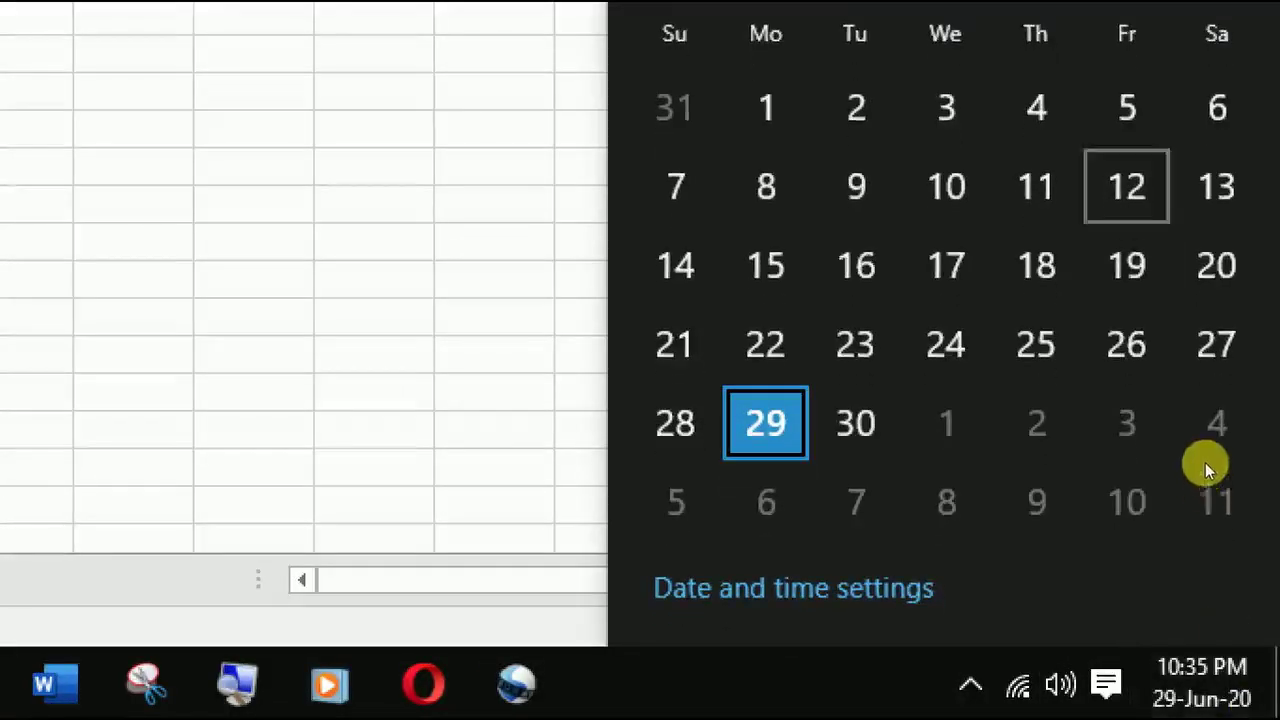
{"action": "key", "text": "Left"}
{"action": "key", "text": "Left"}
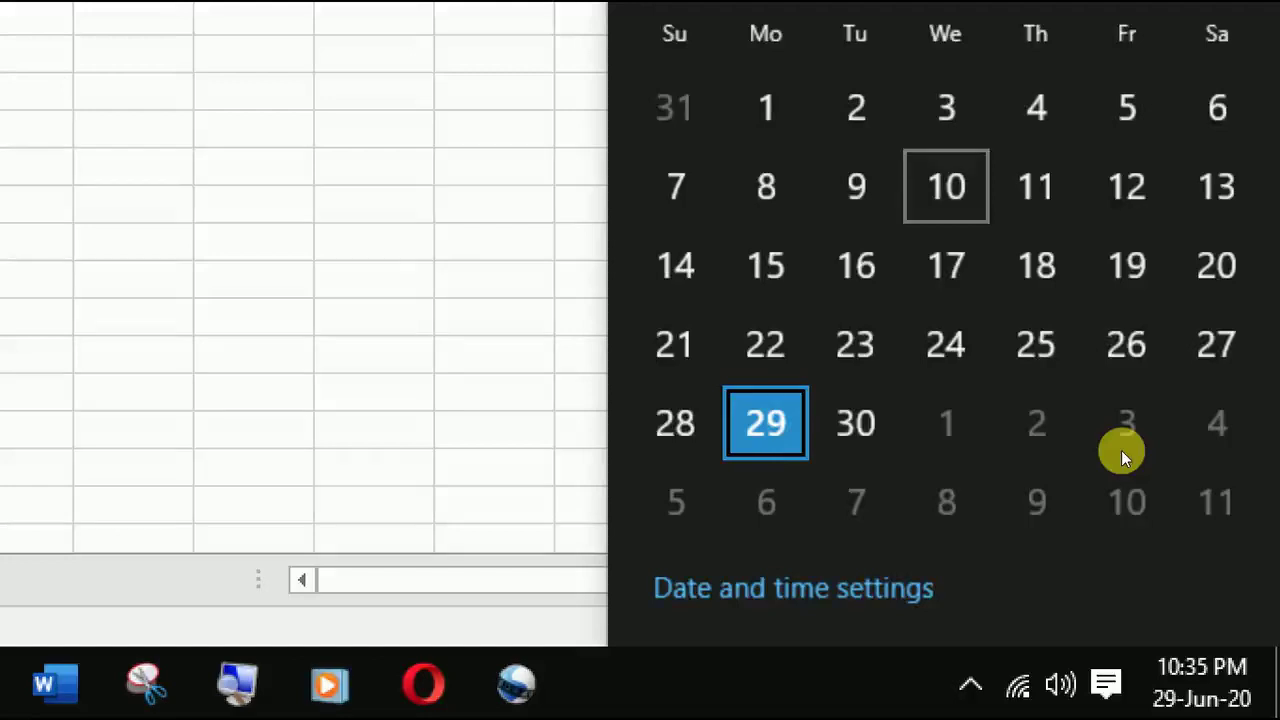
{"action": "key", "text": "Right"}
{"action": "key", "text": "Right"}
{"action": "key", "text": "Right"}
{"action": "key", "text": "Right"}
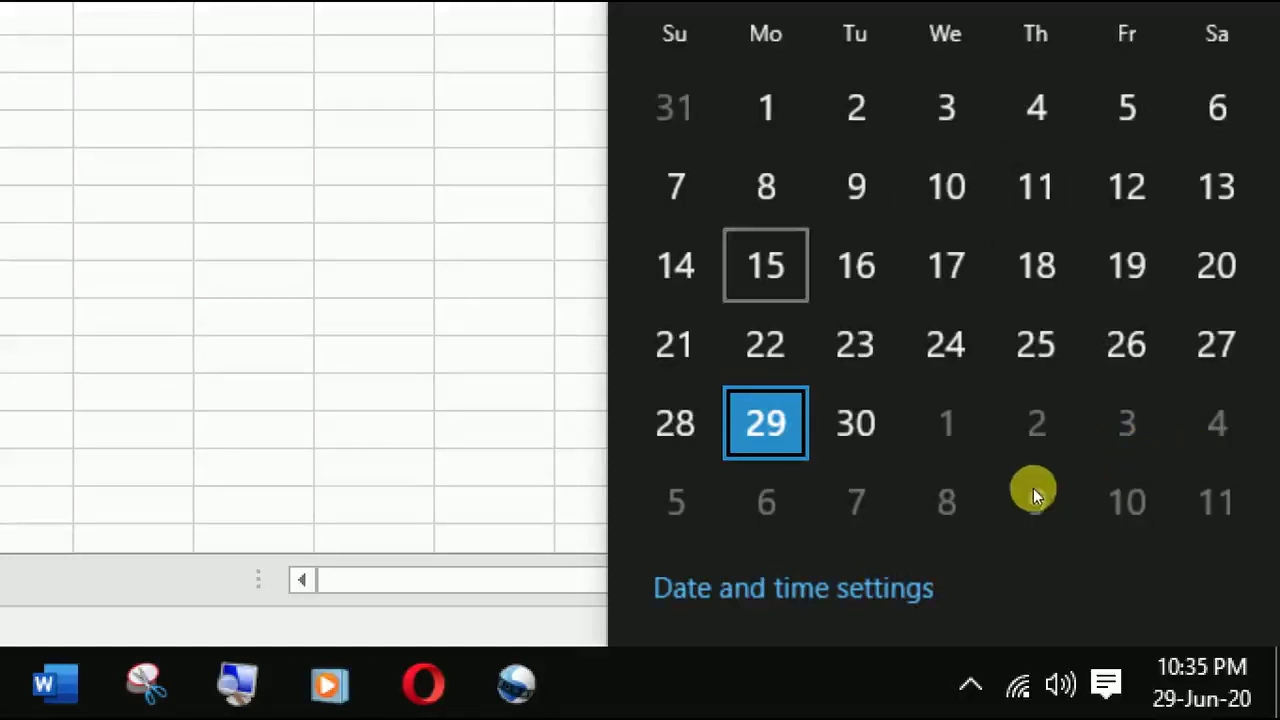
{"action": "key", "text": "Left"}
{"action": "key", "text": "Left"}
{"action": "key", "text": "Right"}
{"action": "key", "text": "Left"}
{"action": "key", "text": "Left"}
{"action": "key", "text": "Left"}
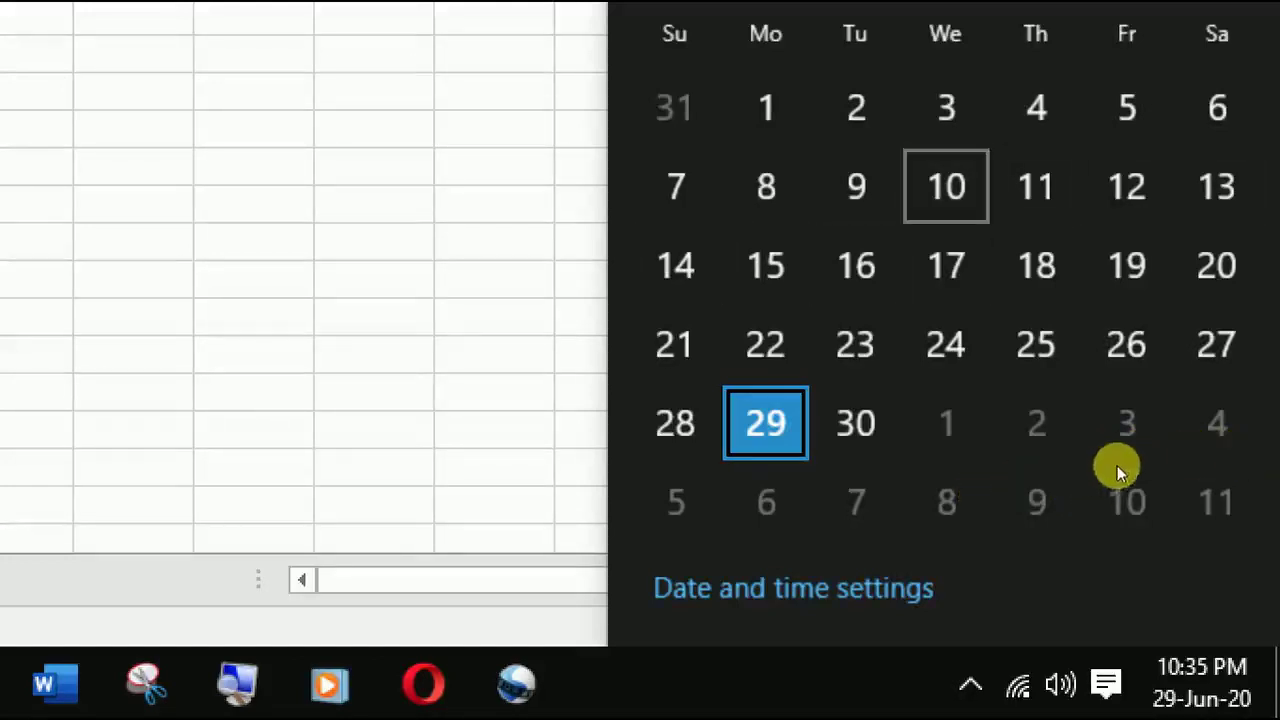
{"action": "key", "text": "Right"}
{"action": "key", "text": "Right"}
{"action": "key", "text": "Right"}
{"action": "key", "text": "Right"}
{"action": "key", "text": "Right"}
{"action": "key", "text": "Left"}
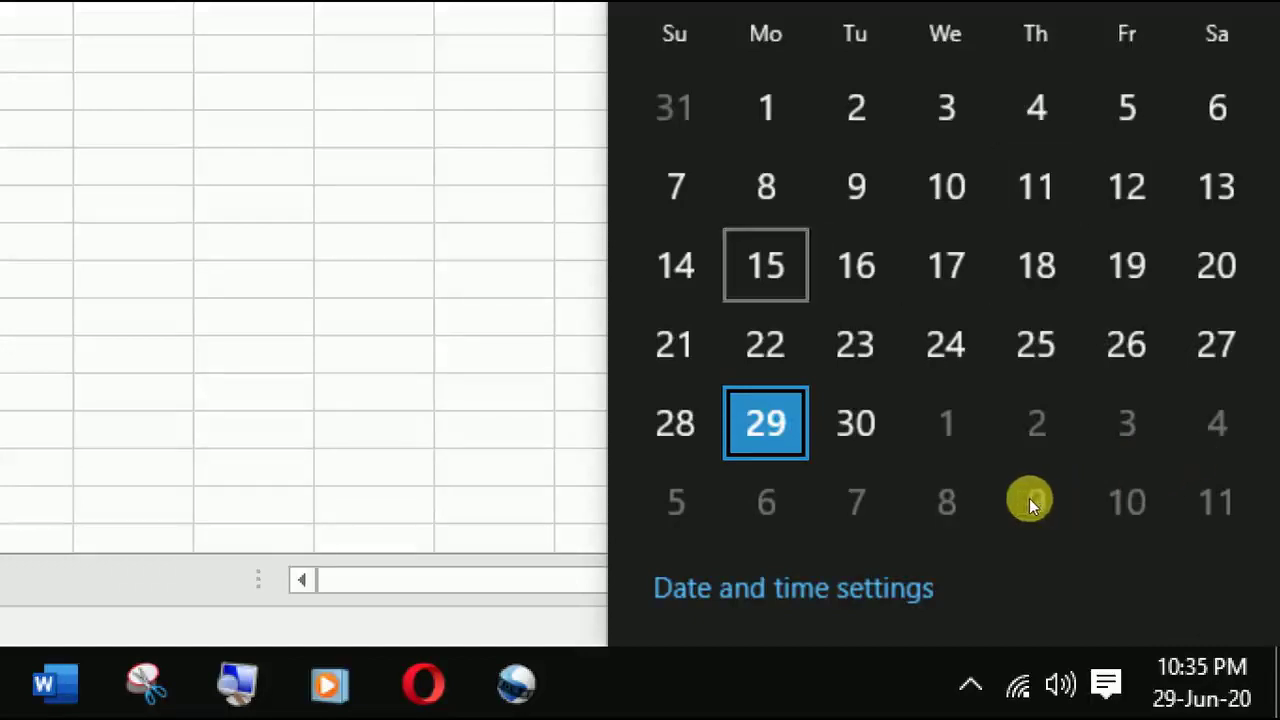
{"action": "key", "text": "Right"}
{"action": "key", "text": "Right"}
{"action": "key", "text": "Right"}
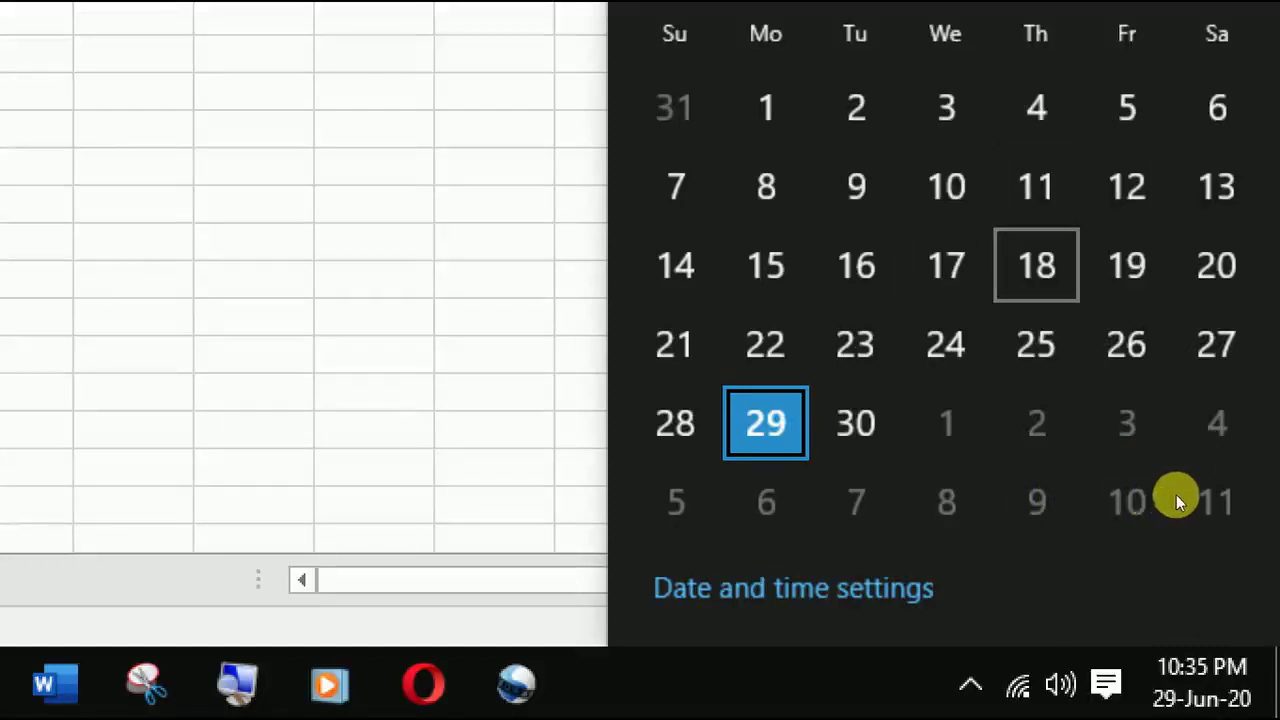
{"action": "key", "text": "Right"}
{"action": "key", "text": "Right"}
{"action": "key", "text": "Right"}
{"action": "key", "text": "Right"}
{"action": "key", "text": "Left"}
{"action": "key", "text": "Right"}
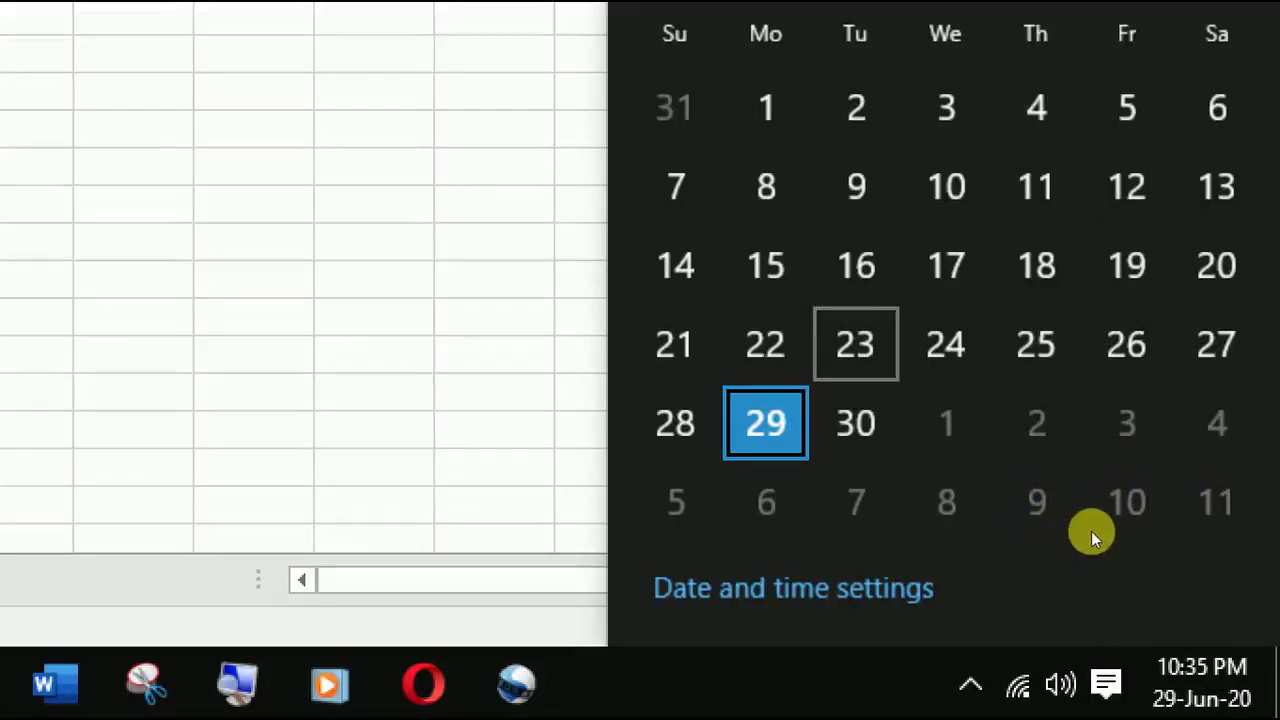
{"action": "key", "text": "Right"}
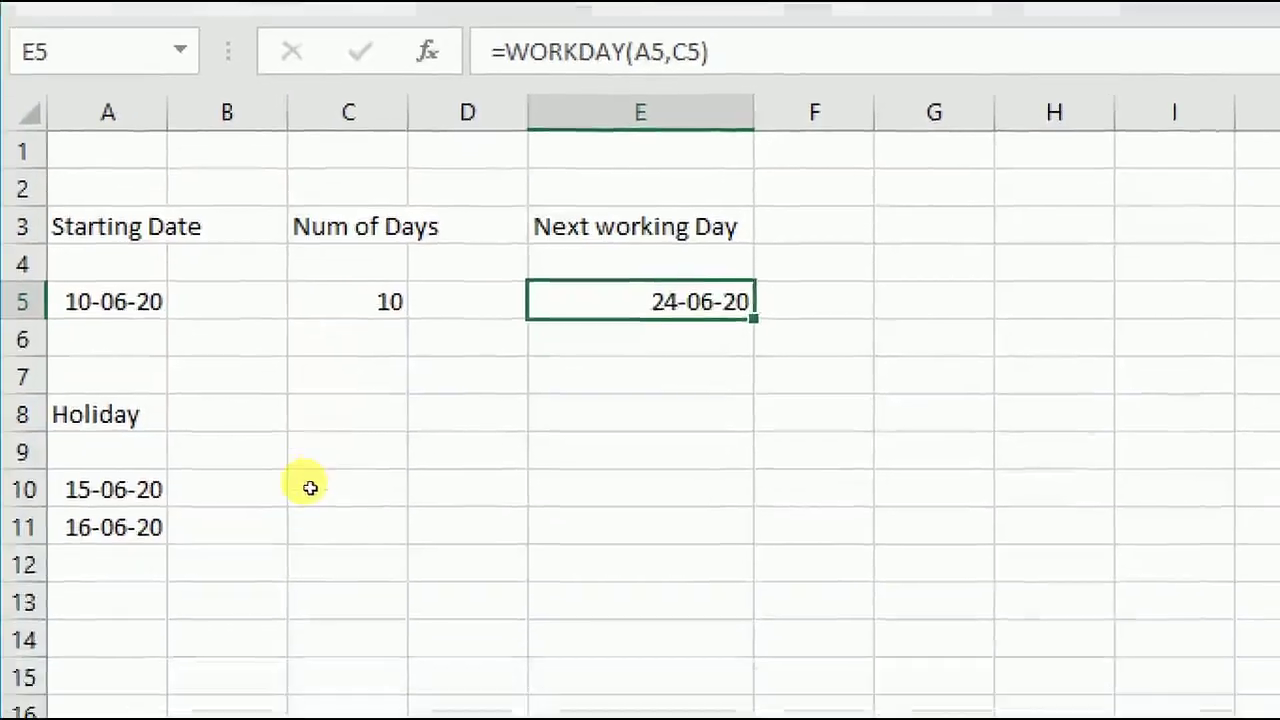
Enter =WORKDAY(A5,C5,A10:A11) in E9 to skip both holidays, giving serial 44008.
{"action": "key", "text": "Down"}
{"action": "key", "text": "Down"}
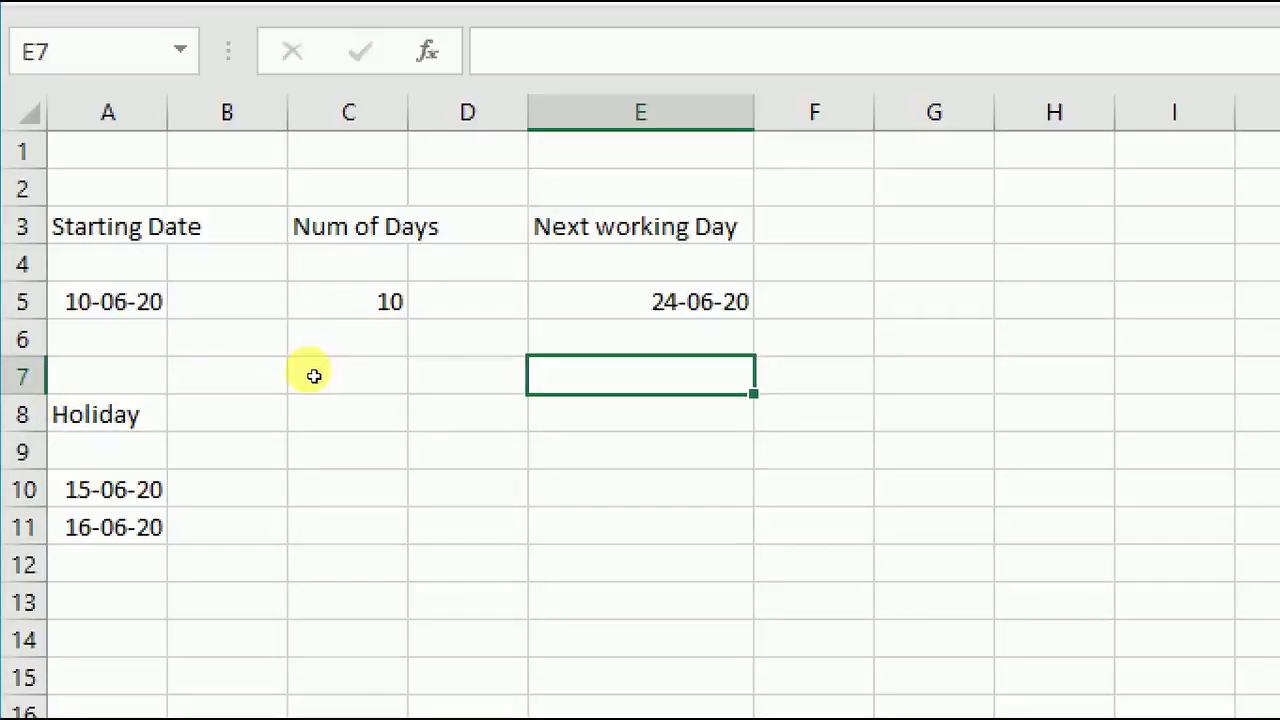
{"action": "key", "text": "Down"}
{"action": "key", "text": "Down"}
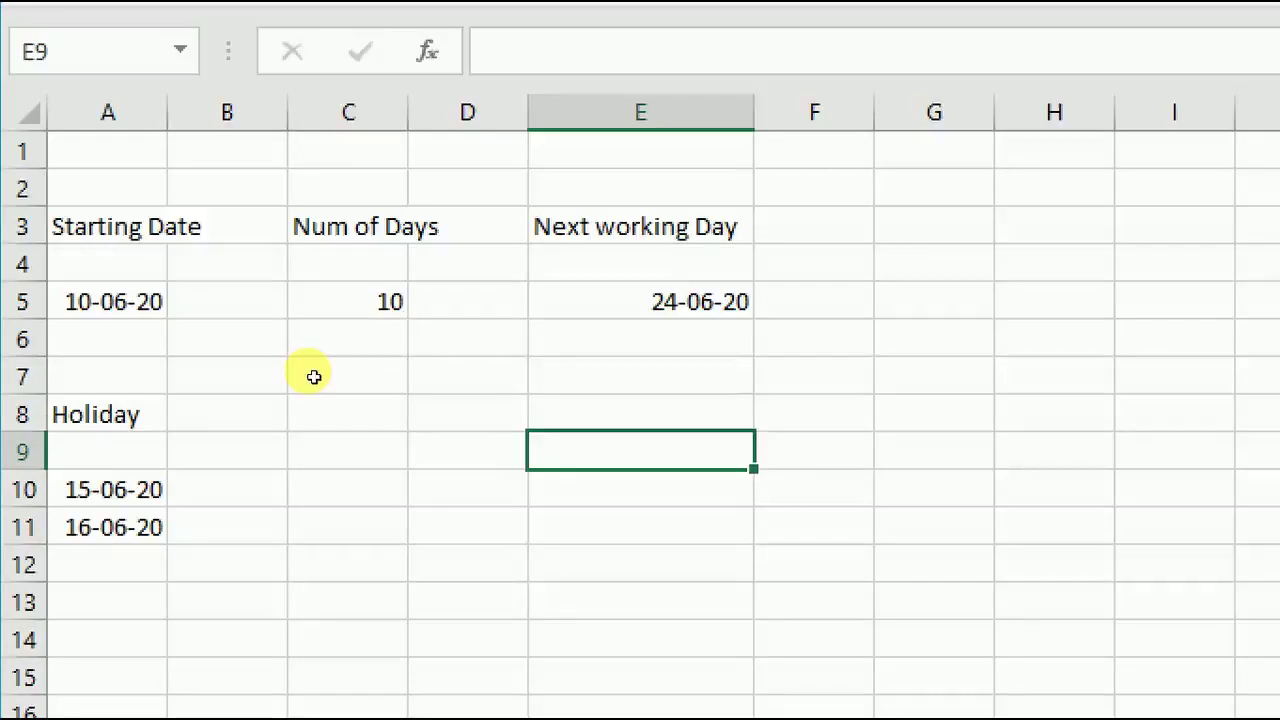
{"action": "type", "text": "=wor"}
{"action": "key", "text": "Tab"}
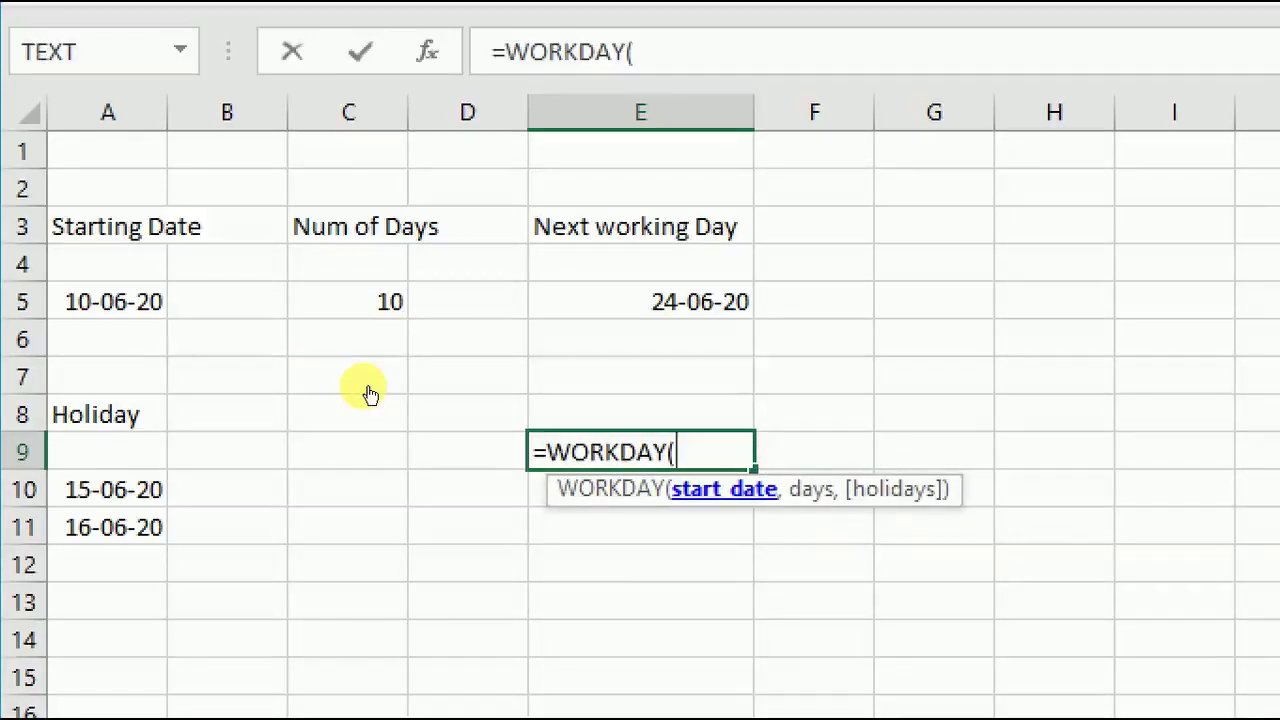
{"action": "left_click", "coordinate": [70, 301]}
{"action": "type", "text": ","}
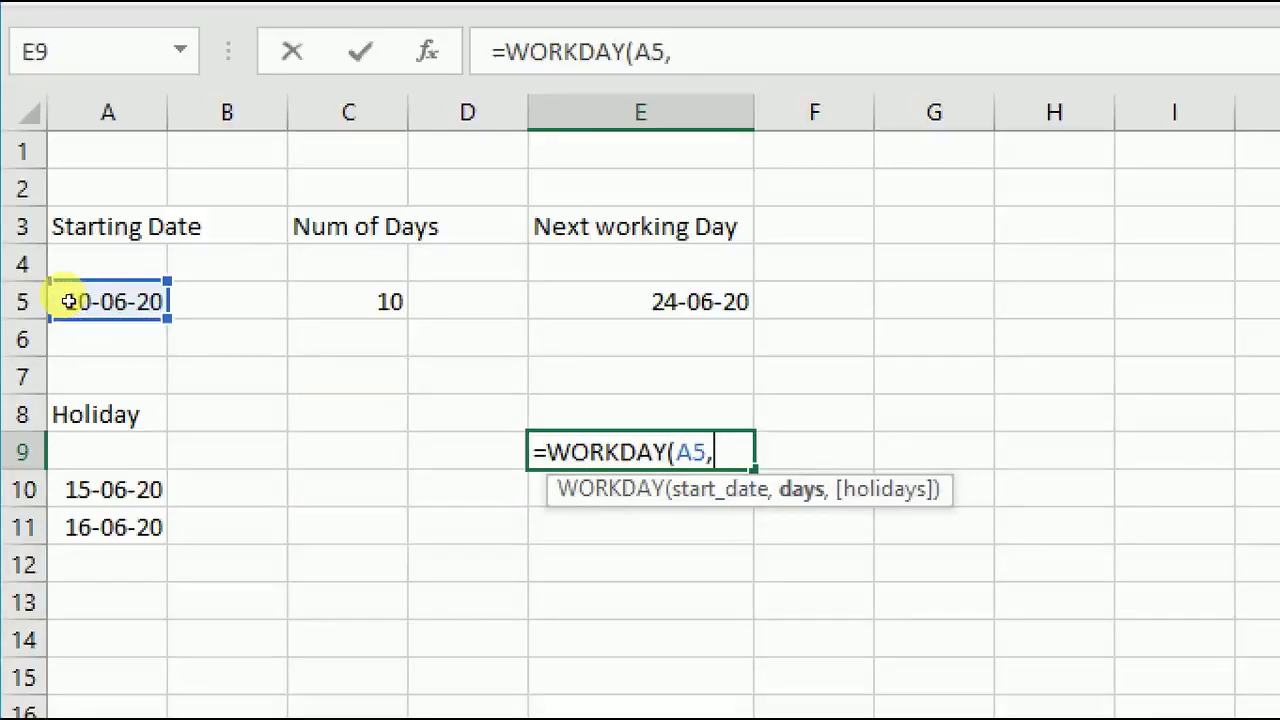
{"action": "left_click", "coordinate": [348, 301]}
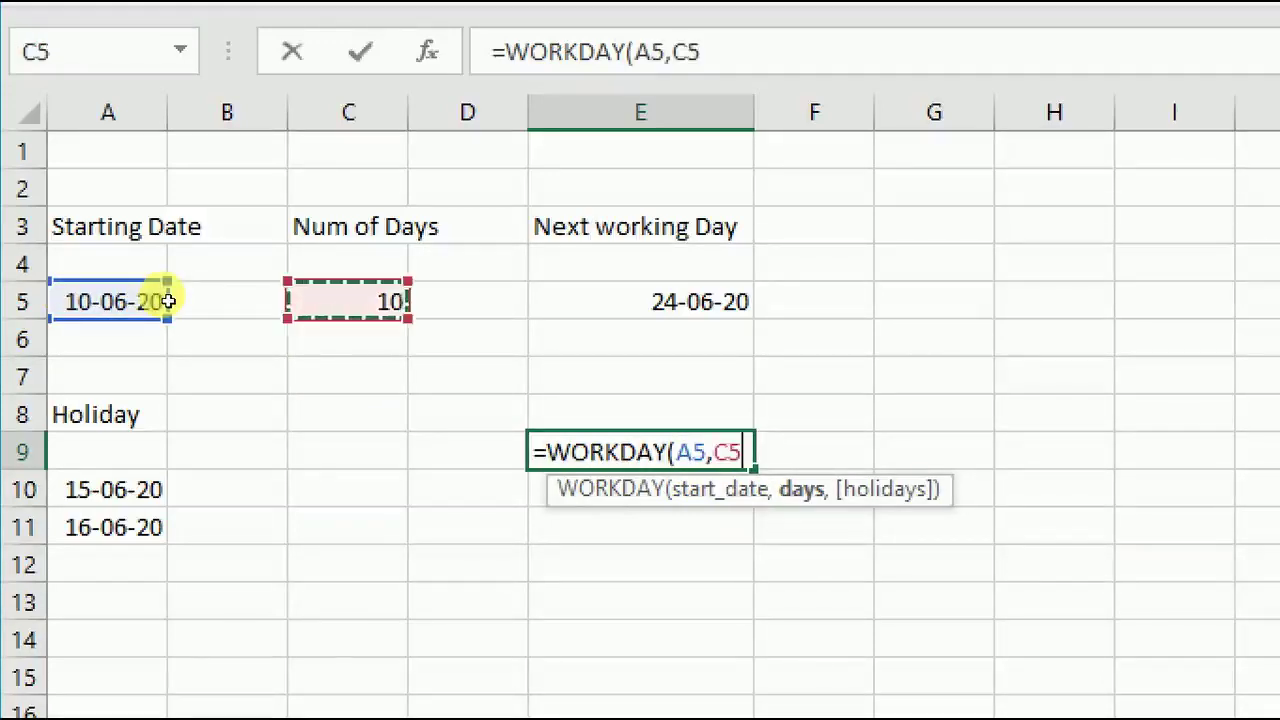
{"action": "type", "text": ","}
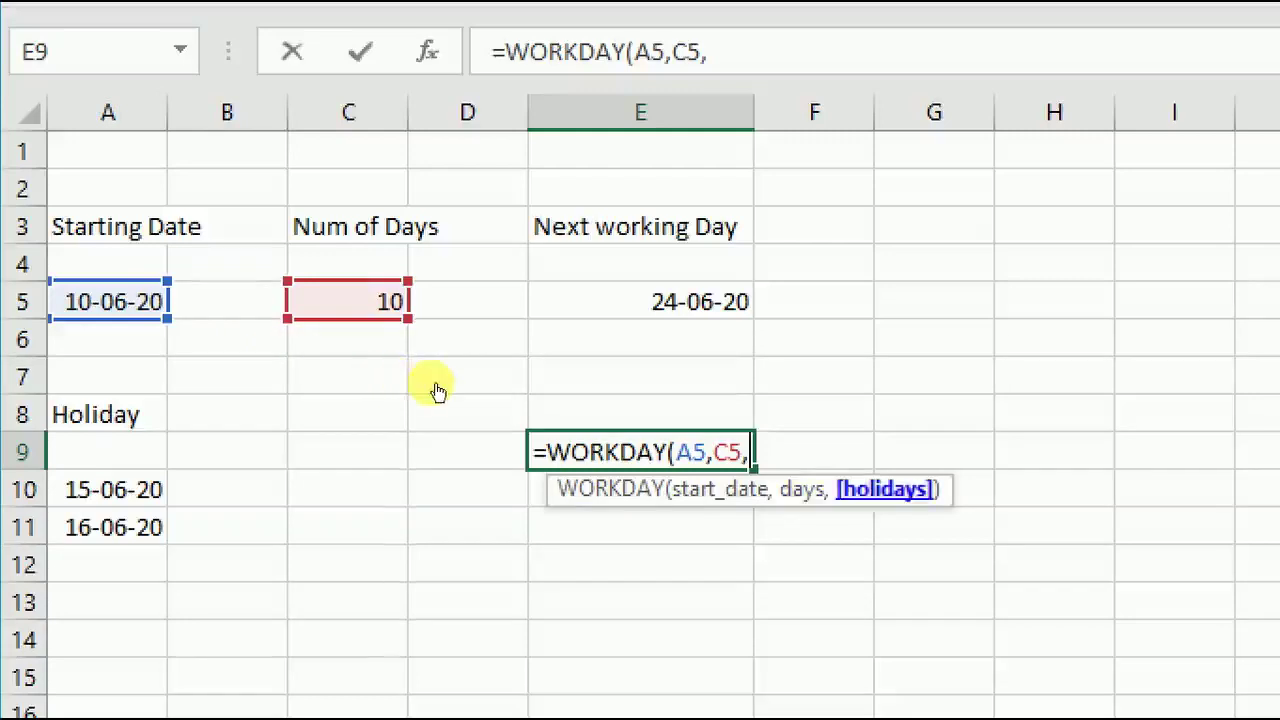
{"action": "left_click_drag", "start_coordinate": [105, 489], "coordinate": [110, 527]}
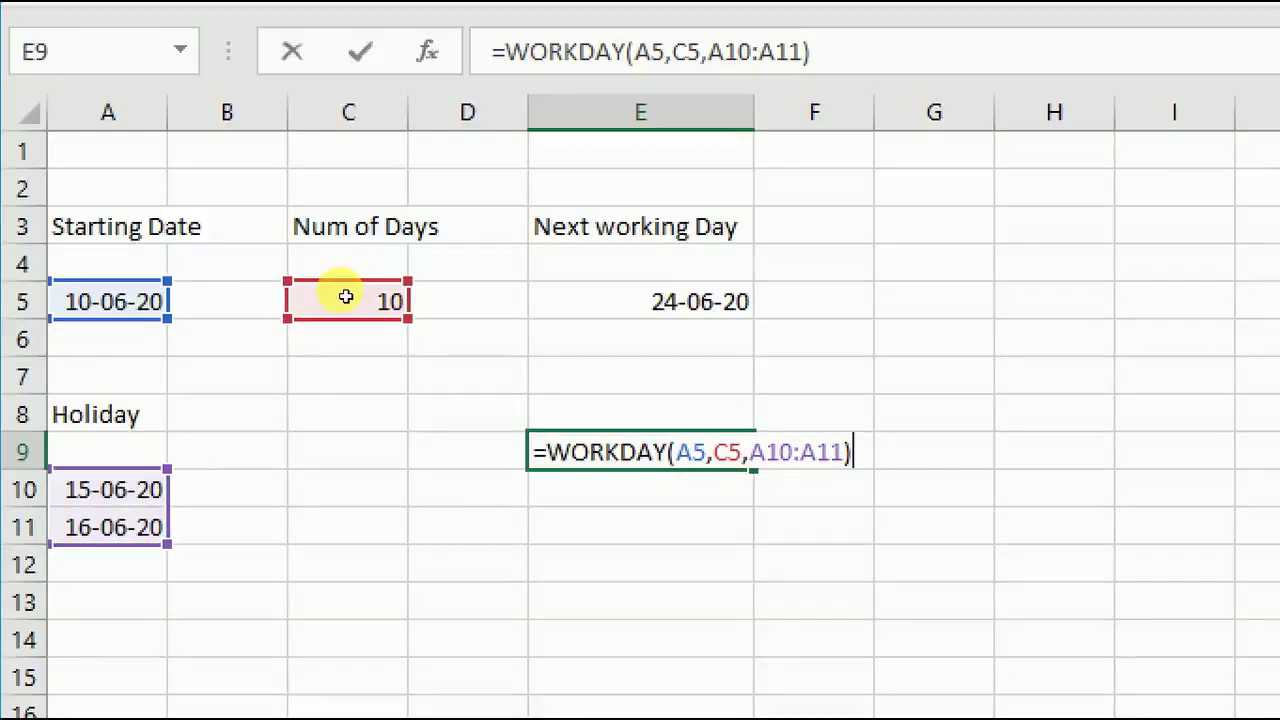
{"action": "key", "text": "Return"}
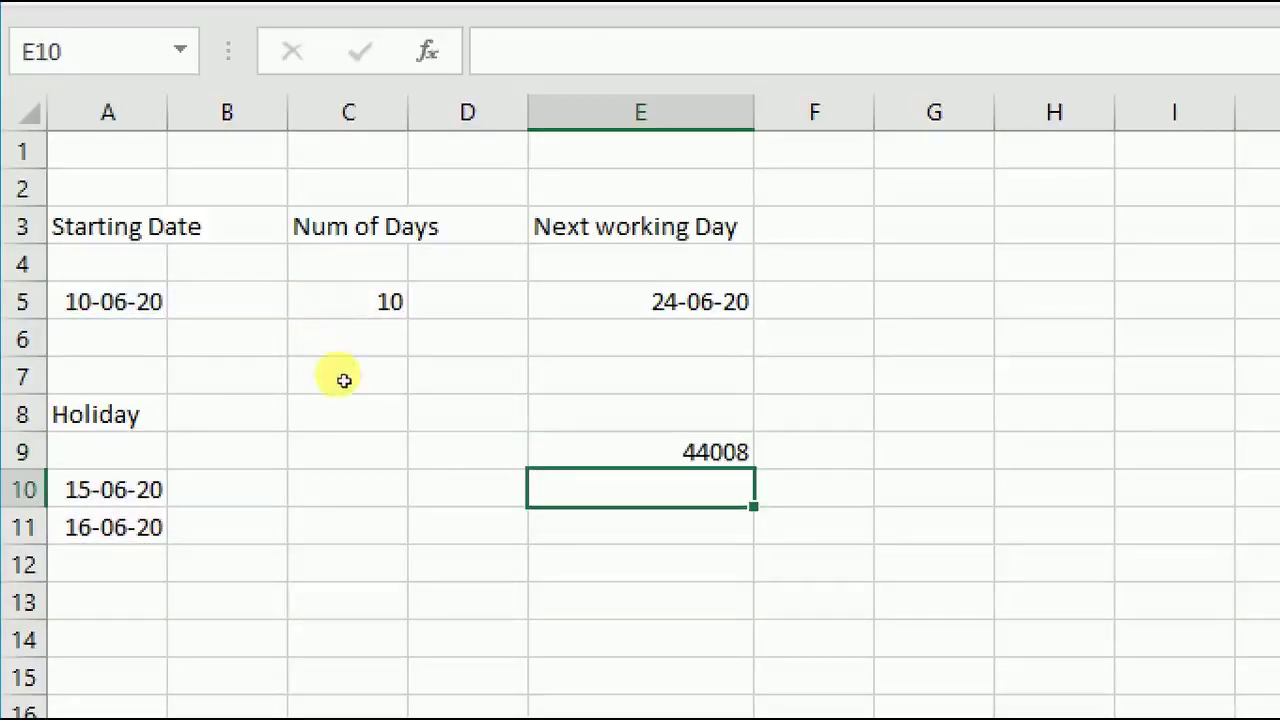
{"action": "key", "text": "Up"}
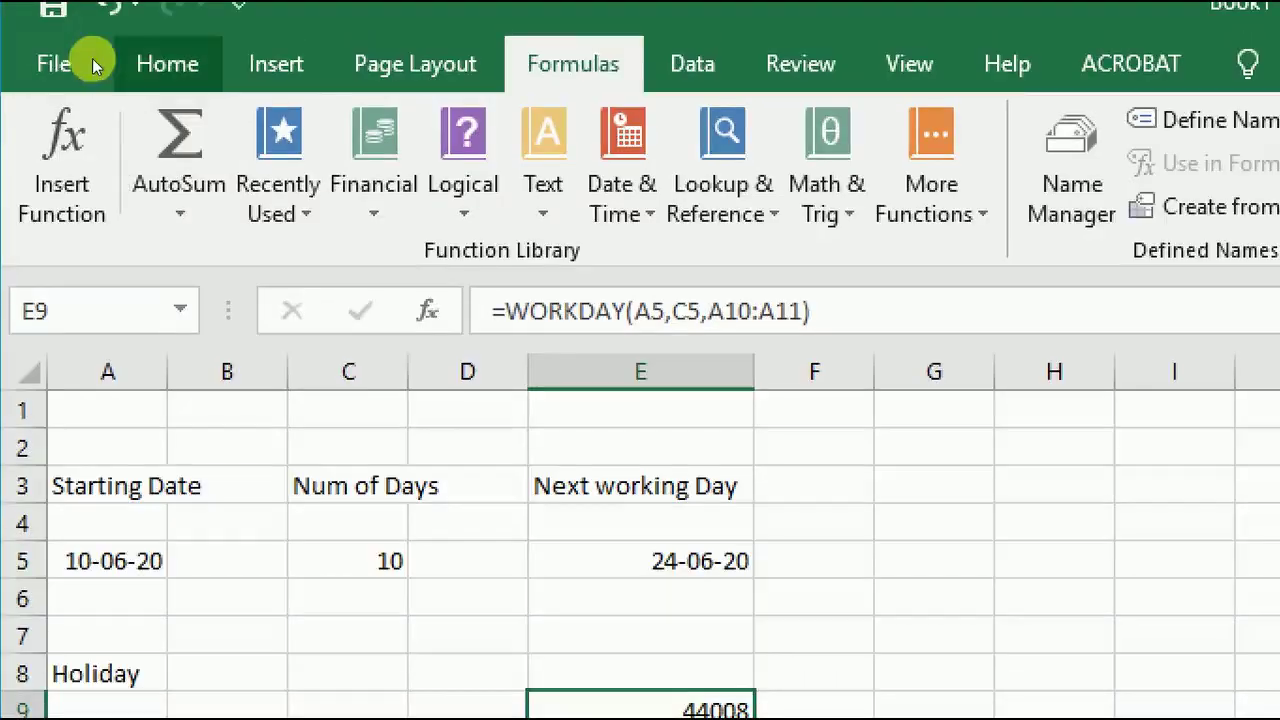
Format E9 as a Short Date.
{"action": "left_click", "coordinate": [95, 55]}
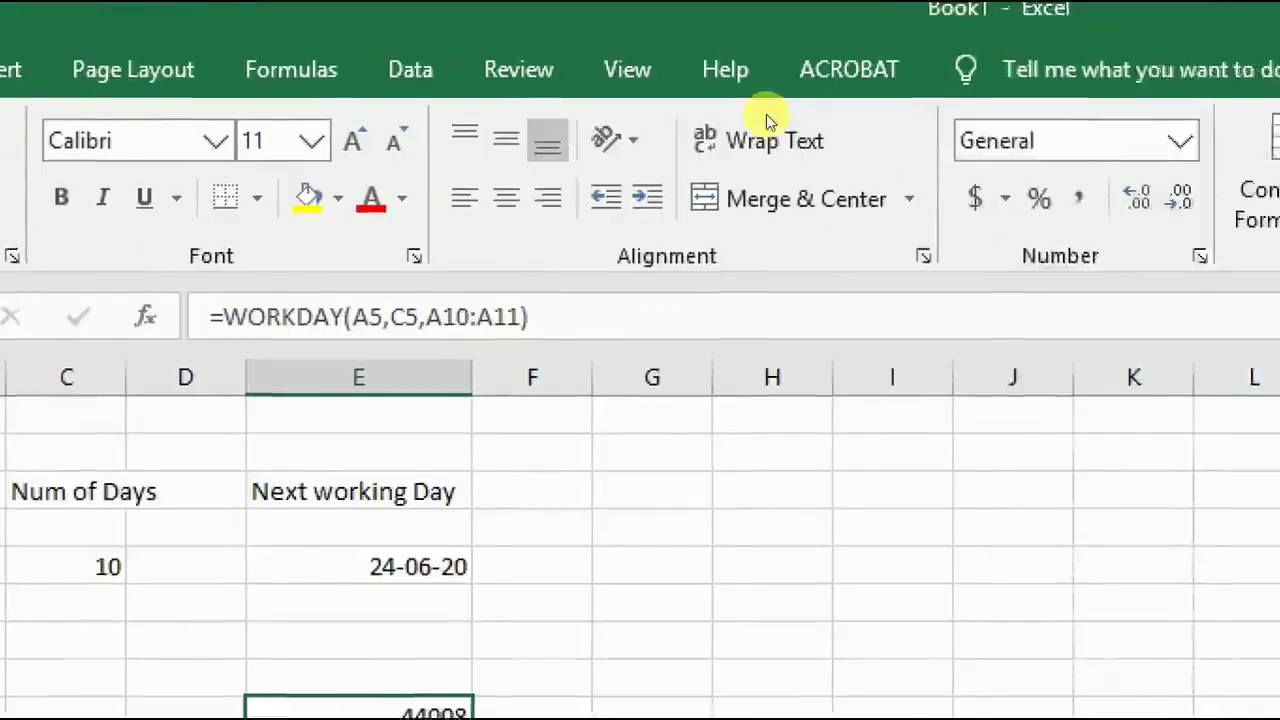
{"action": "key", "text": "alt+h"}
{"action": "key", "text": "n"}
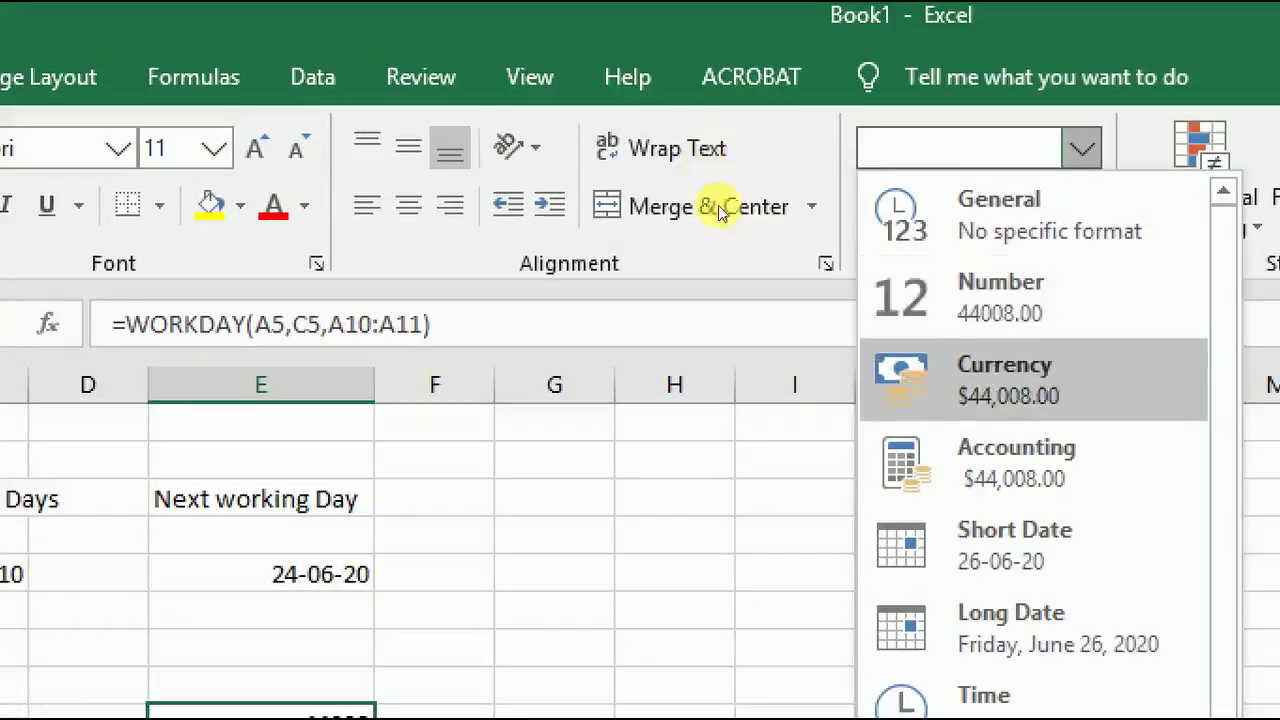
{"action": "key", "text": "Down"}
{"action": "key", "text": "Down"}
{"action": "key", "text": "Return"}
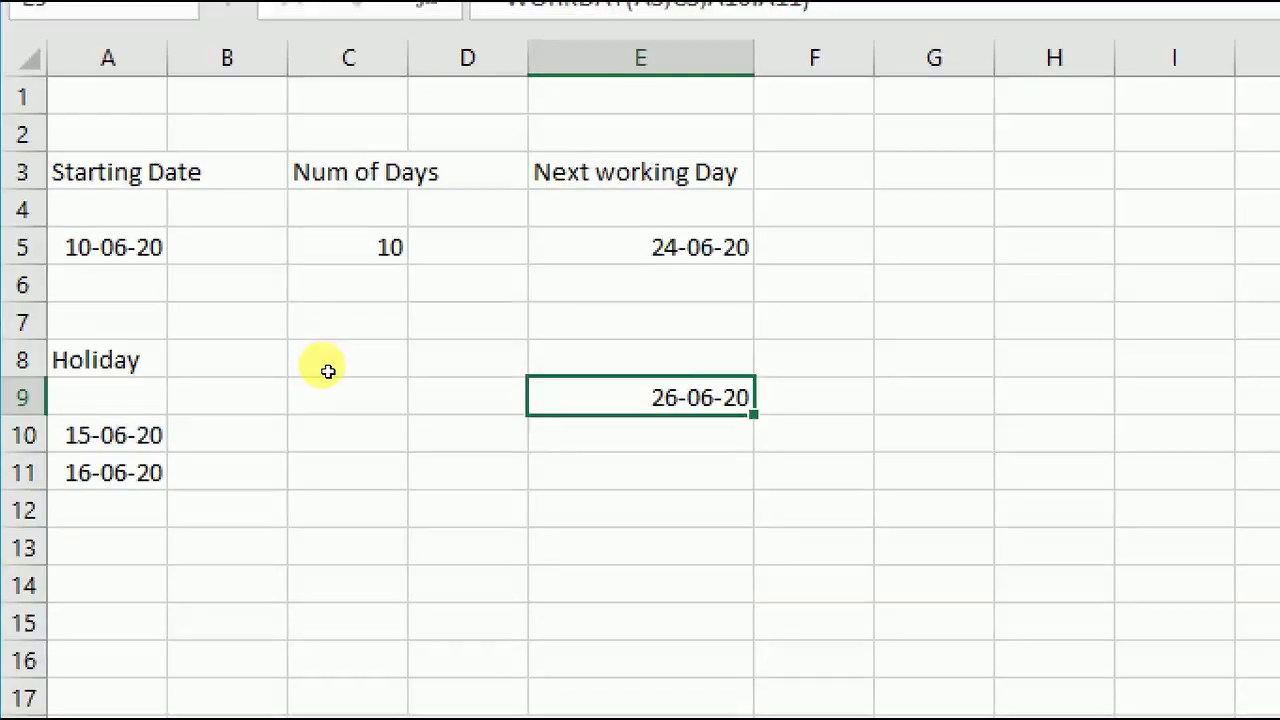
Edit E9 to =WORKDAY(A5,C5,A10) so only 15-06-20 counts, giving 25-06-20.
{"action": "key", "text": "F2"}
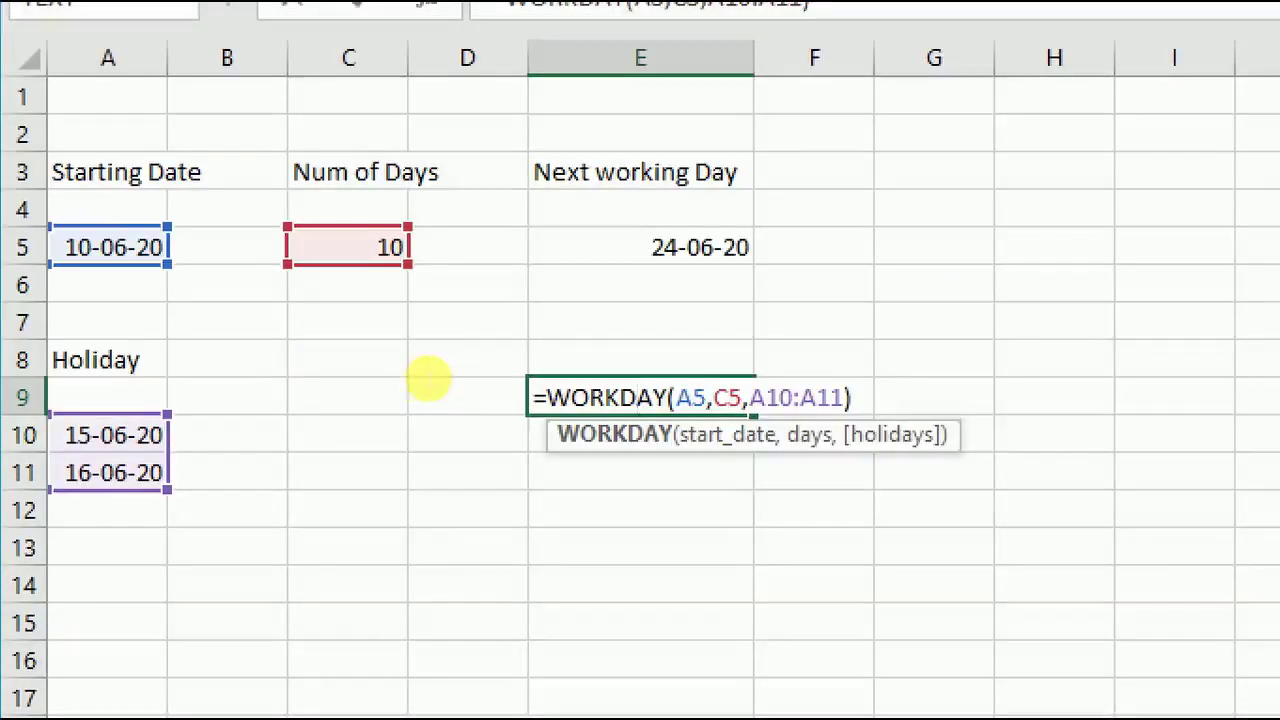
{"action": "key", "text": "Left"}
{"action": "key", "text": "BackSpace"}
{"action": "key", "text": "BackSpace"}
{"action": "key", "text": "BackSpace"}
{"action": "key", "text": "BackSpace"}
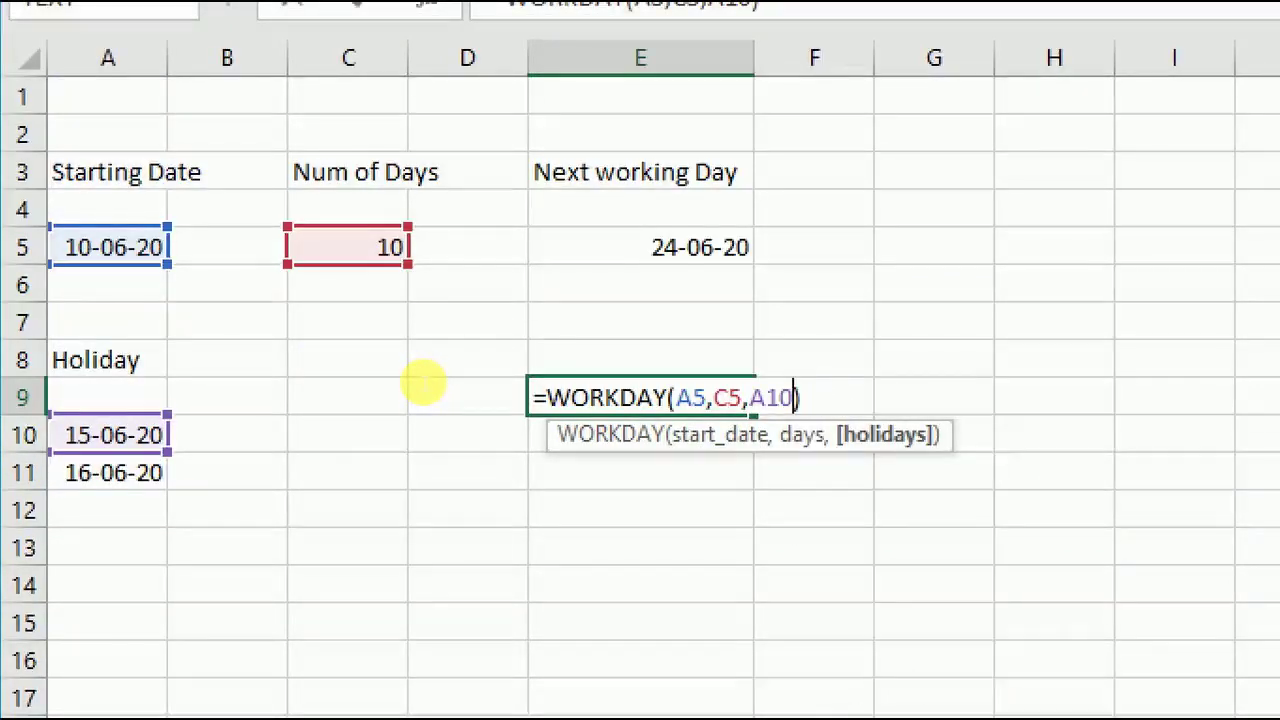
{"action": "key", "text": "Return"}
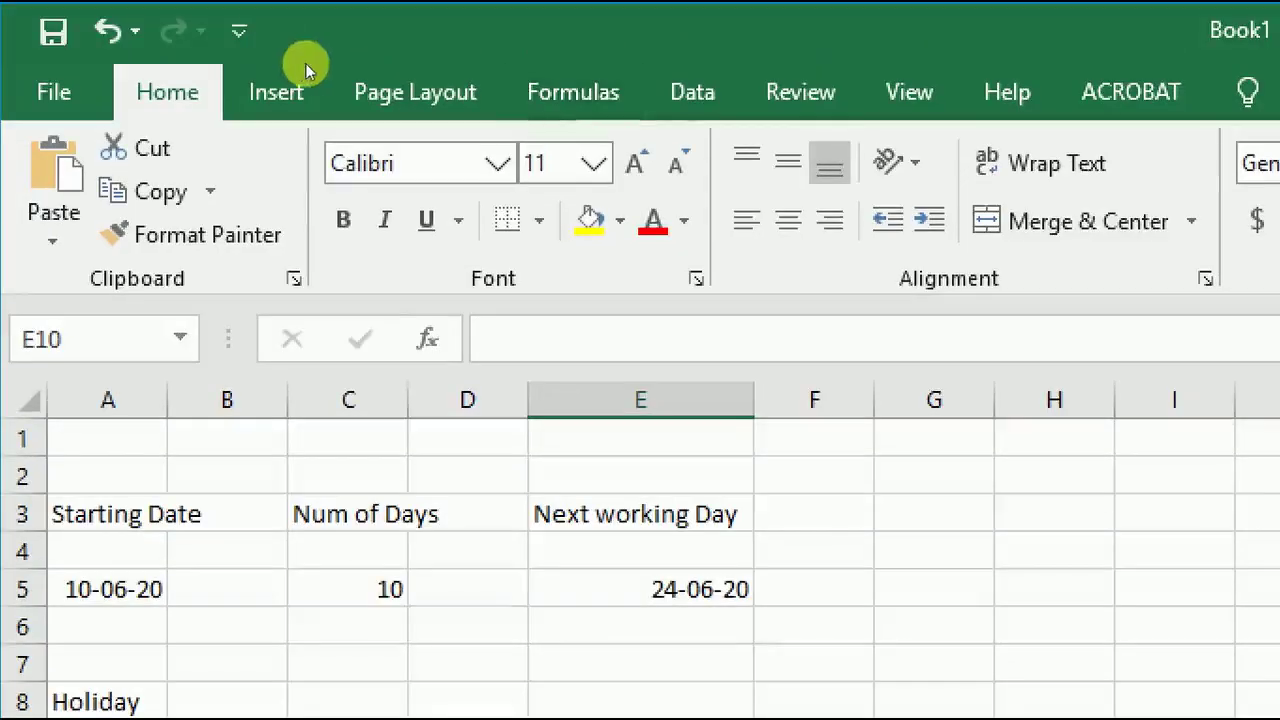
{"action": "key", "text": "alt+m"}
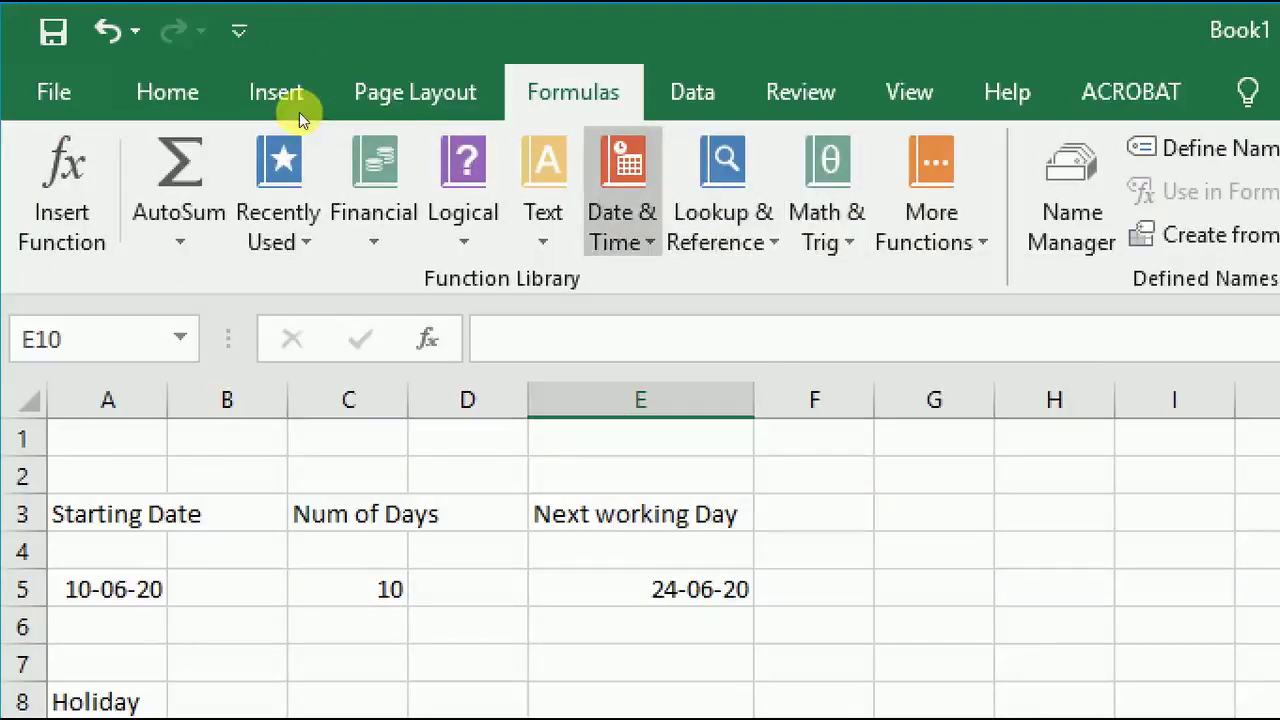
Browse the Date & Time function list, close it, and go to Sheet7's DATEVALUE examples.
{"action": "key", "text": "e"}
{"action": "key", "text": "Down"}
{"action": "key", "text": "Down"}
{"action": "key", "text": "Down"}
{"action": "key", "text": "Down"}
{"action": "key", "text": "Down"}
{"action": "key", "text": "Down"}
{"action": "key", "text": "Down"}
{"action": "key", "text": "Down"}
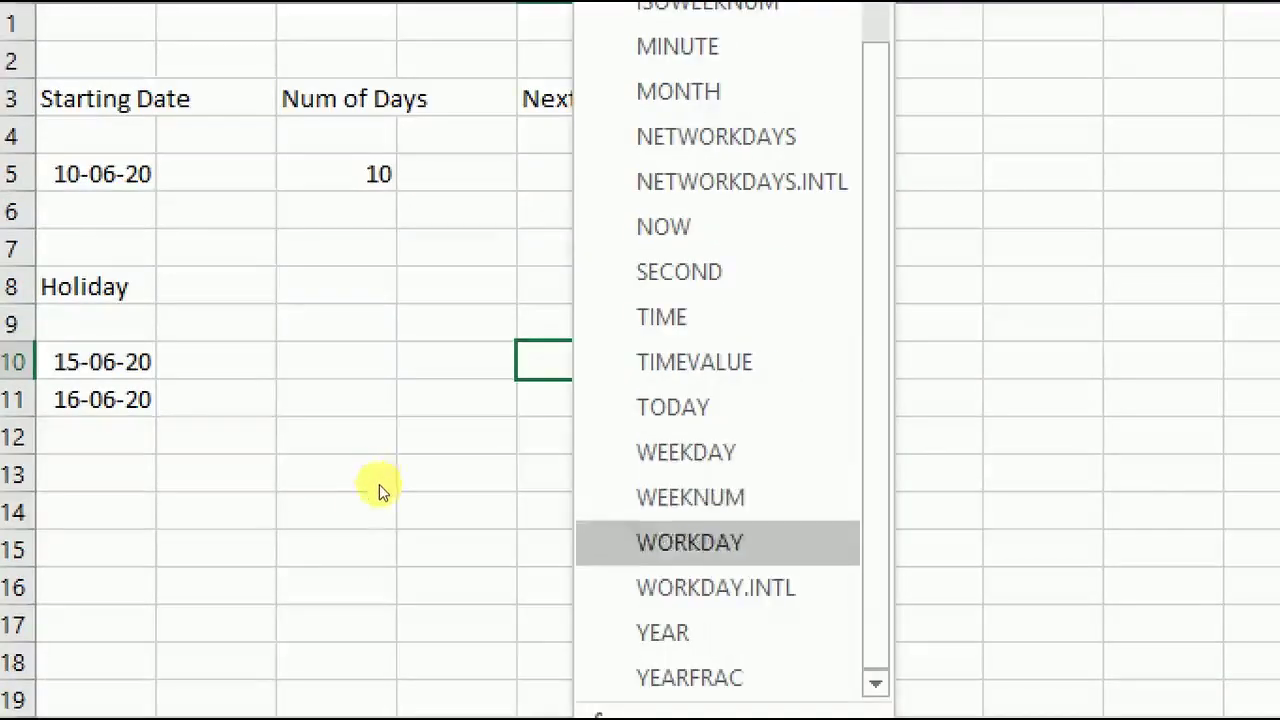
{"action": "key", "text": "Up"}
{"action": "key", "text": "Up"}
{"action": "key", "text": "Up"}
{"action": "key", "text": "Up"}
{"action": "key", "text": "Up"}
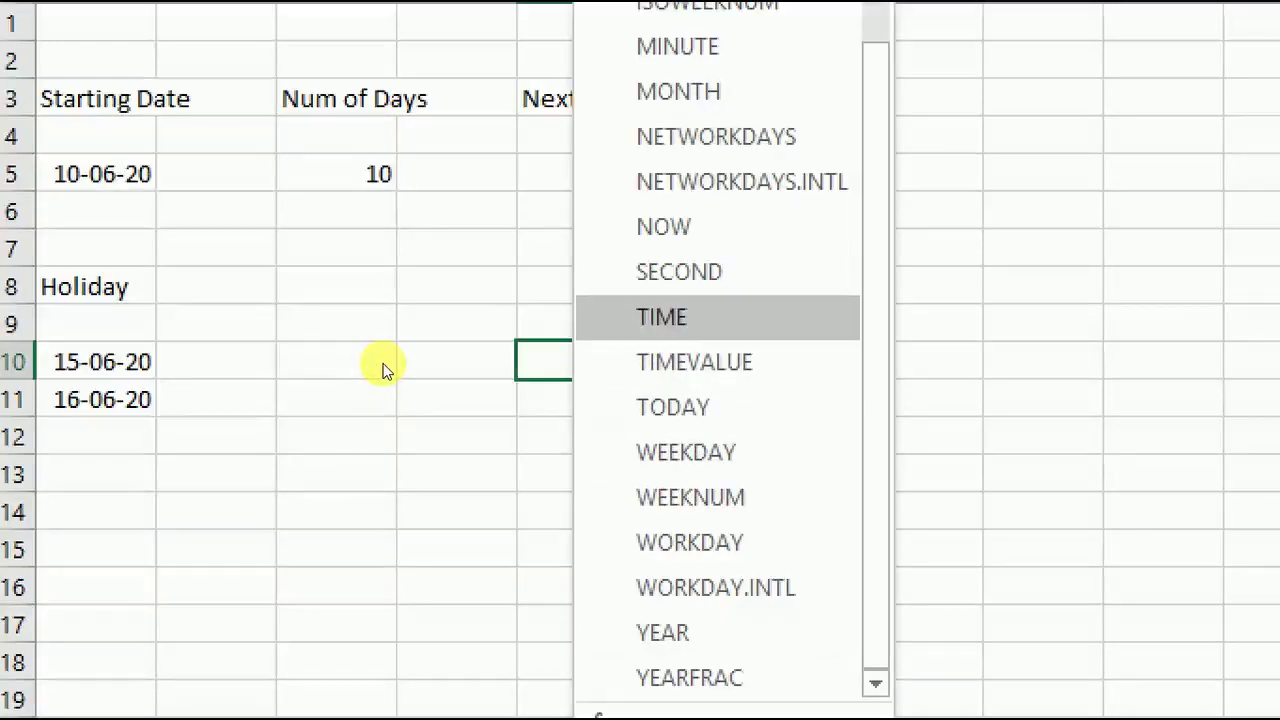
{"action": "key", "text": "Up"}
{"action": "key", "text": "Up"}
{"action": "key", "text": "Up"}
{"action": "key", "text": "Up"}
{"action": "key", "text": "Up"}
{"action": "key", "text": "Up"}
{"action": "key", "text": "Up"}
{"action": "key", "text": "Up"}
{"action": "key", "text": "Up"}
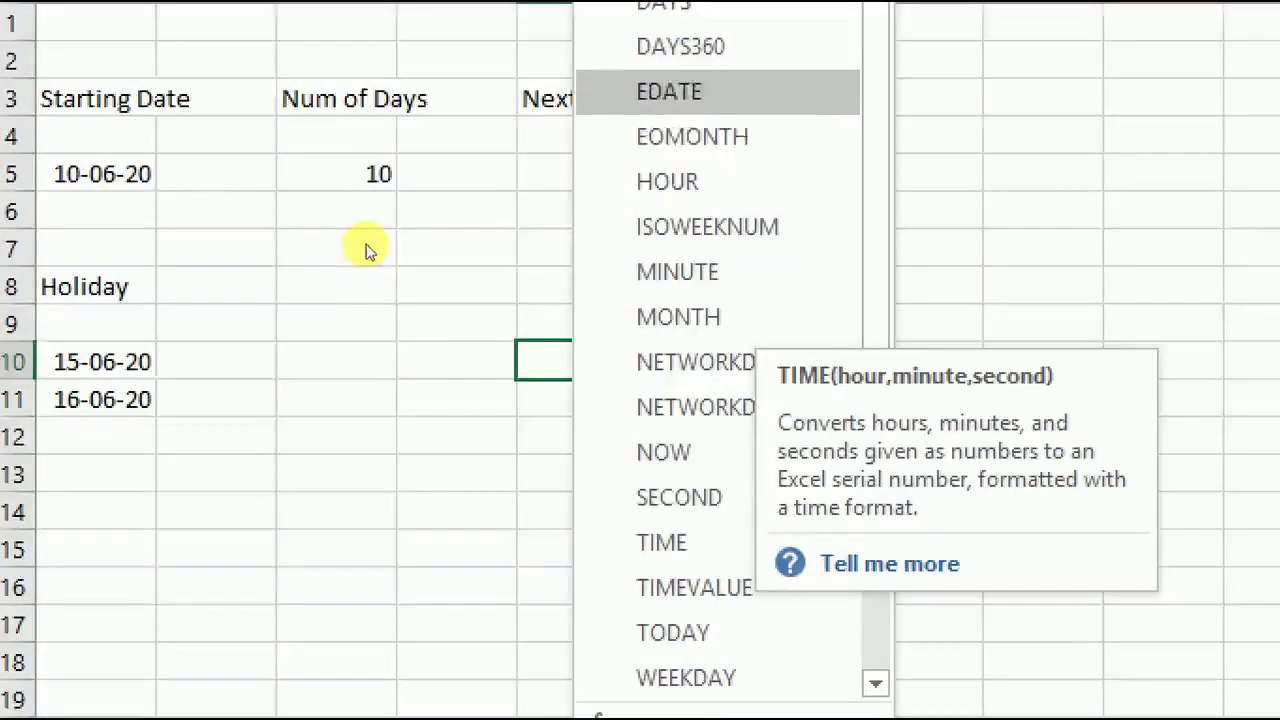
{"action": "key", "text": "Up"}
{"action": "key", "text": "Up"}
{"action": "key", "text": "Up"}
{"action": "key", "text": "Escape"}
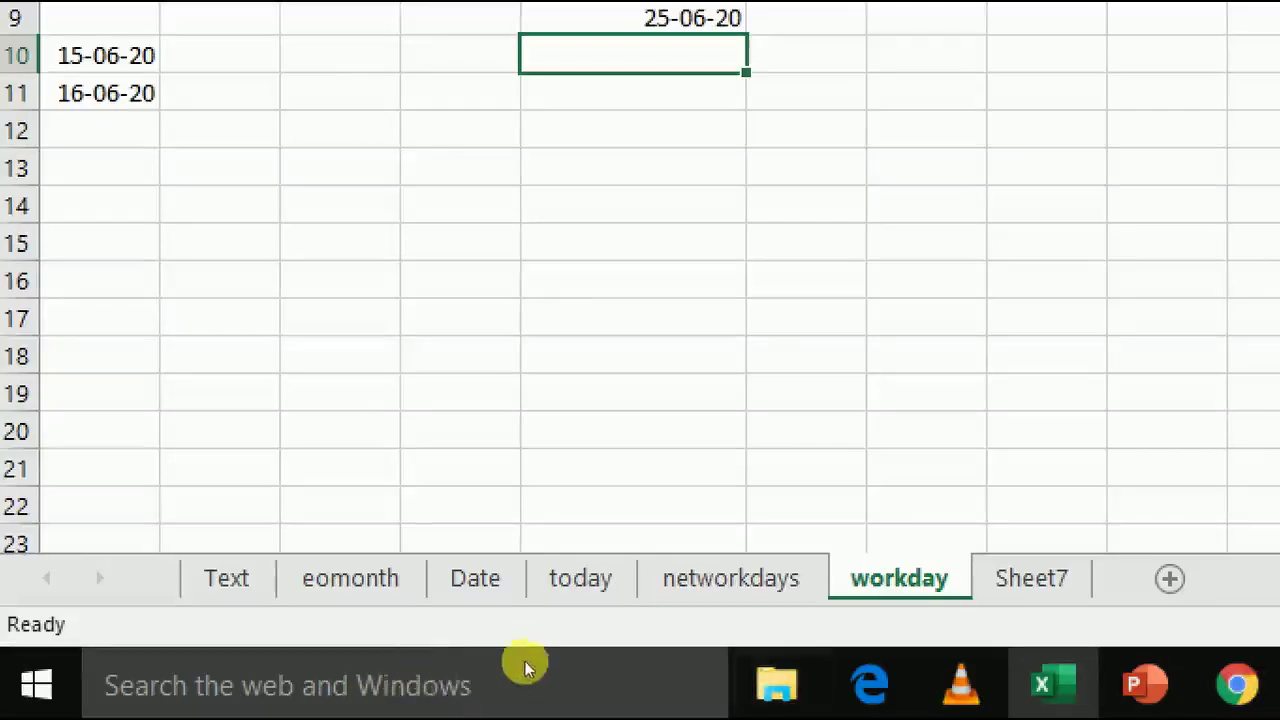
{"action": "key", "text": "ctrl+Page_Down"}
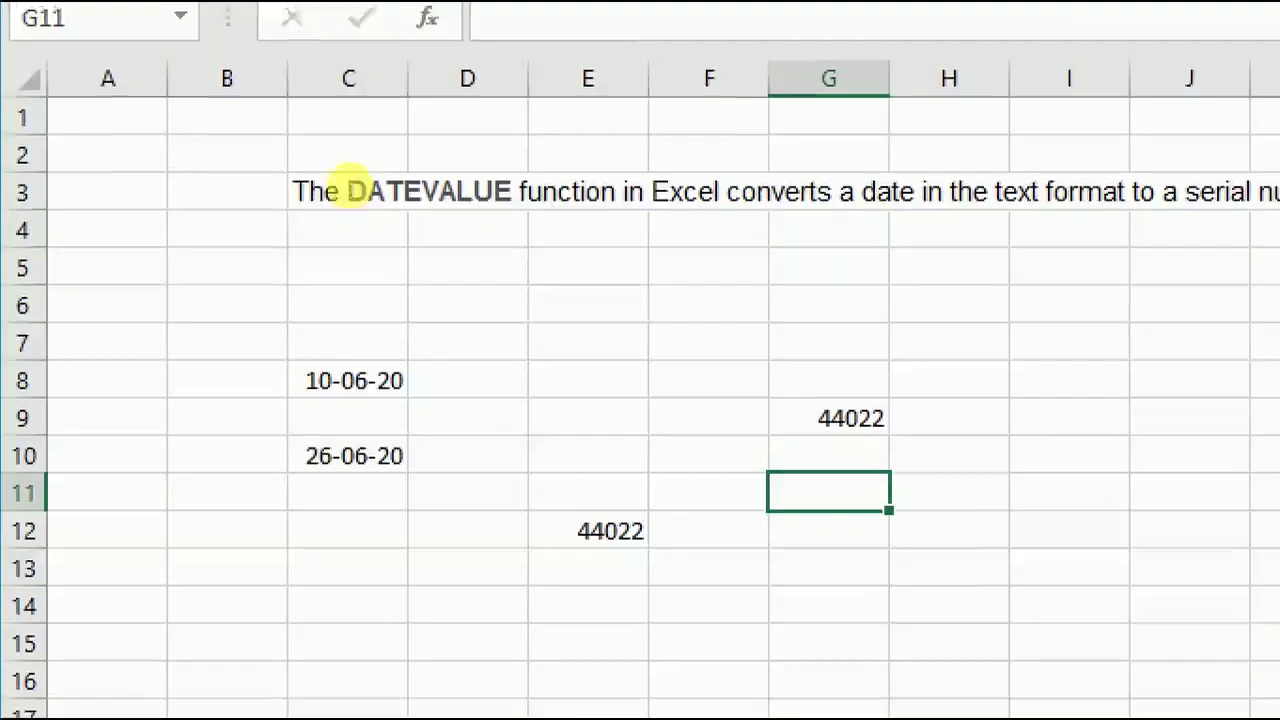
{"action": "key", "text": "alt+m"}
{"action": "key", "text": "e"}
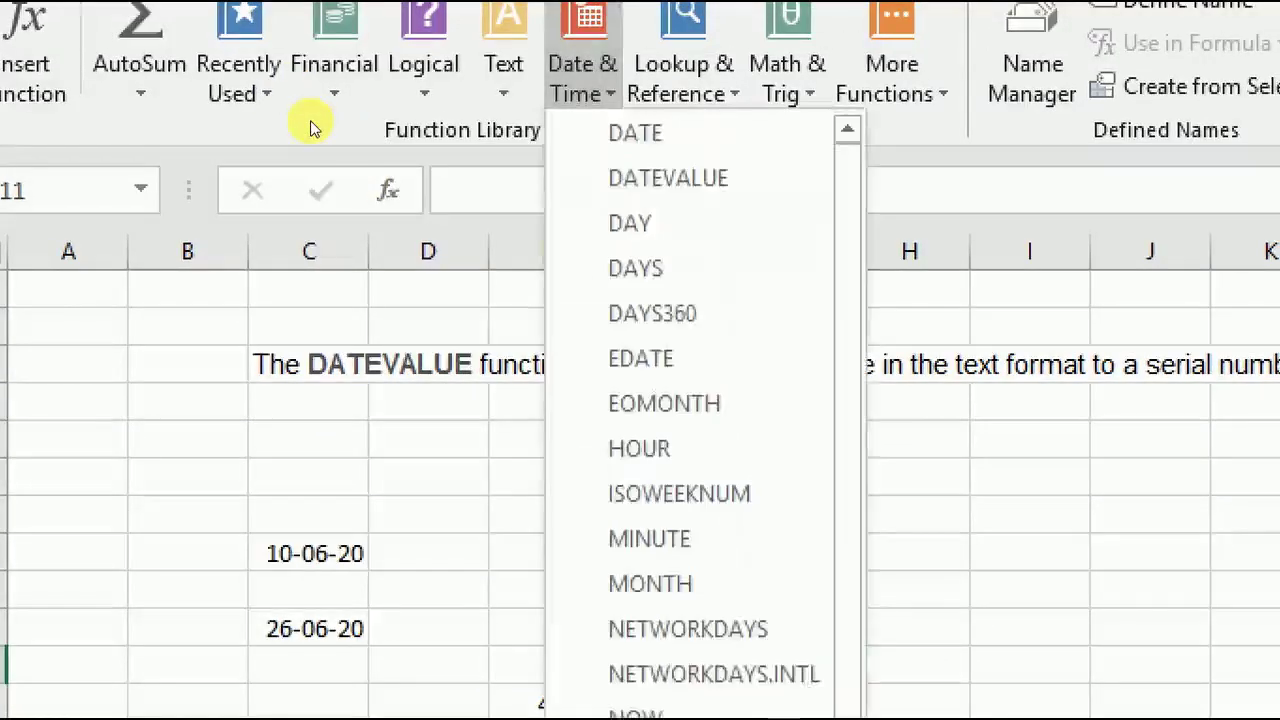
{"action": "key", "text": "Down"}
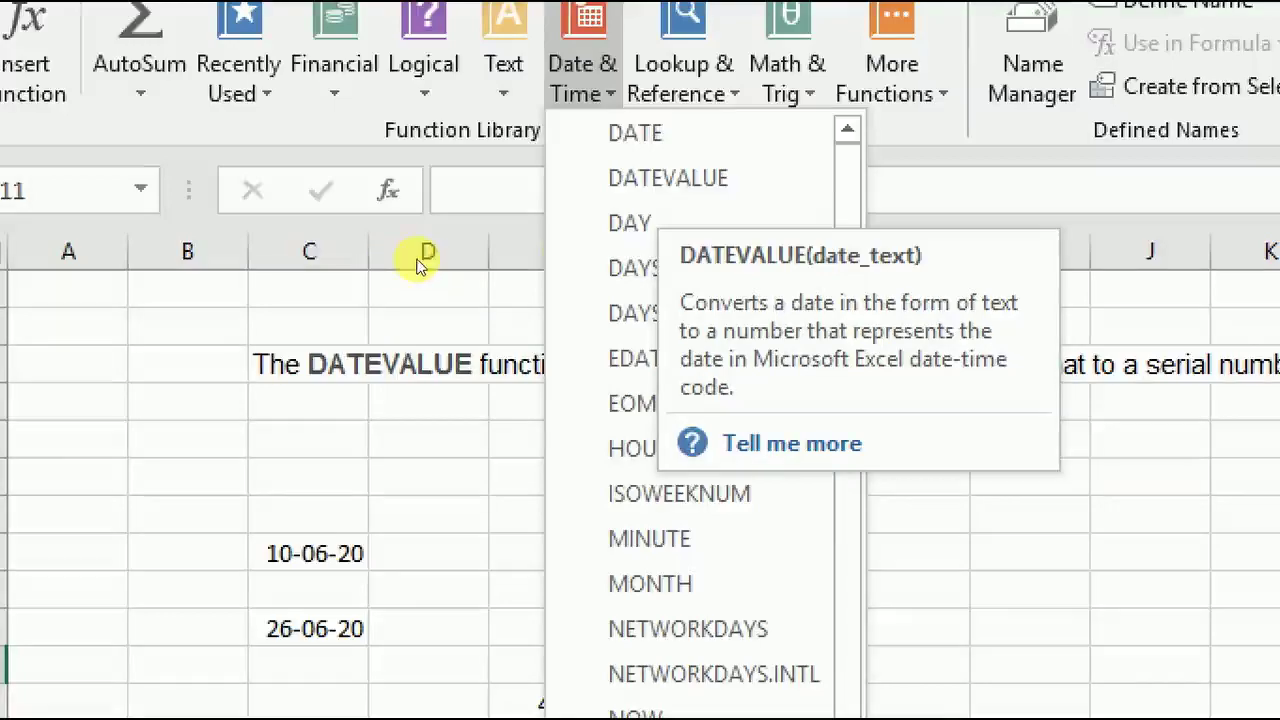
{"action": "left_click", "coordinate": [224, 357]}
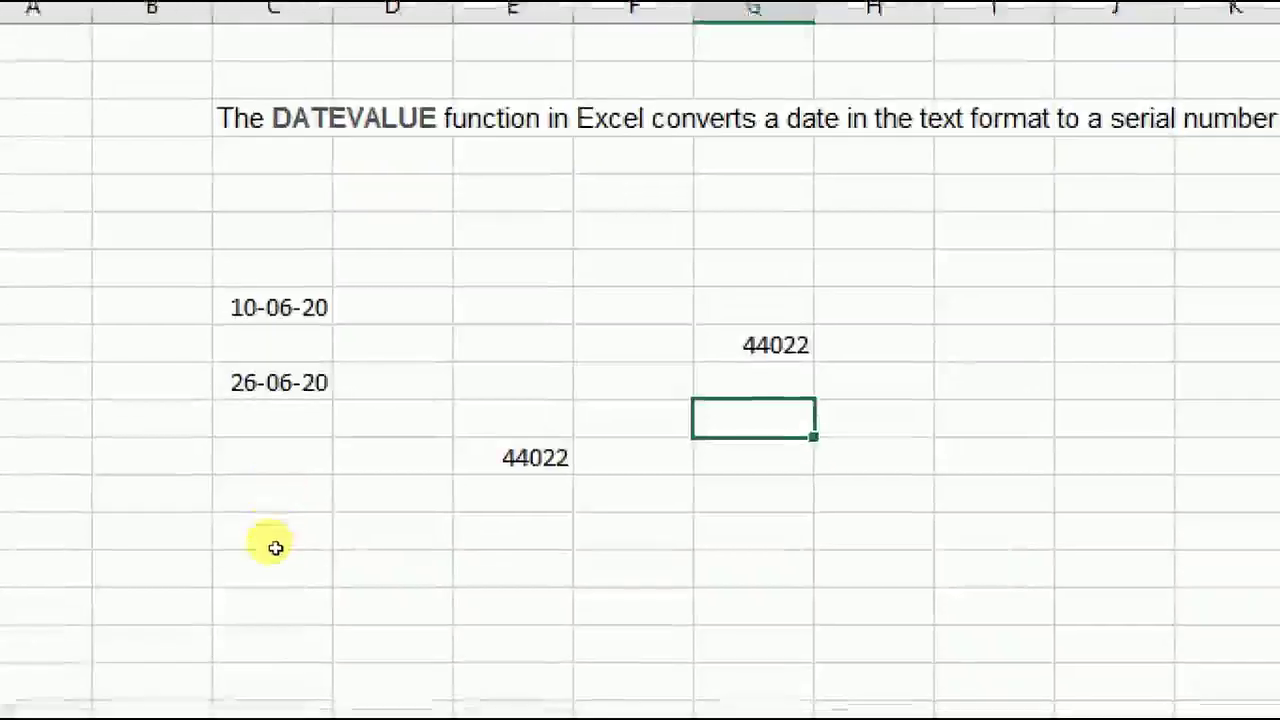
Enter =WORKDAY(C10,10) in E12, returning serial 44022 from the 26-06-20 date.
{"action": "key", "text": "Down"}
{"action": "key", "text": "Left"}
{"action": "key", "text": "Left"}
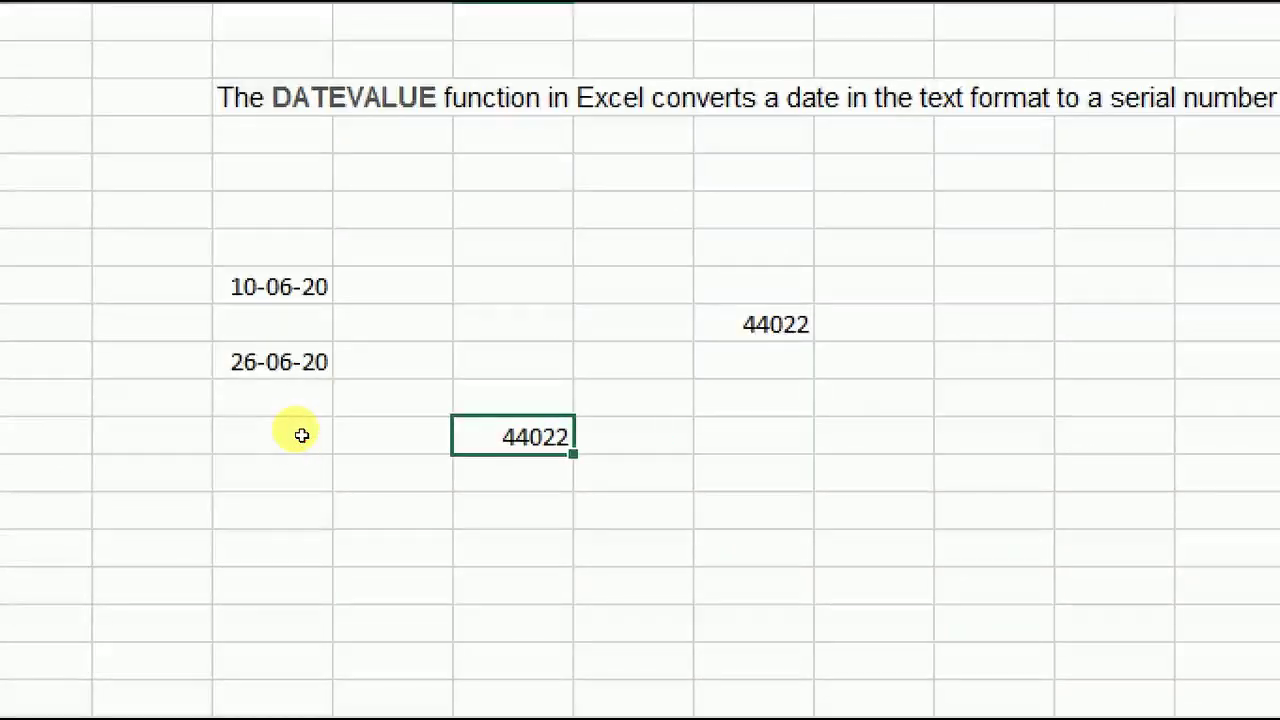
{"action": "key", "text": "Down"}
{"action": "key", "text": "Down"}
{"action": "key", "text": "Up"}
{"action": "key", "text": "Up"}
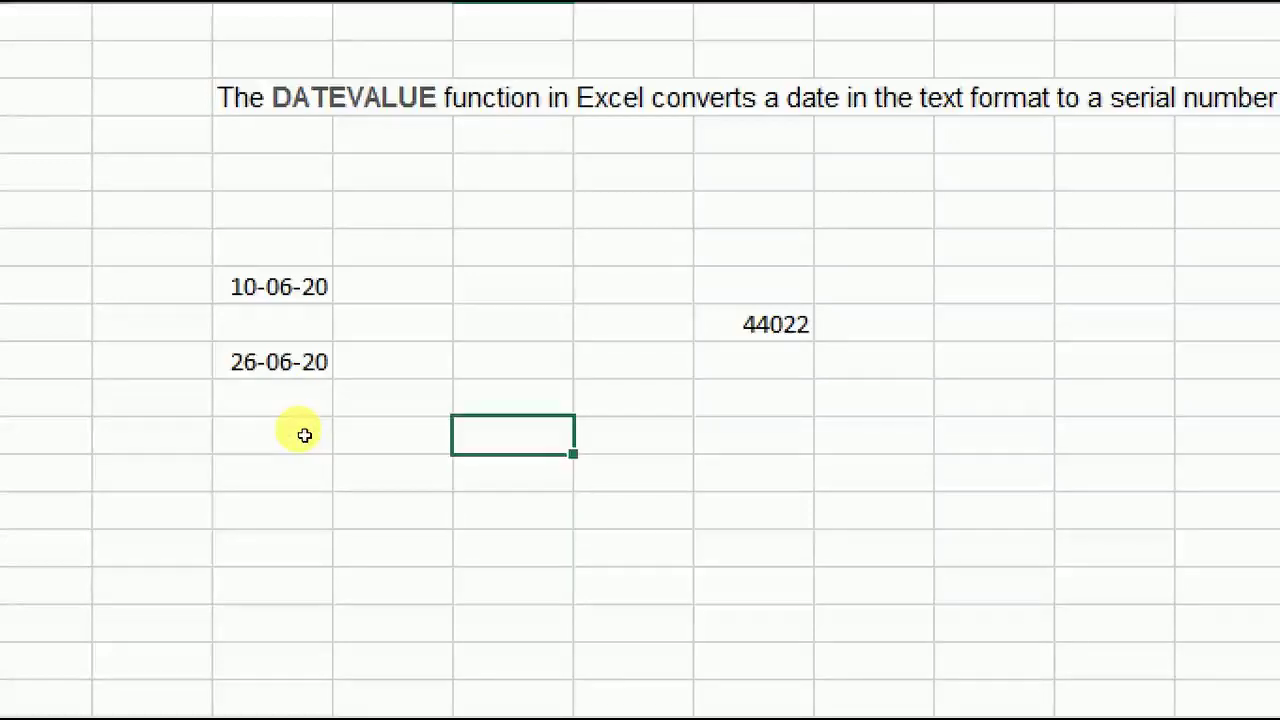
{"action": "type", "text": "=wo"}
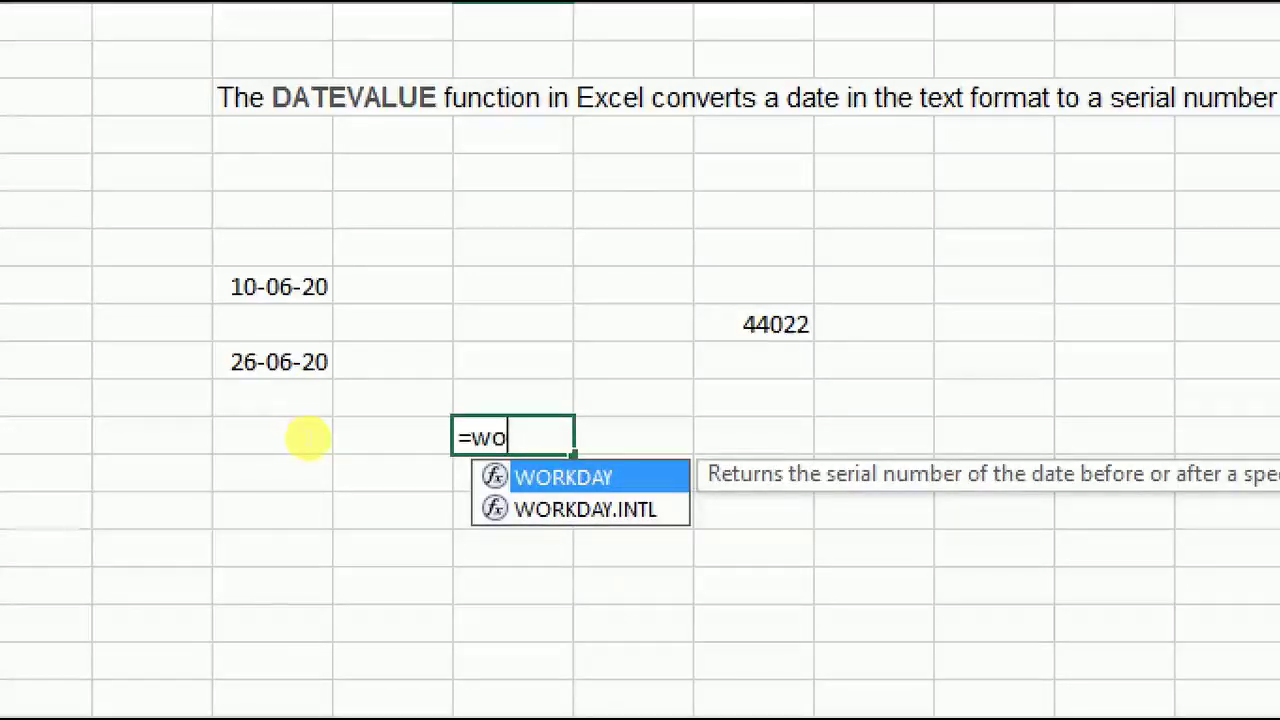
{"action": "key", "text": "Tab"}
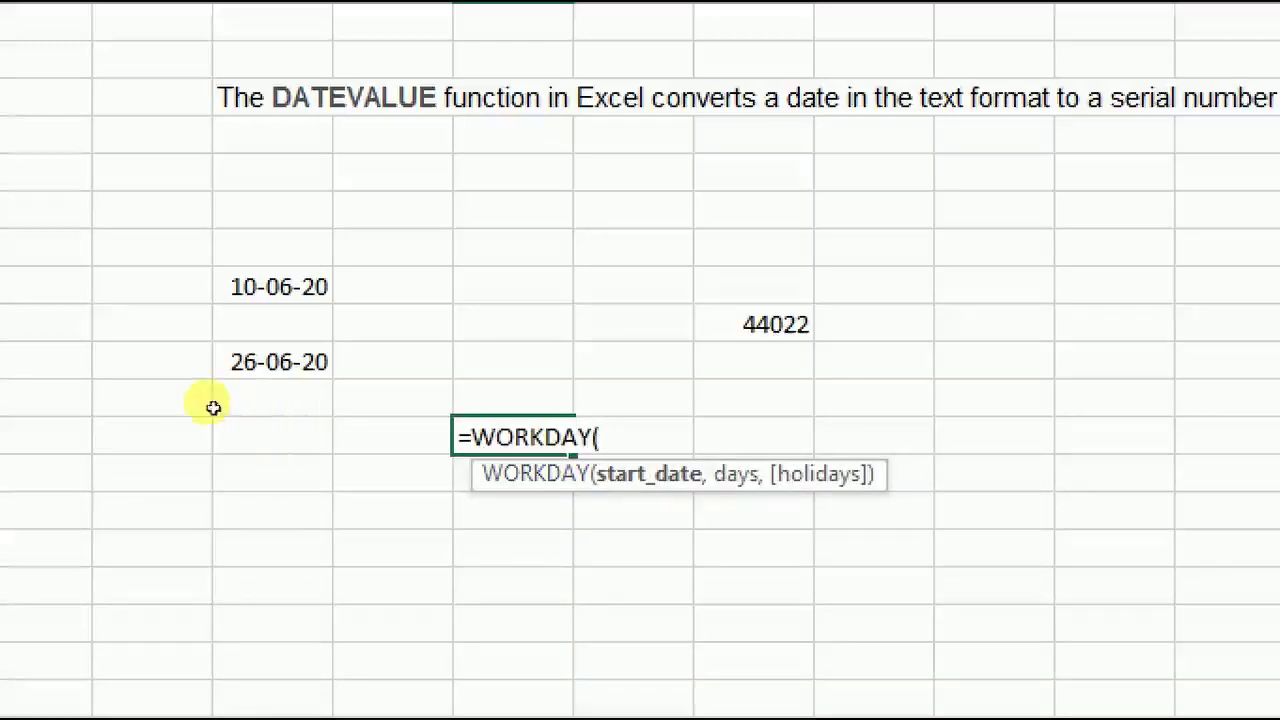
{"action": "key", "text": "Left"}
{"action": "key", "text": "Up"}
{"action": "key", "text": "Up"}
{"action": "type", "text": ","}
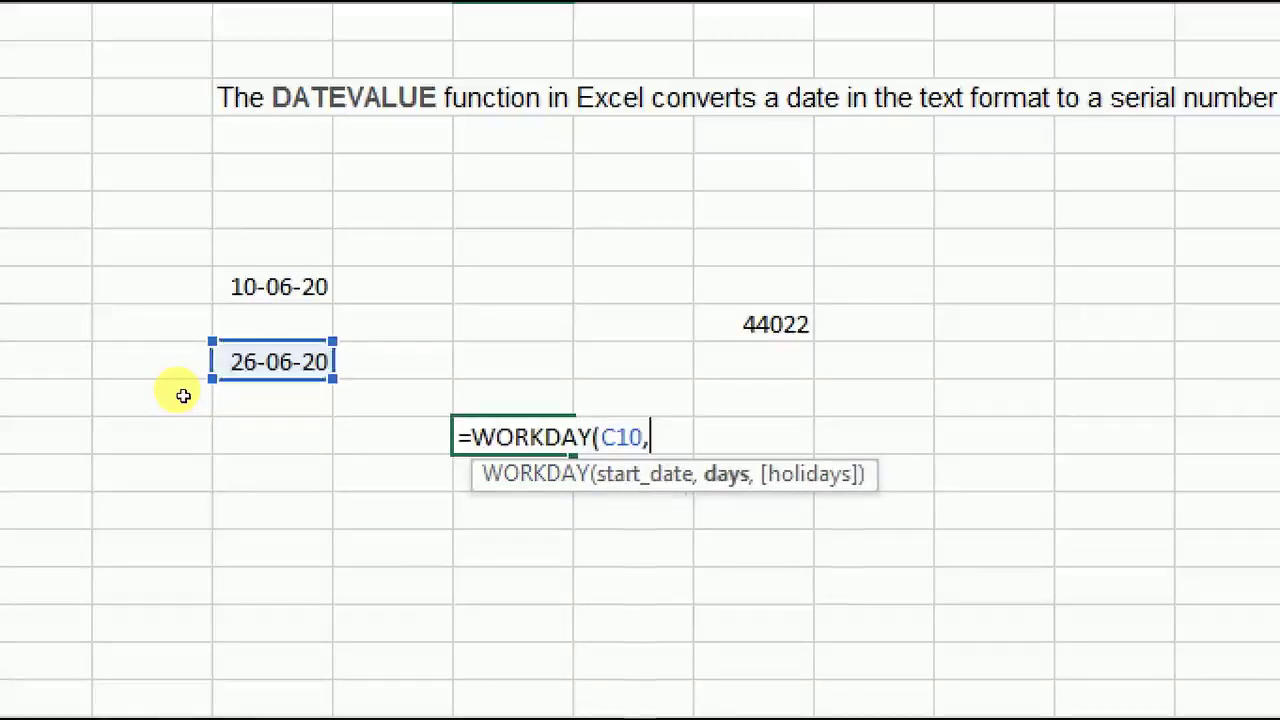
{"action": "type", "text": "10"}
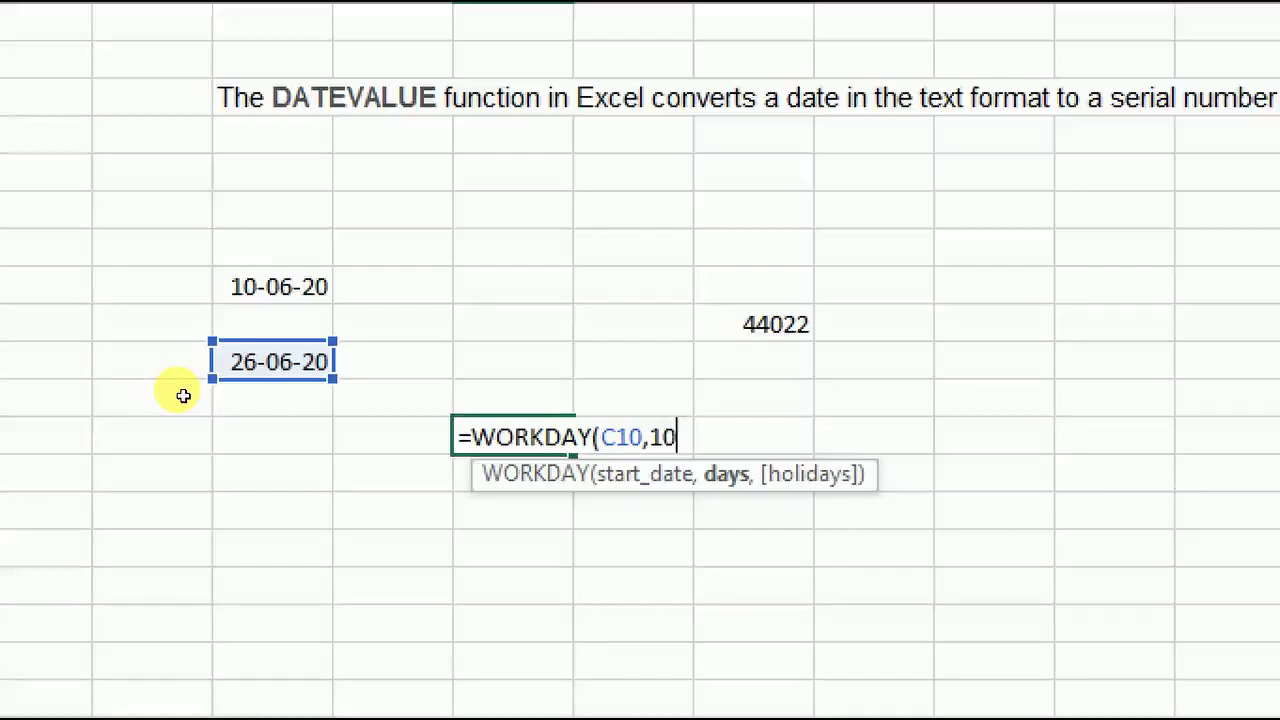
{"action": "type", "text": ")"}
{"action": "key", "text": "Return"}
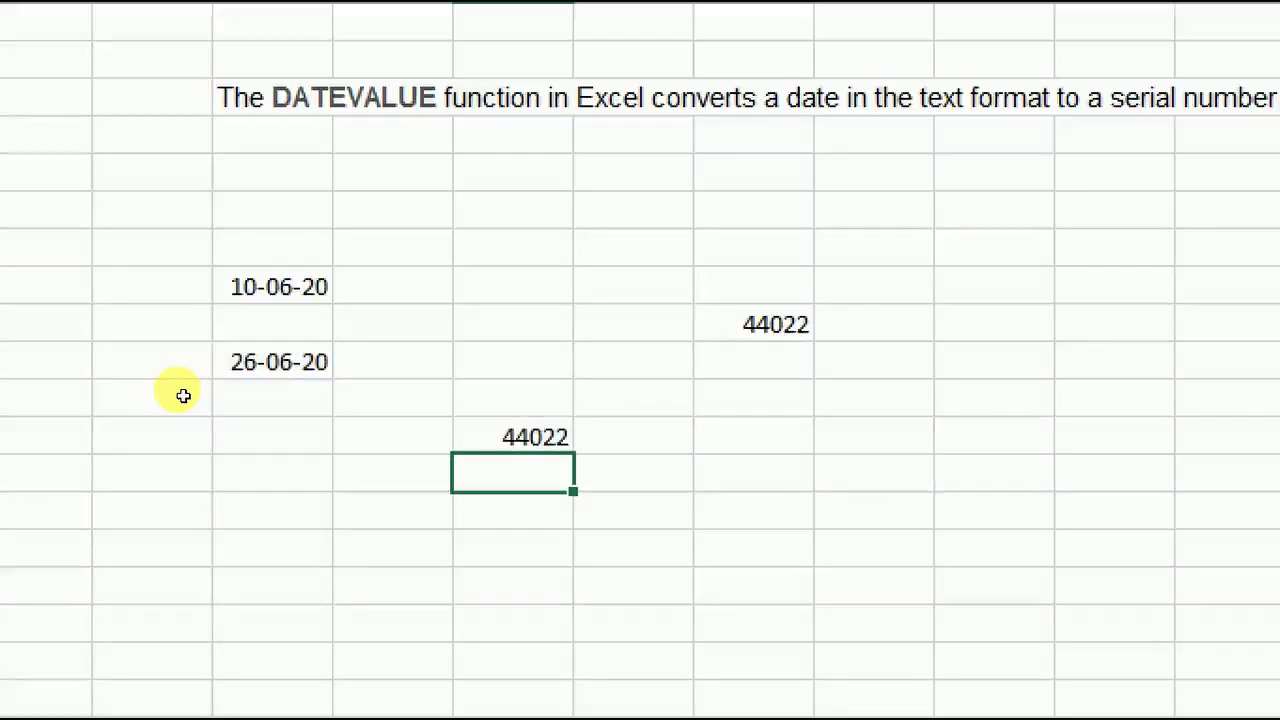
Delete the old 44022 sample from G9 and return to E12.
{"action": "key", "text": "Up"}
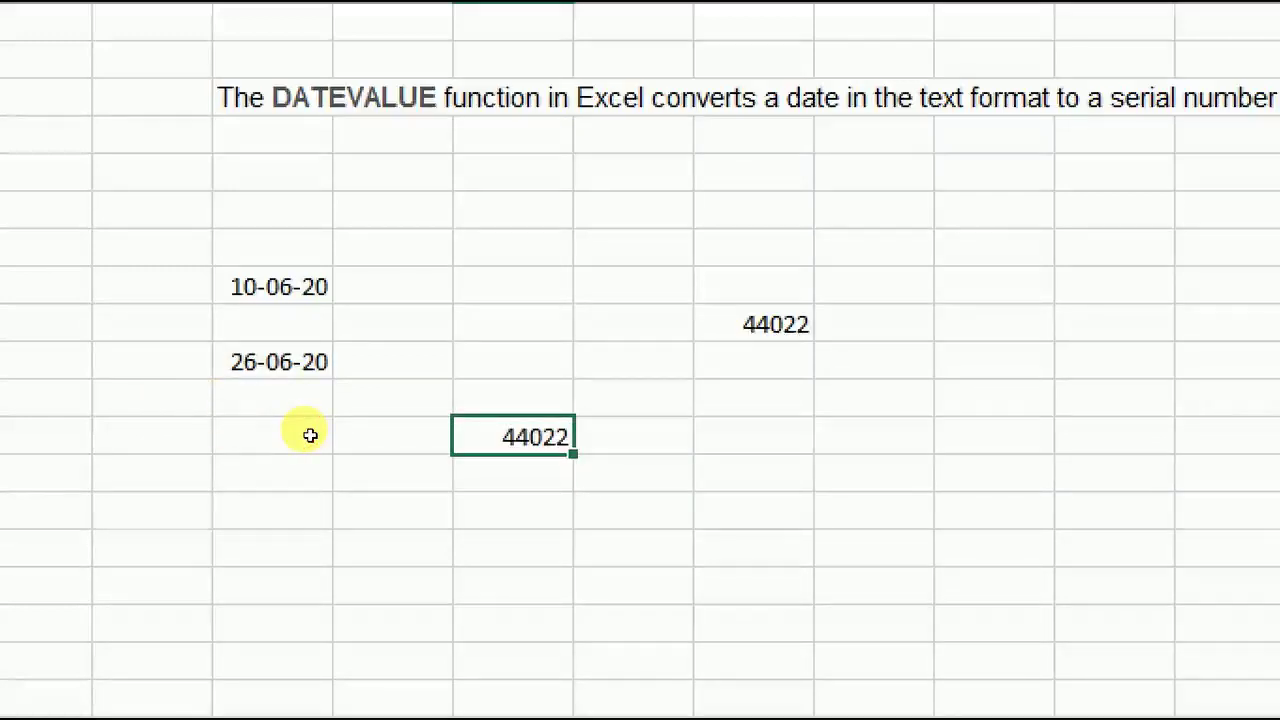
{"action": "key", "text": "Up"}
{"action": "key", "text": "Up"}
{"action": "key", "text": "Right"}
{"action": "key", "text": "Right"}
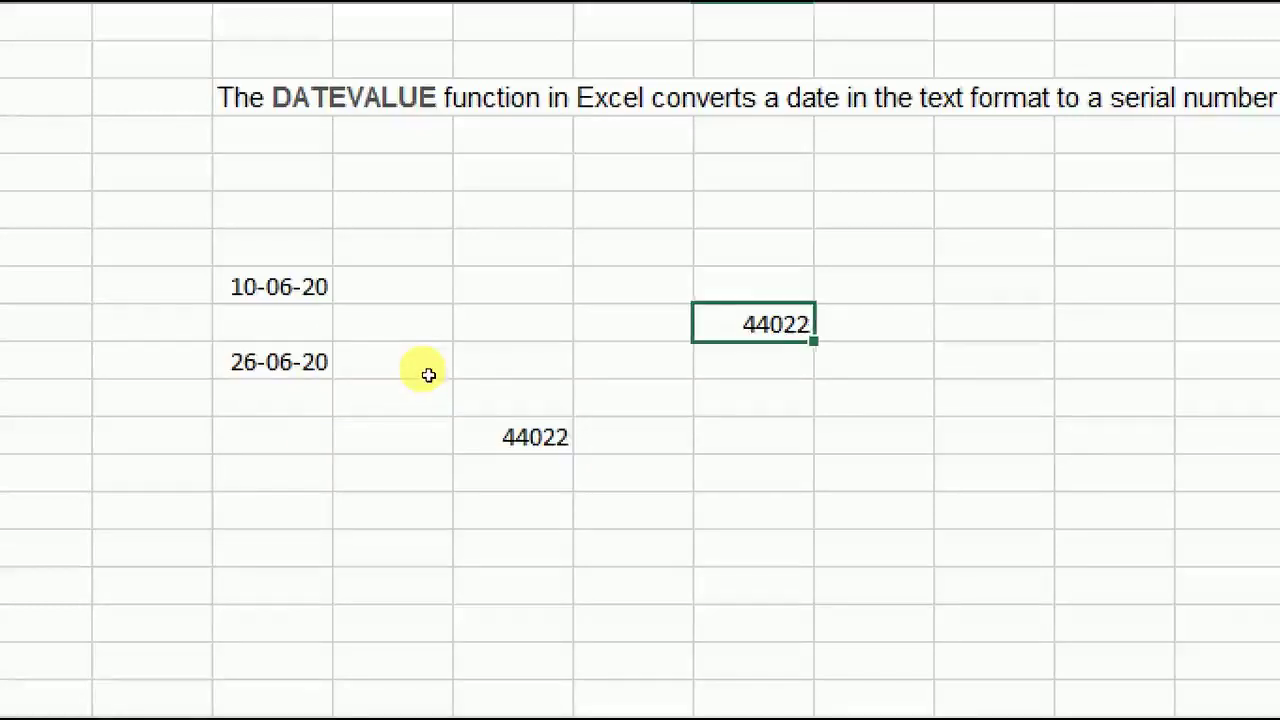
{"action": "key", "text": "Delete"}
{"action": "key", "text": "Down"}
{"action": "key", "text": "Down"}
{"action": "key", "text": "Left"}
{"action": "key", "text": "Left"}
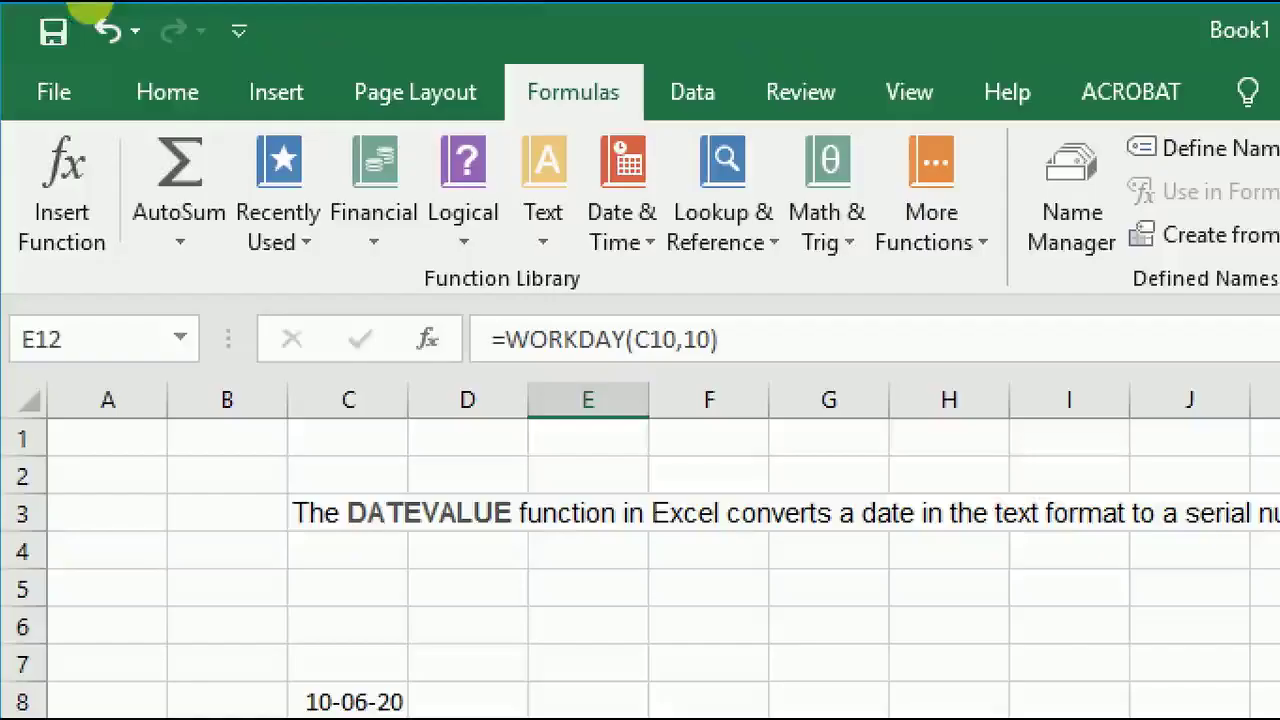
Apply Short Date to E12, then switch it back to General to compare with 44022.
{"action": "left_click", "coordinate": [166, 89]}
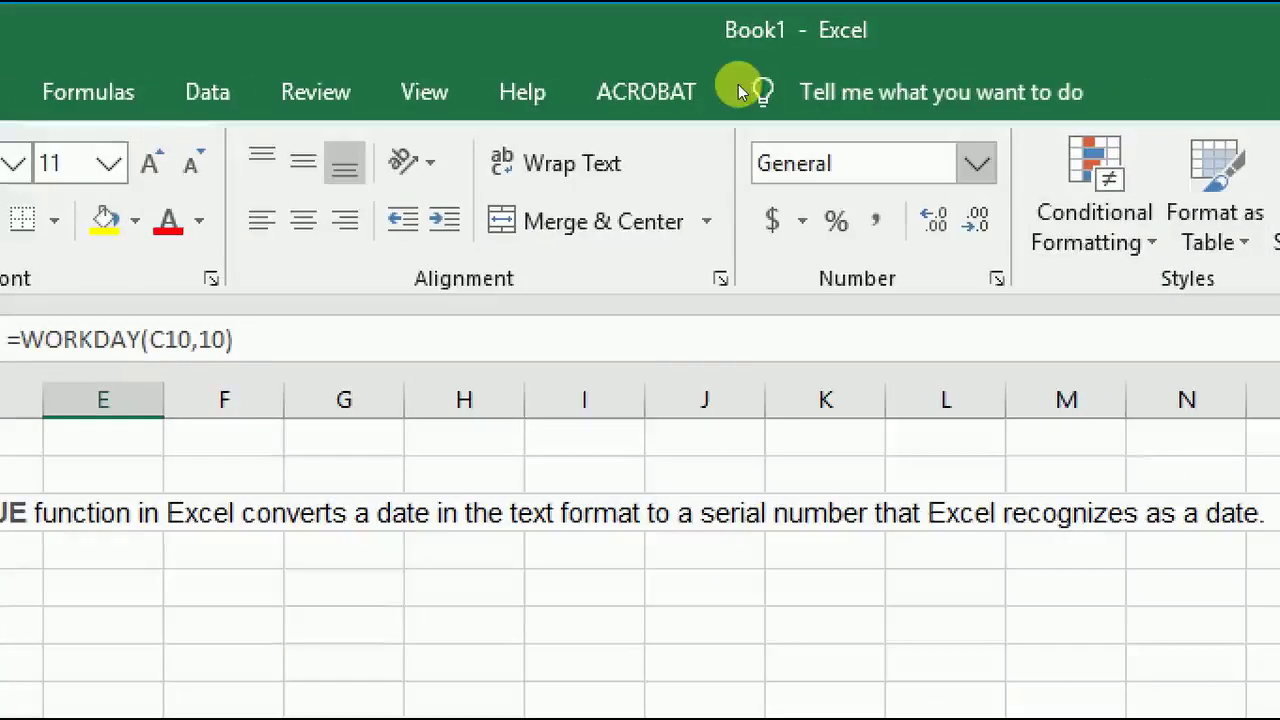
{"action": "key", "text": "alt+h"}
{"action": "key", "text": "n"}
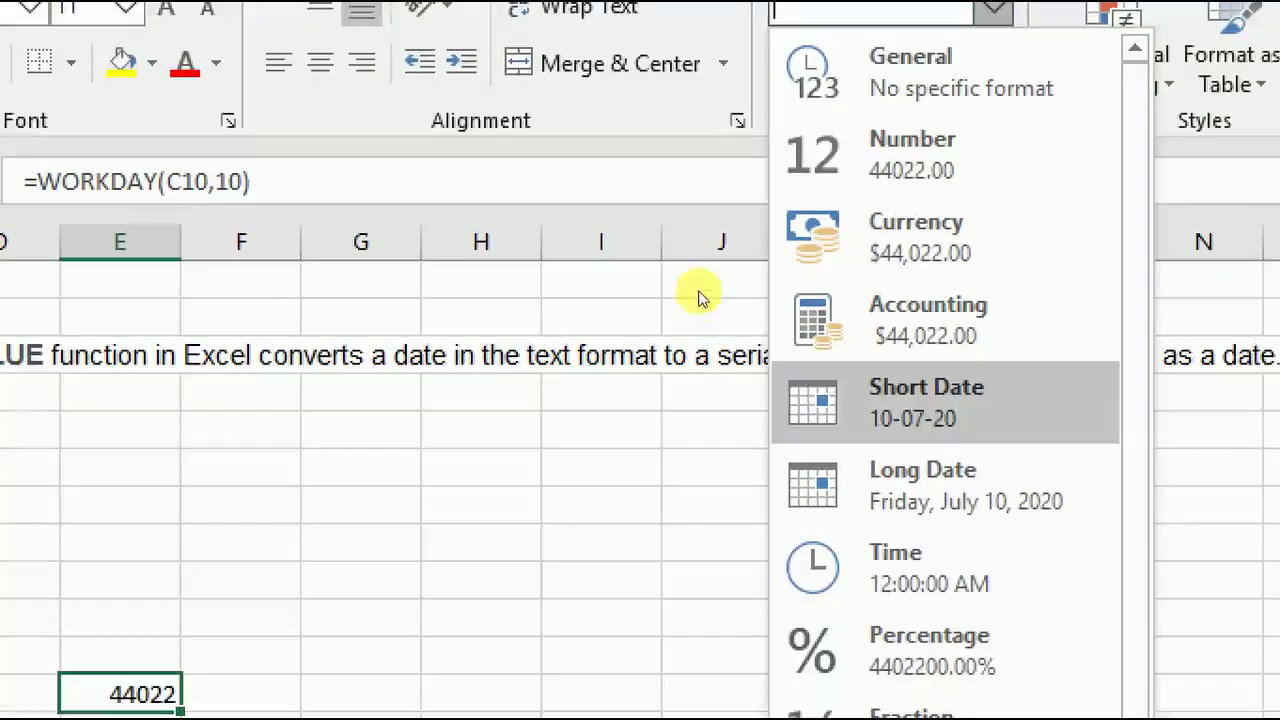
{"action": "key", "text": "Return"}
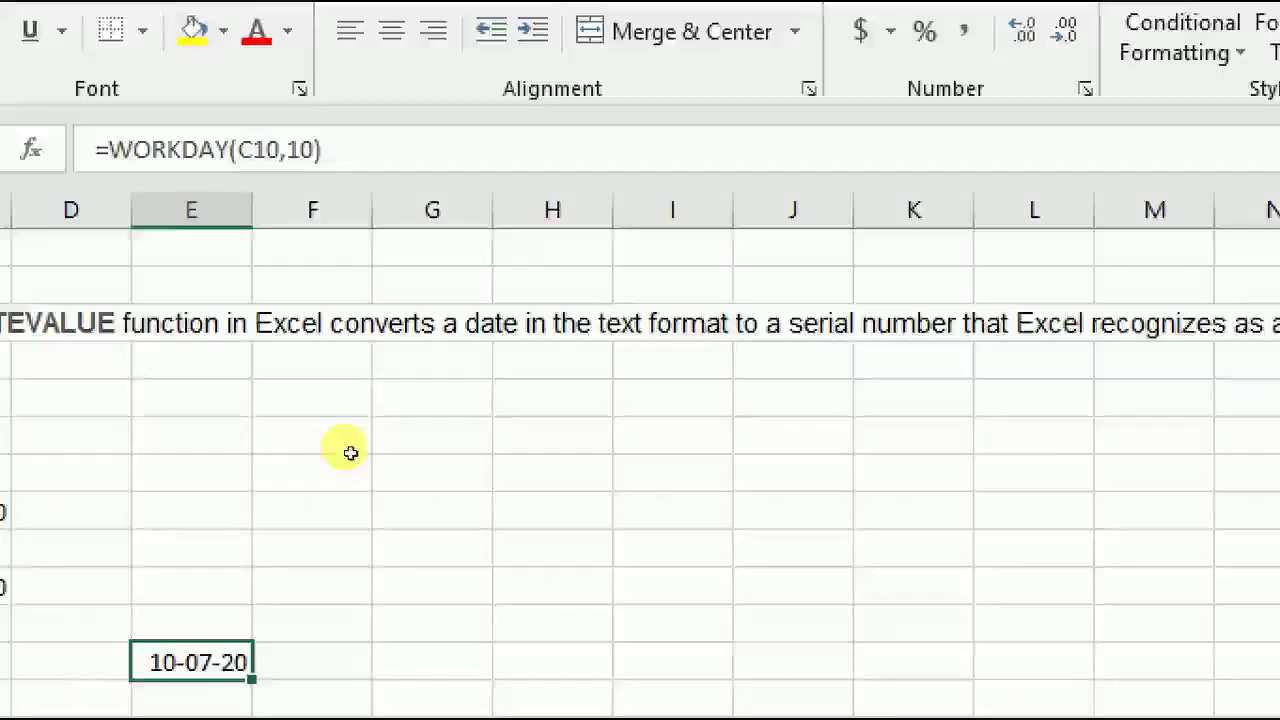
{"action": "key", "text": "Down"}
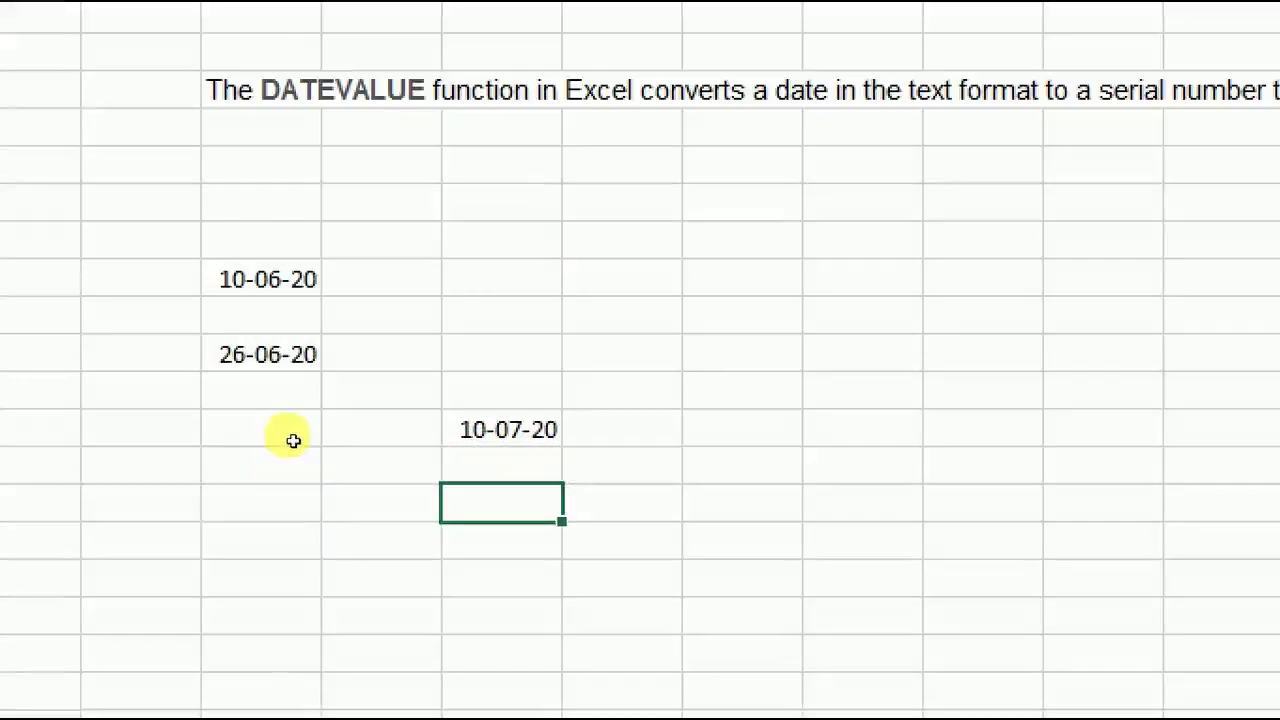
{"action": "key", "text": "Up"}
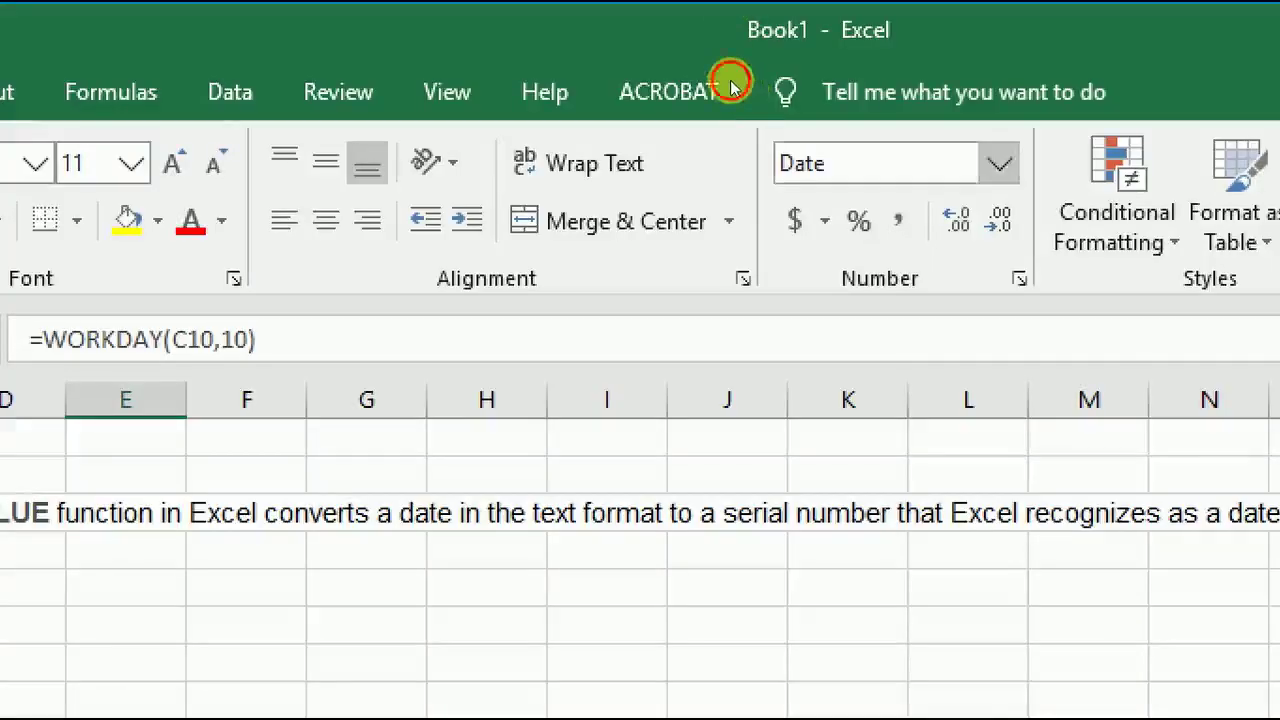
{"action": "key", "text": "alt+h"}
{"action": "key", "text": "n"}
{"action": "key", "text": "Return"}
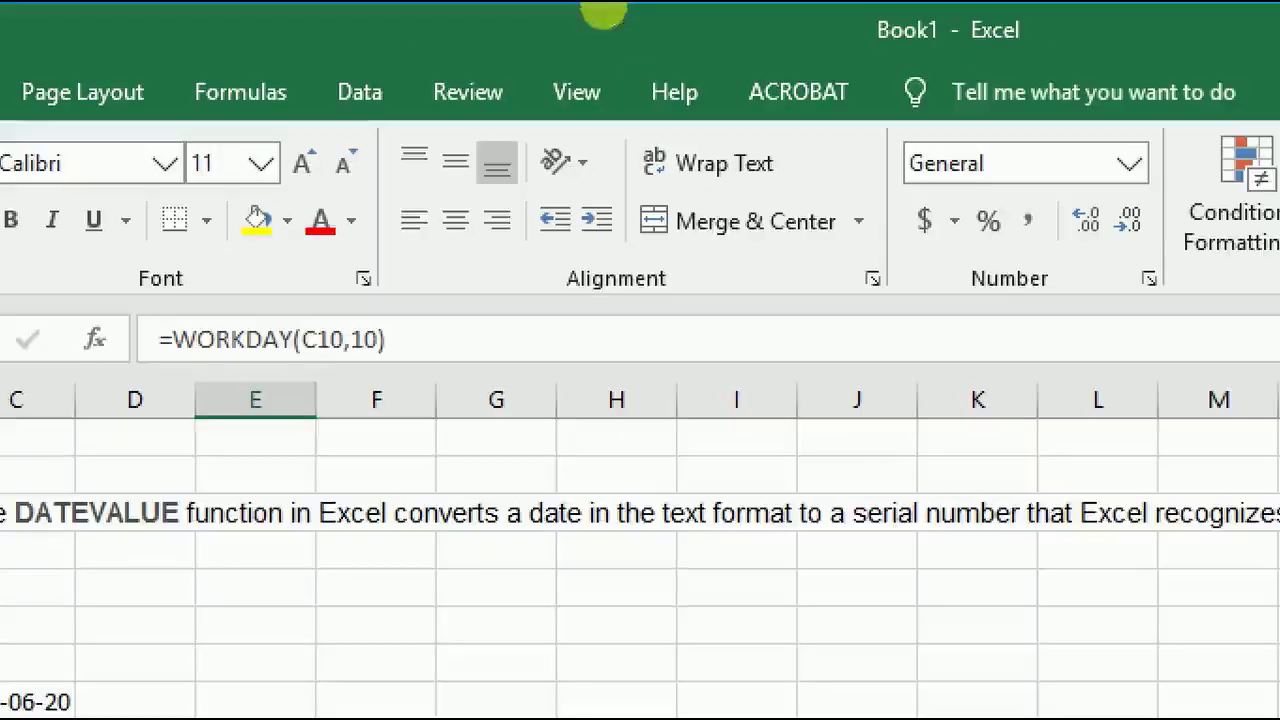
Reapply Short Date so E12 reads 10-07-20, checking it against the 26-06-20 start date.
{"action": "key", "text": "alt+h"}
{"action": "key", "text": "n"}
{"action": "key", "text": "Down"}
{"action": "key", "text": "Down"}
{"action": "key", "text": "Down"}
{"action": "key", "text": "Down"}
{"action": "key", "text": "Down"}
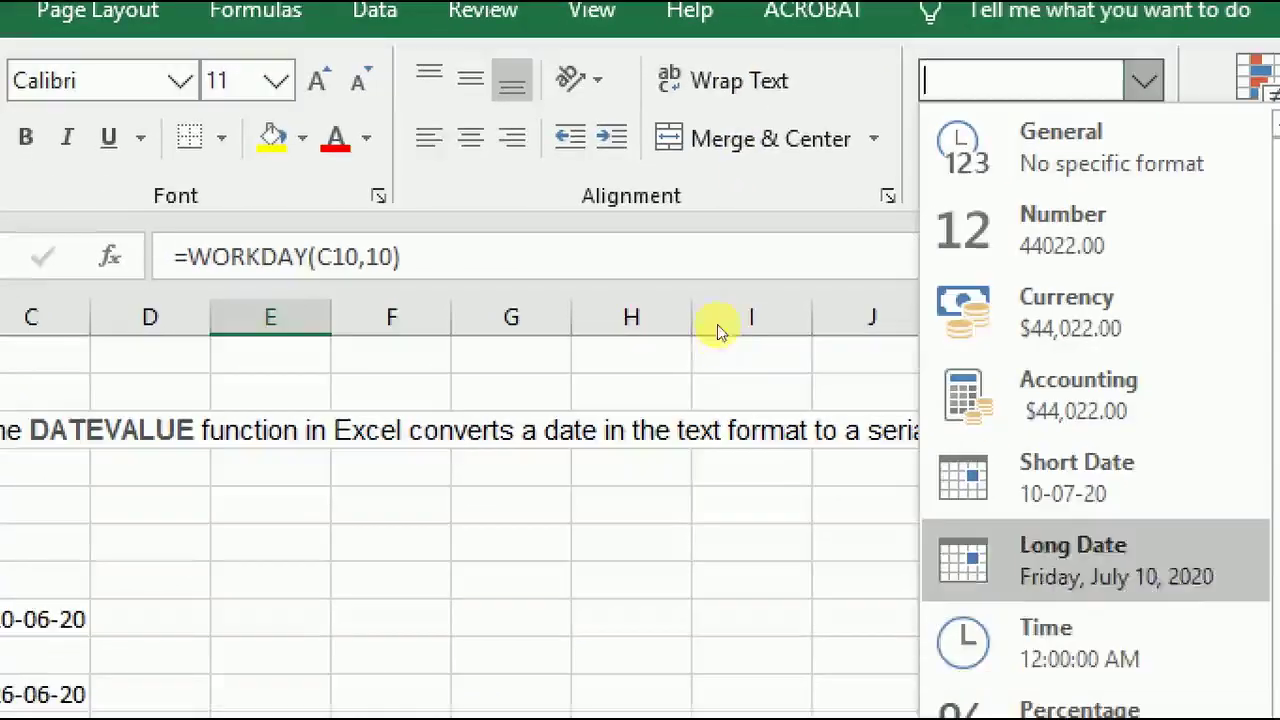
{"action": "key", "text": "Up"}
{"action": "key", "text": "Return"}
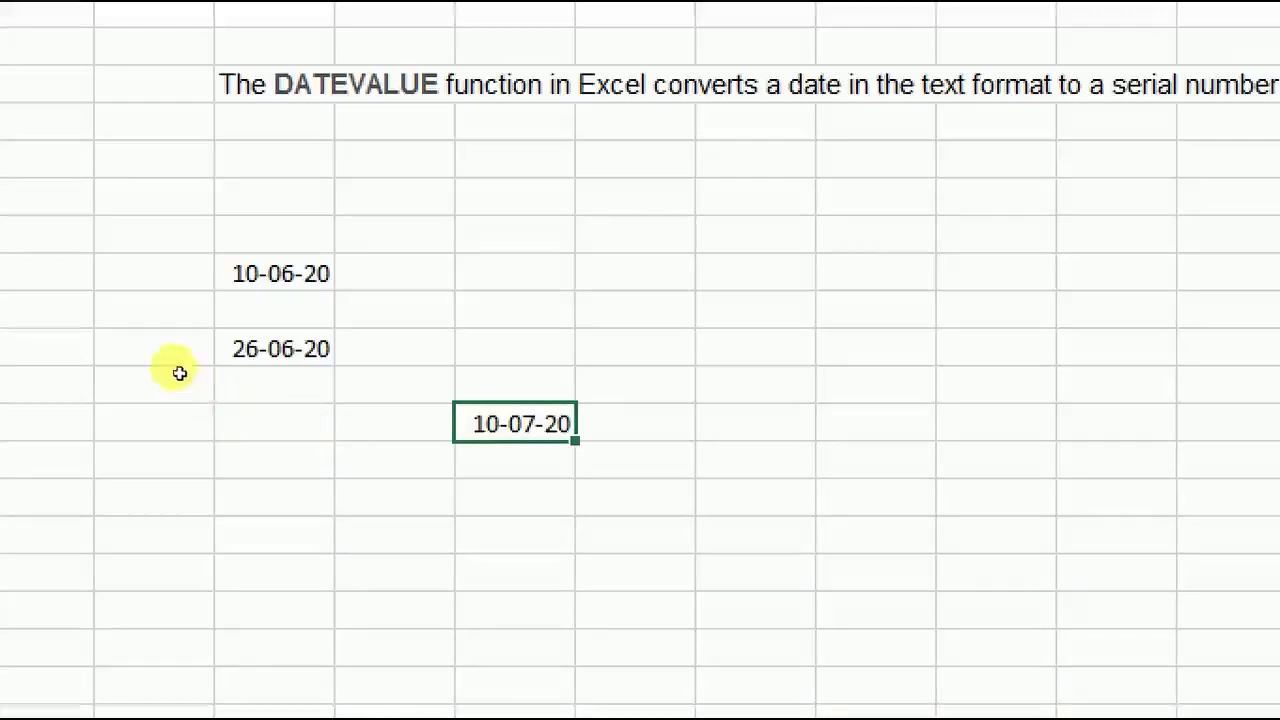
{"action": "key", "text": "Up"}
{"action": "key", "text": "Left"}
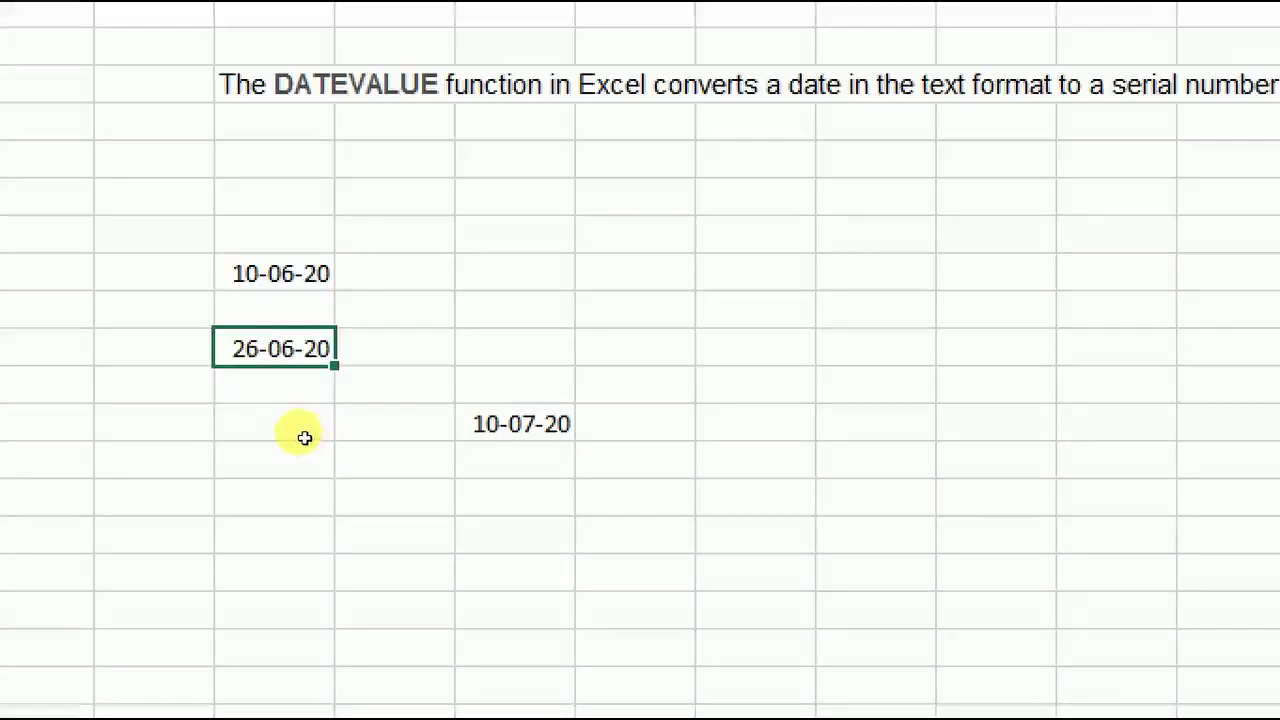
{"action": "key", "text": "Down"}
{"action": "key", "text": "Right"}
{"action": "key", "text": "Right"}
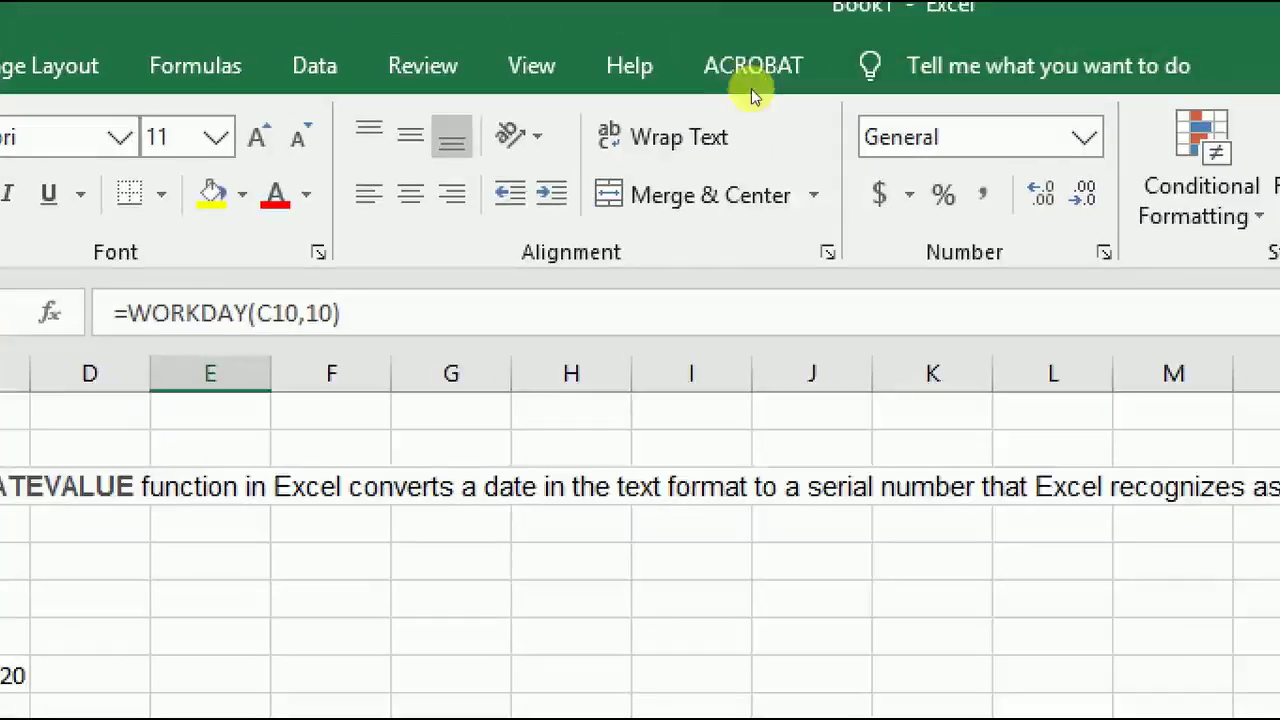
{"action": "key", "text": "Down"}
{"action": "key", "text": "Down"}
{"action": "key", "text": "Down"}
{"action": "key", "text": "Down"}
{"action": "key", "text": "Up"}
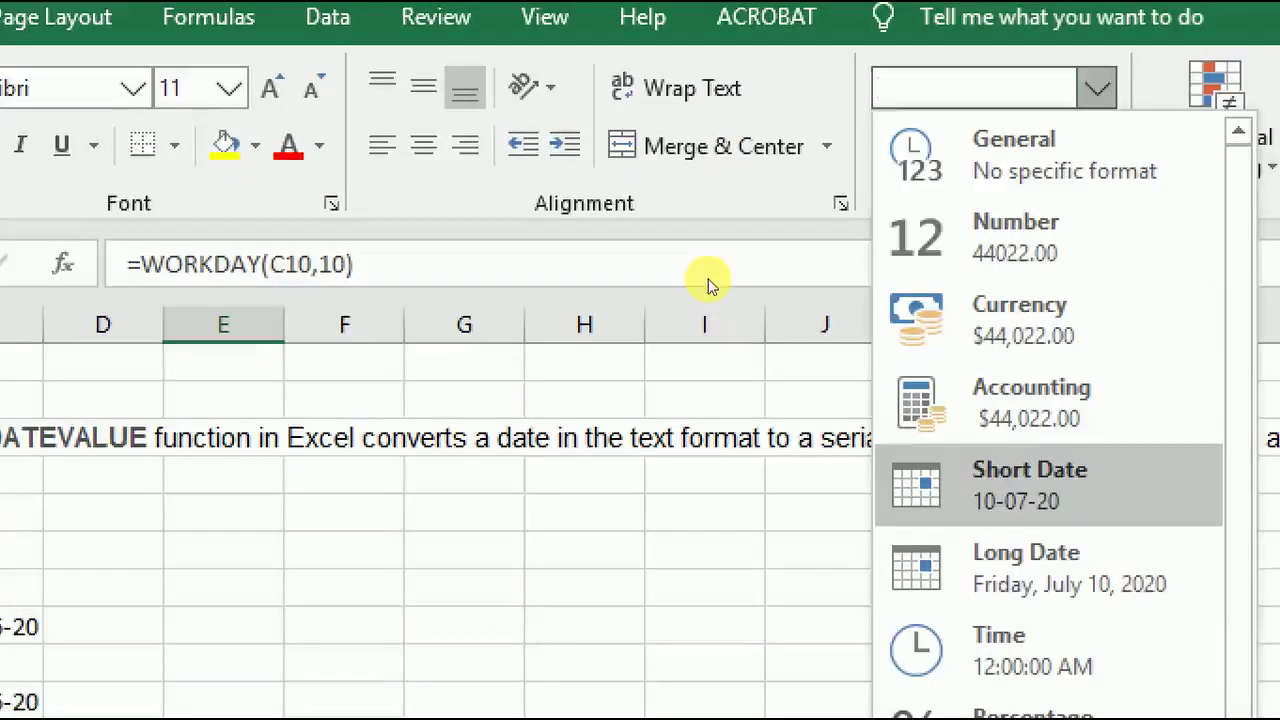
{"action": "key", "text": "Return"}
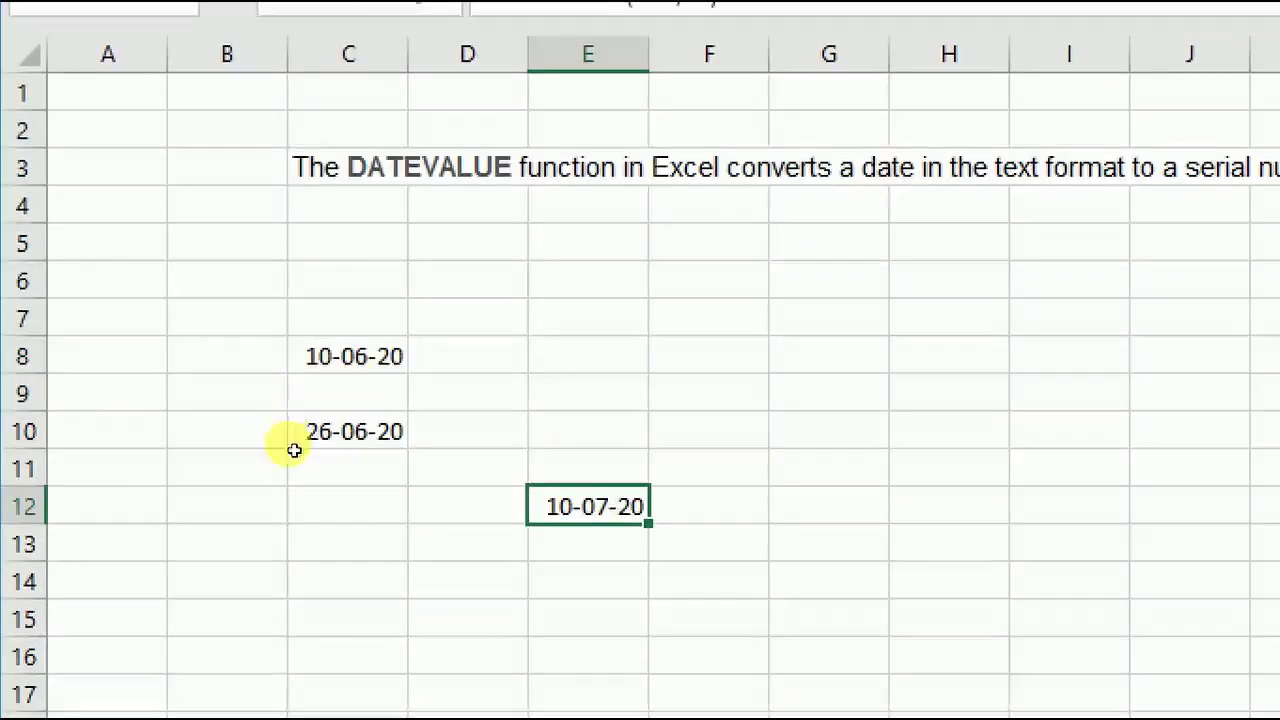
Enter =DATEVALUE(E12) in G9, which returns #VALUE!
{"action": "key", "text": "Up"}
{"action": "key", "text": "Up"}
{"action": "key", "text": "Up"}
{"action": "key", "text": "Right"}
{"action": "key", "text": "Right"}
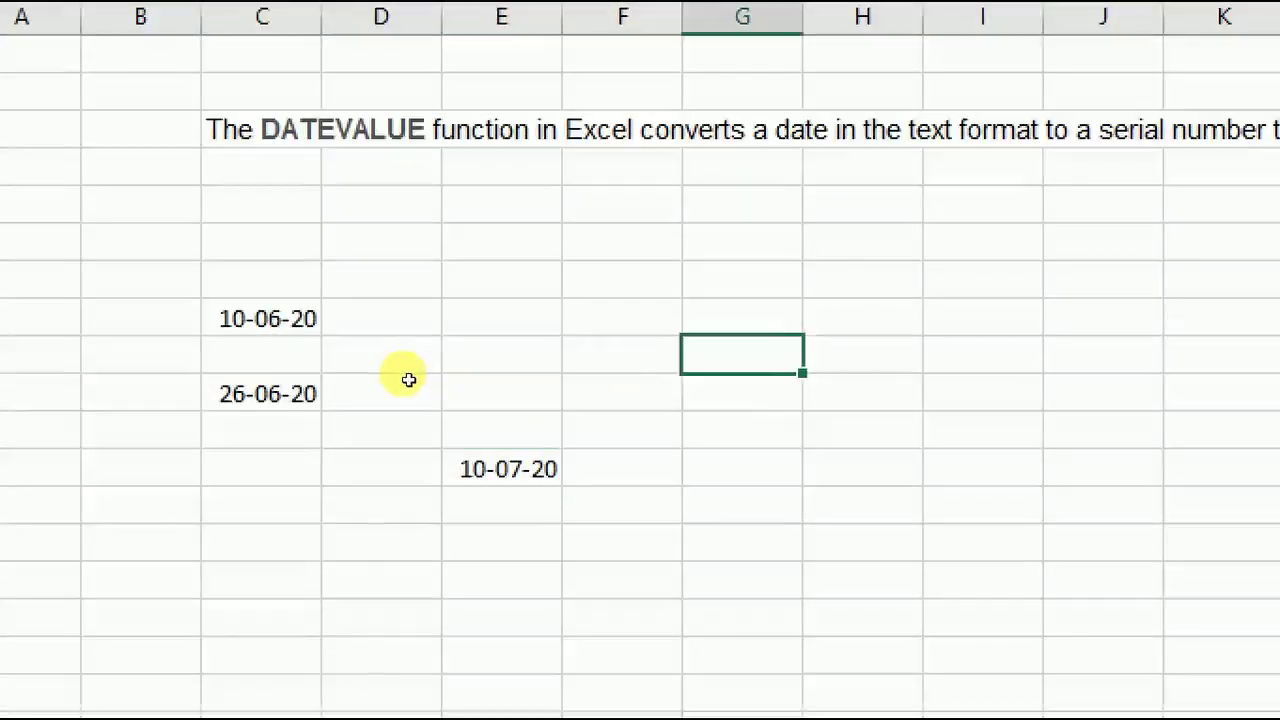
{"action": "type", "text": "date"}
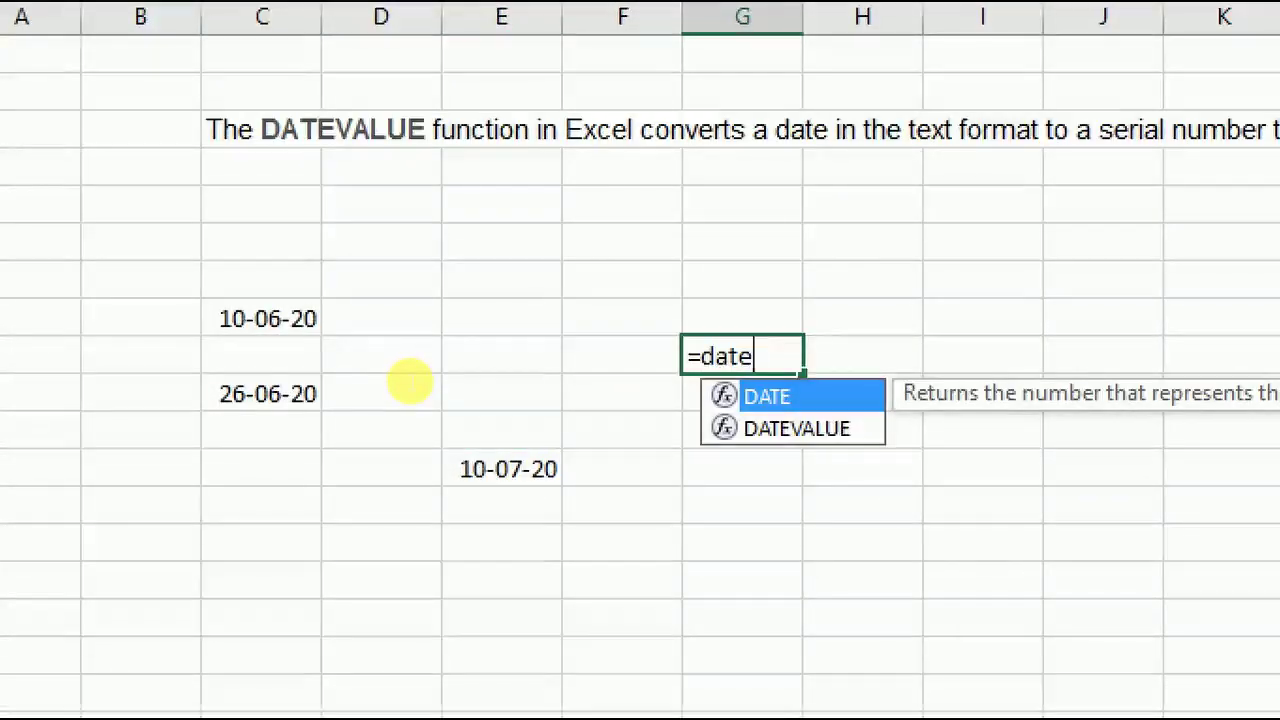
{"action": "key", "text": "Down"}
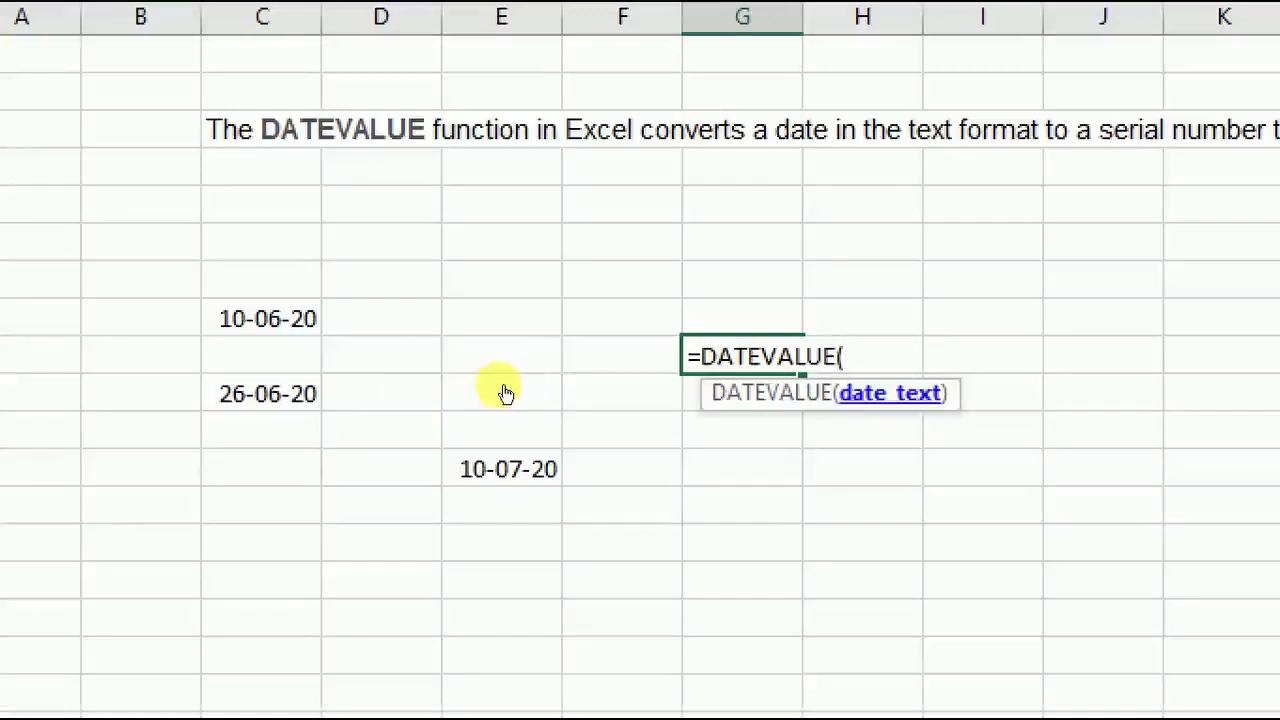
{"action": "key", "text": "Down"}
{"action": "key", "text": "Down"}
{"action": "key", "text": "Down"}
{"action": "key", "text": "Left"}
{"action": "key", "text": "Left"}
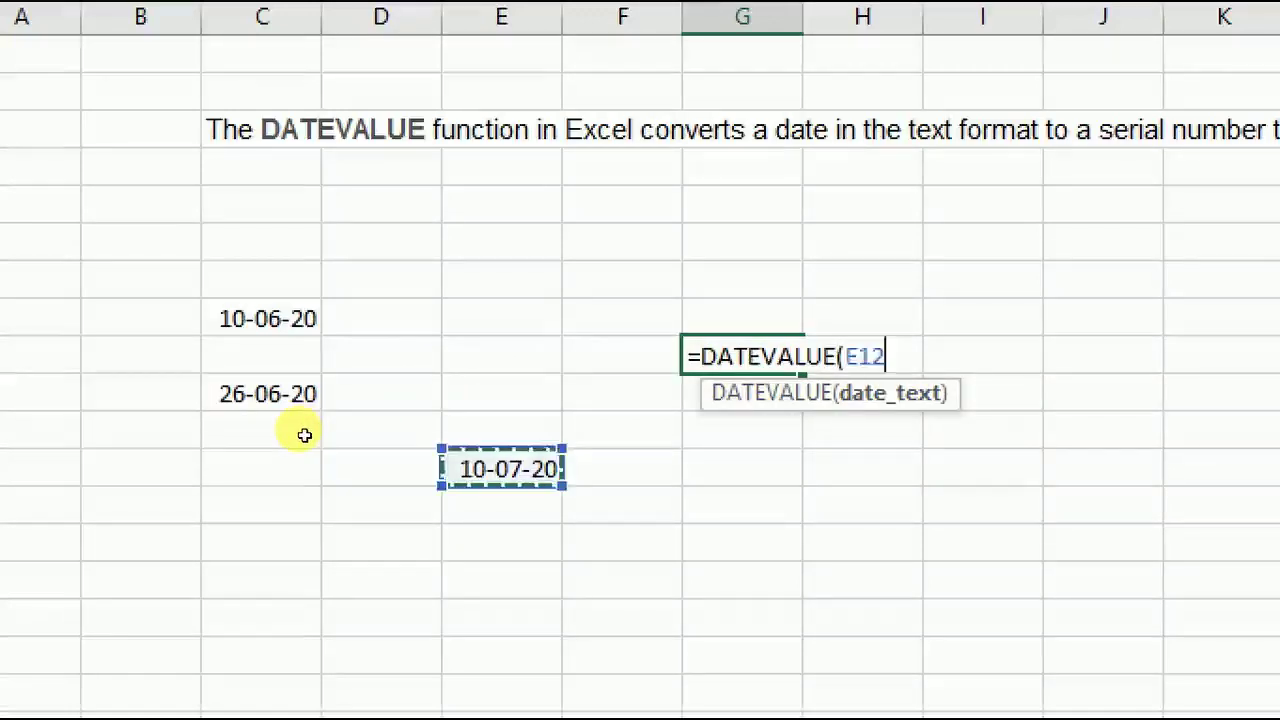
{"action": "type", "text": ")"}
{"action": "key", "text": "Return"}
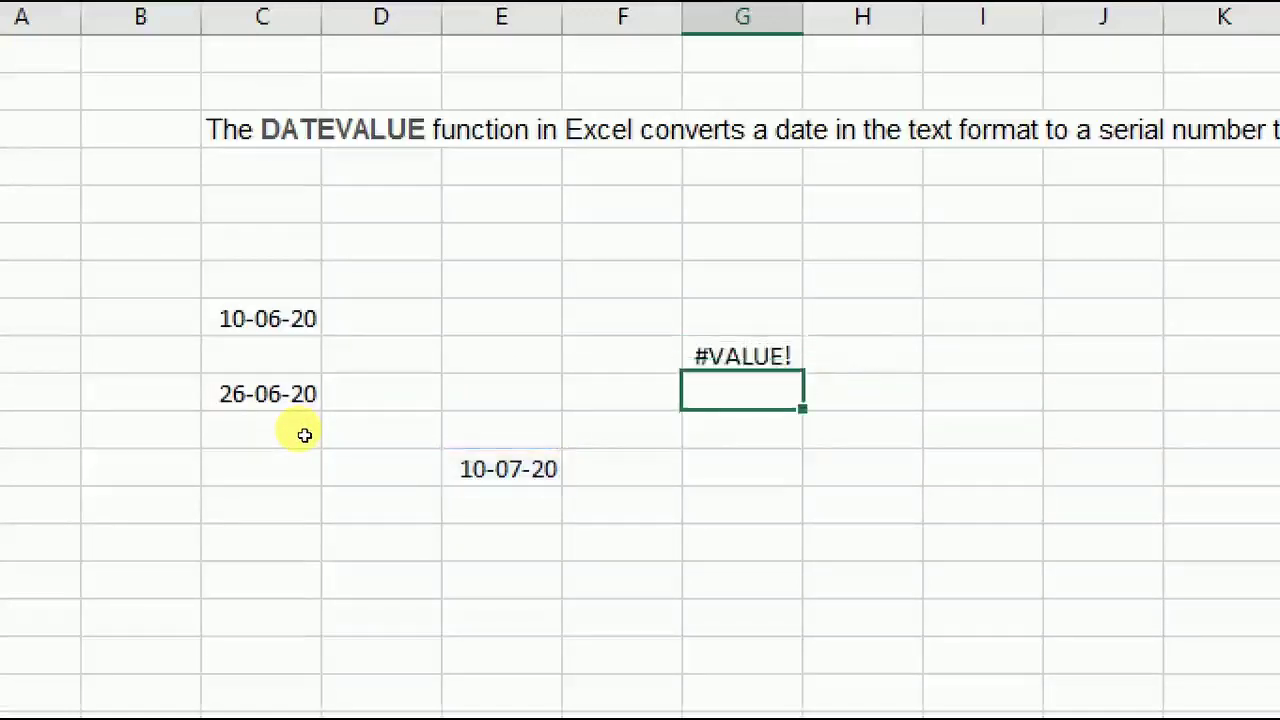
Correct G9 to =DATEVALUE("10-07-20"), giving serial 44022.
{"action": "key", "text": "Up"}
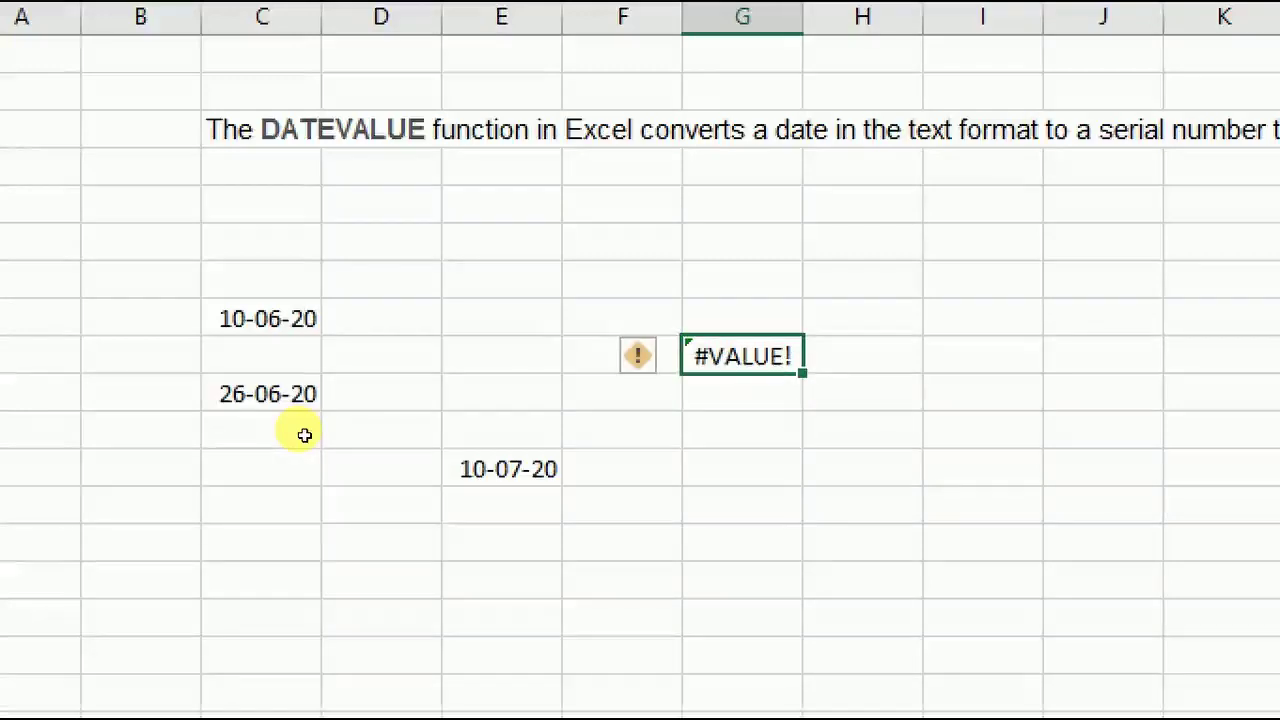
{"action": "key", "text": "F2"}
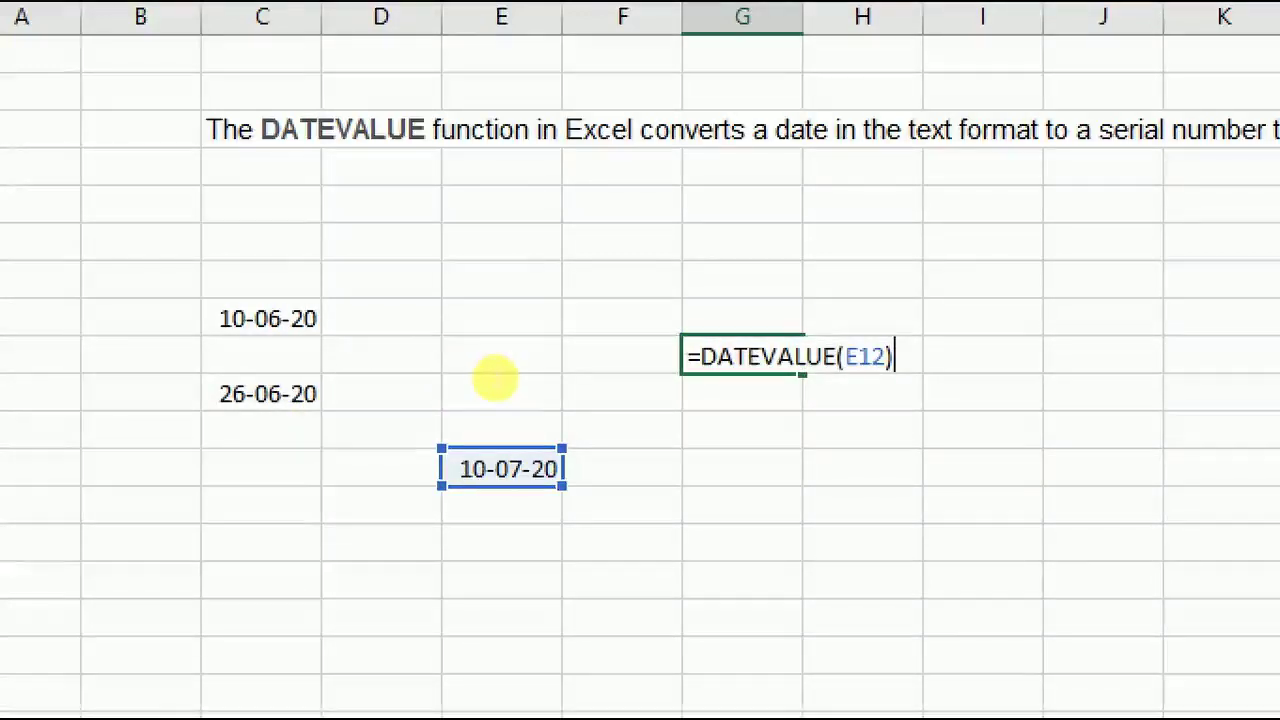
{"action": "key", "text": "BackSpace"}
{"action": "key", "text": "BackSpace"}
{"action": "key", "text": "BackSpace"}
{"action": "key", "text": "BackSpace"}
{"action": "type", "text": "\"10-07-20"}
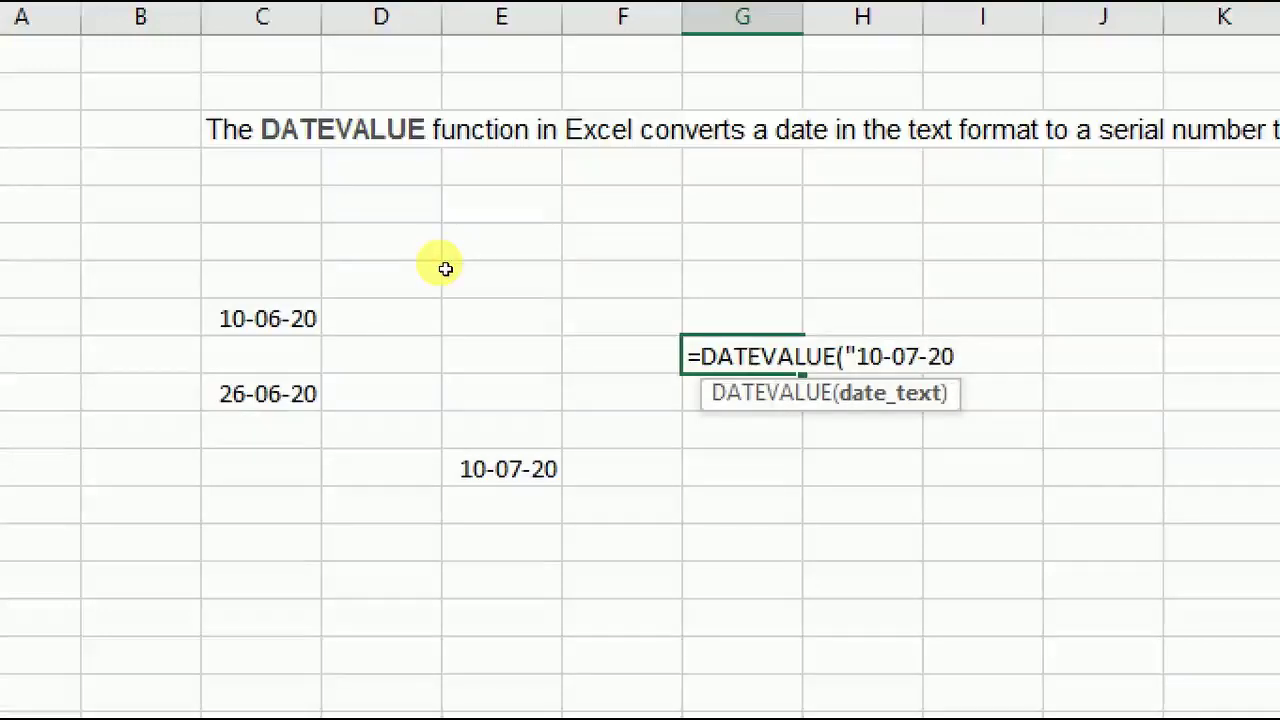
{"action": "type", "text": ")"}
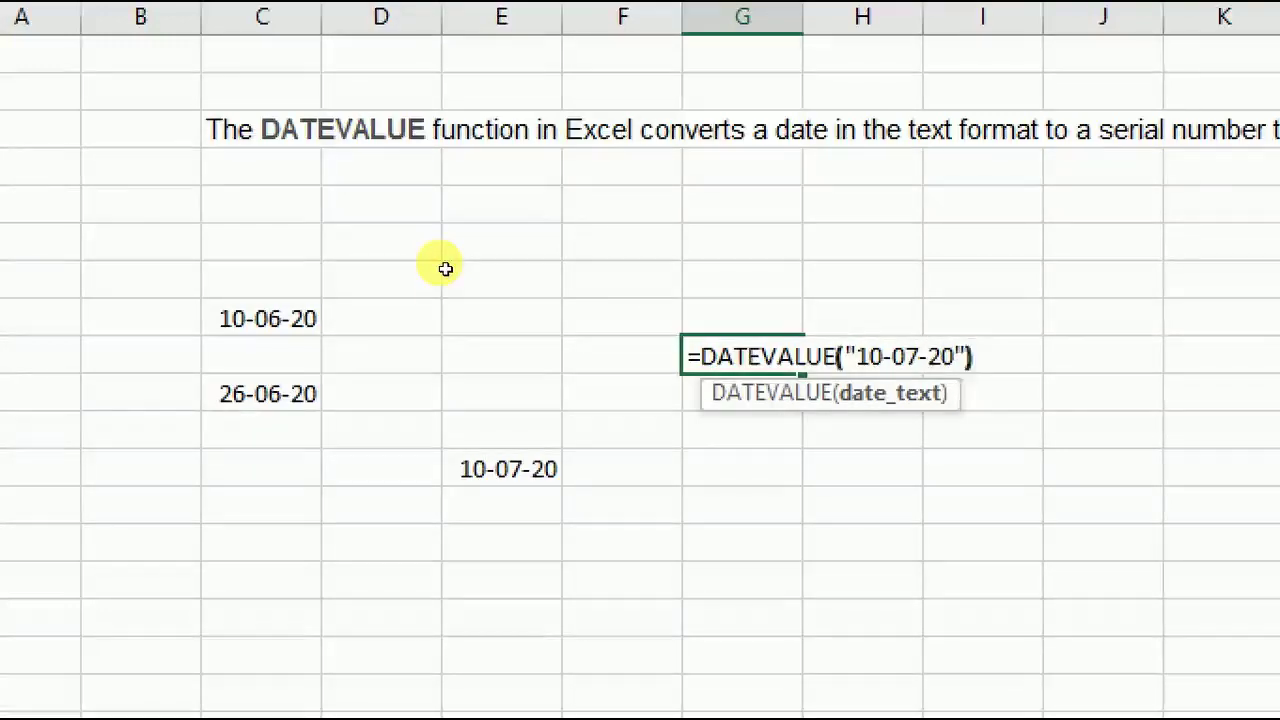
{"action": "key", "text": "Return"}
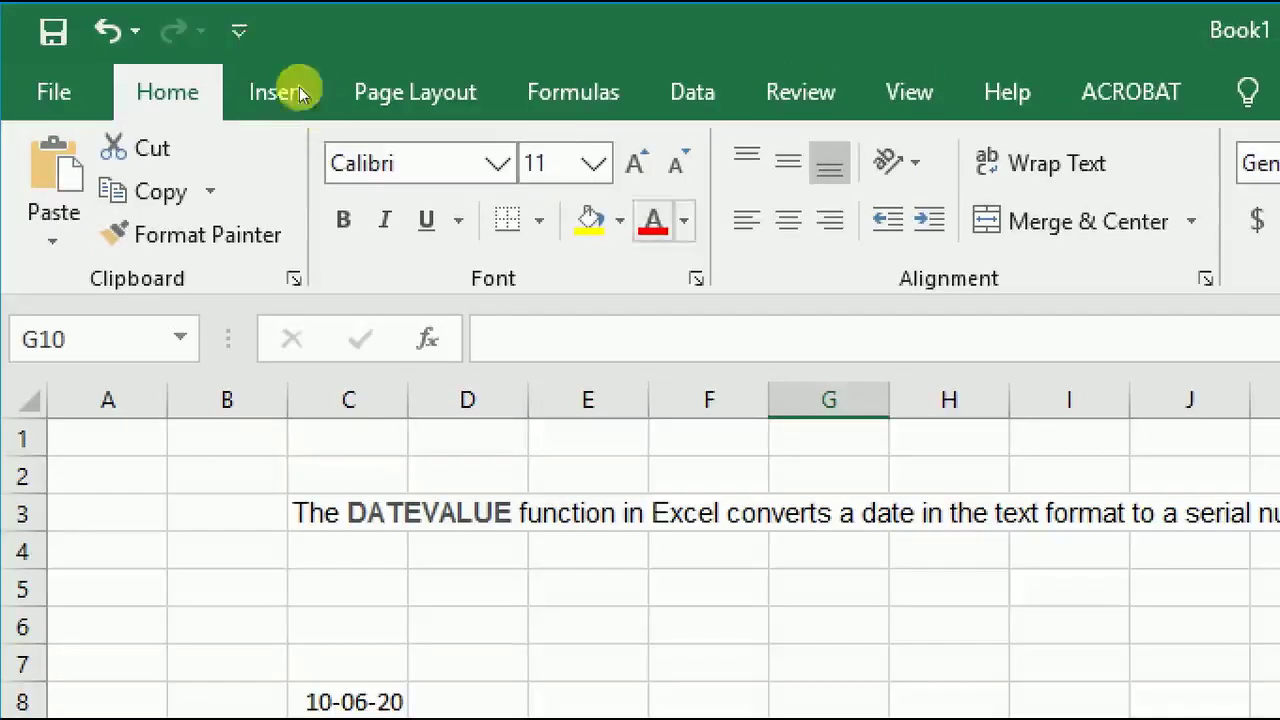
{"action": "scroll", "coordinate": [300, 90], "scroll_direction": "down", "scroll_amount": 3}
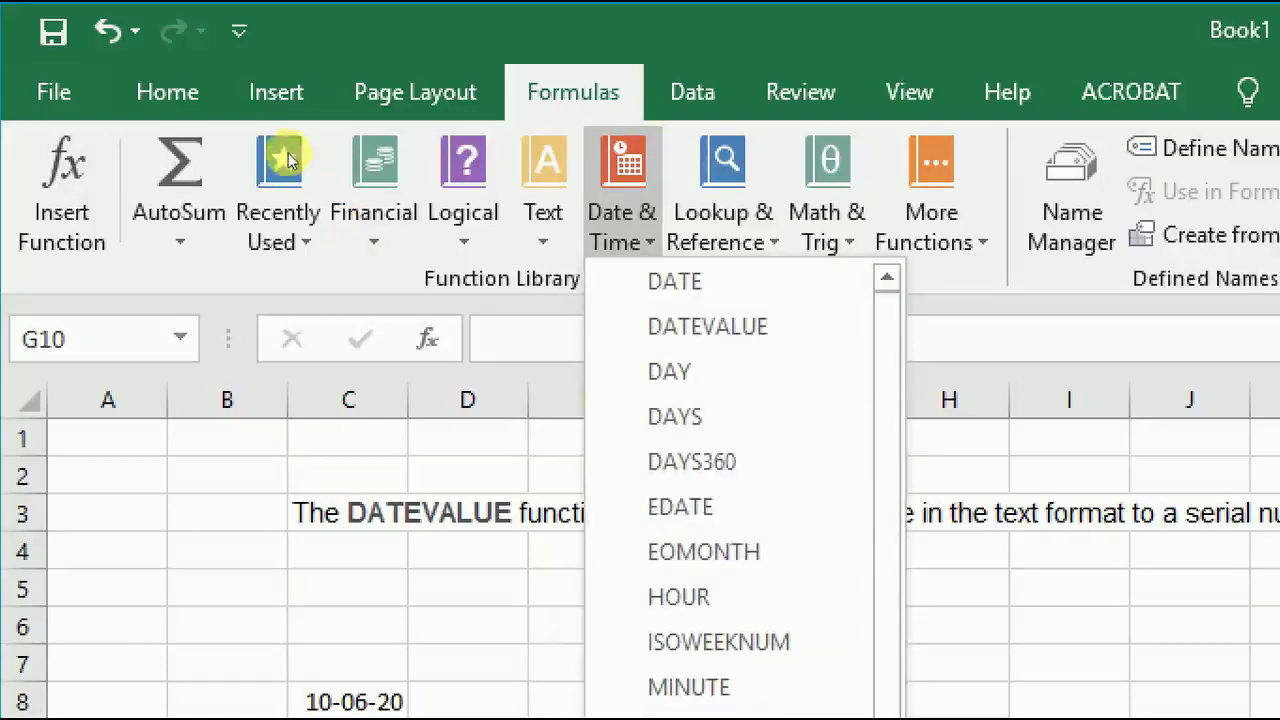